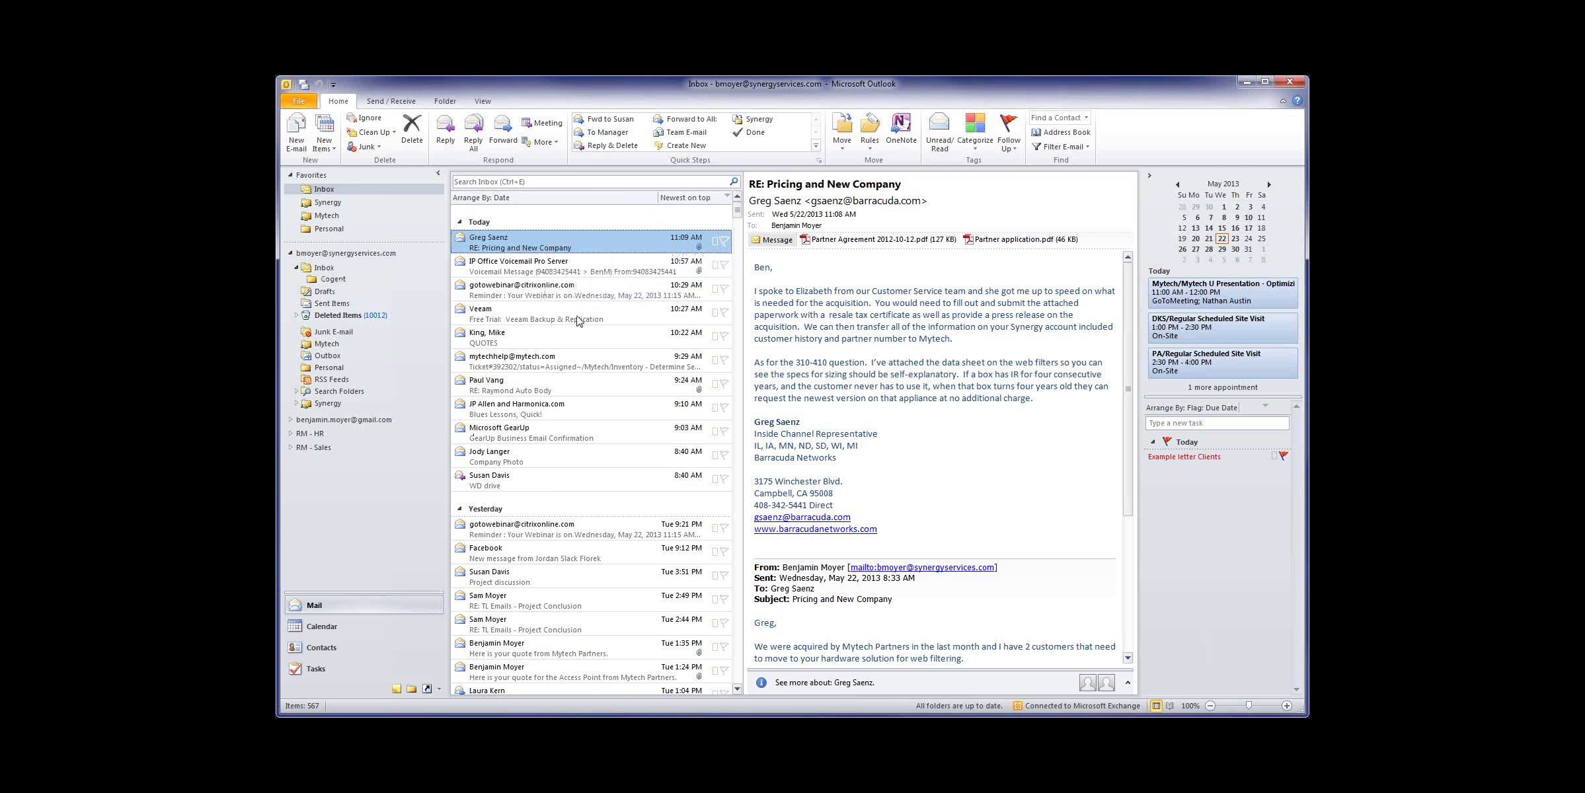
Step: Expand Synergy, <2008, Customer, VP - General and Customers, then open 'Blues Lessons, Quick!'
click(297, 404)
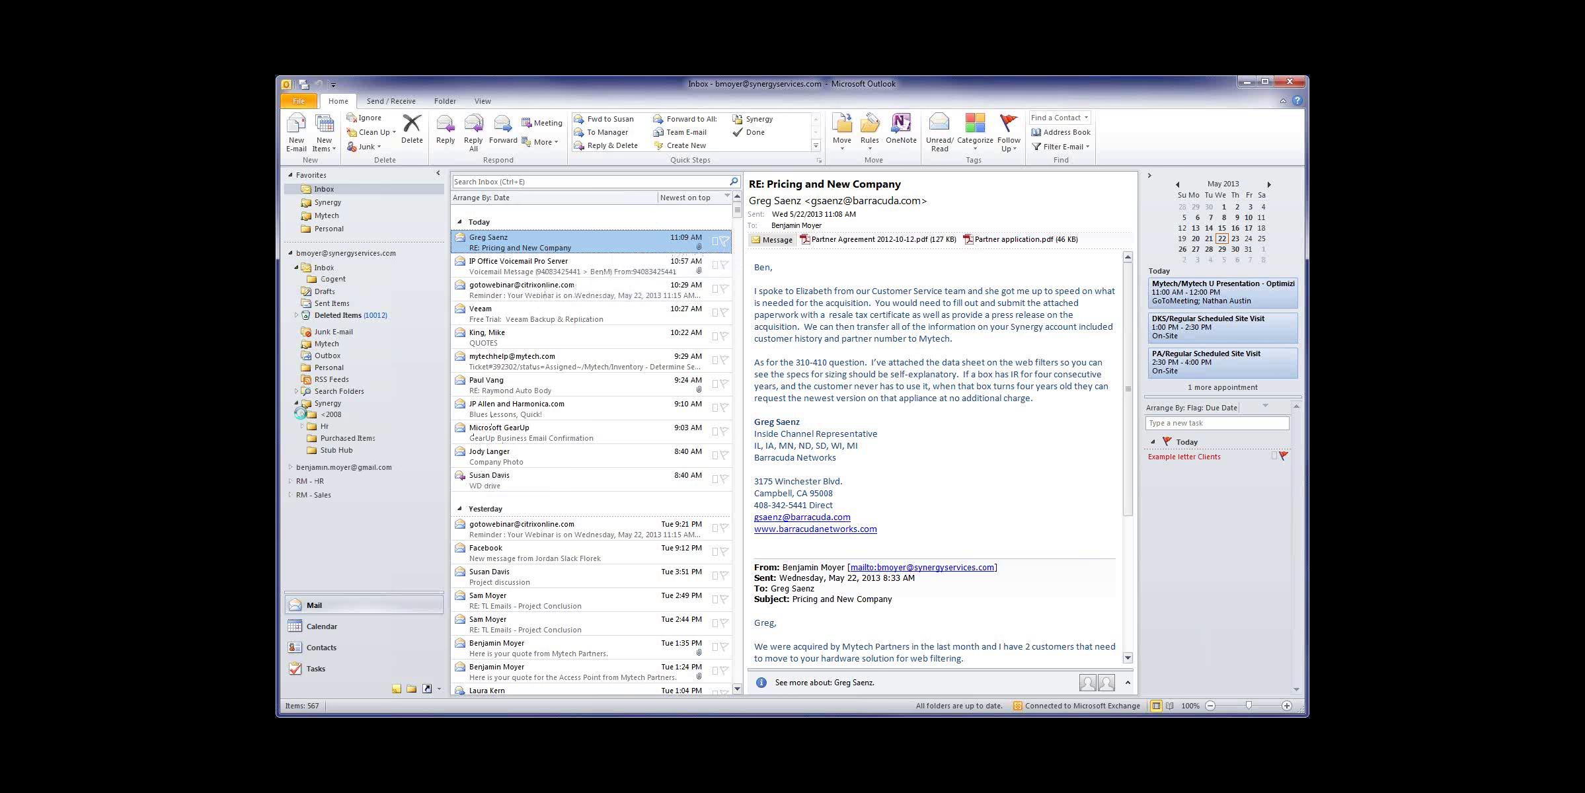
click(302, 414)
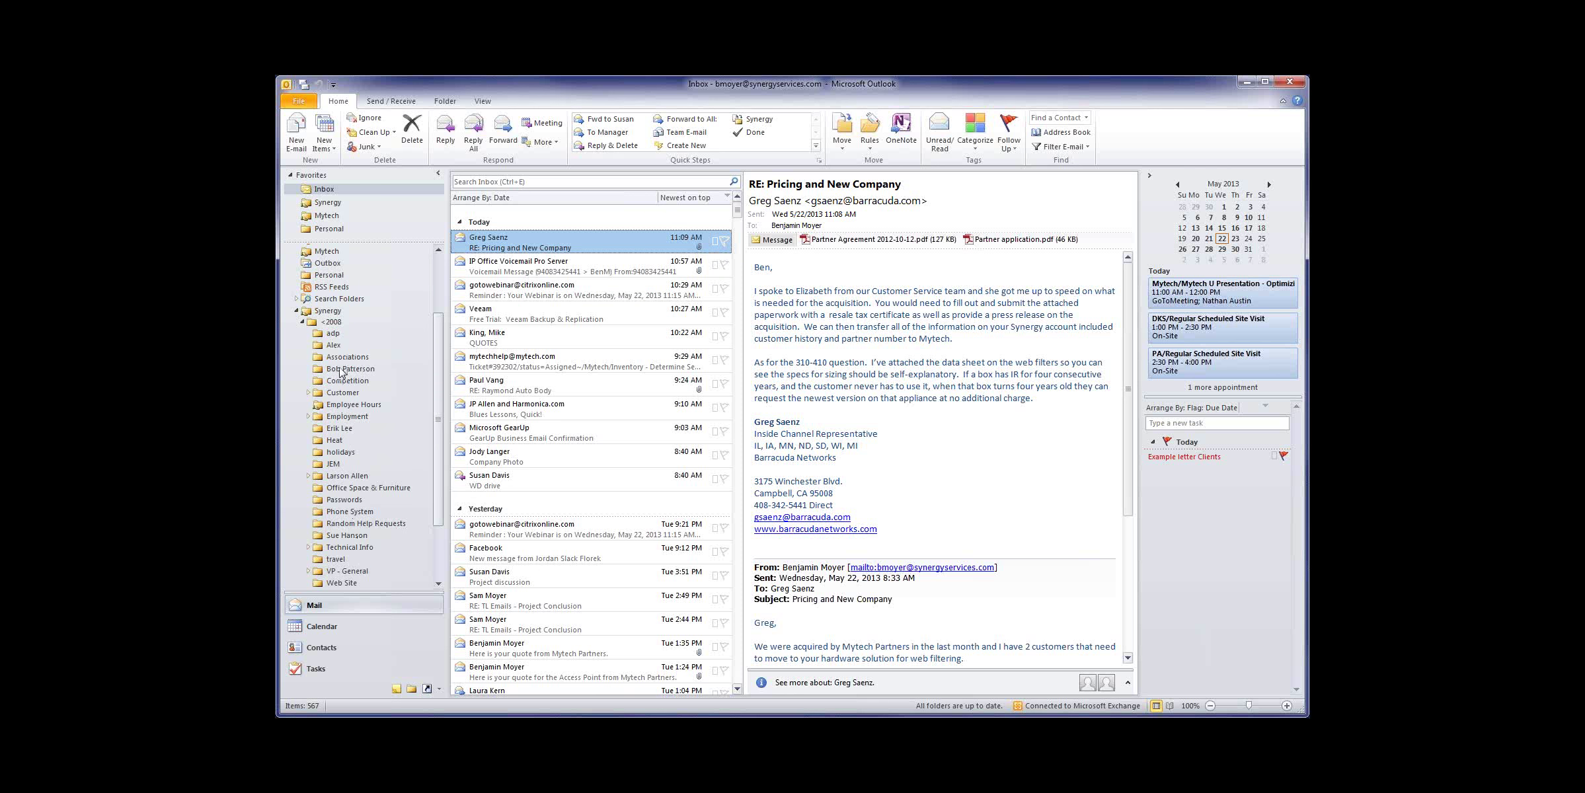
click(308, 393)
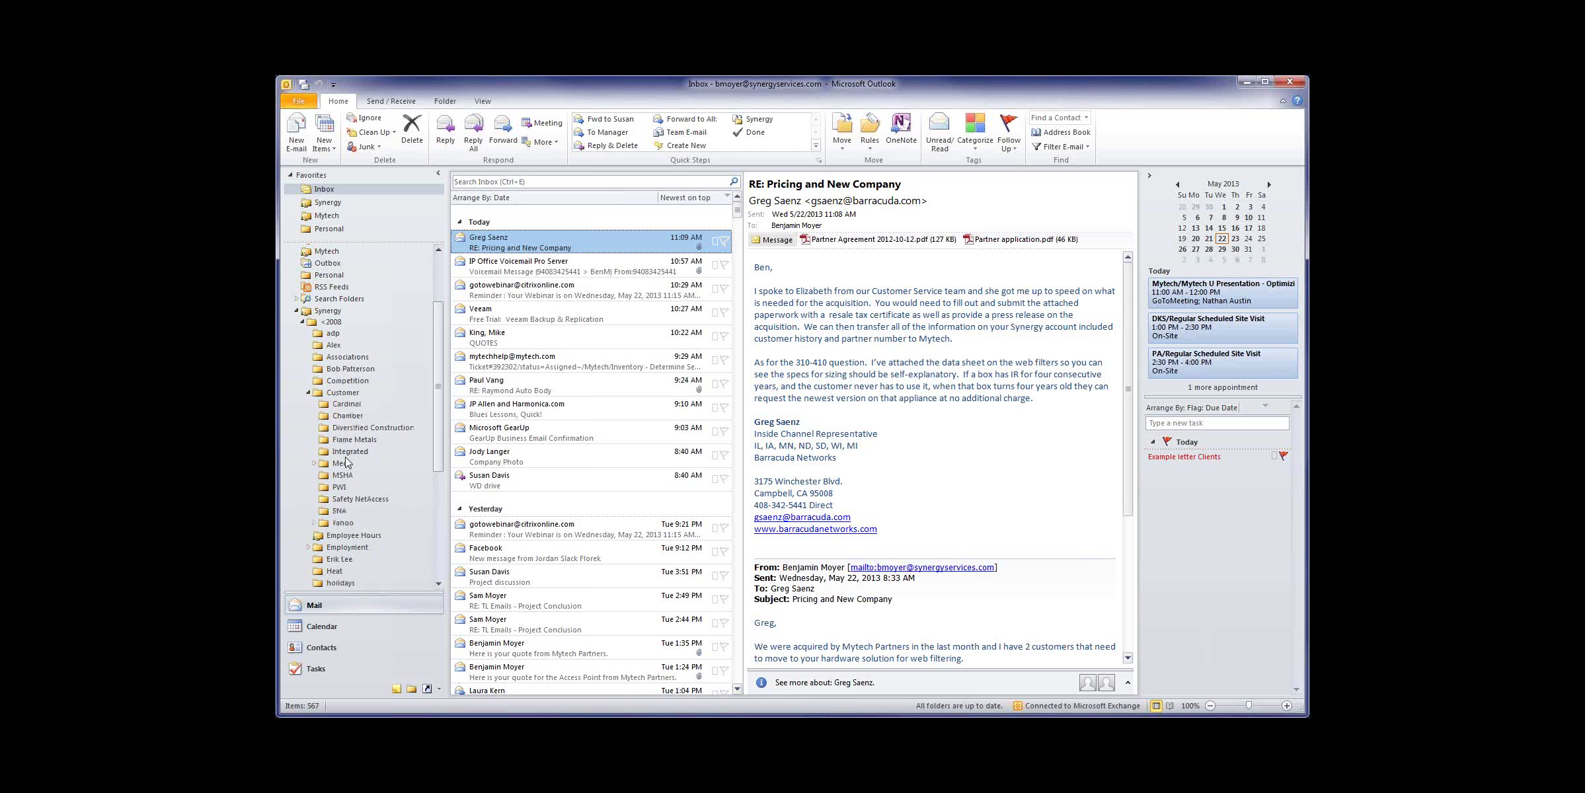
scroll(346, 462, down, 6)
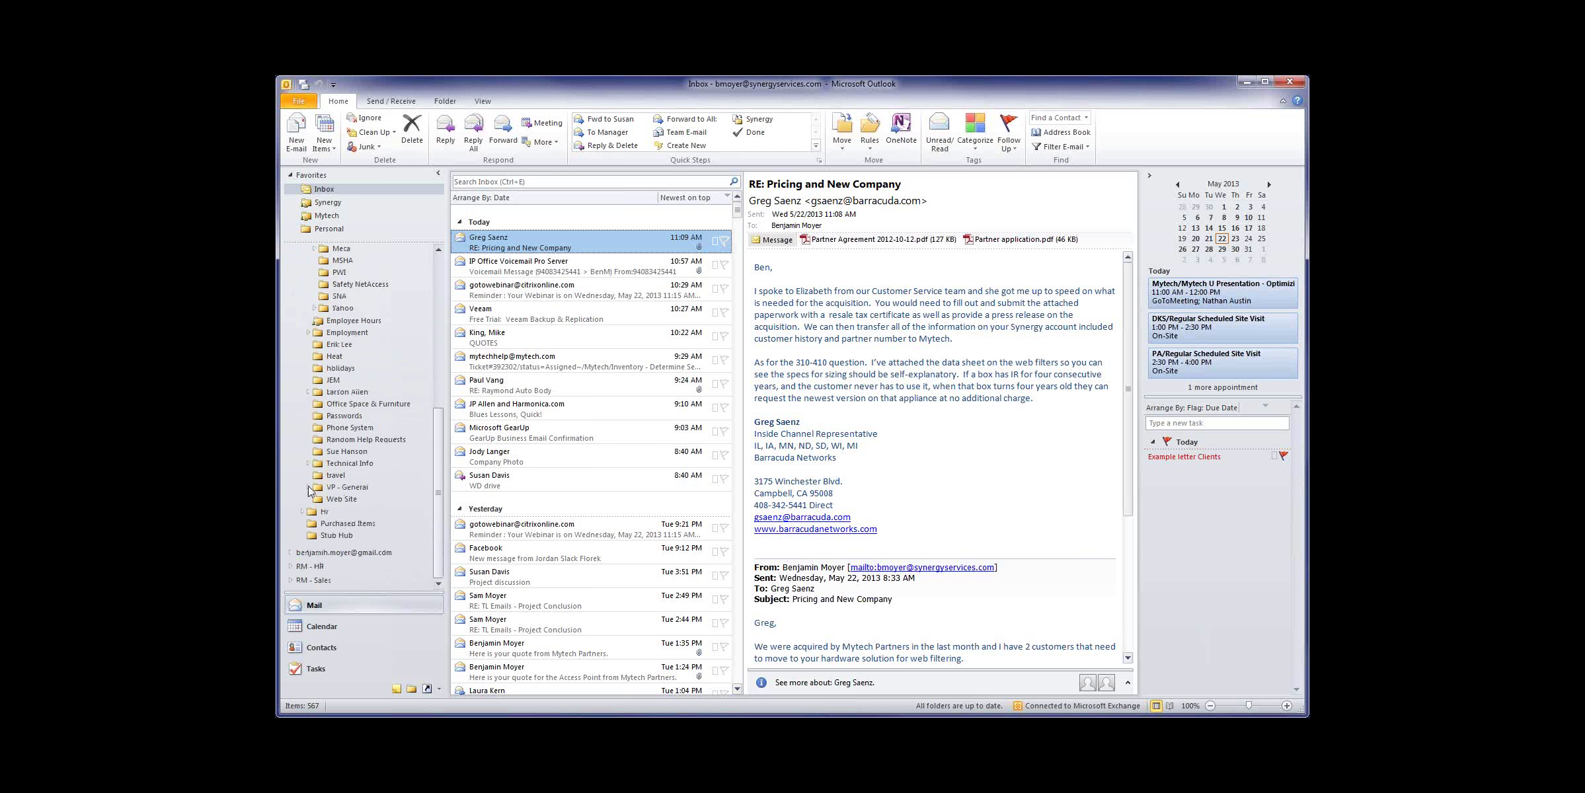
click(309, 487)
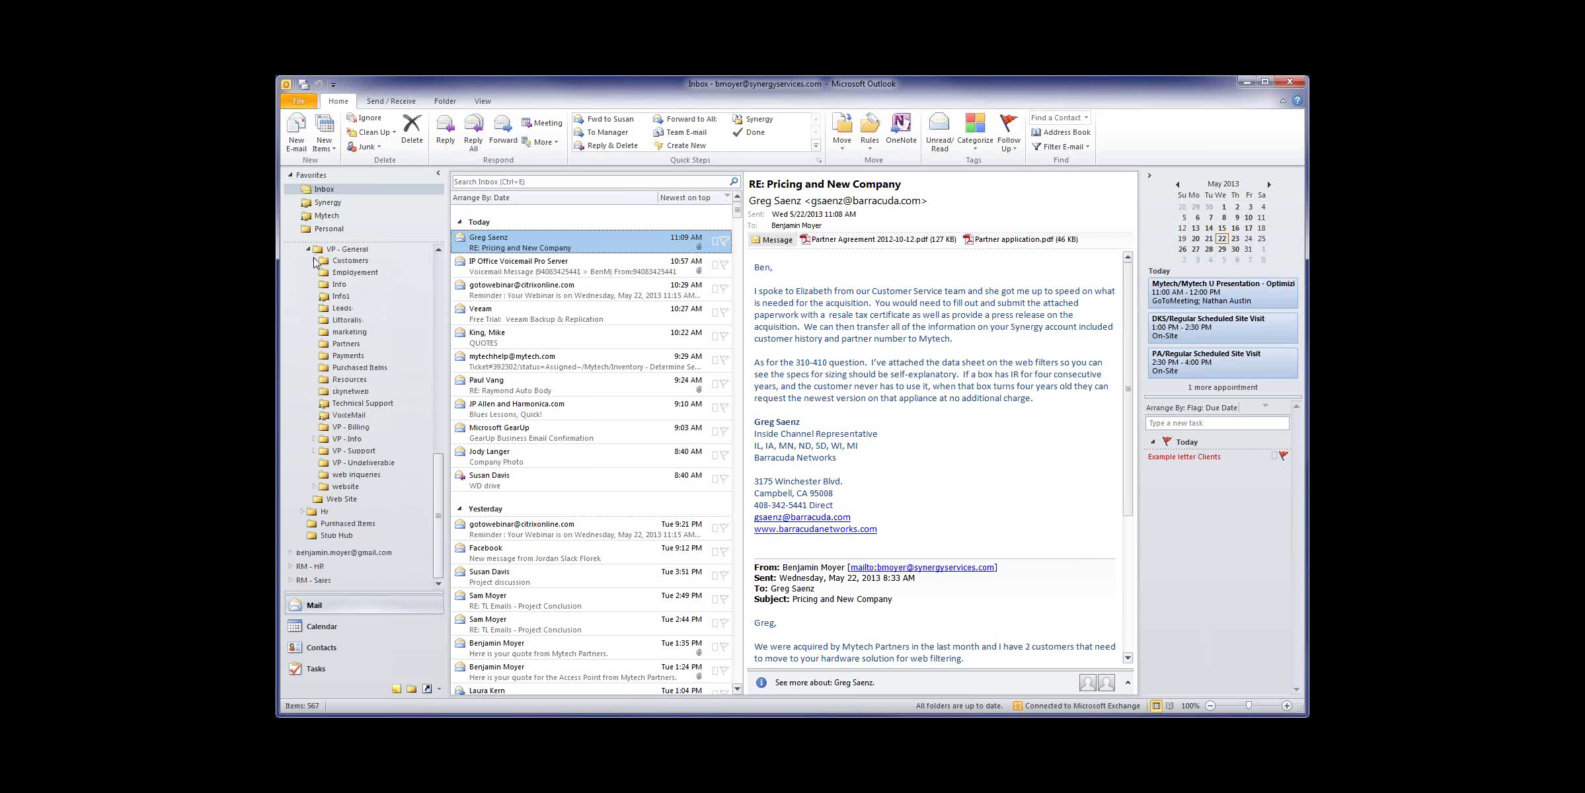
click(314, 260)
scroll(374, 356, down, 5)
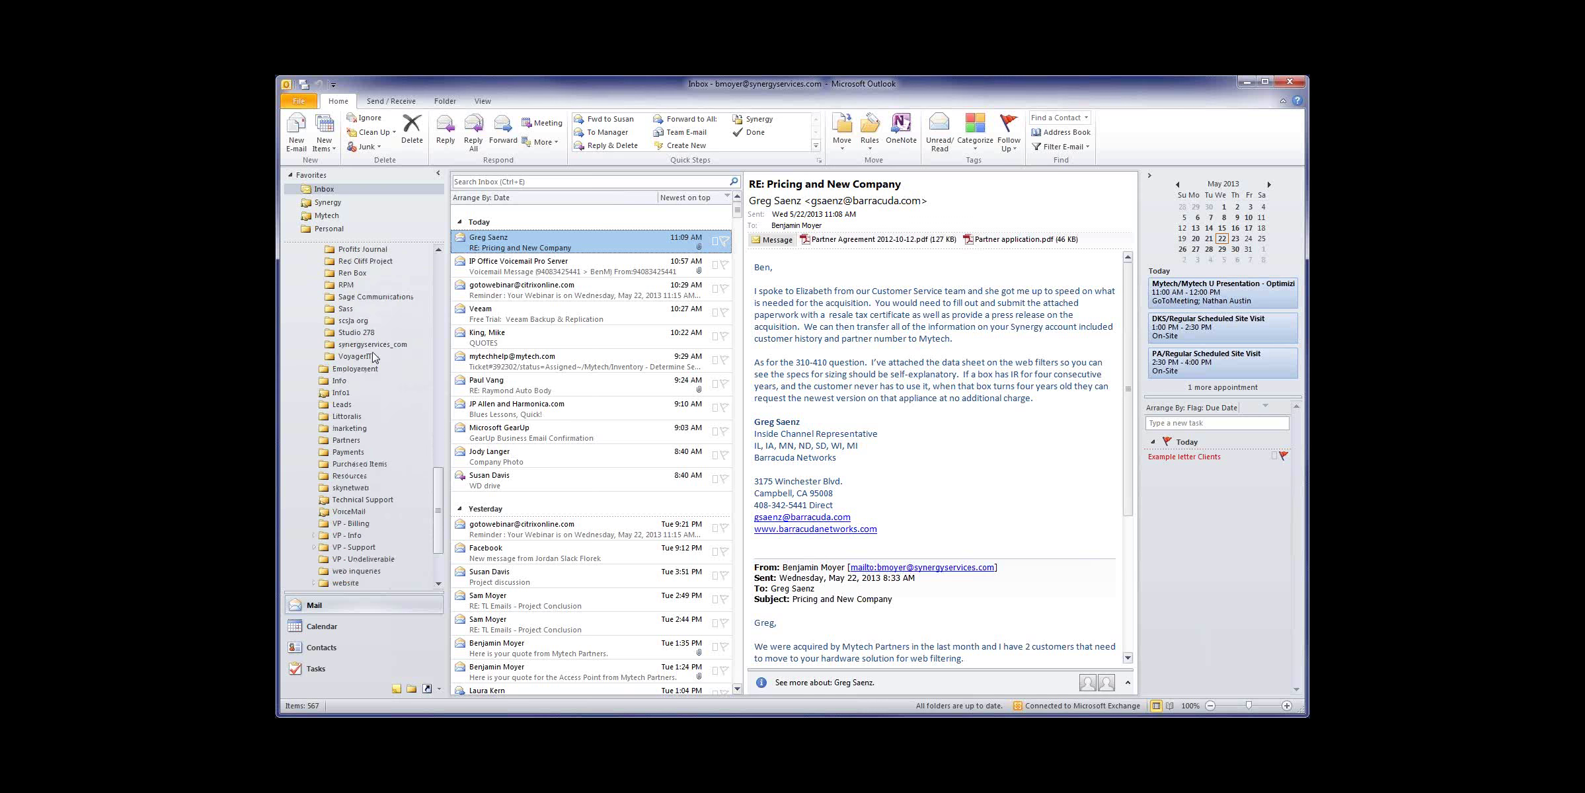
scroll(377, 370, up, 10)
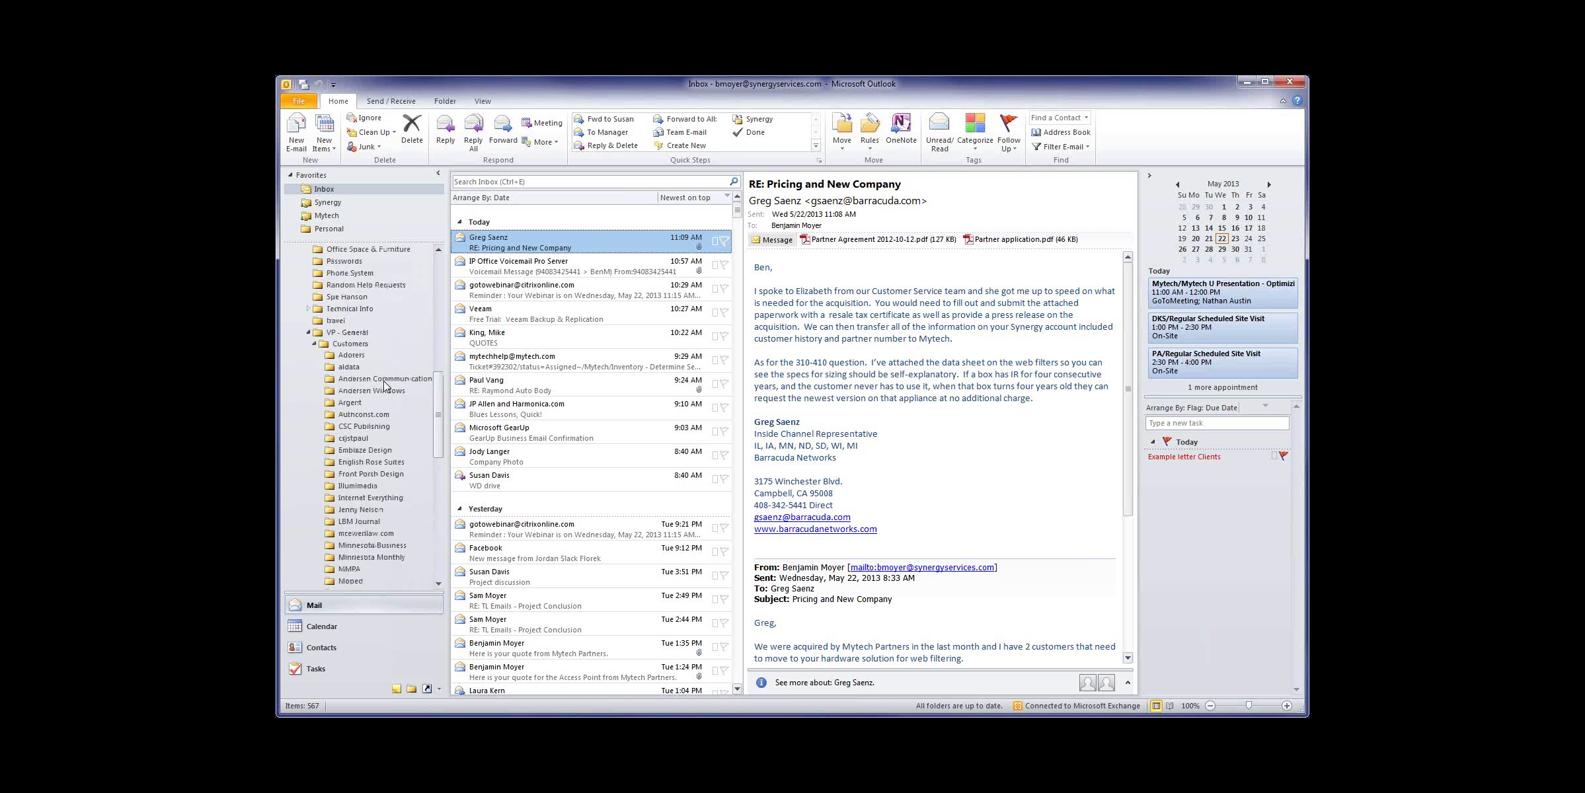
scroll(384, 386, down, 3)
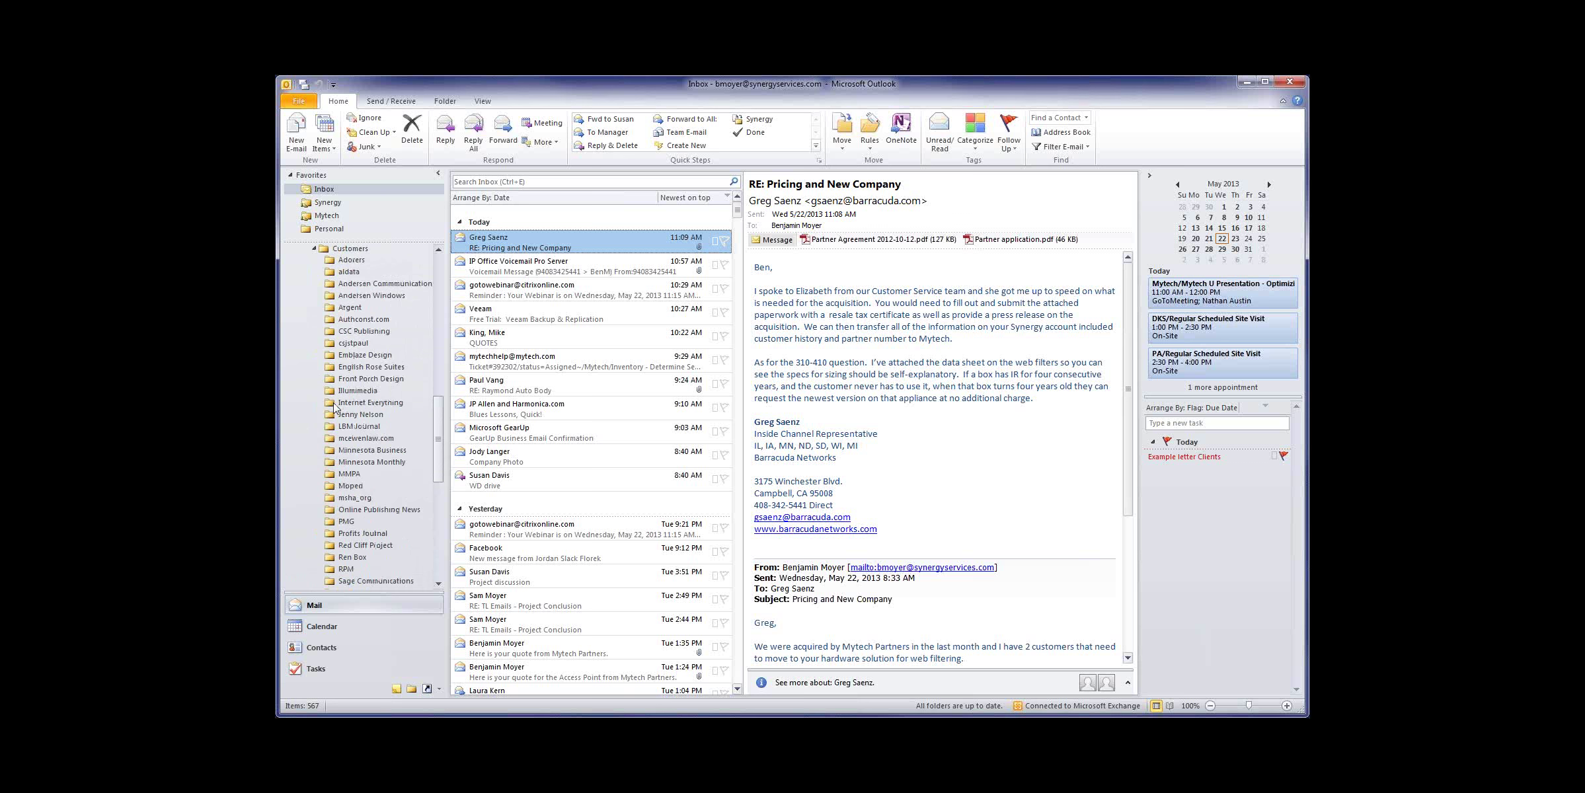
click(508, 419)
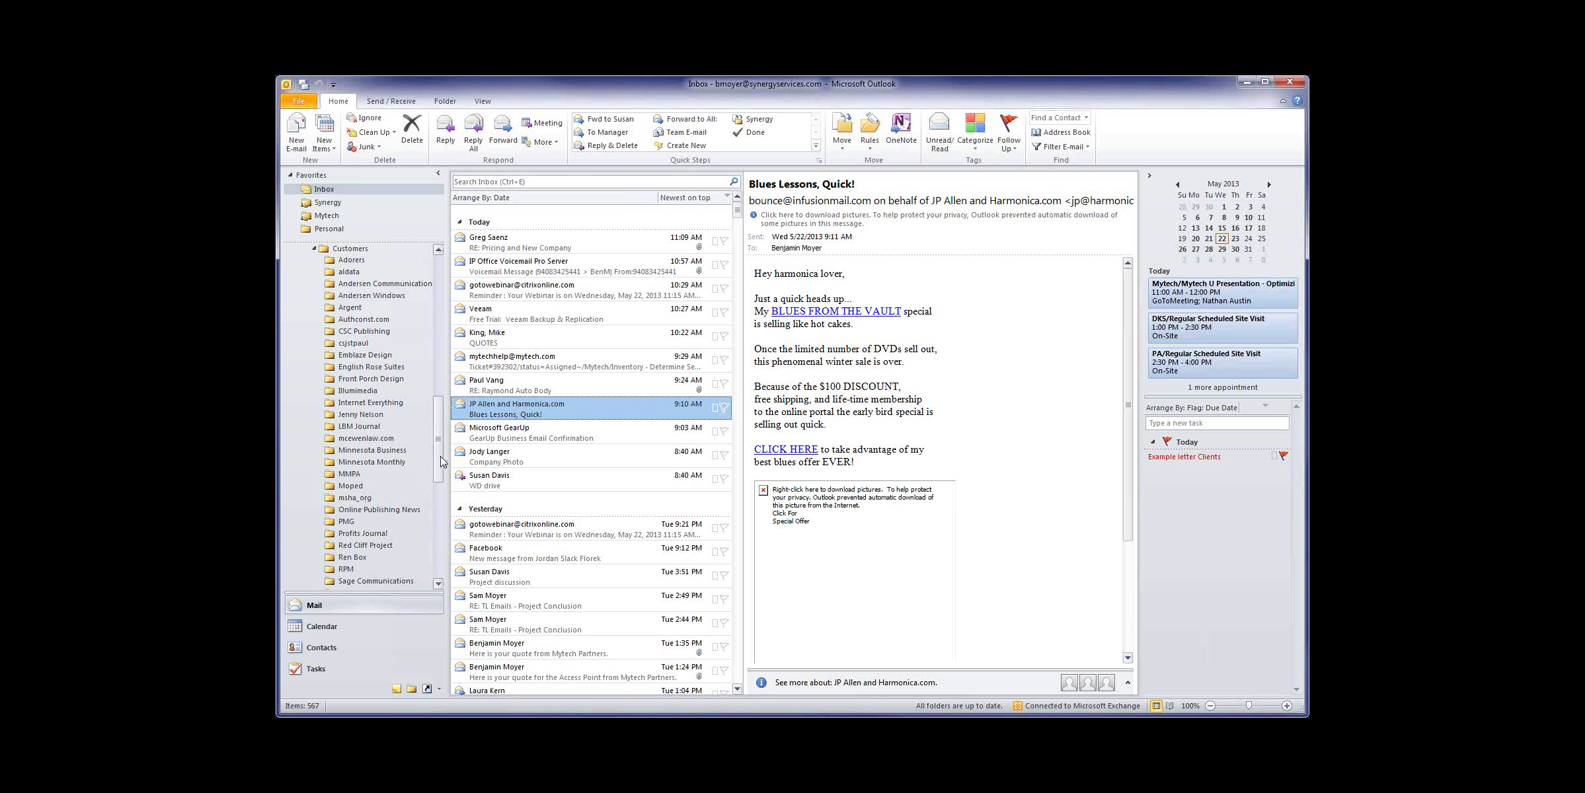
Step: Collapse the Synergy tree and select Synergy to list its 29,268 items
scroll(439, 455, up, 15)
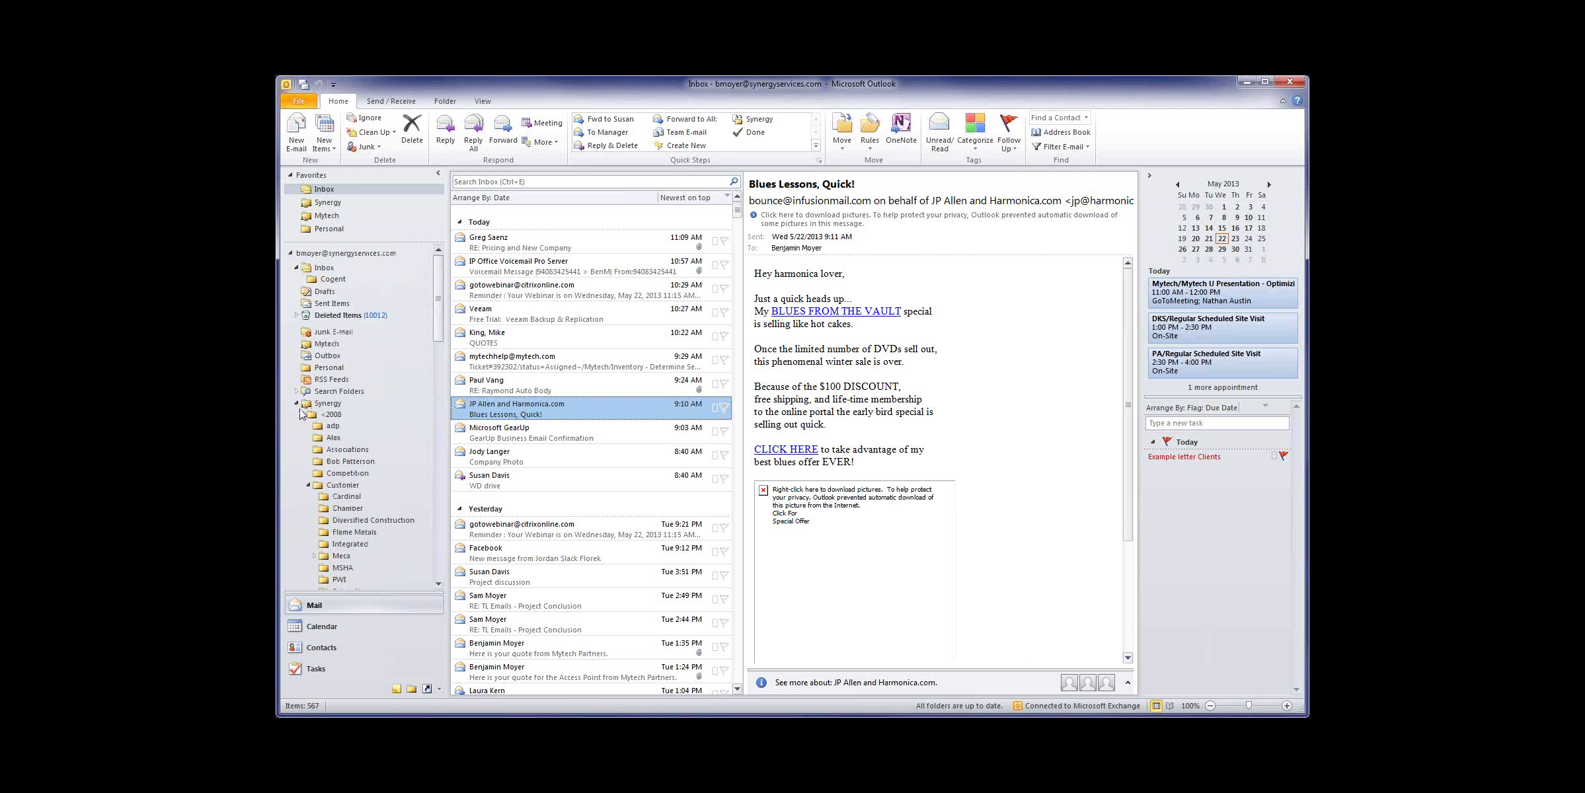
click(297, 404)
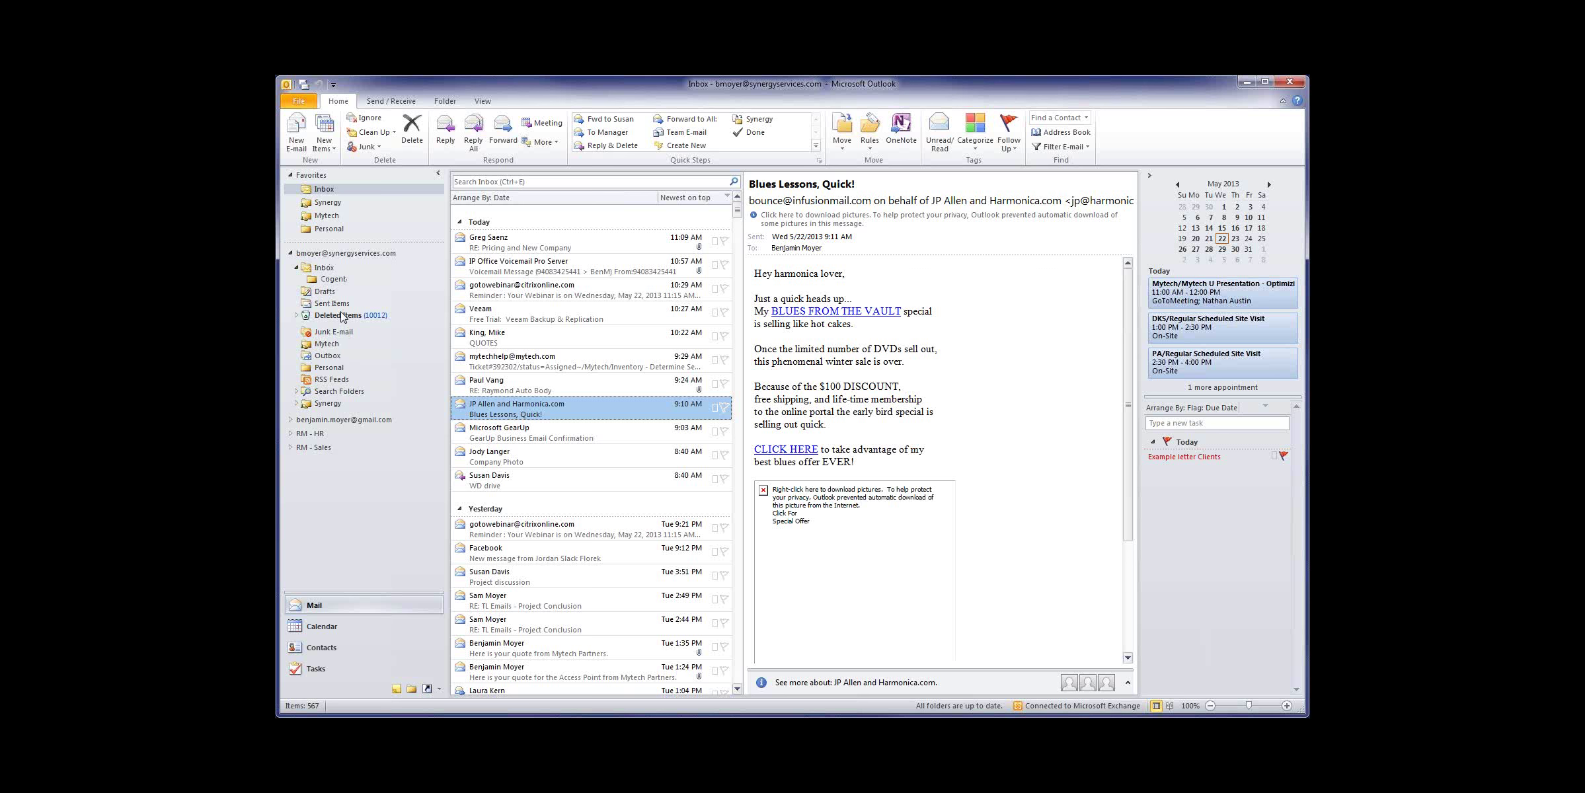
click(330, 403)
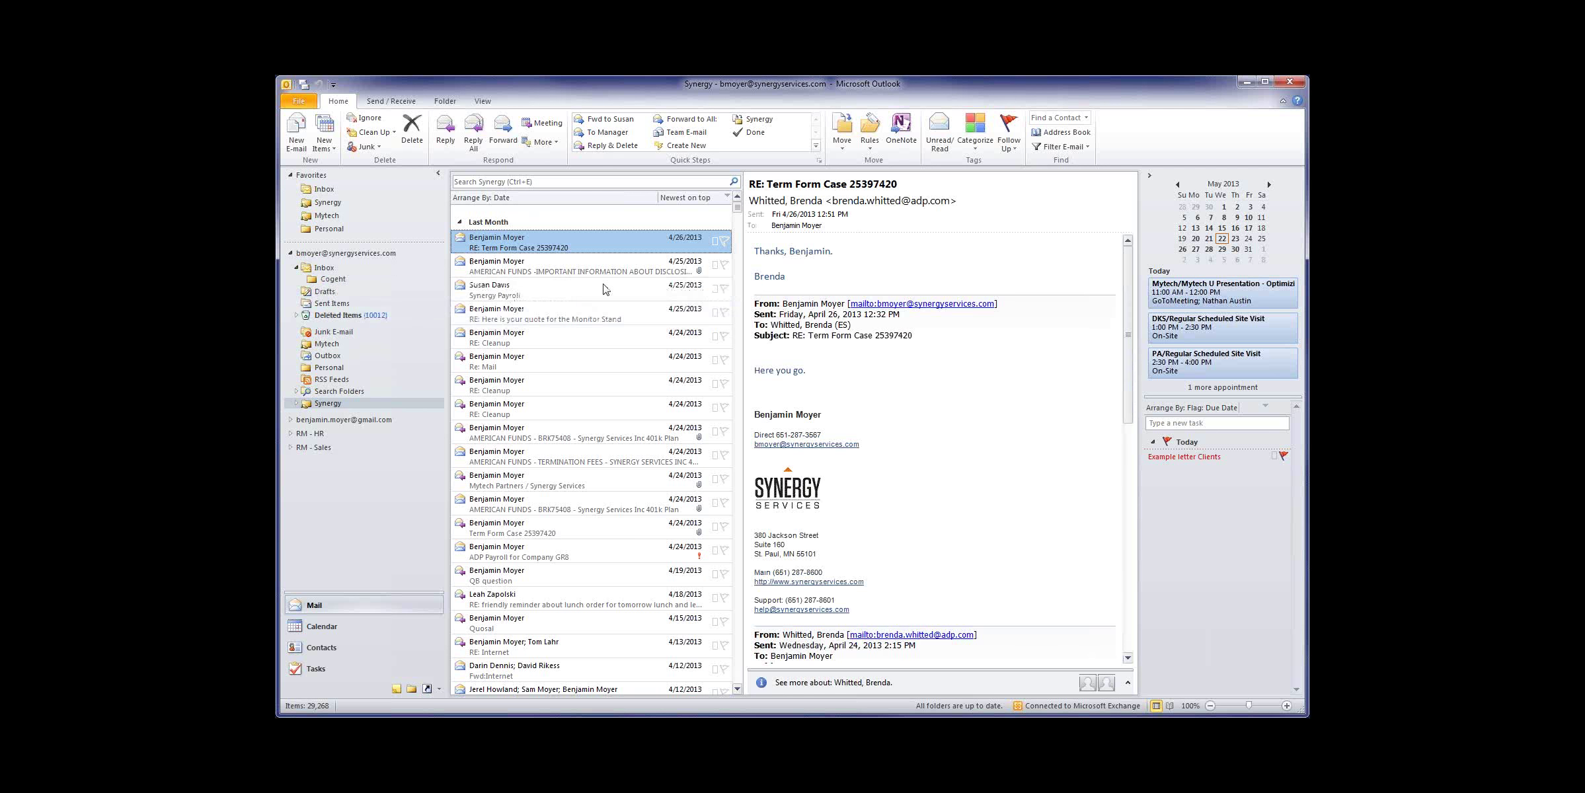
scroll(603, 289, down, 2)
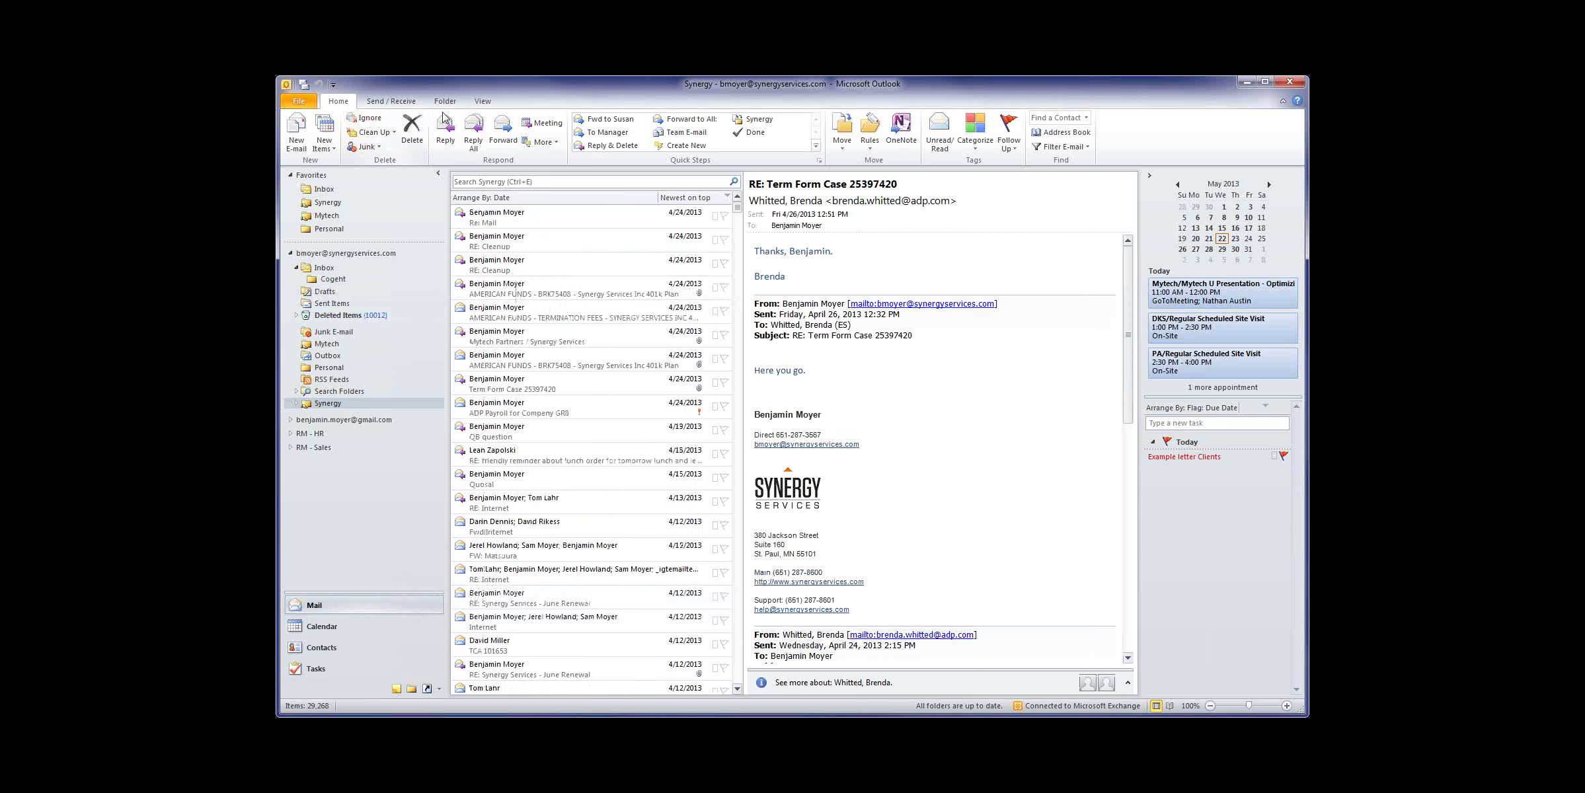
Step: Through Manage Views, create a Table view 'New view' for all mail and post folders
click(482, 100)
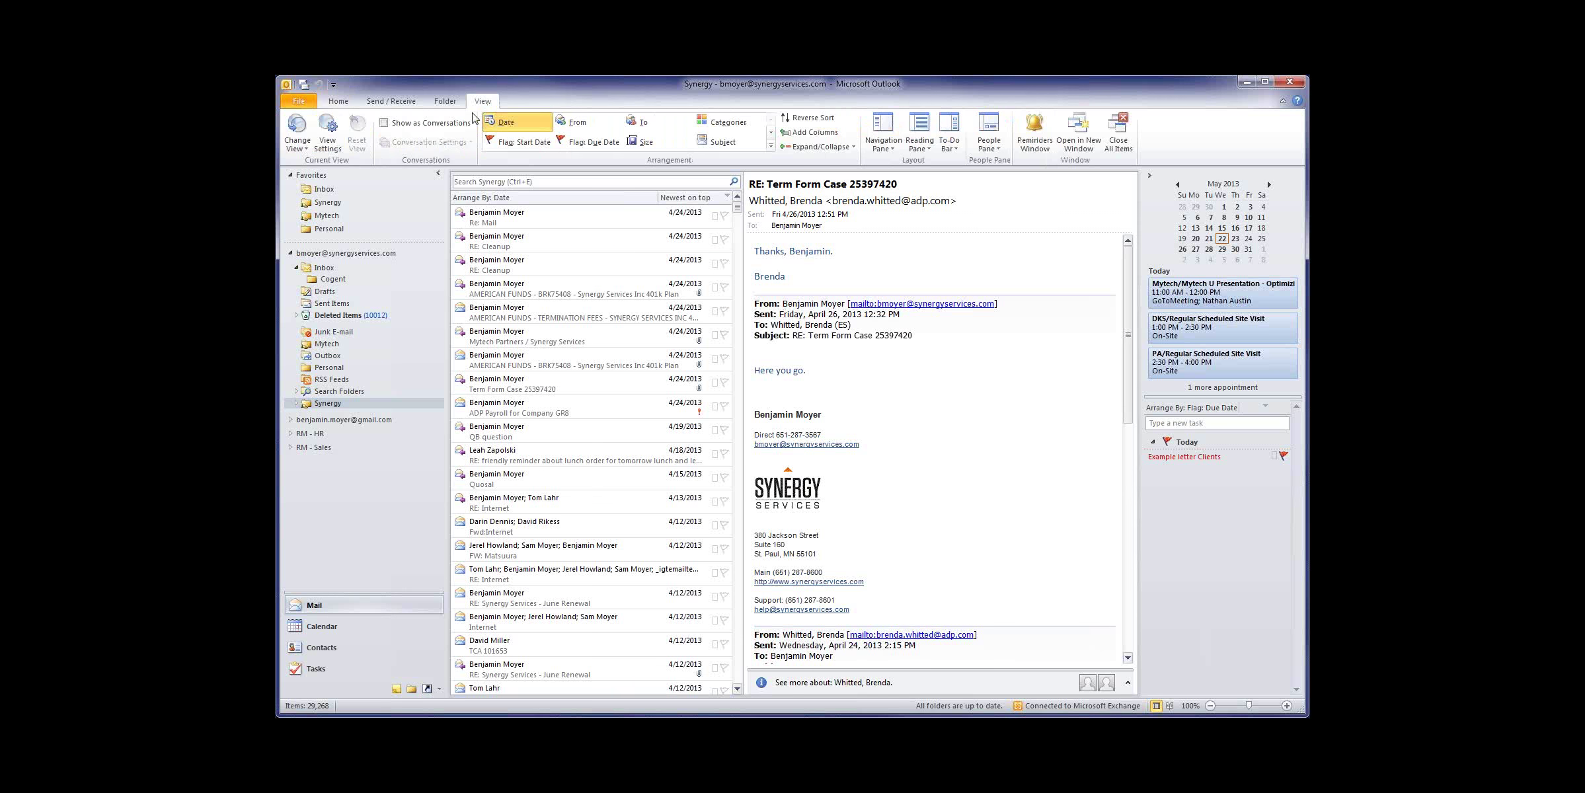
click(309, 147)
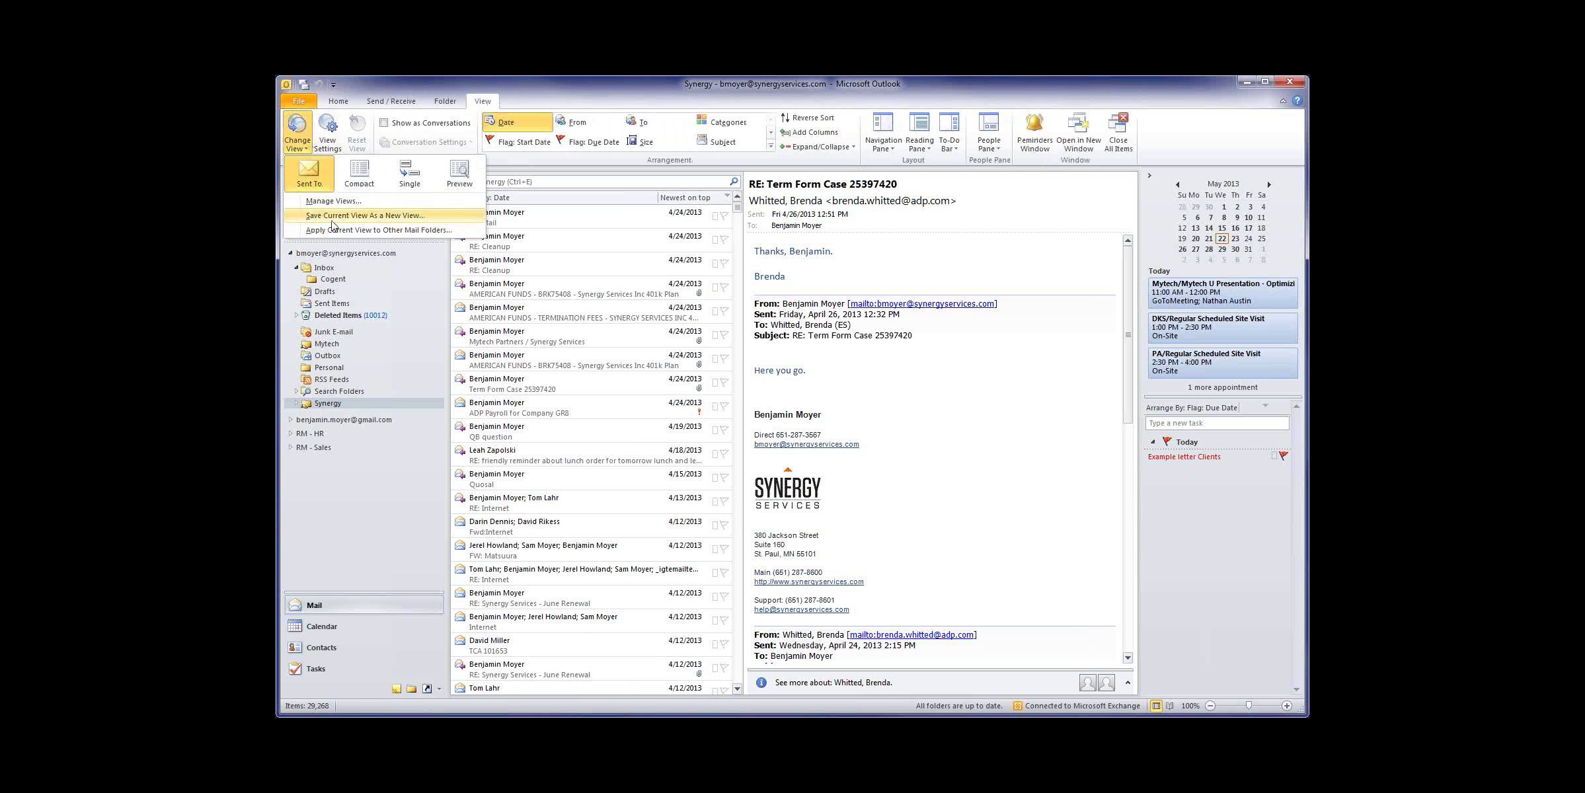
click(336, 202)
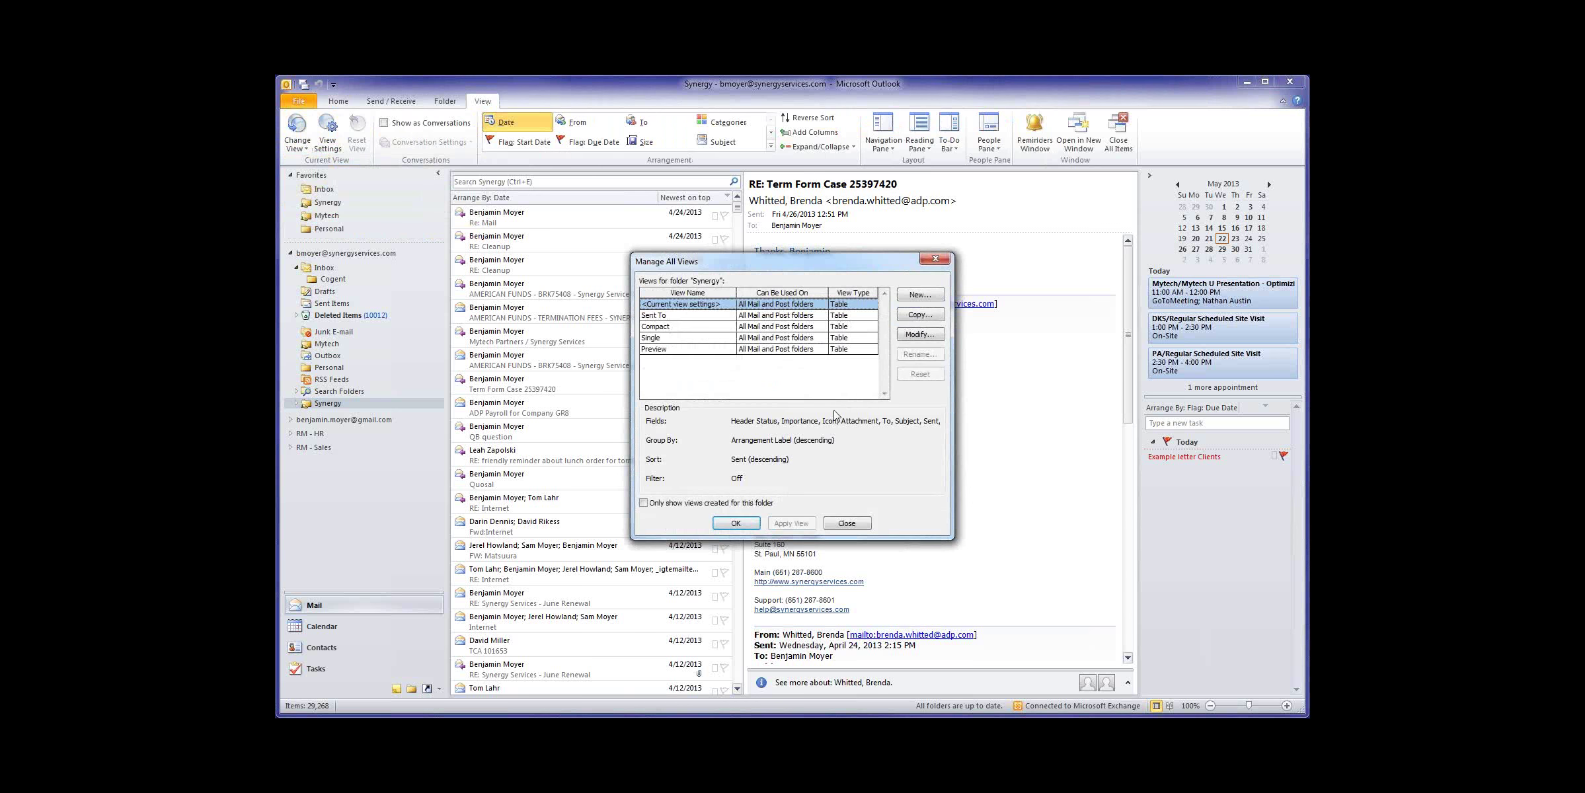
click(917, 296)
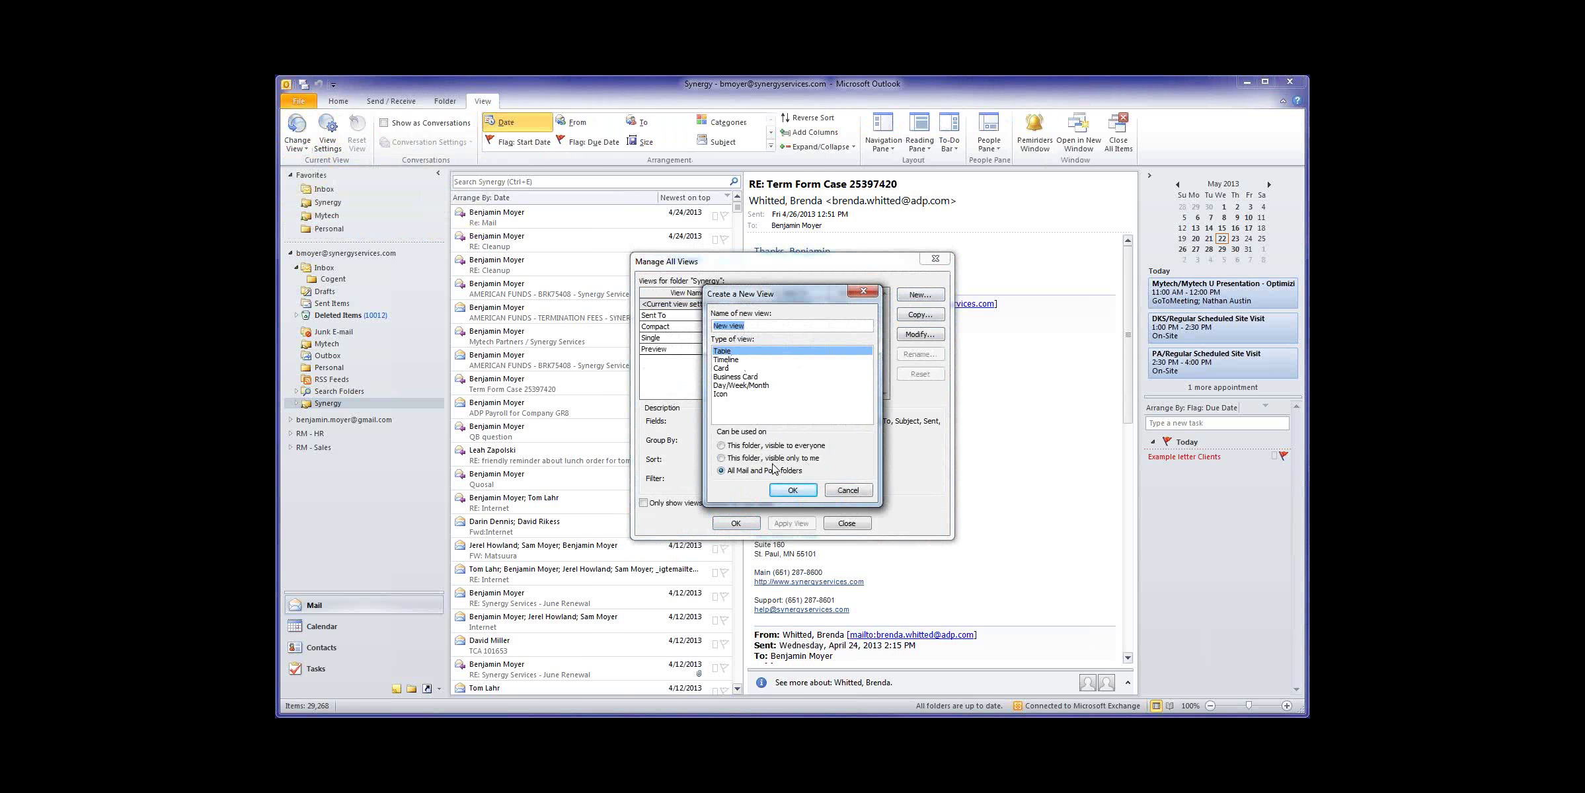
click(739, 448)
click(791, 490)
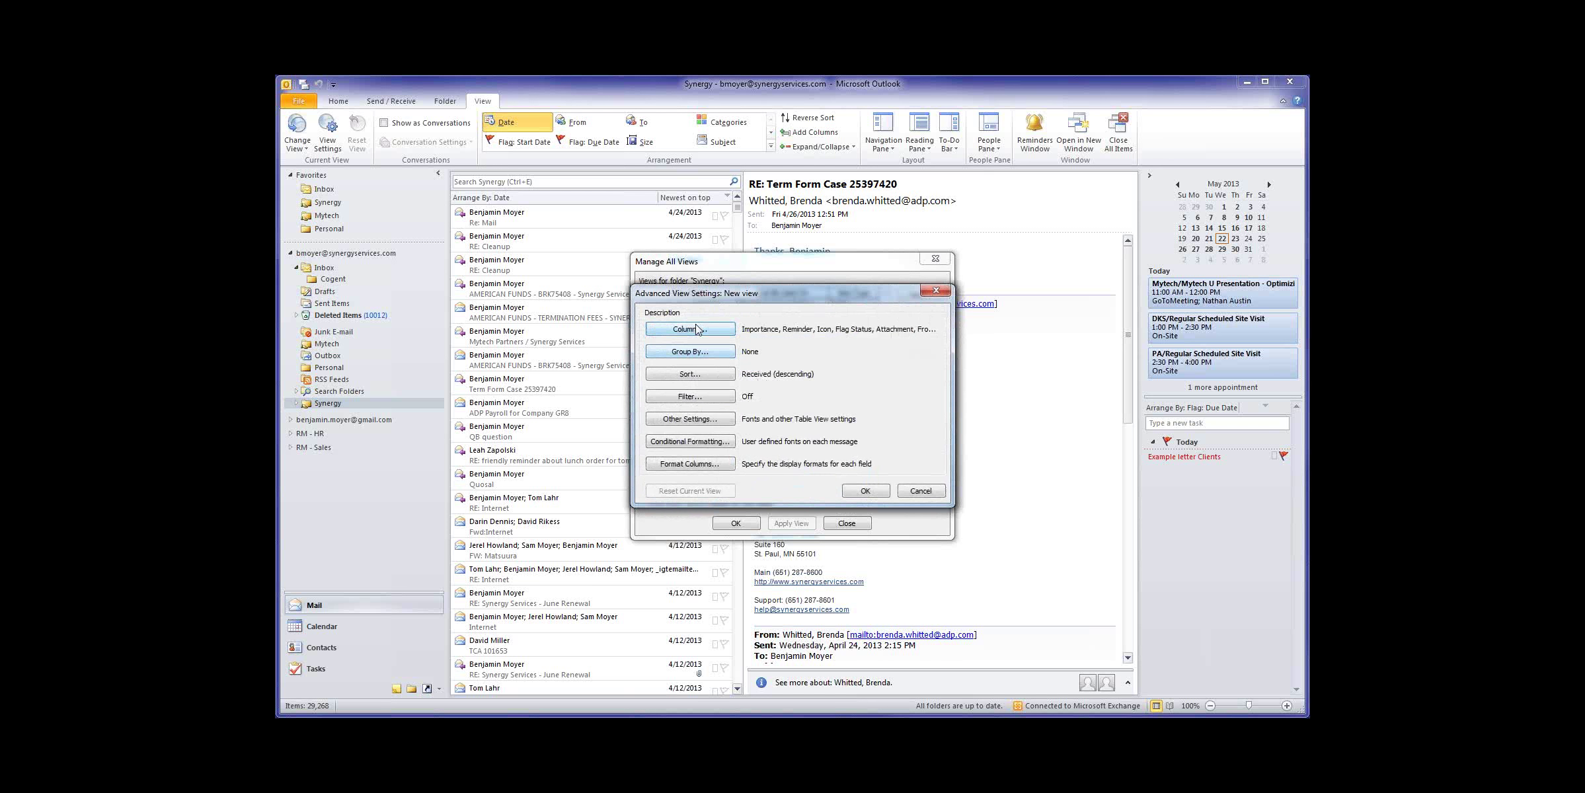
Step: Filter the new view to show only messages from a single sender
click(700, 397)
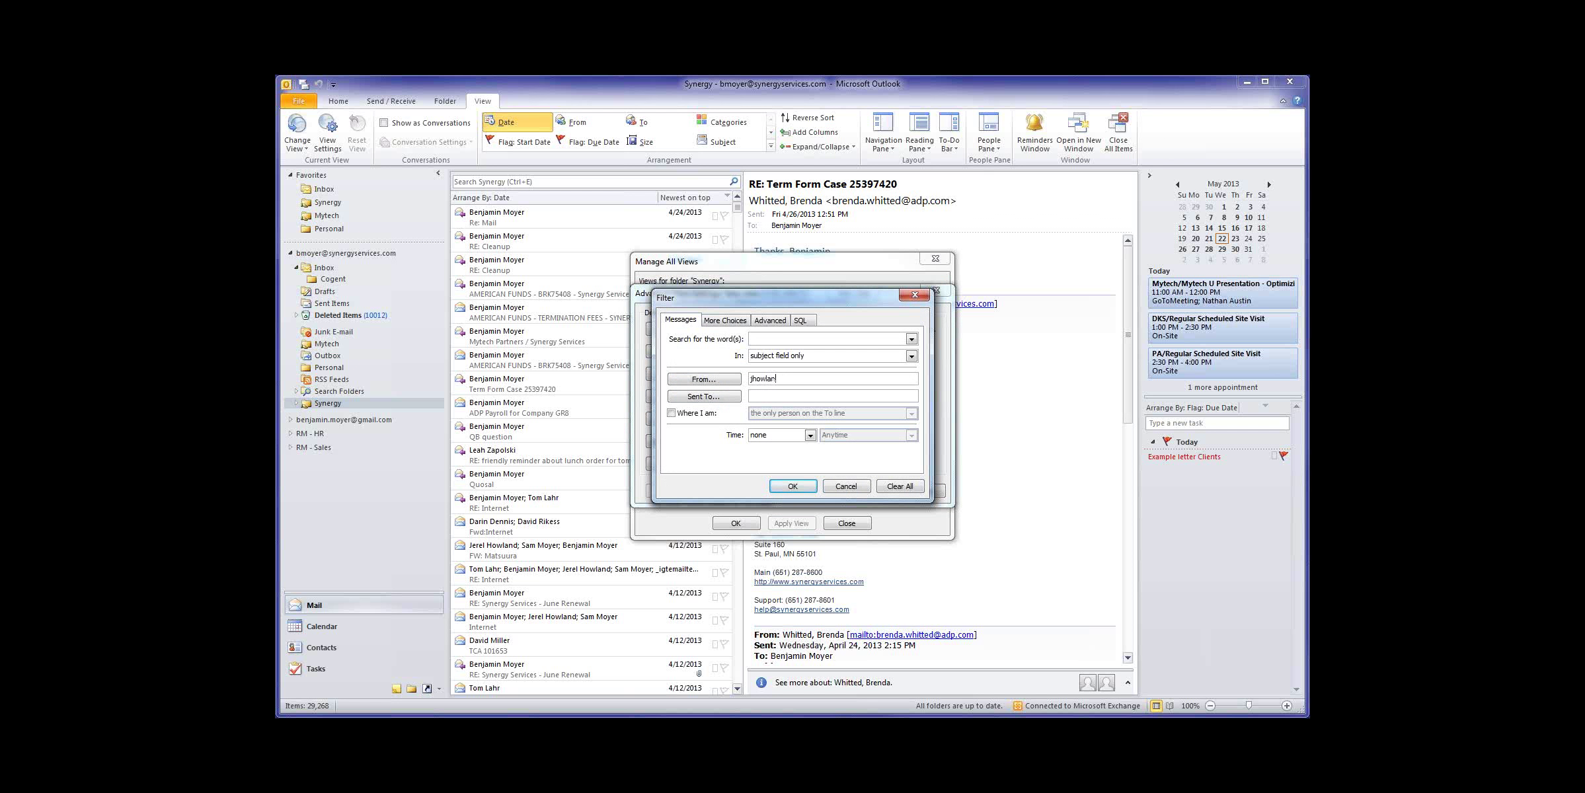
click(796, 487)
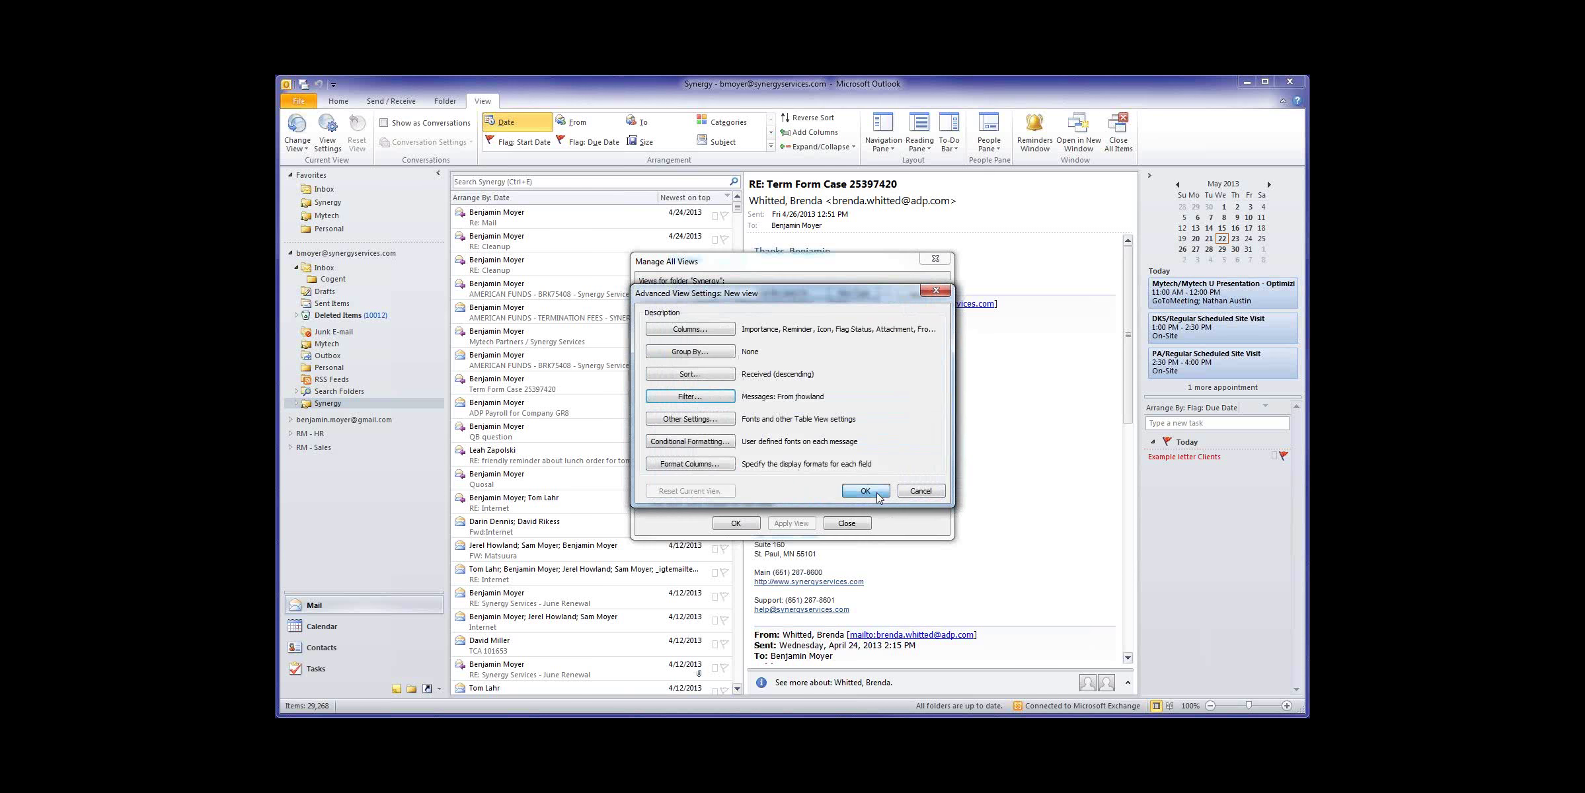
click(882, 495)
Step: Rename the view after that sender's name and close Manage Views
click(920, 354)
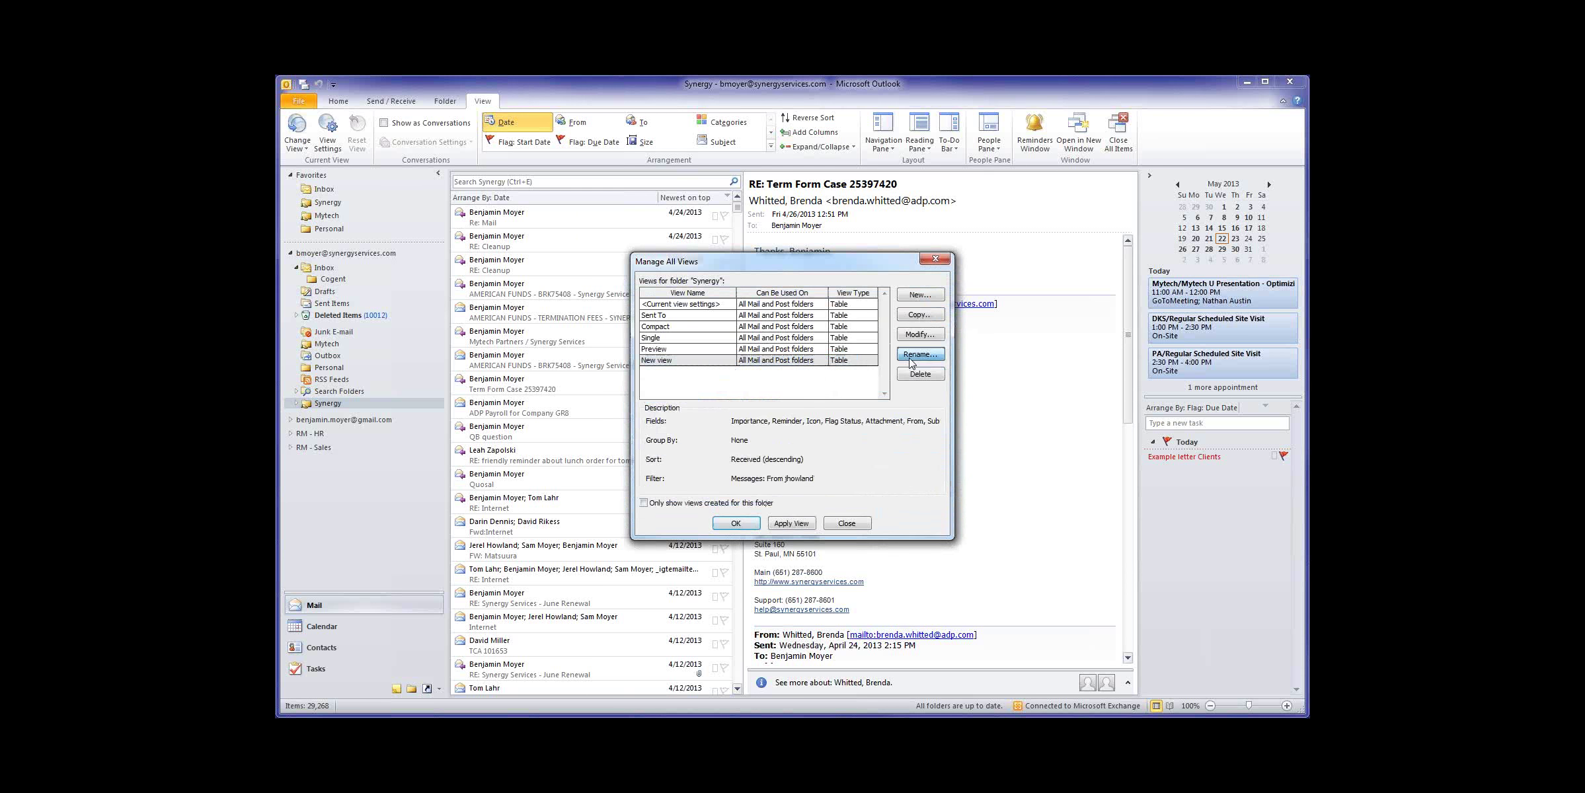
text(Jerel)
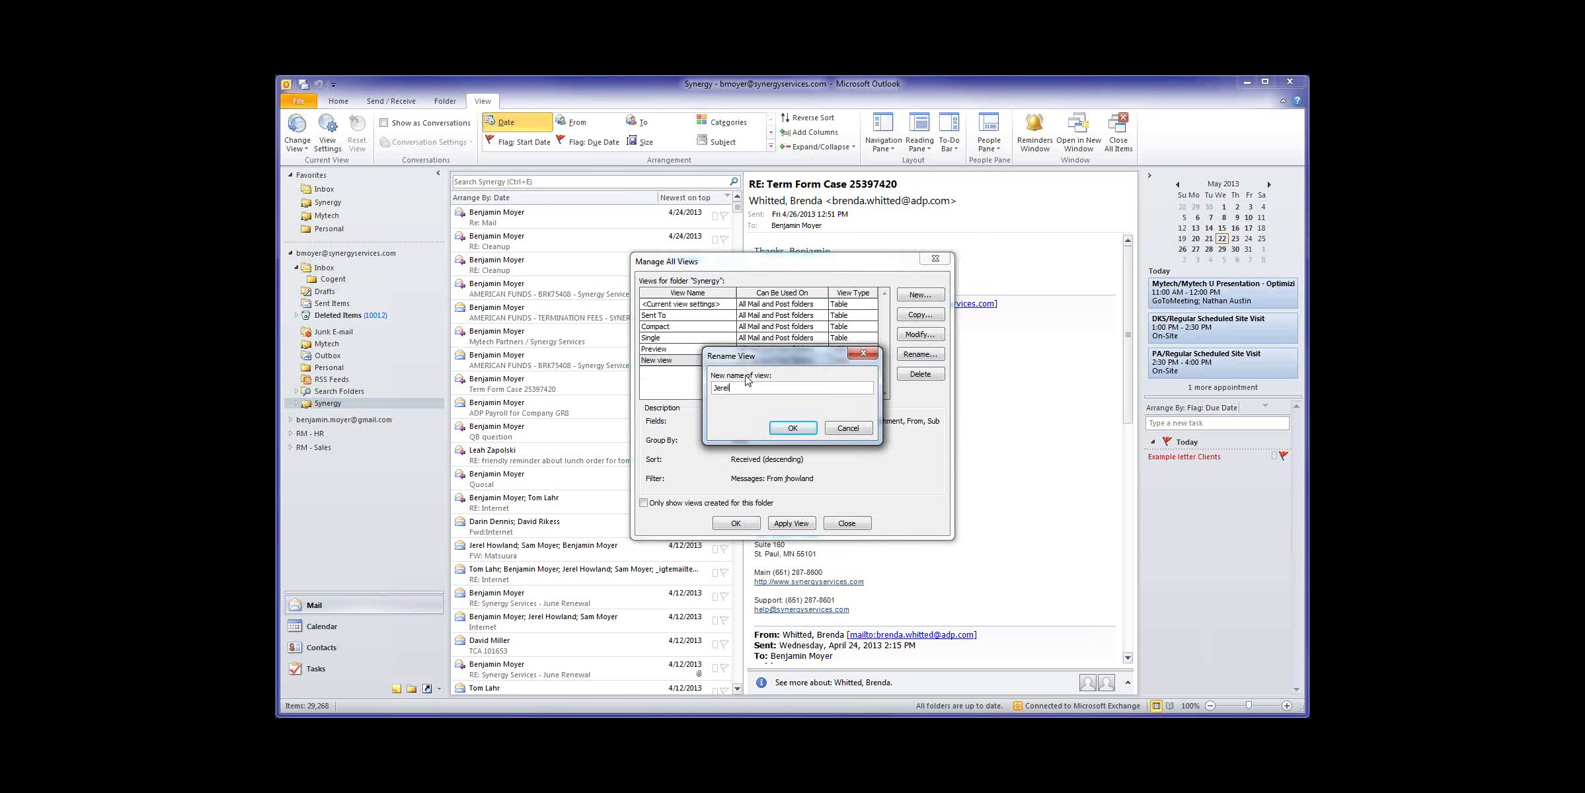
key(Return)
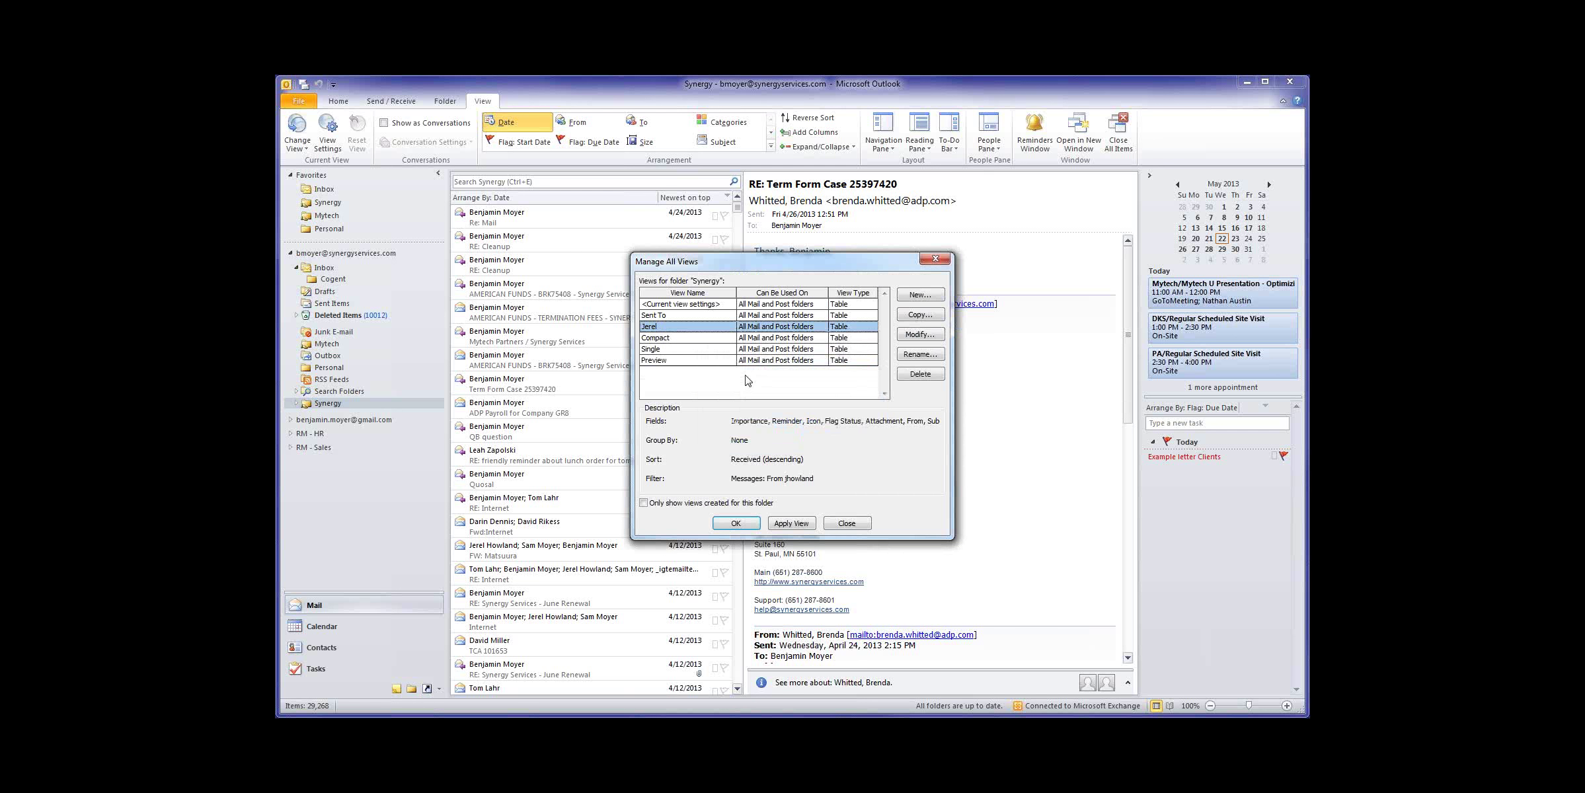
click(736, 522)
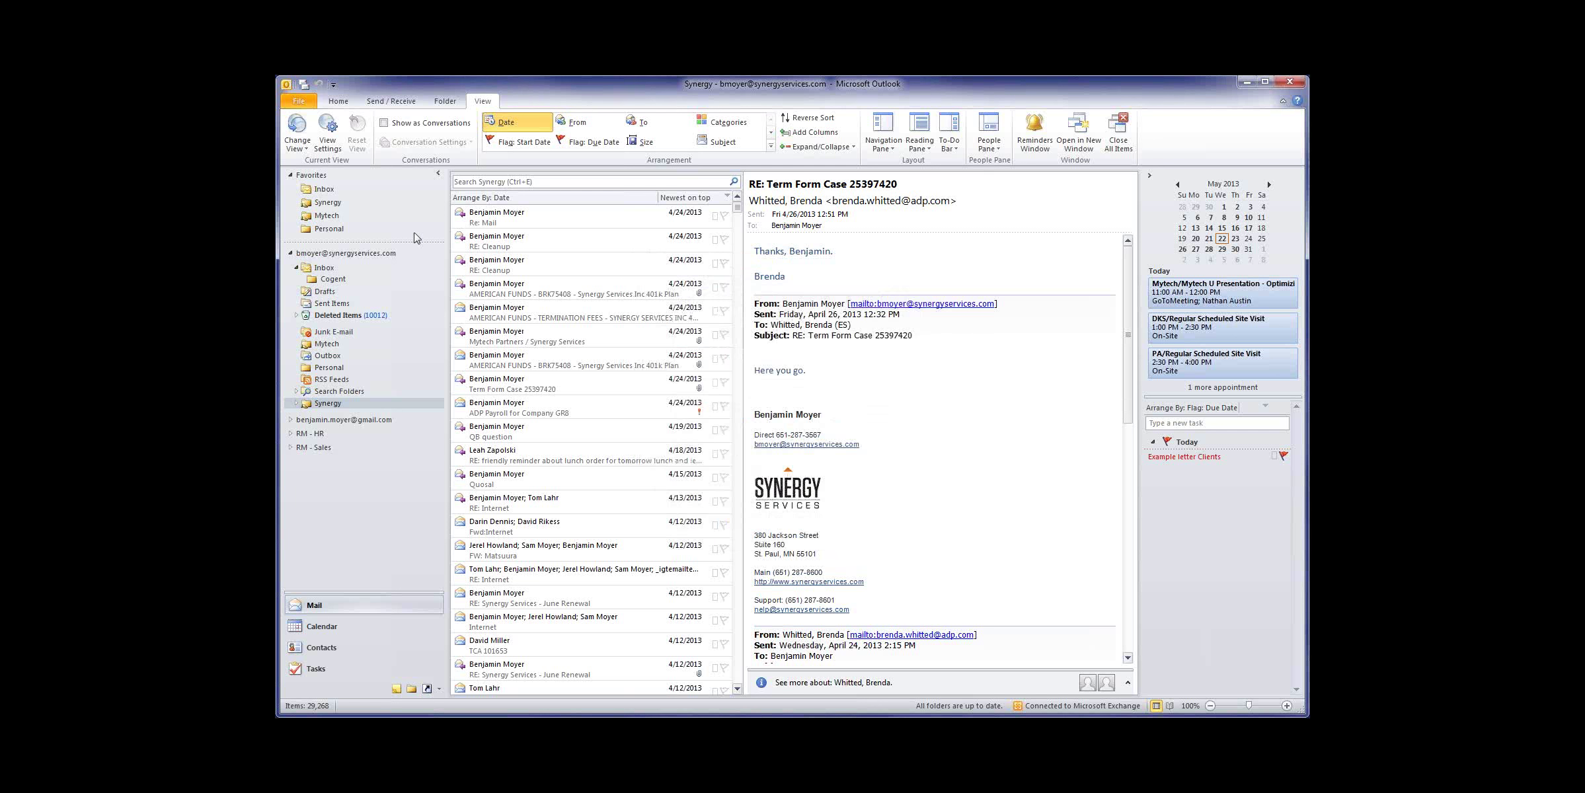
Step: Apply the new single-sender view to the Synergy folder
click(298, 140)
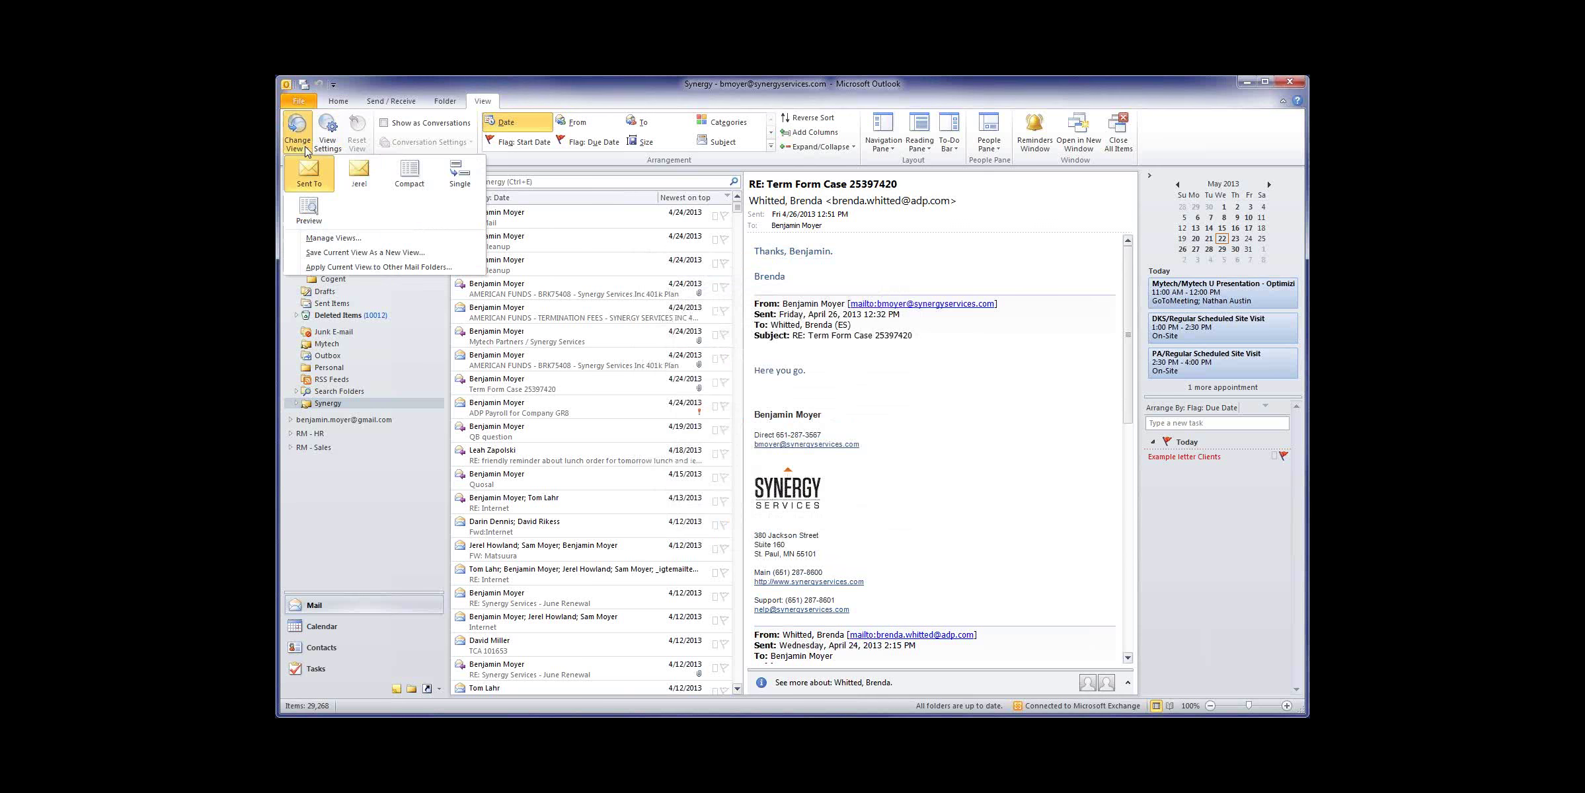
click(360, 175)
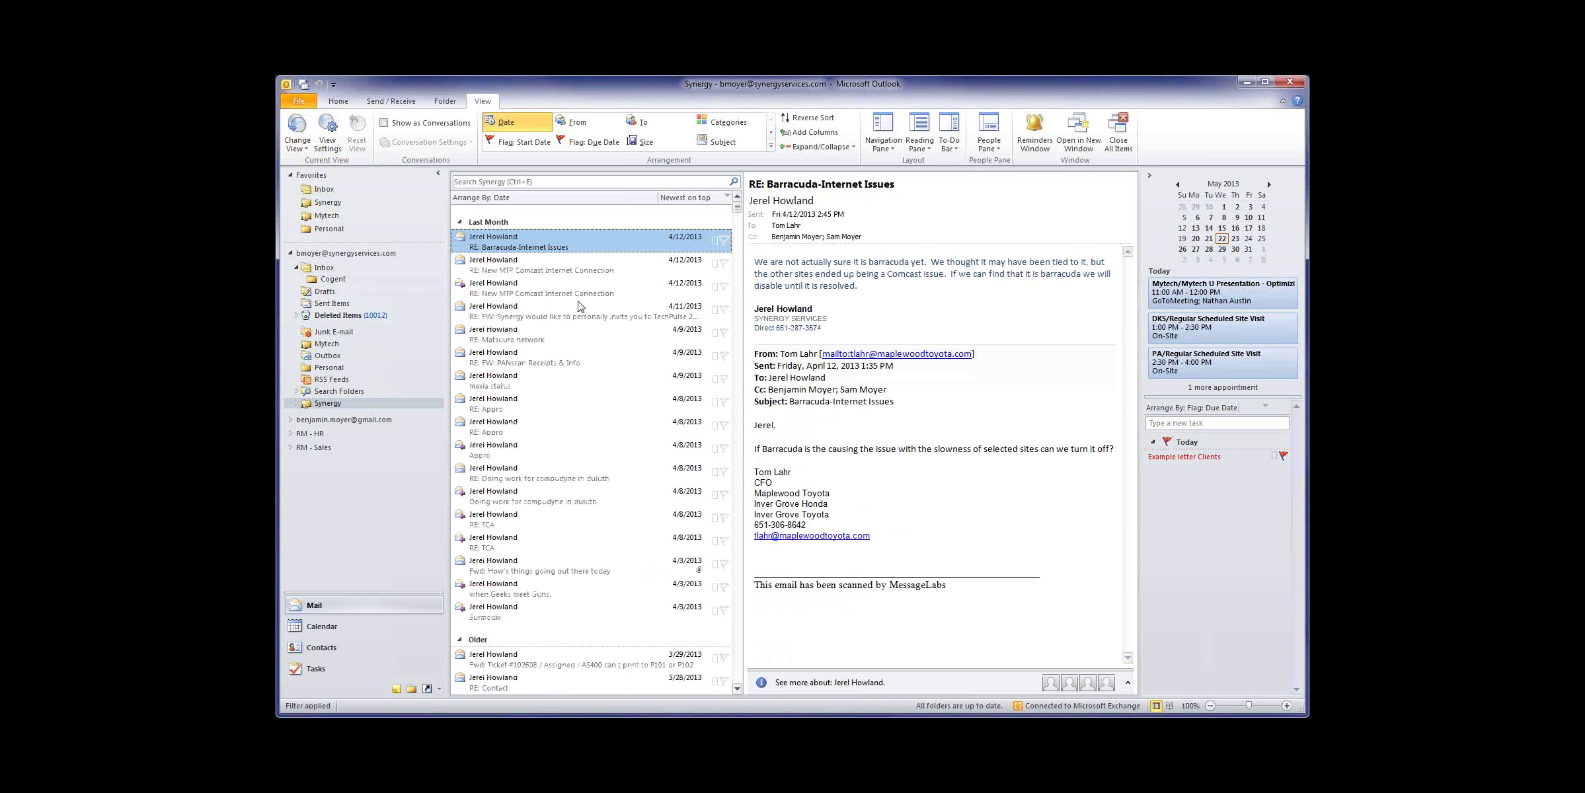
scroll(579, 306, down, 10)
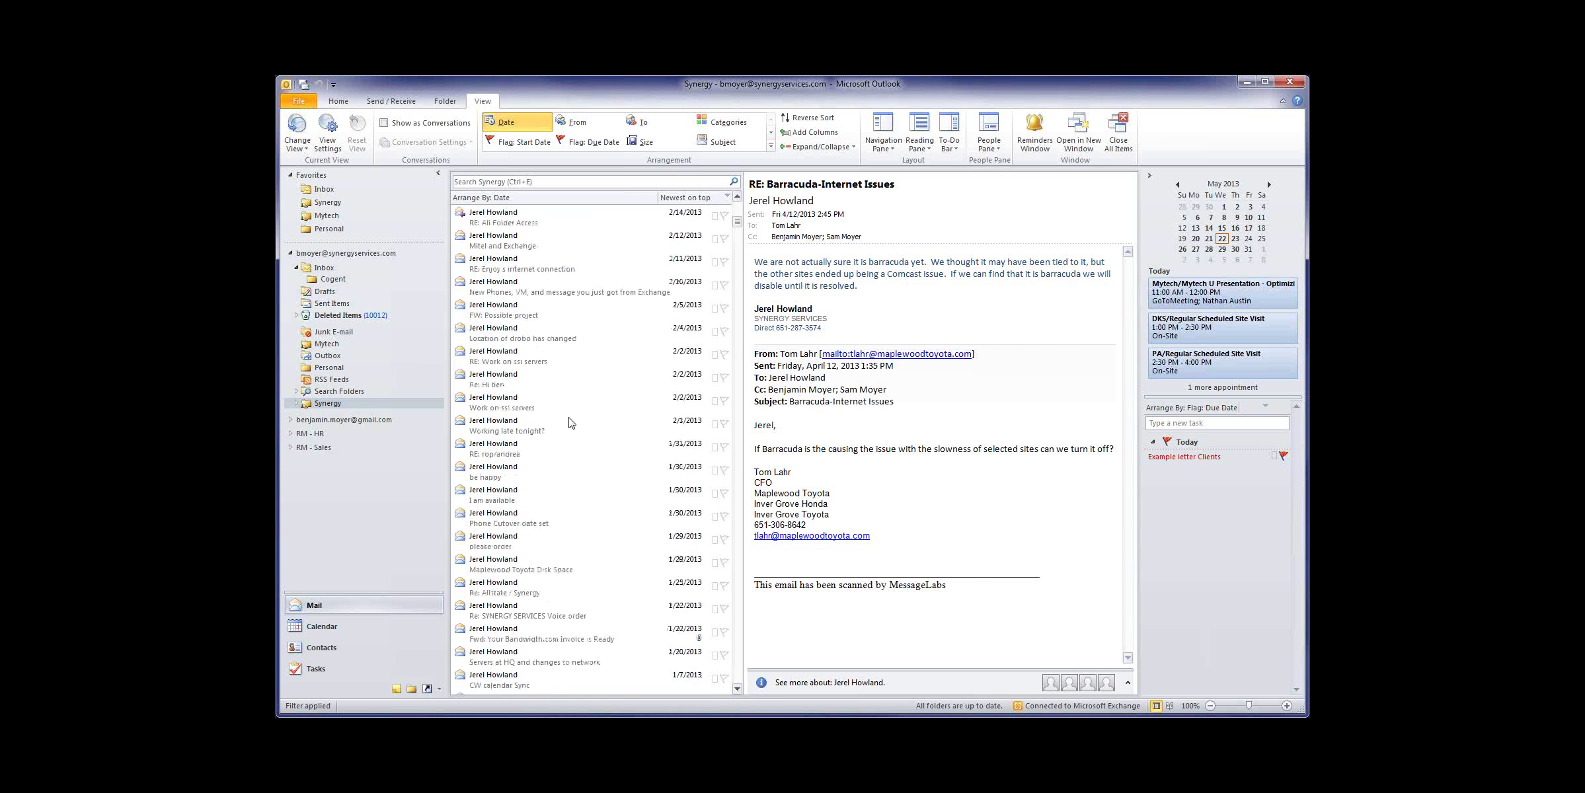
scroll(570, 423, up, 5)
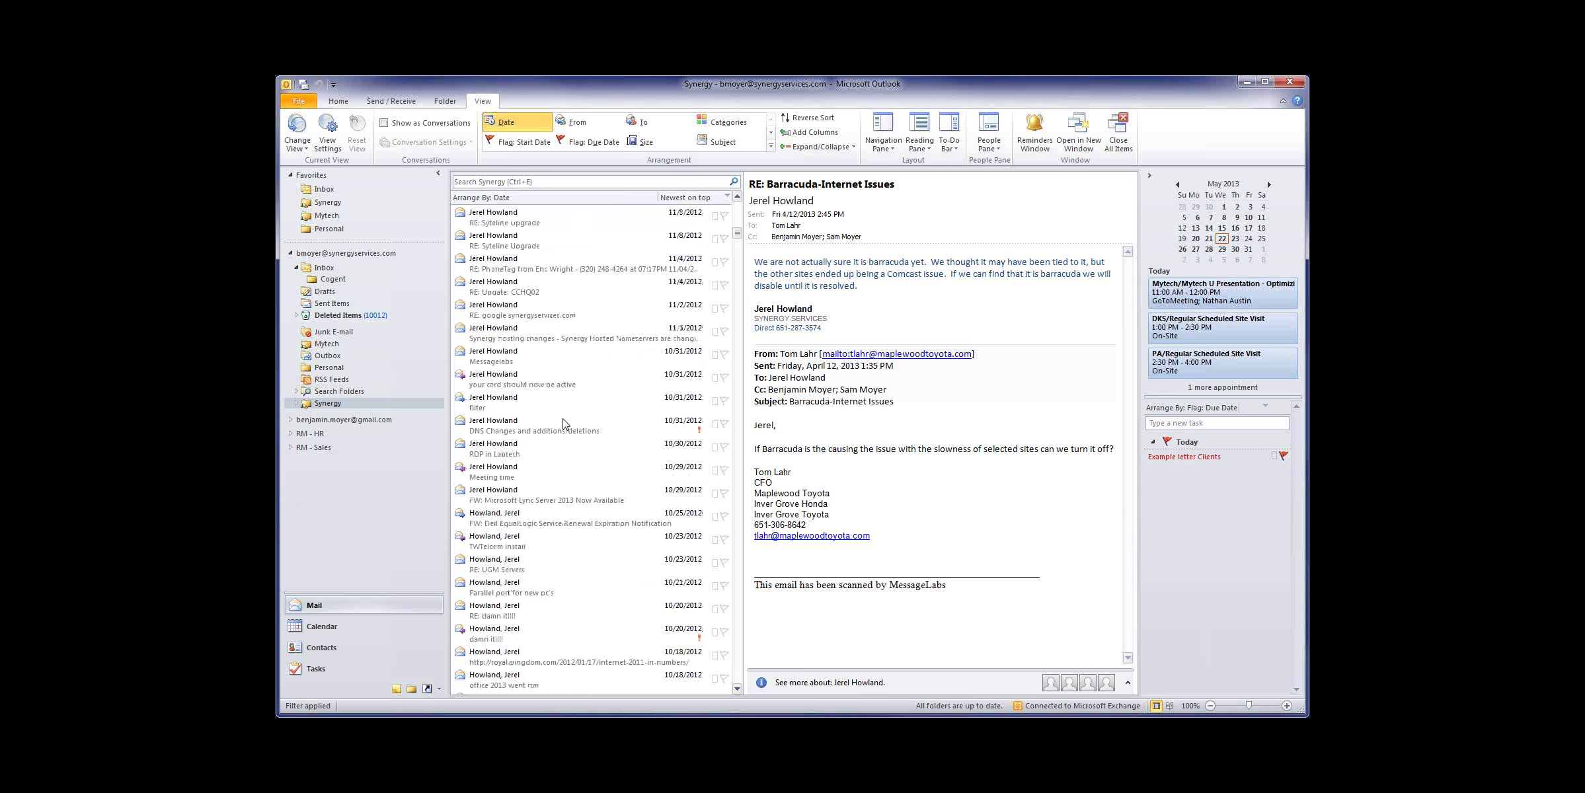
scroll(567, 423, up, 8)
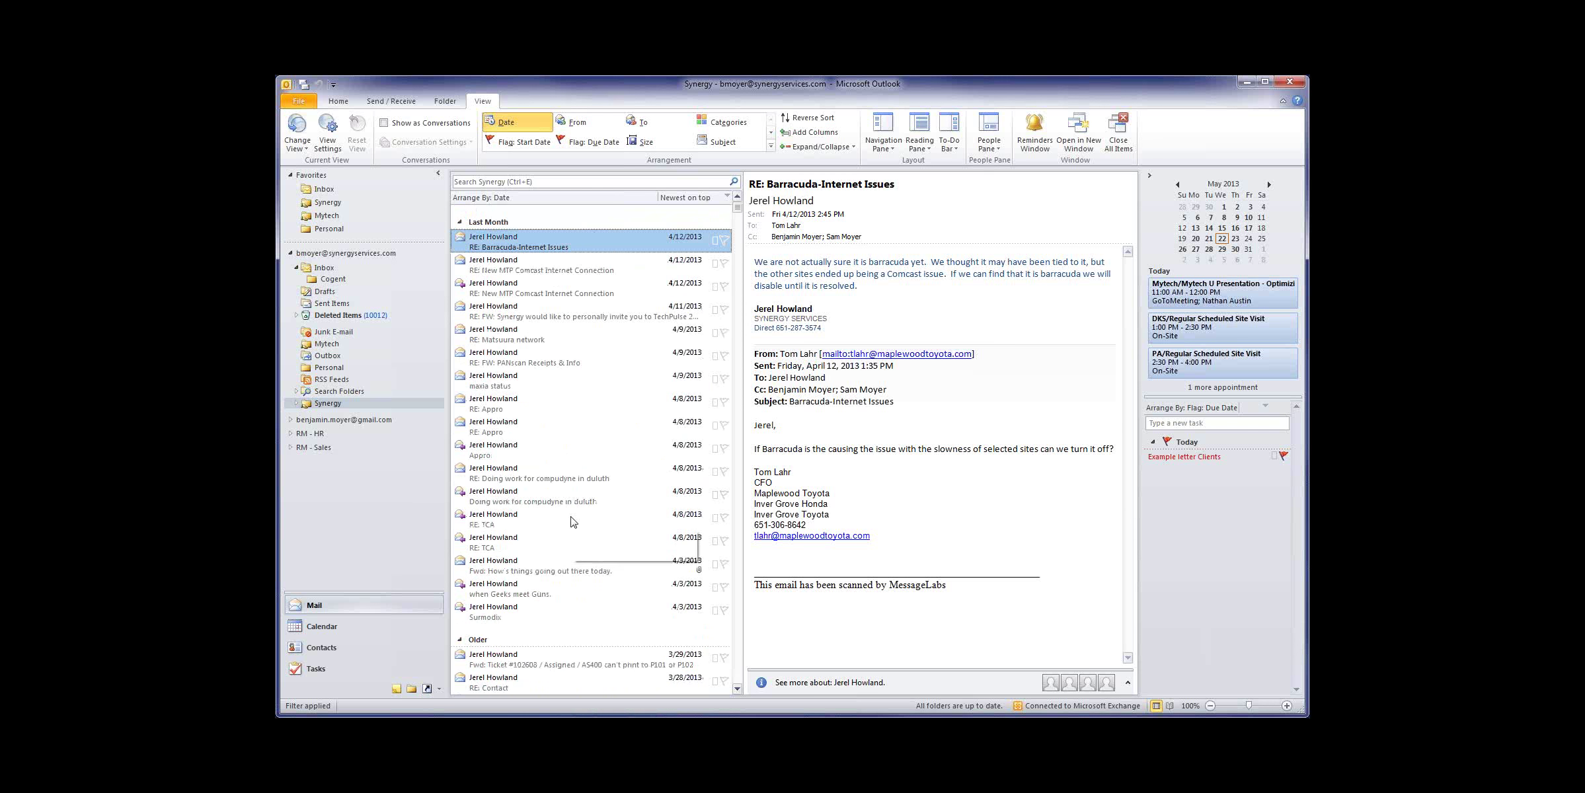
Step: Switch Synergy to the Sent To view, then back to the single-sender view
click(298, 135)
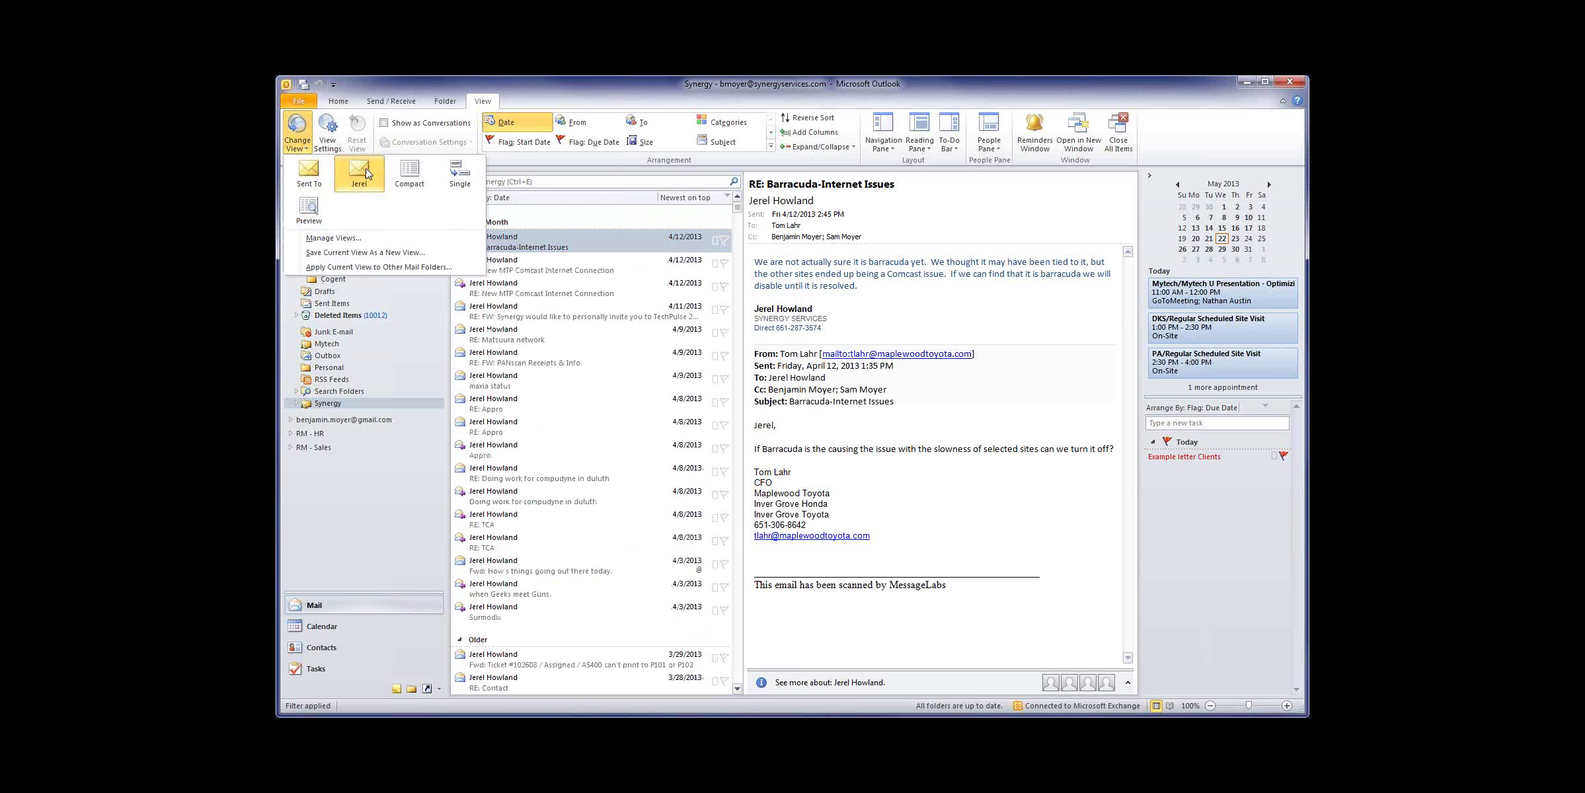
click(318, 174)
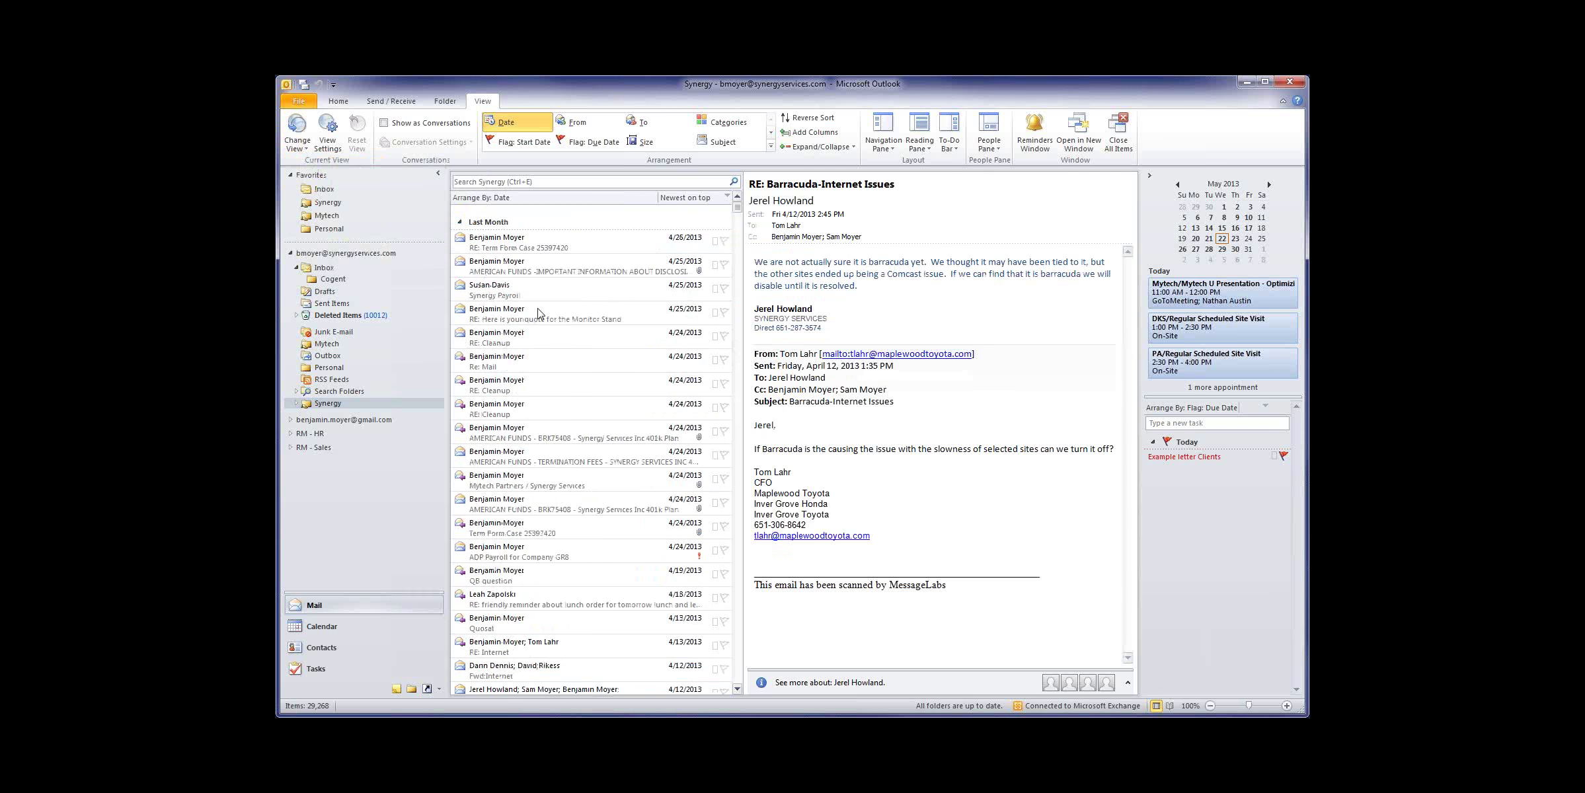
click(297, 130)
click(360, 173)
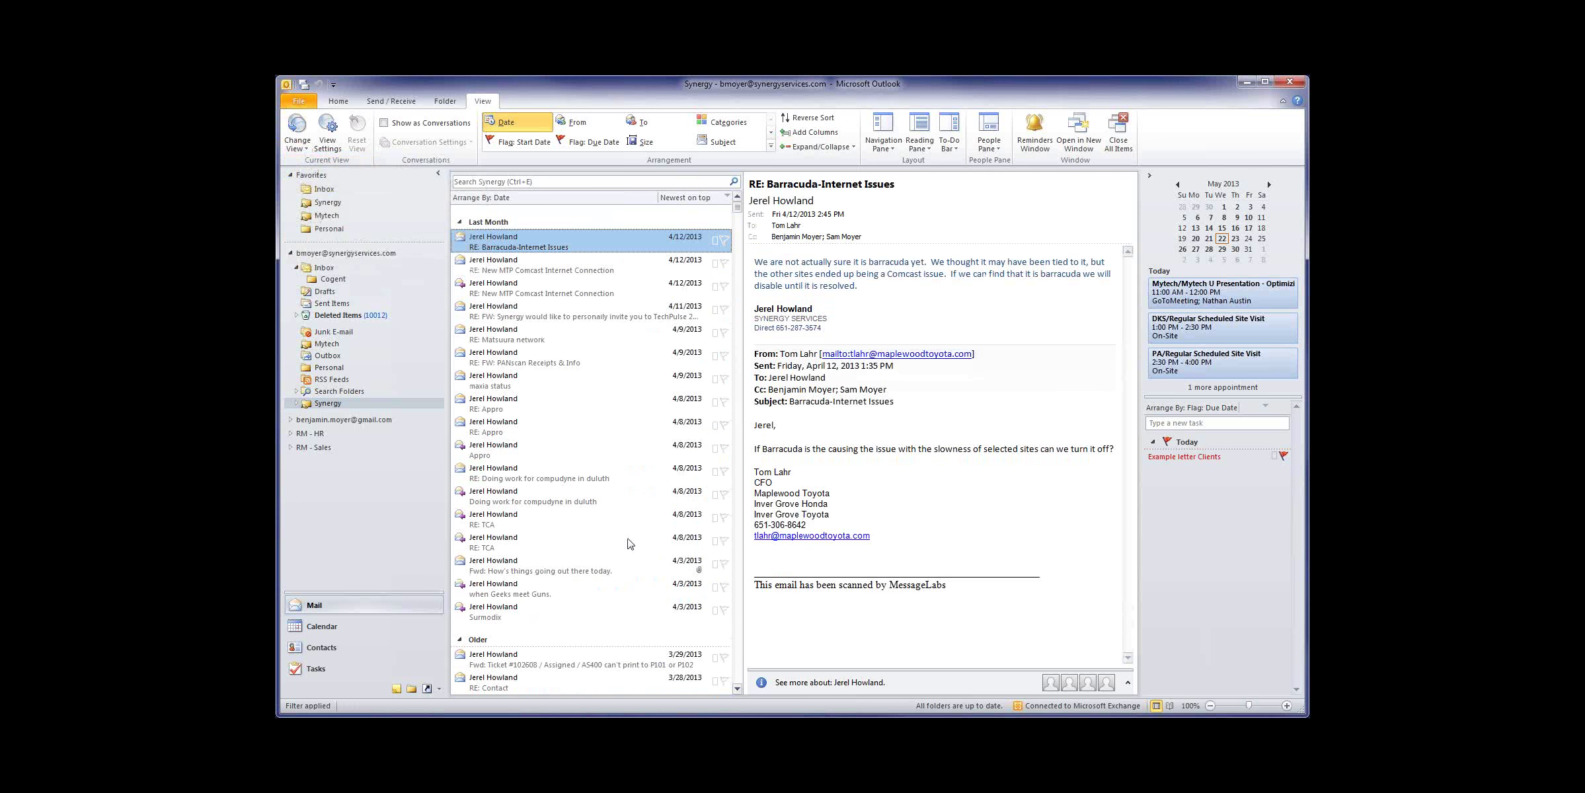
scroll(553, 476, down, 5)
scroll(554, 476, up, 6)
Step: Apply the custom single-sender view to Mytech, then return to the Inbox
click(328, 344)
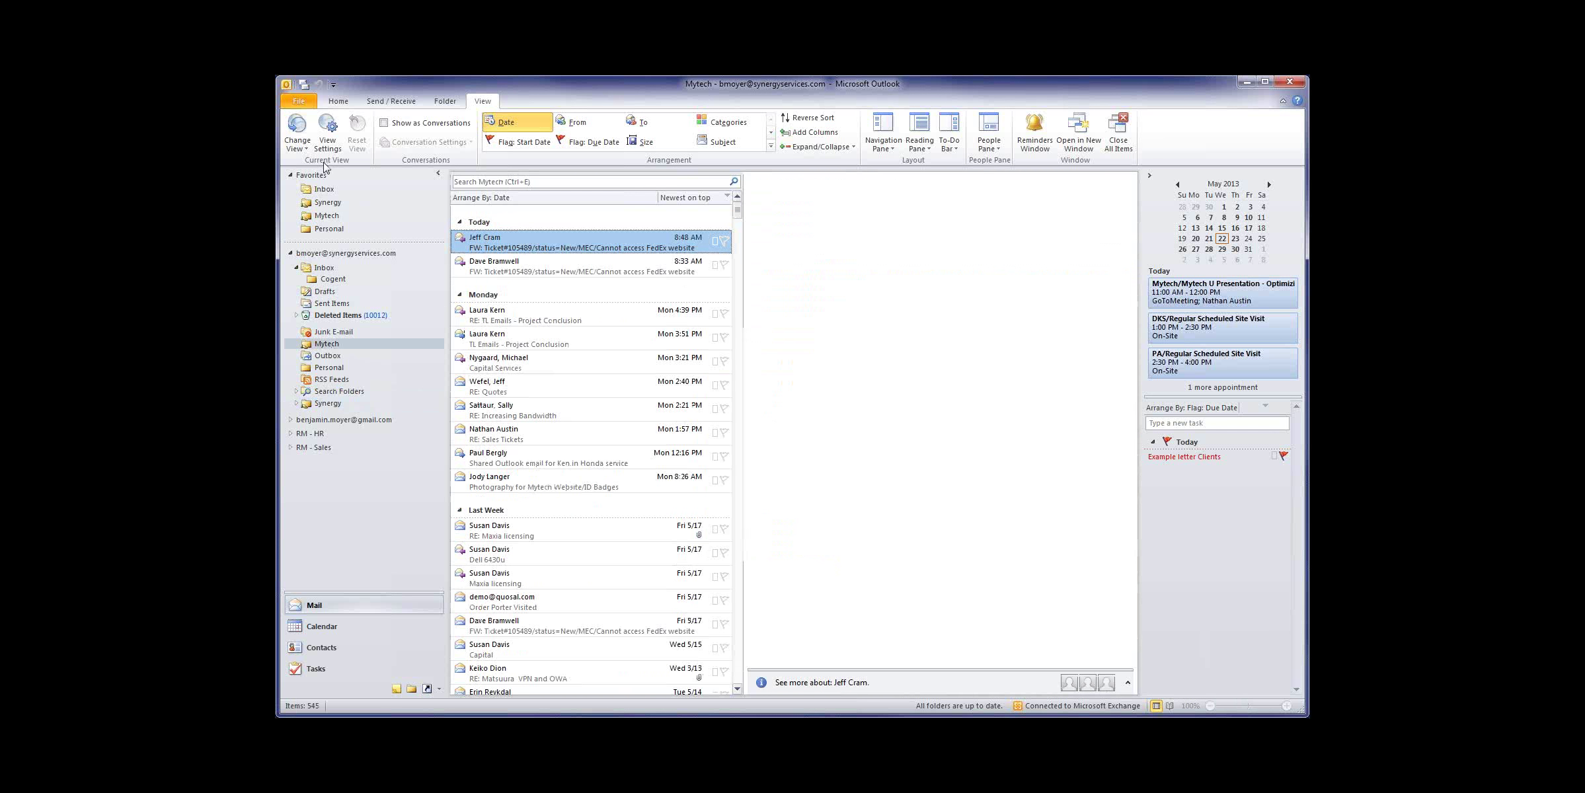
click(297, 132)
click(357, 174)
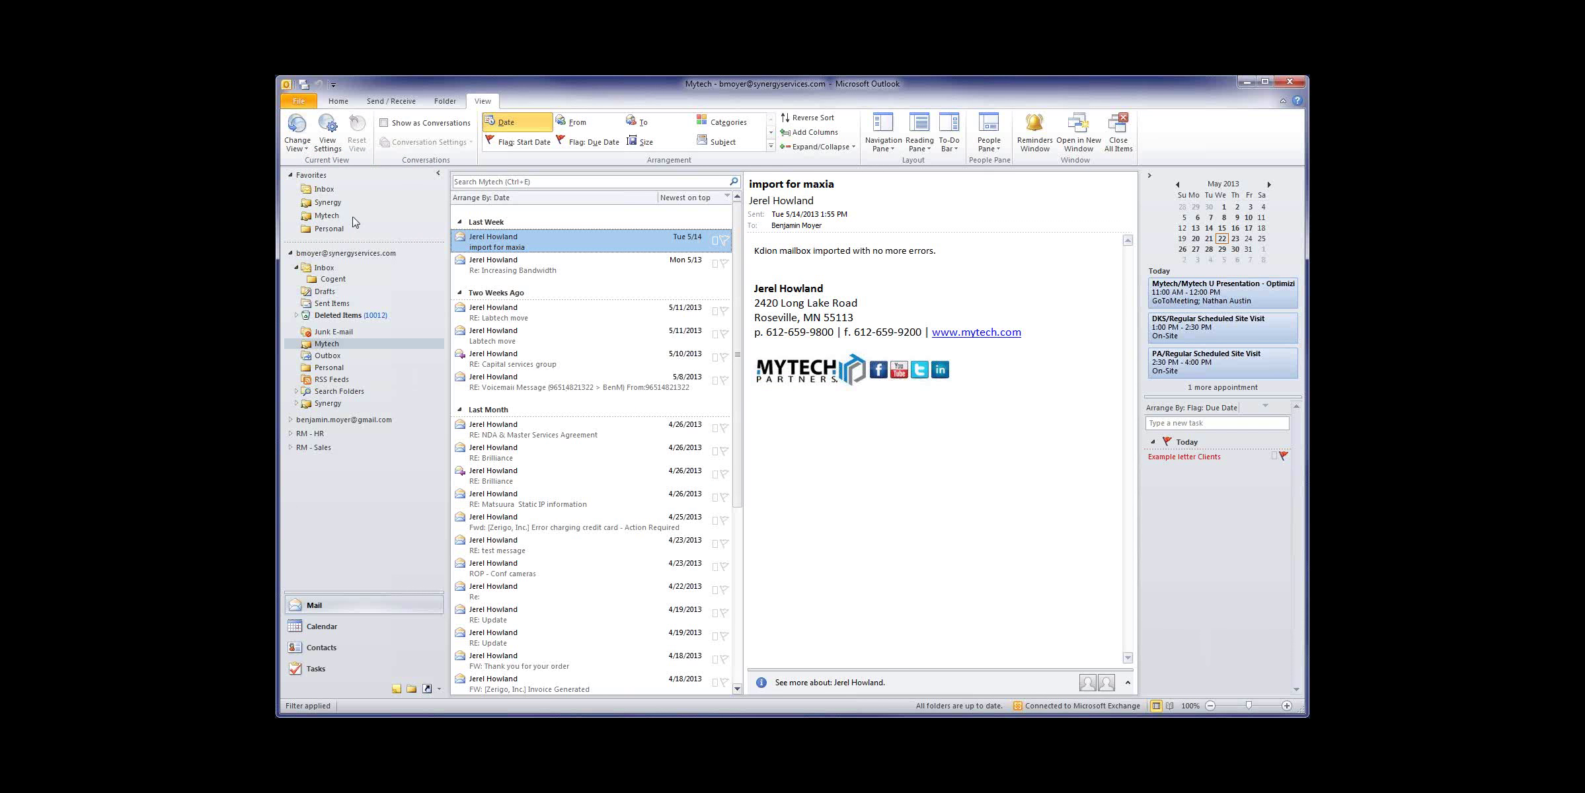
click(334, 192)
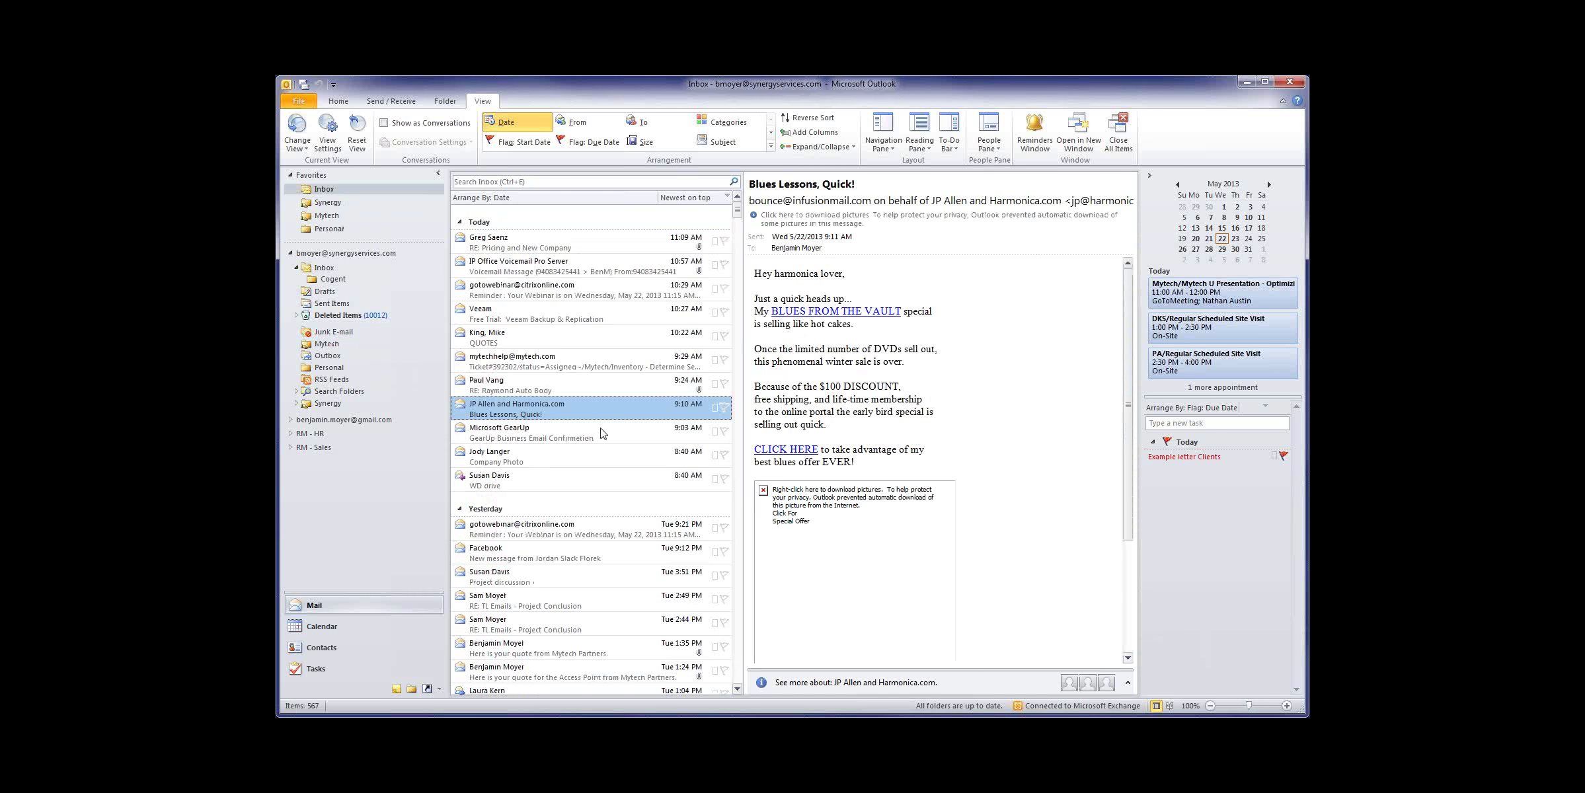
Step: Cycle the Synergy folder through the Single, Preview and Compact views
click(327, 404)
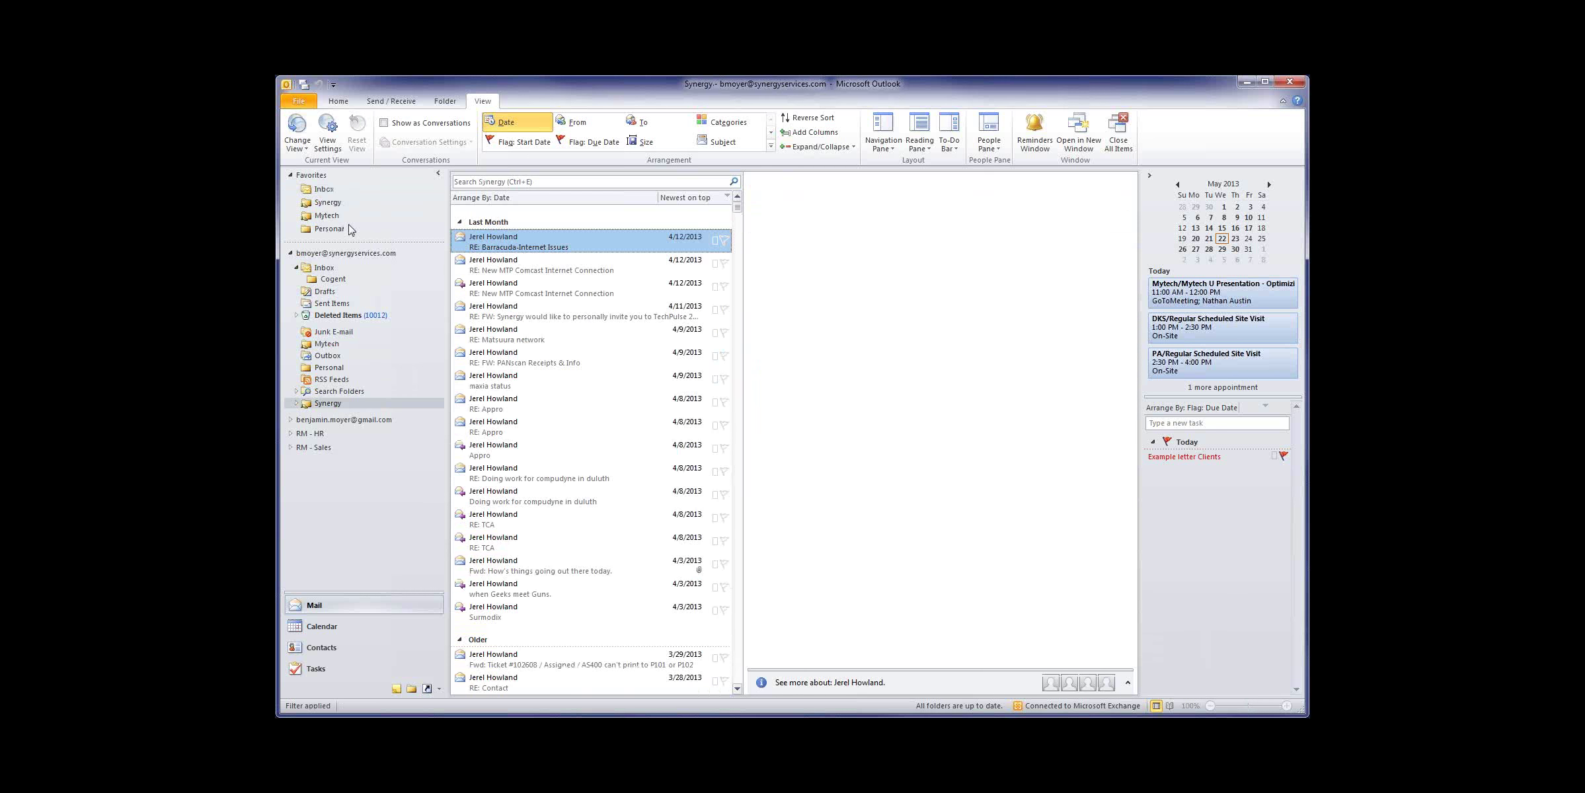
click(297, 131)
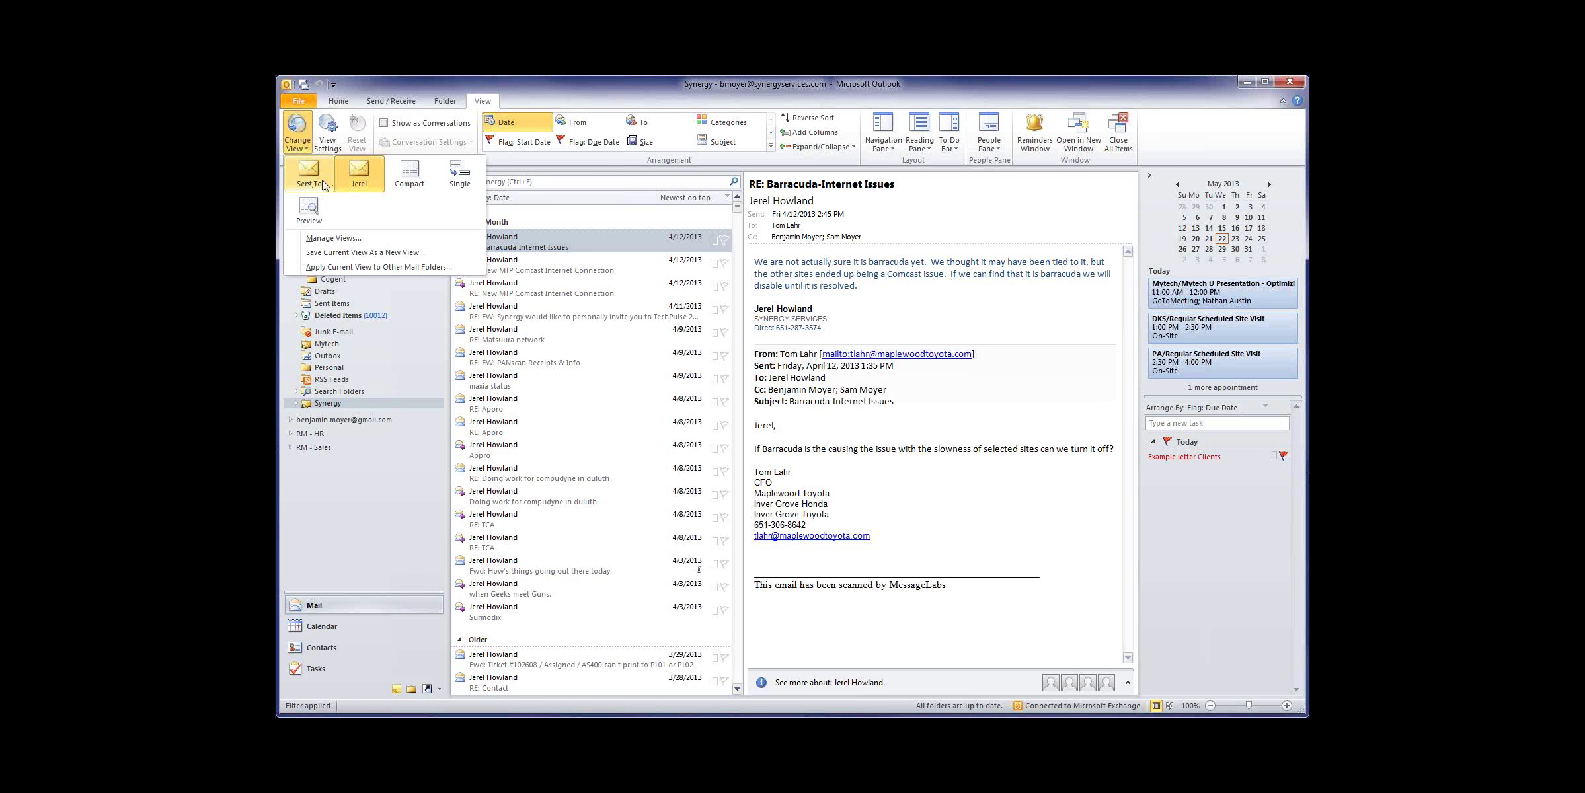
click(444, 185)
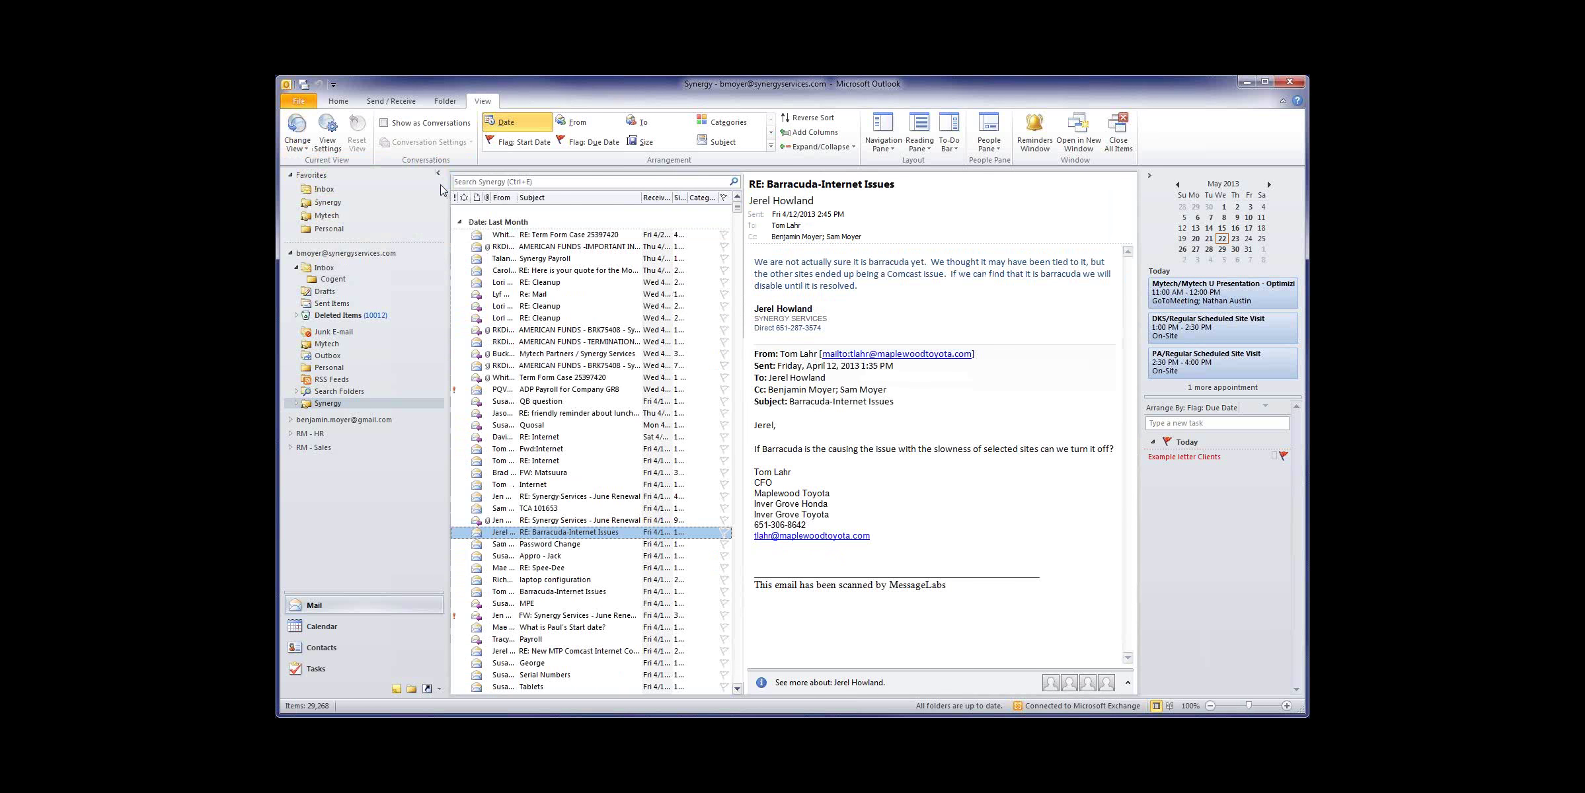
click(296, 131)
click(399, 213)
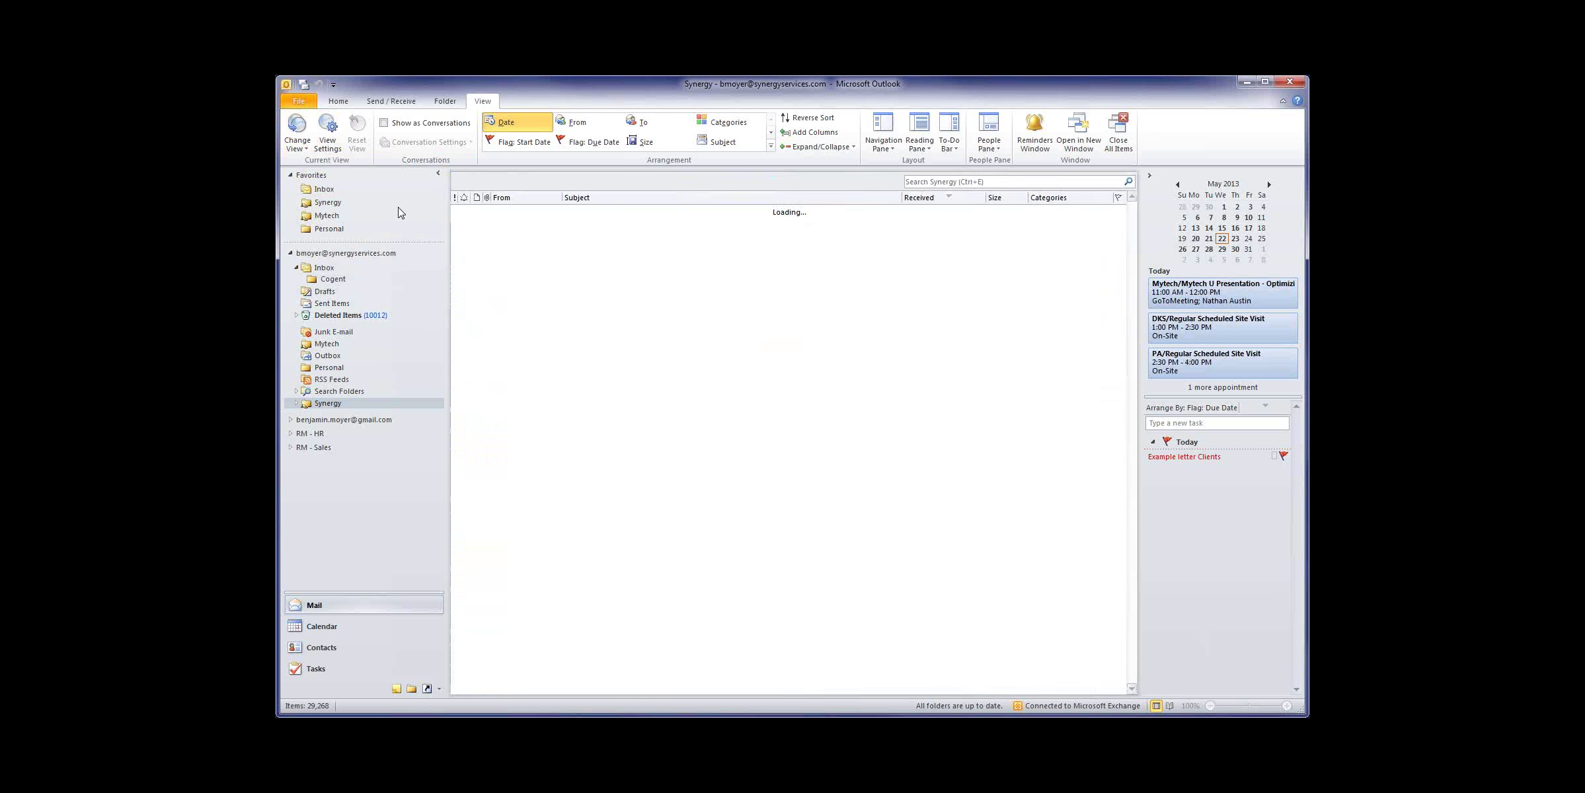
click(297, 132)
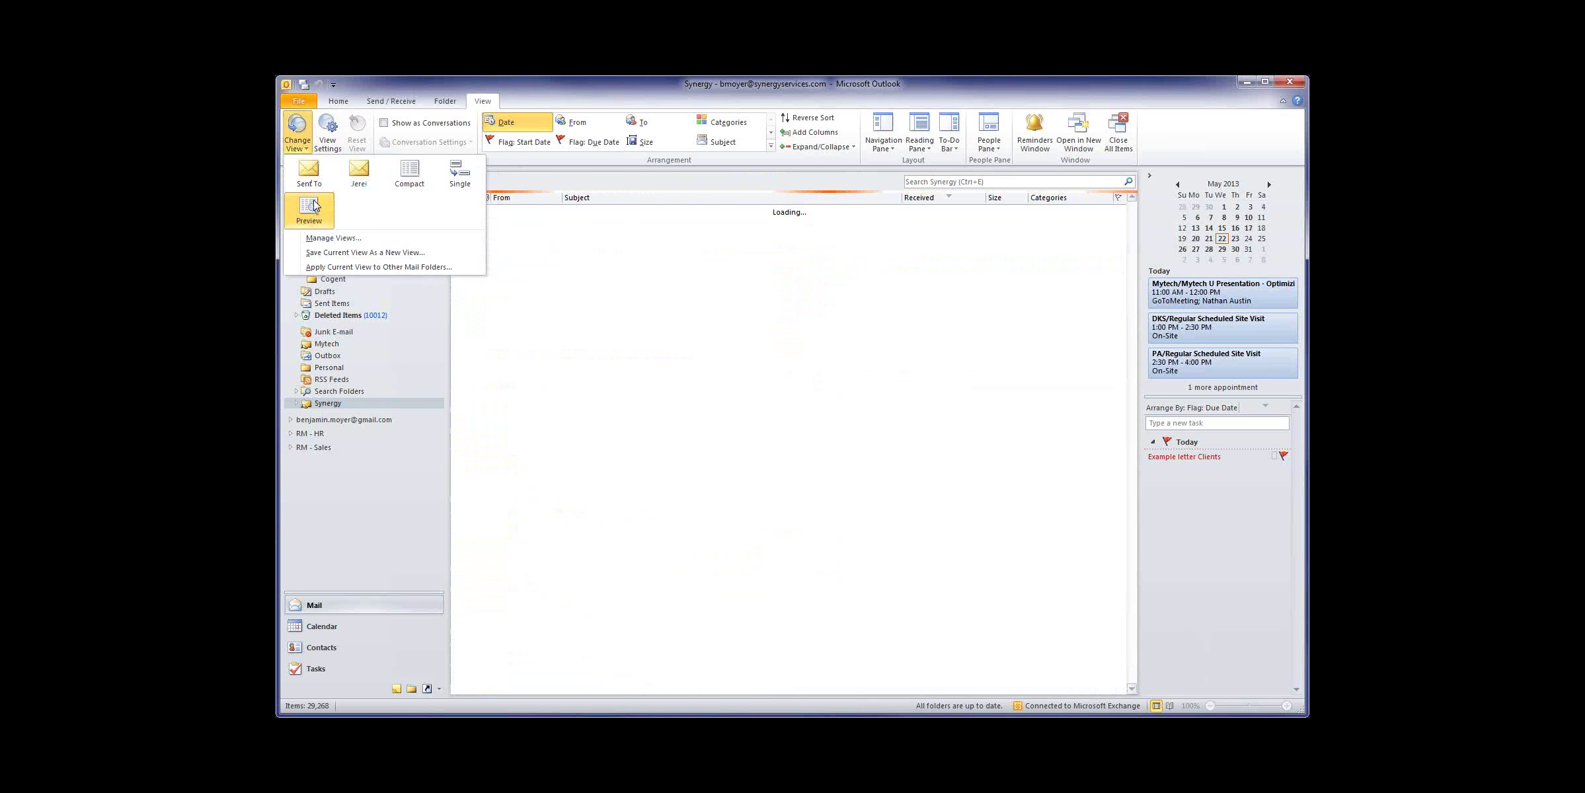
click(409, 173)
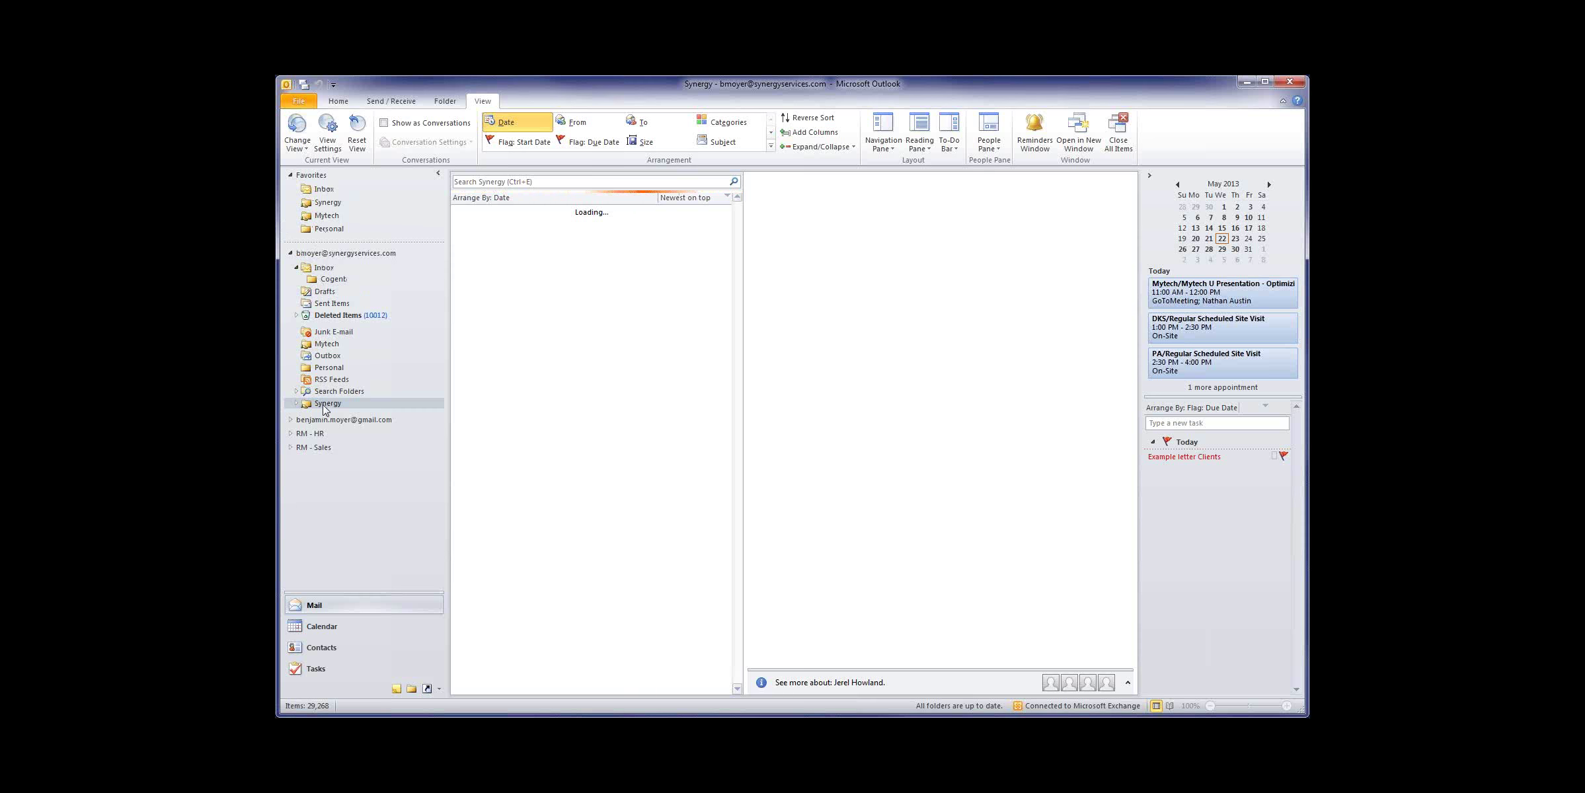
Step: Switch both Mytech and Synergy to the unfiltered Sent To view
click(326, 343)
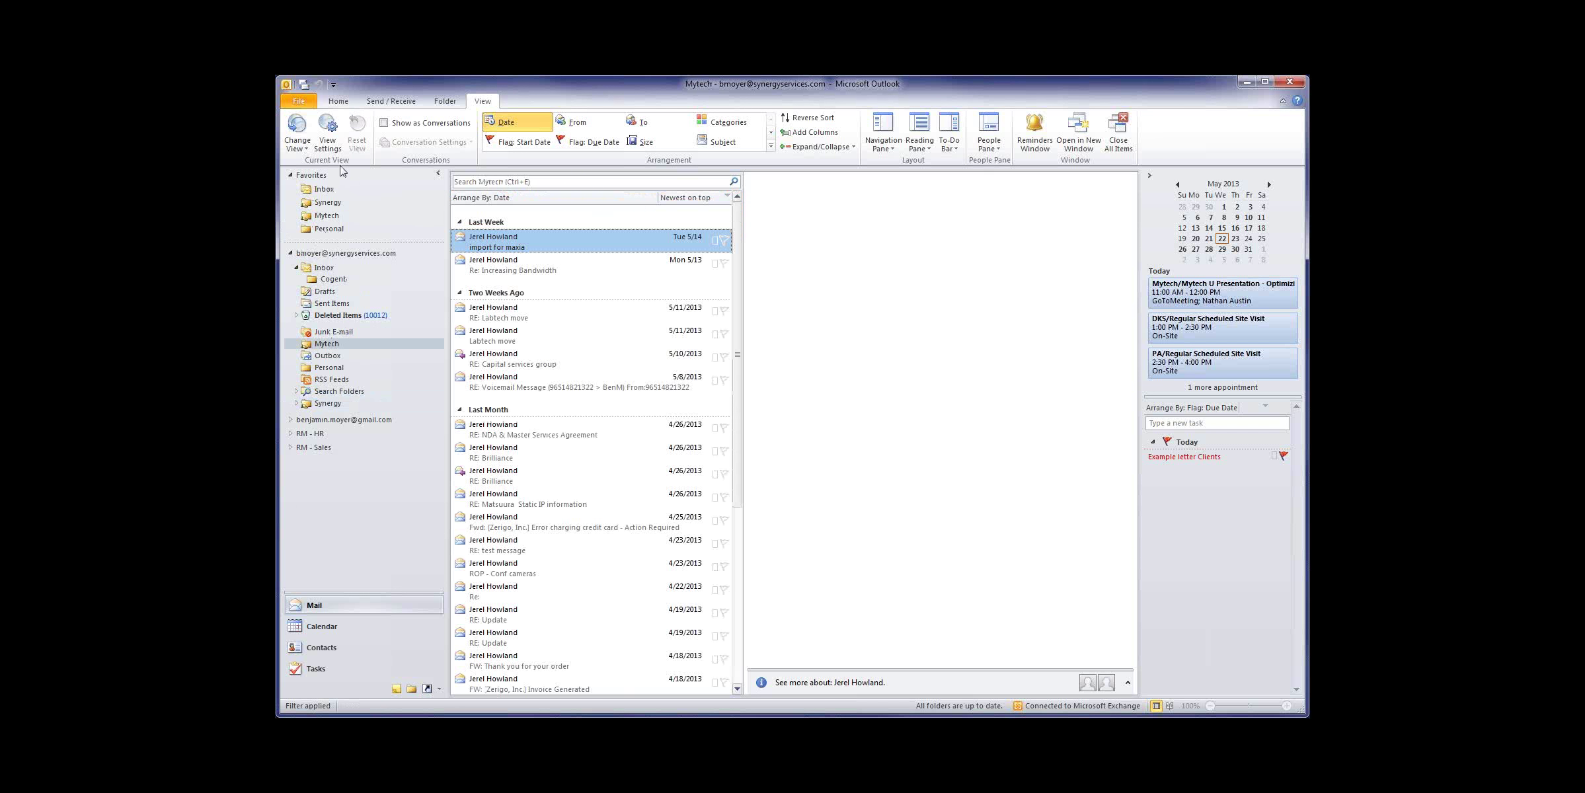
click(297, 132)
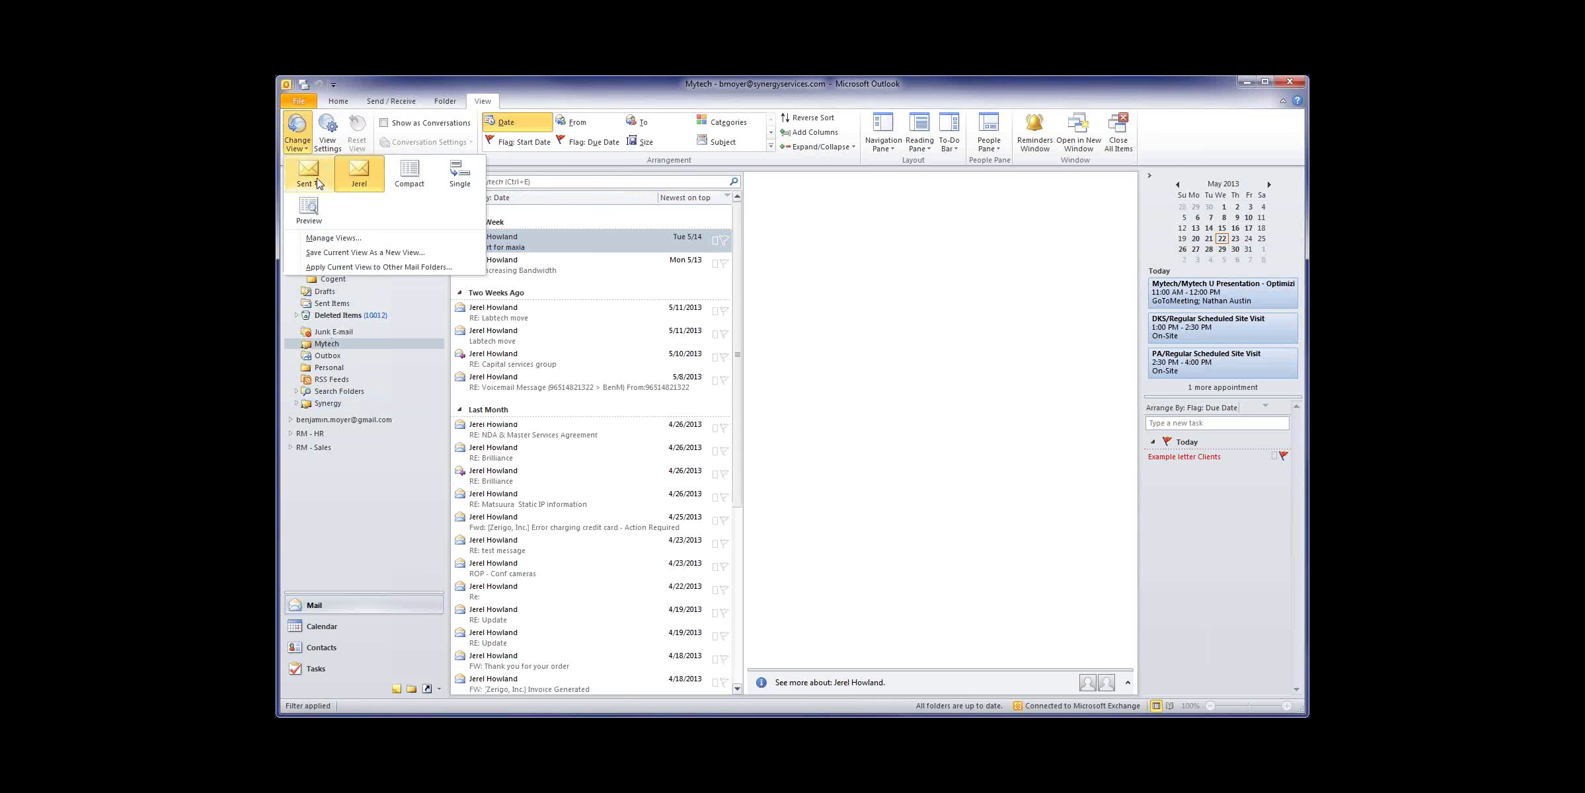
click(307, 175)
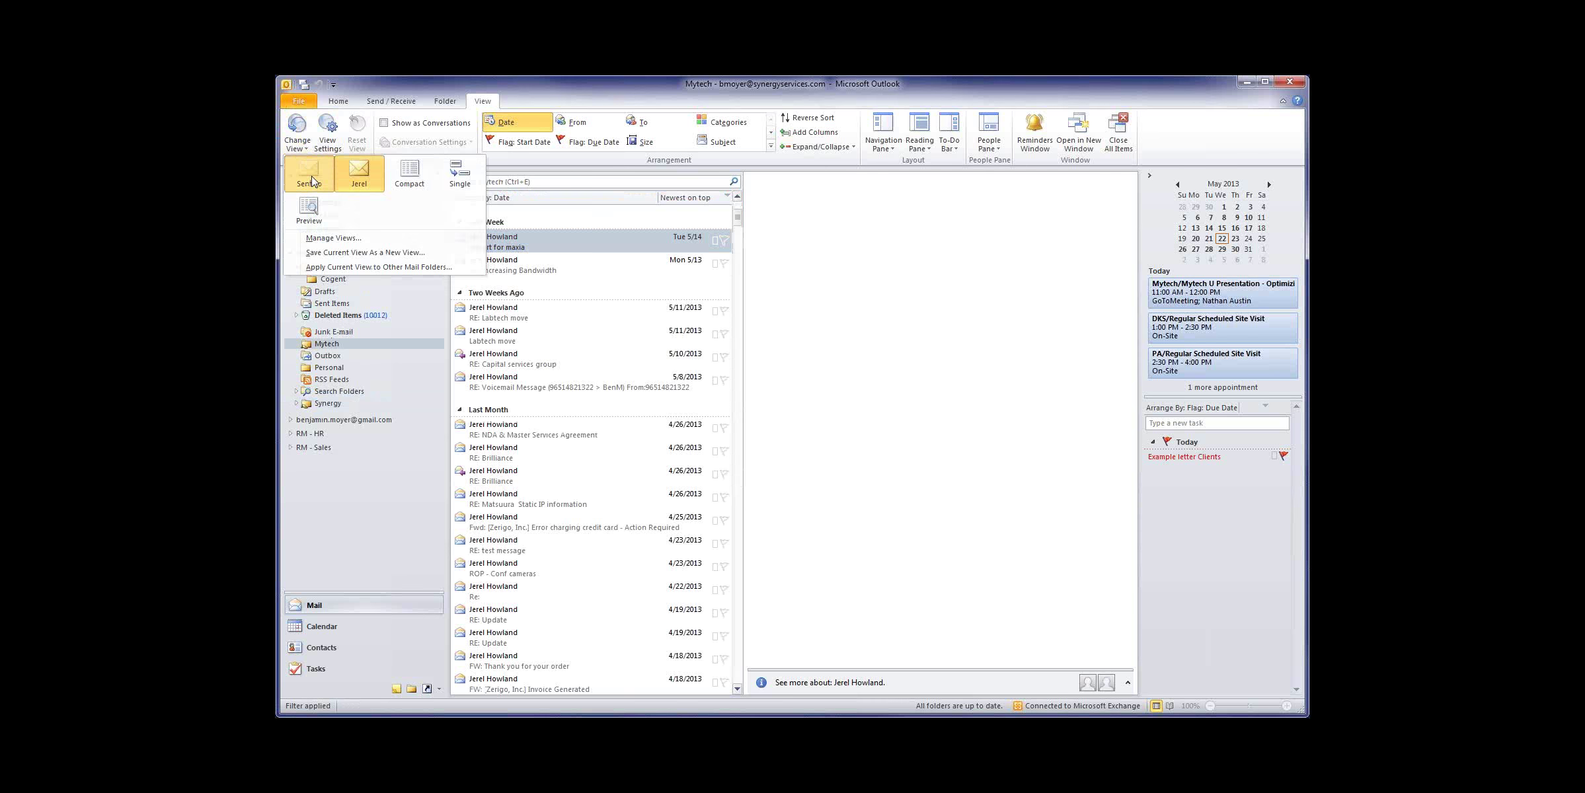
click(328, 404)
click(296, 132)
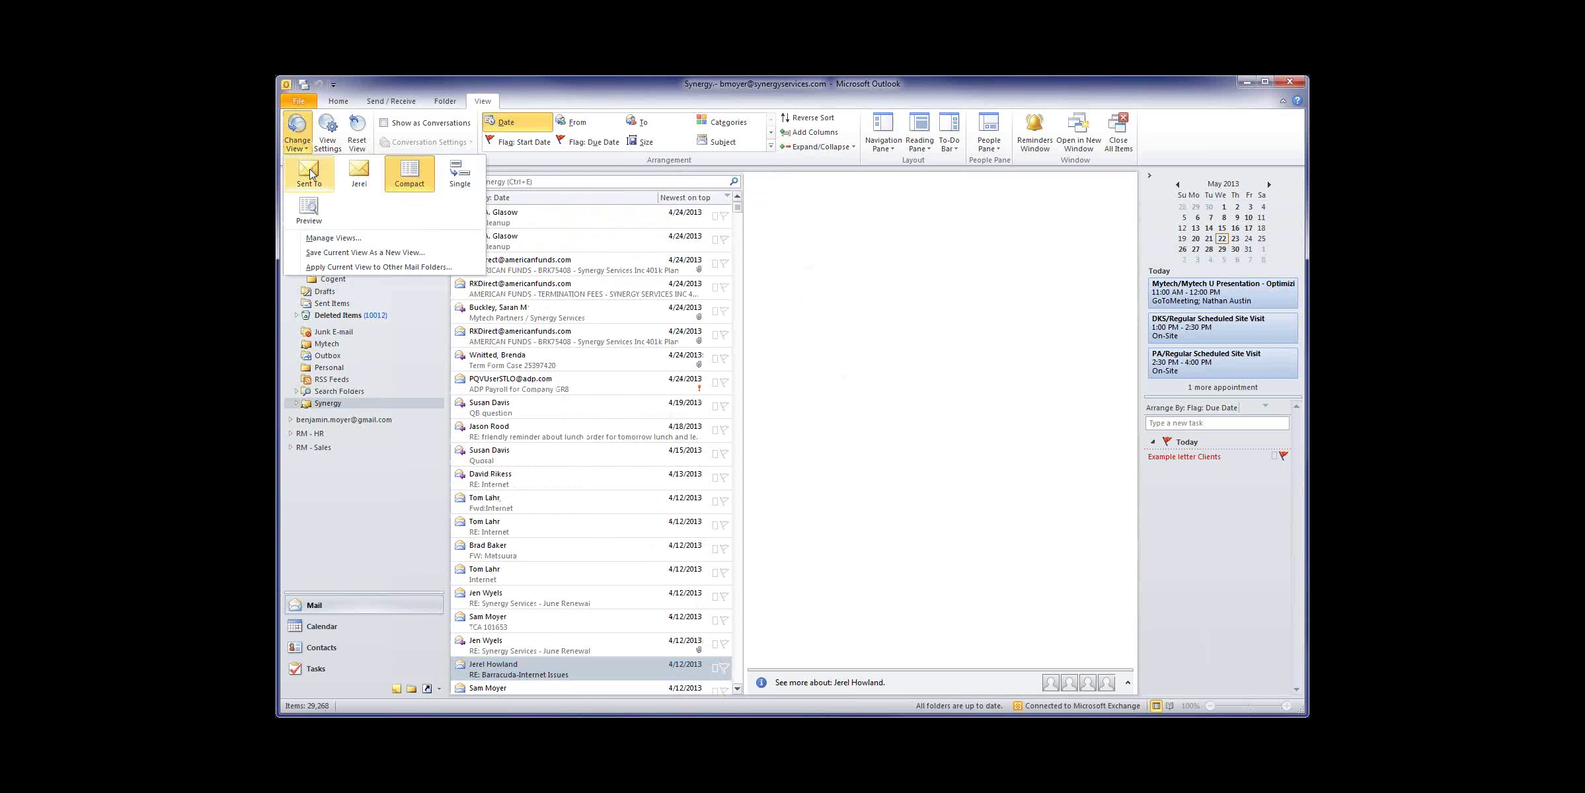
click(308, 175)
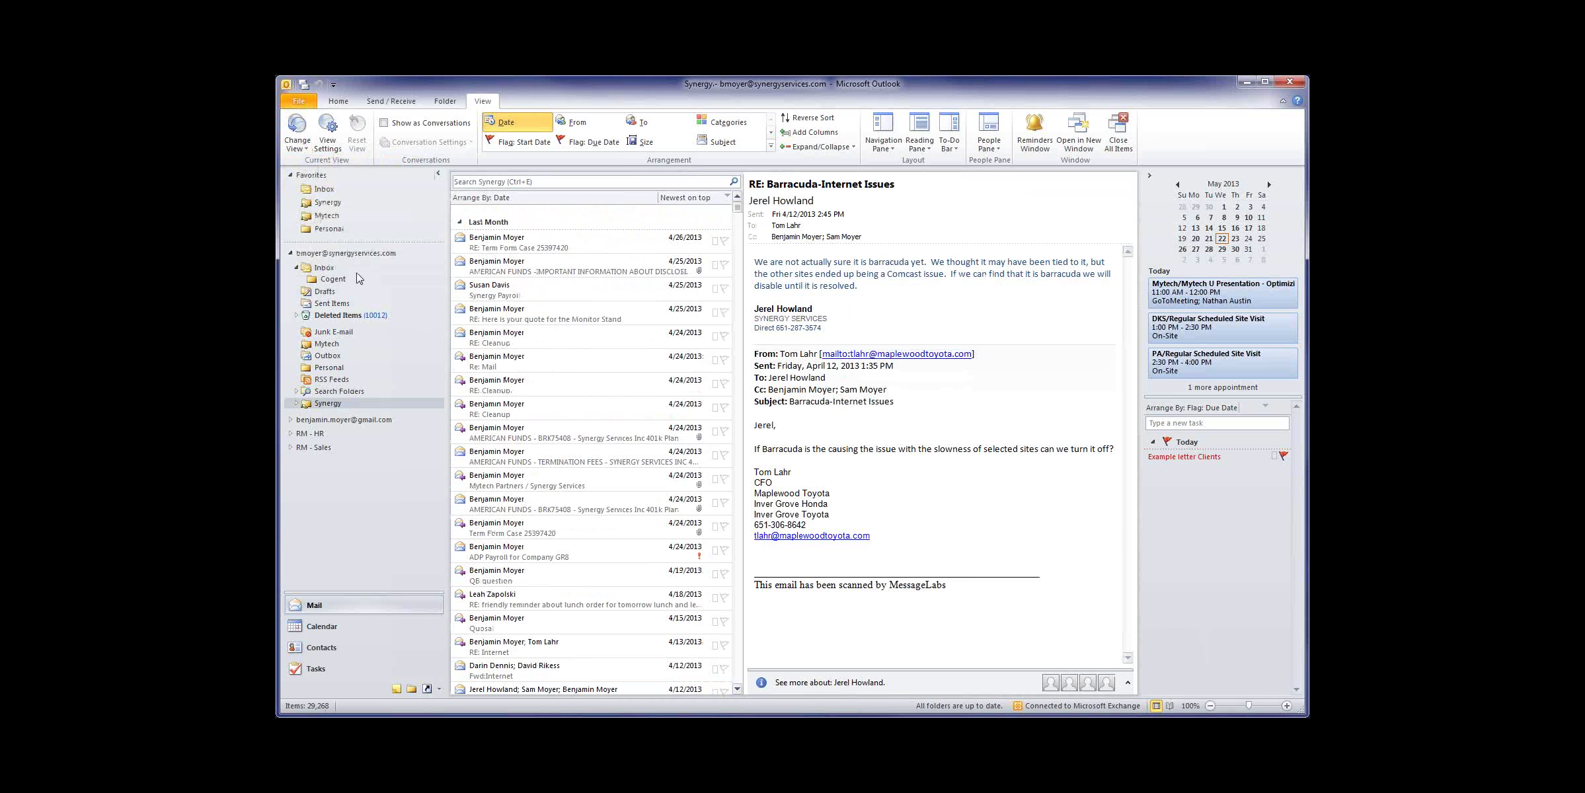
Step: Back on the Inbox, inspect the custom view's options without deleting it
click(391, 268)
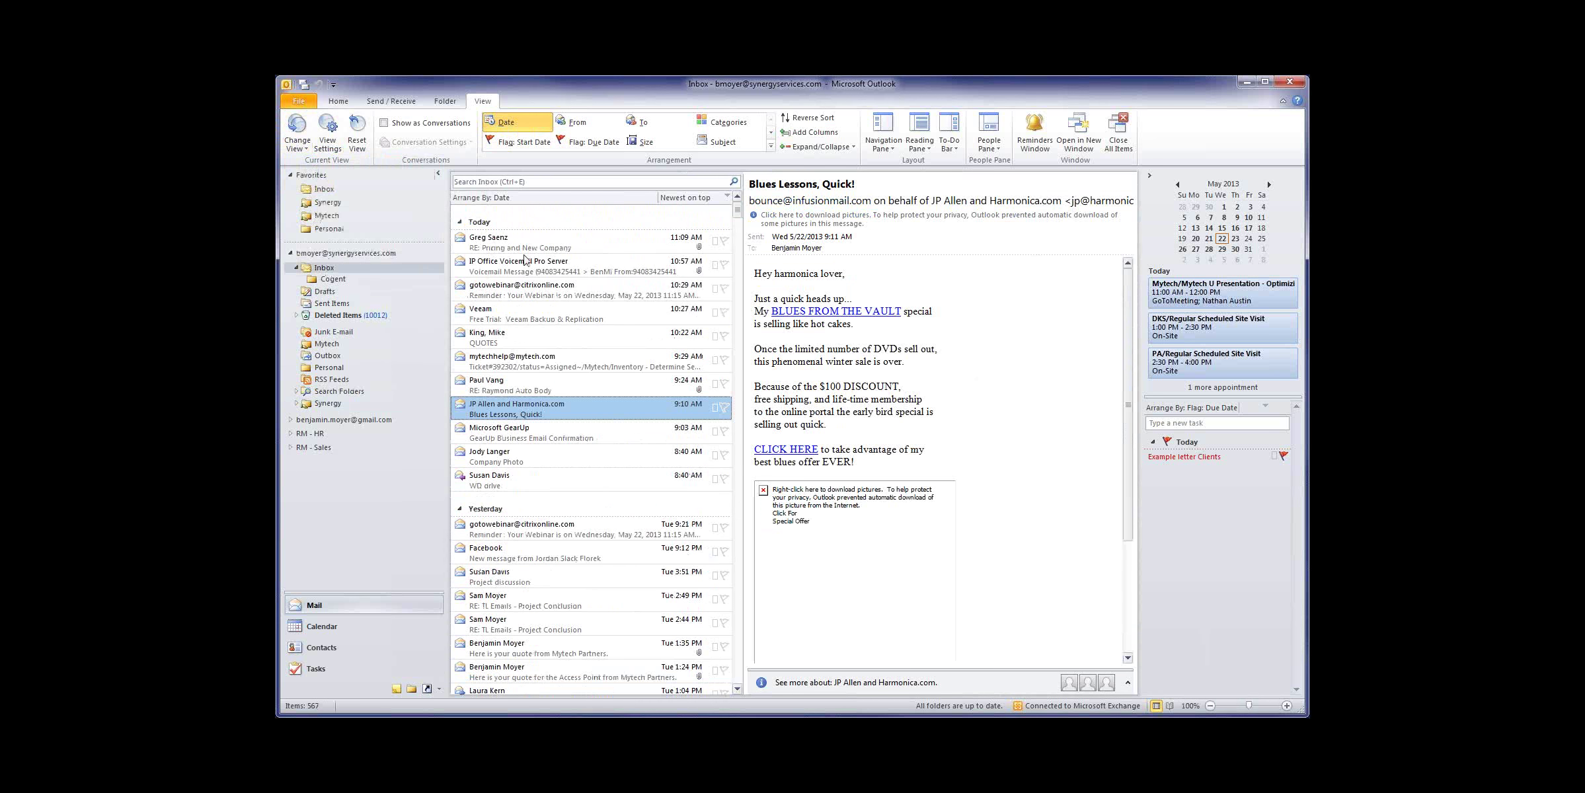
click(323, 190)
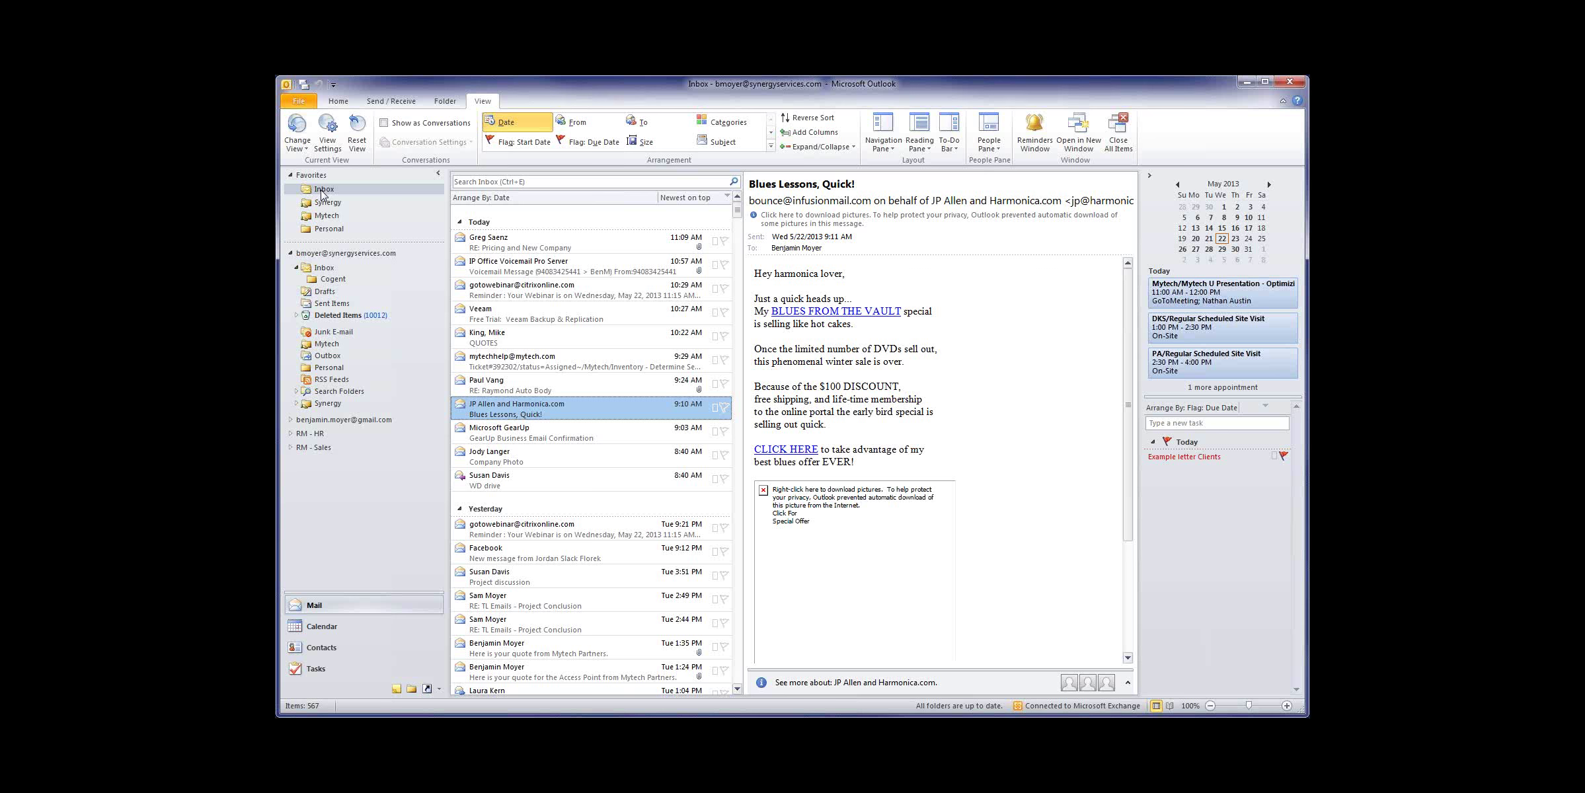
click(303, 147)
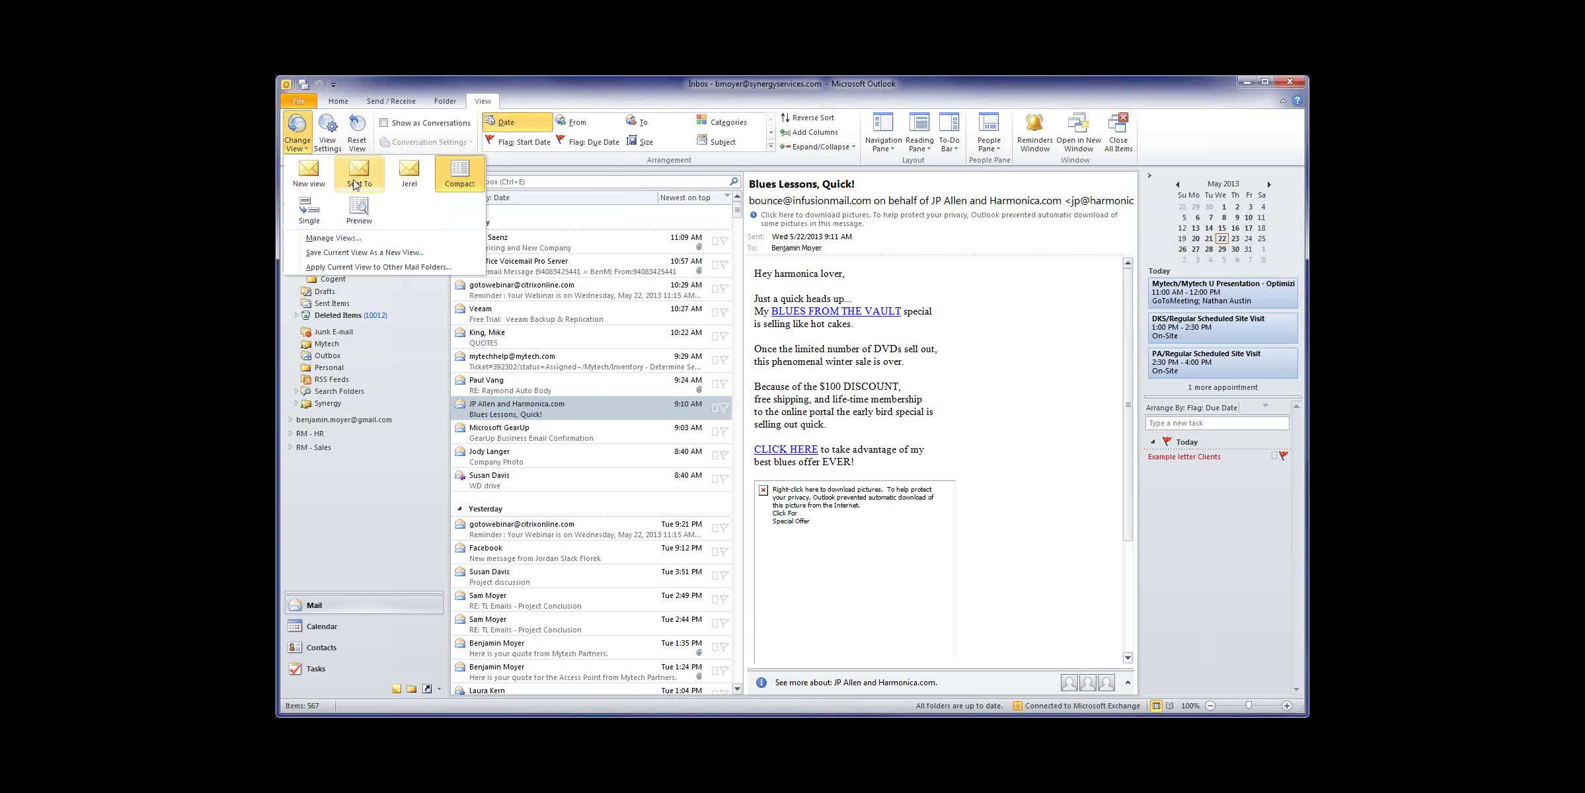
right_click(406, 171)
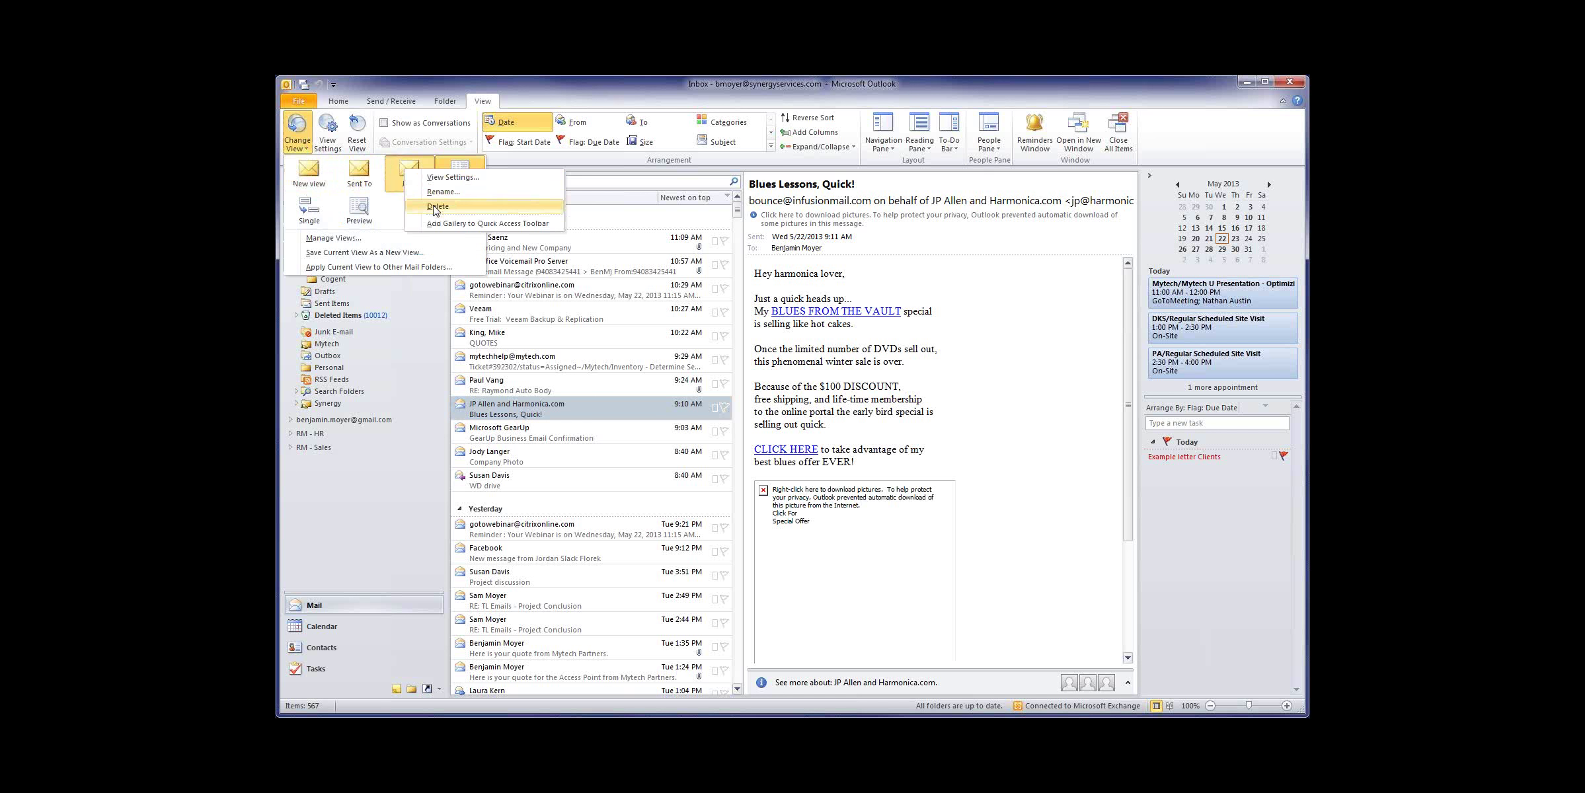
click(396, 215)
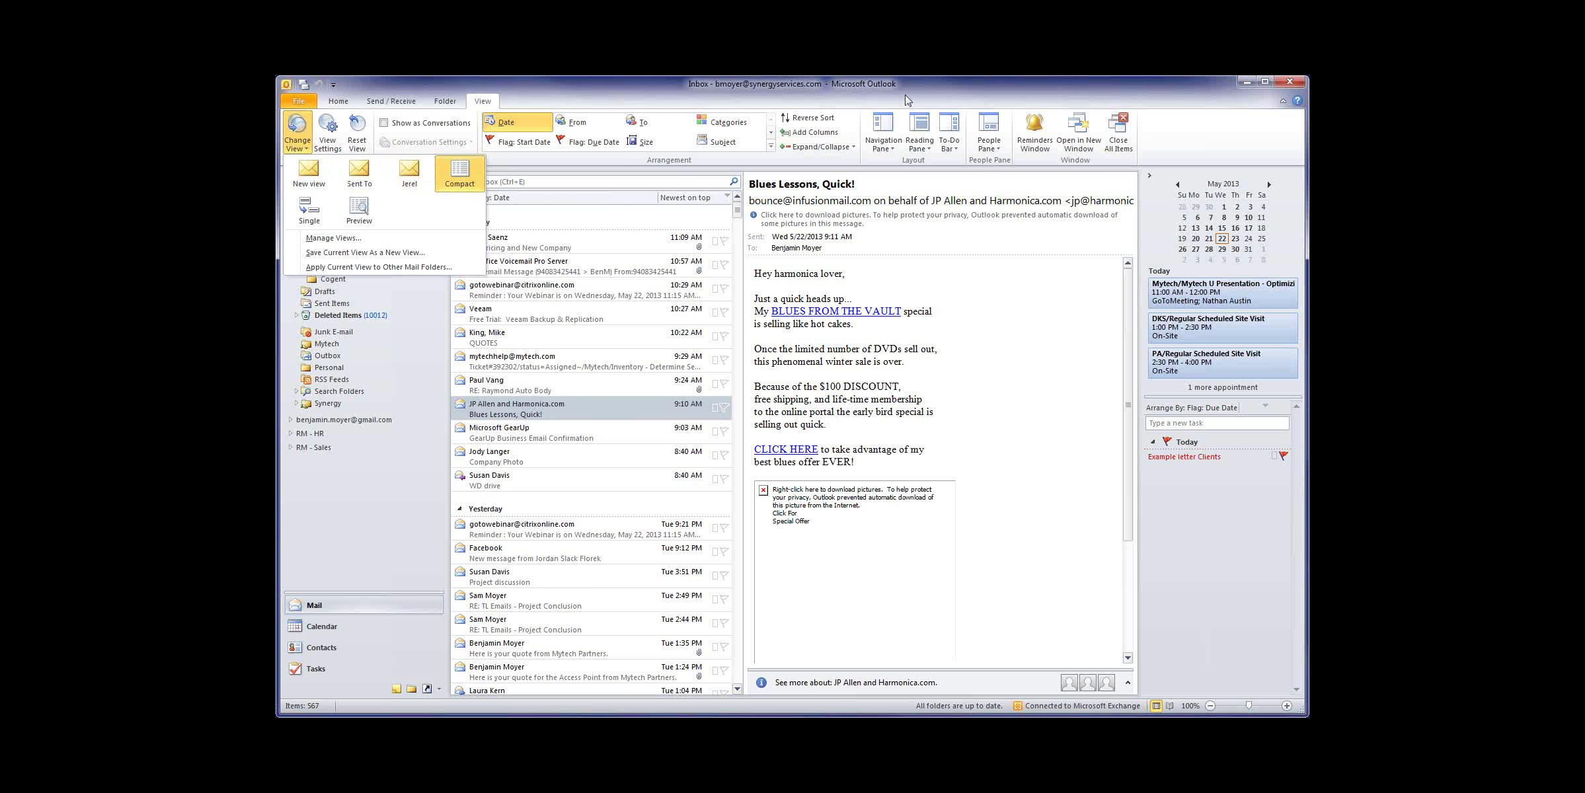
key(Escape)
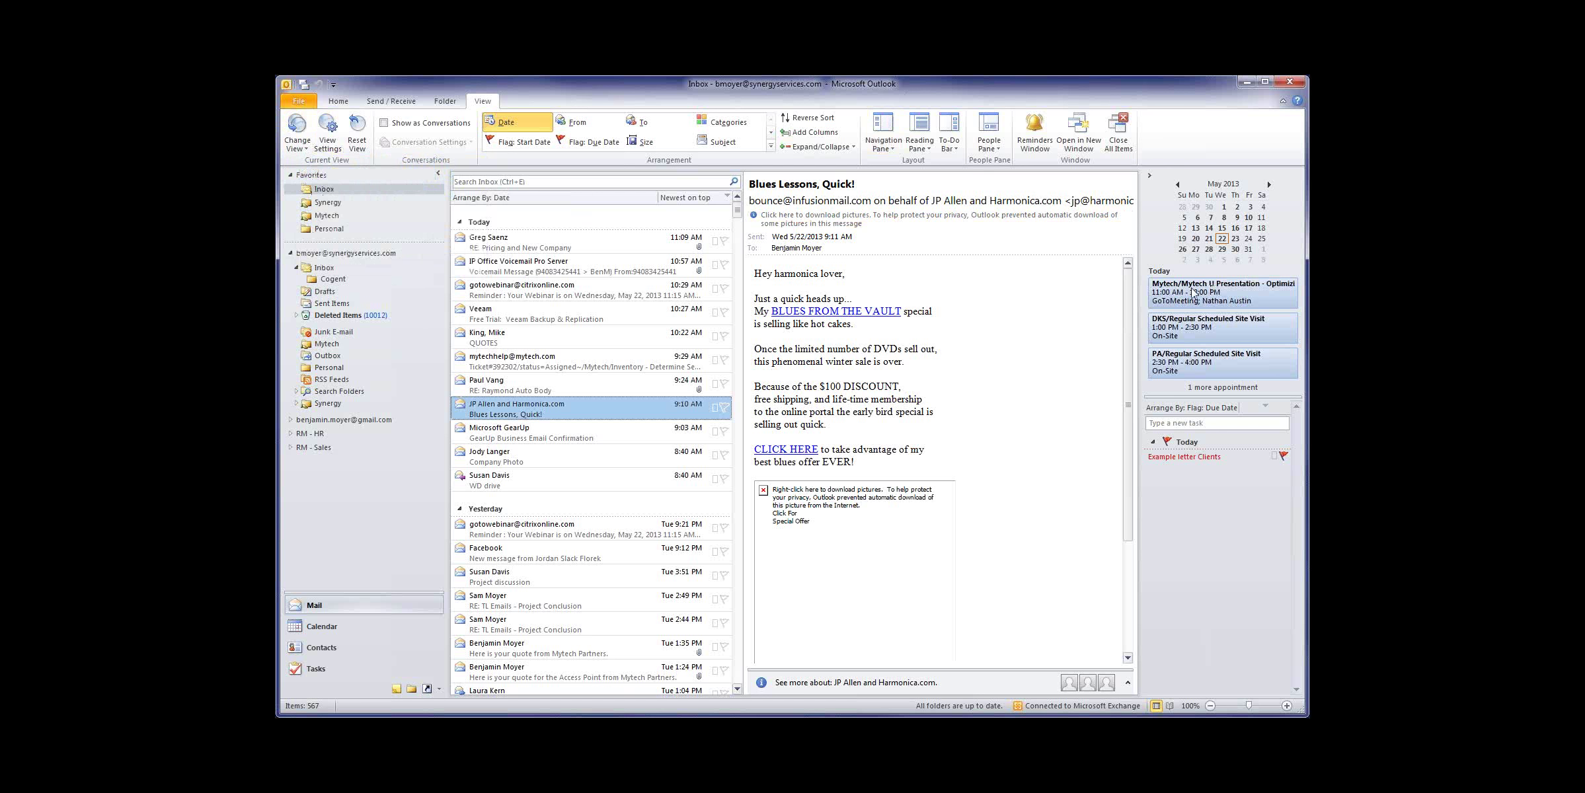
Step: Open 'RE: Pricing and New Company', check appointment start times, and close the appointment window
click(516, 240)
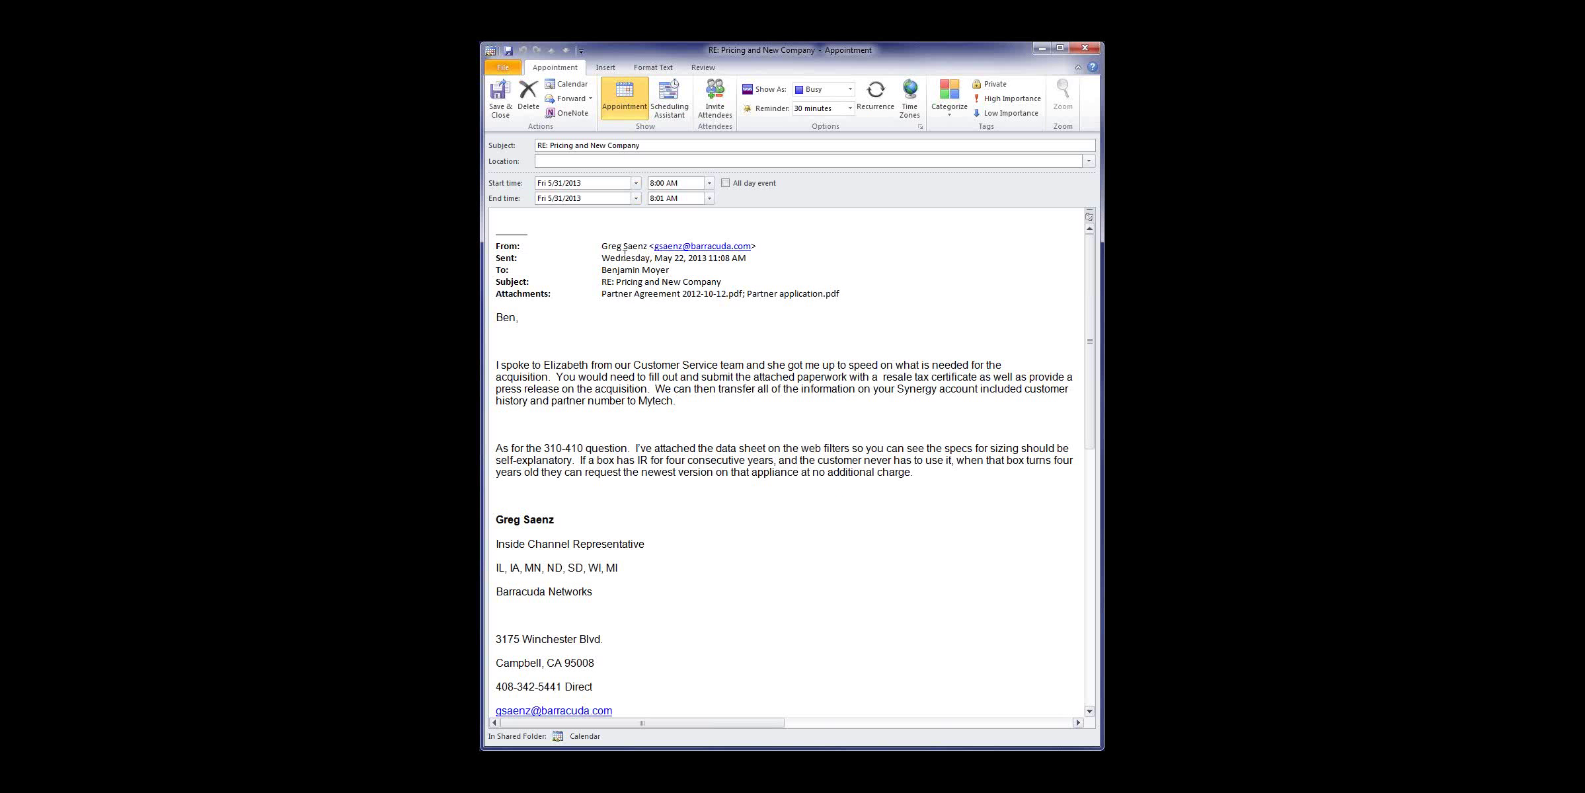
click(709, 183)
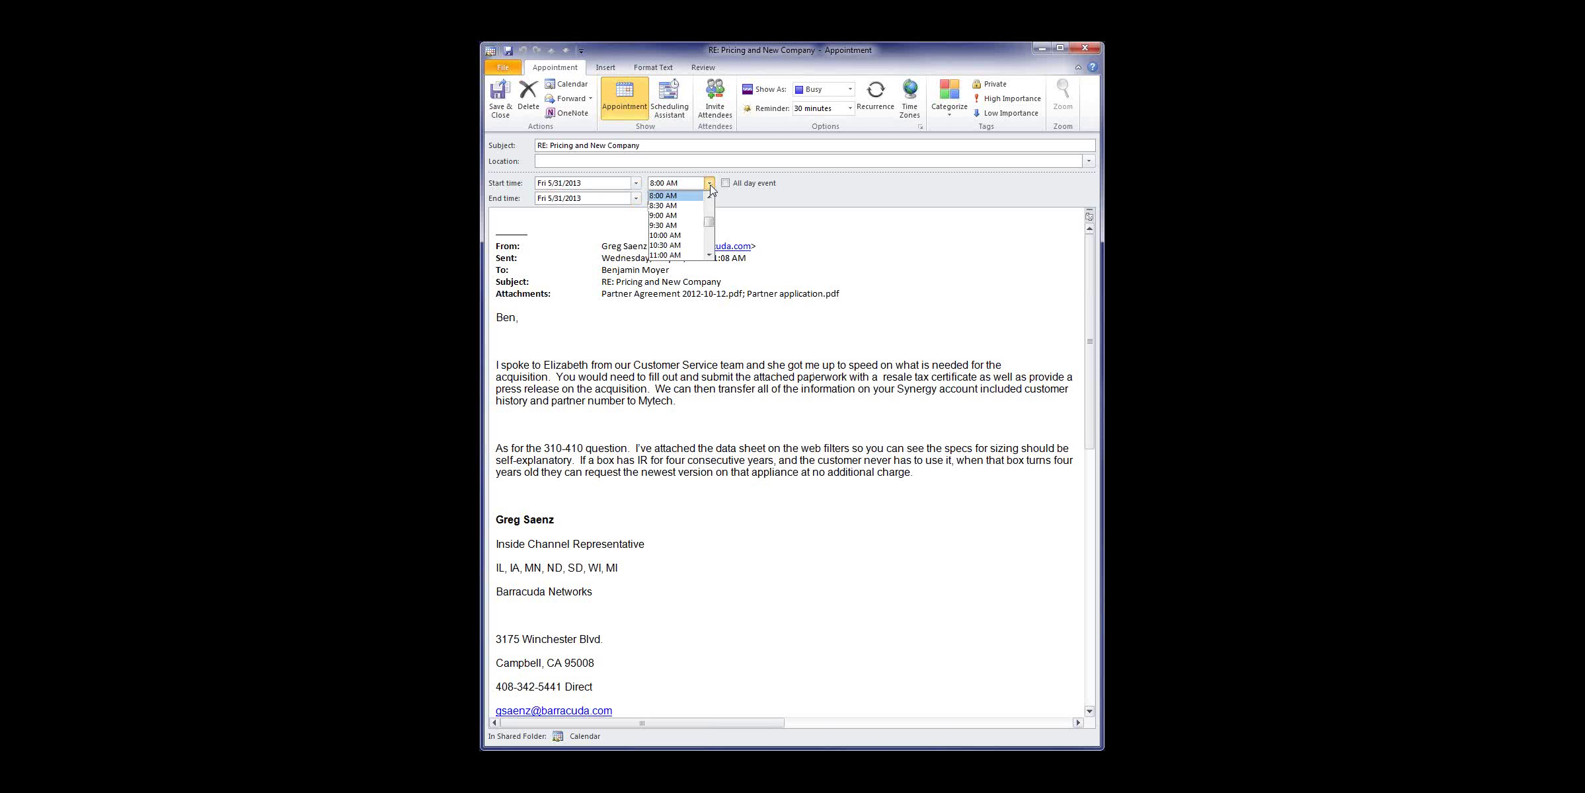
click(1086, 51)
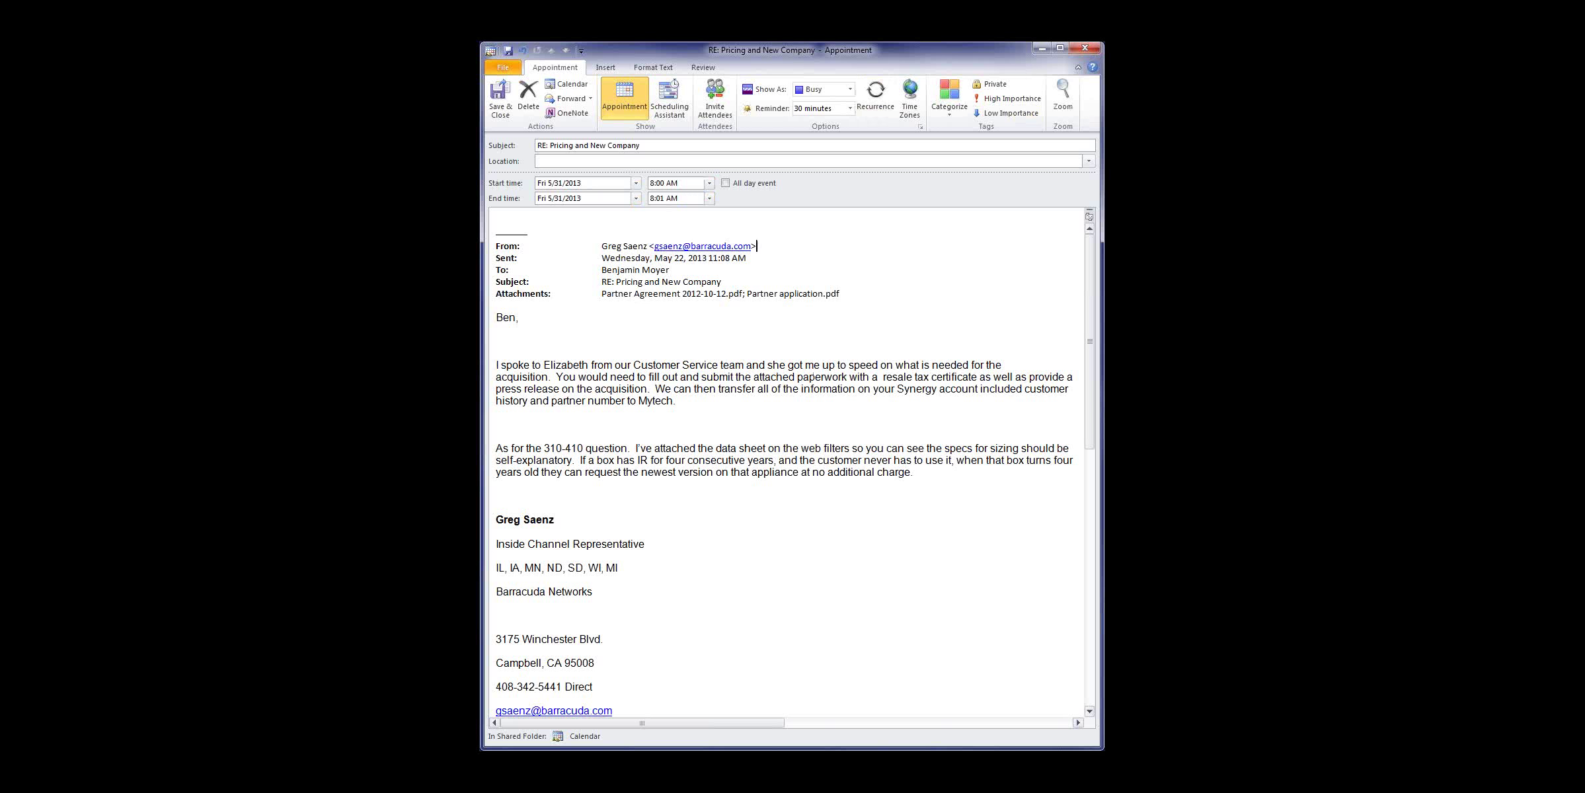
click(1085, 51)
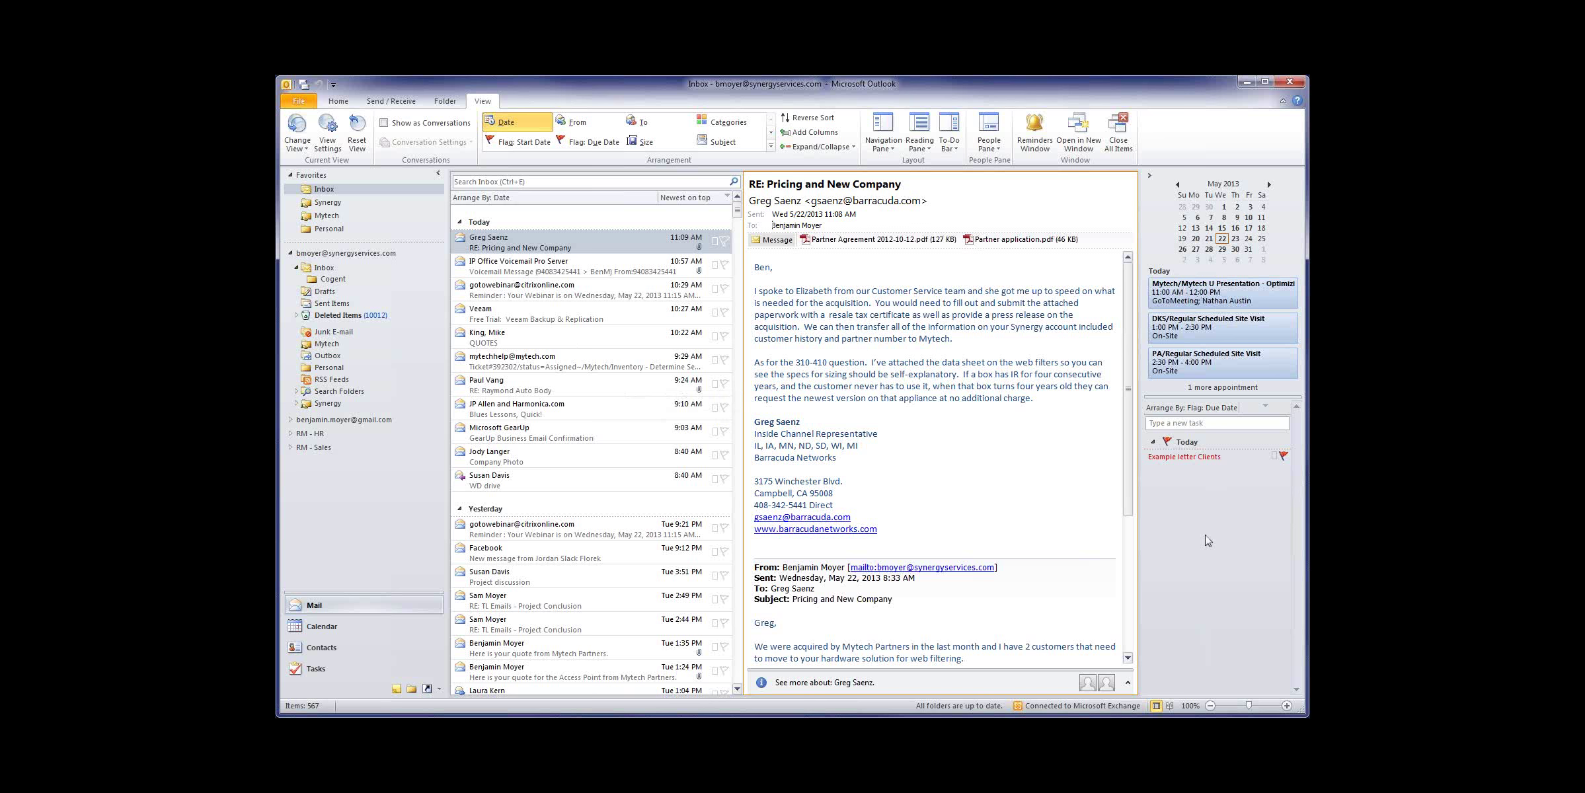
Step: Expand Synergy > Hr and add the Sales folder to Favorites
click(1214, 510)
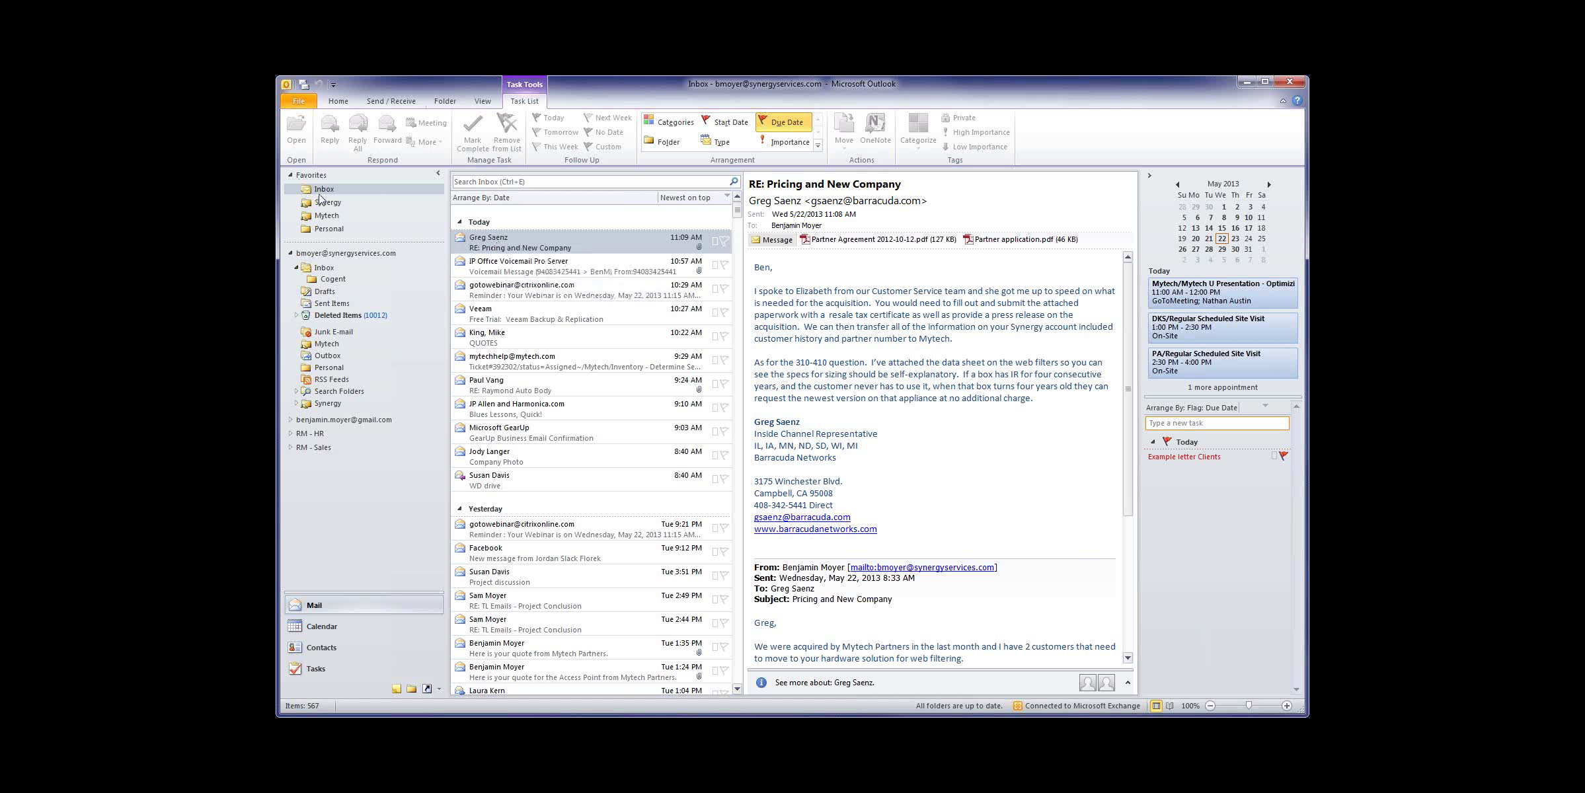
click(327, 215)
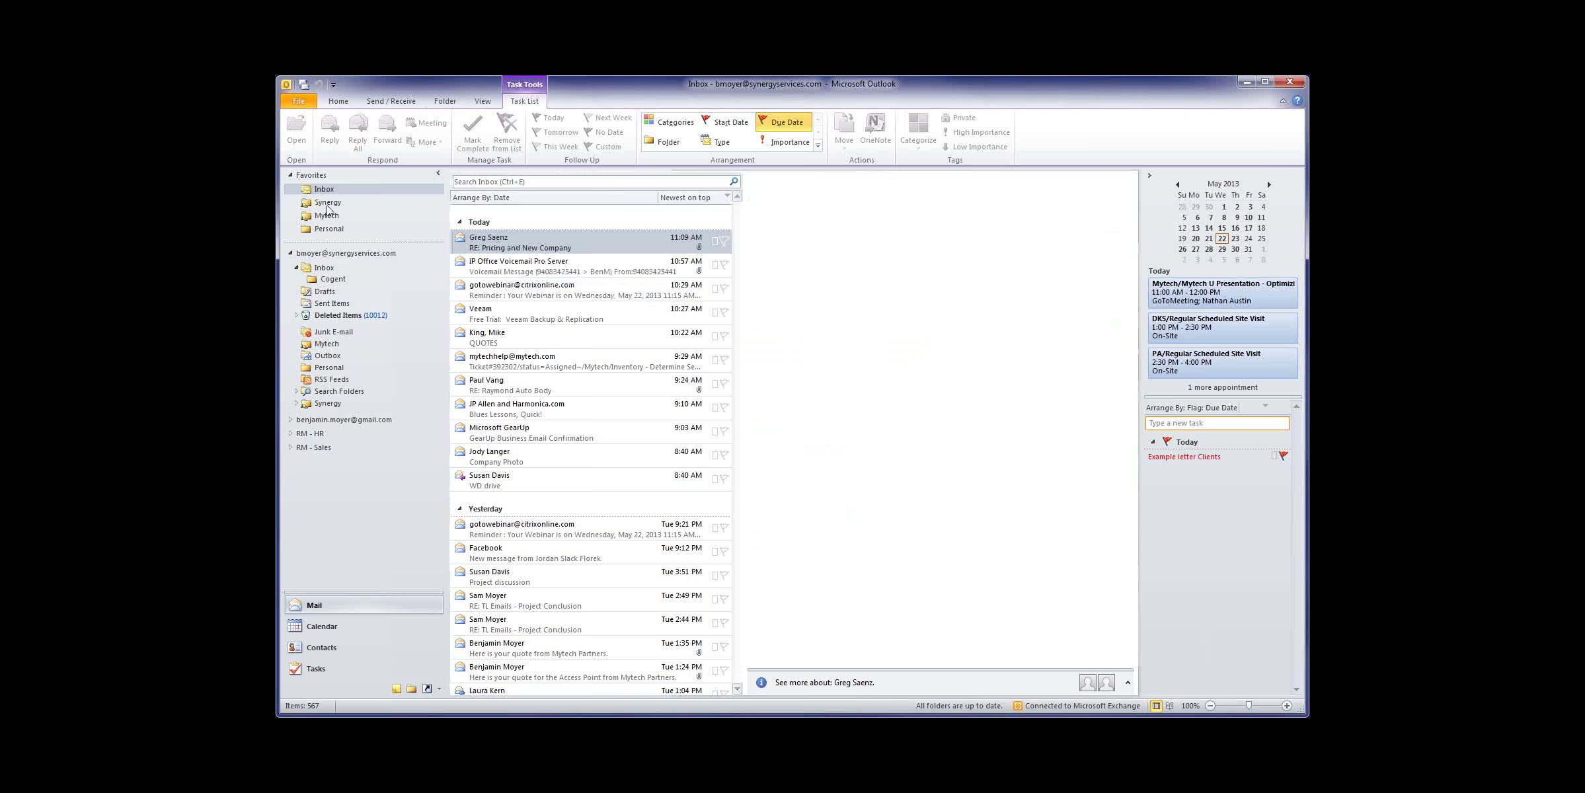
click(329, 229)
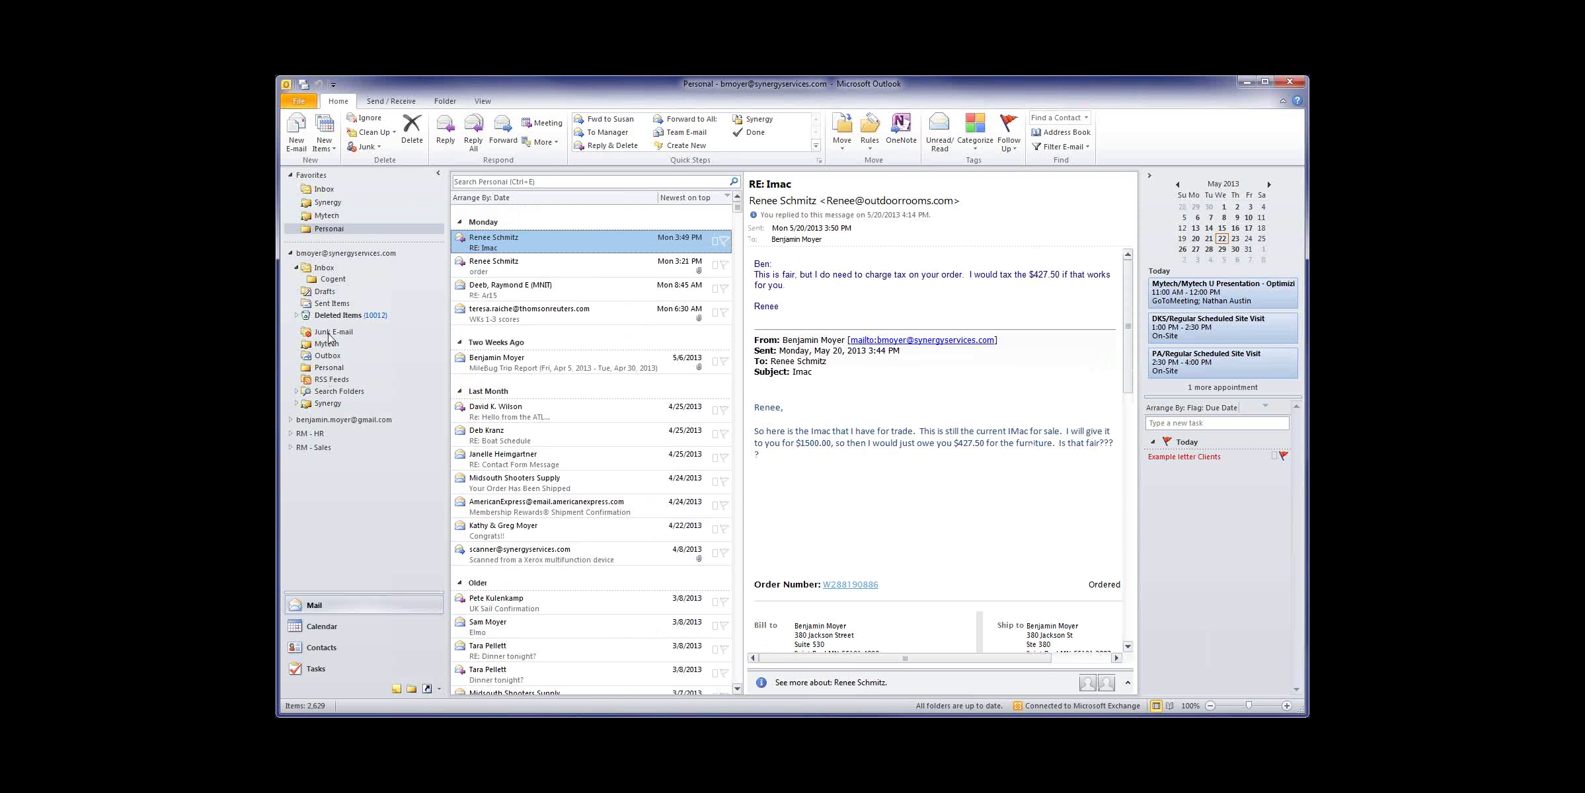
click(296, 403)
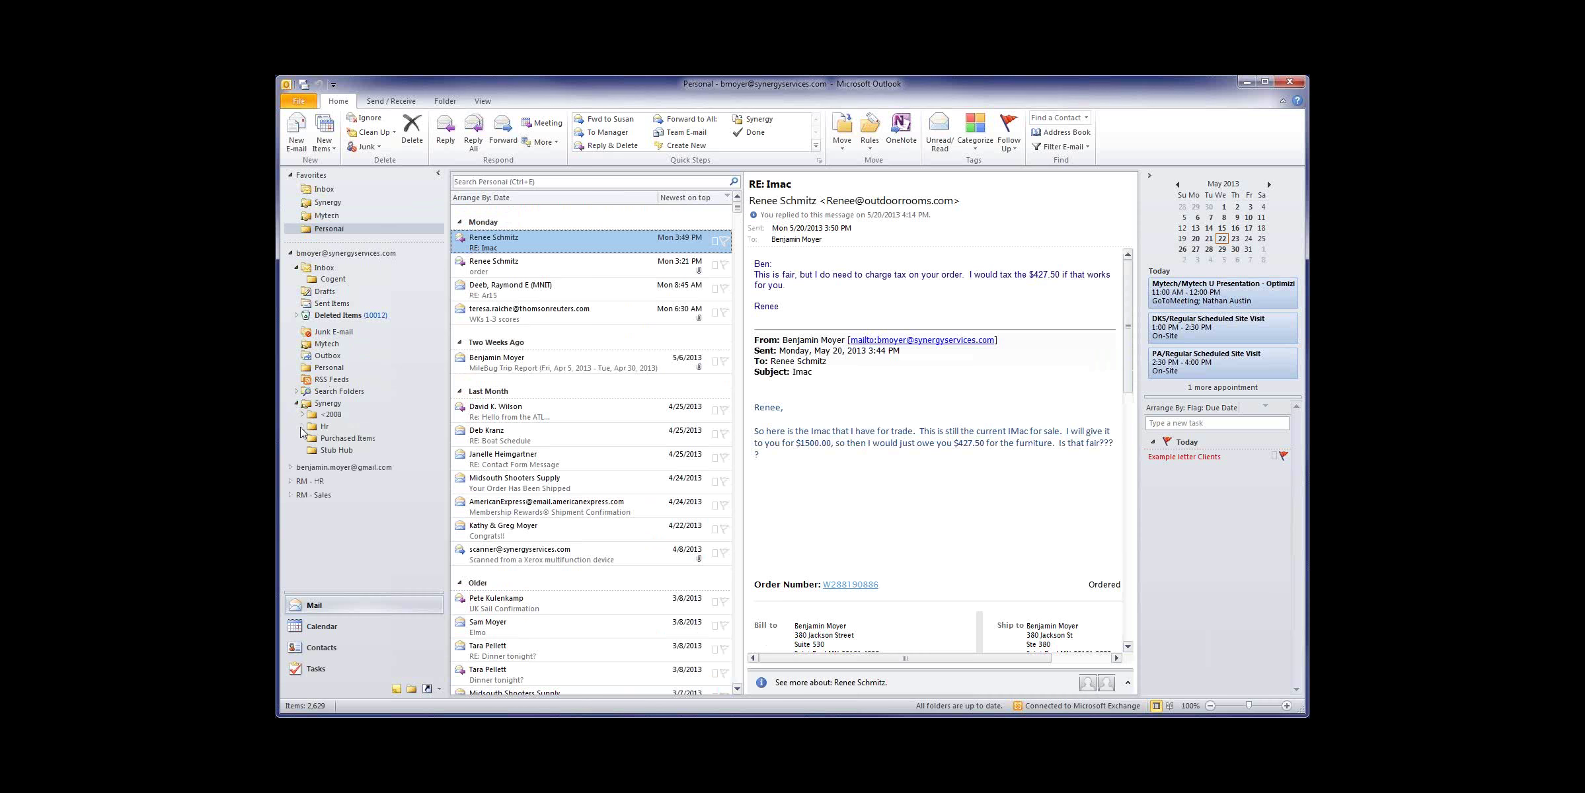
click(303, 427)
click(337, 439)
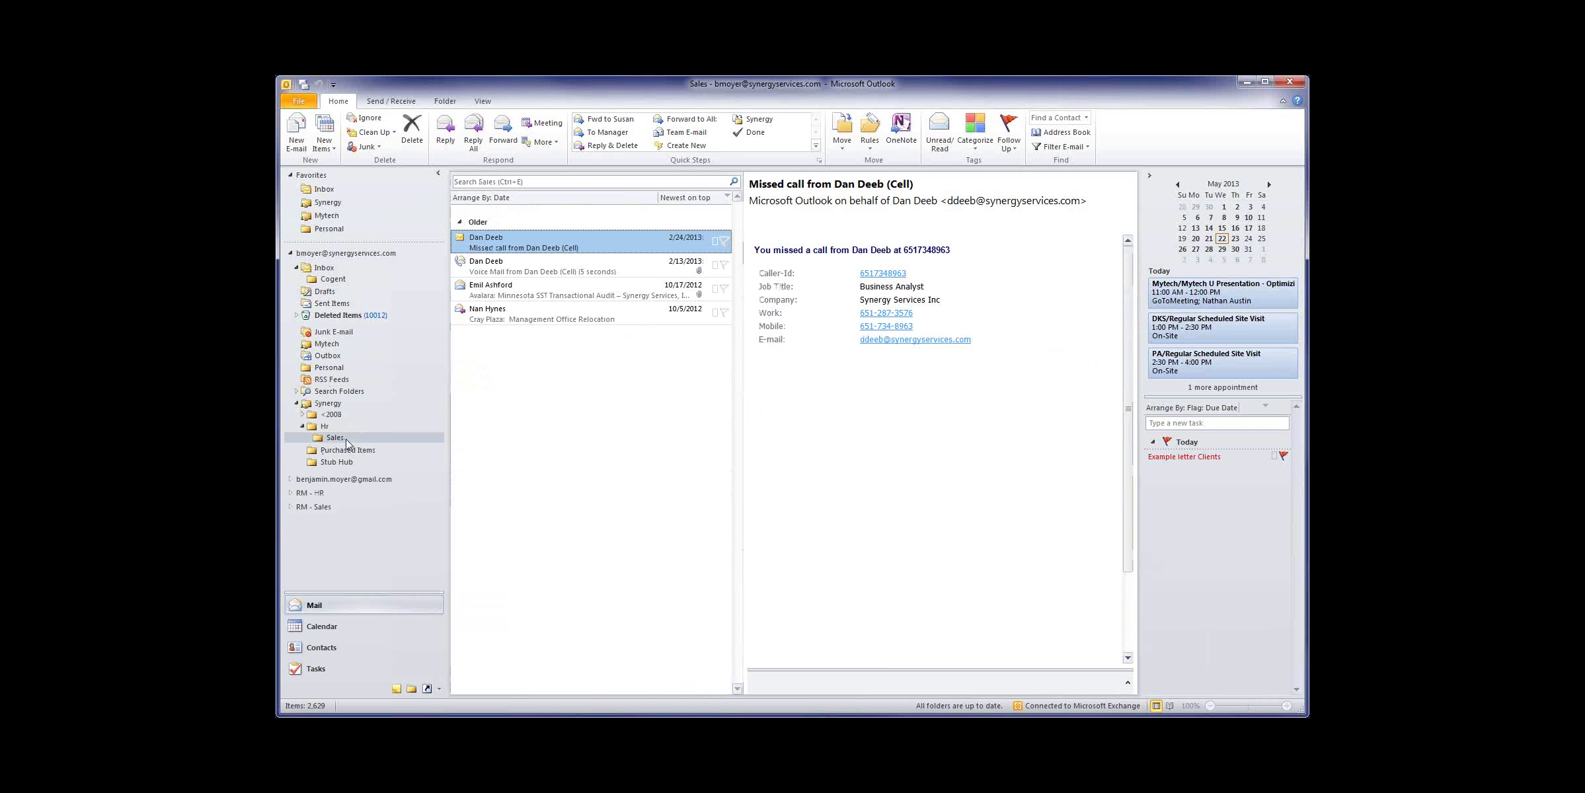
right_click(338, 441)
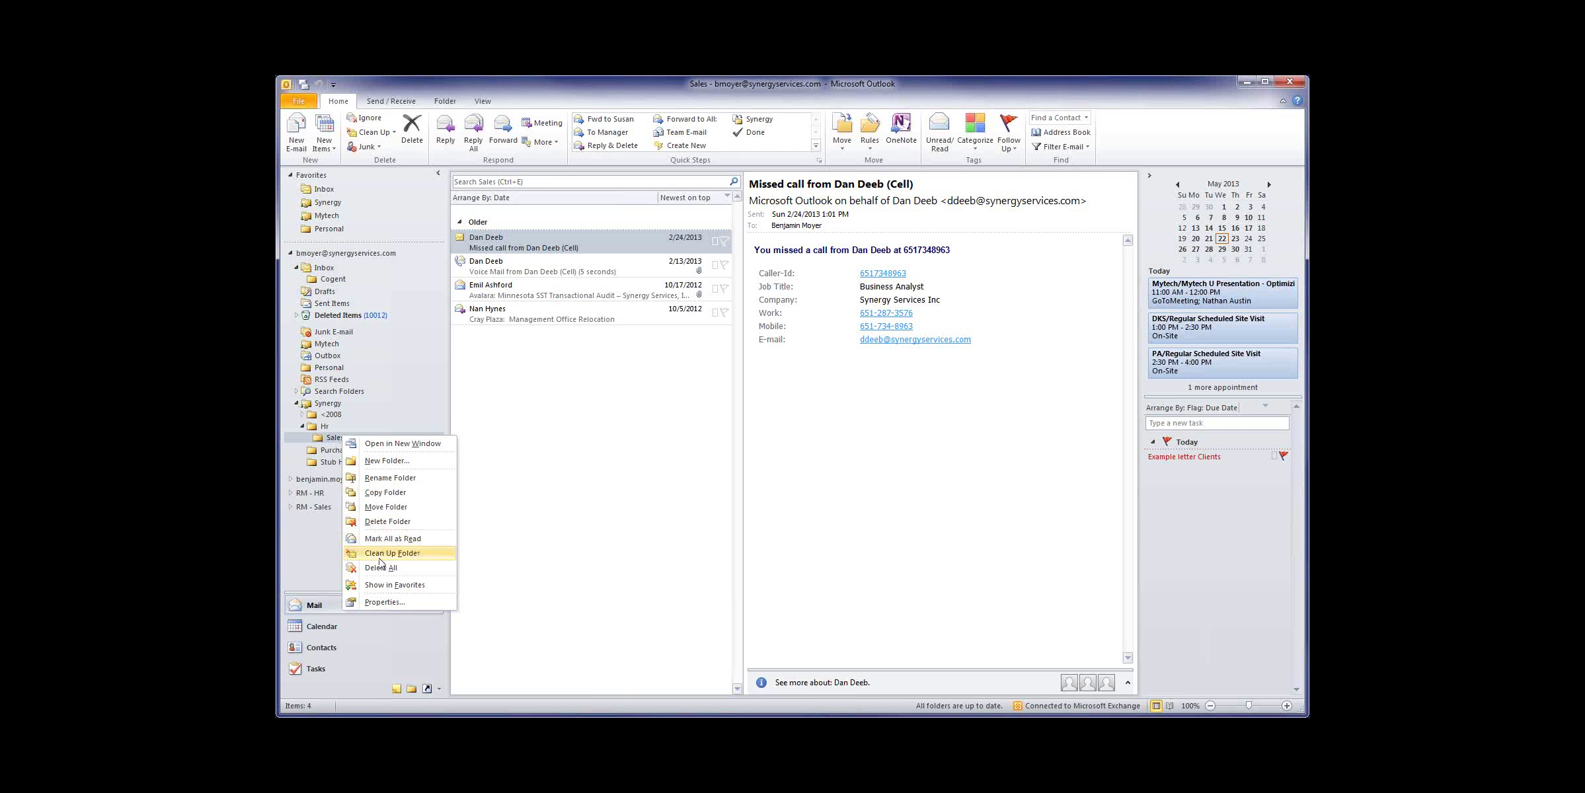
click(388, 585)
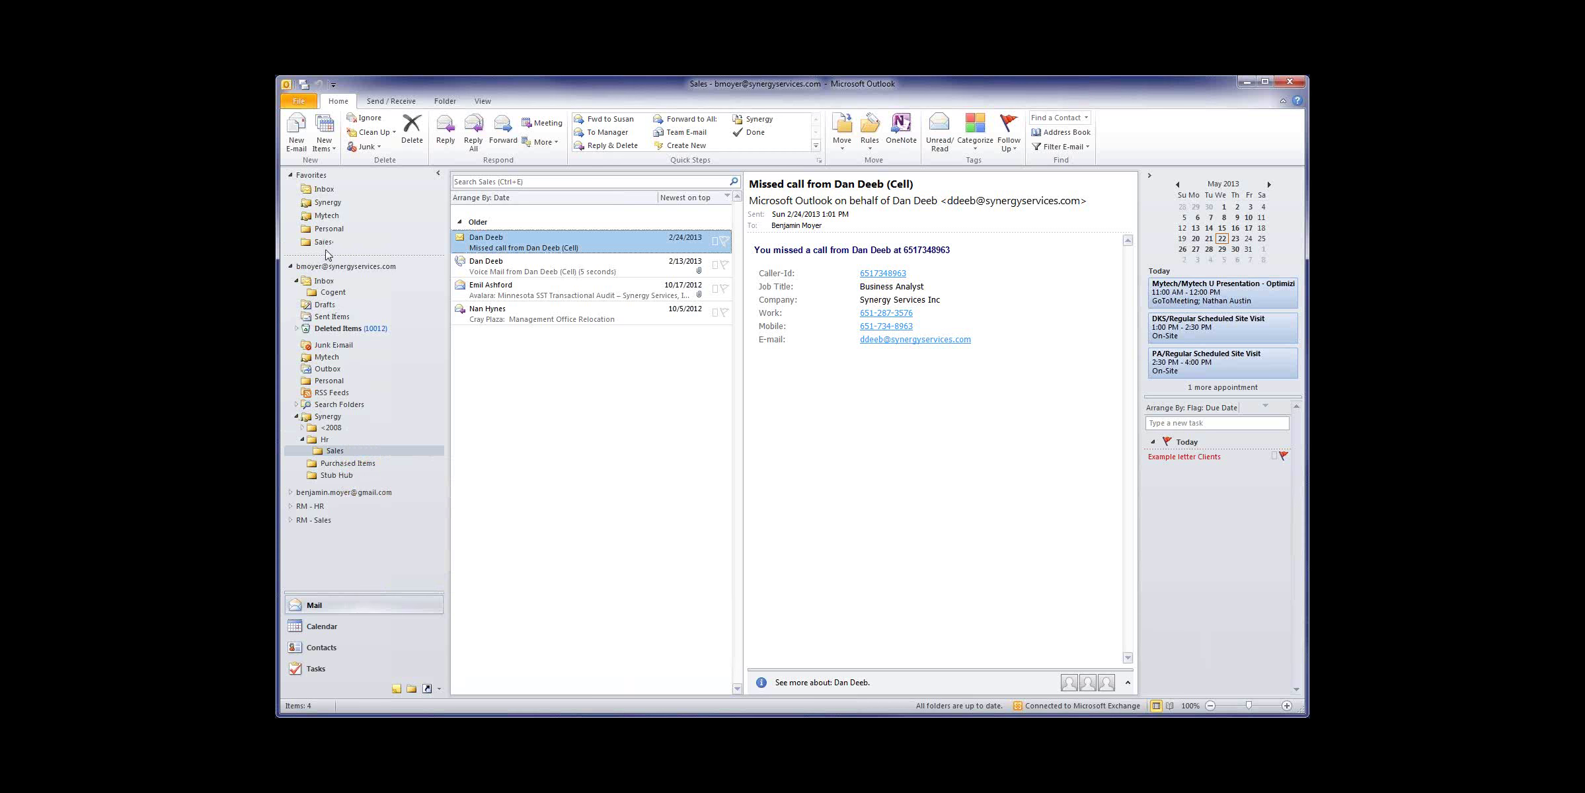
Step: Return to the Inbox and remove Sales from Favorites
click(331, 282)
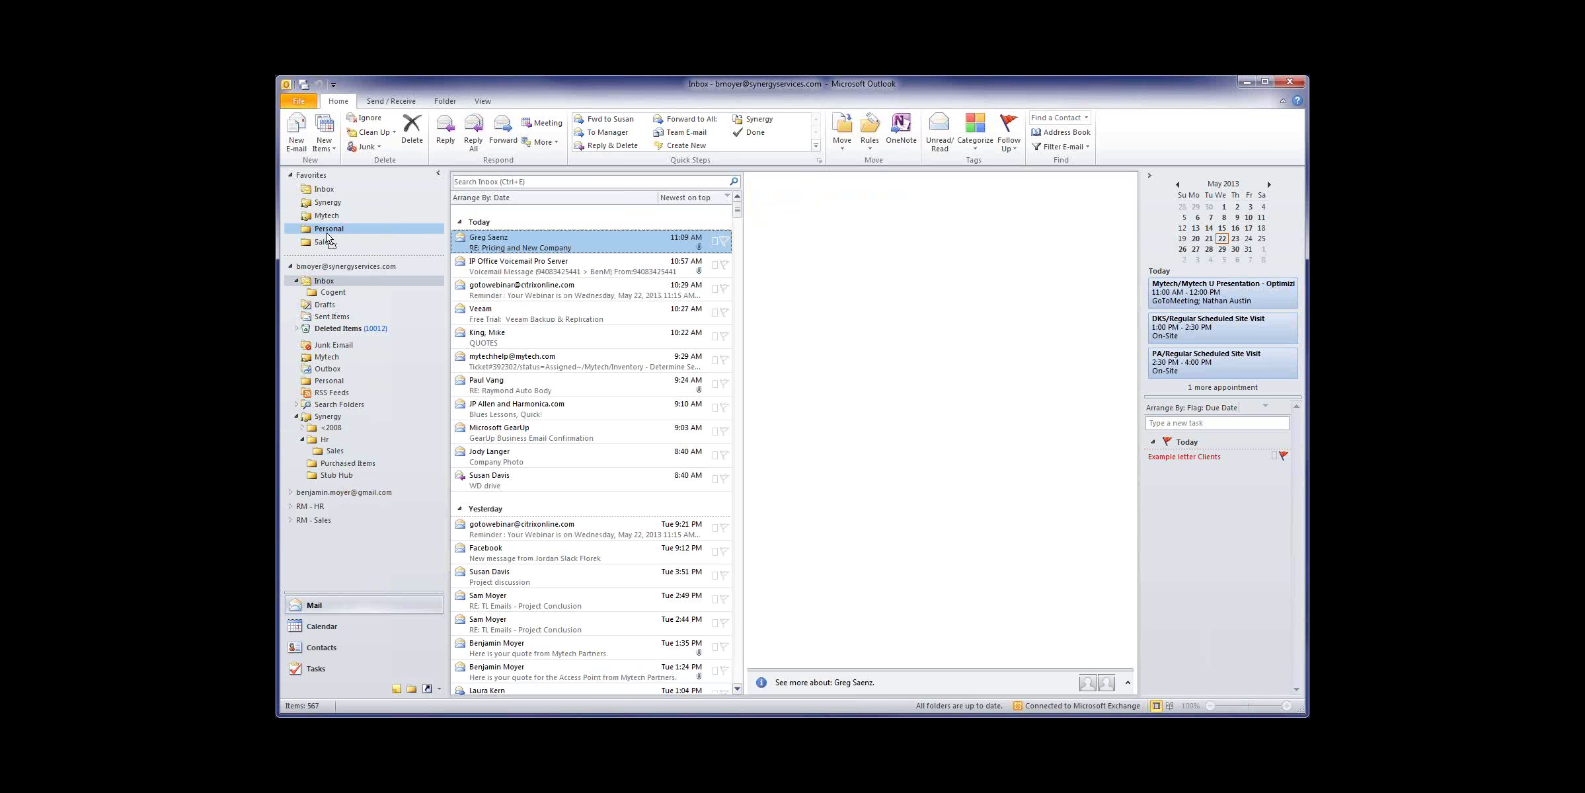
drag(328, 242, 309, 243)
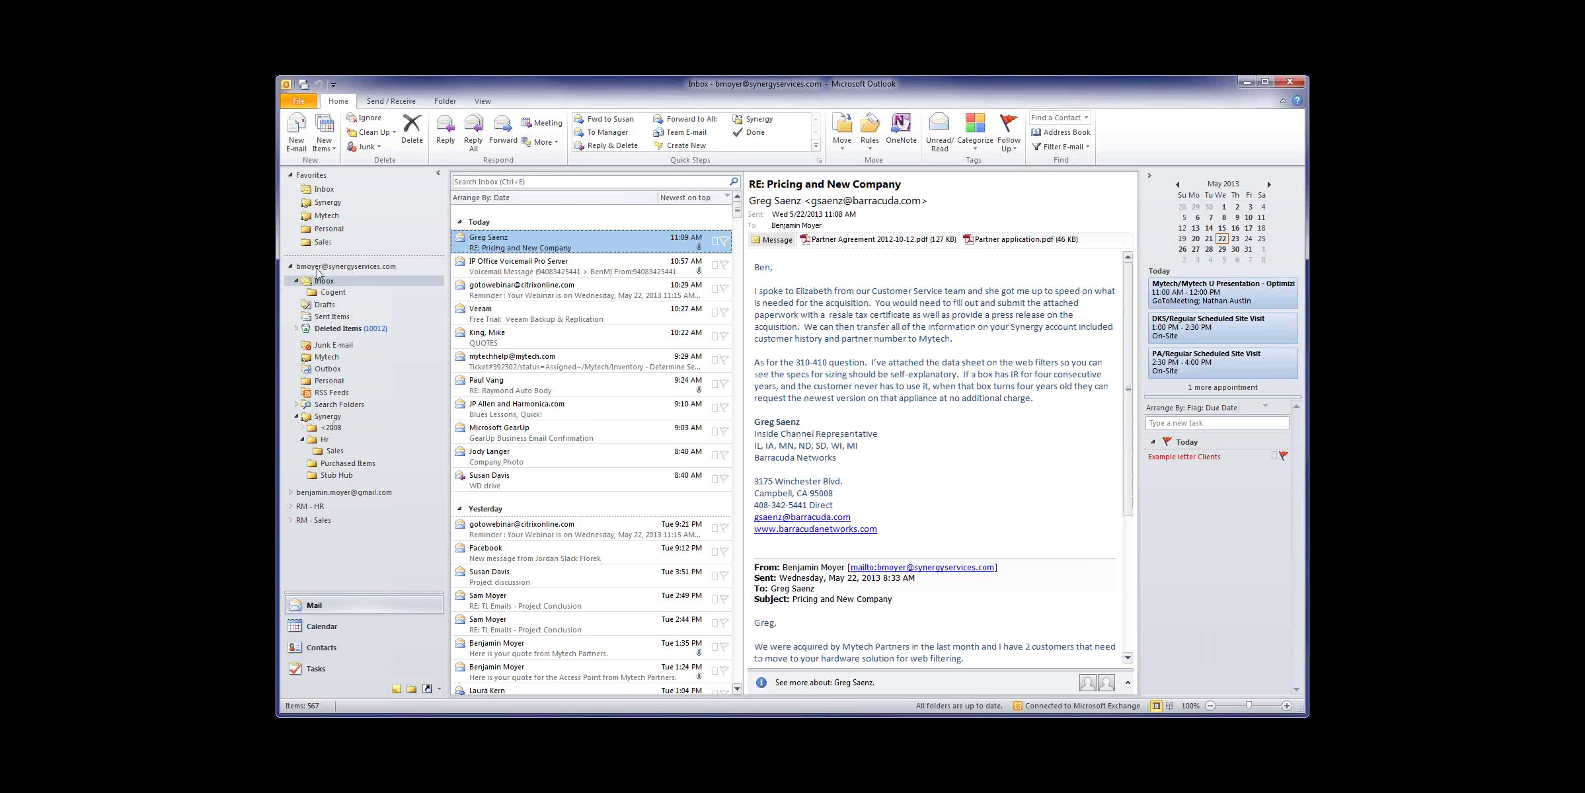
right_click(322, 246)
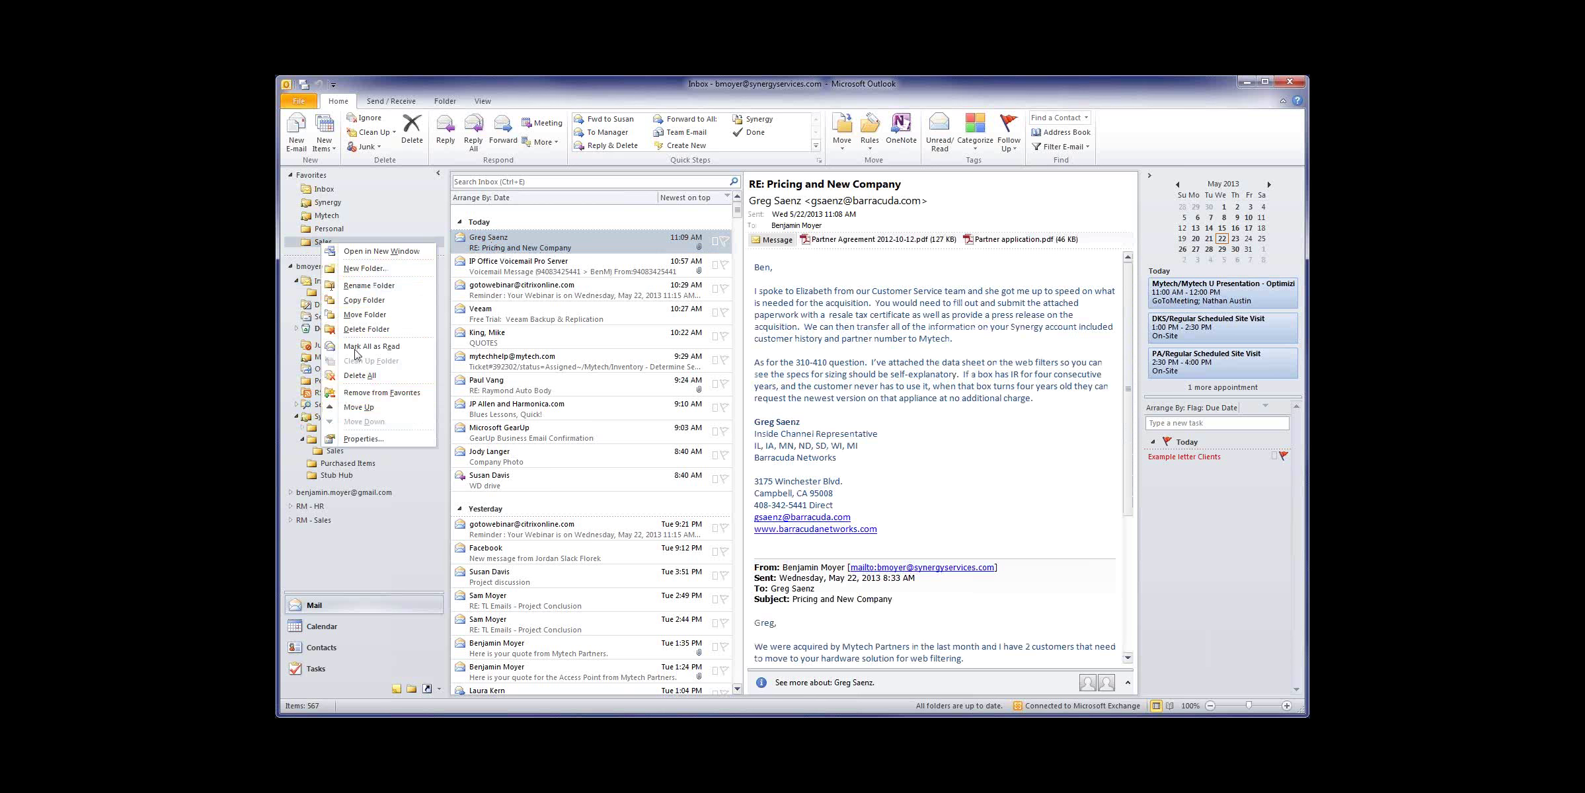
click(370, 393)
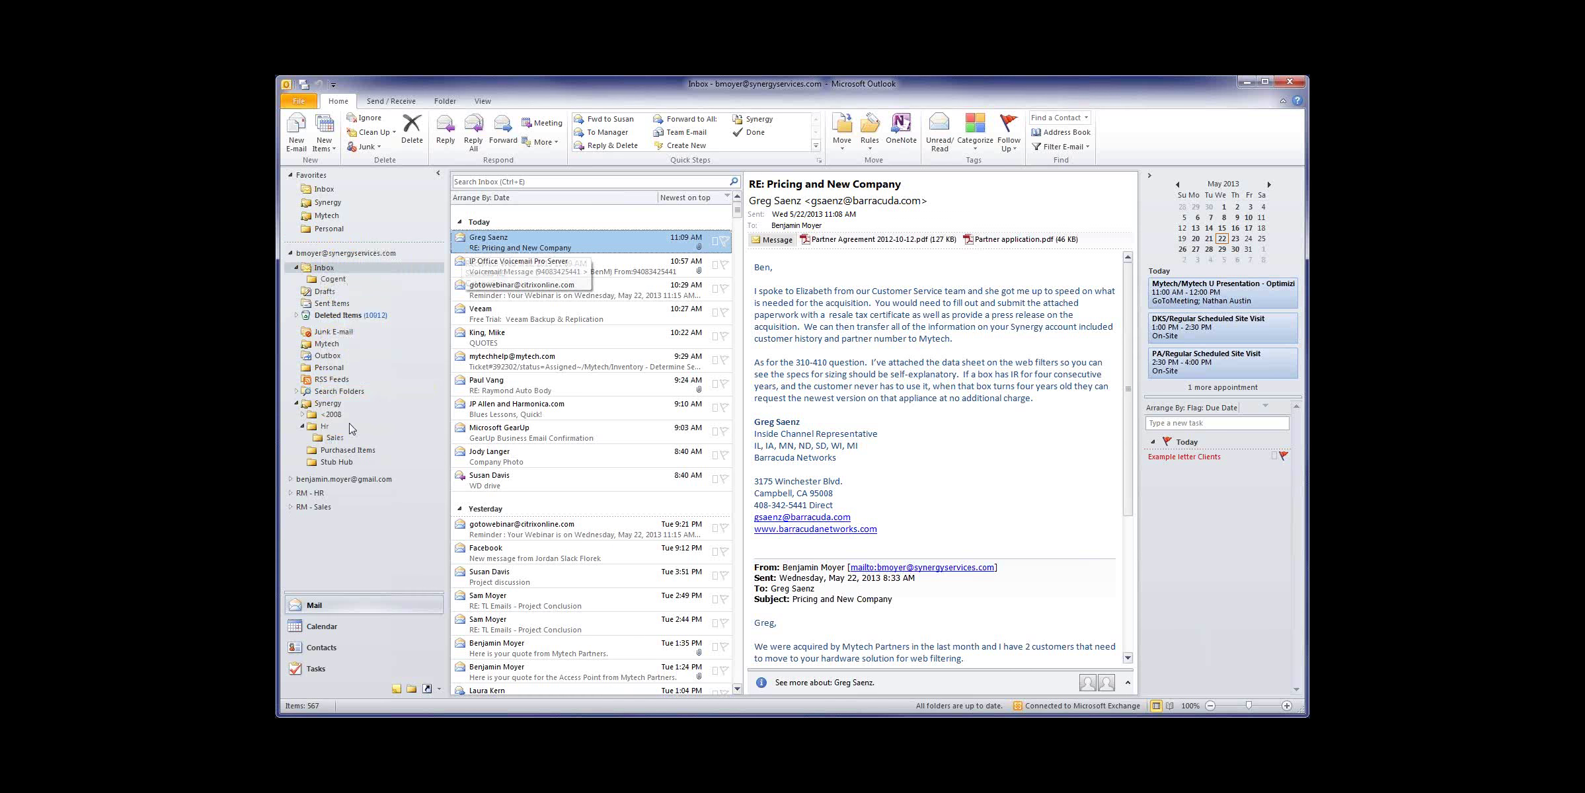
Step: Collapse the Hr folder under Synergy to hide Sales
click(304, 426)
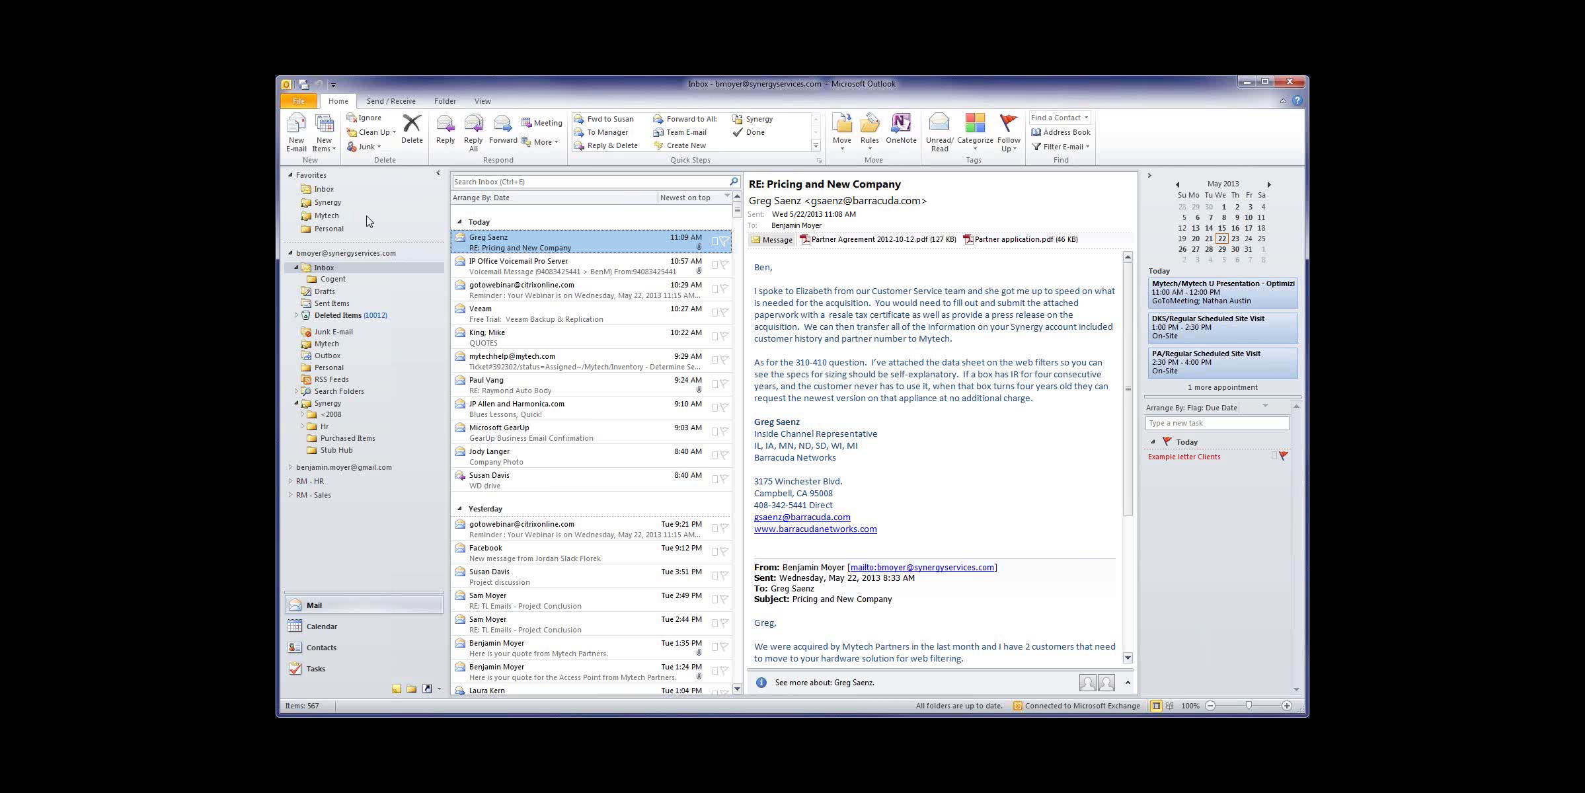
Step: Open the Calendar and step the mini calendar back month by month toward February 2011
click(325, 630)
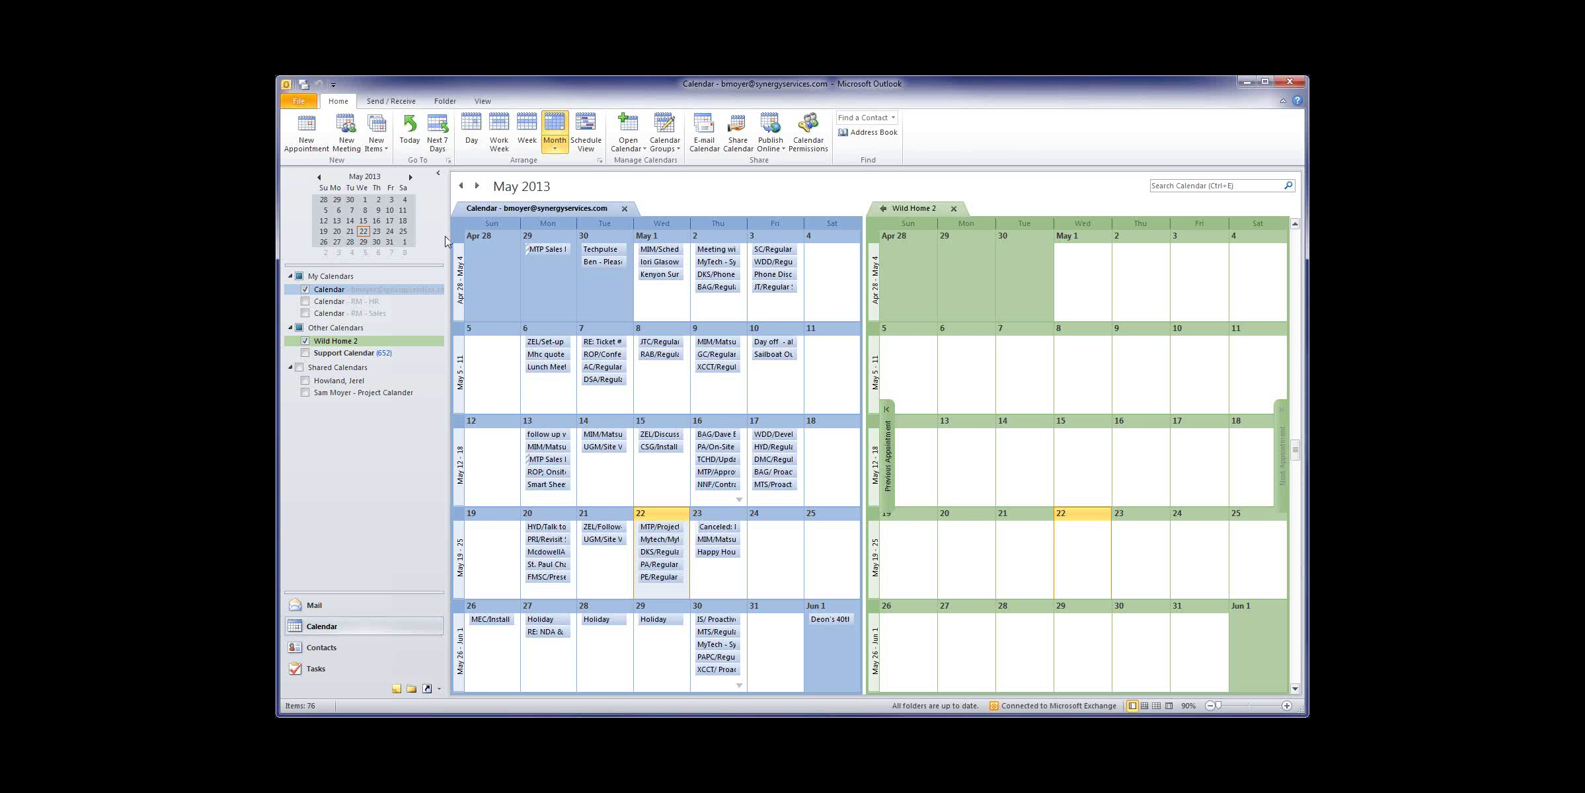
click(319, 177)
click(319, 177)
click(320, 177)
click(319, 177)
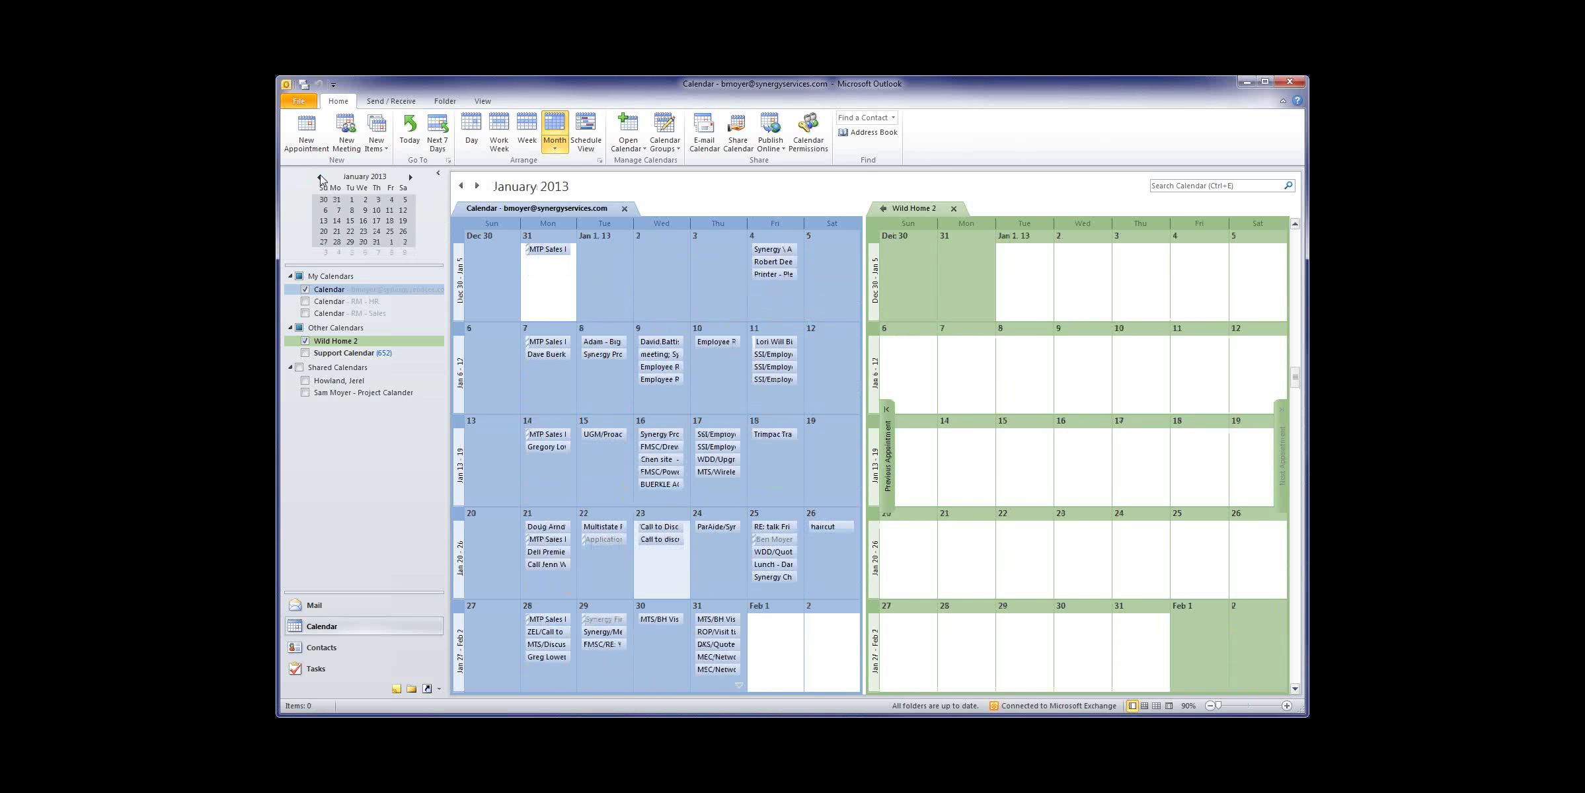
click(319, 177)
click(319, 177)
click(319, 177)
click(319, 177)
click(319, 177)
click(319, 177)
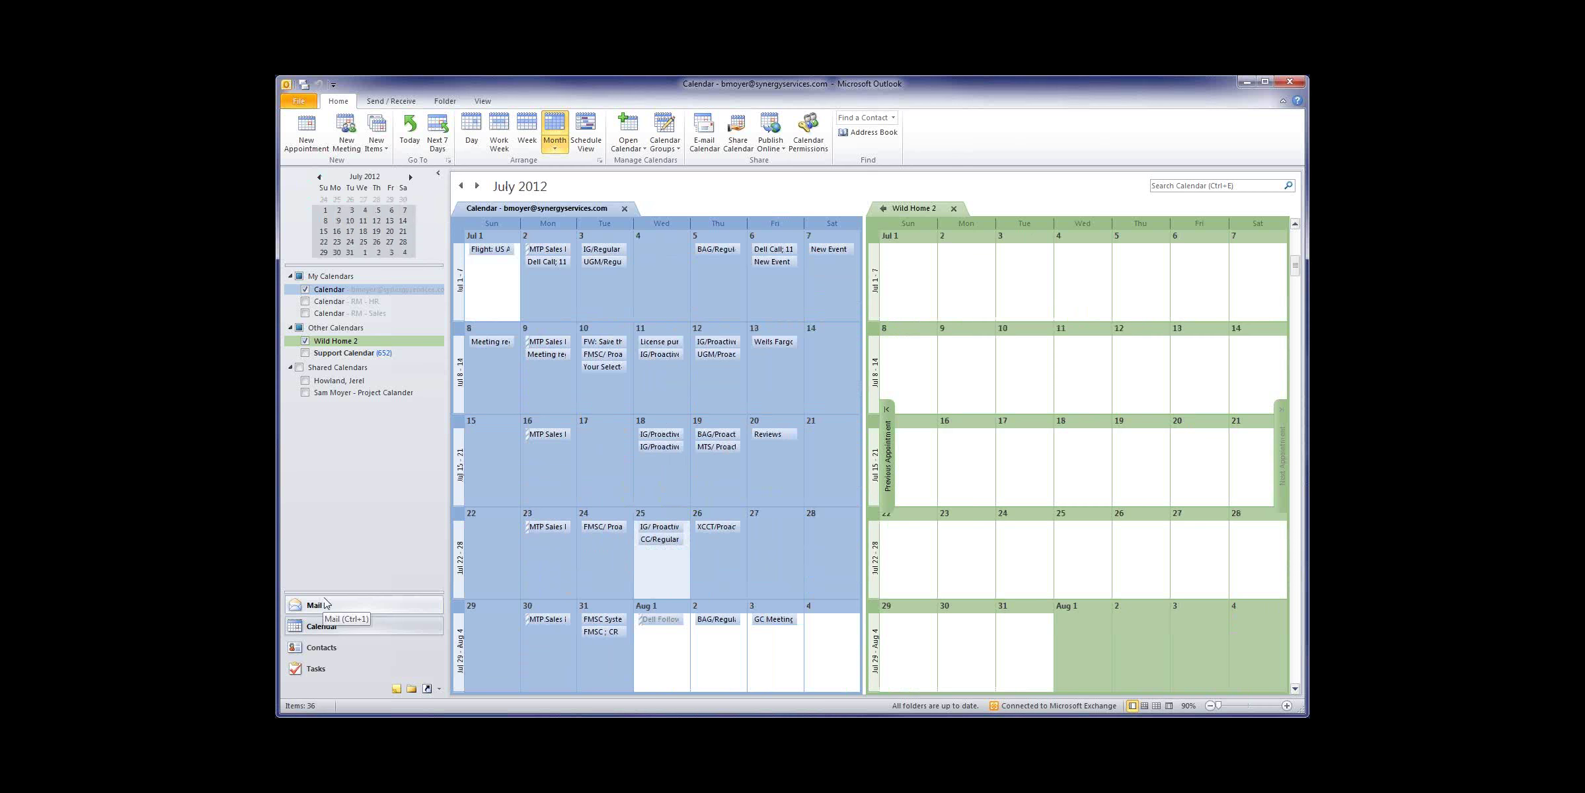
click(319, 177)
click(319, 177)
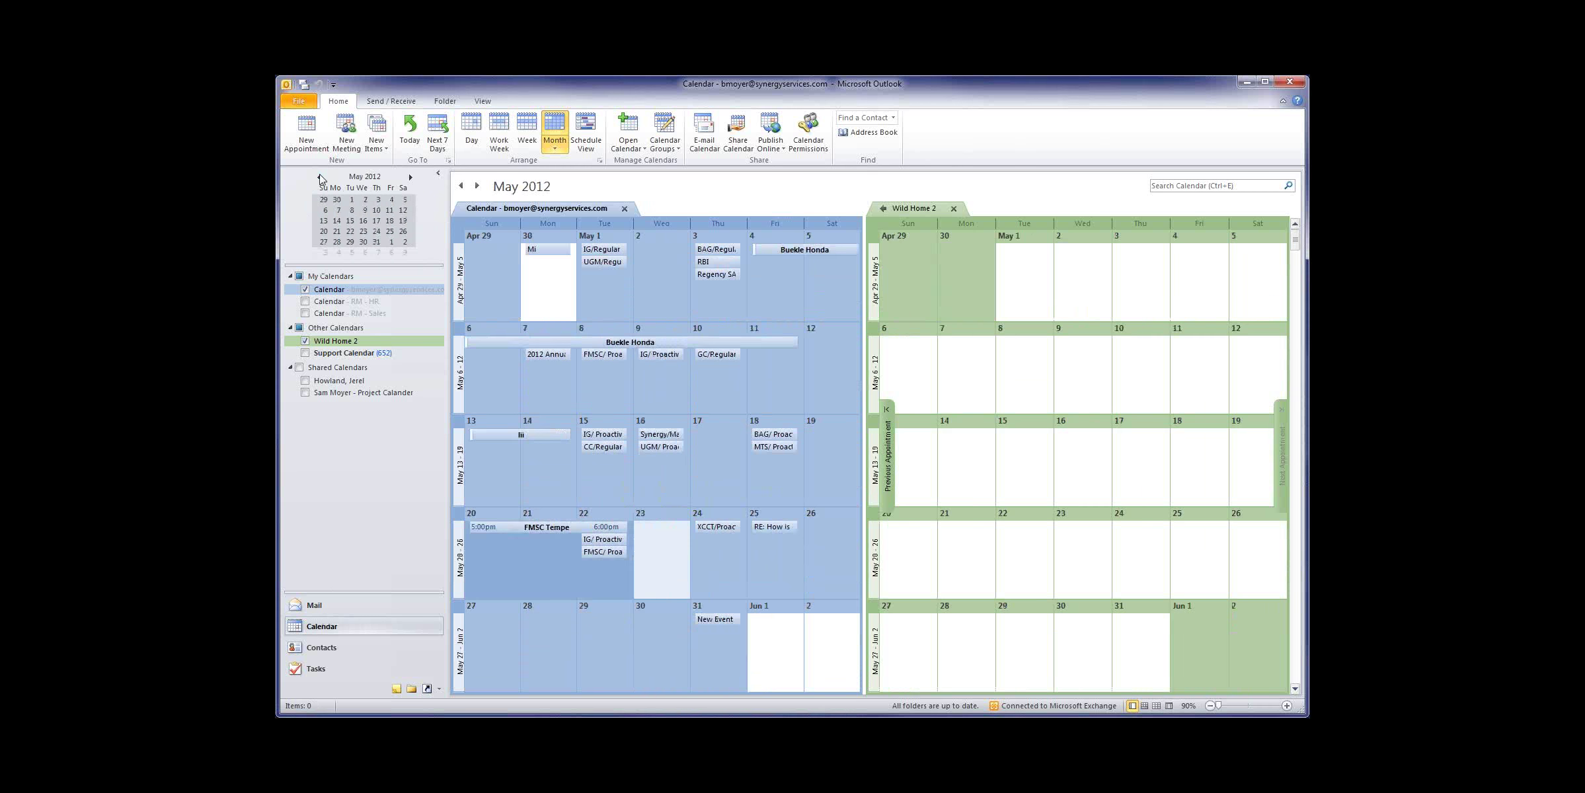
click(319, 177)
click(320, 177)
click(319, 177)
click(319, 177)
click(319, 177)
click(319, 178)
click(319, 177)
click(320, 177)
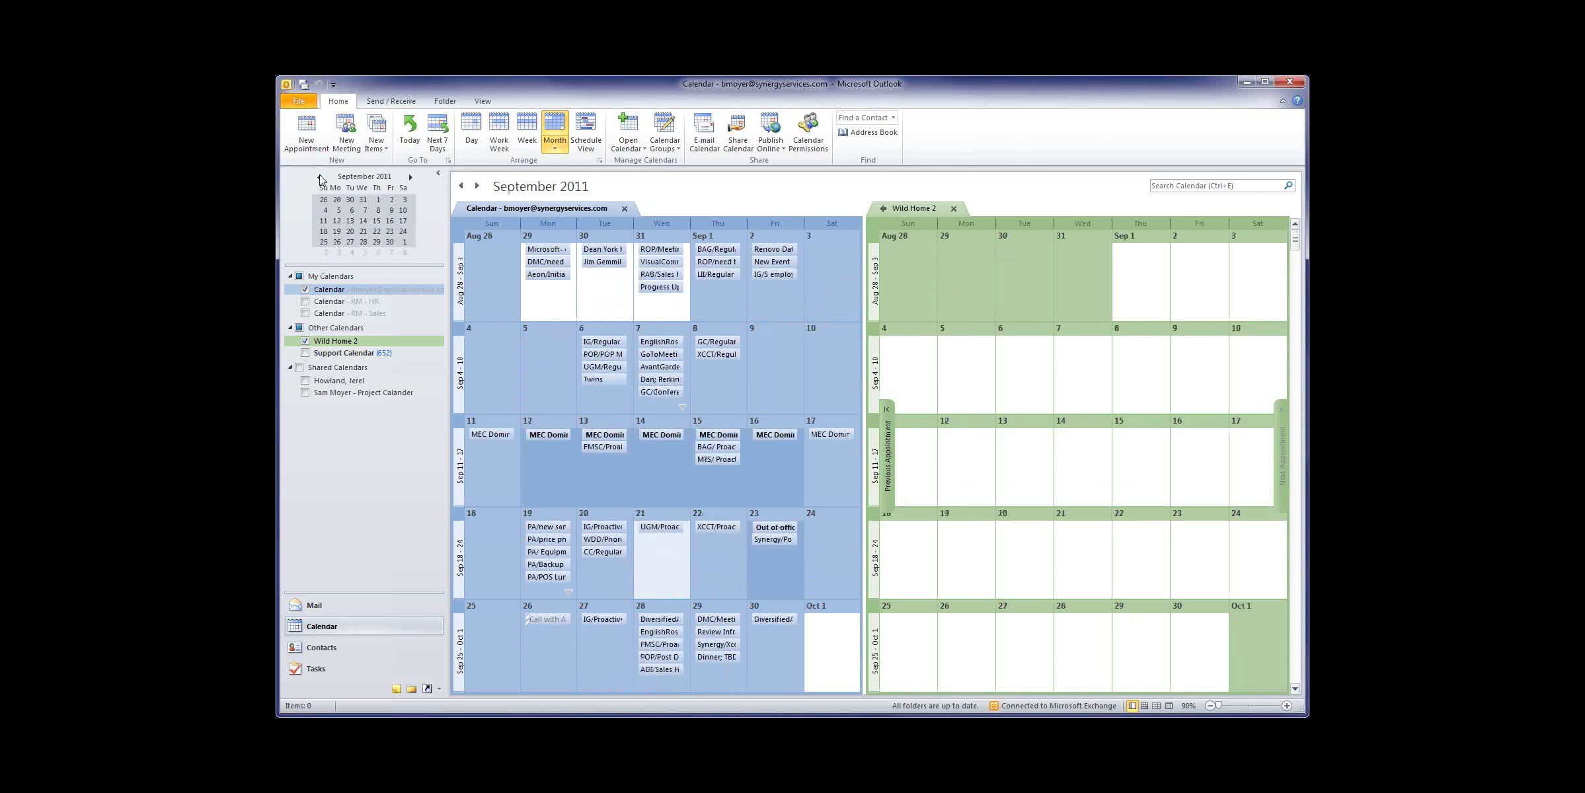
click(320, 178)
click(320, 178)
click(320, 177)
click(320, 177)
click(320, 177)
click(320, 177)
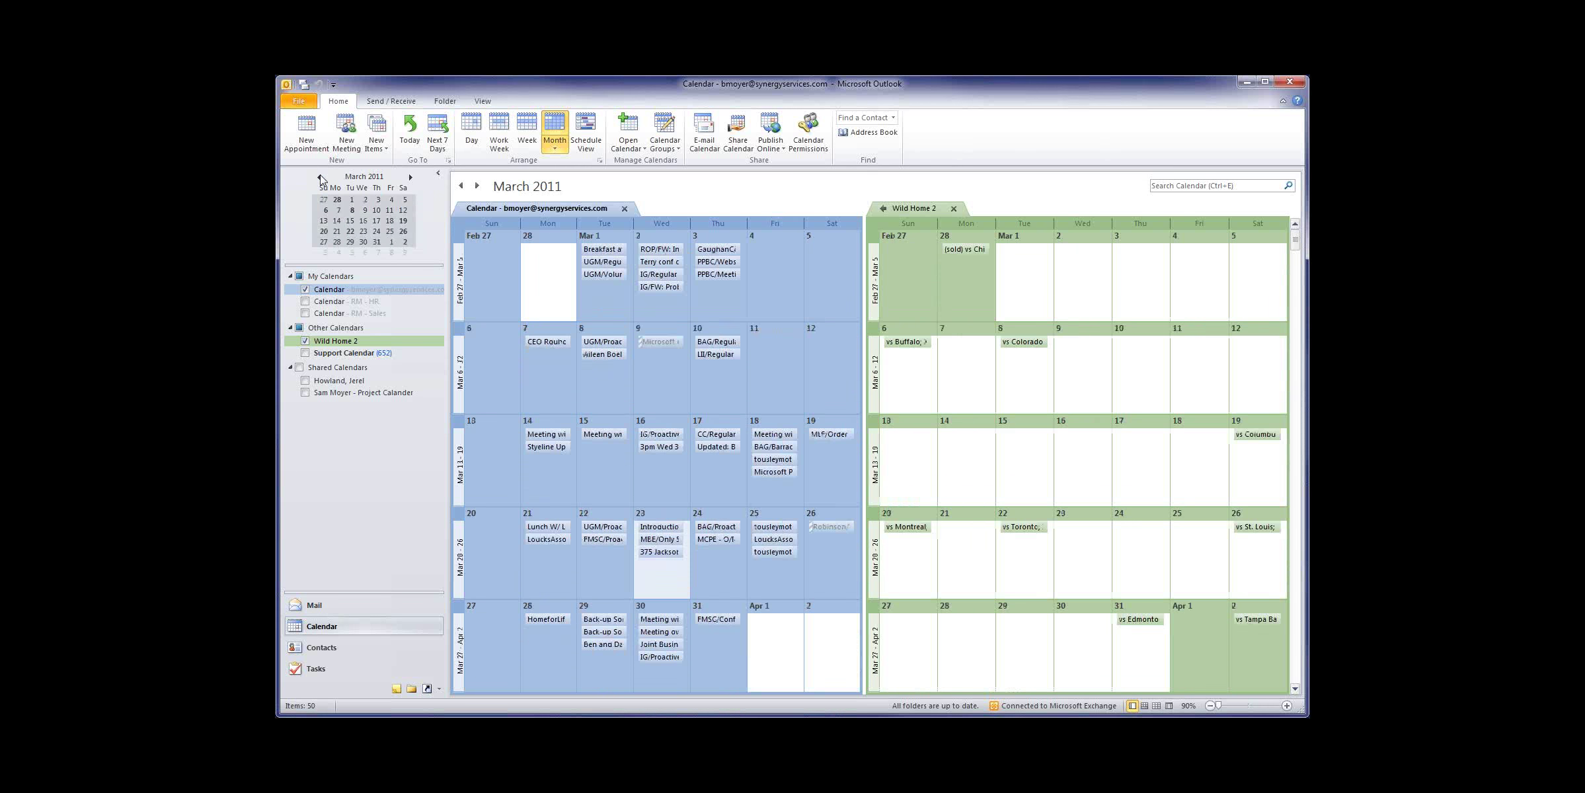
click(320, 177)
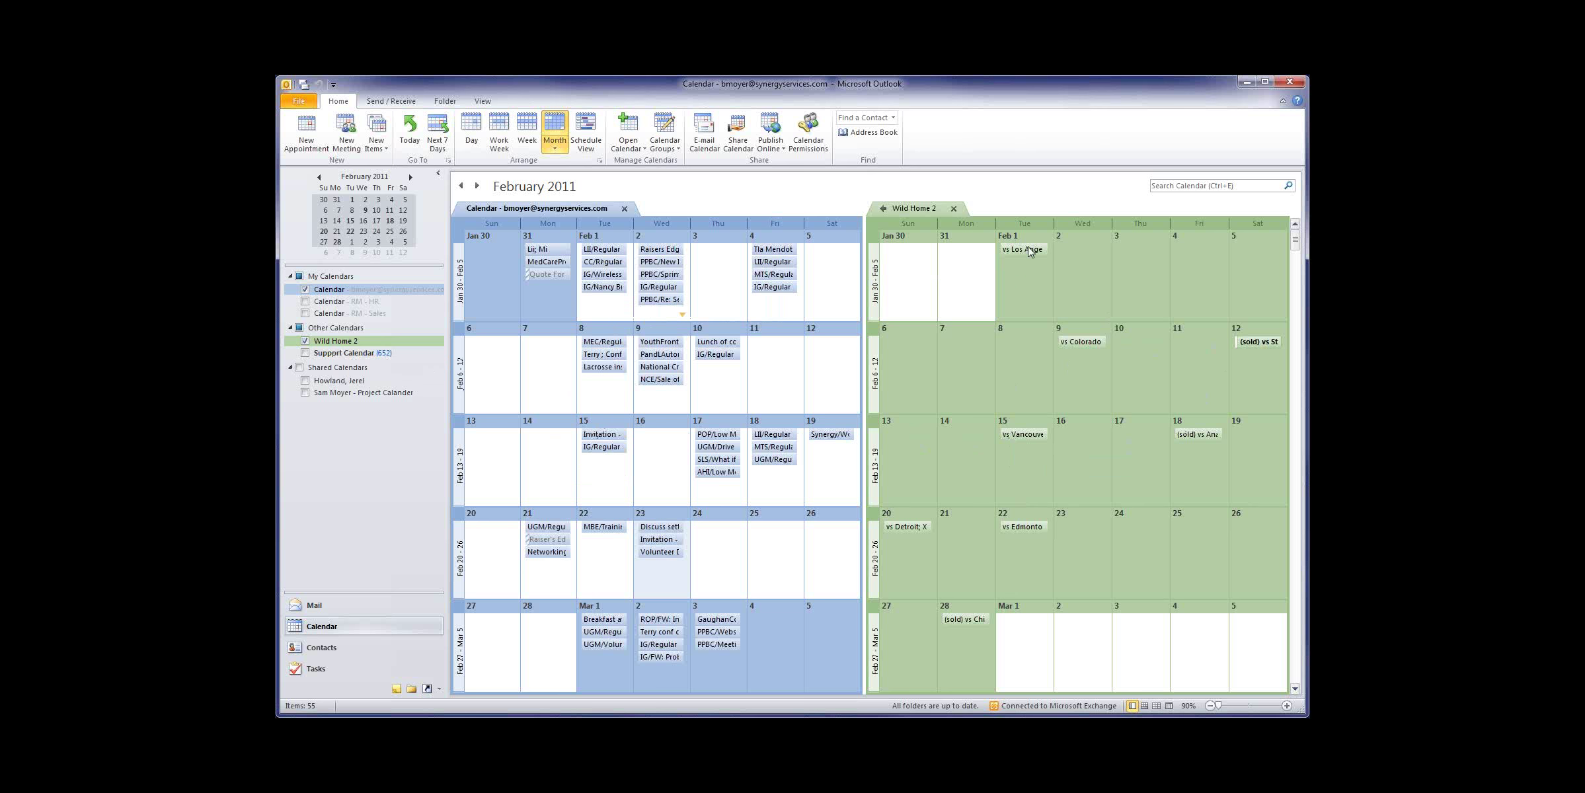
mouse_move(1029, 251)
drag(1016, 253, 1035, 257)
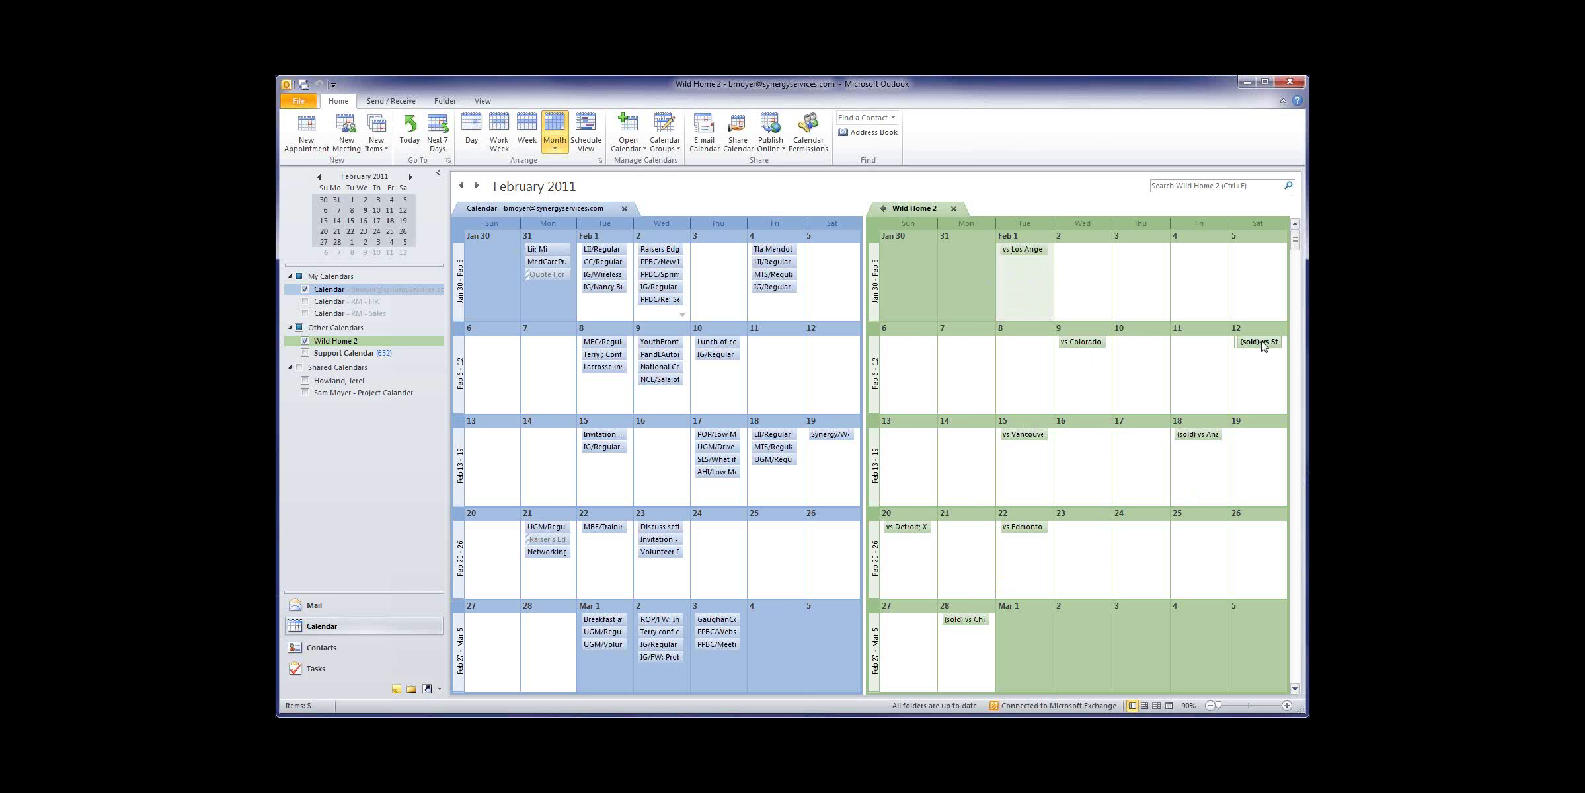
click(954, 622)
click(1192, 435)
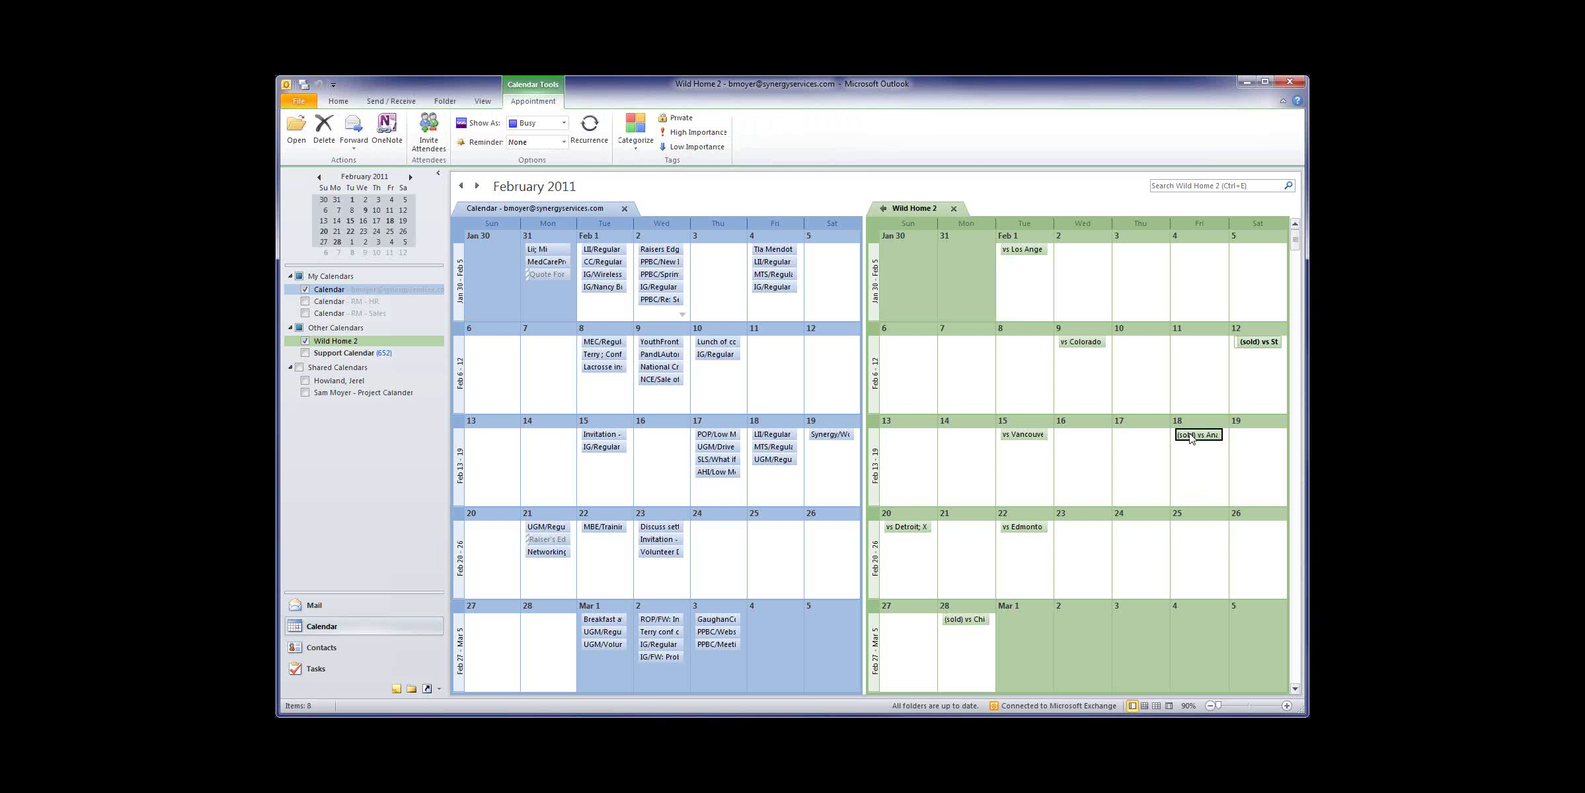
click(1267, 342)
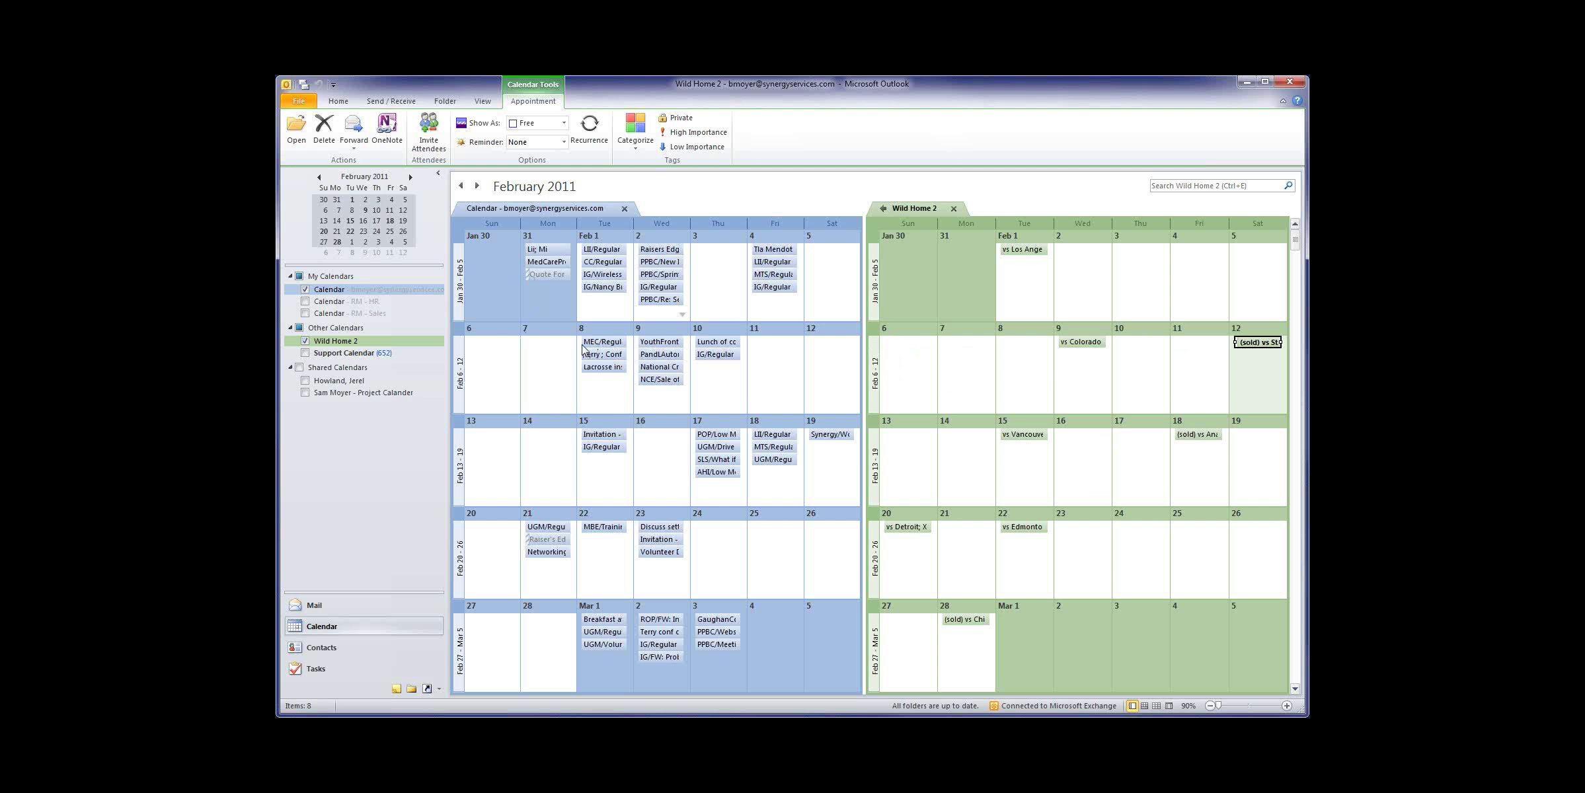
right_click(354, 292)
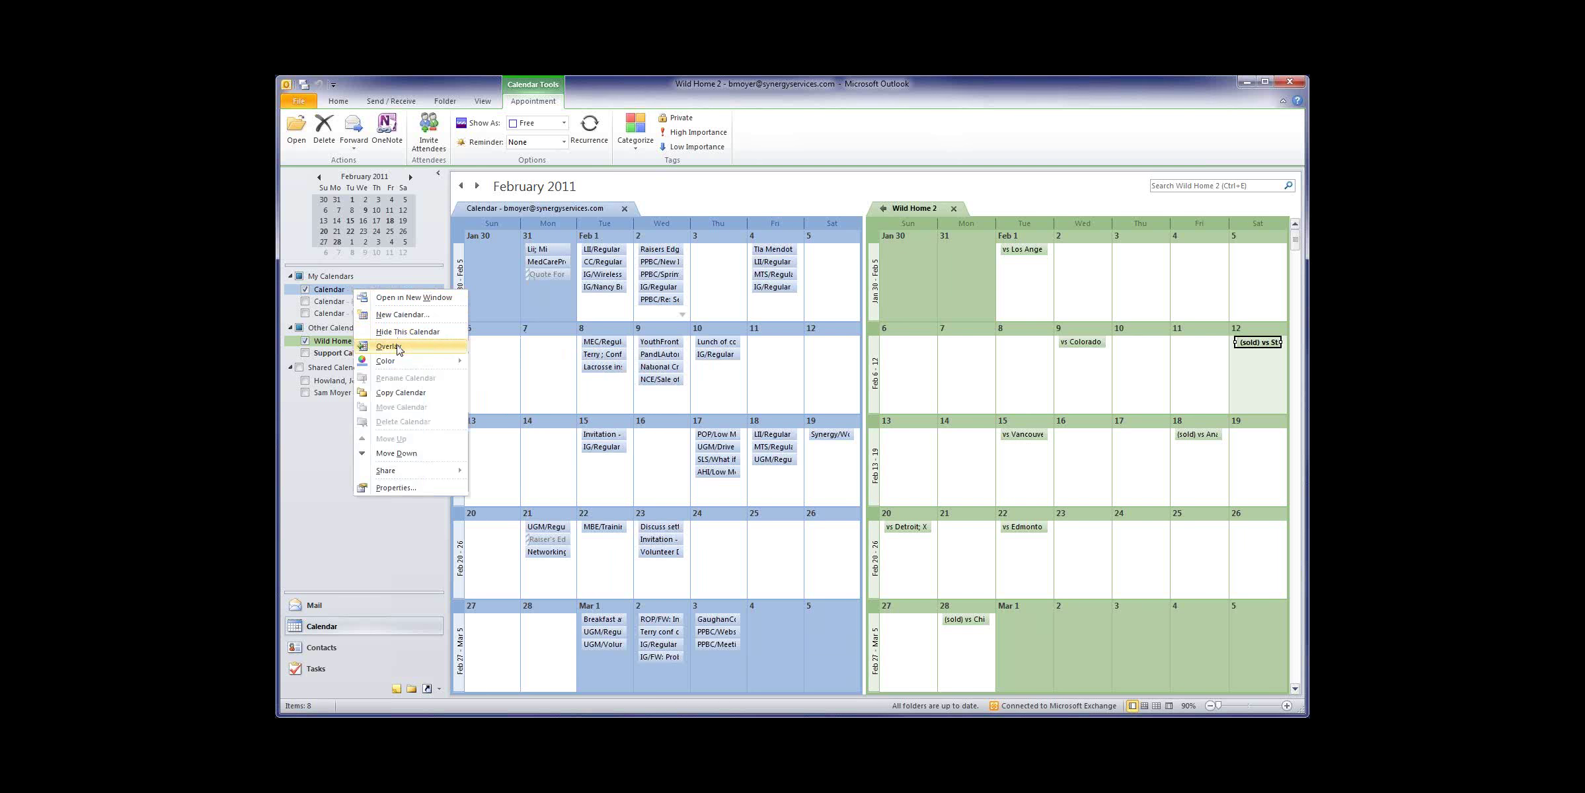
click(399, 350)
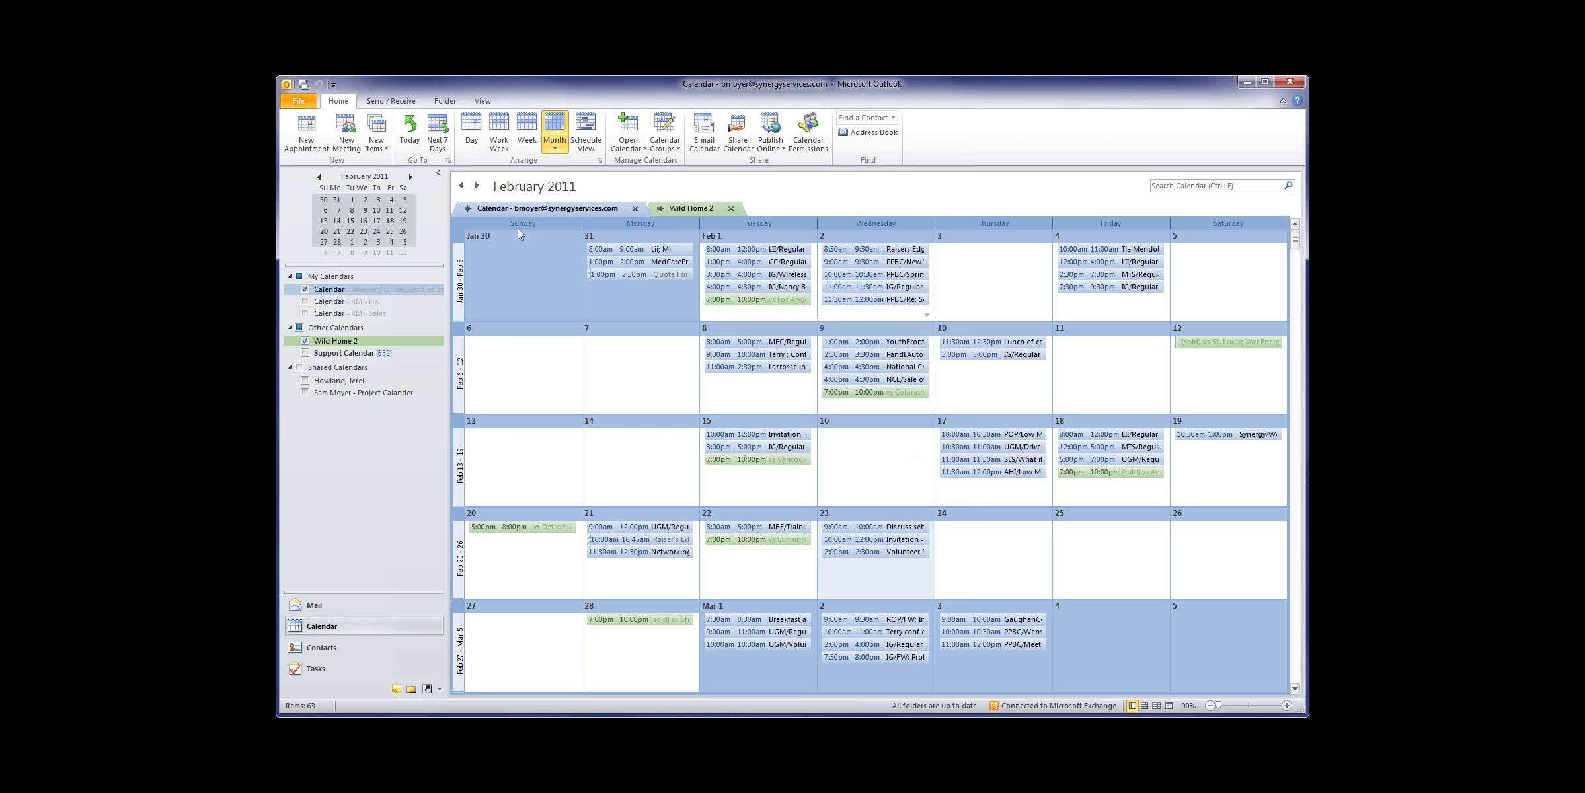
click(335, 291)
click(305, 289)
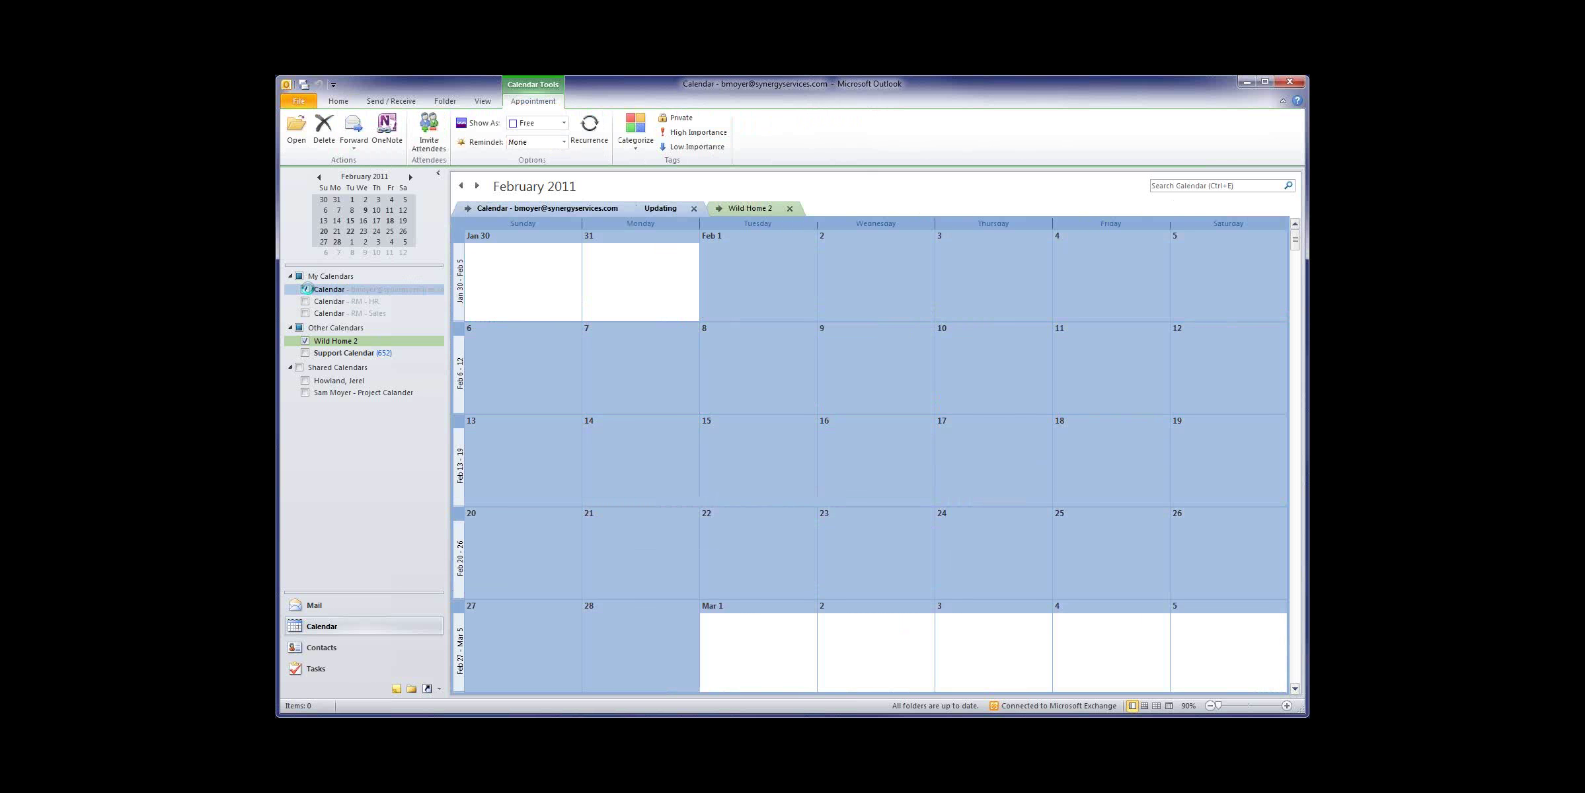
right_click(347, 292)
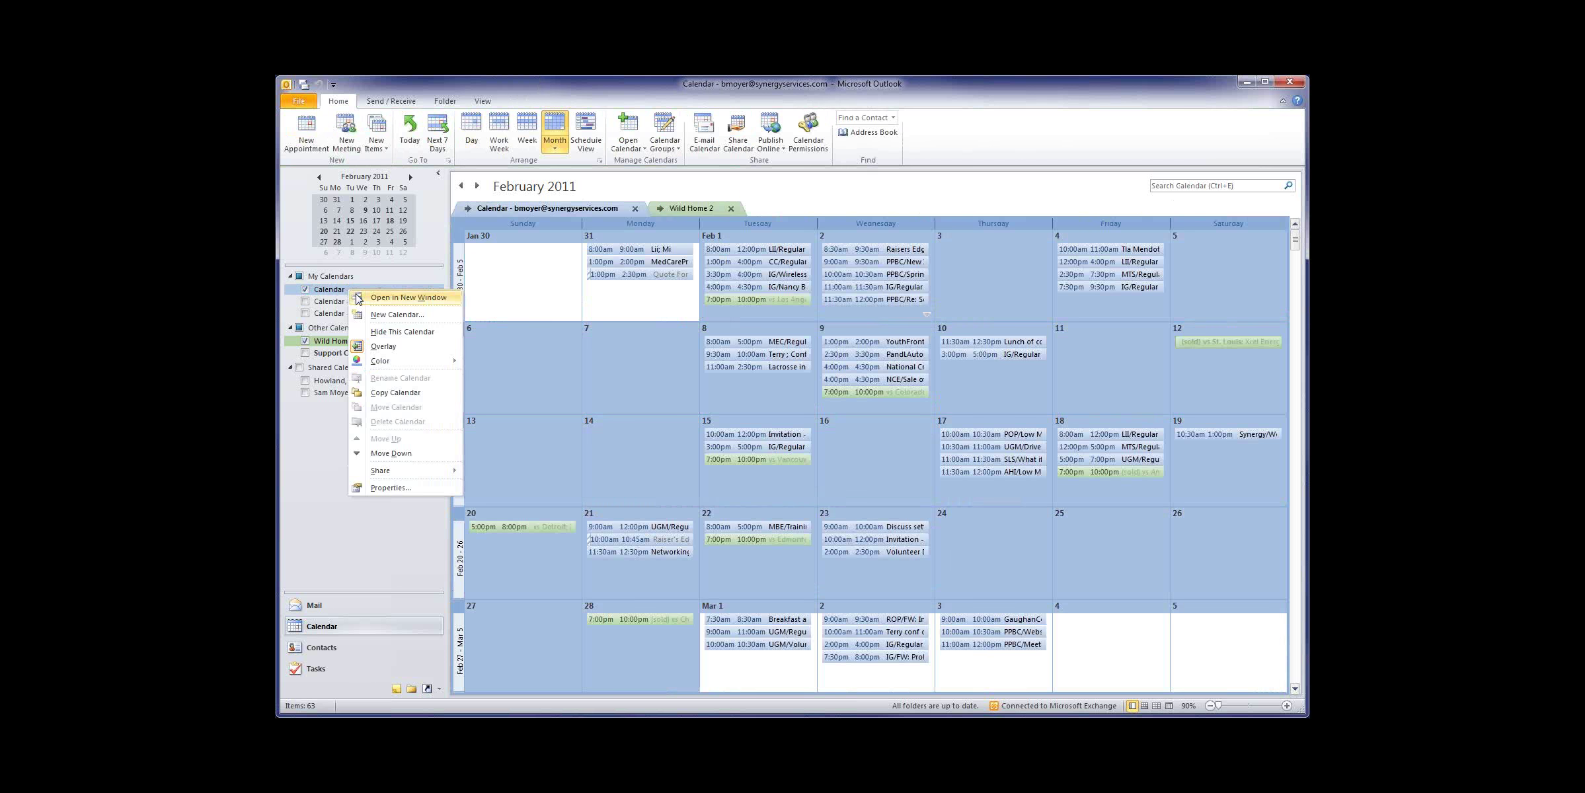
click(383, 346)
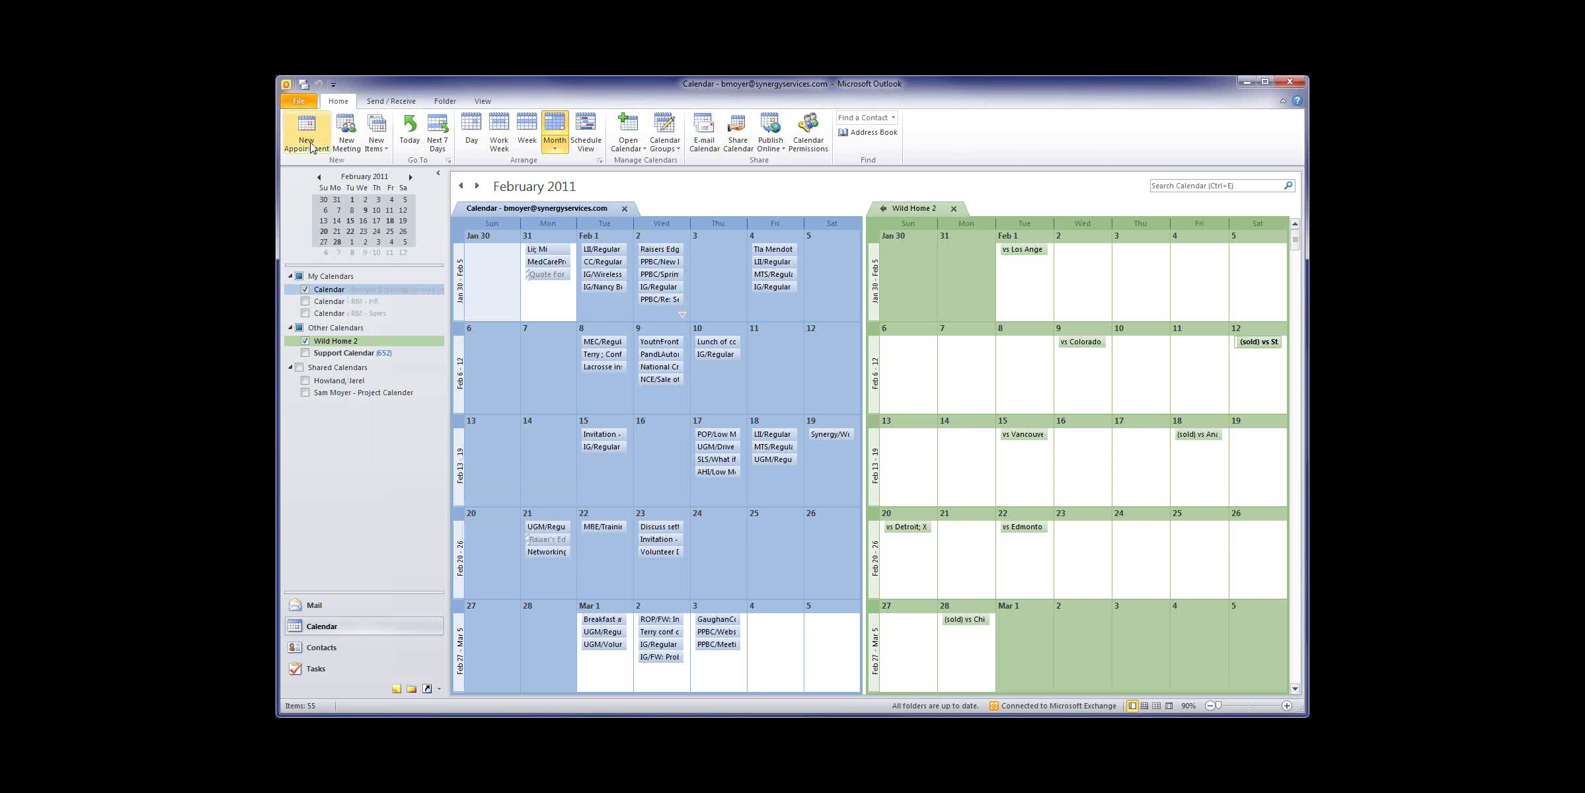
click(299, 102)
click(338, 102)
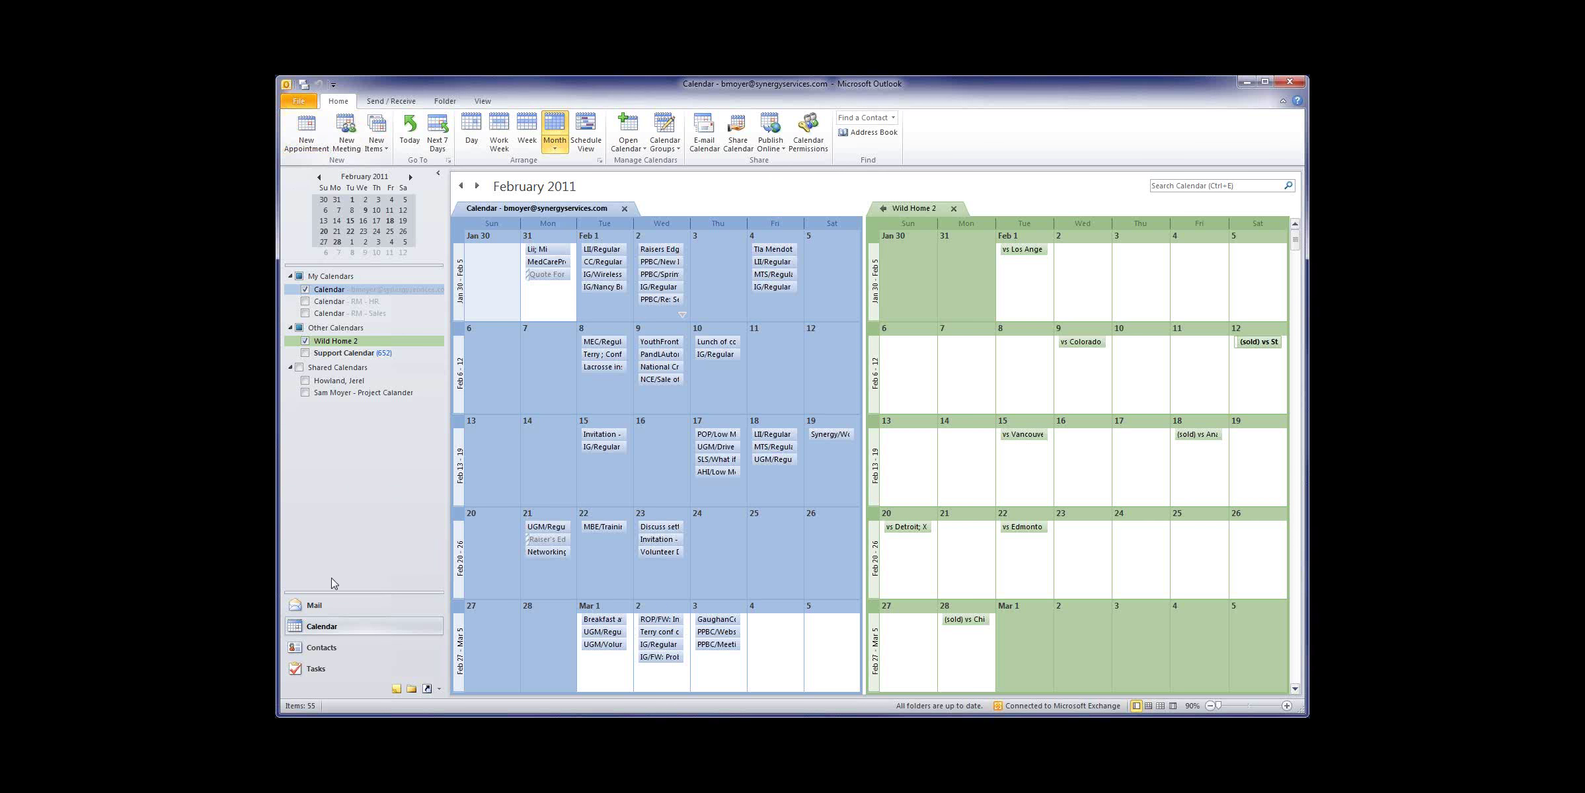
Step: Go back to Mail, expand Search Folders and start a New Search Folder from its context menu
click(316, 605)
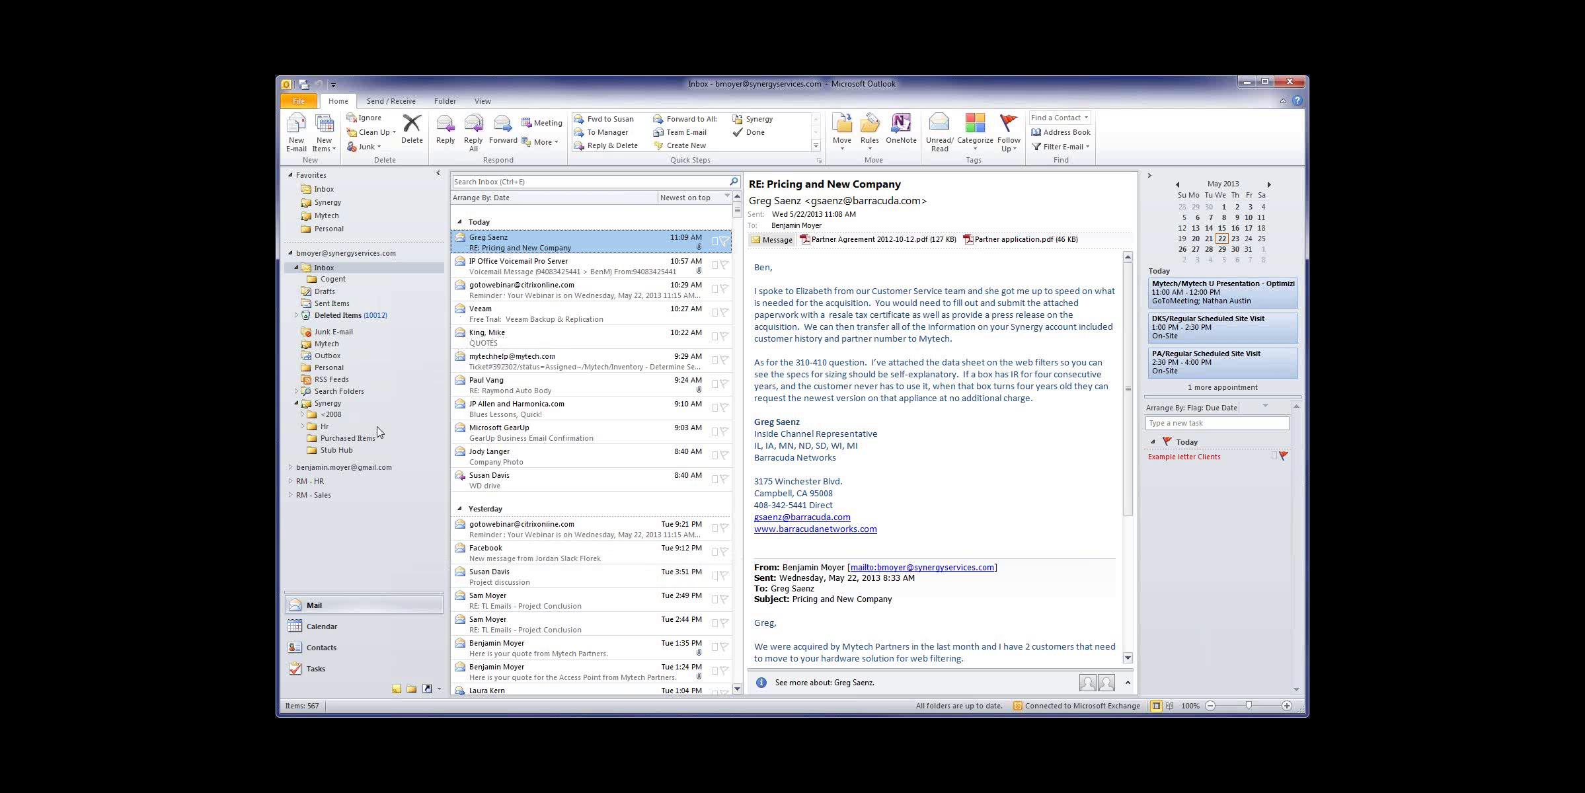
click(295, 392)
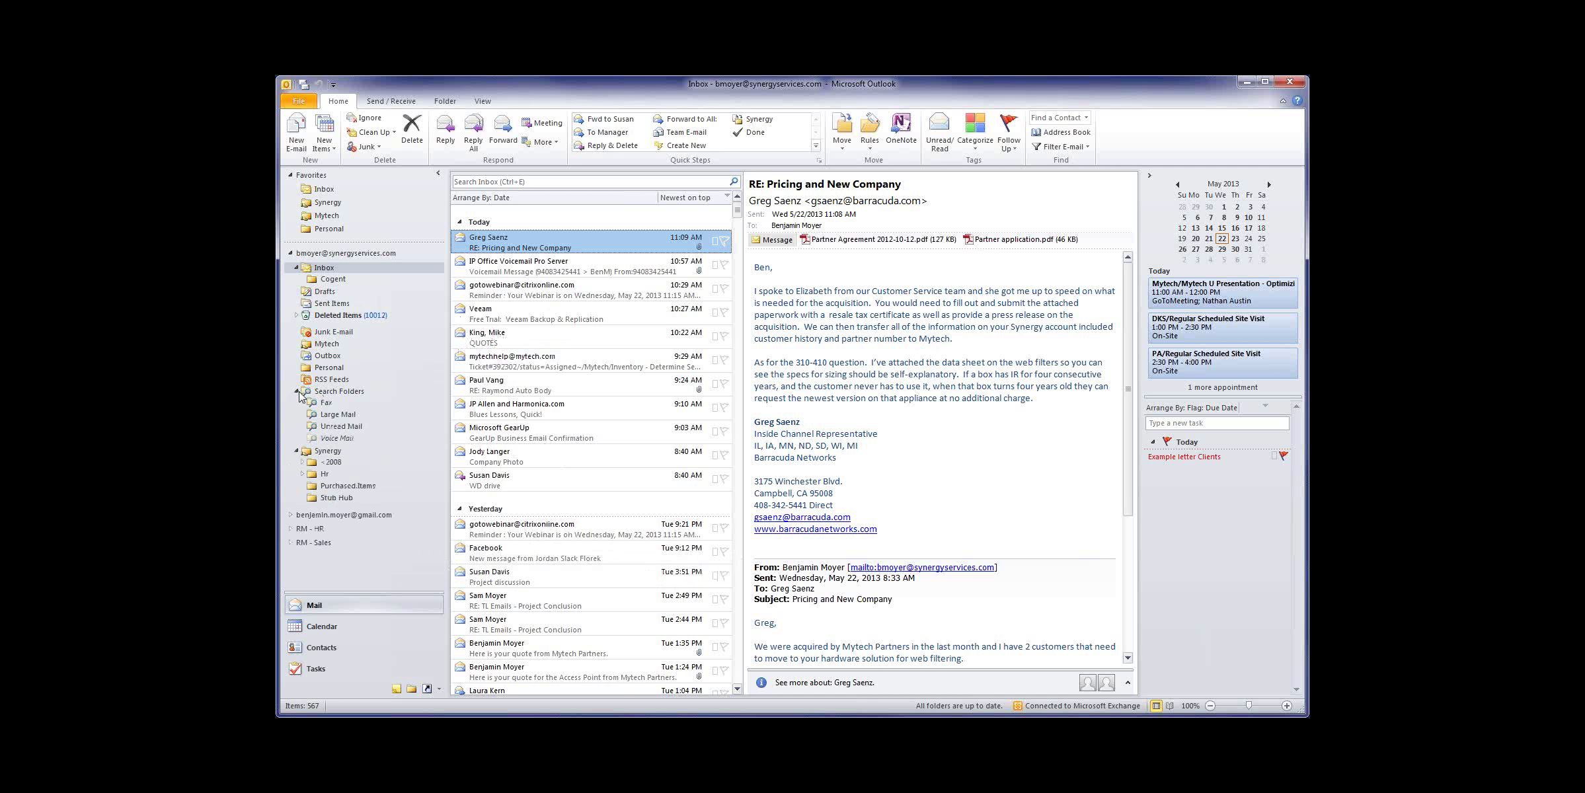
right_click(356, 395)
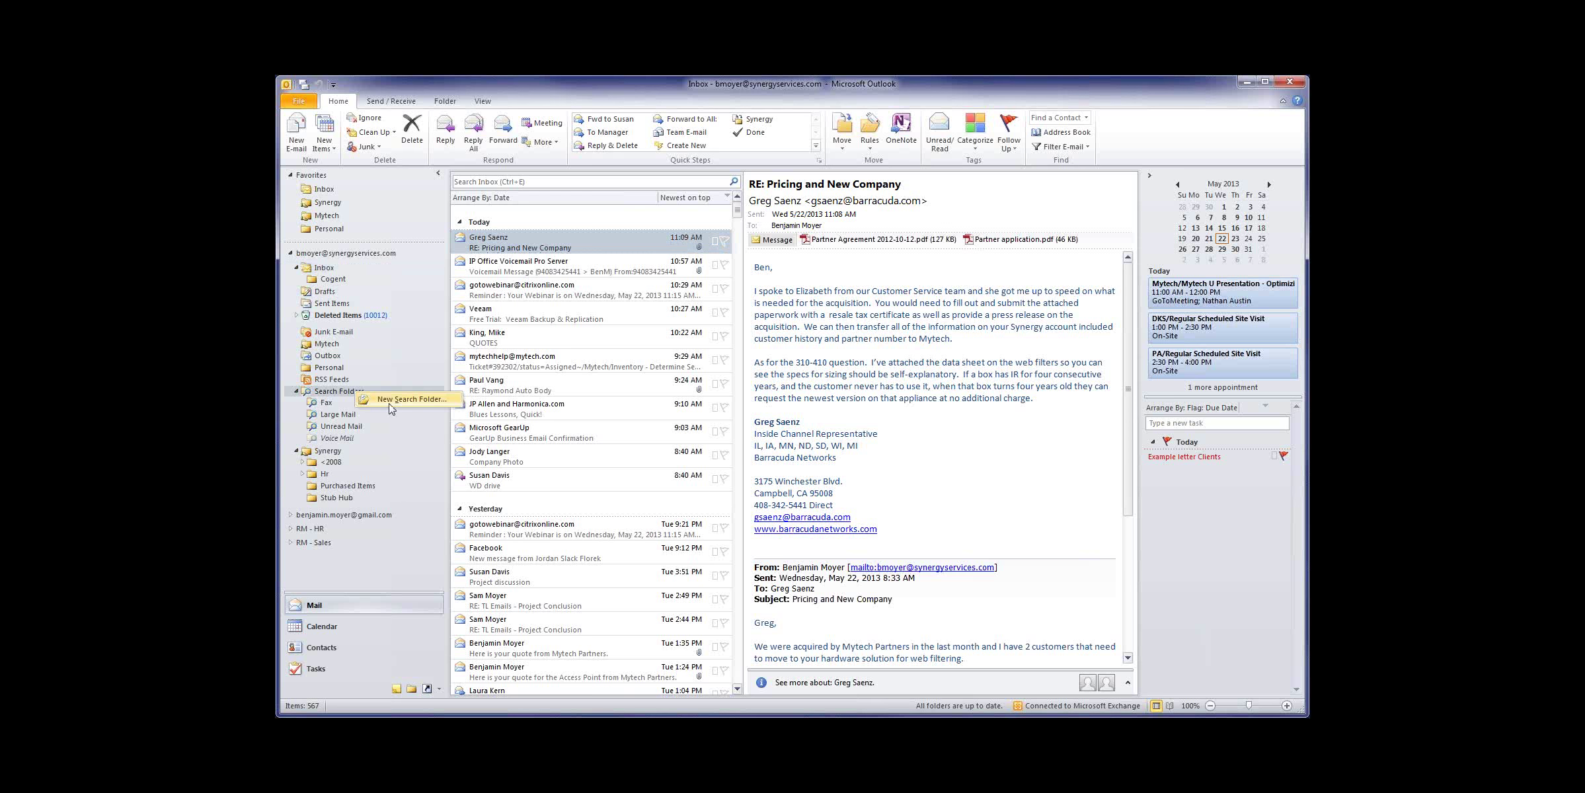
click(393, 407)
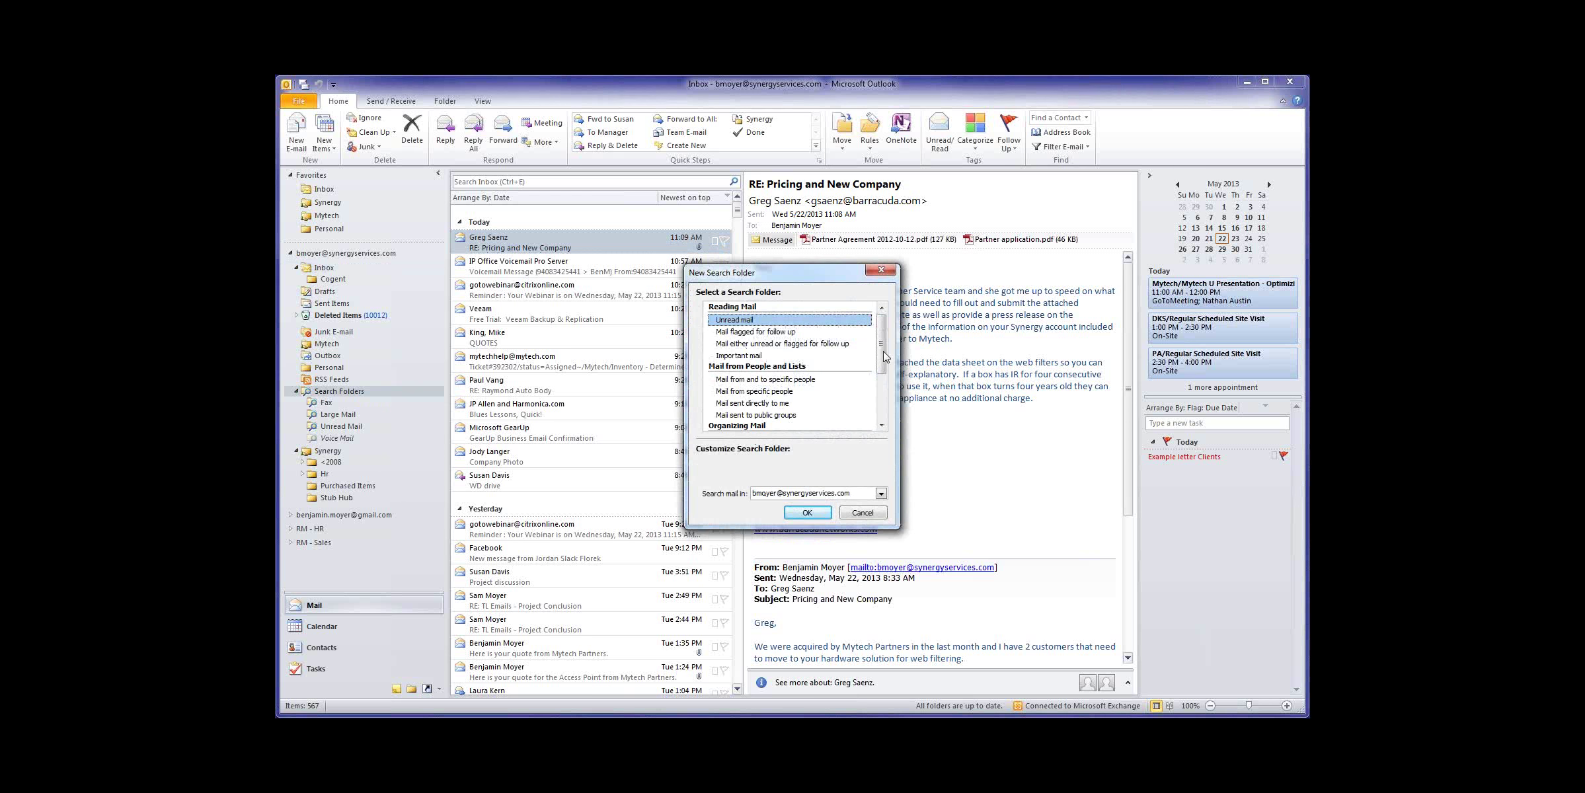
Step: Choose a custom Search Folder and name it after the contact
drag(882, 344, 881, 397)
click(770, 416)
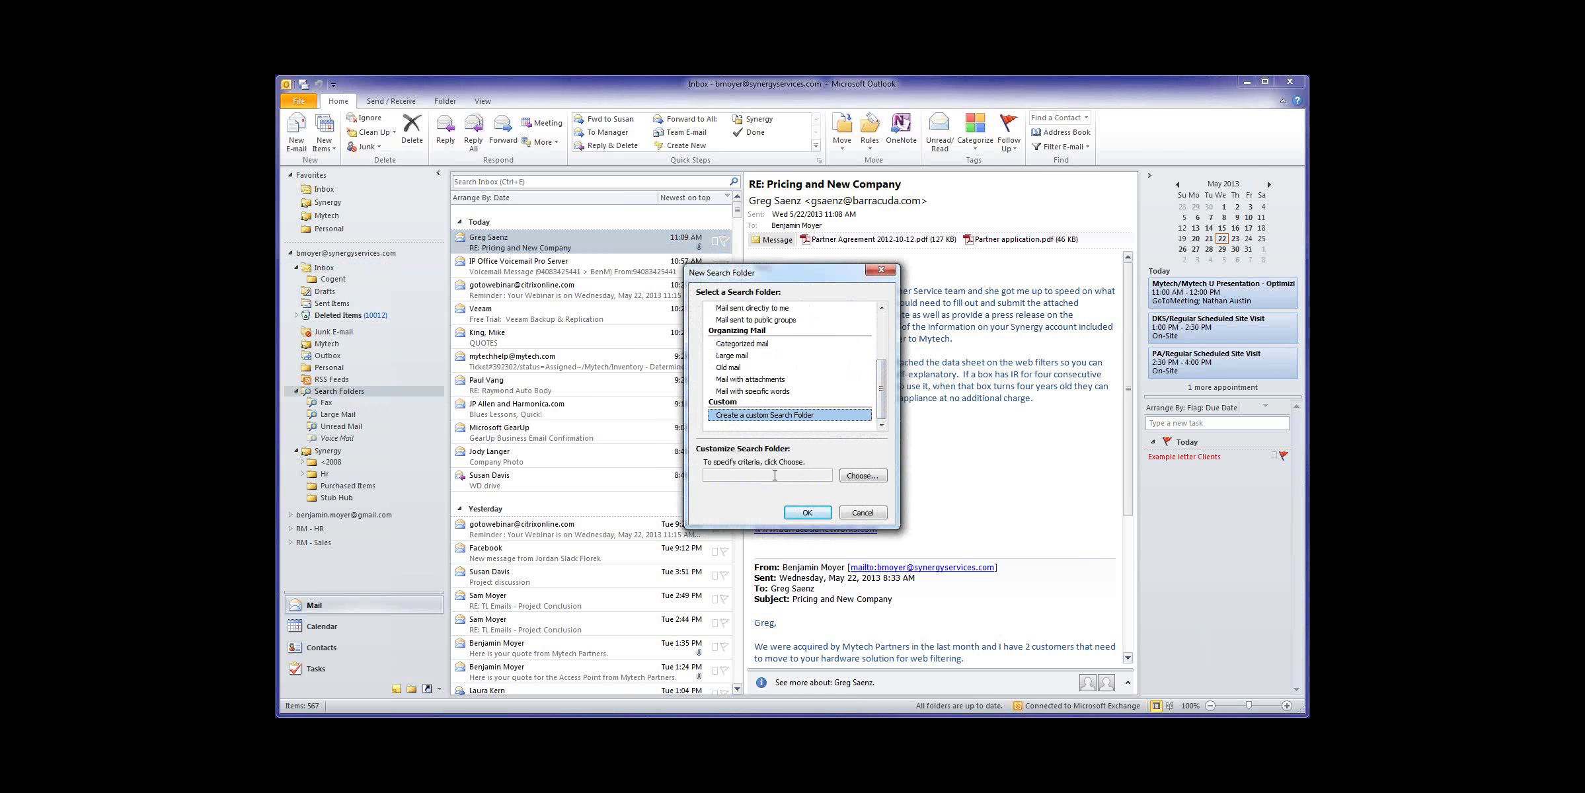
click(863, 476)
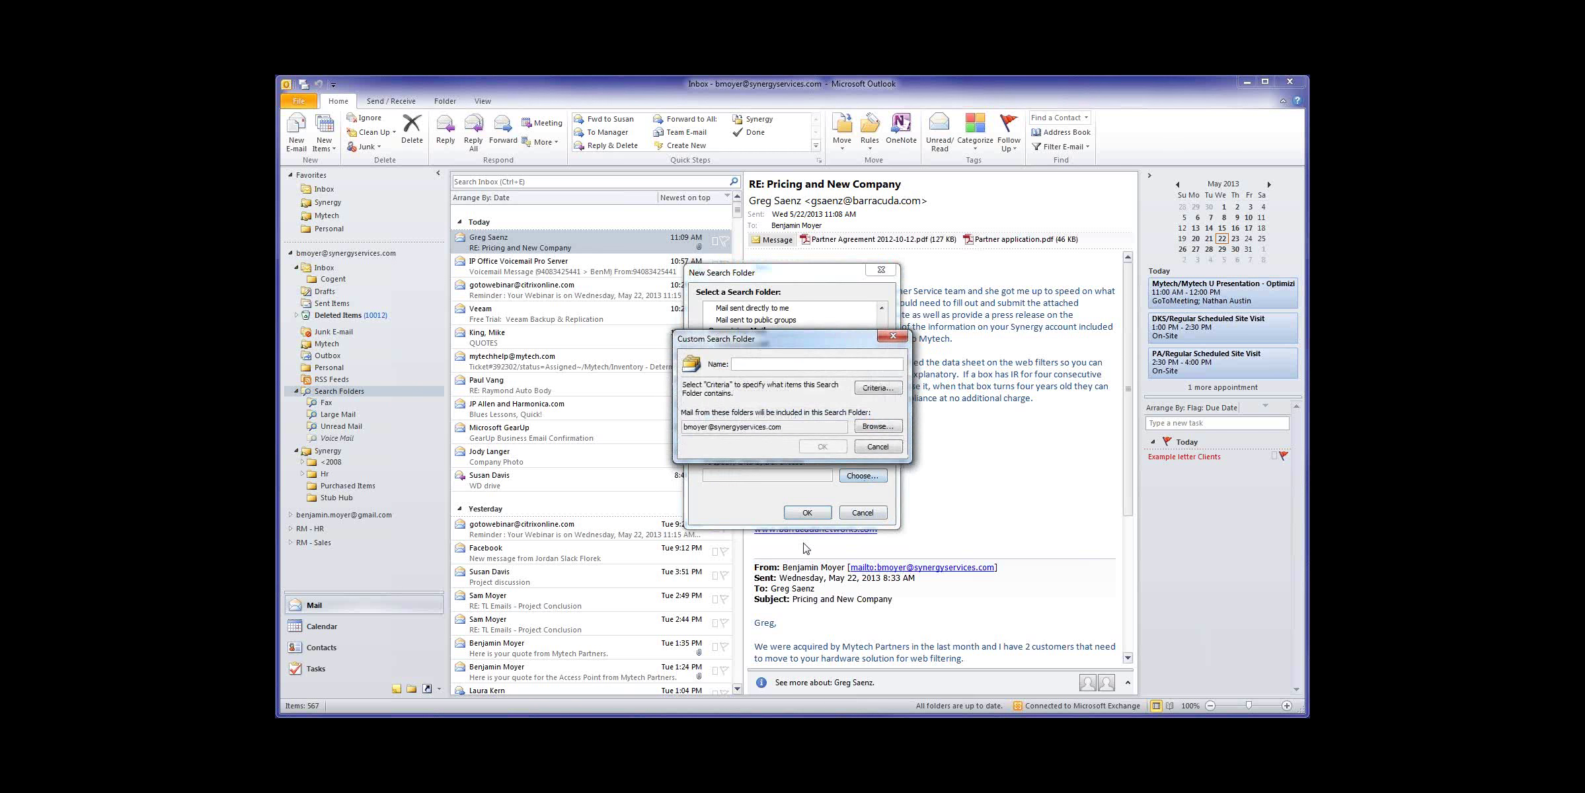
text(Jr)
Step: Set the criteria to messages from that contact and include the whole mailbox
click(870, 390)
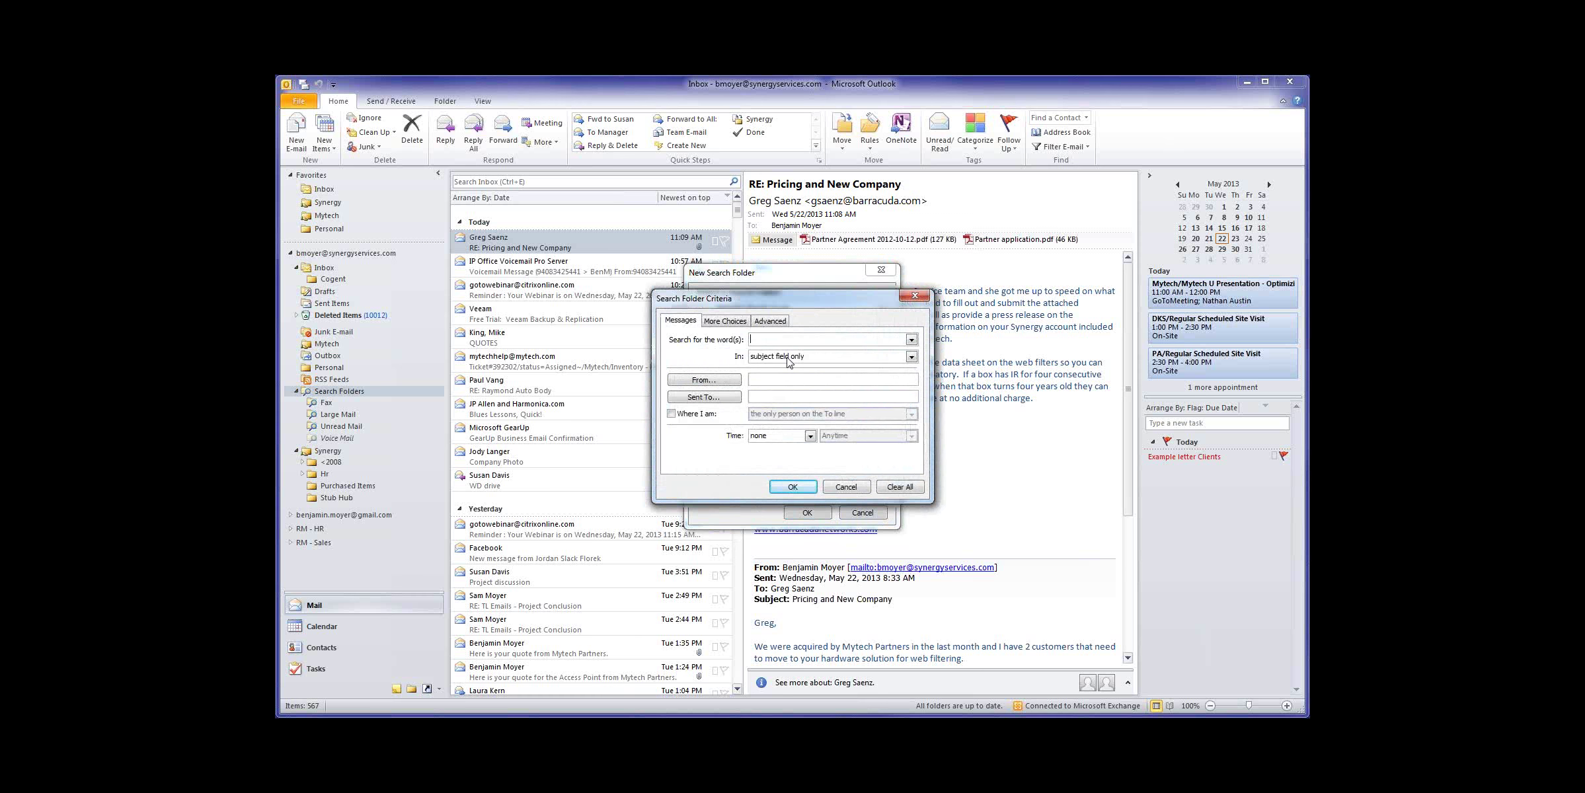
click(704, 380)
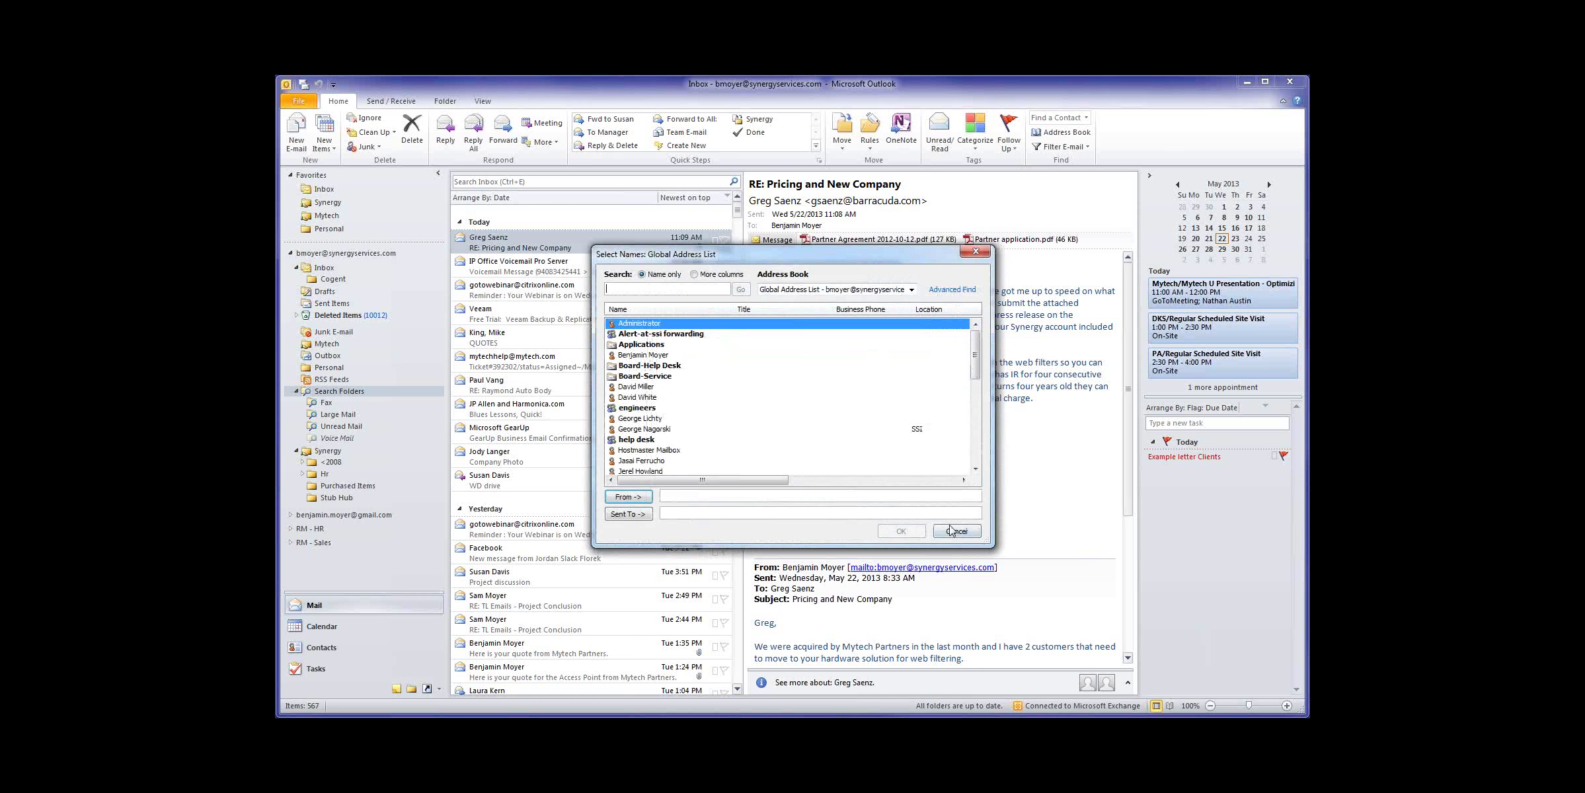
click(963, 529)
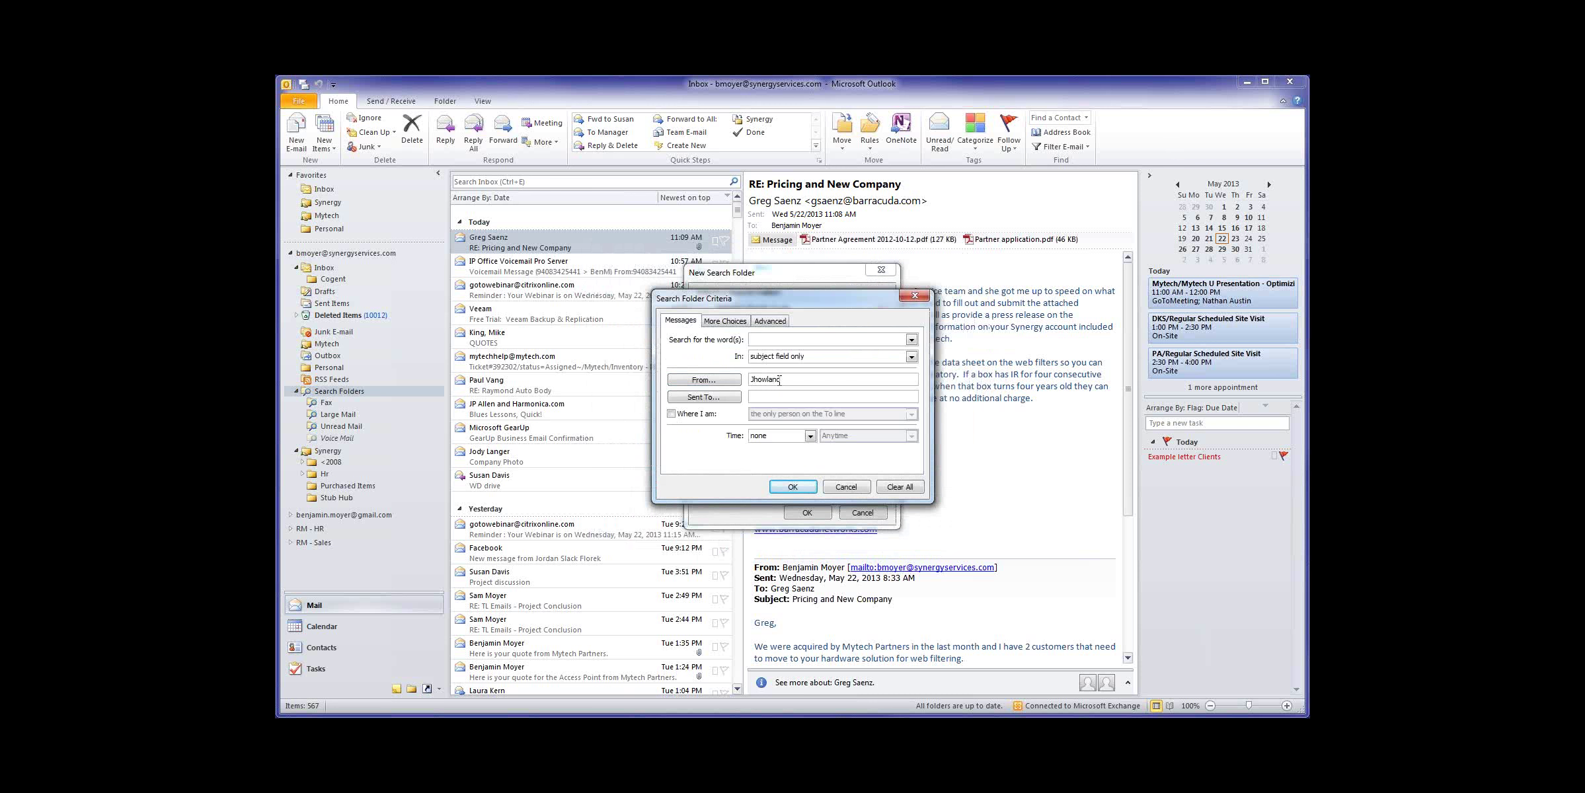
click(799, 489)
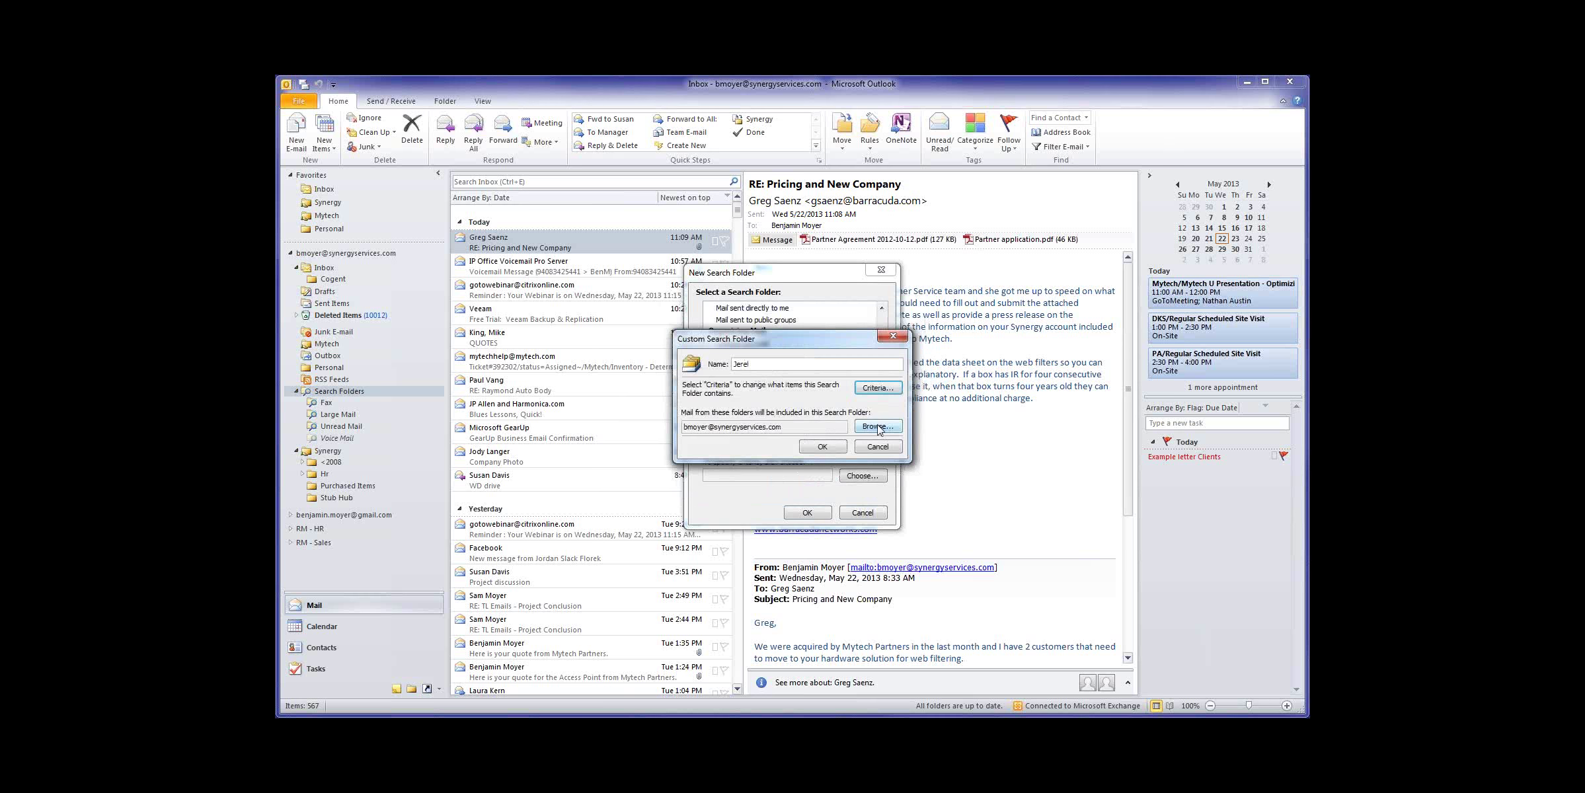
click(859, 427)
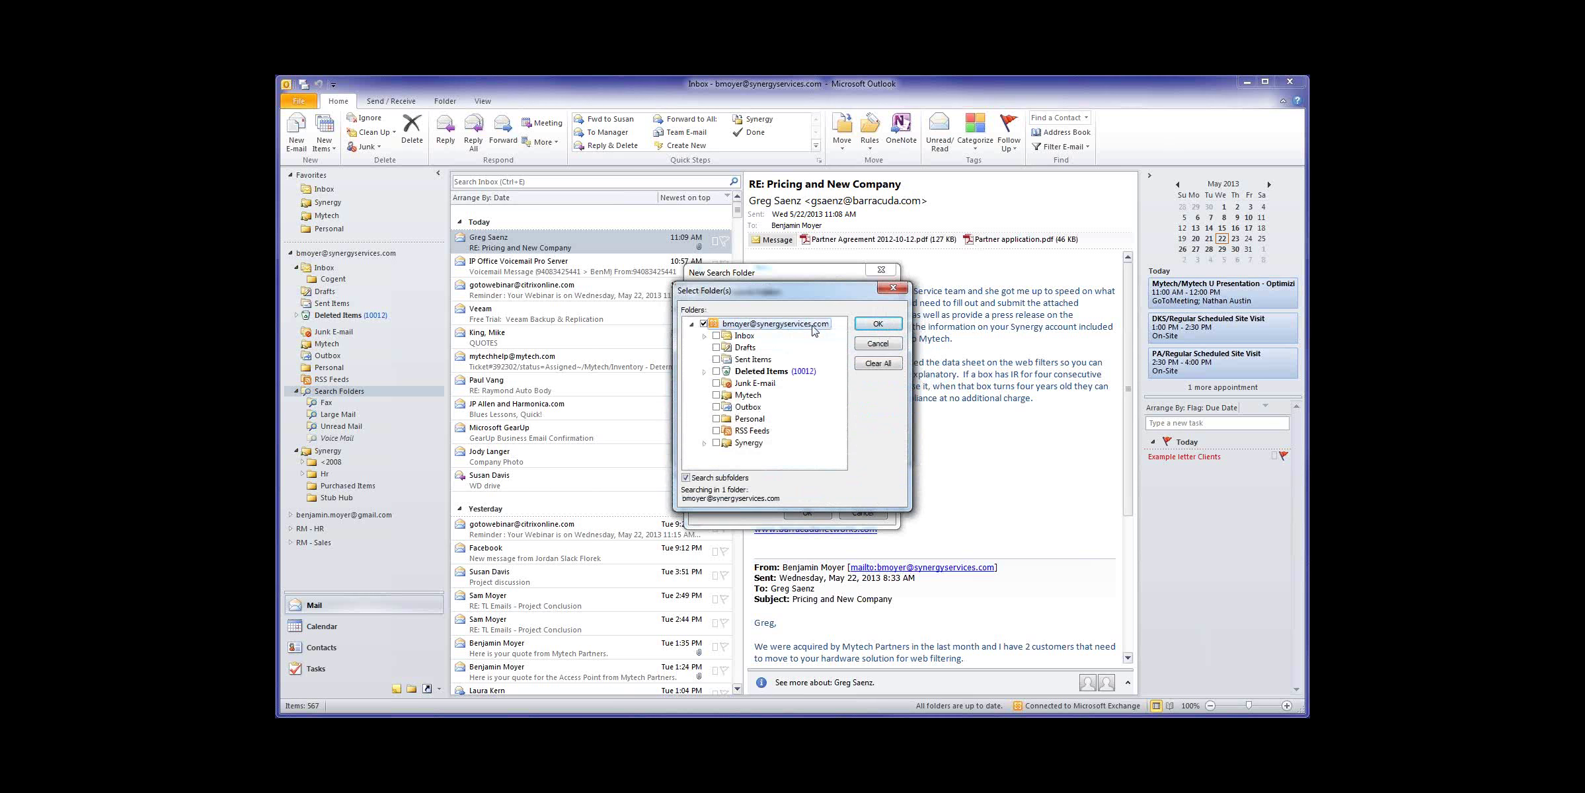
click(878, 323)
click(823, 448)
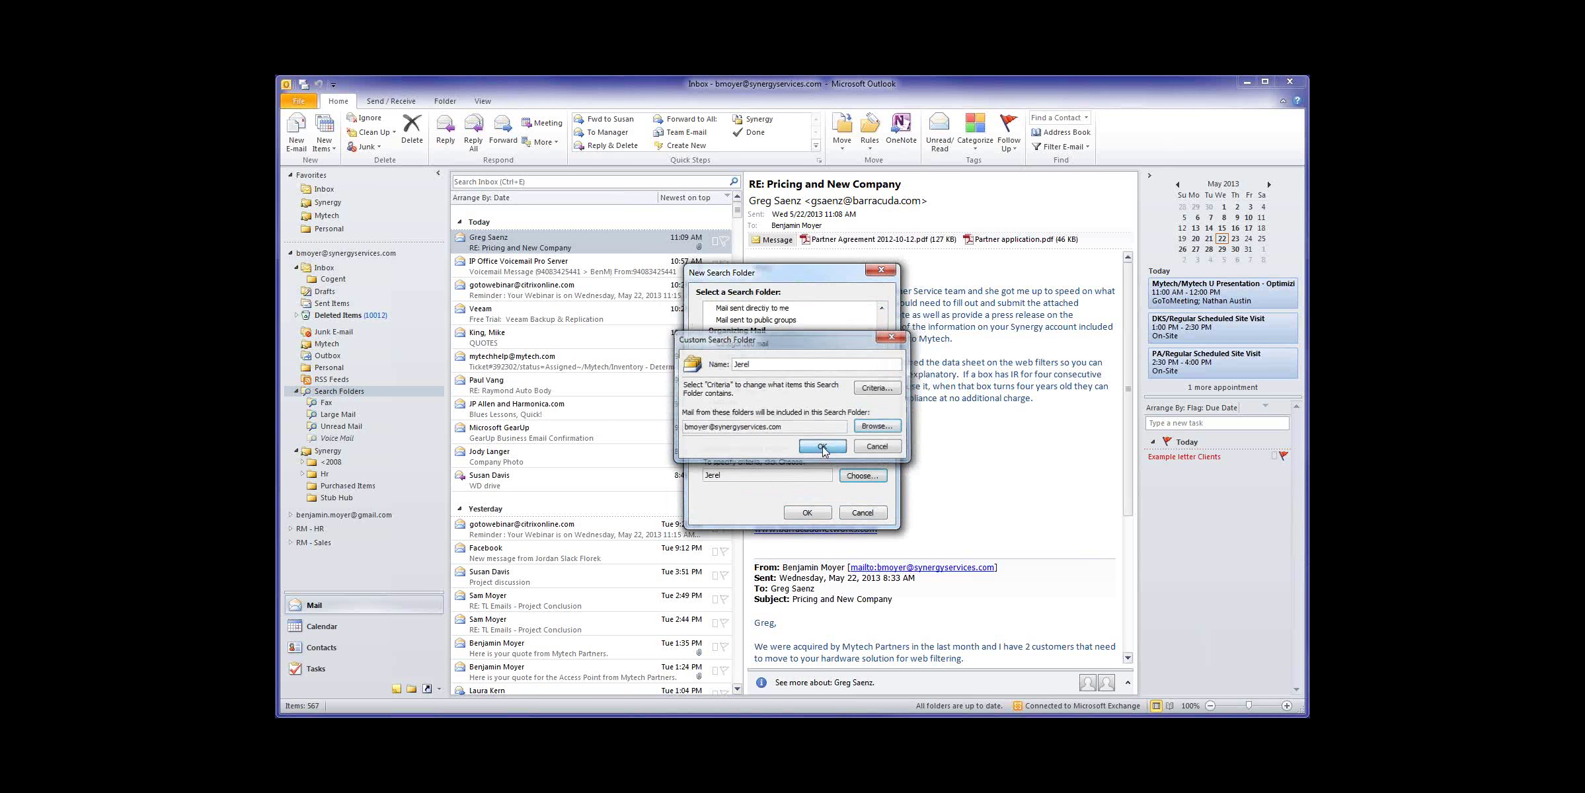
Step: Create the contact's search folder and arrange its messages by Date
click(817, 513)
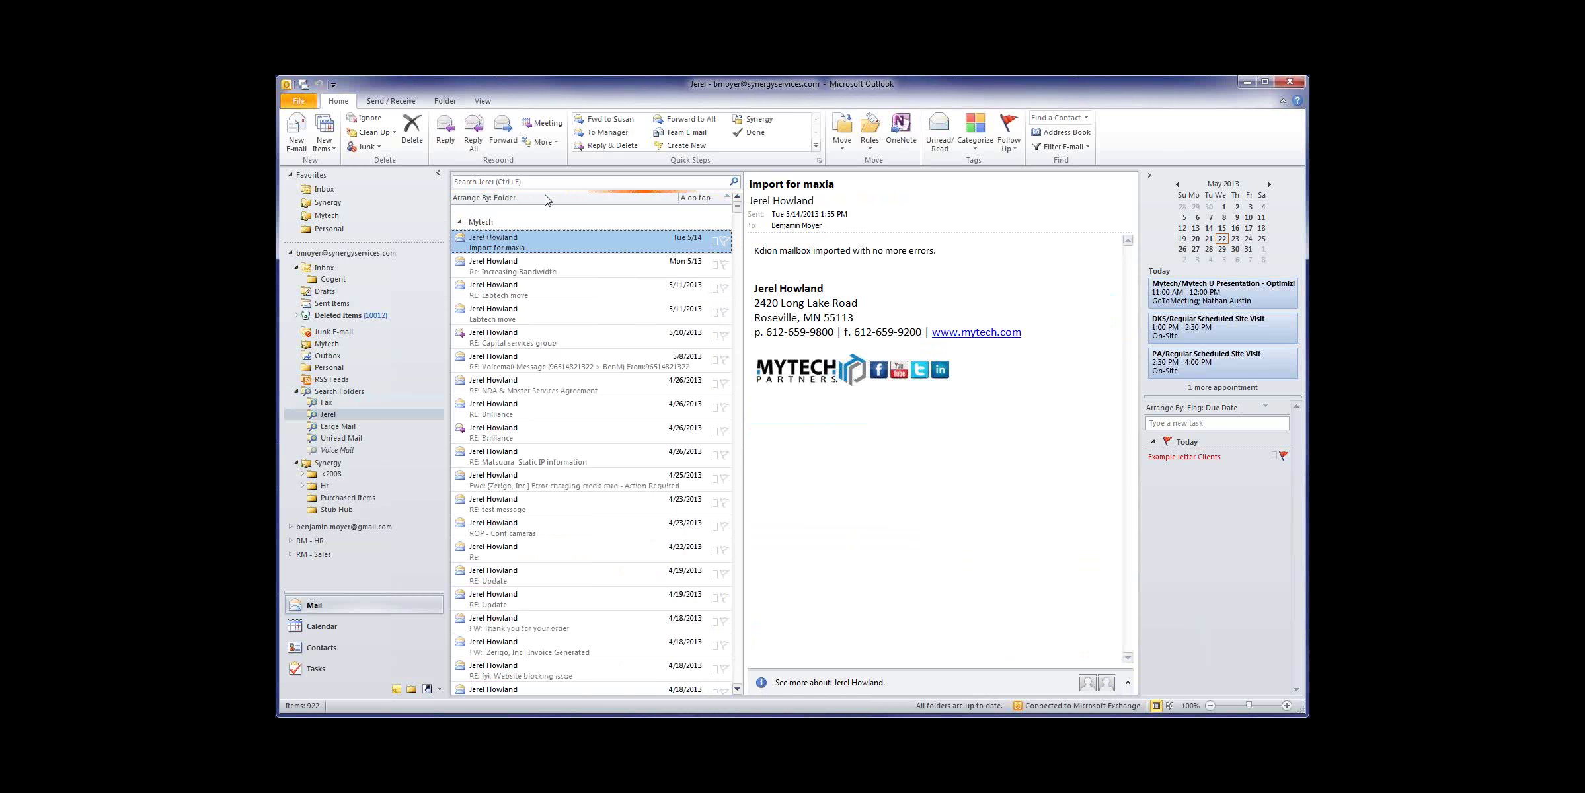
click(521, 200)
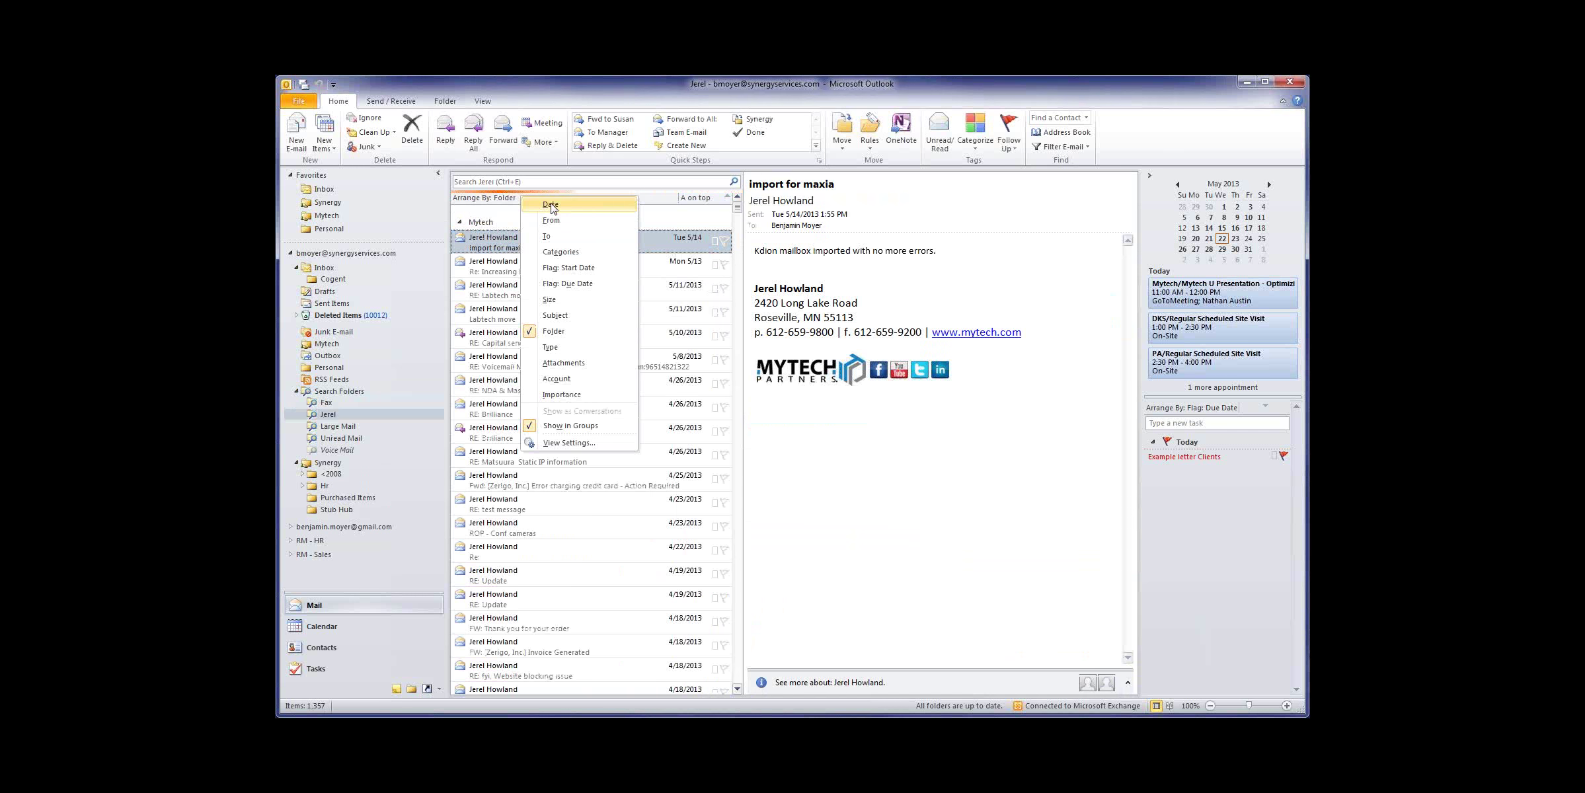
click(551, 204)
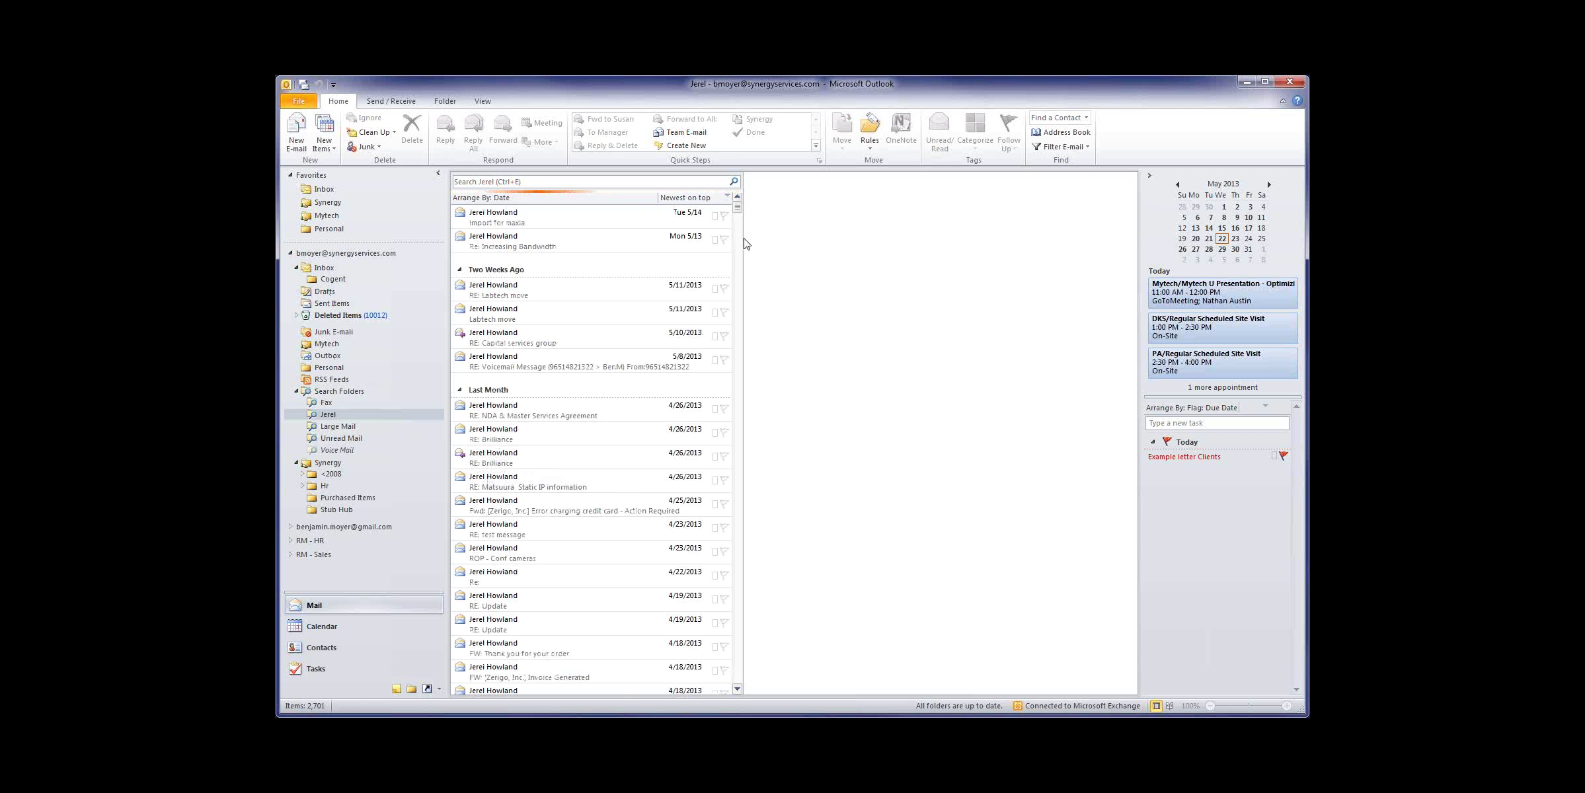
Step: Widen the message list into multiple columns and scroll through the messages
drag(743, 237, 979, 241)
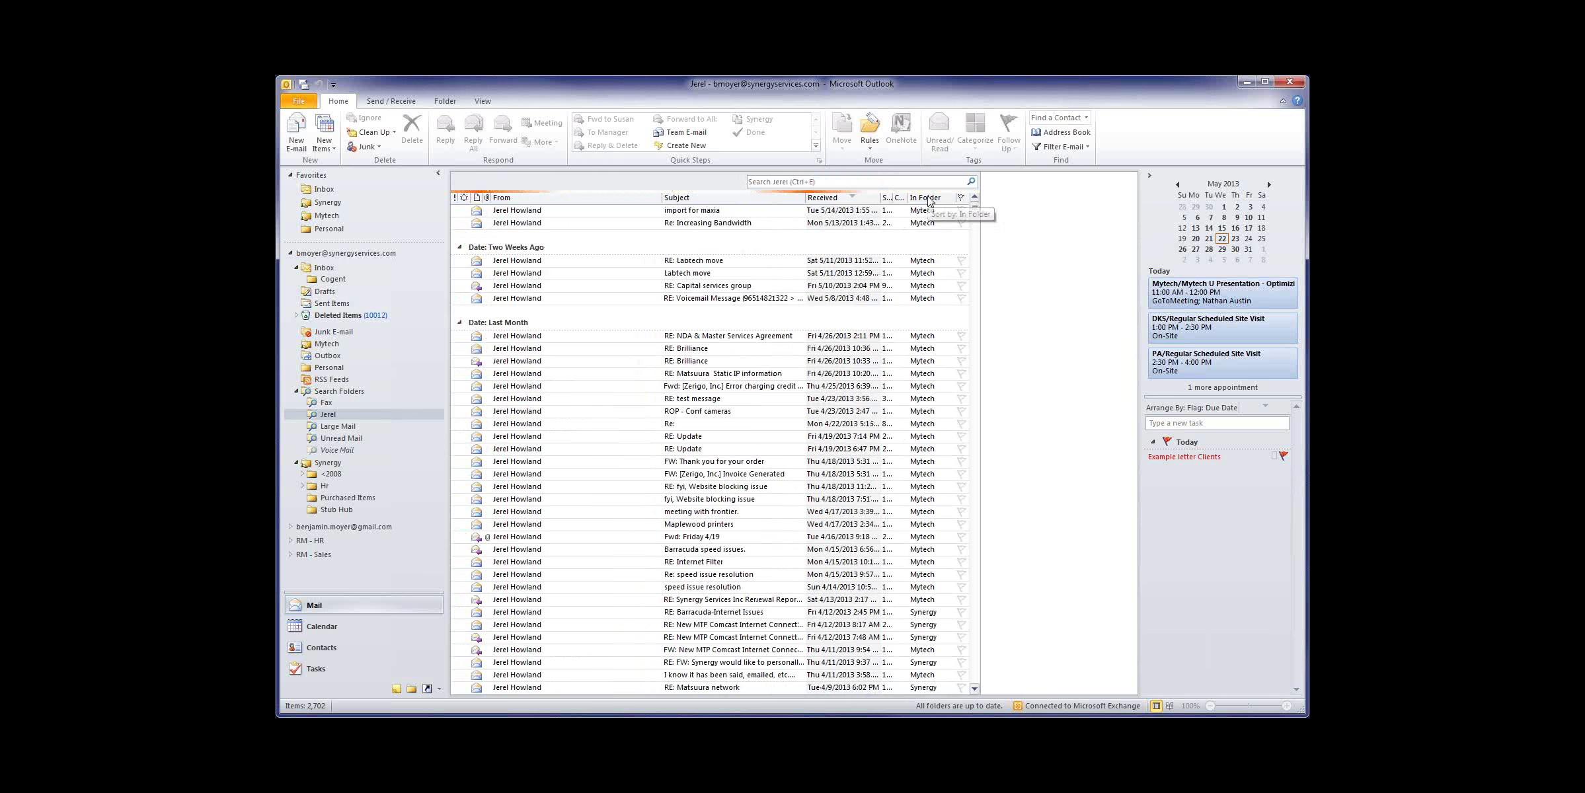
click(973, 316)
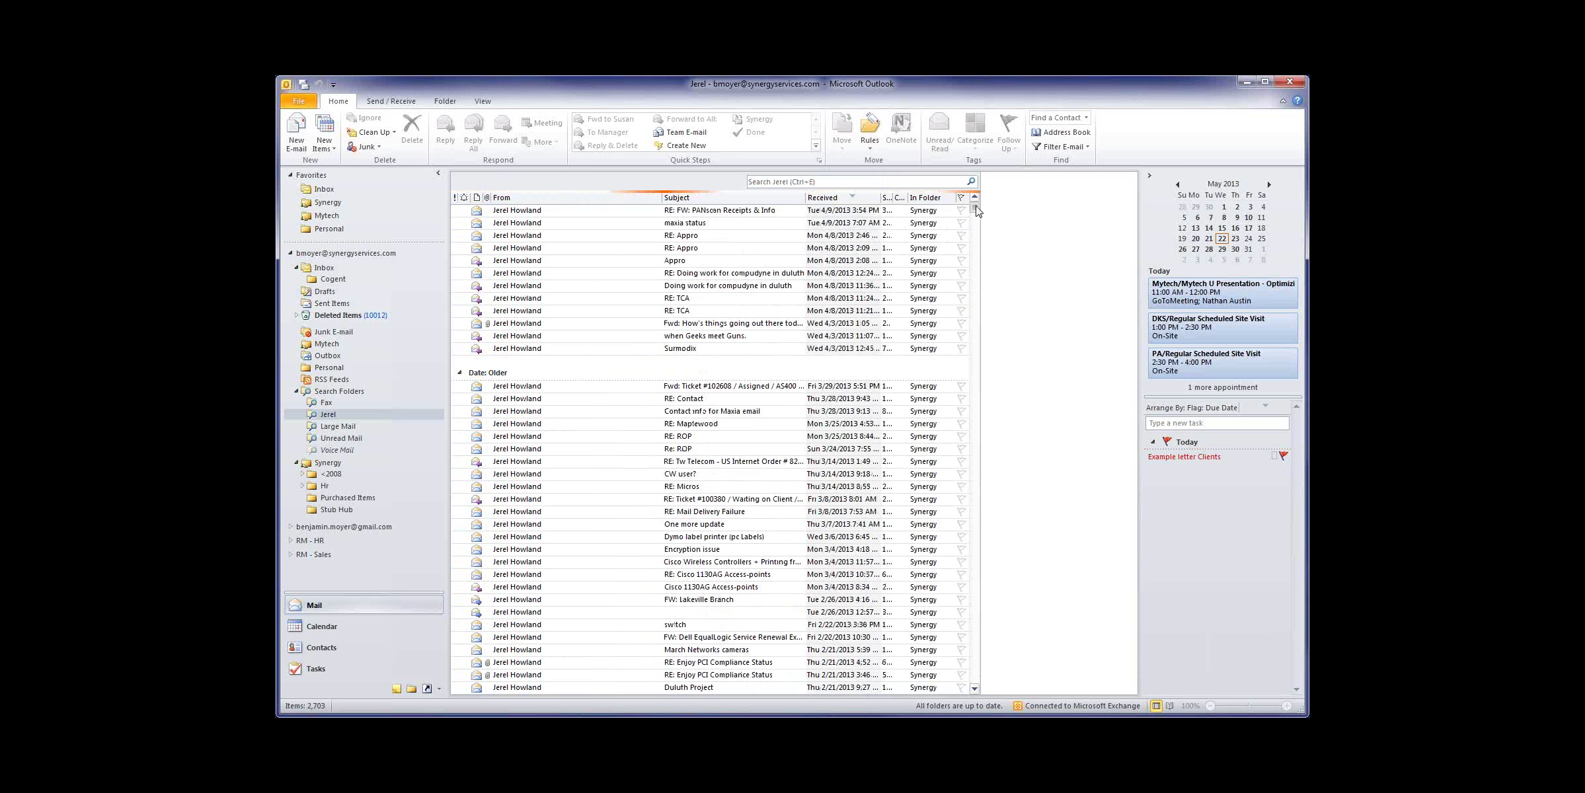
scroll(976, 265, up, 10)
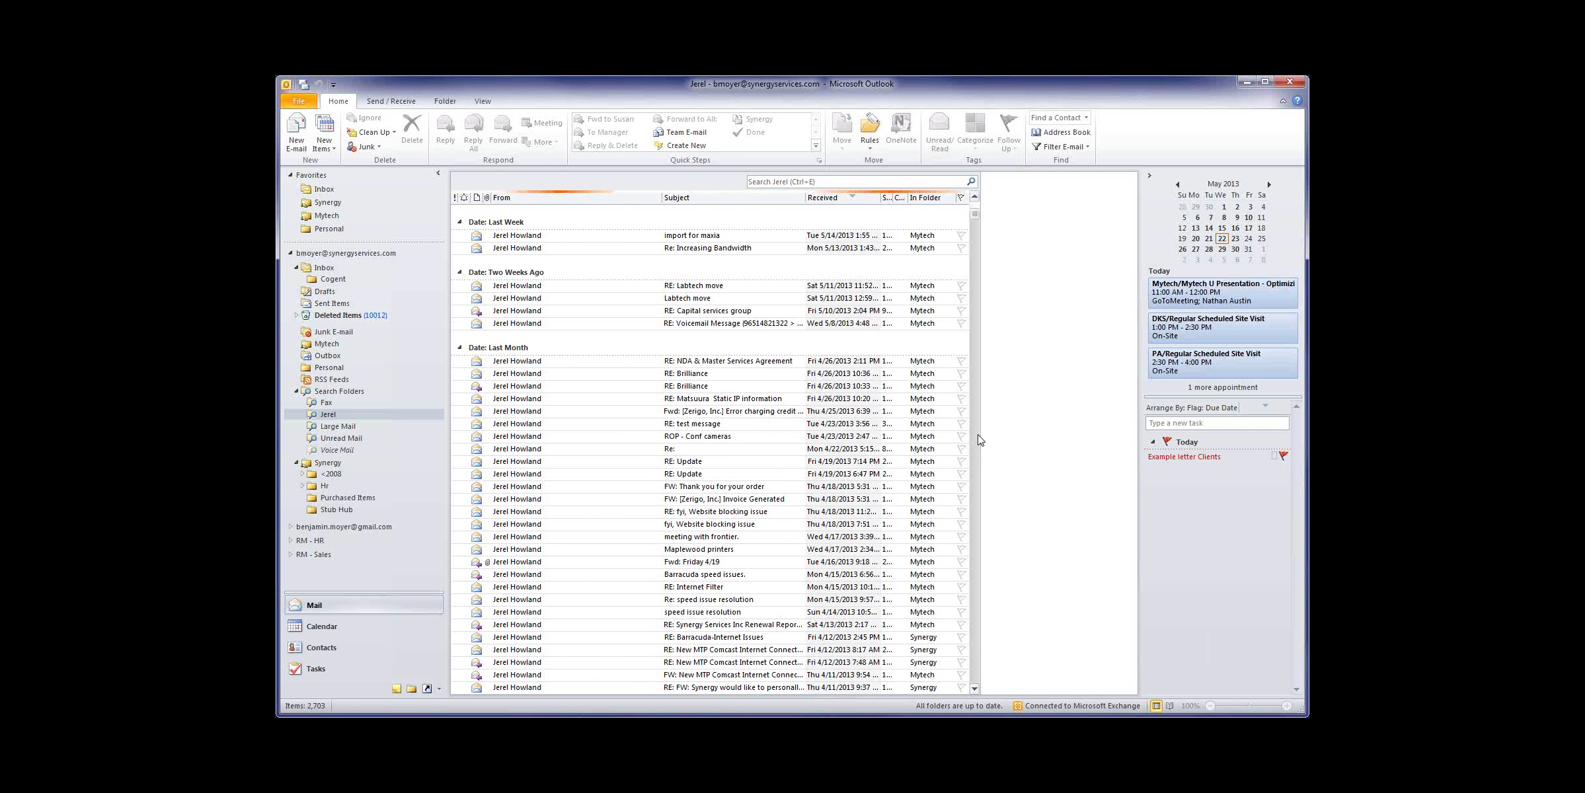
scroll(978, 436, down, 15)
scroll(977, 442, down, 15)
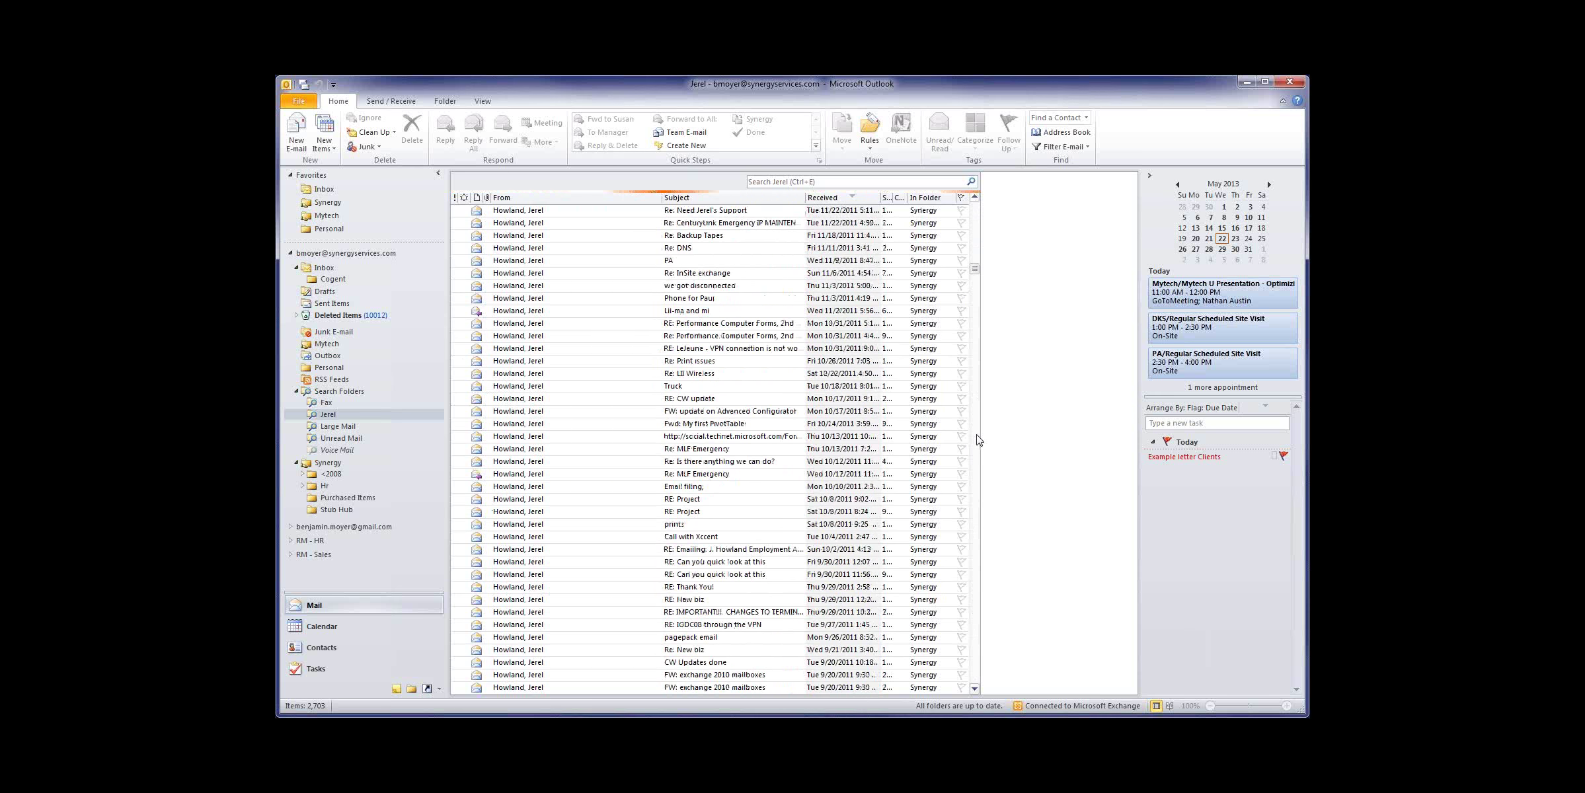
scroll(972, 447, down, 15)
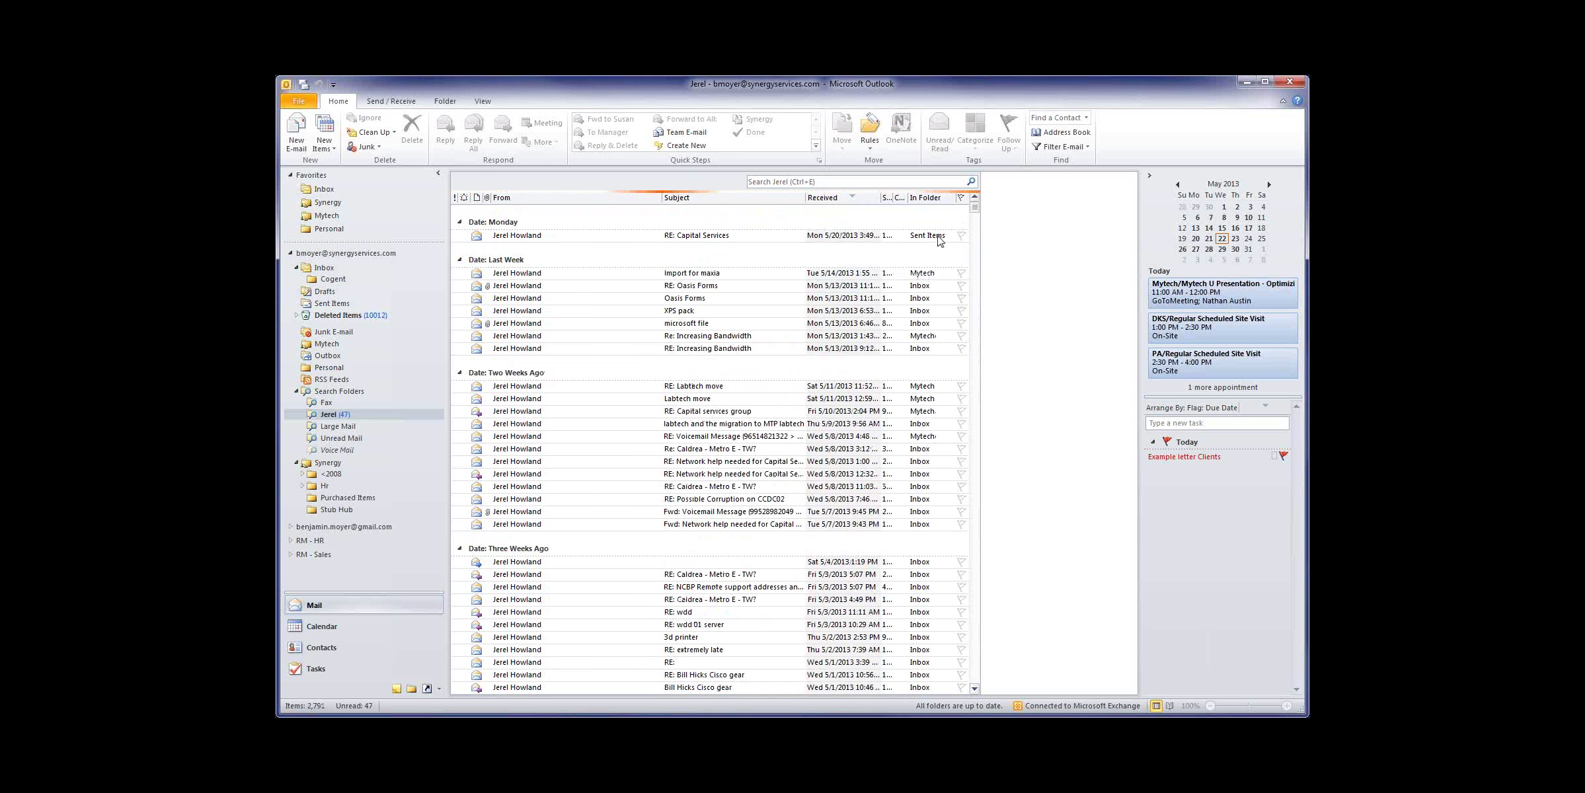
Step: Preview the RE: Capital Services and meeting-response messages, then delete the Sat 5/4 message
click(900, 236)
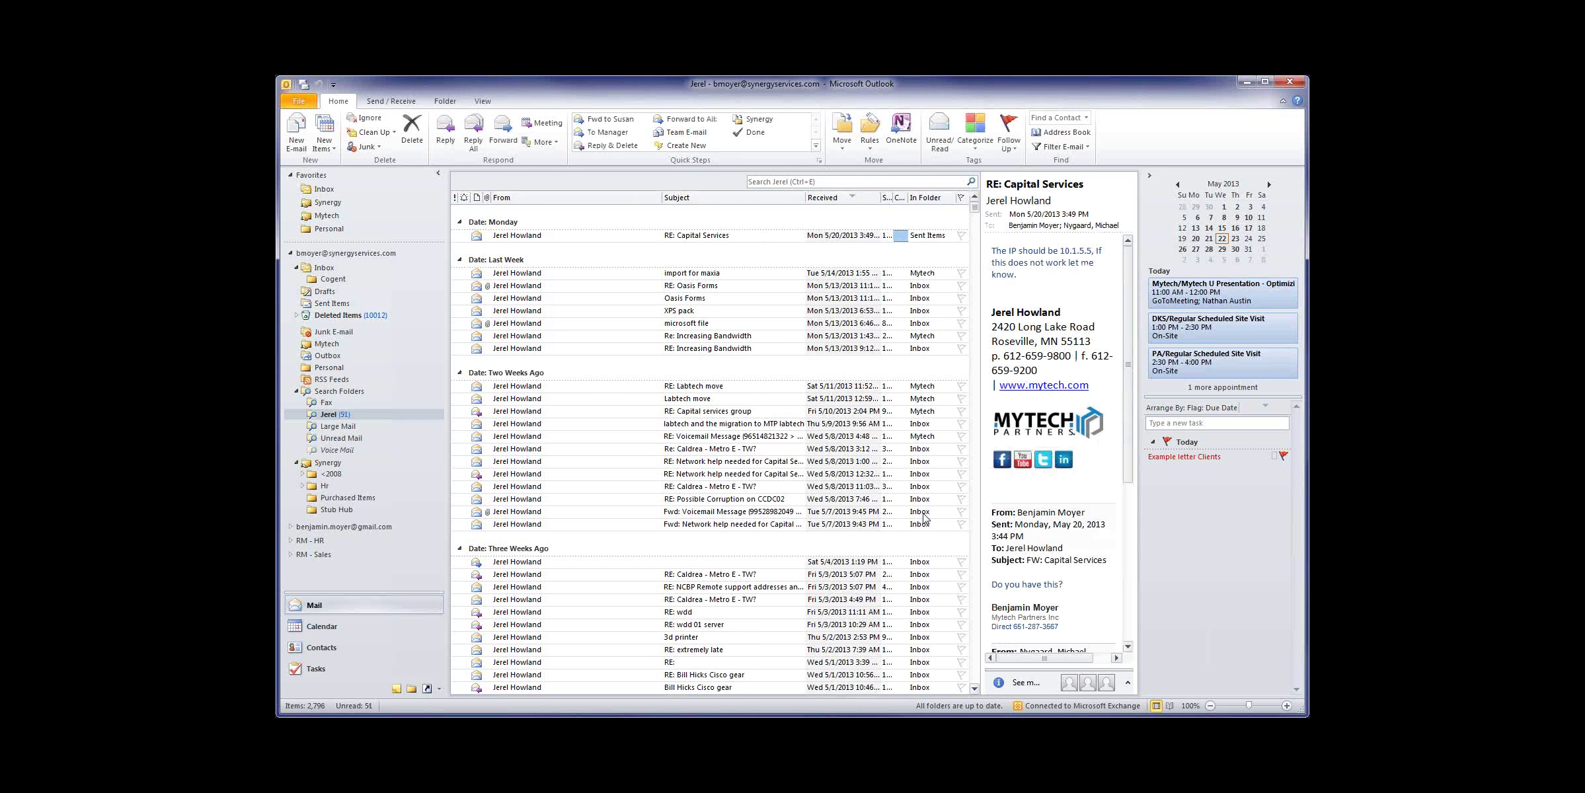
scroll(913, 606, down, 8)
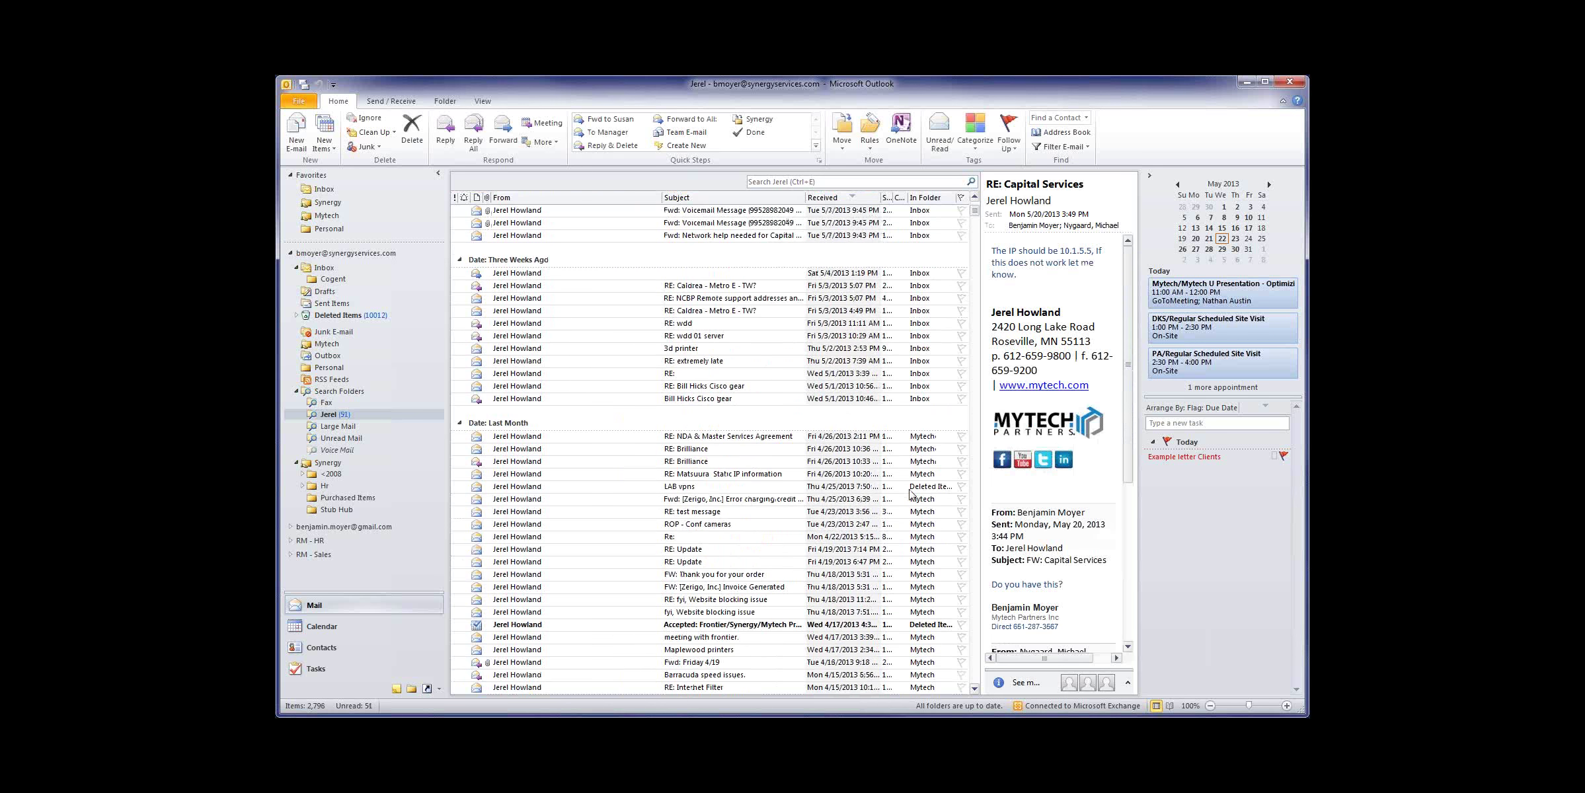
click(755, 612)
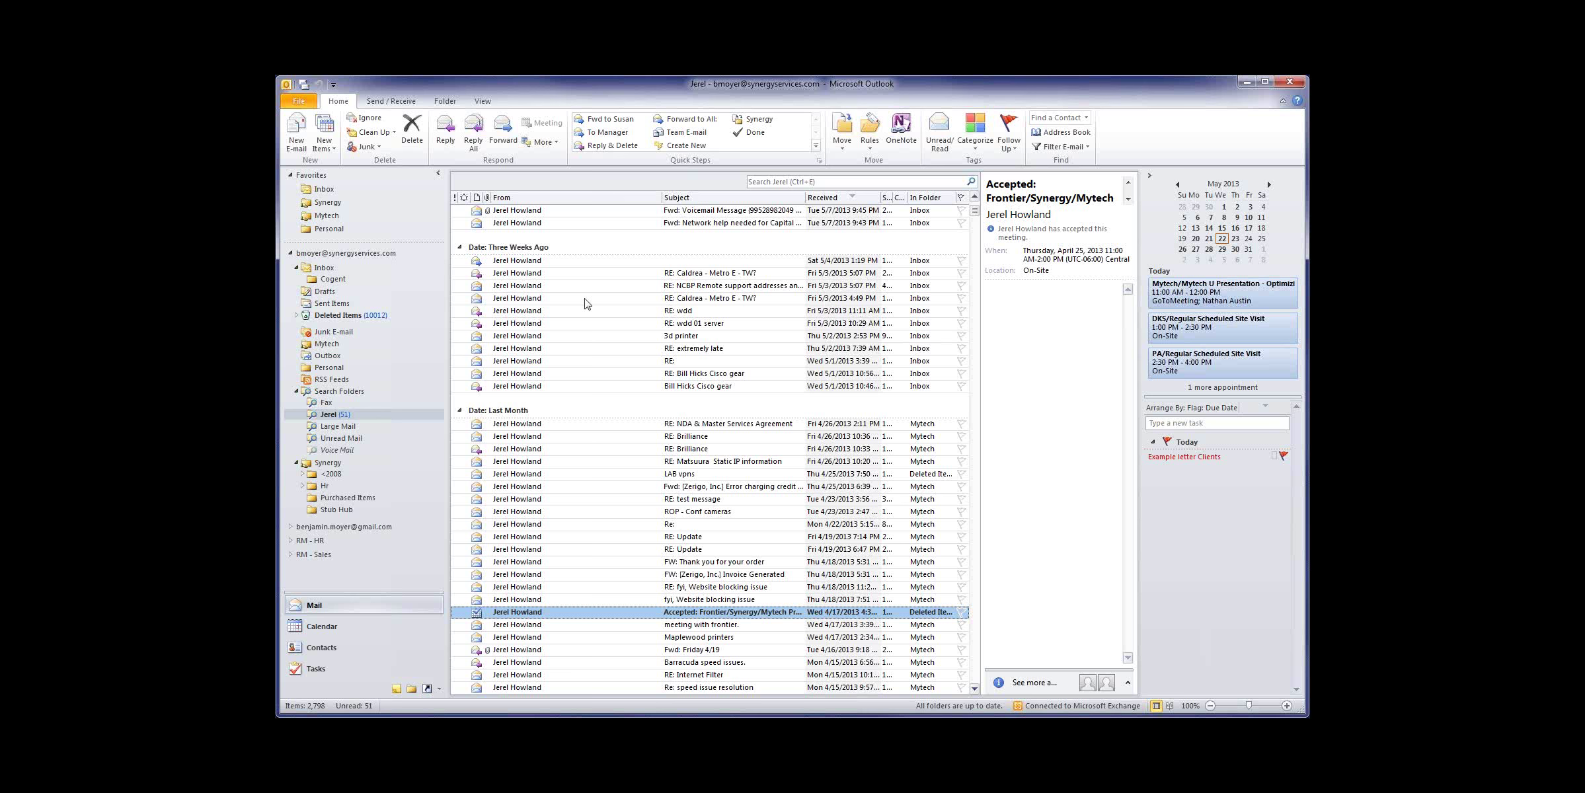
click(531, 262)
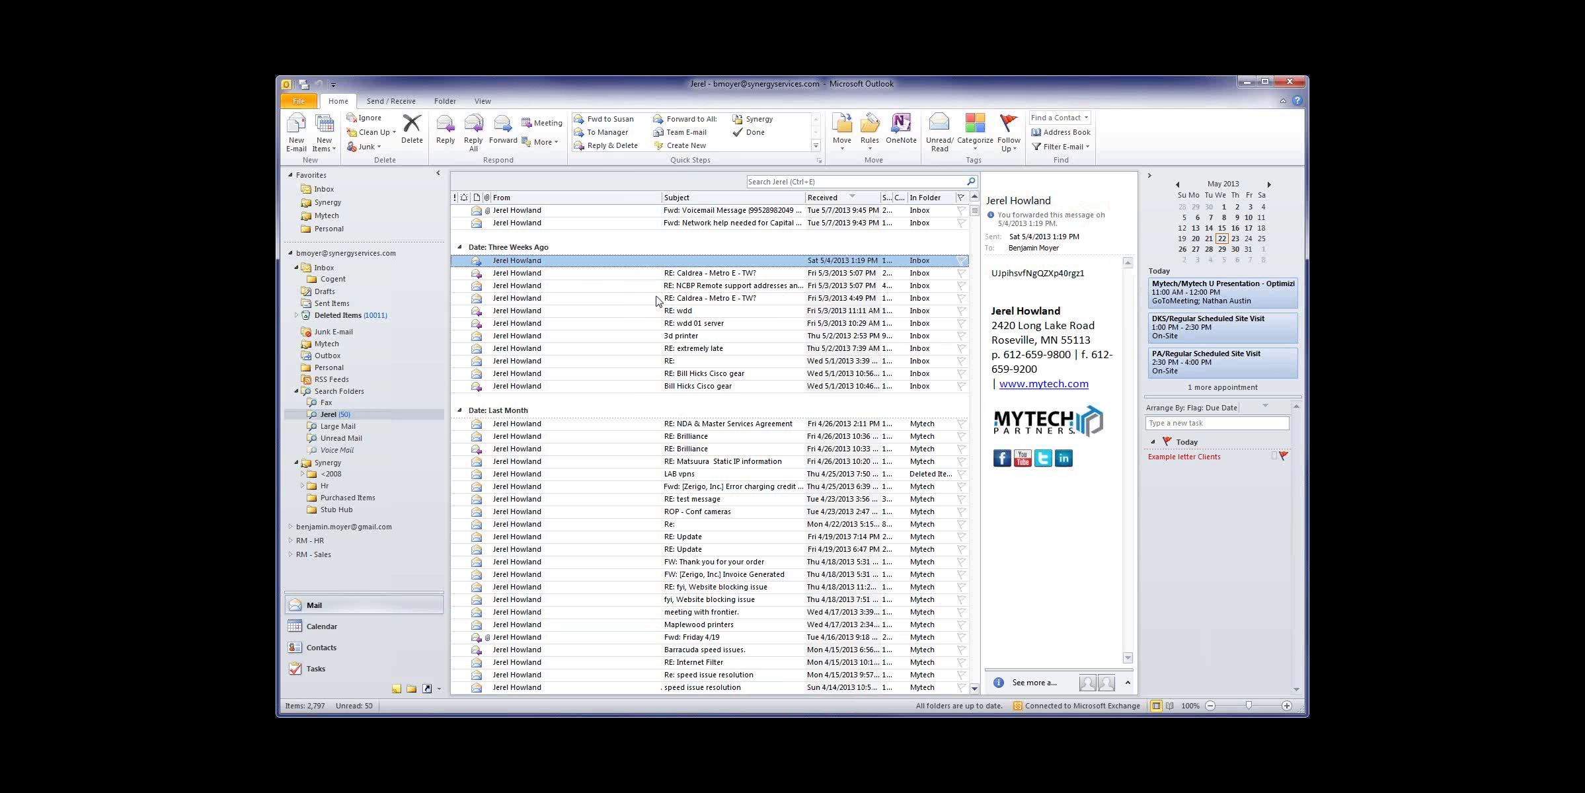
key(Delete)
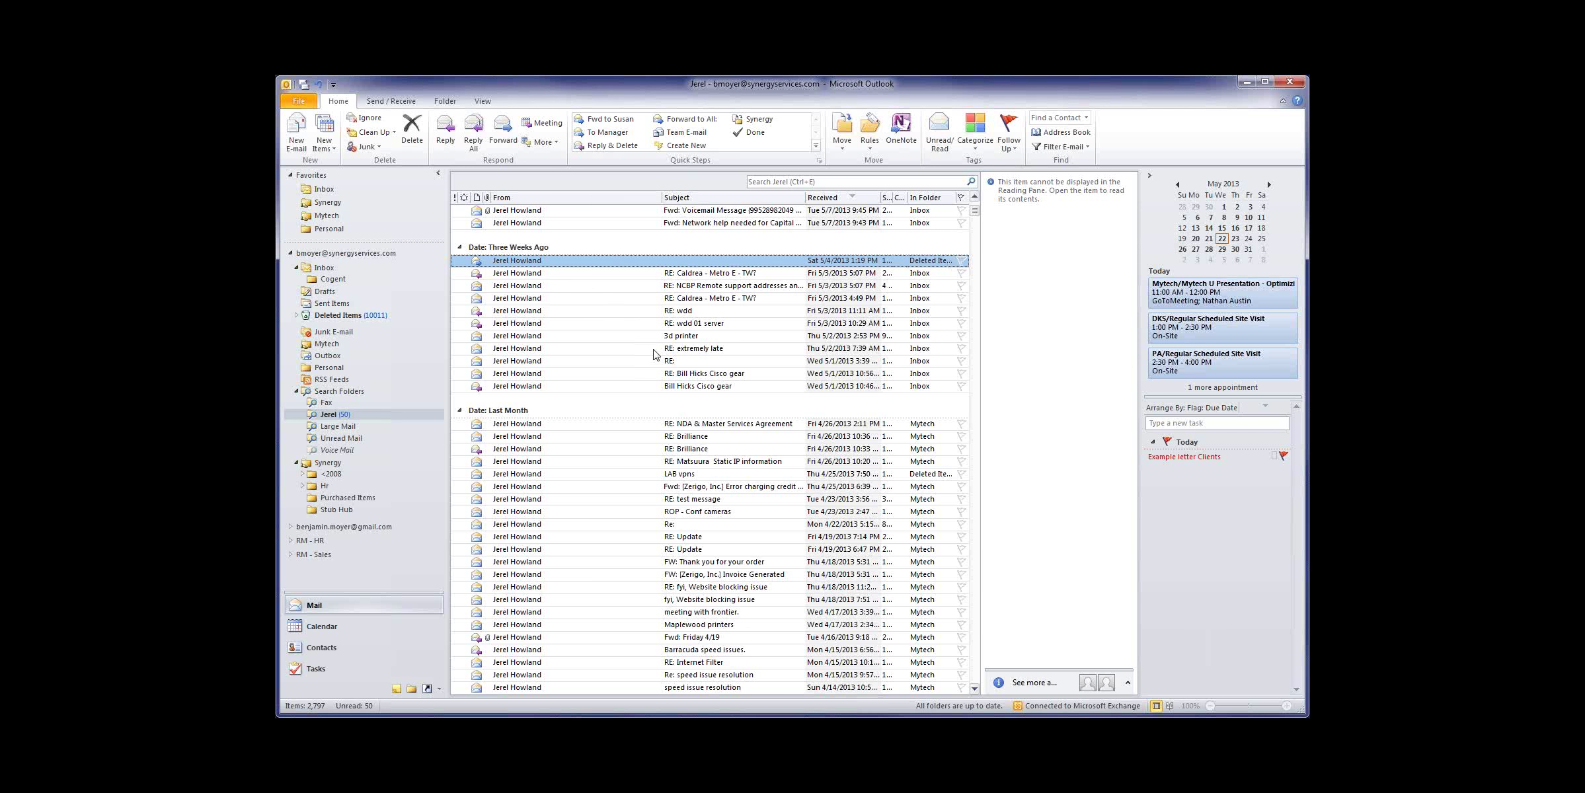
scroll(654, 357, up, 6)
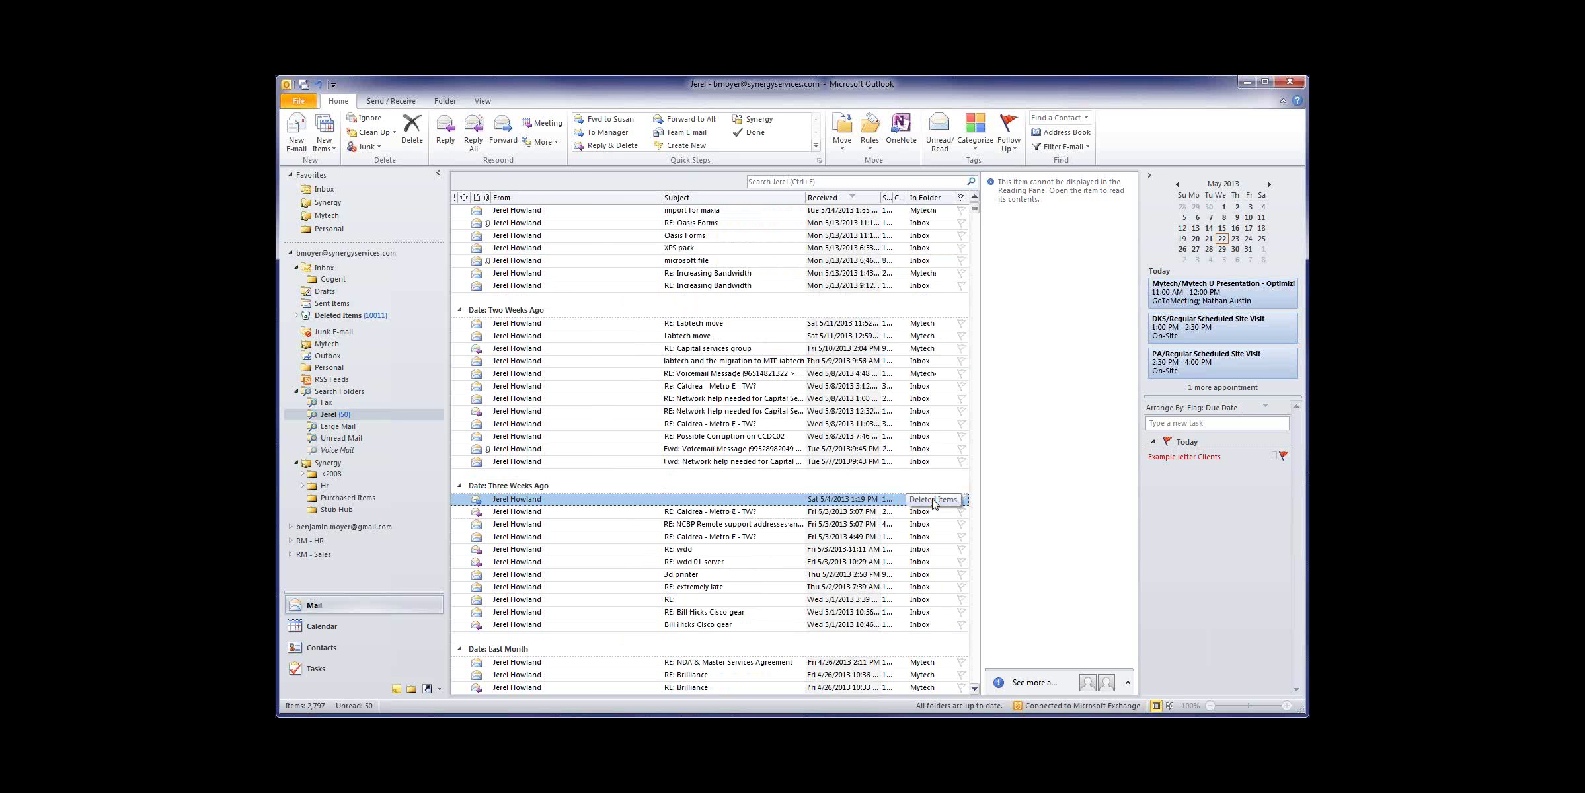
Step: Cancel a first delete attempt and add the contact's search folder to Favorites
right_click(335, 416)
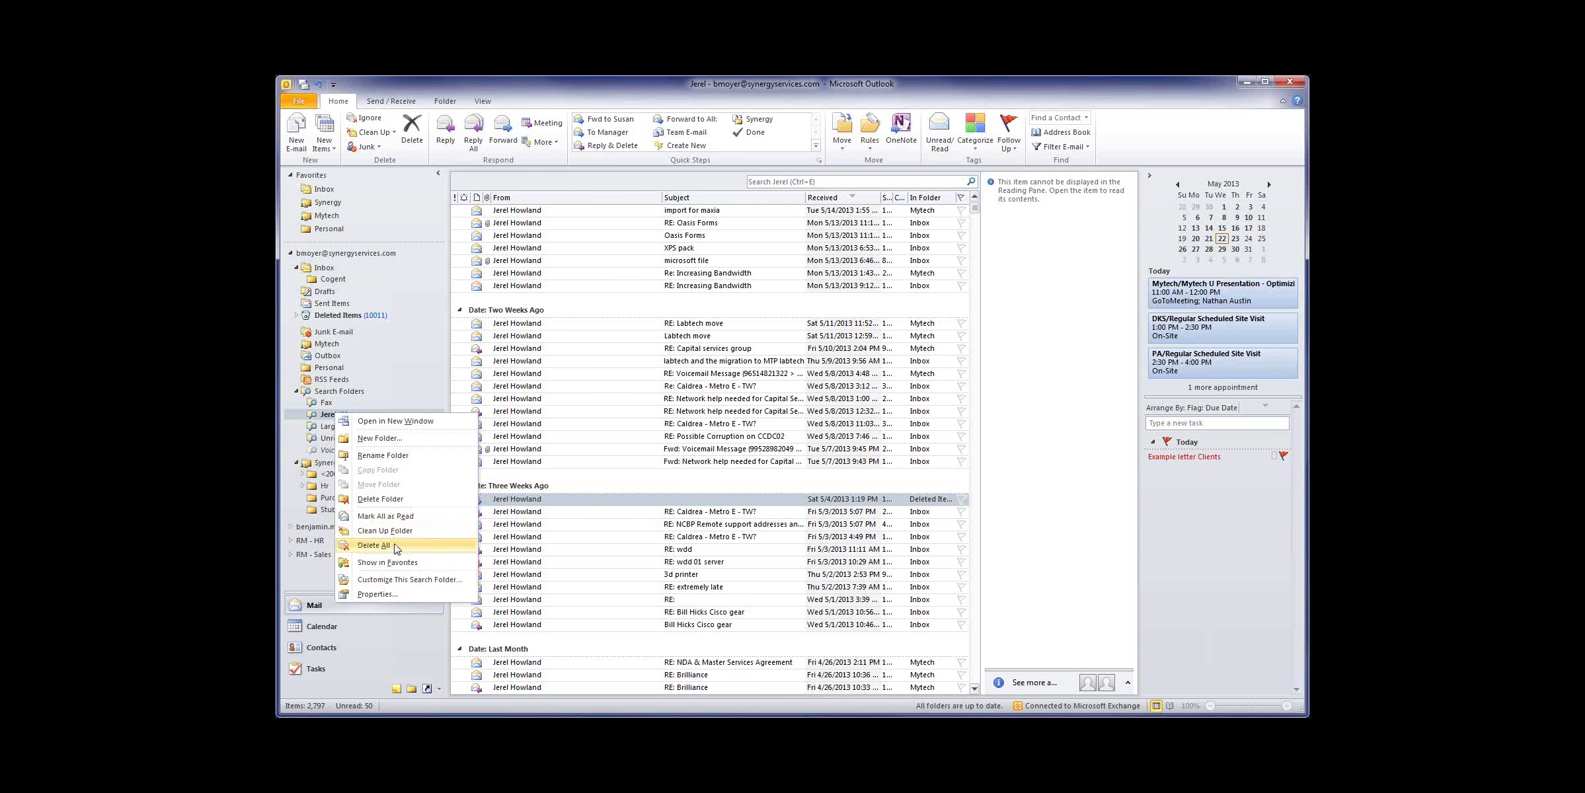
click(382, 499)
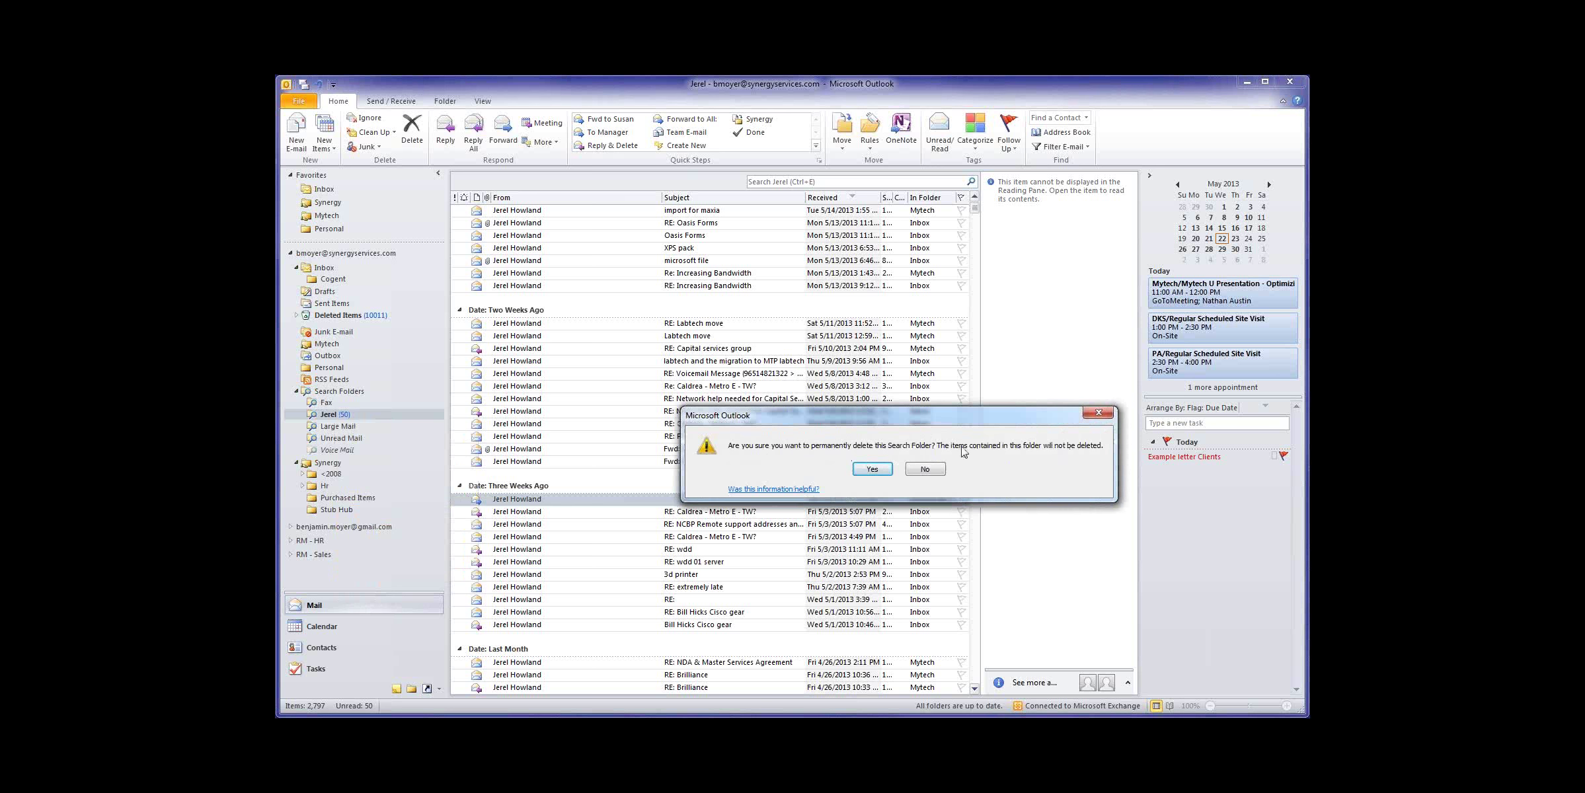
click(925, 469)
right_click(334, 417)
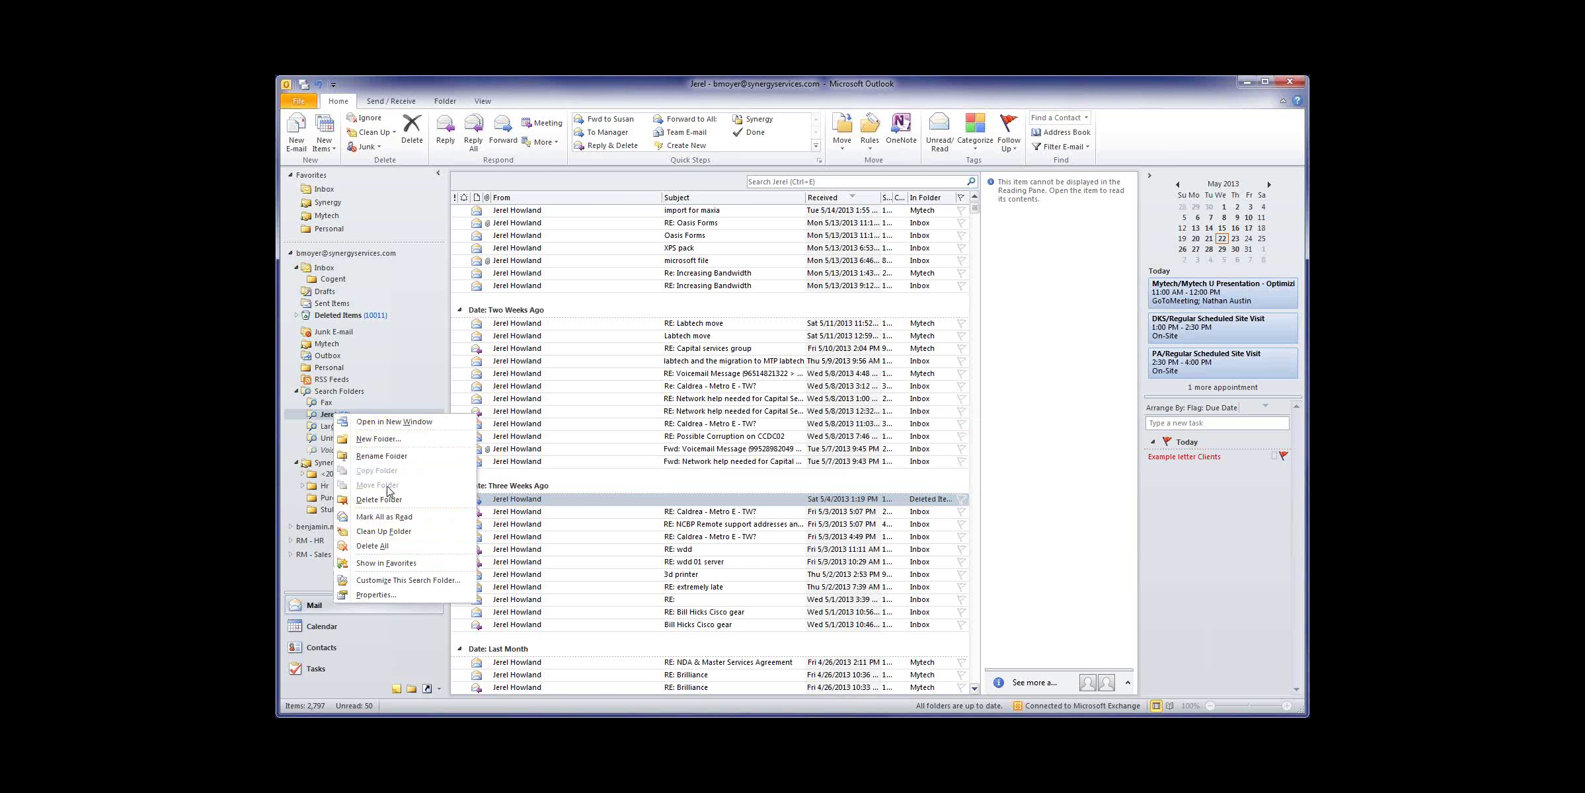
click(387, 564)
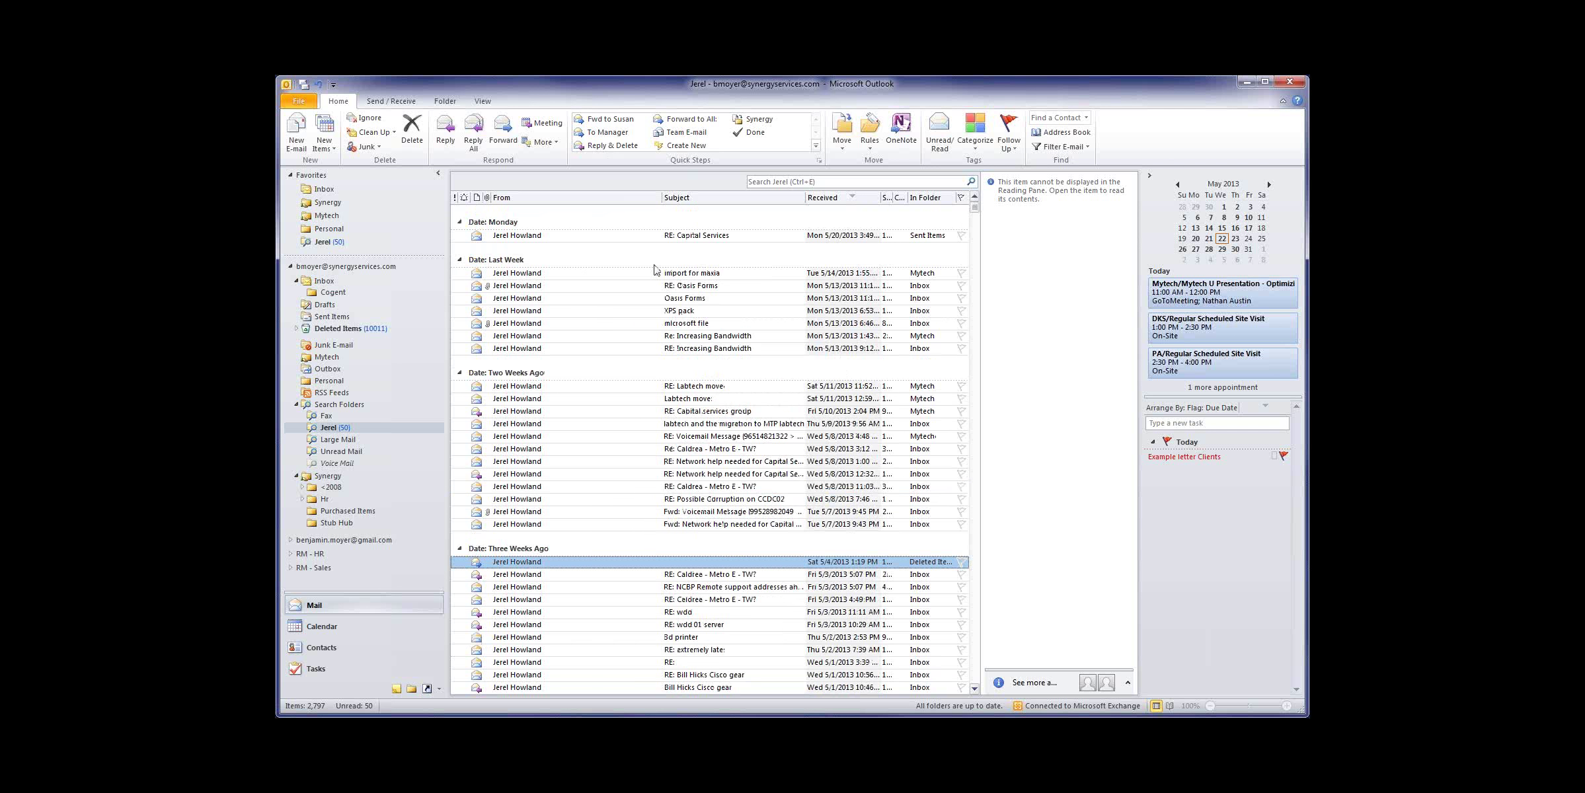
Step: Permanently delete the contact's search folder from Favorites, confirming with Yes
click(323, 190)
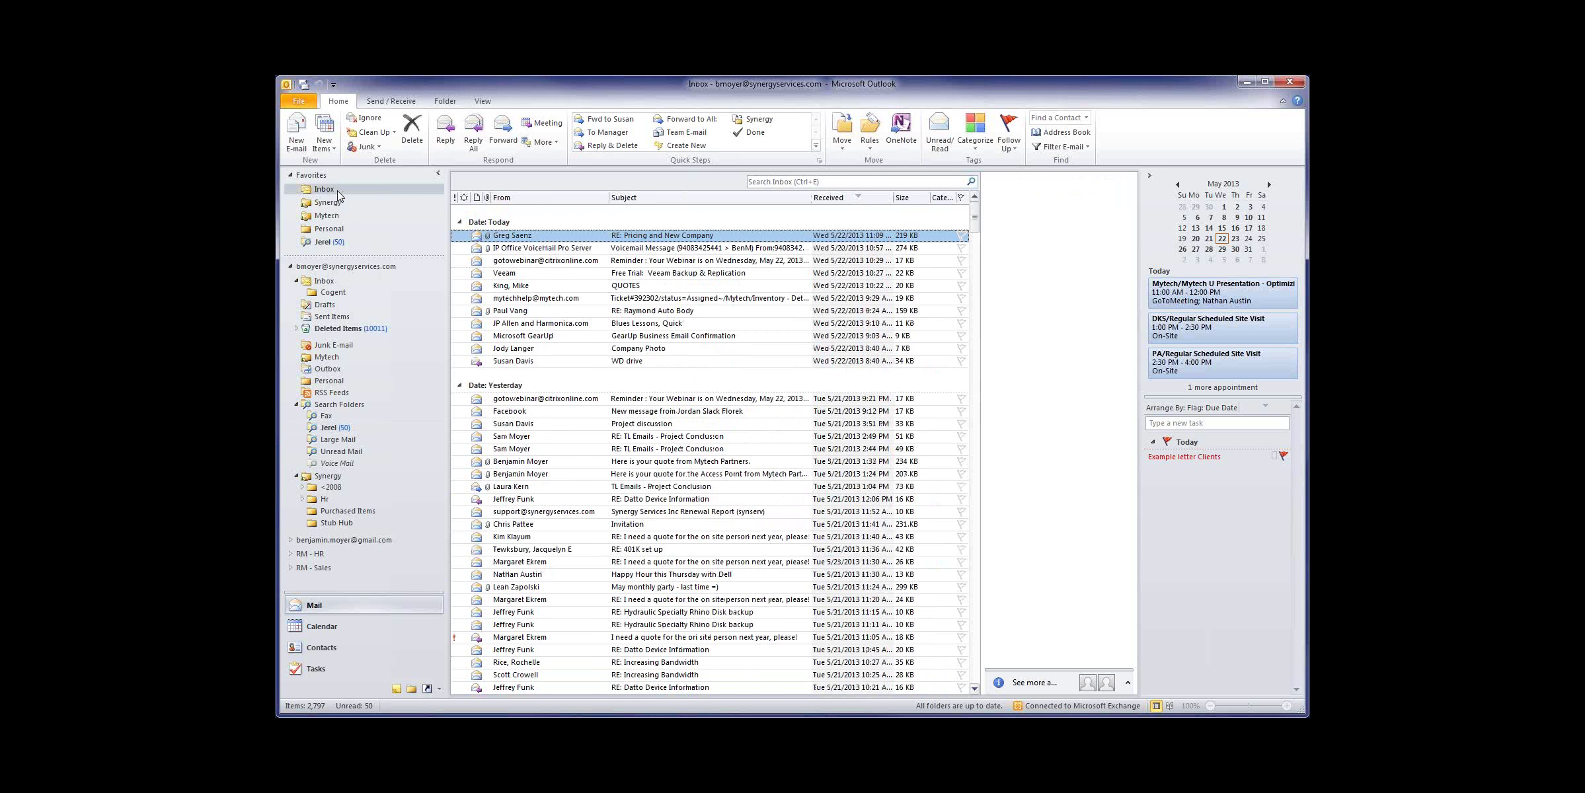
click(324, 242)
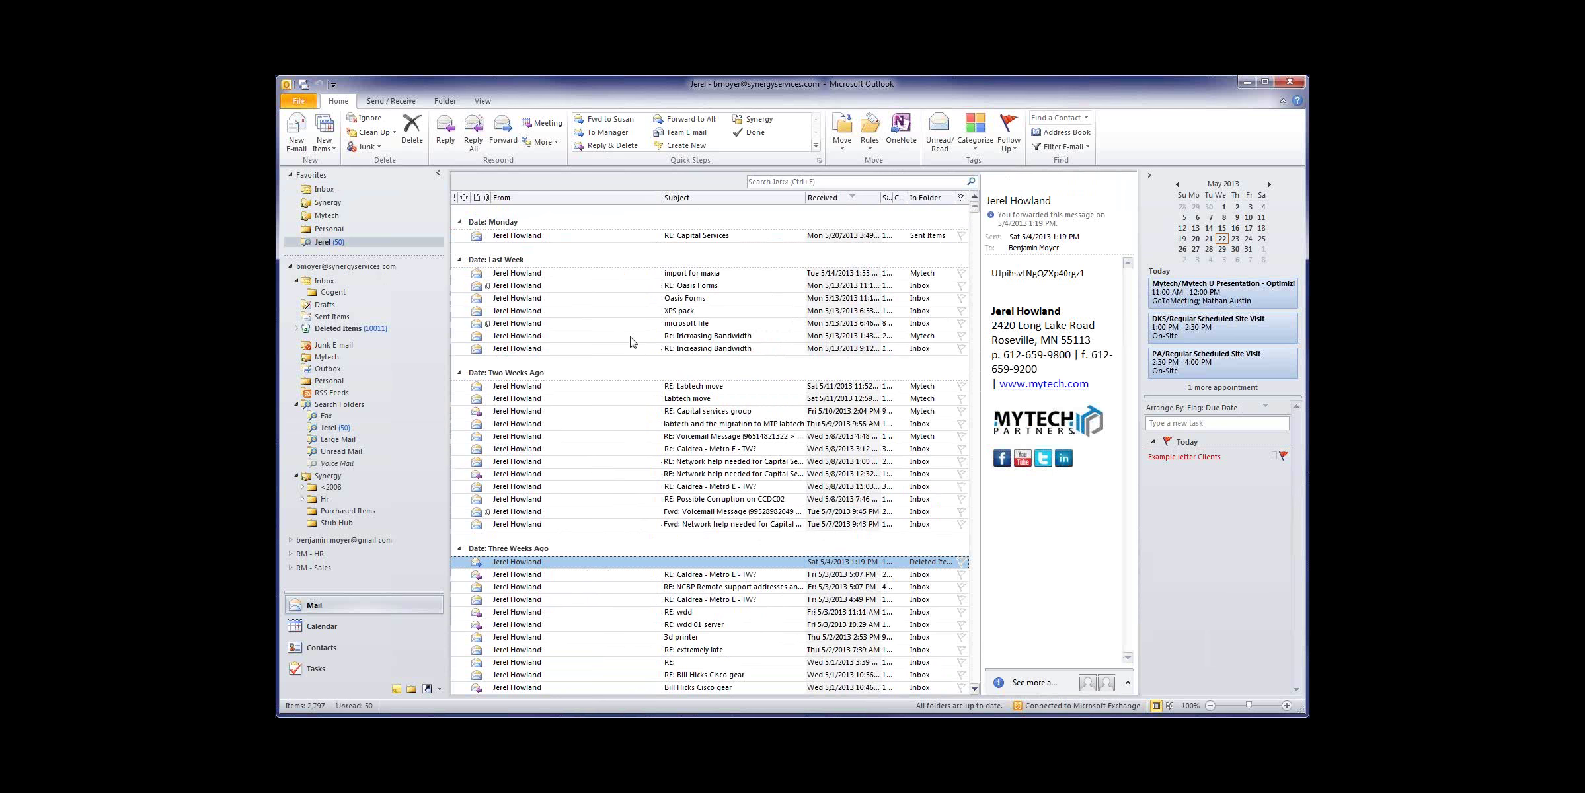
right_click(323, 247)
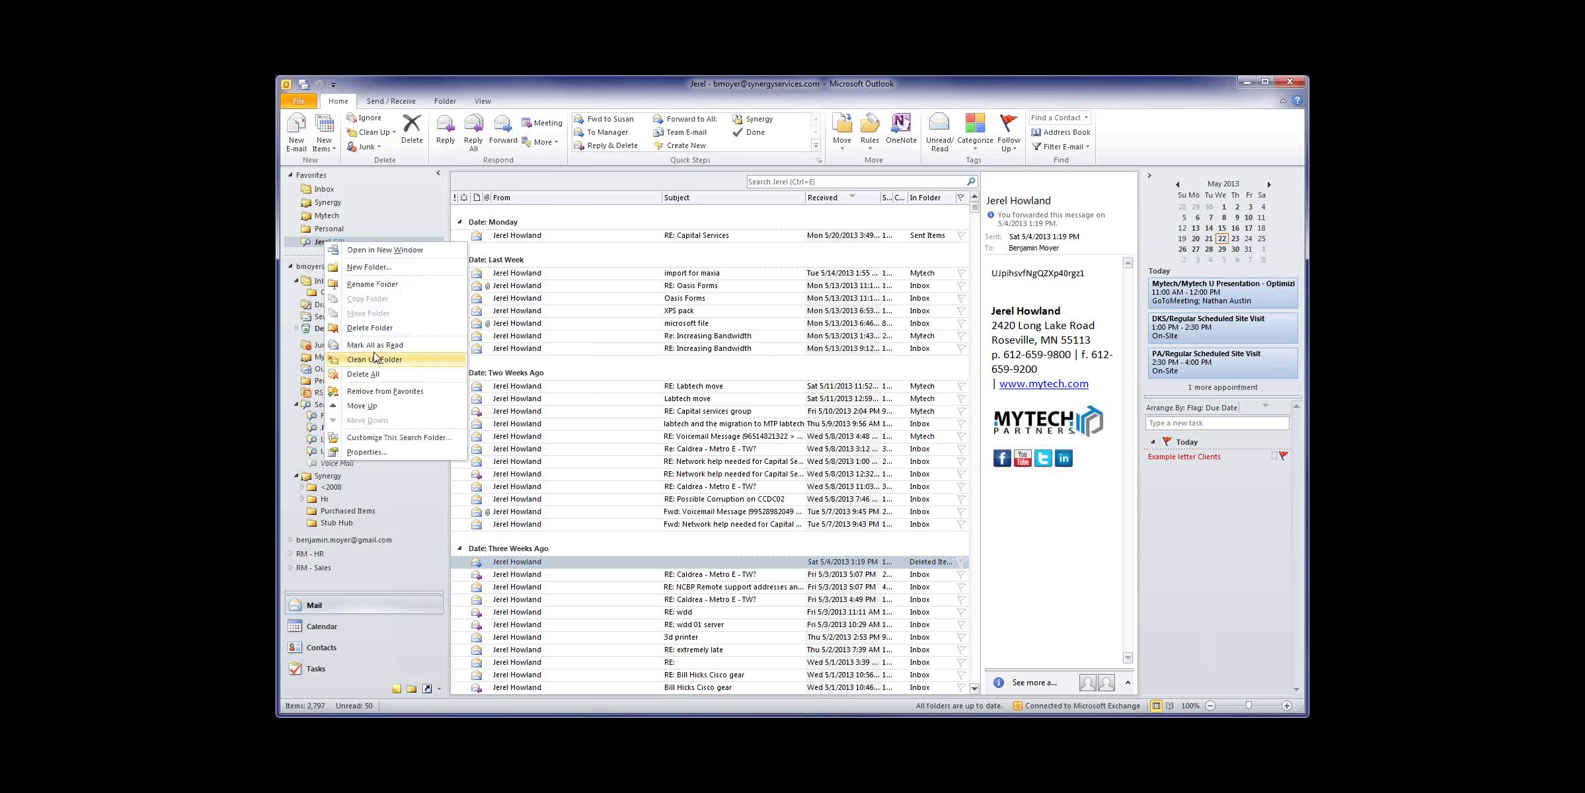
click(405, 329)
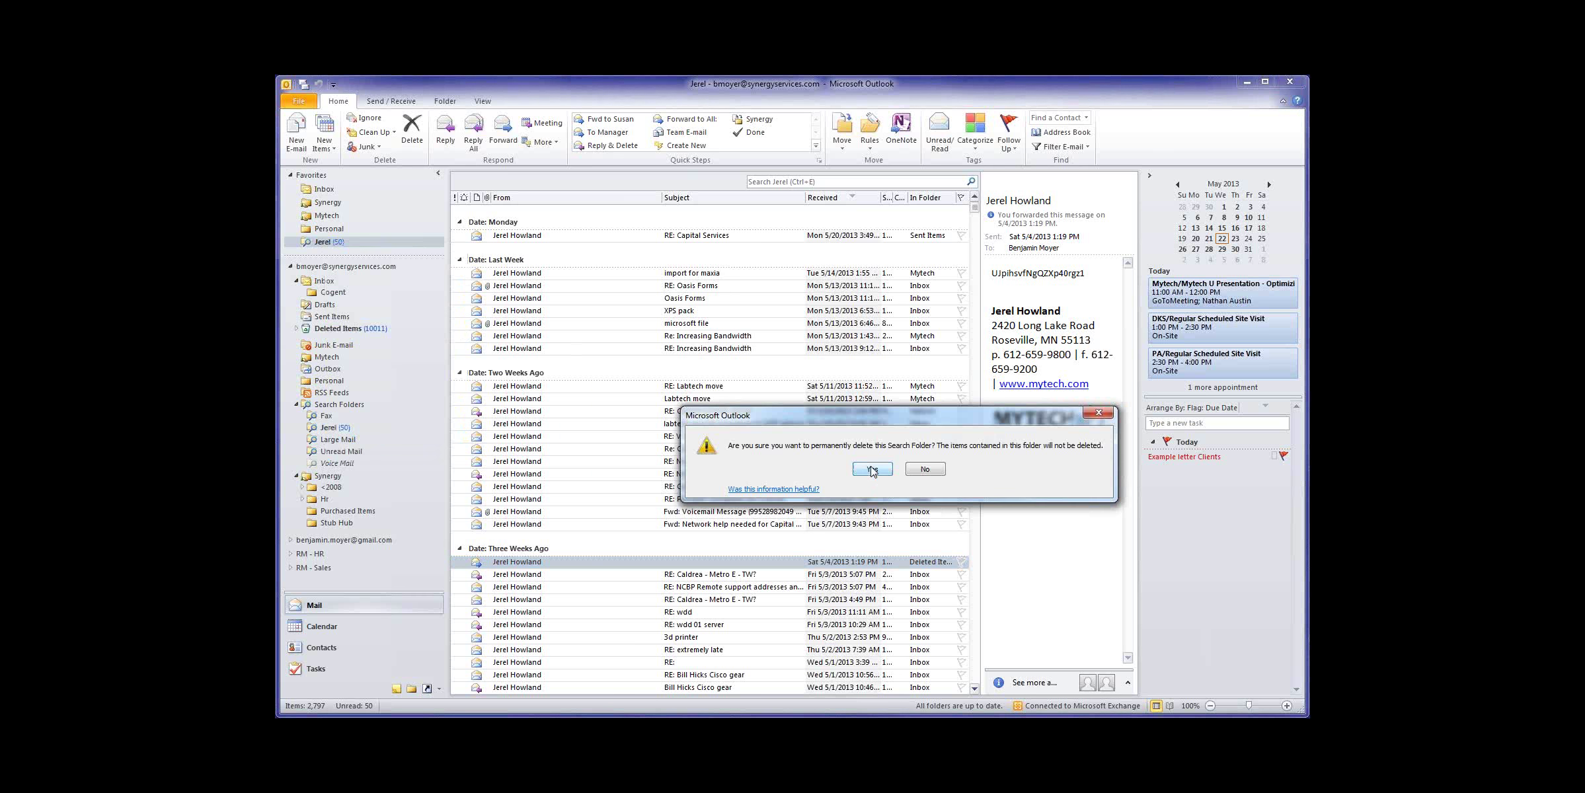
click(871, 469)
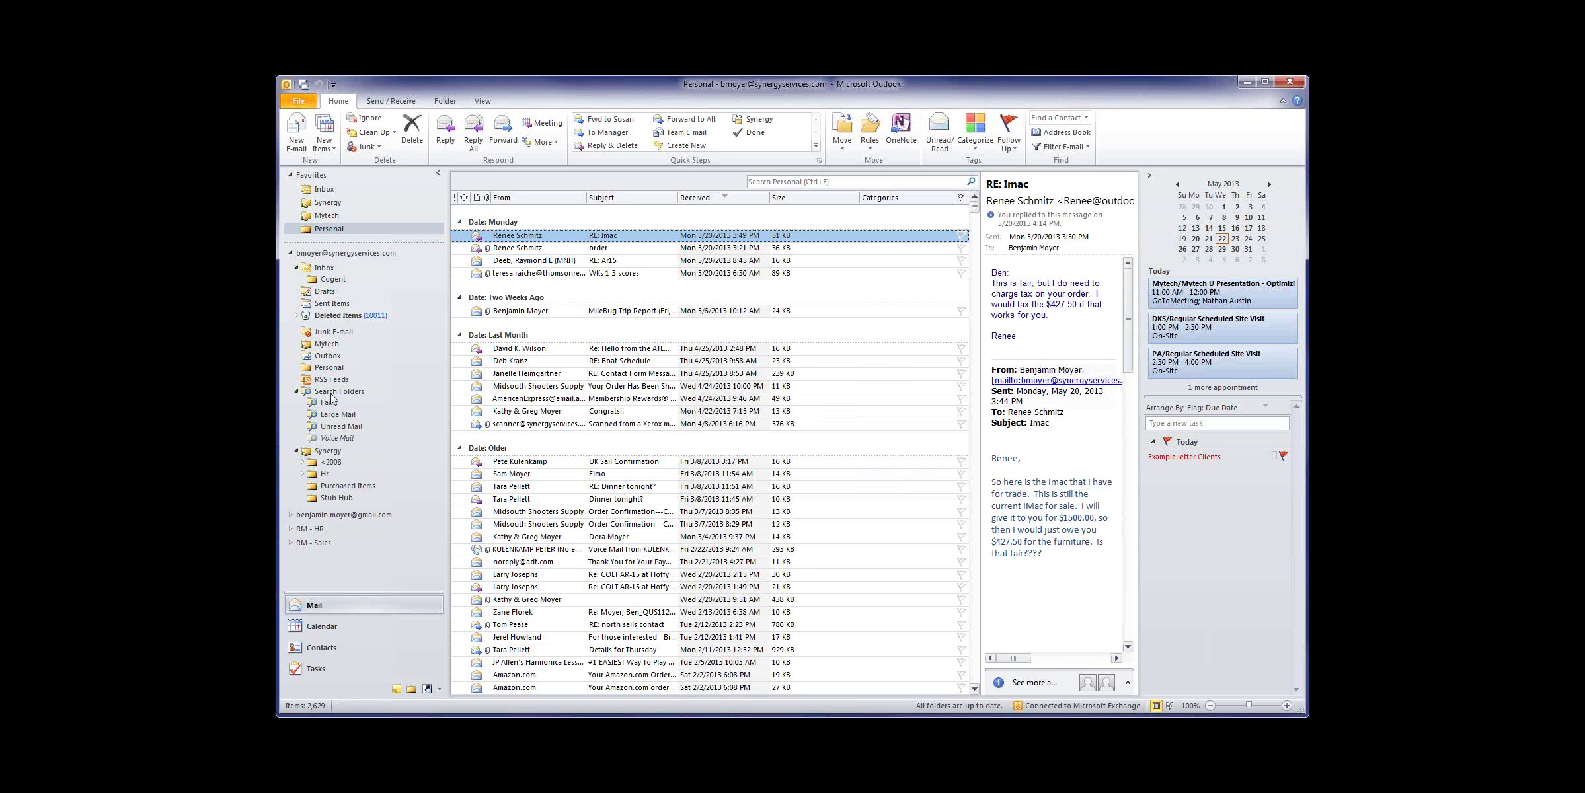
Step: Open Large Mail, check its Properties, and view the 2000 KB size criterion under Customize
click(351, 419)
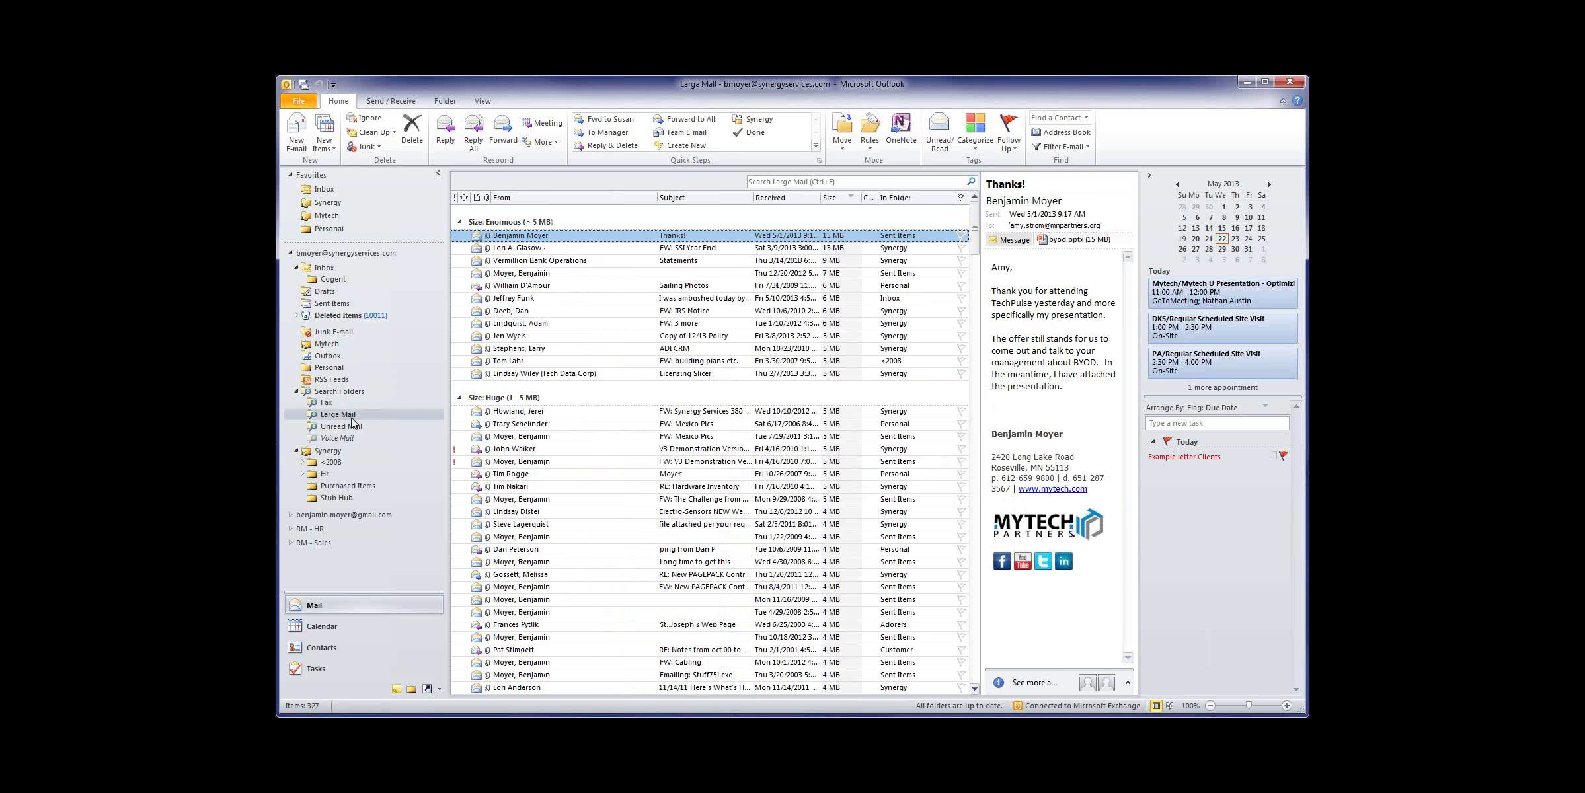
right_click(351, 419)
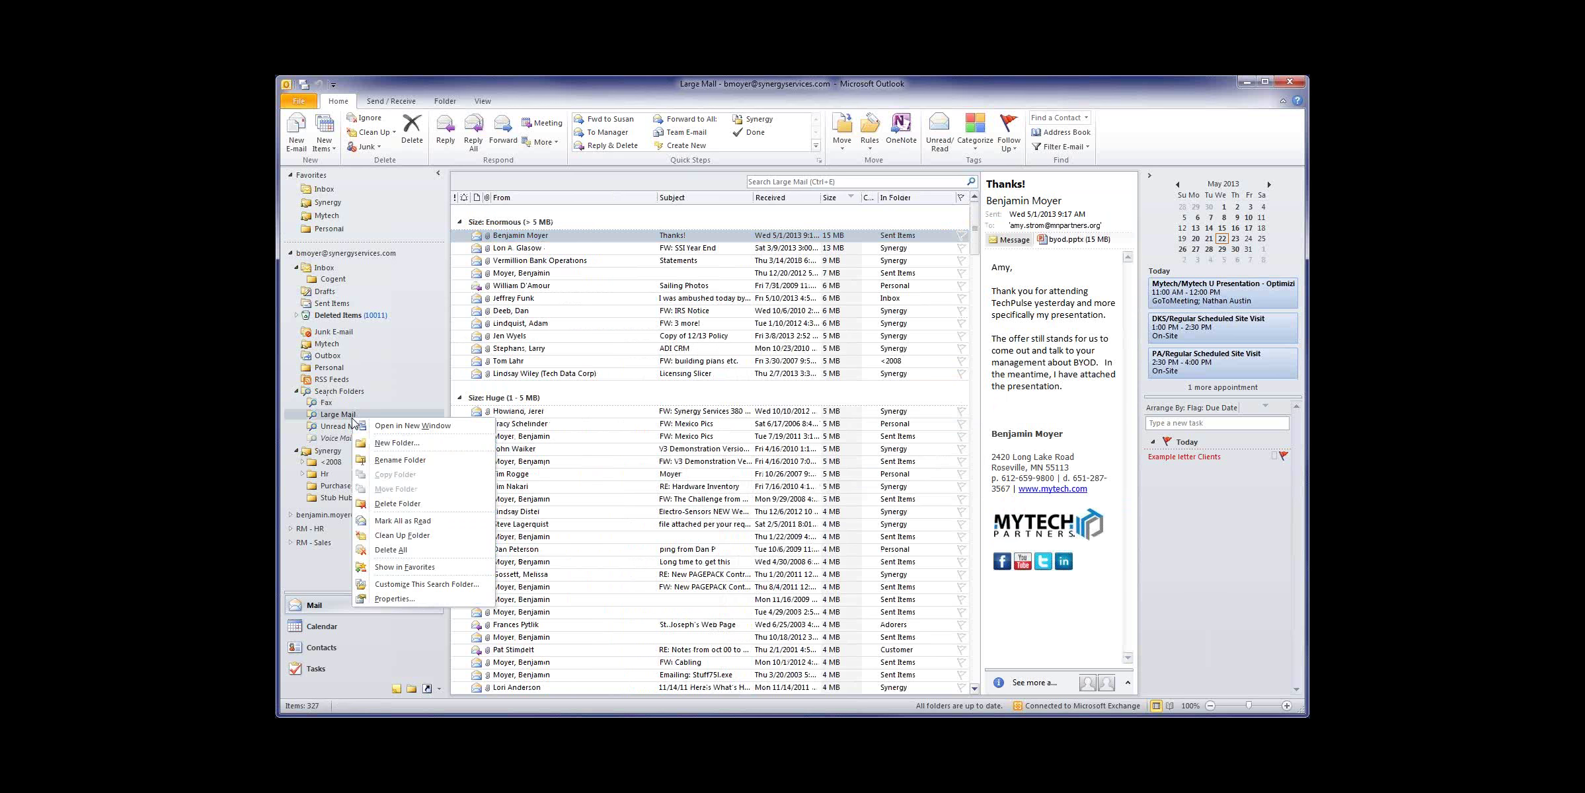
click(405, 599)
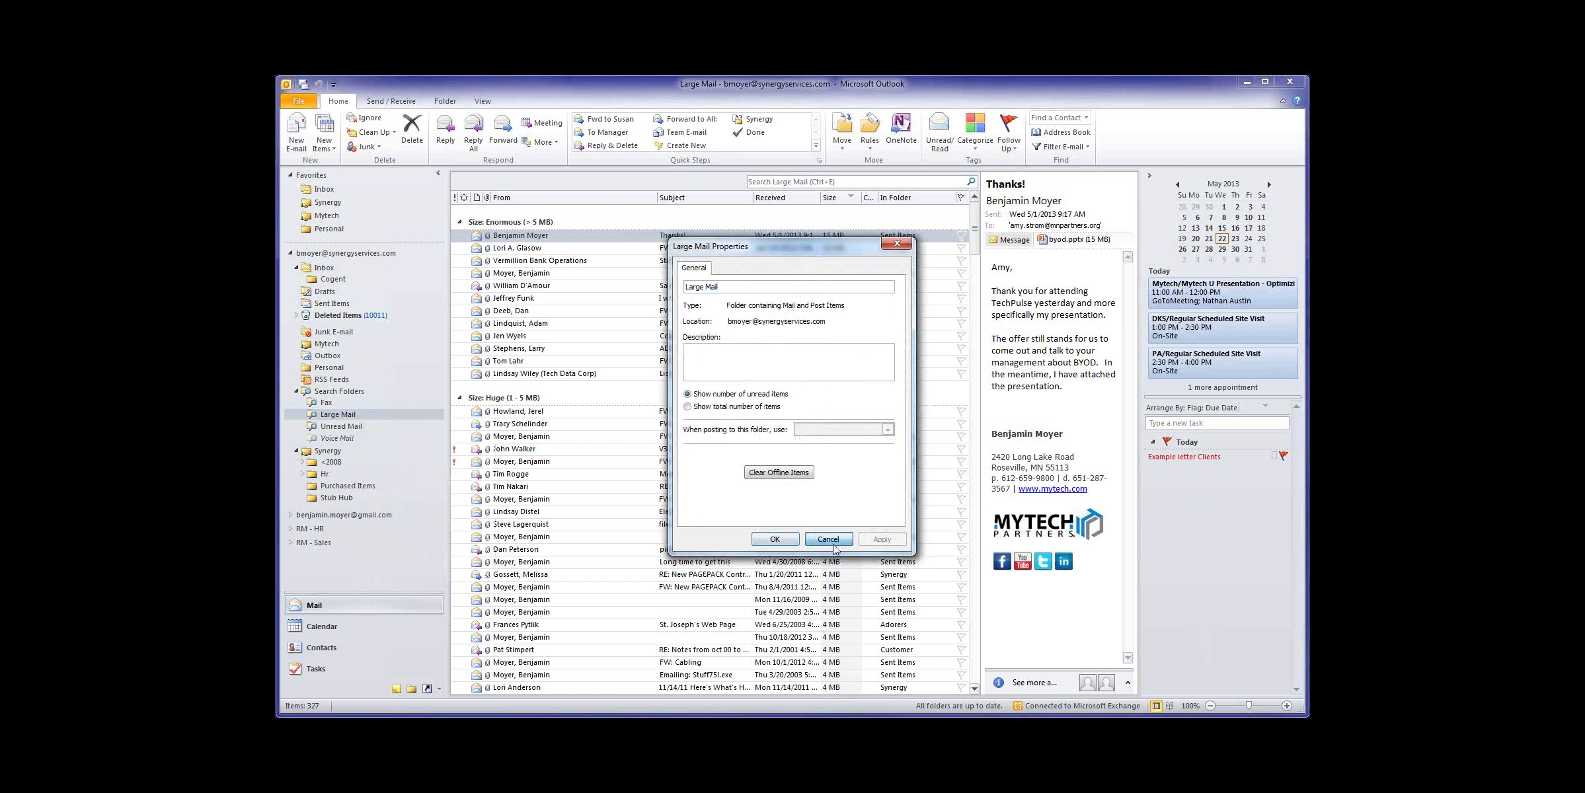
click(812, 537)
right_click(341, 414)
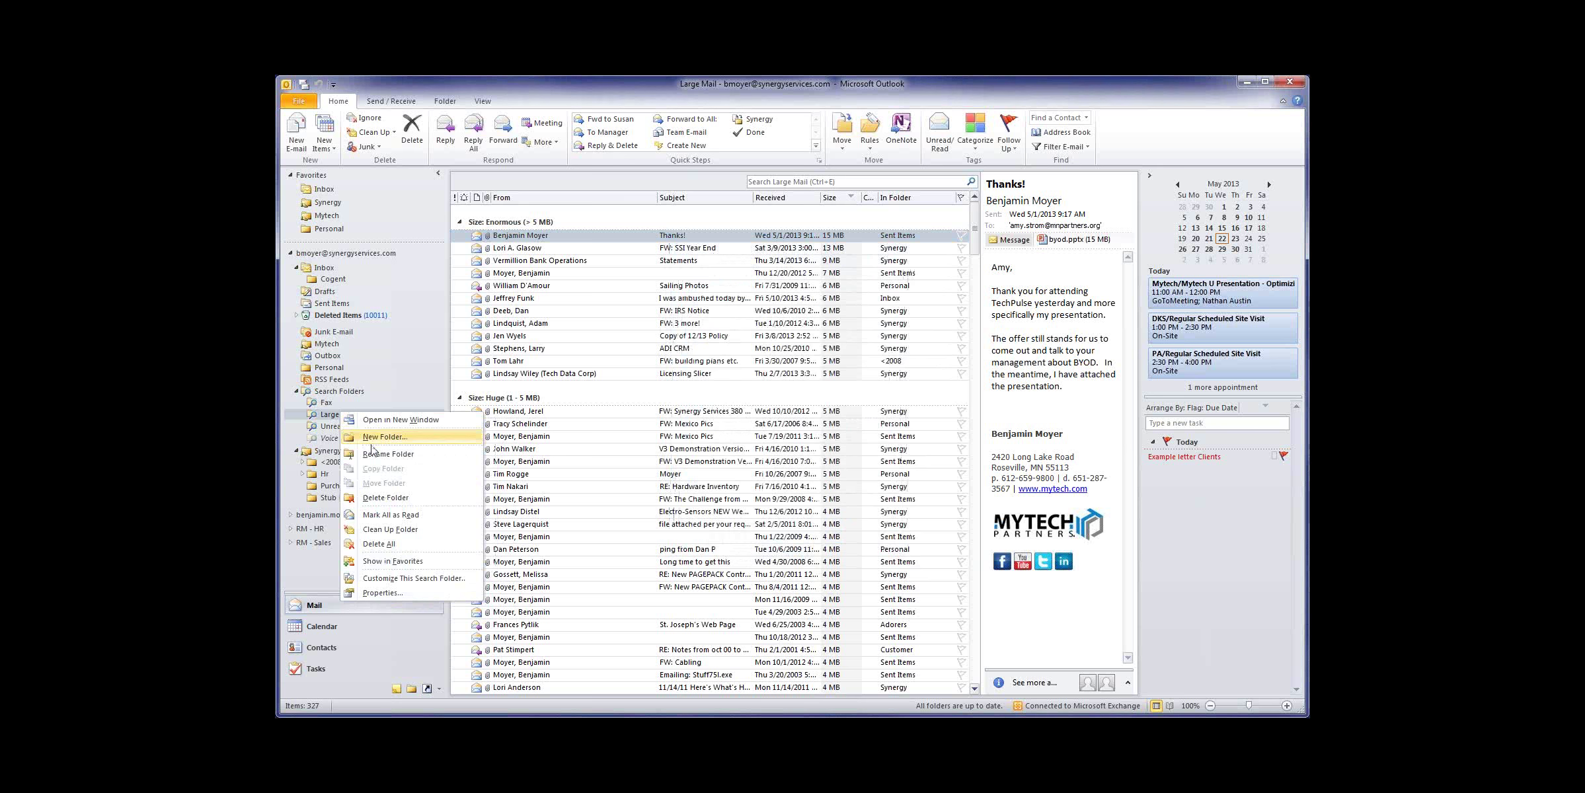
click(414, 579)
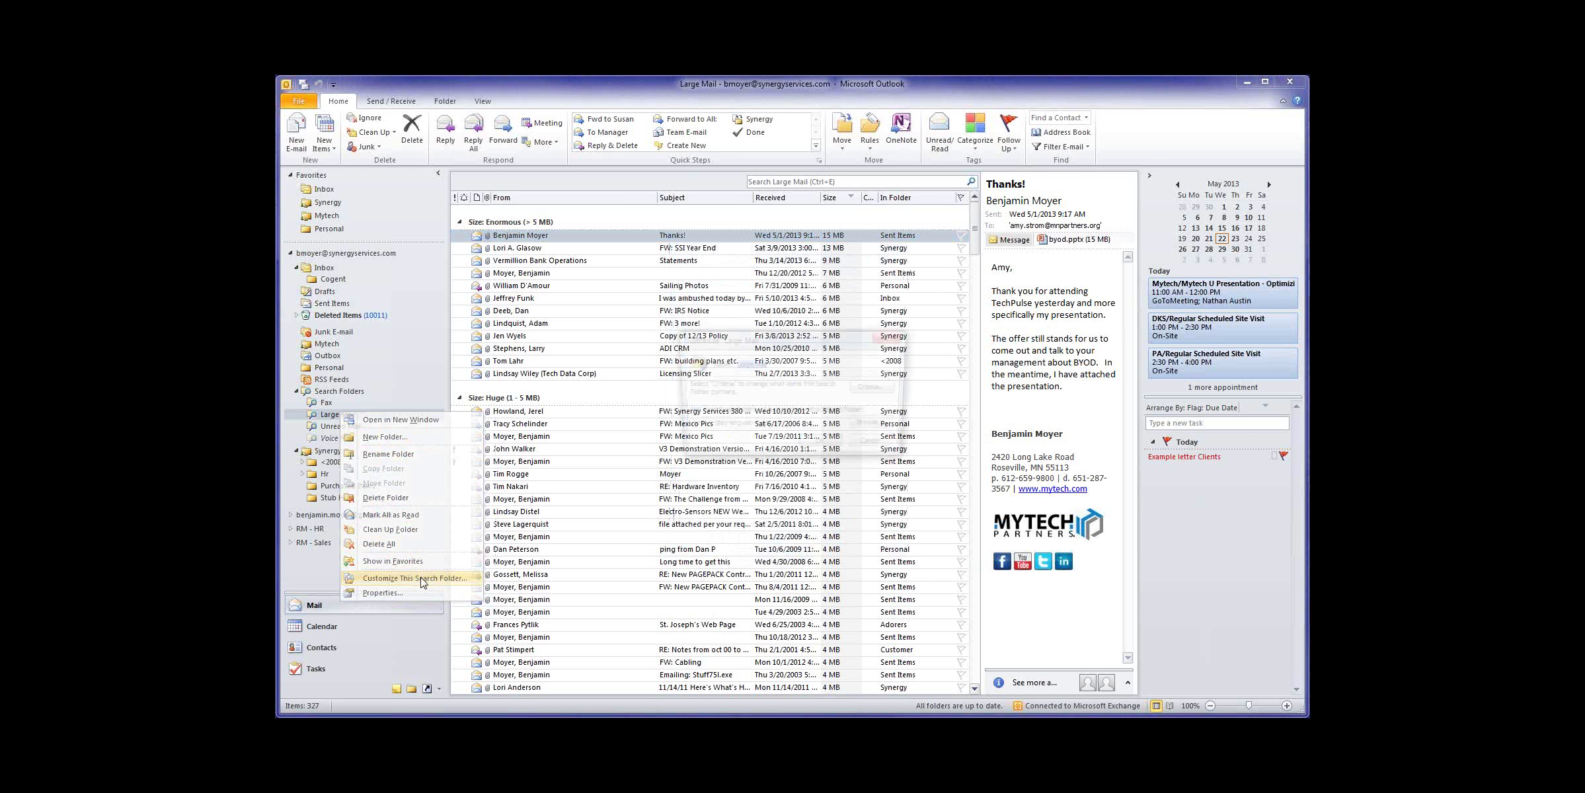
click(876, 389)
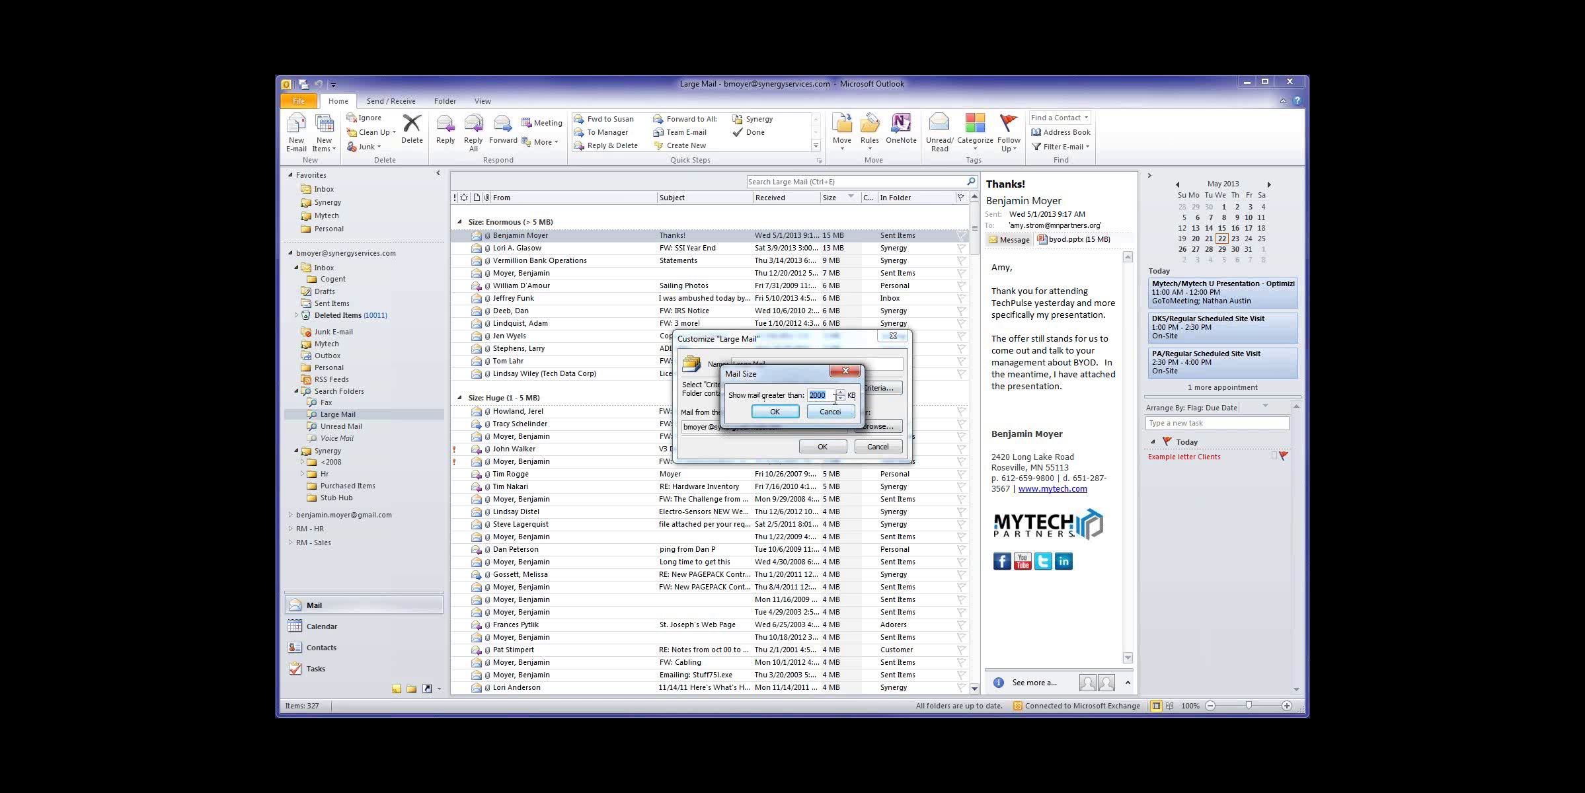
drag(830, 396, 811, 395)
click(830, 411)
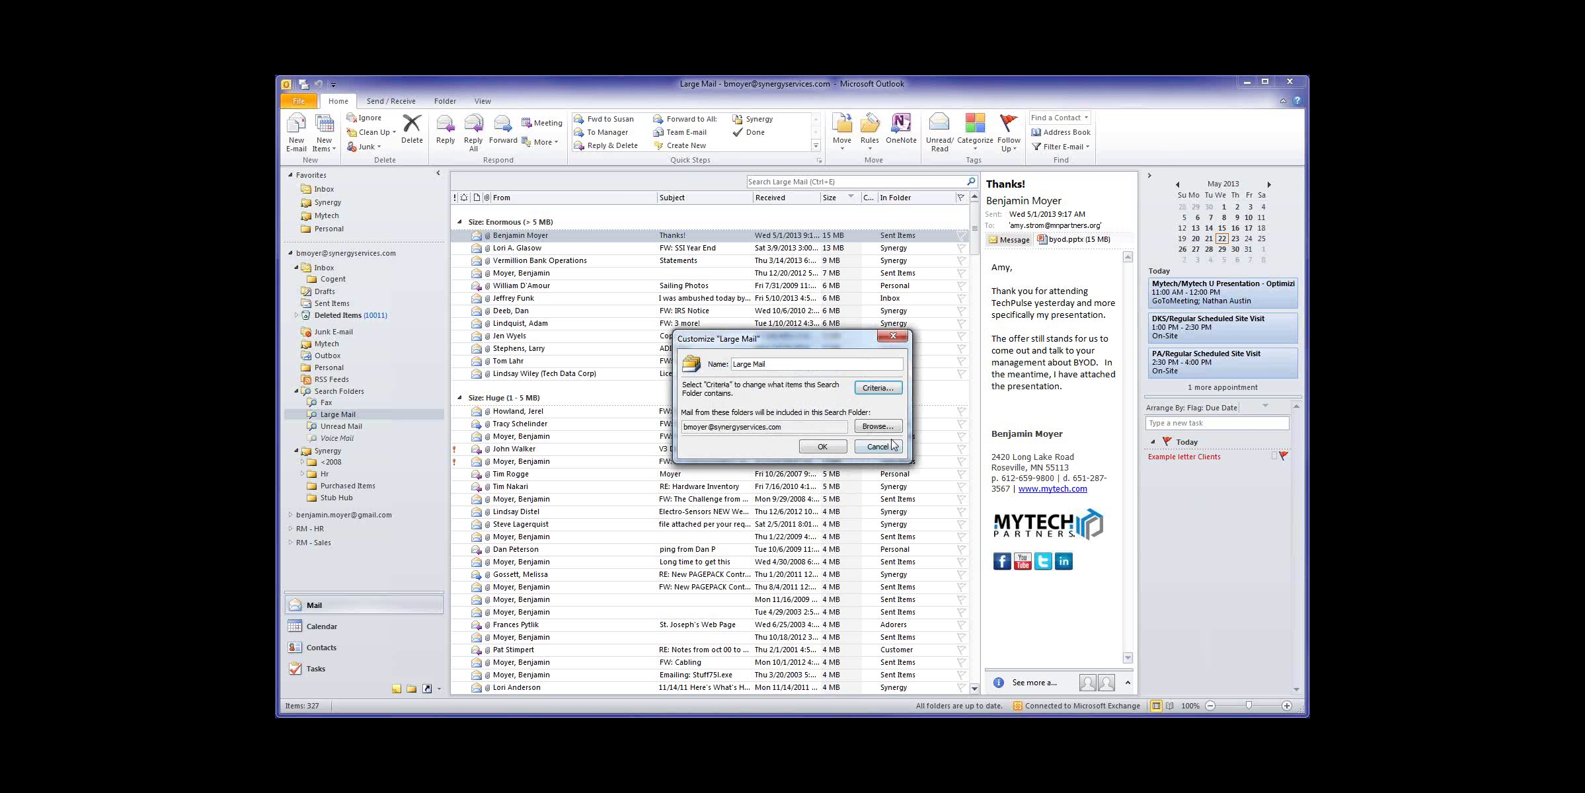
click(822, 446)
Step: Preview the FW: SSI Year End and Thanks! (byod.pptx) messages in the size-grouped list
click(839, 249)
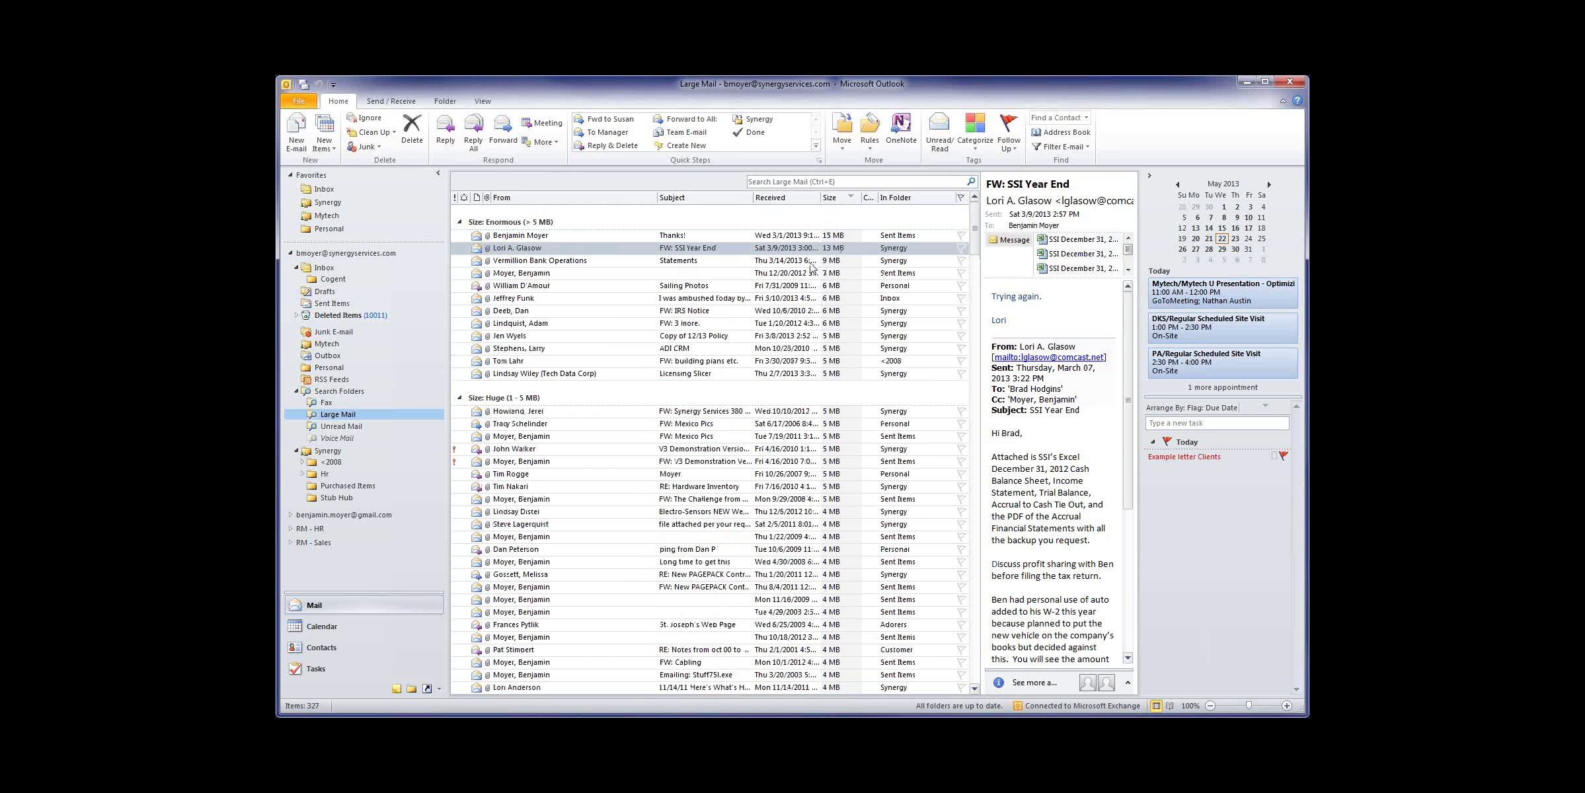
scroll(828, 561, down, 20)
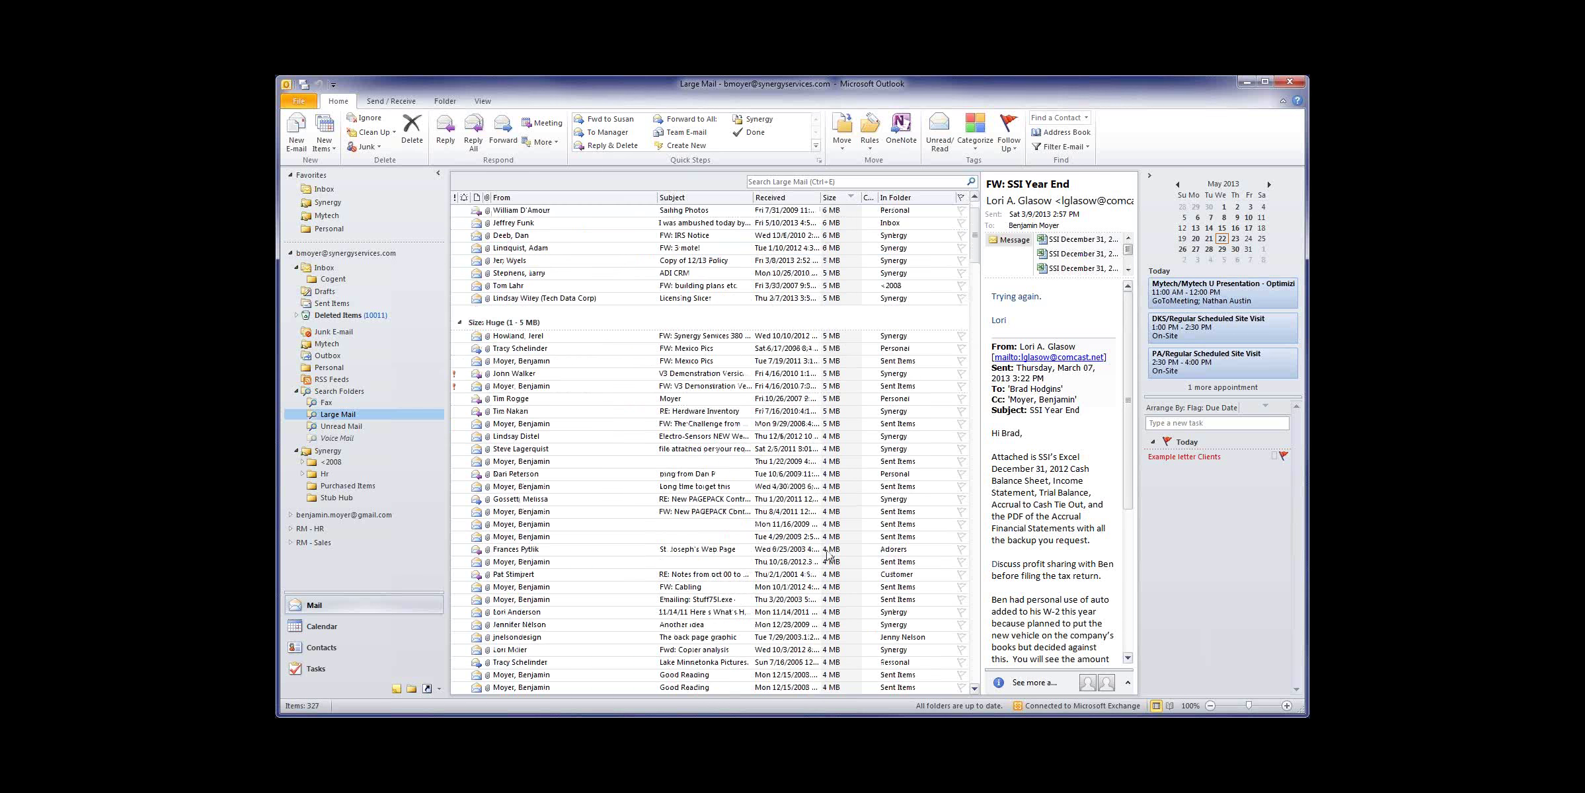
scroll(832, 516, down, 15)
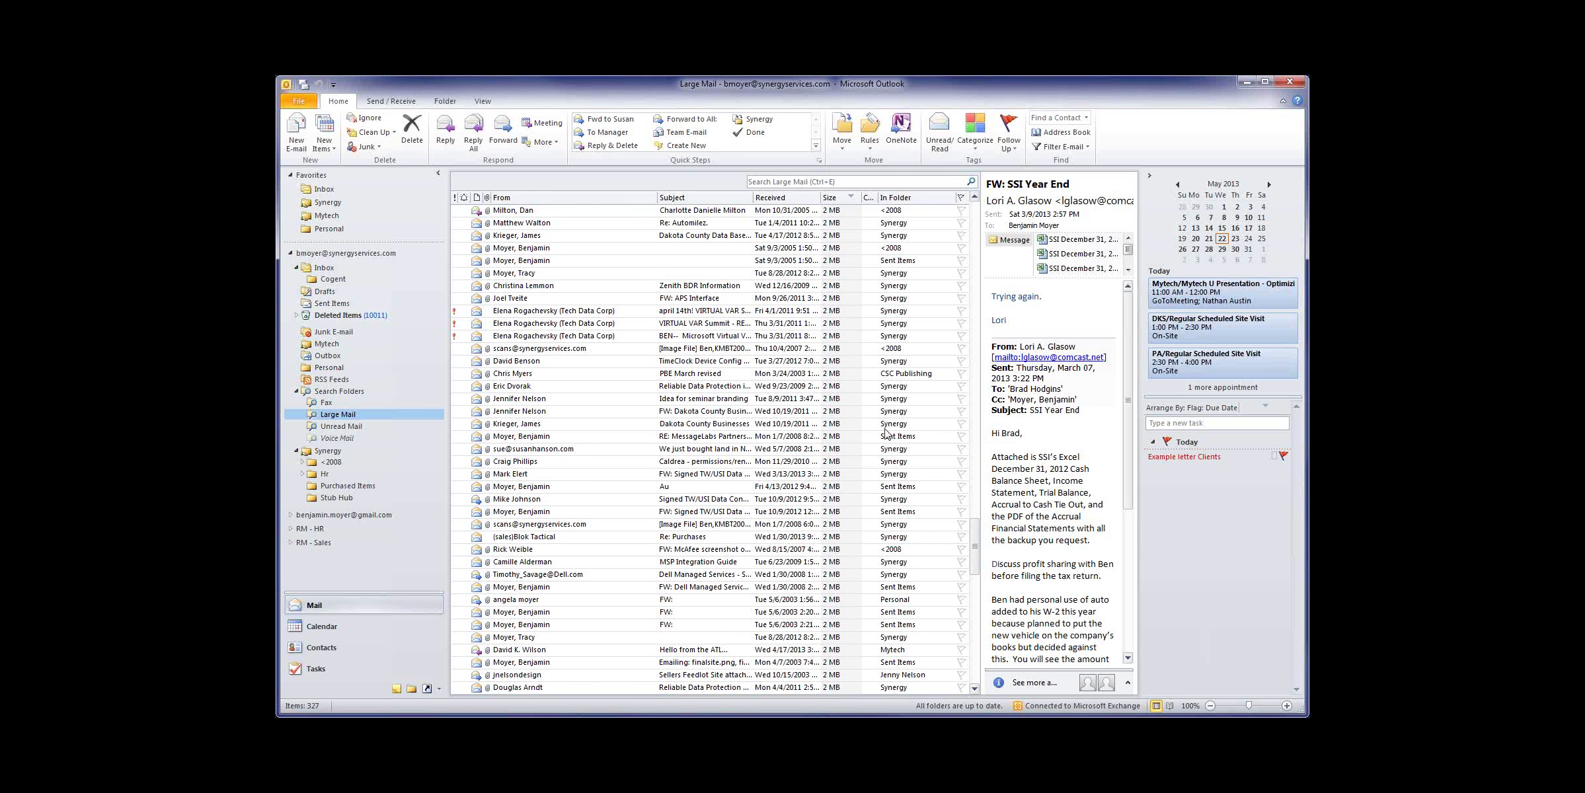
drag(975, 561, 976, 218)
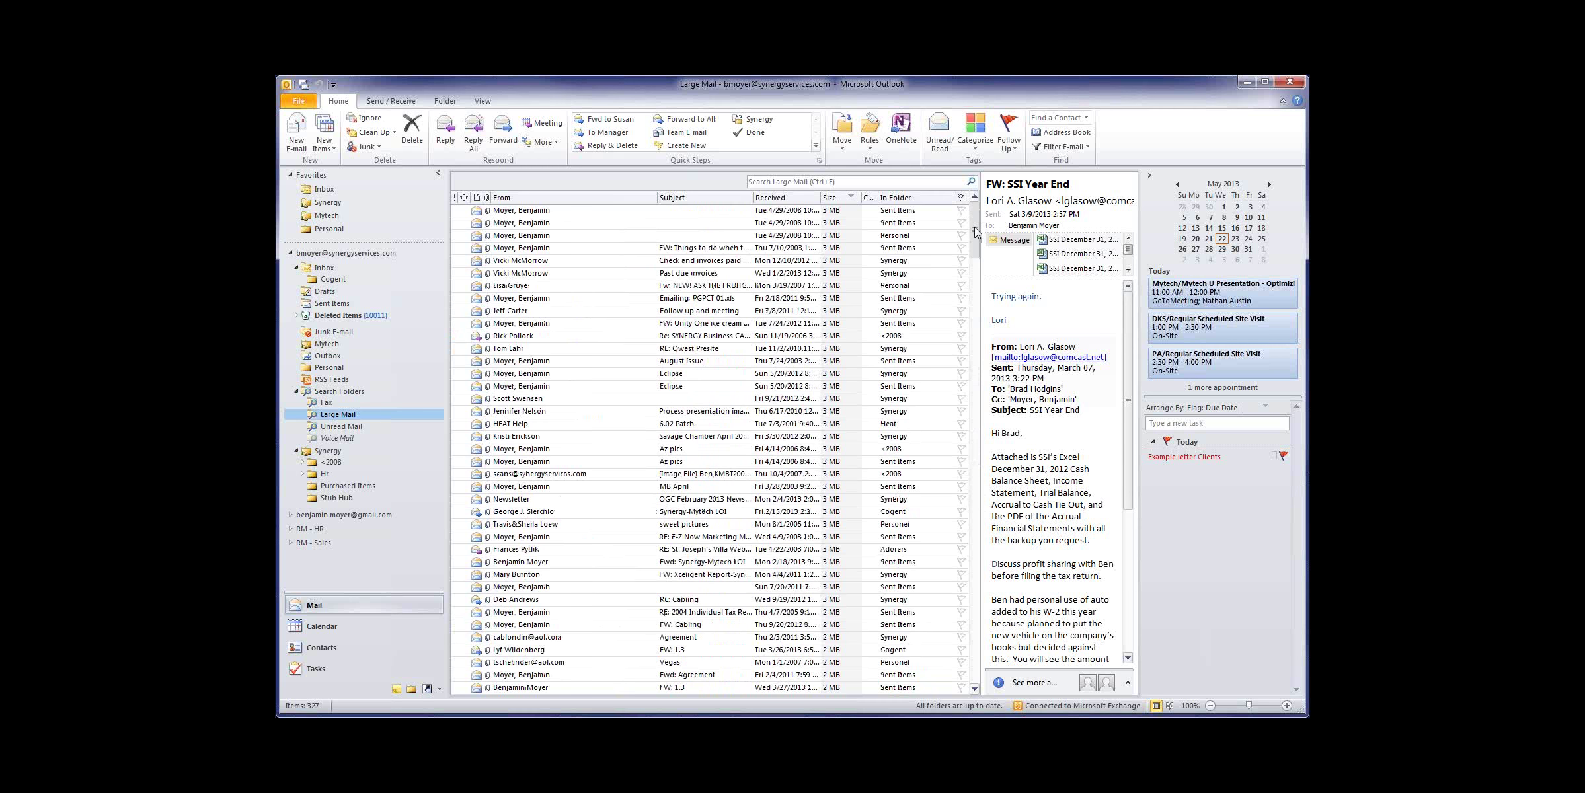
click(835, 236)
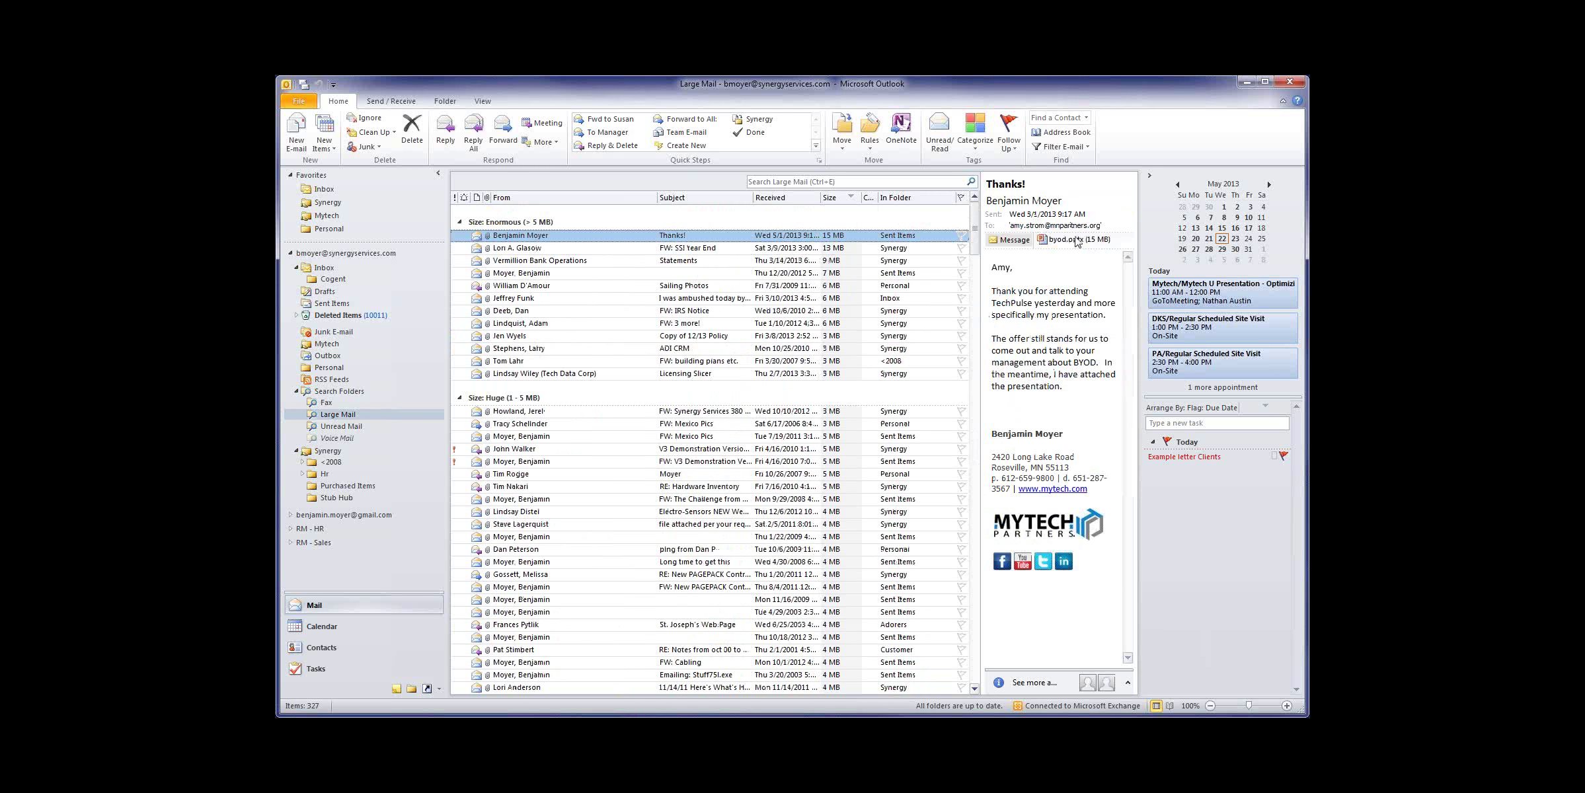
Step: Delete the Thanks! message and preview the FW: Synergy Services 380 forward
right_click(797, 237)
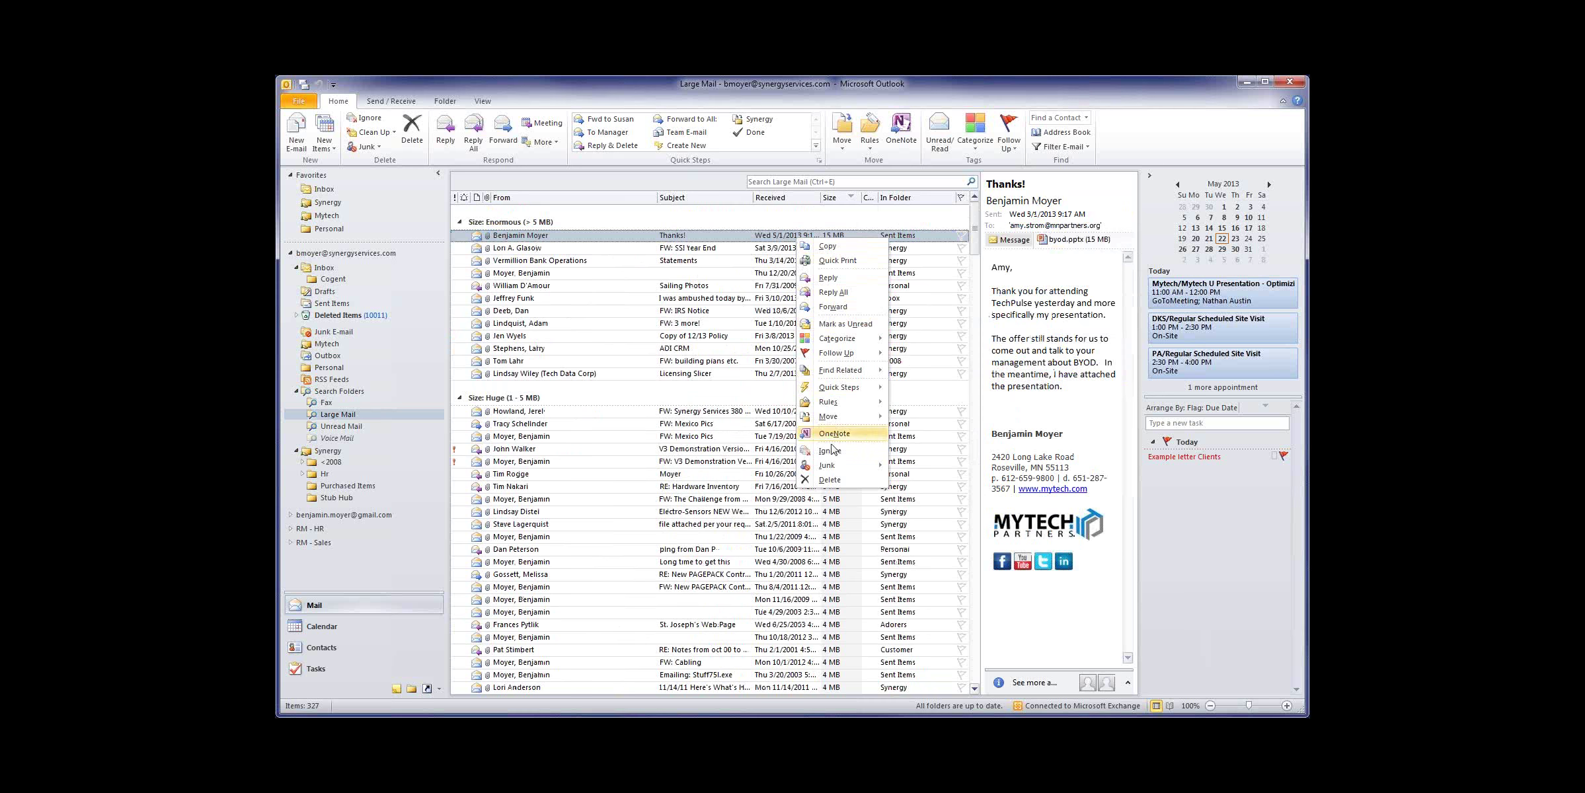
click(830, 481)
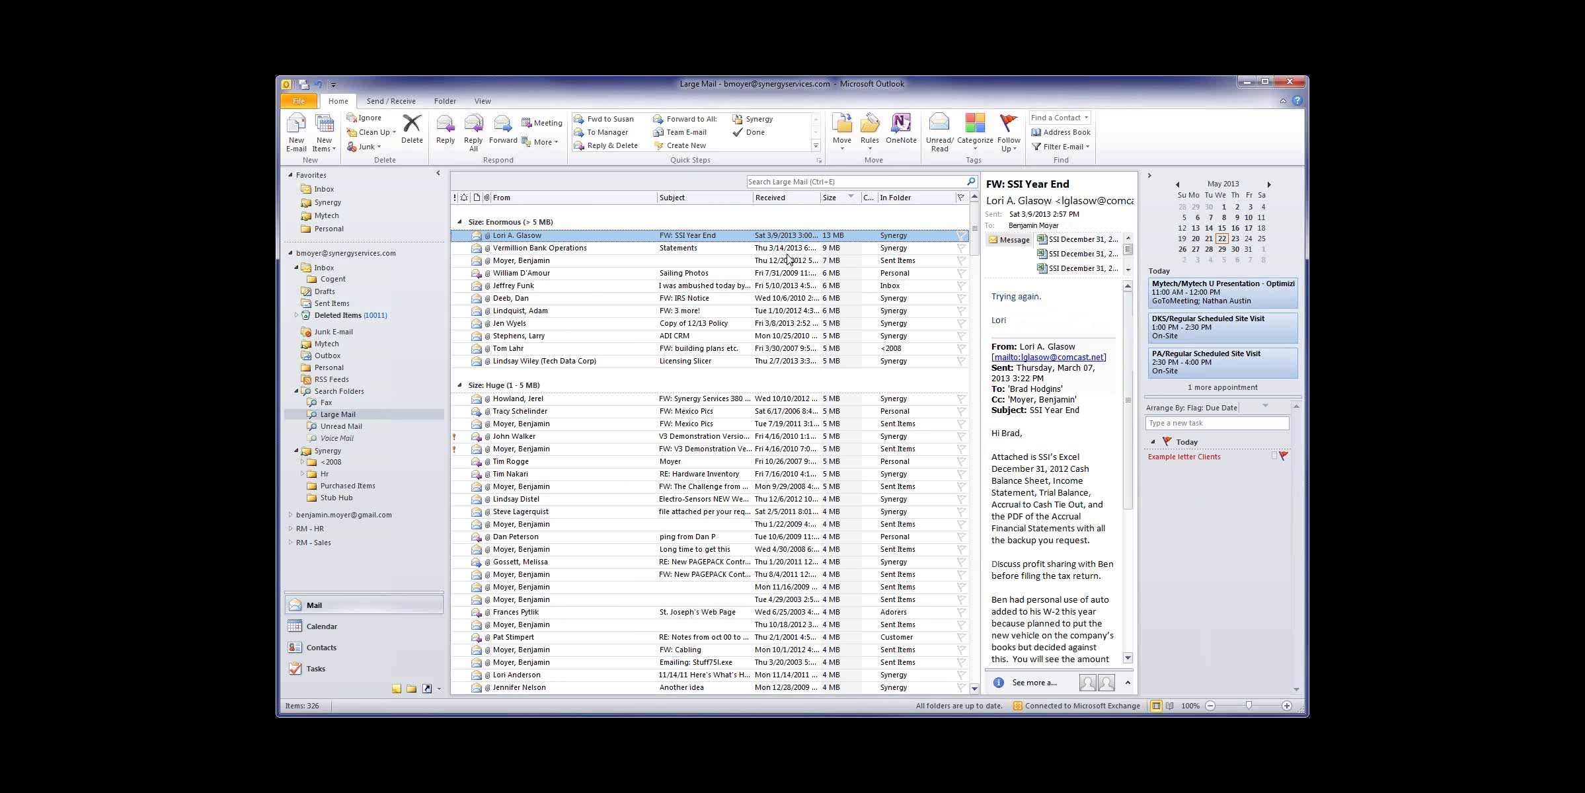
click(813, 402)
click(393, 269)
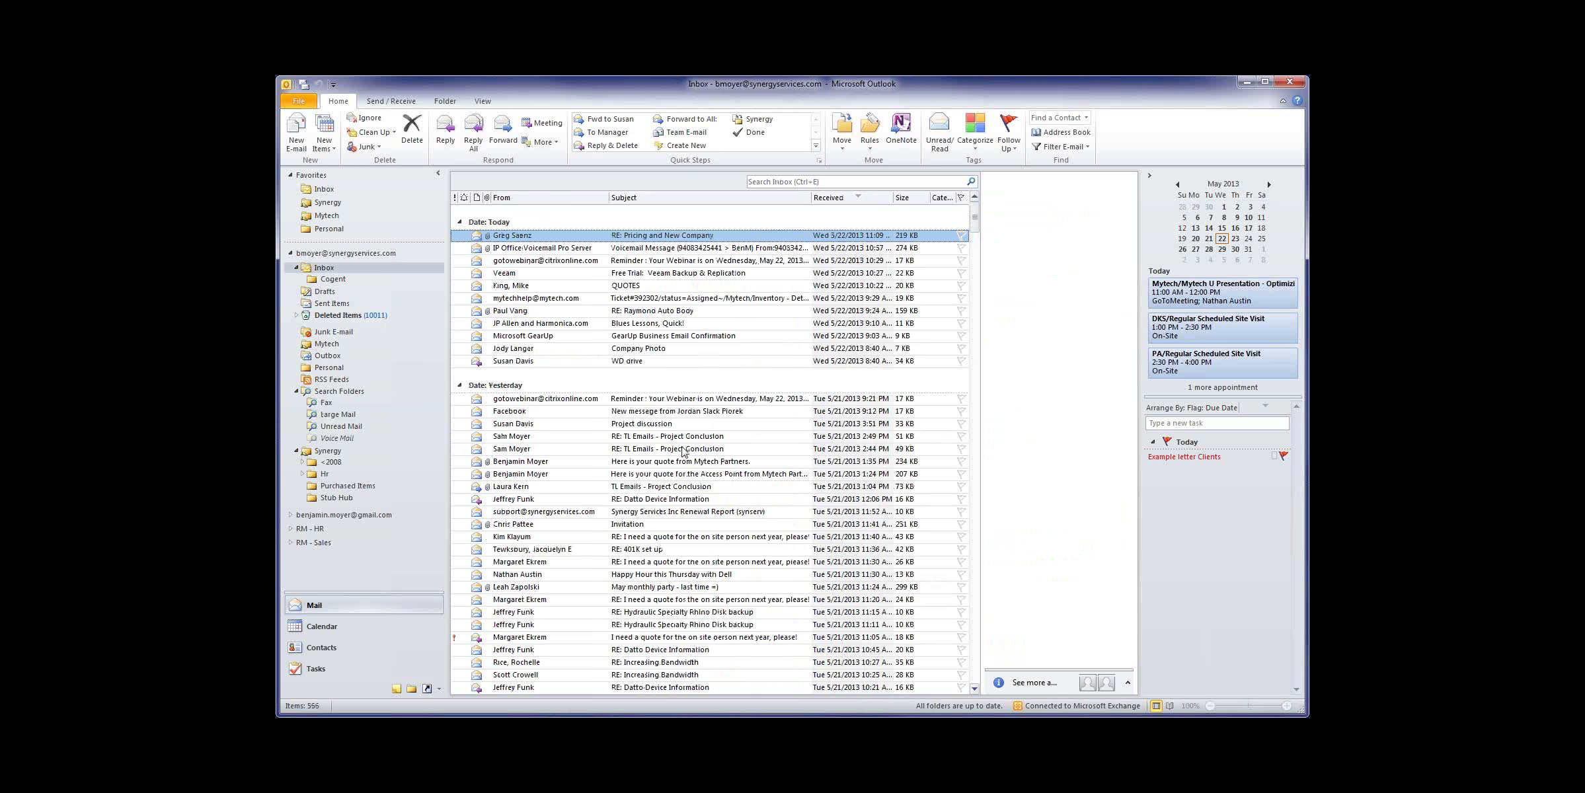
click(338, 414)
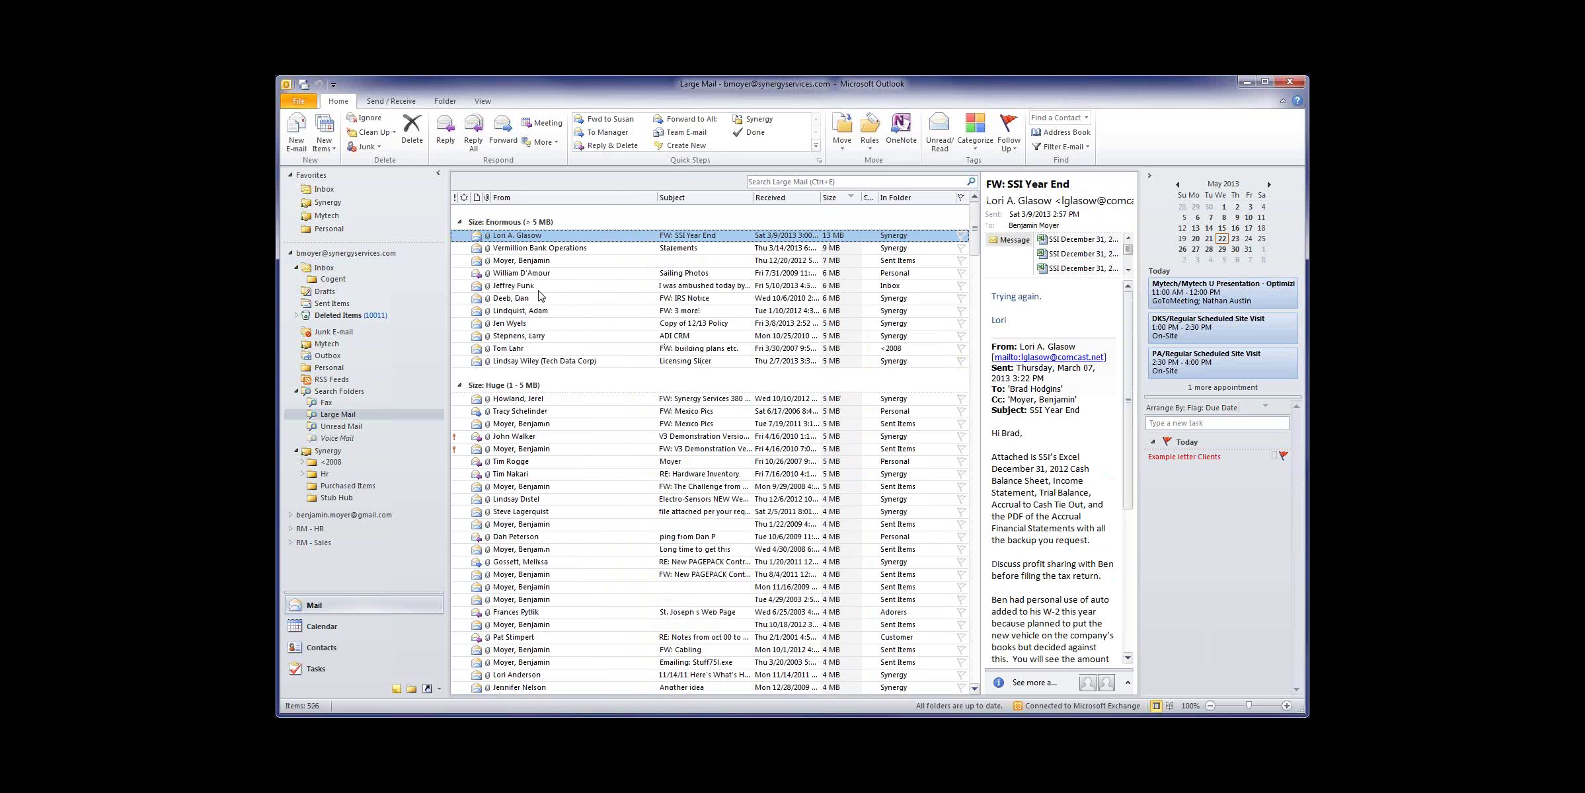
Step: Send the Nerf ambush message to Junk and delete the Vermillion Bank Operations message
click(539, 288)
right_click(538, 288)
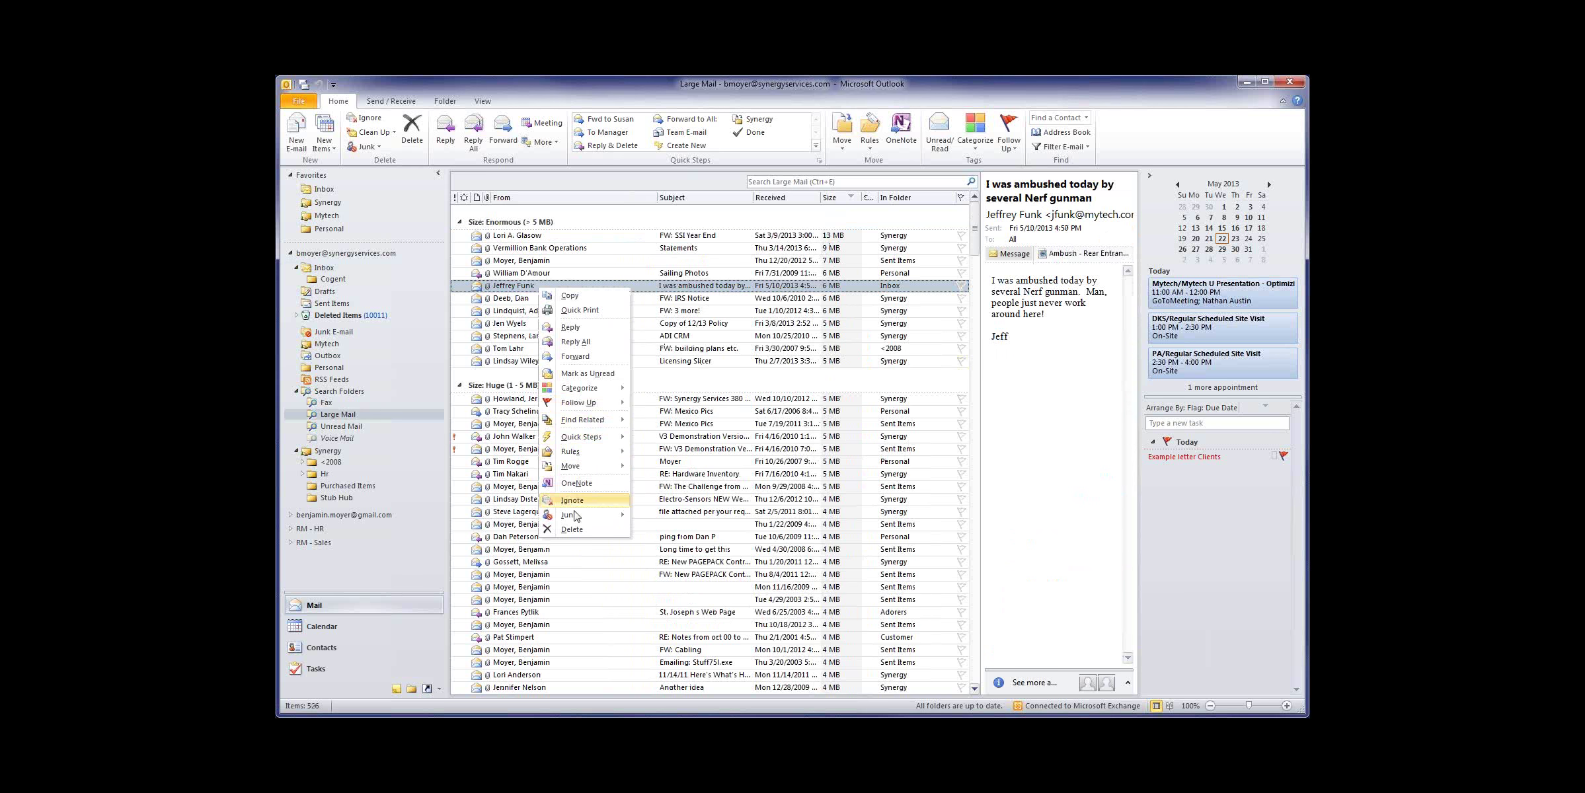
mouse_move(574, 516)
click(675, 521)
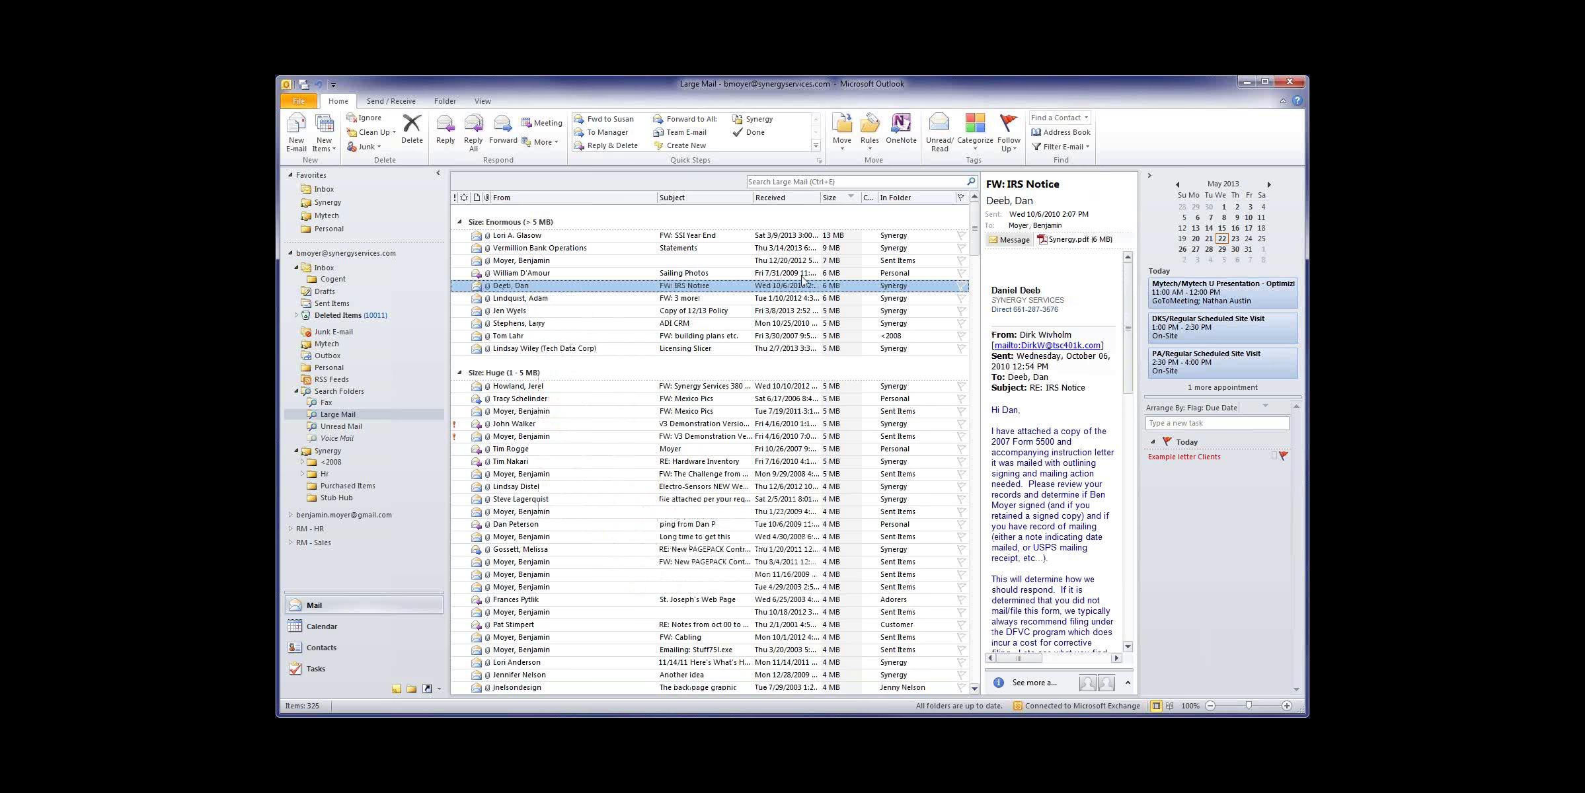
click(796, 386)
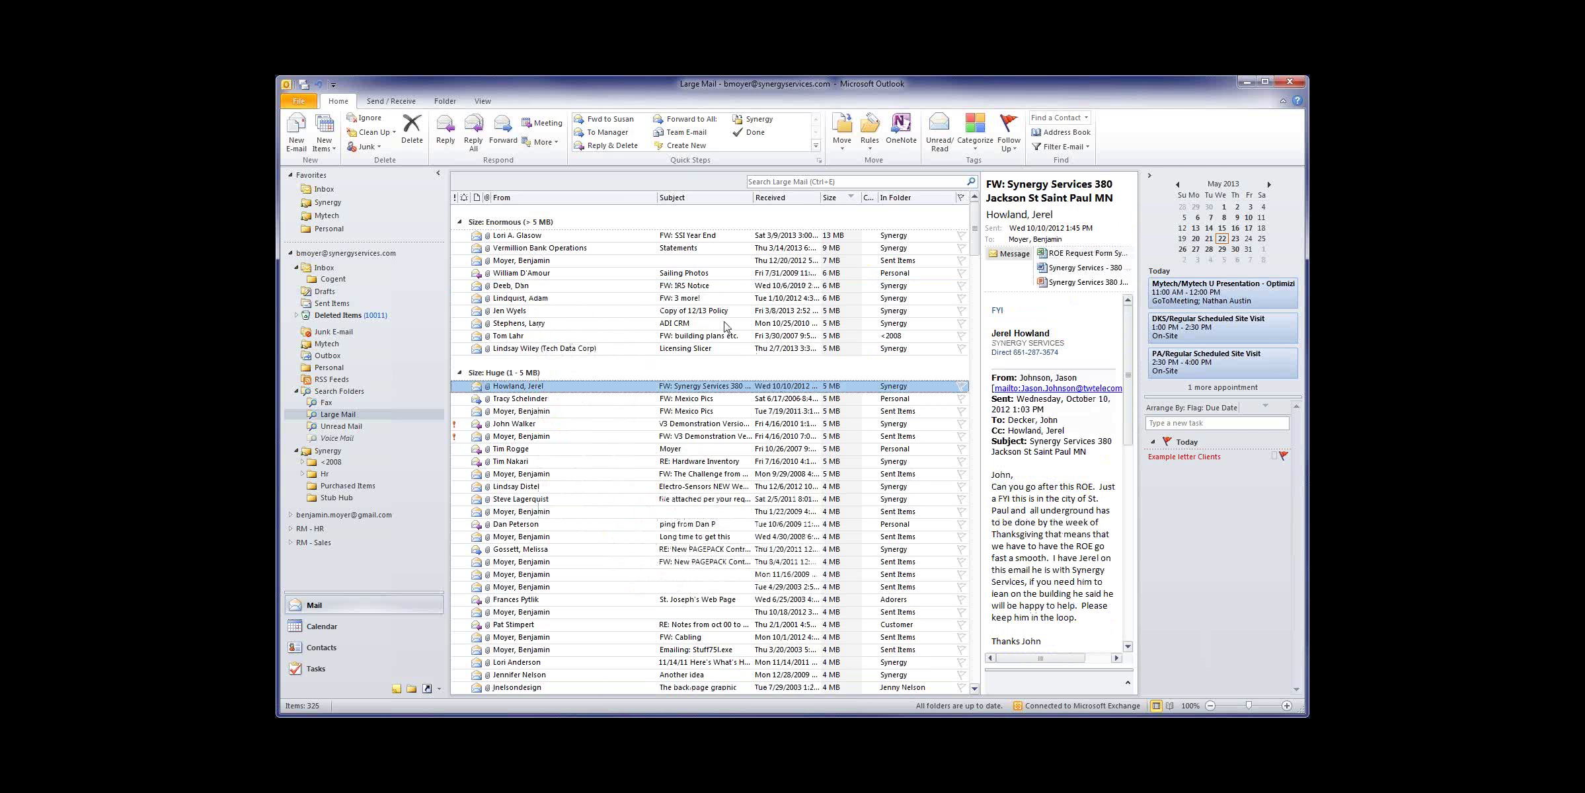
right_click(550, 249)
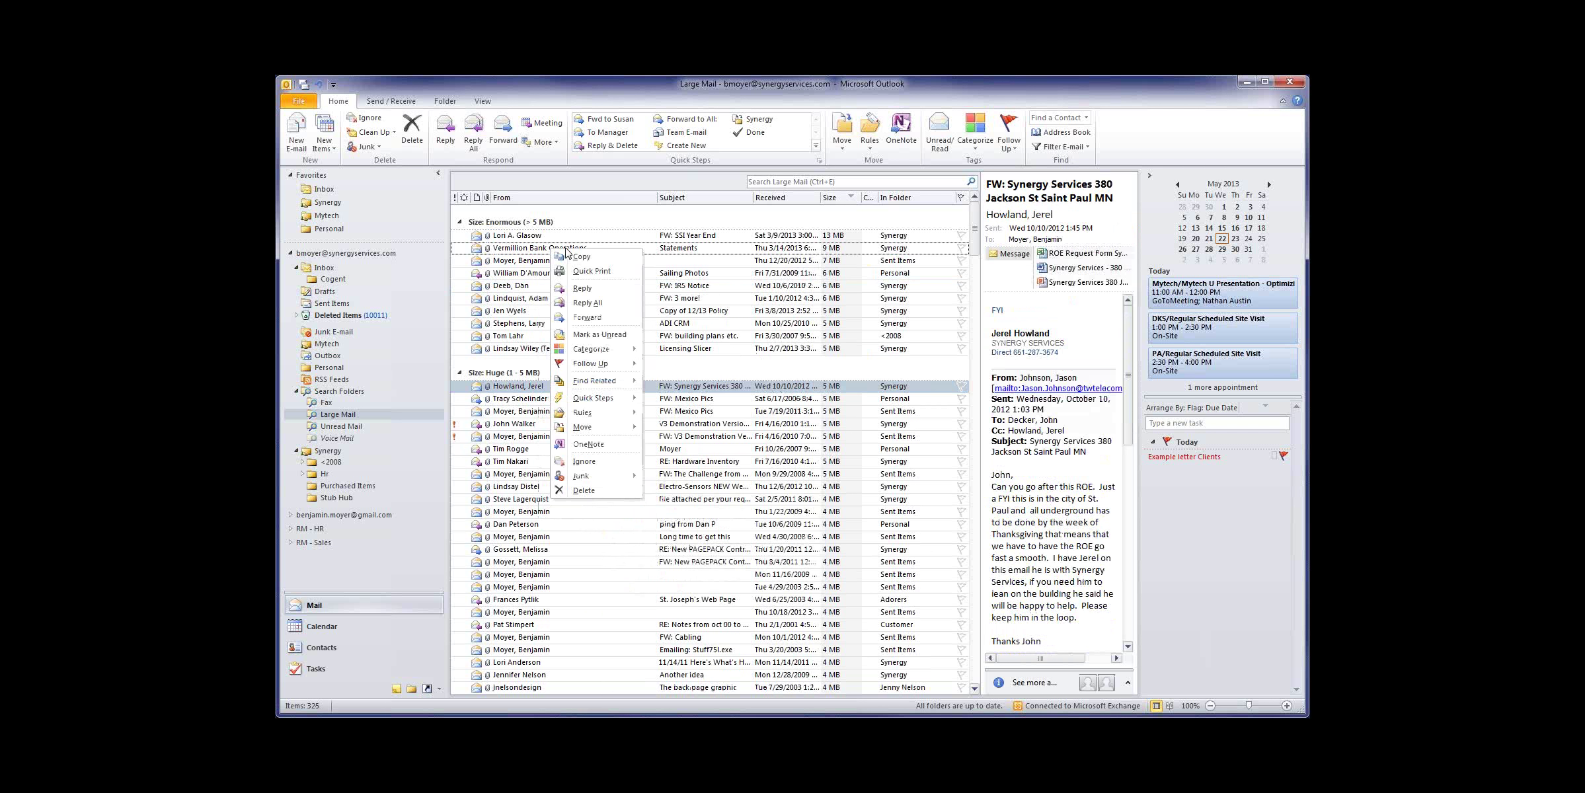
click(584, 491)
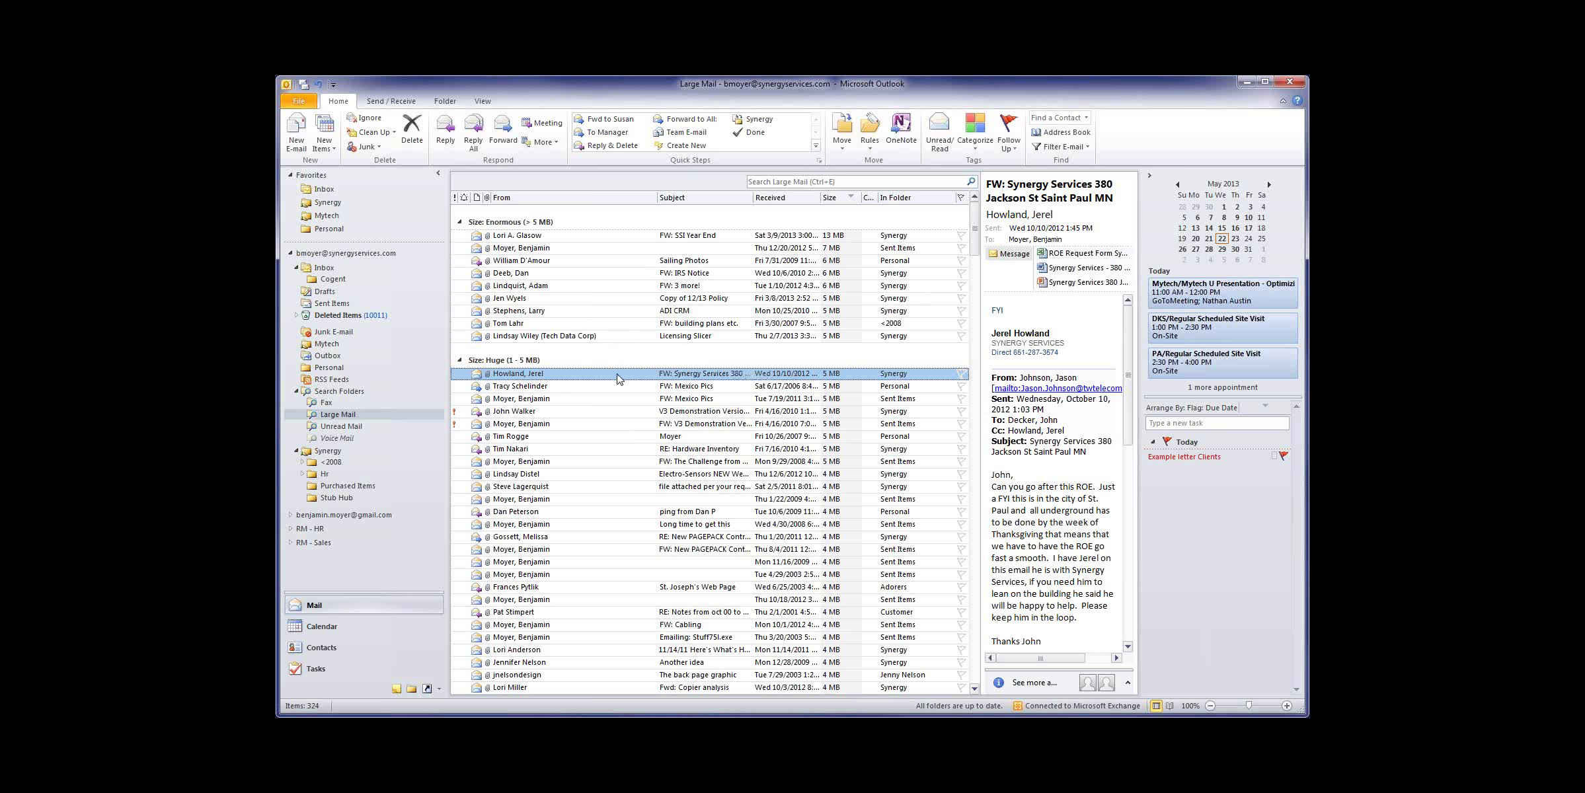
Step: Select the FW: SSI Year End message in Large Mail for deletion
scroll(618, 378, down, 3)
scroll(618, 378, up, 3)
click(518, 241)
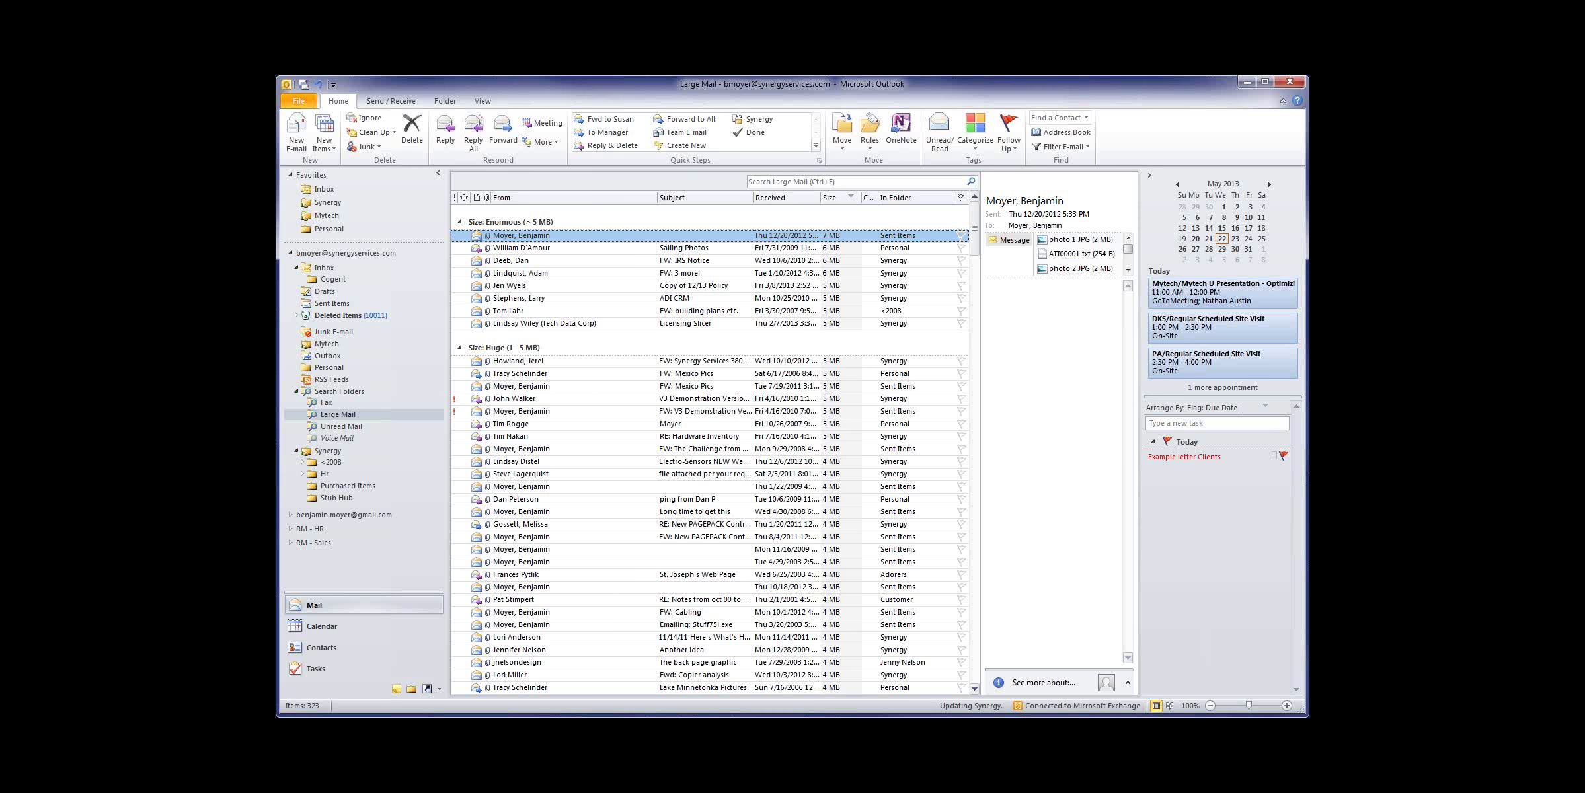
Step: From the Inbox, start a search with Ctrl+E and open Advanced Find under Search Tools
click(324, 190)
key(ctrl+e)
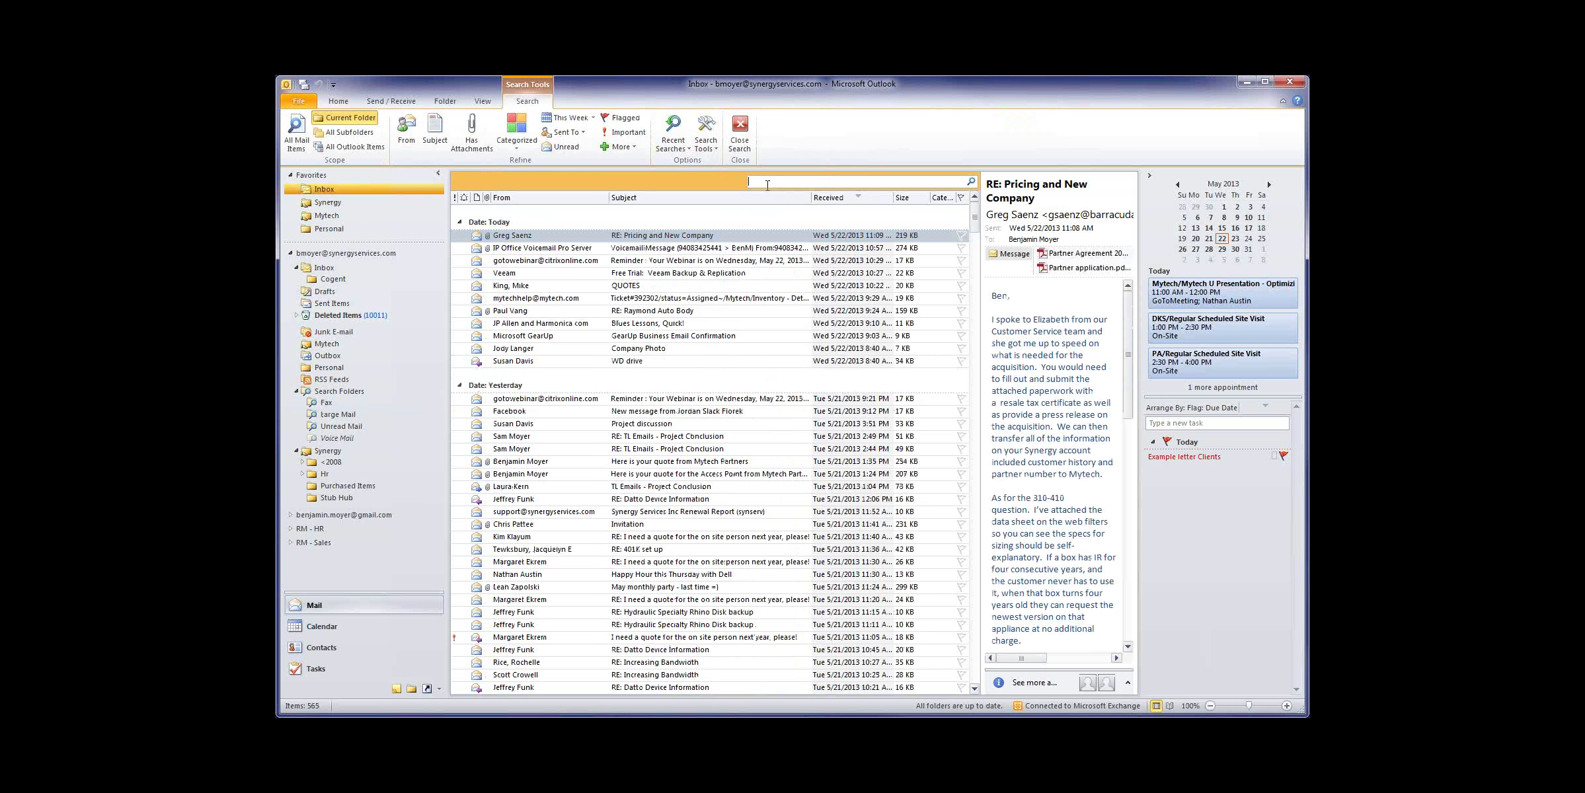
click(711, 140)
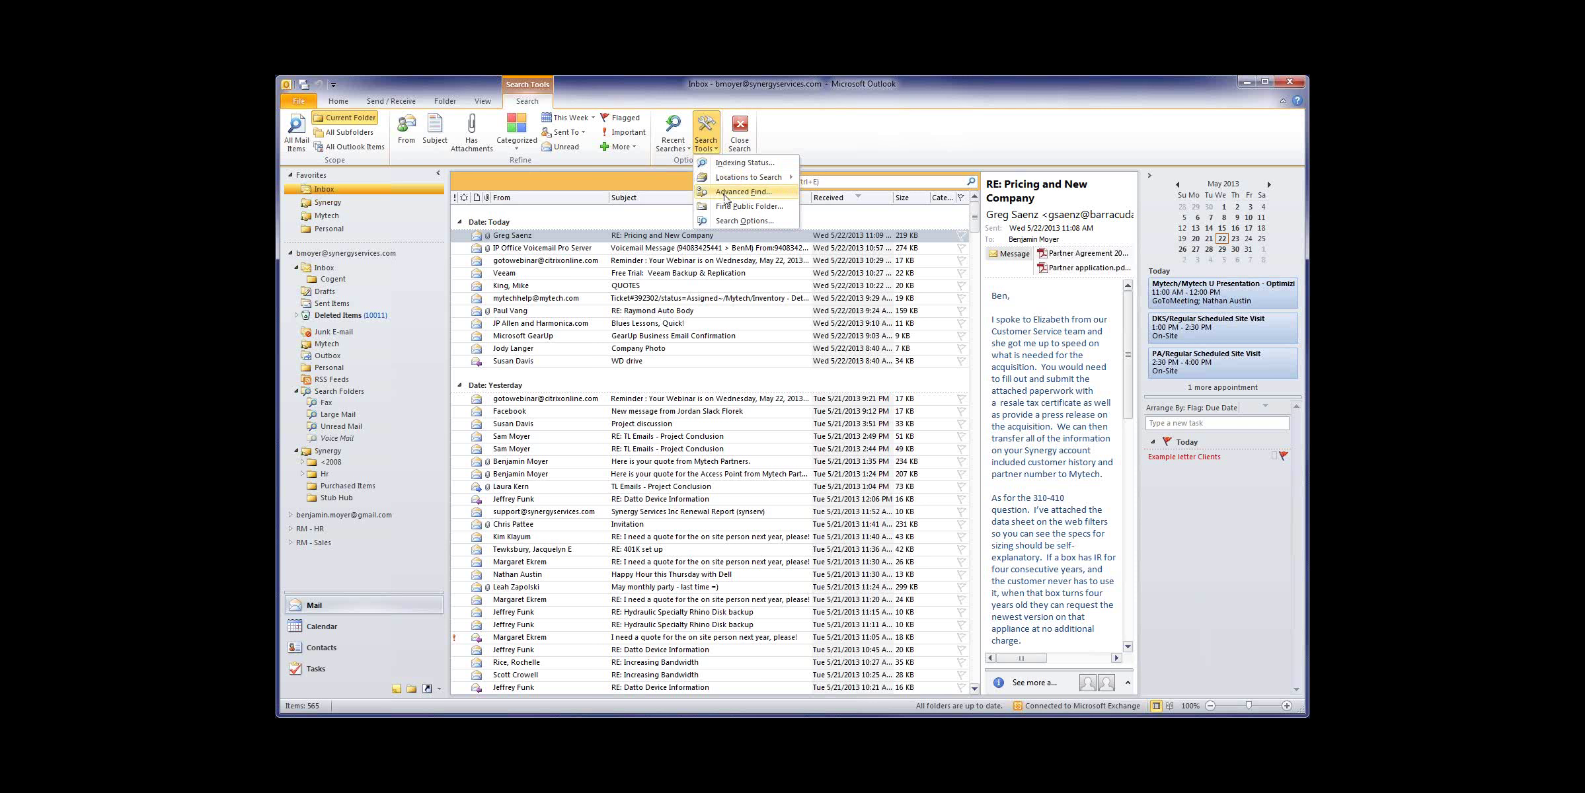
click(725, 192)
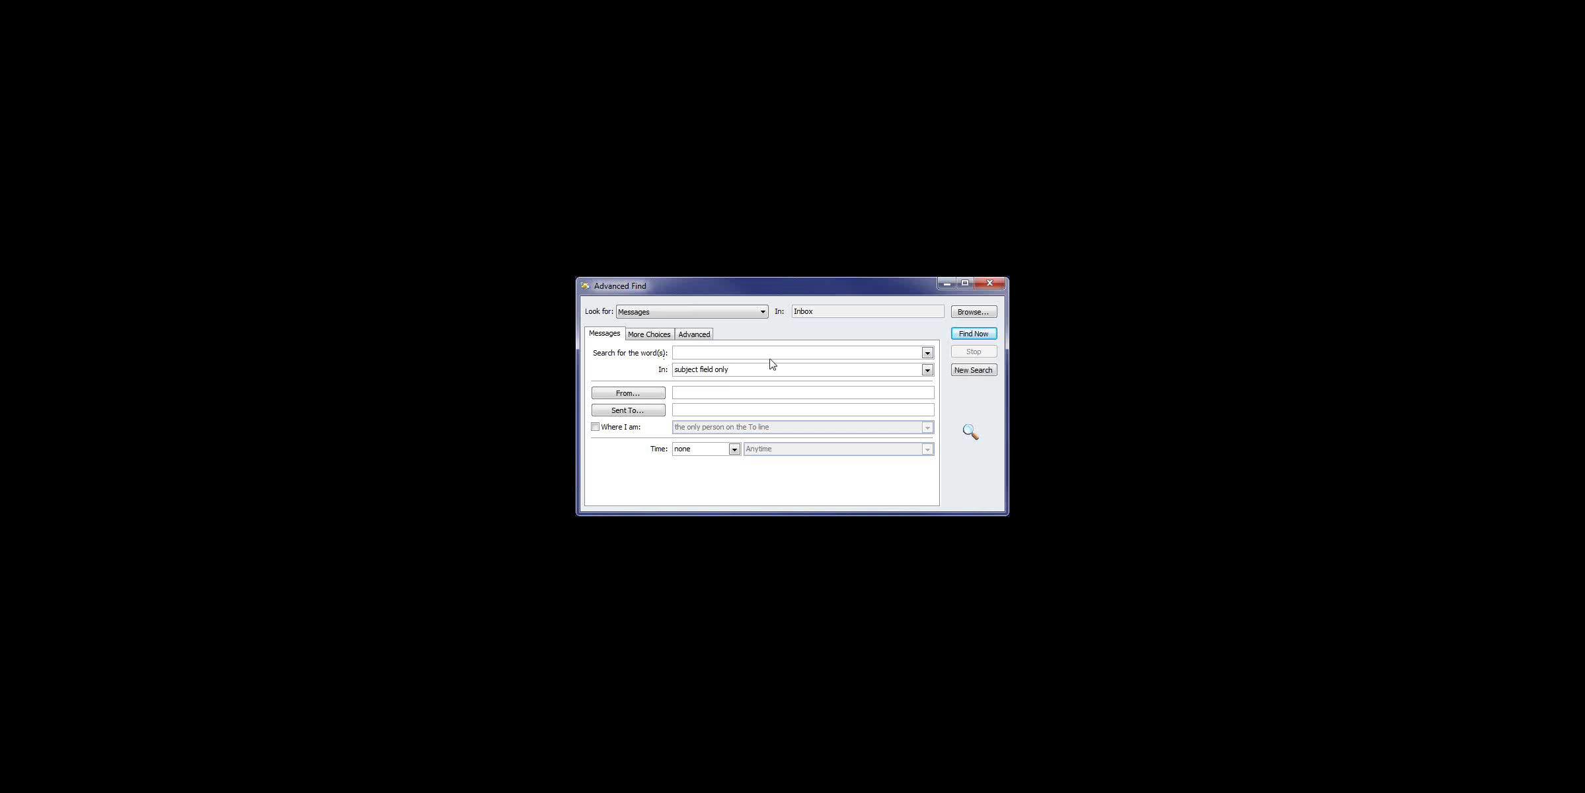
Step: Search the whole mailbox for the colleague's first name in subject field and message body
text(Jerel)
click(770, 370)
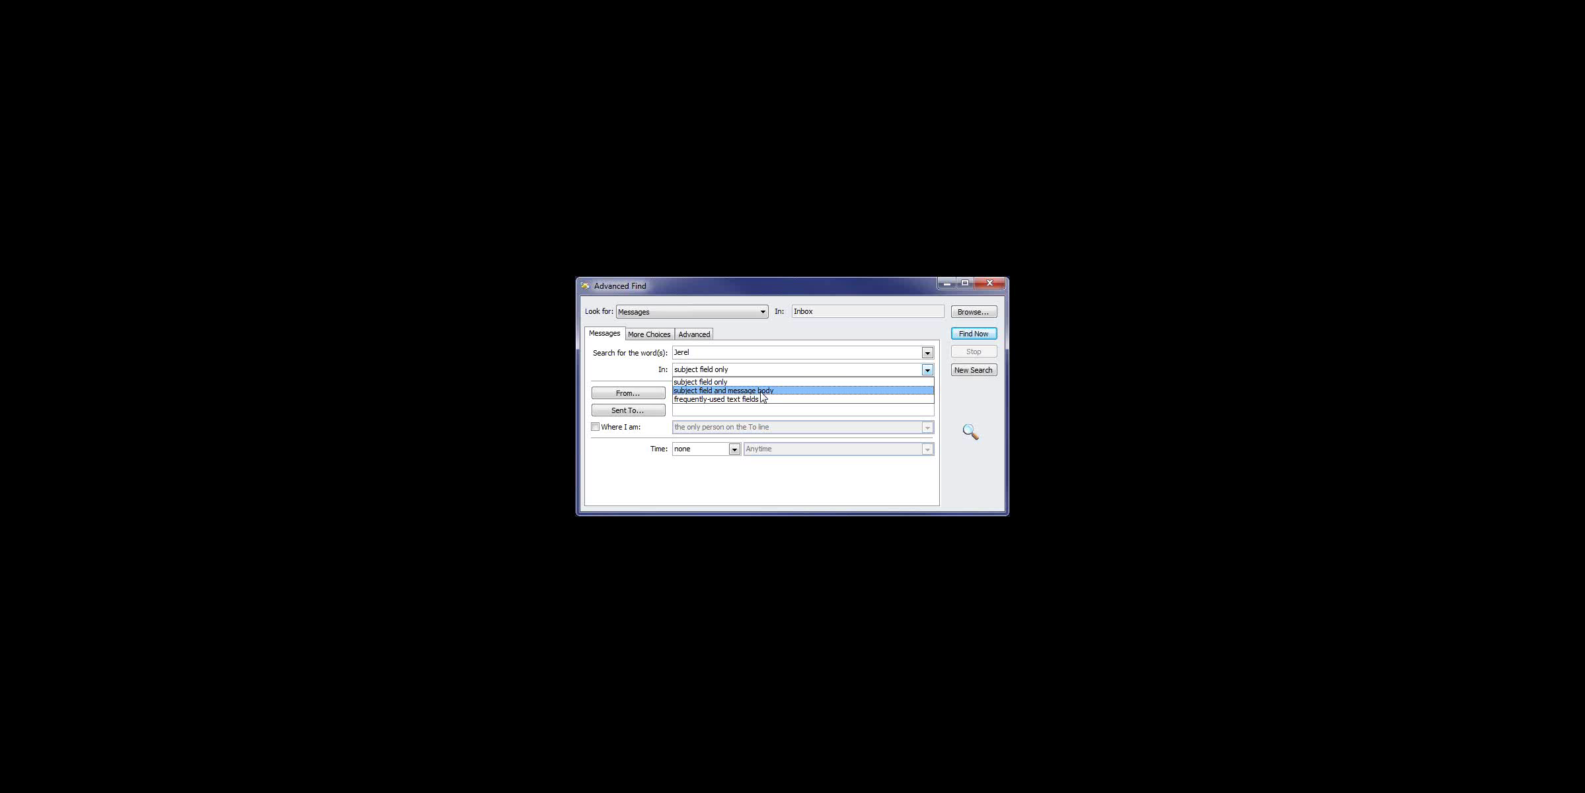
click(761, 393)
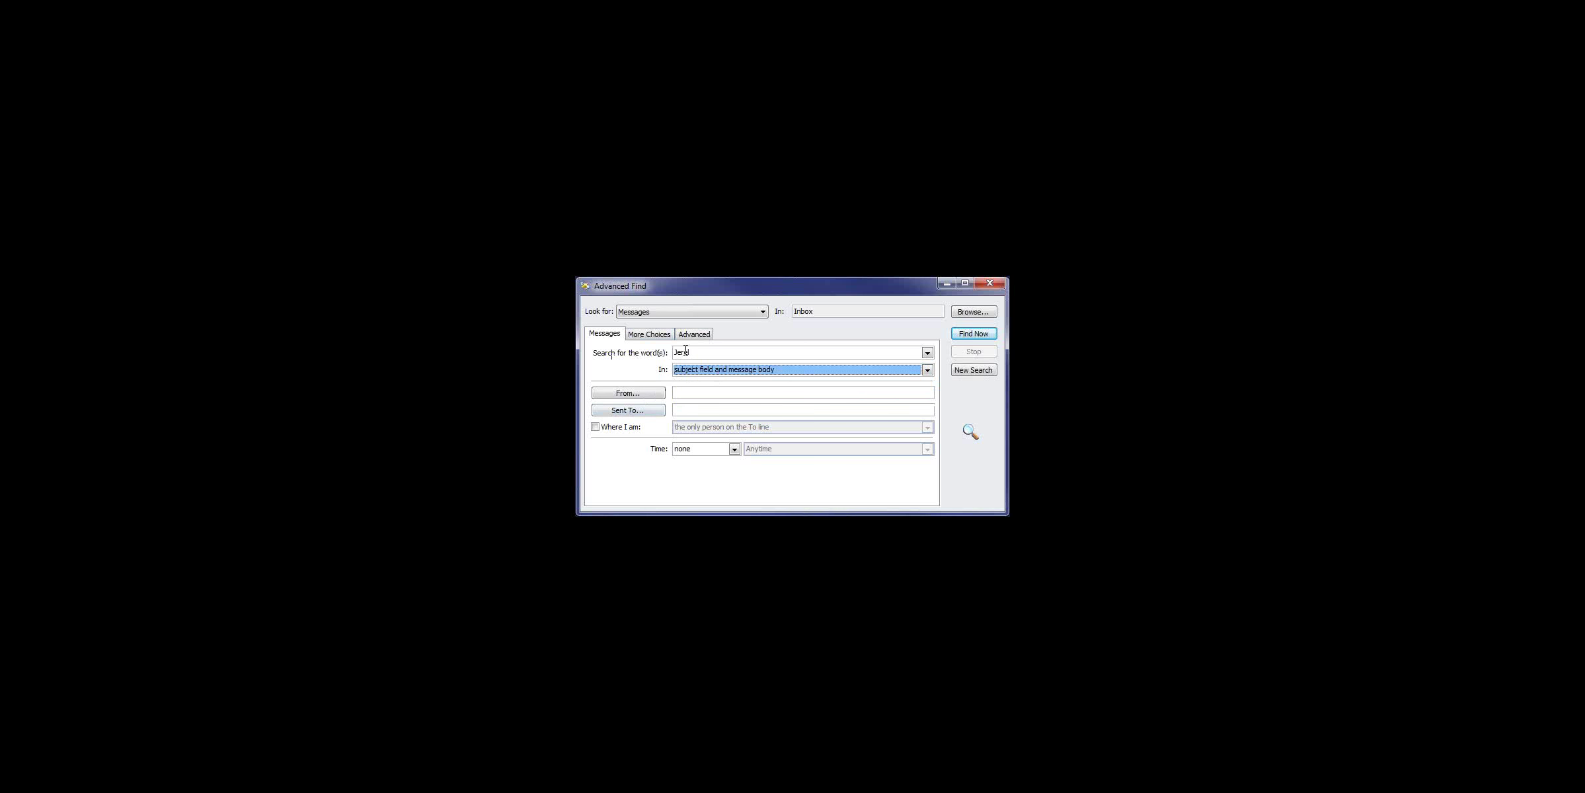
click(972, 311)
click(703, 323)
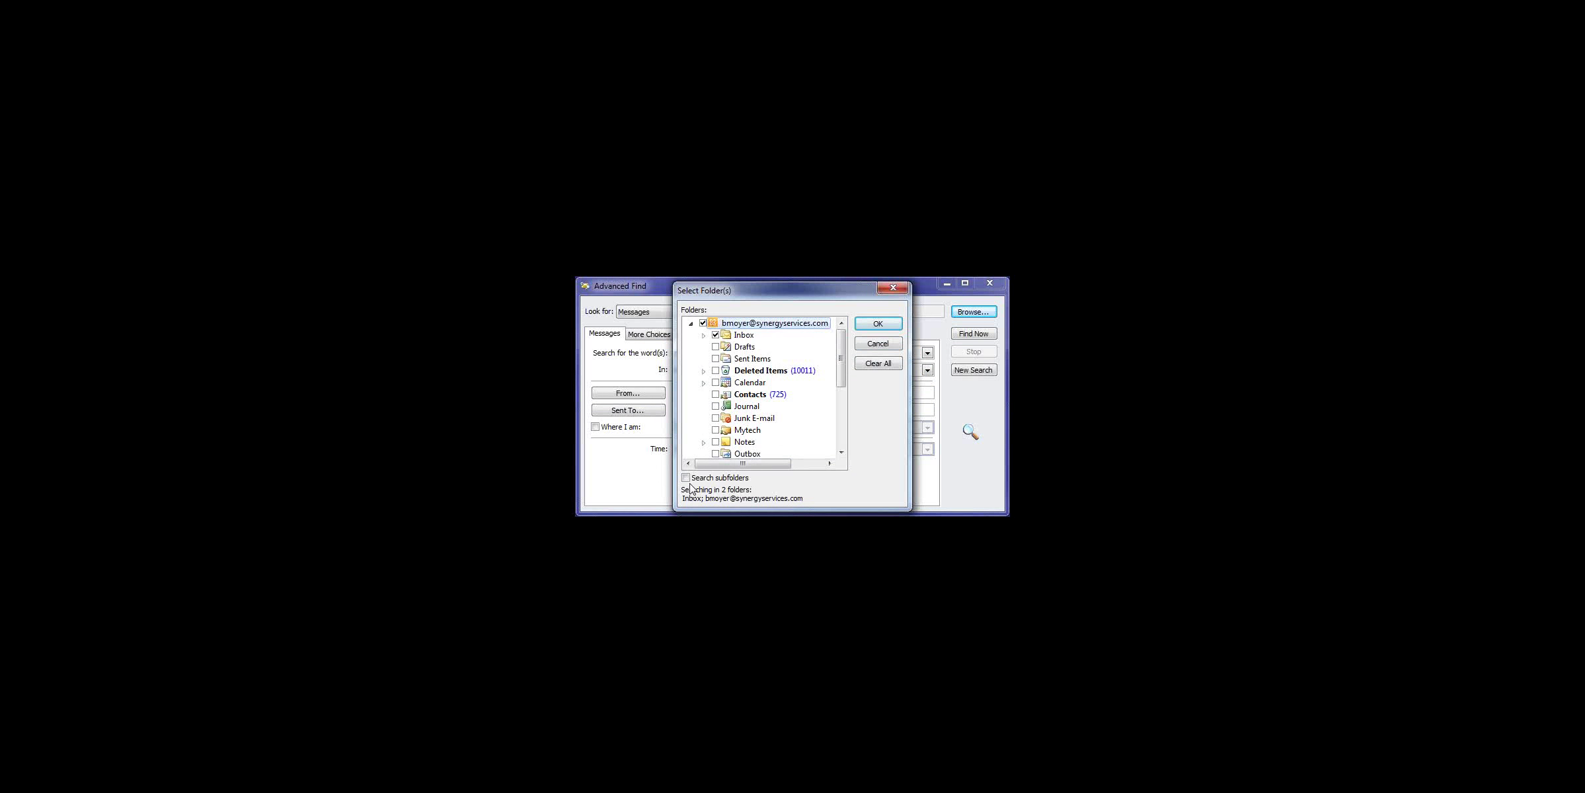
click(877, 325)
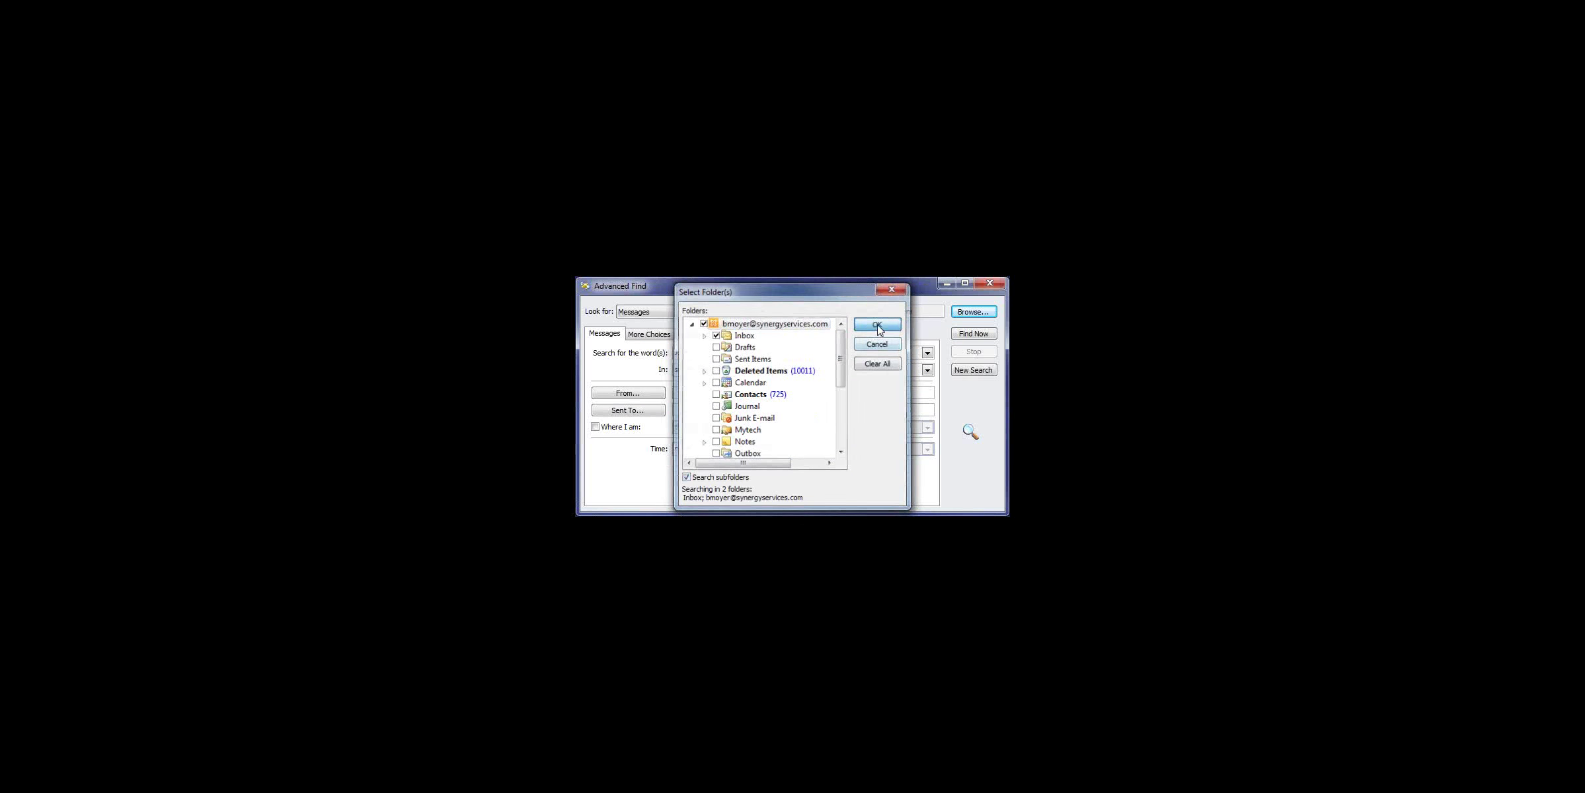
click(982, 338)
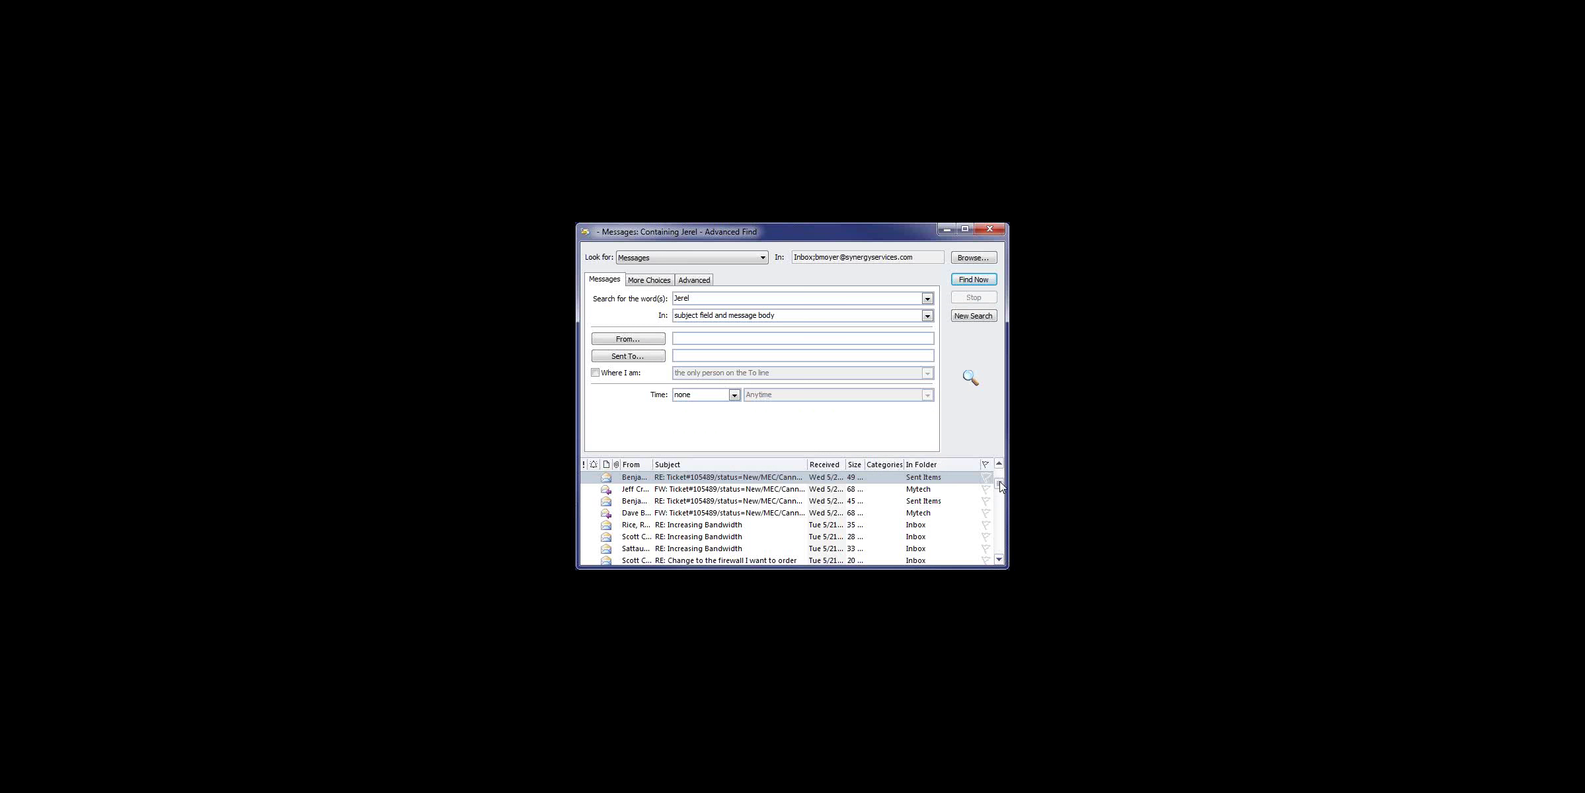
Step: Scroll the Advanced Find results and select one of the found messages
drag(1000, 487, 1000, 510)
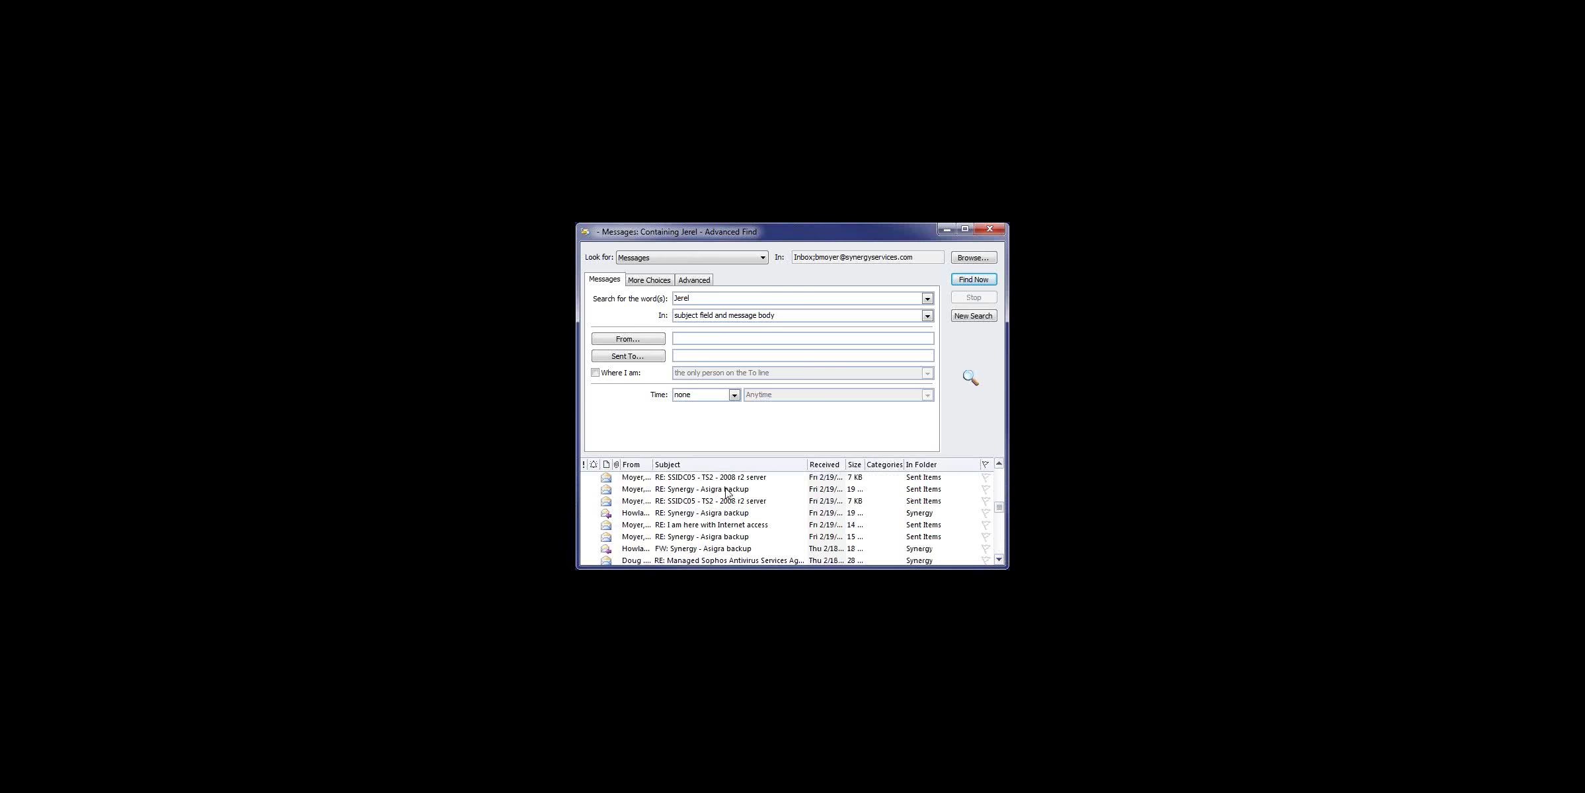
click(718, 526)
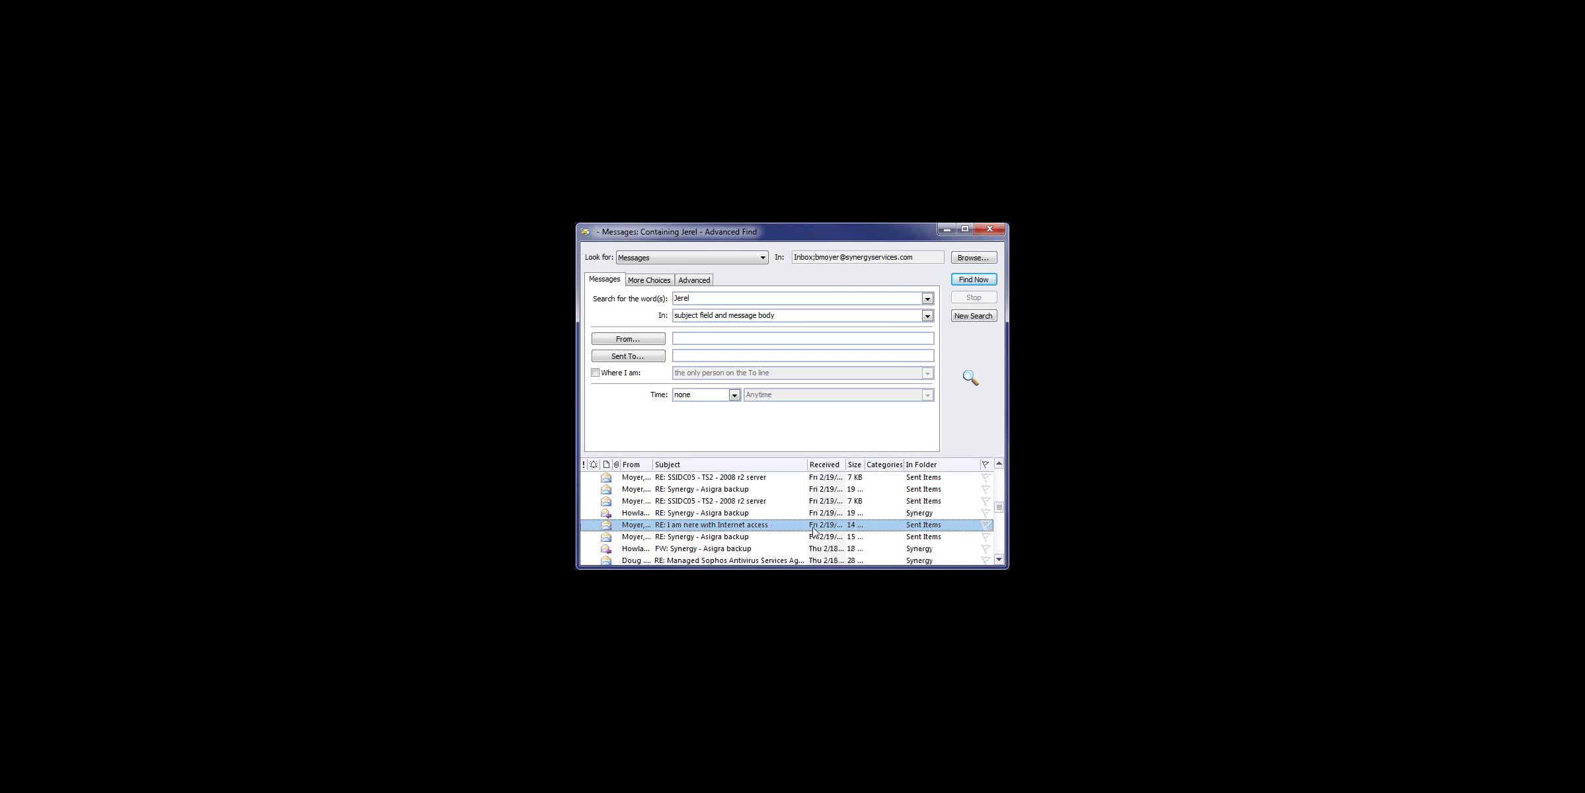
drag(999, 510, 999, 477)
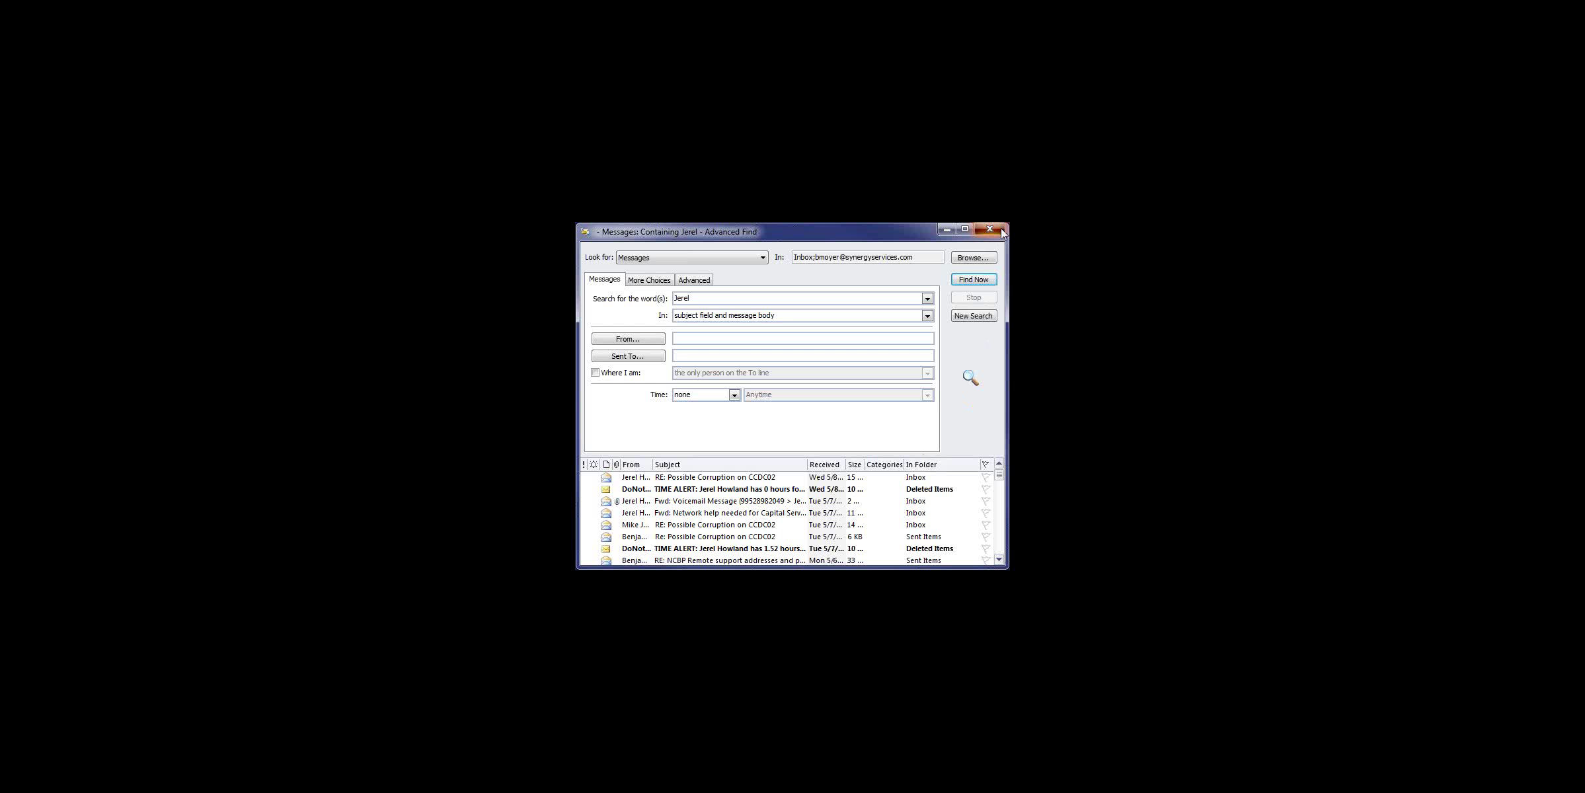
Step: Close Advanced Find, return to the Inbox, and start a blank new e-mail ready for a recipient
click(1001, 231)
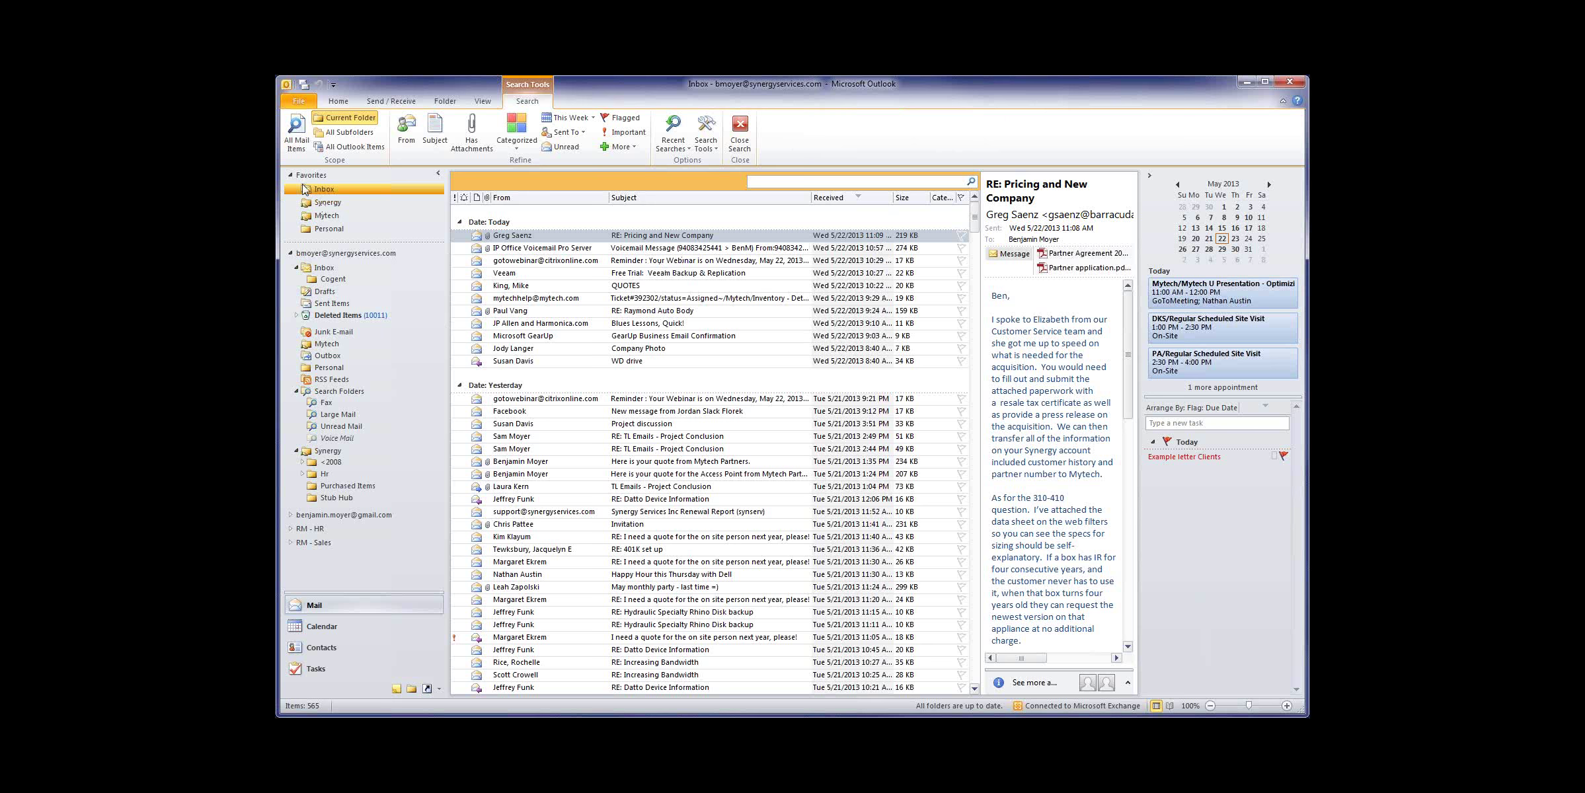
click(317, 269)
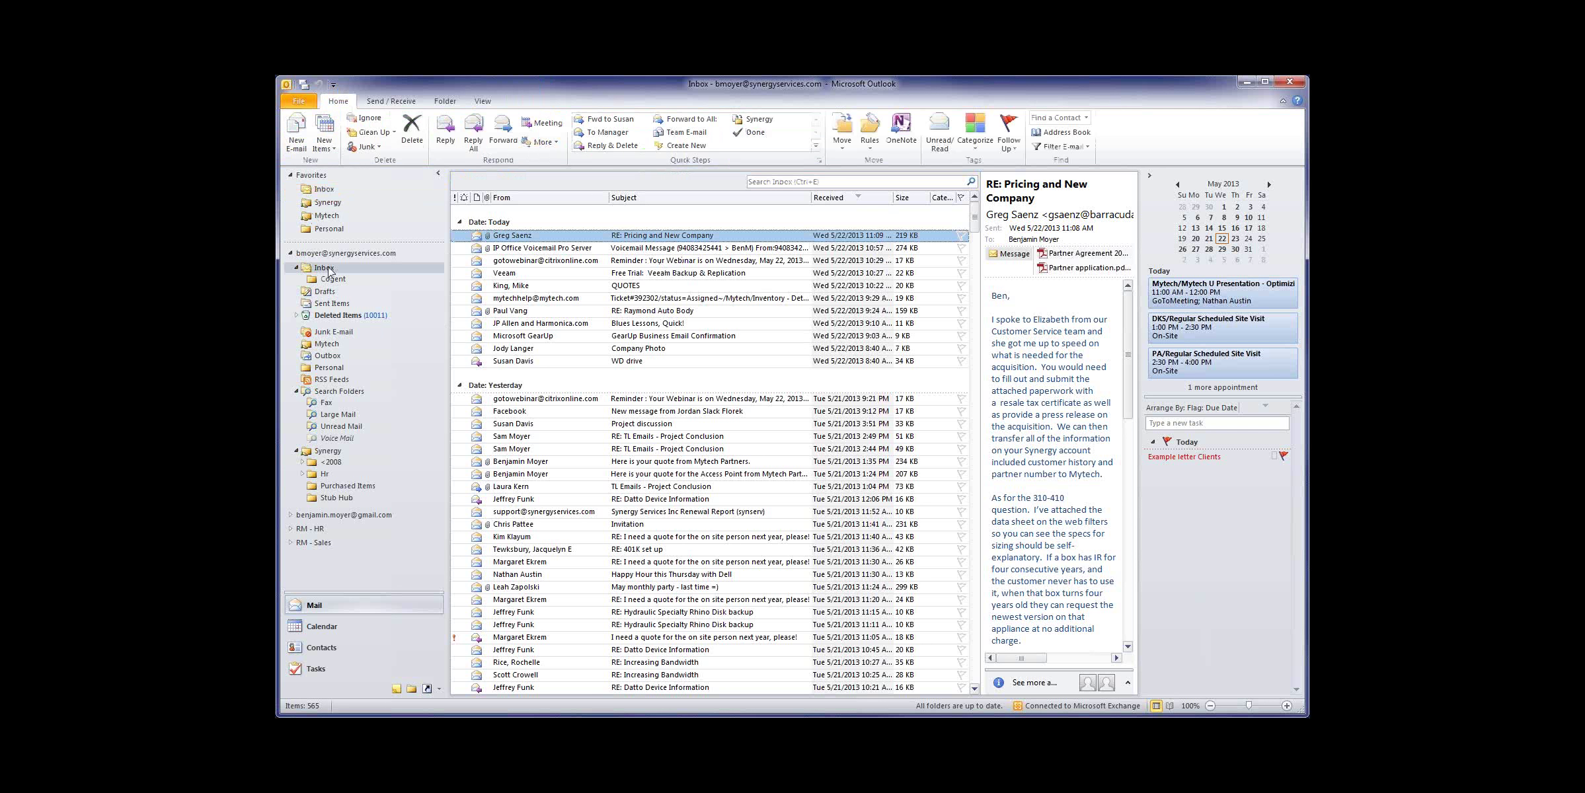
click(299, 139)
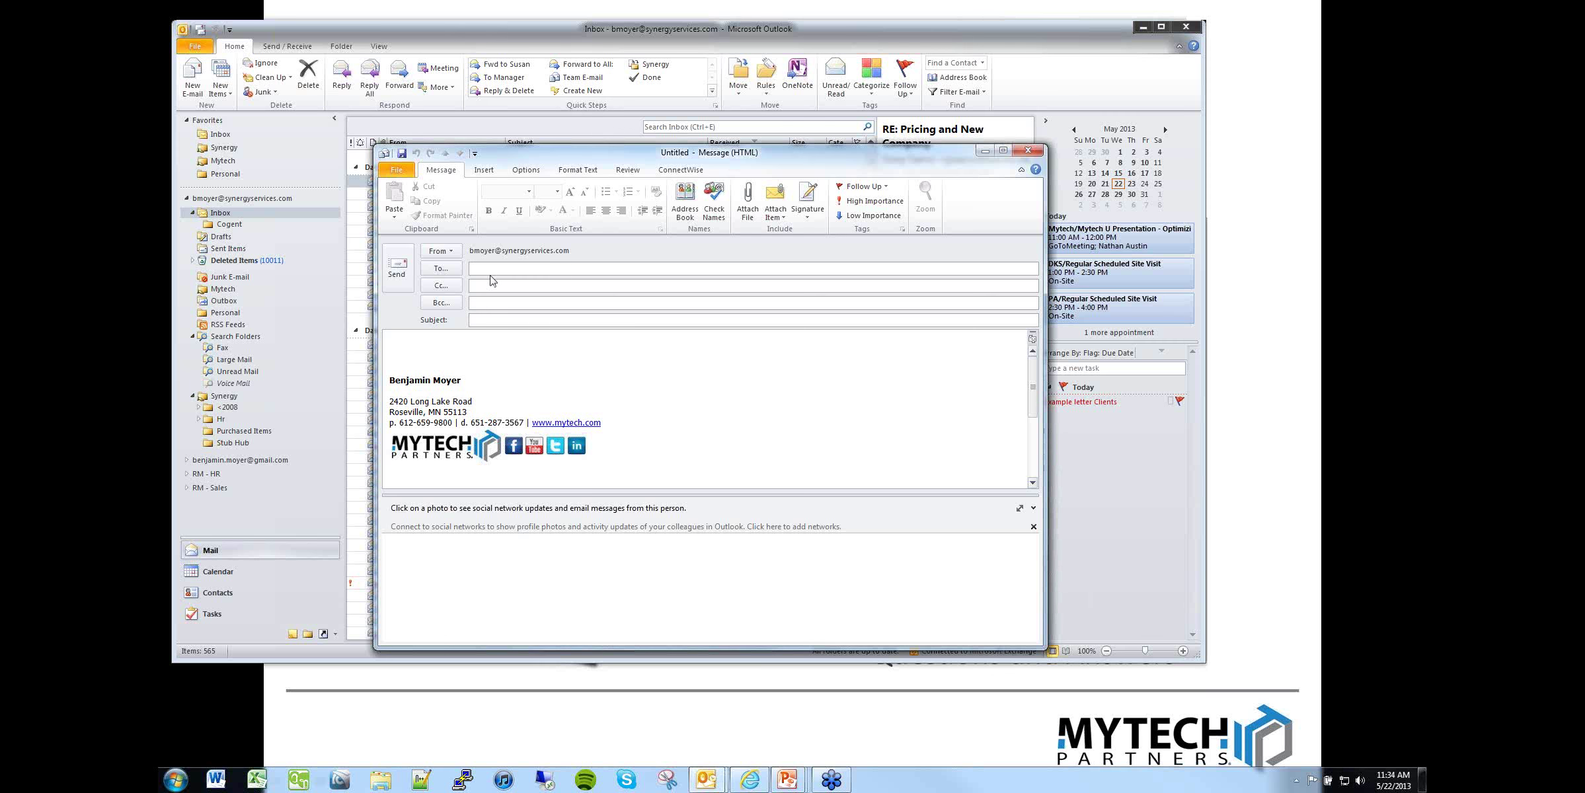
click(488, 269)
Step: Swap the message's full Mytech signature for the shorter Reply signature
right_click(454, 422)
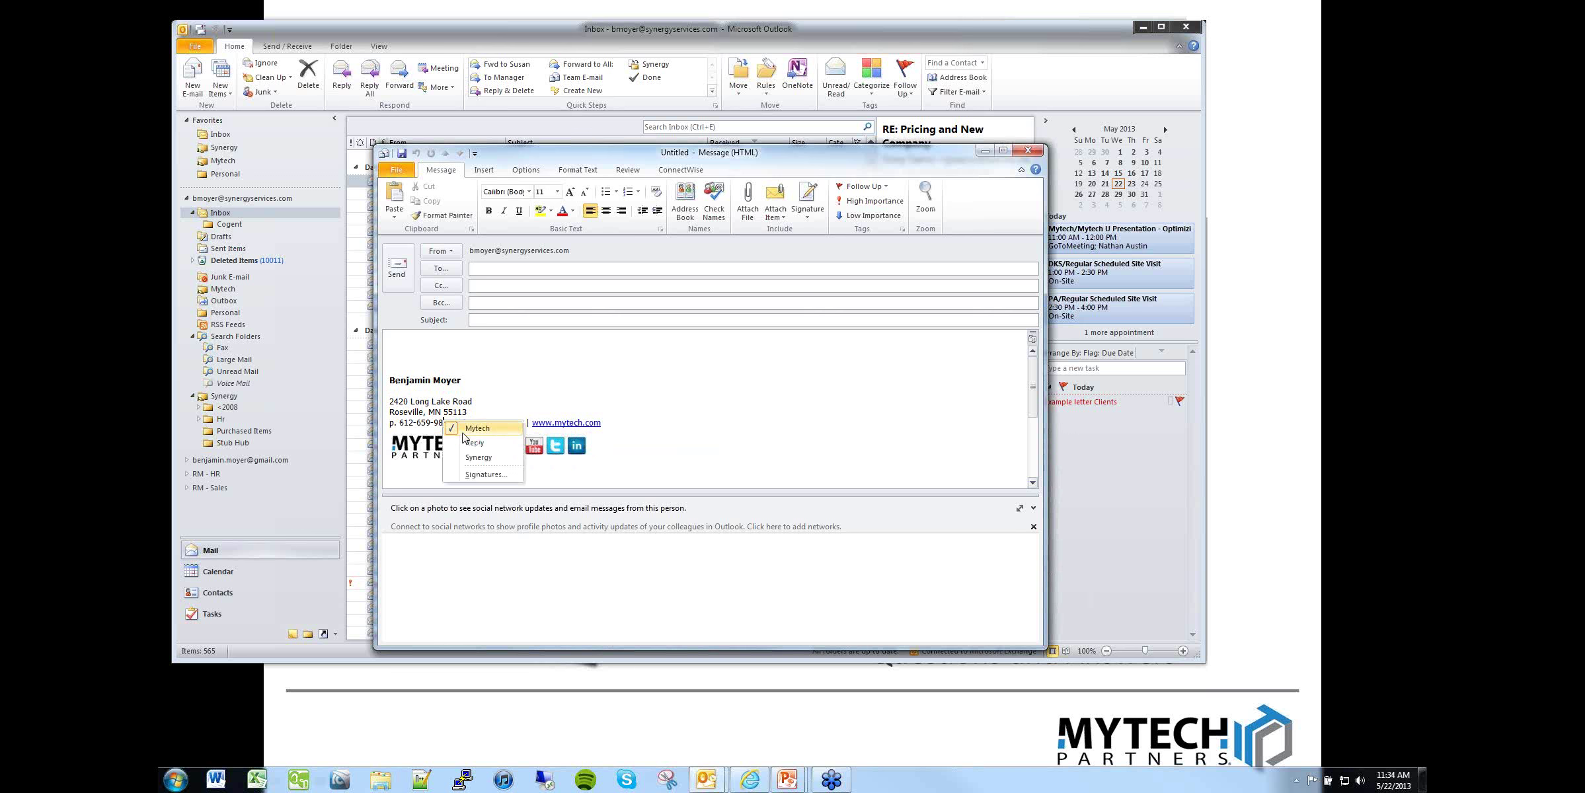
click(474, 443)
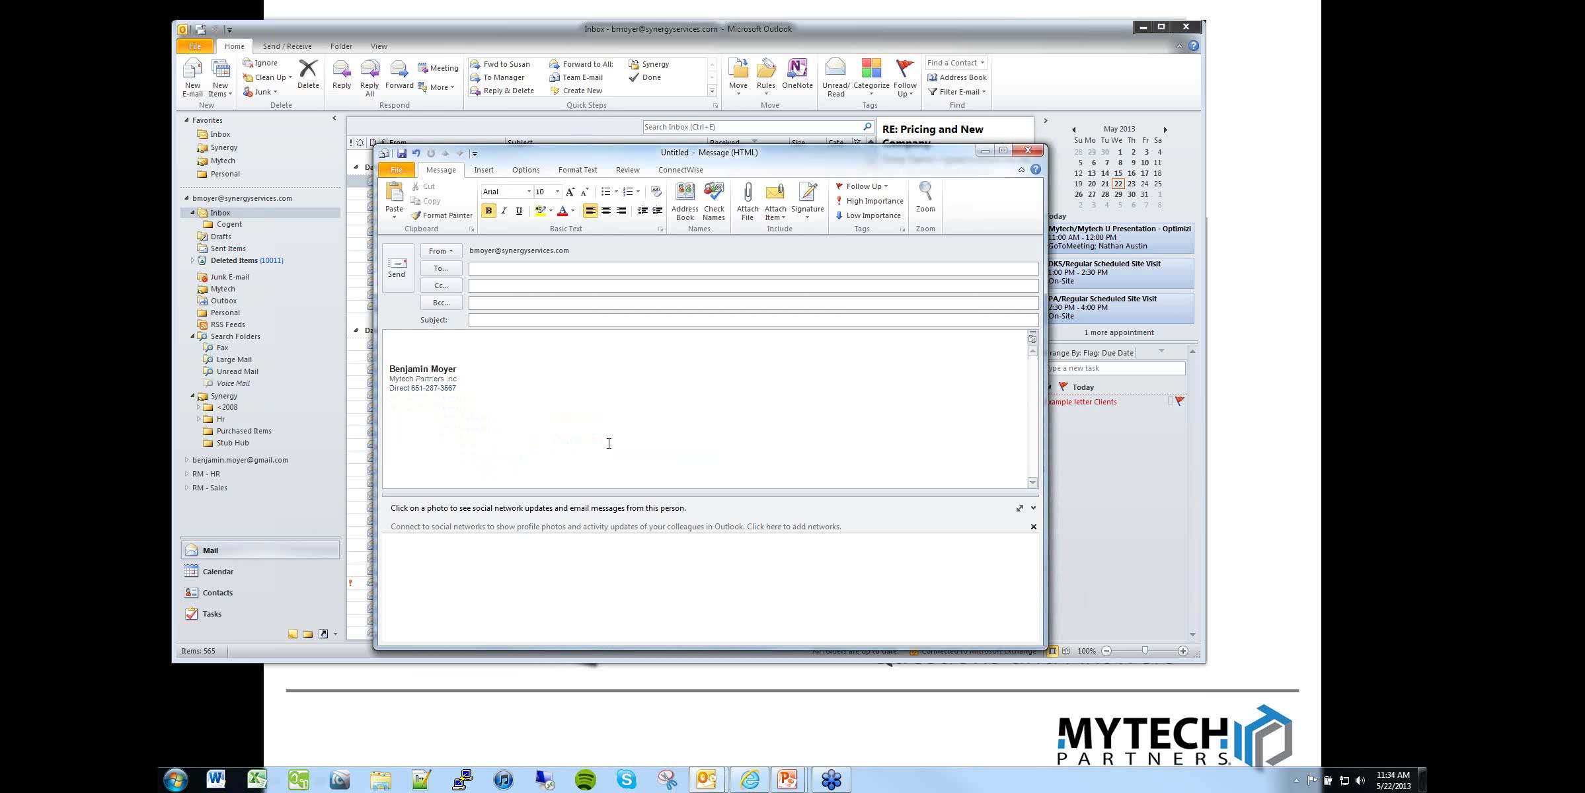
click(389, 345)
Step: Select the signature block and its direct phone number, leaving the cursor below the signature
click(465, 387)
drag(393, 369, 468, 390)
click(479, 396)
drag(458, 389, 392, 390)
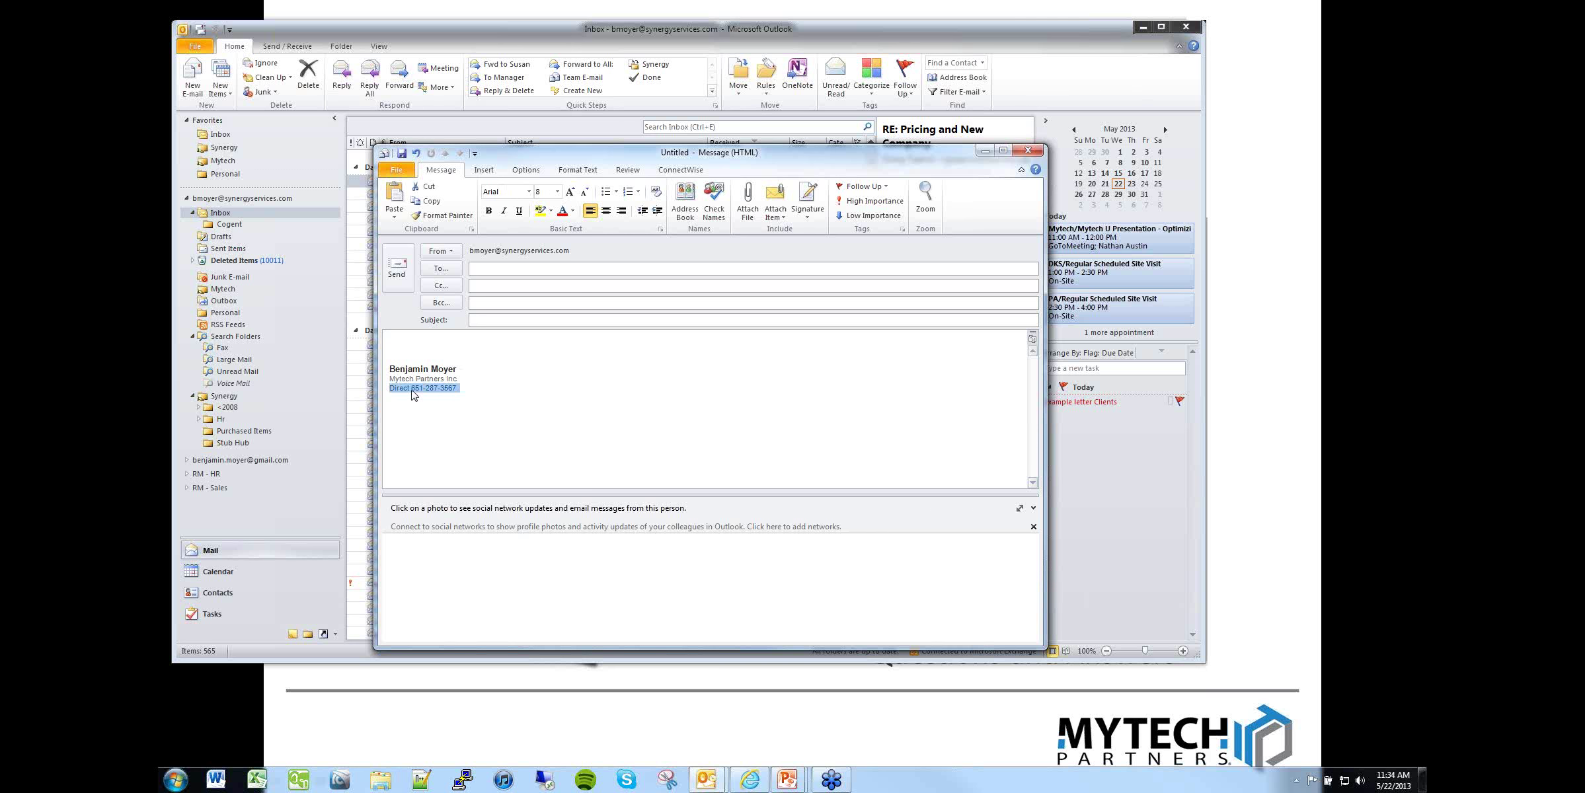
click(414, 390)
drag(414, 389, 457, 392)
click(487, 436)
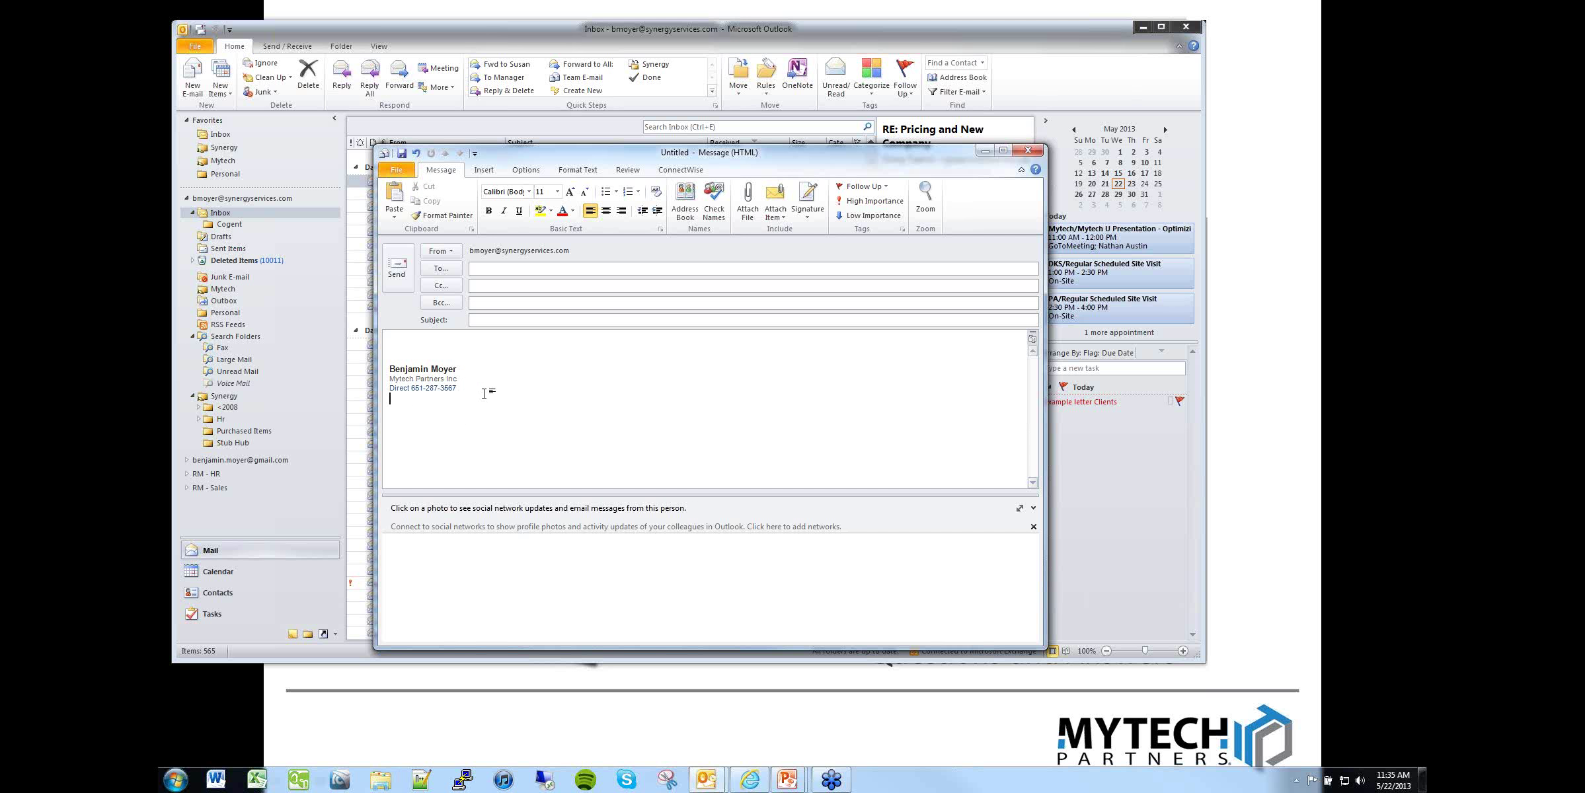
click(808, 211)
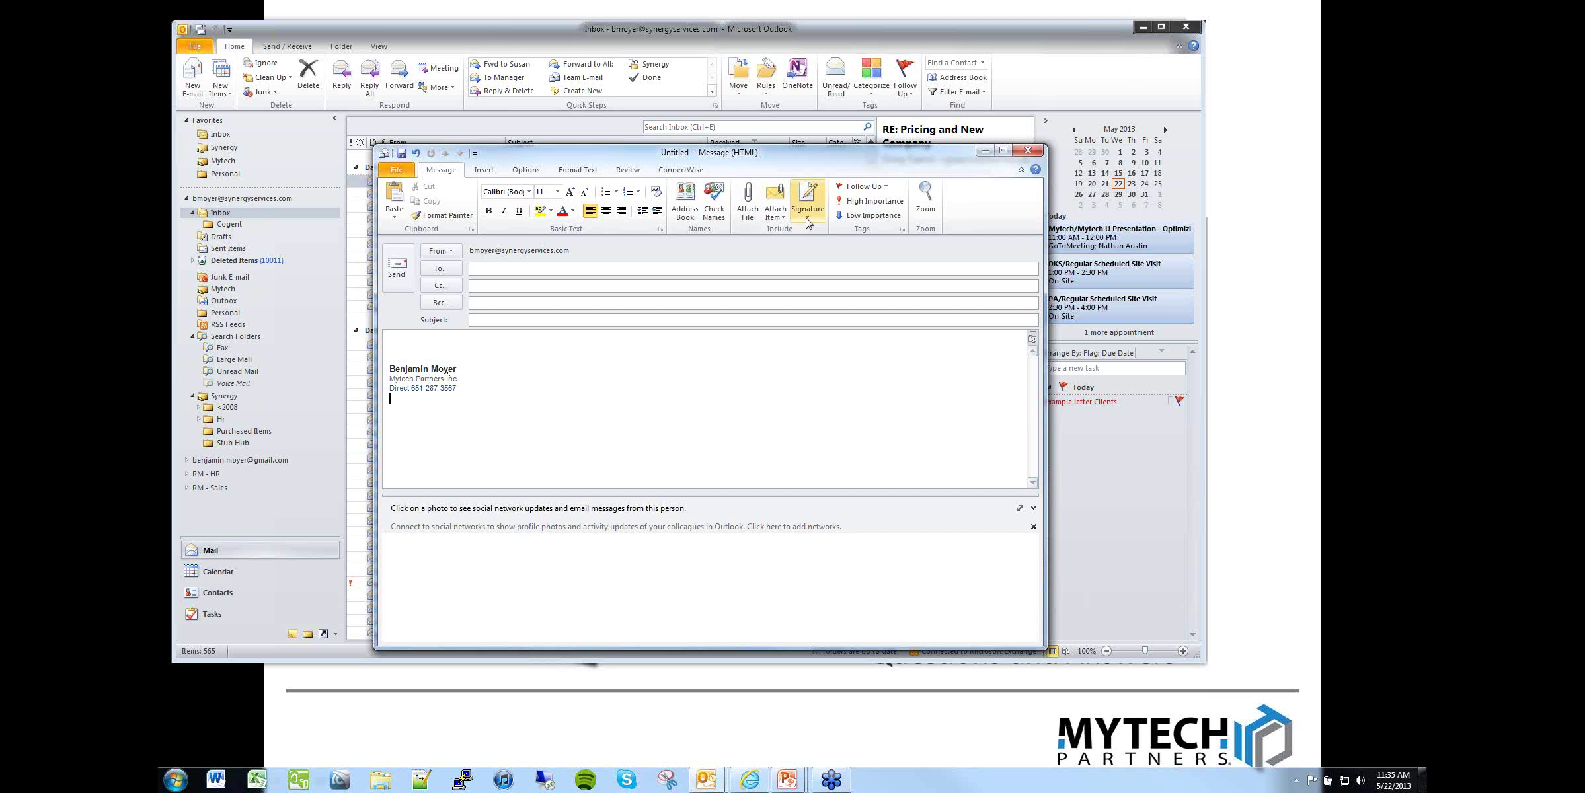
click(832, 278)
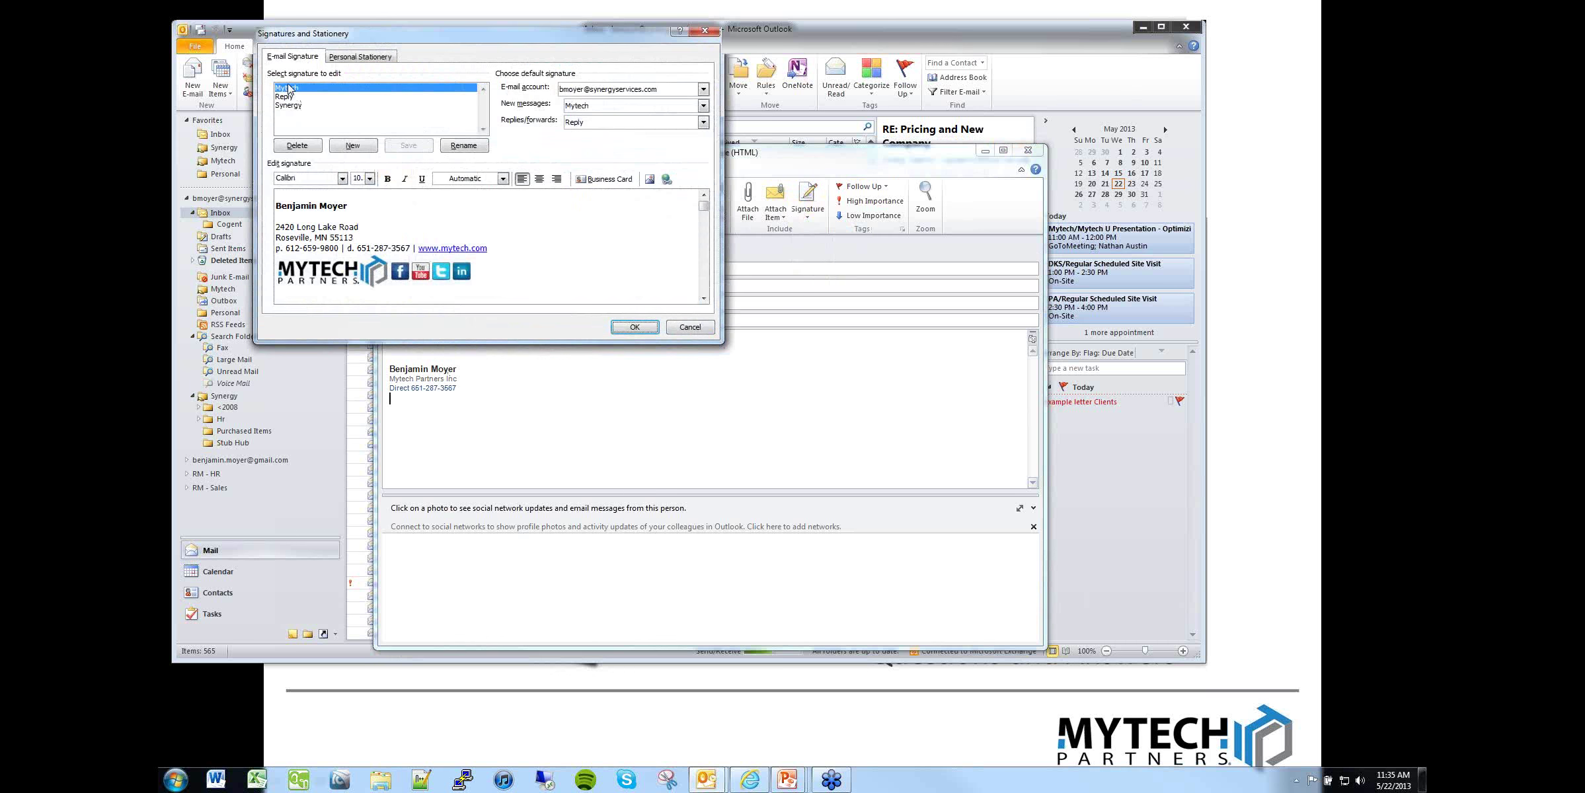
click(330, 237)
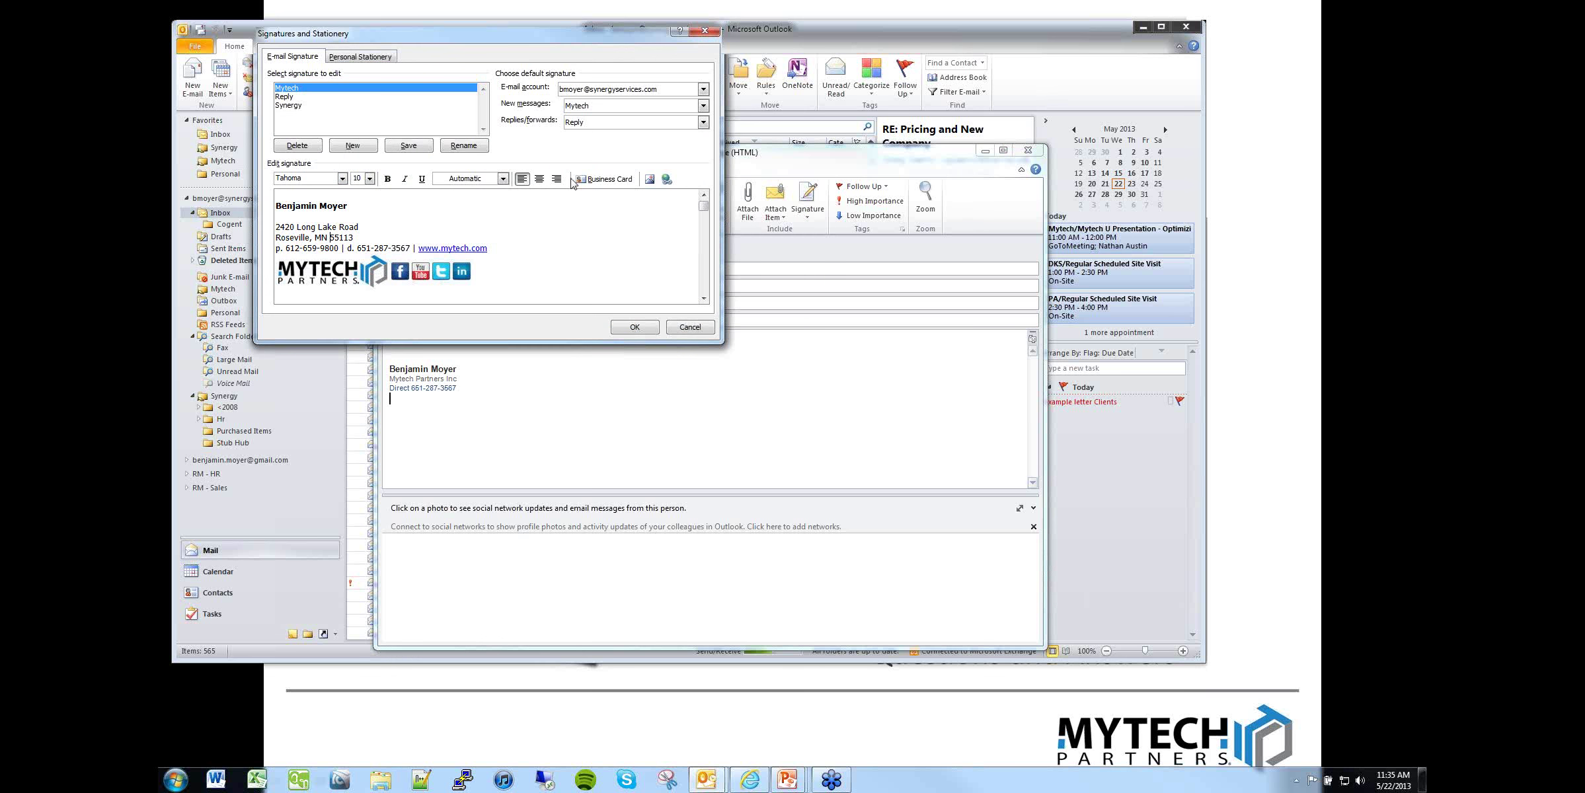
click(599, 109)
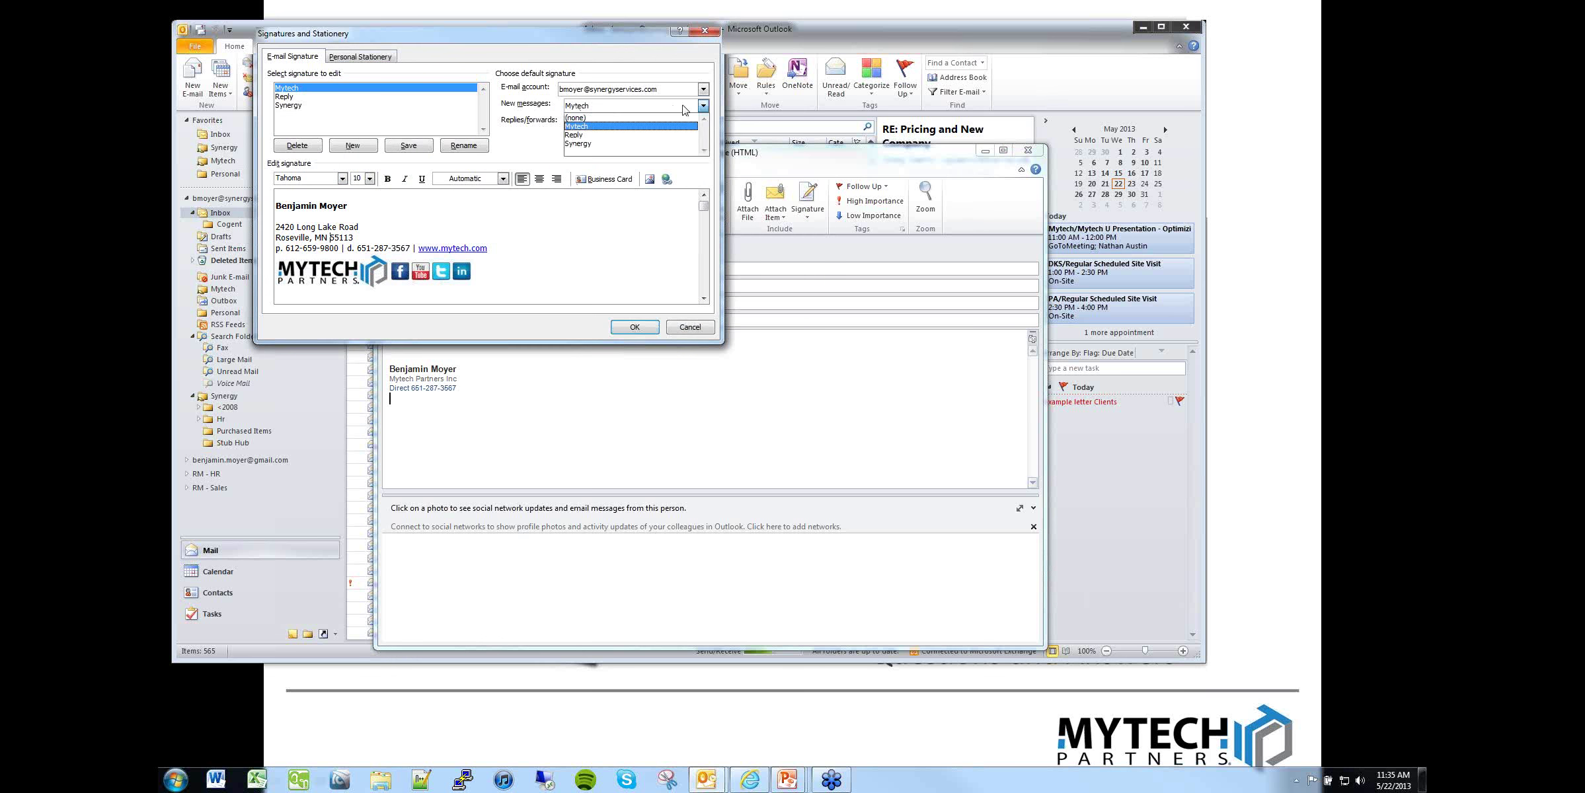
click(580, 131)
click(291, 97)
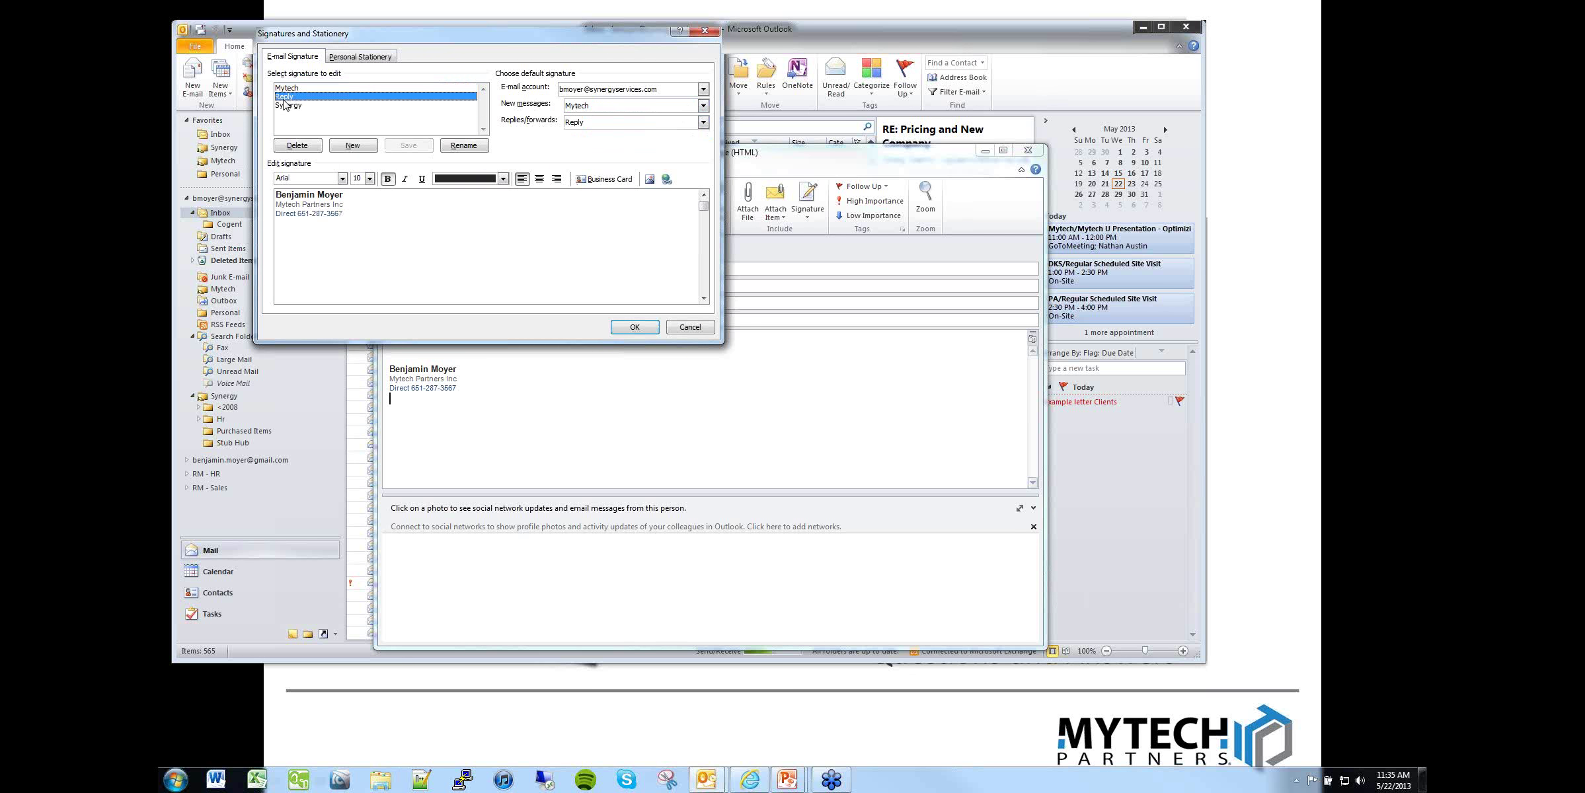
click(590, 123)
click(576, 151)
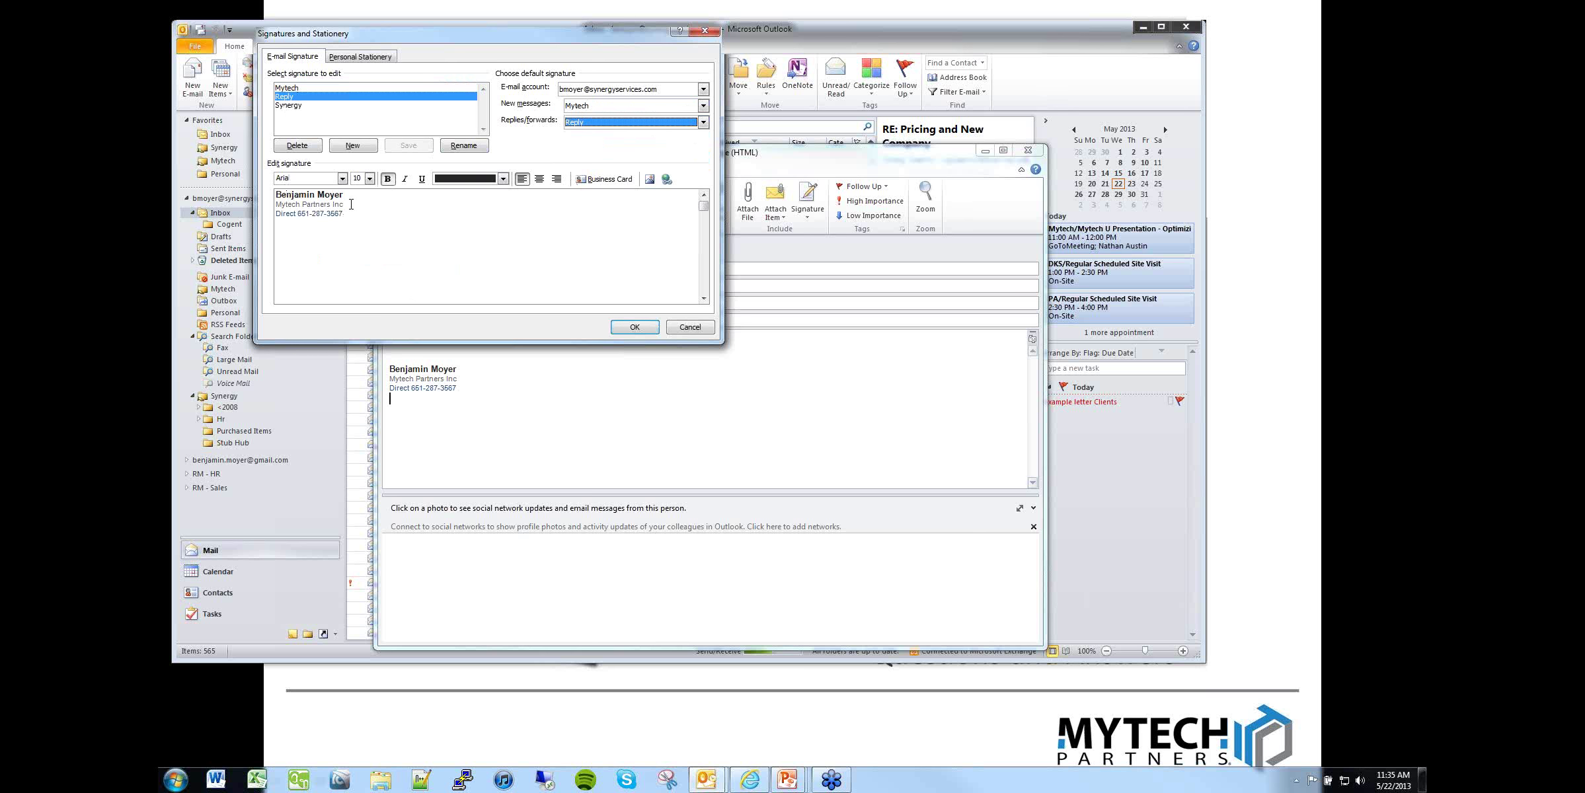
click(291, 105)
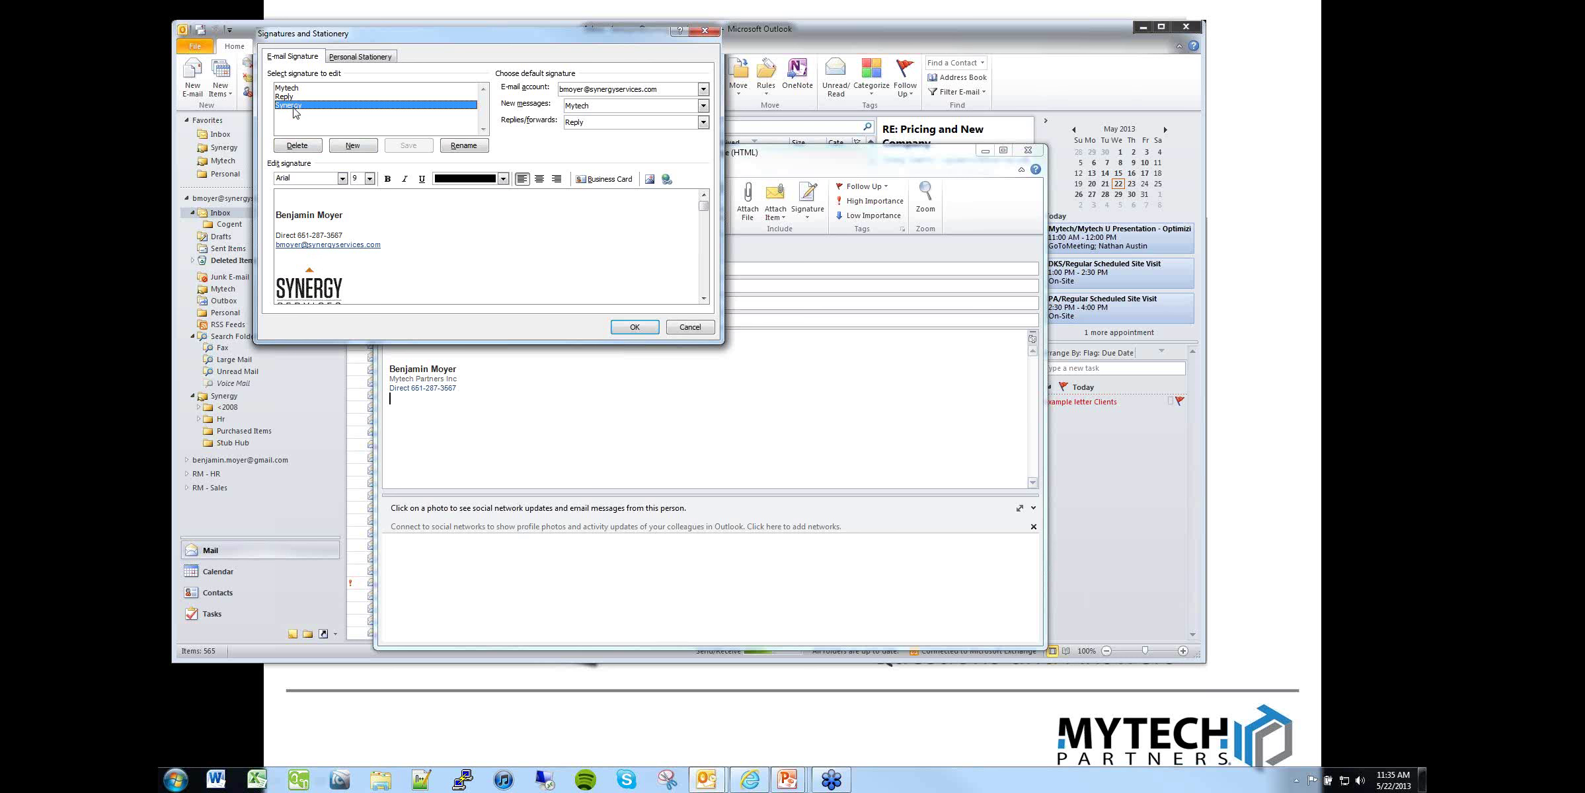
click(700, 329)
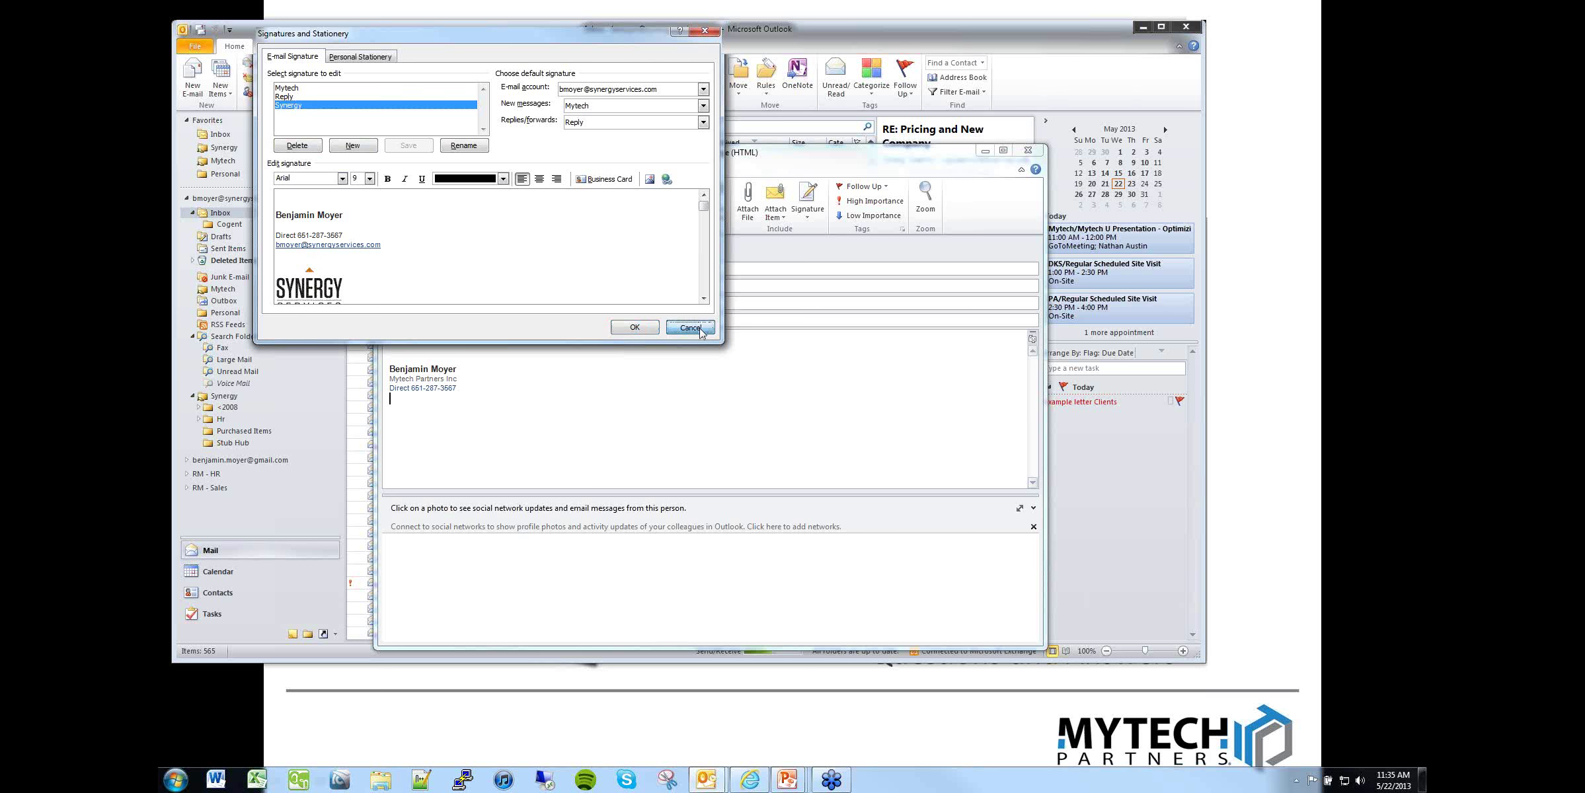
right_click(441, 385)
click(490, 431)
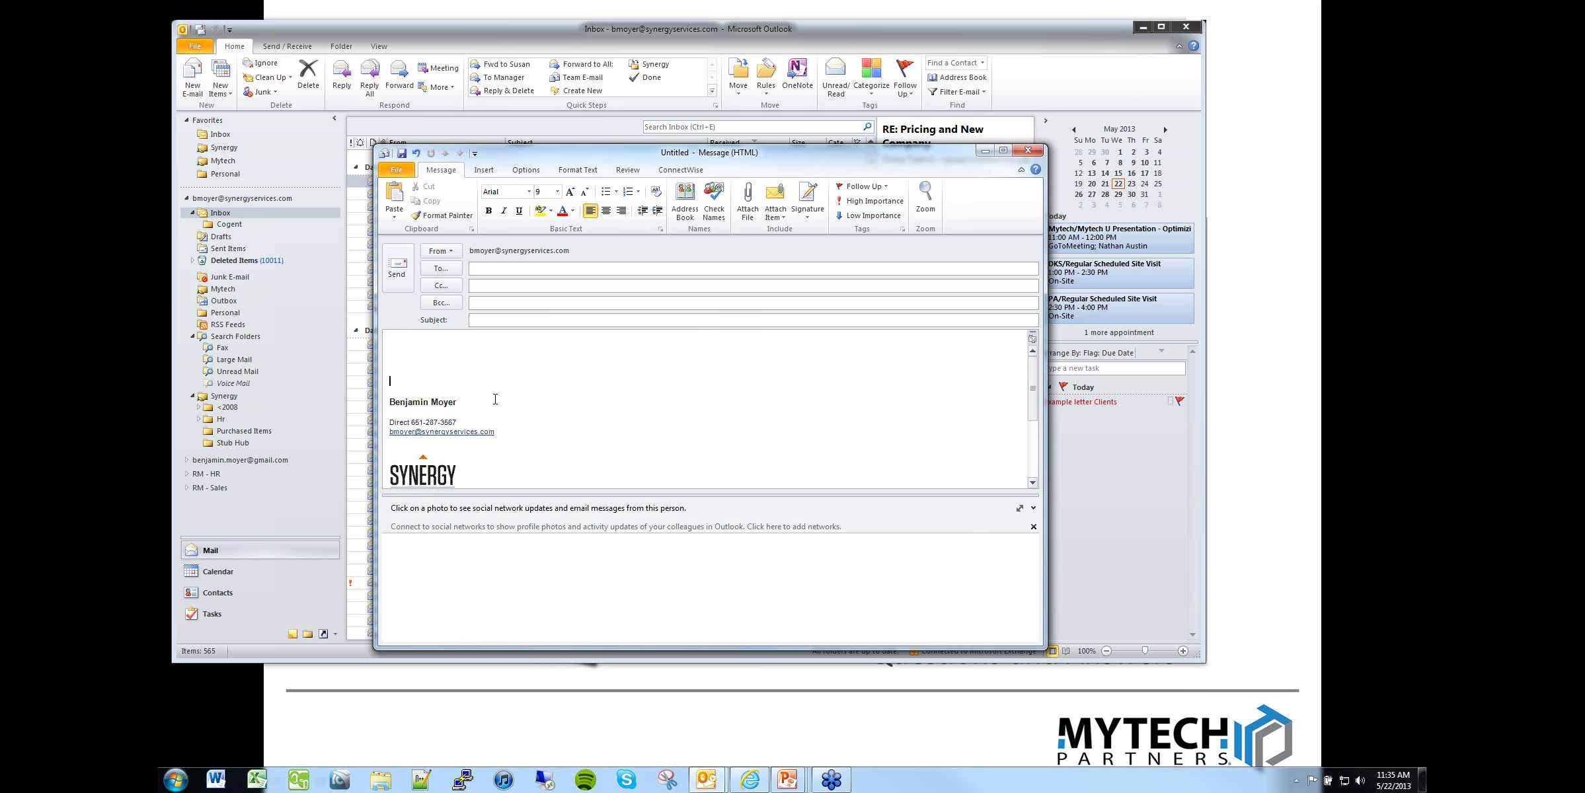
right_click(429, 415)
click(455, 442)
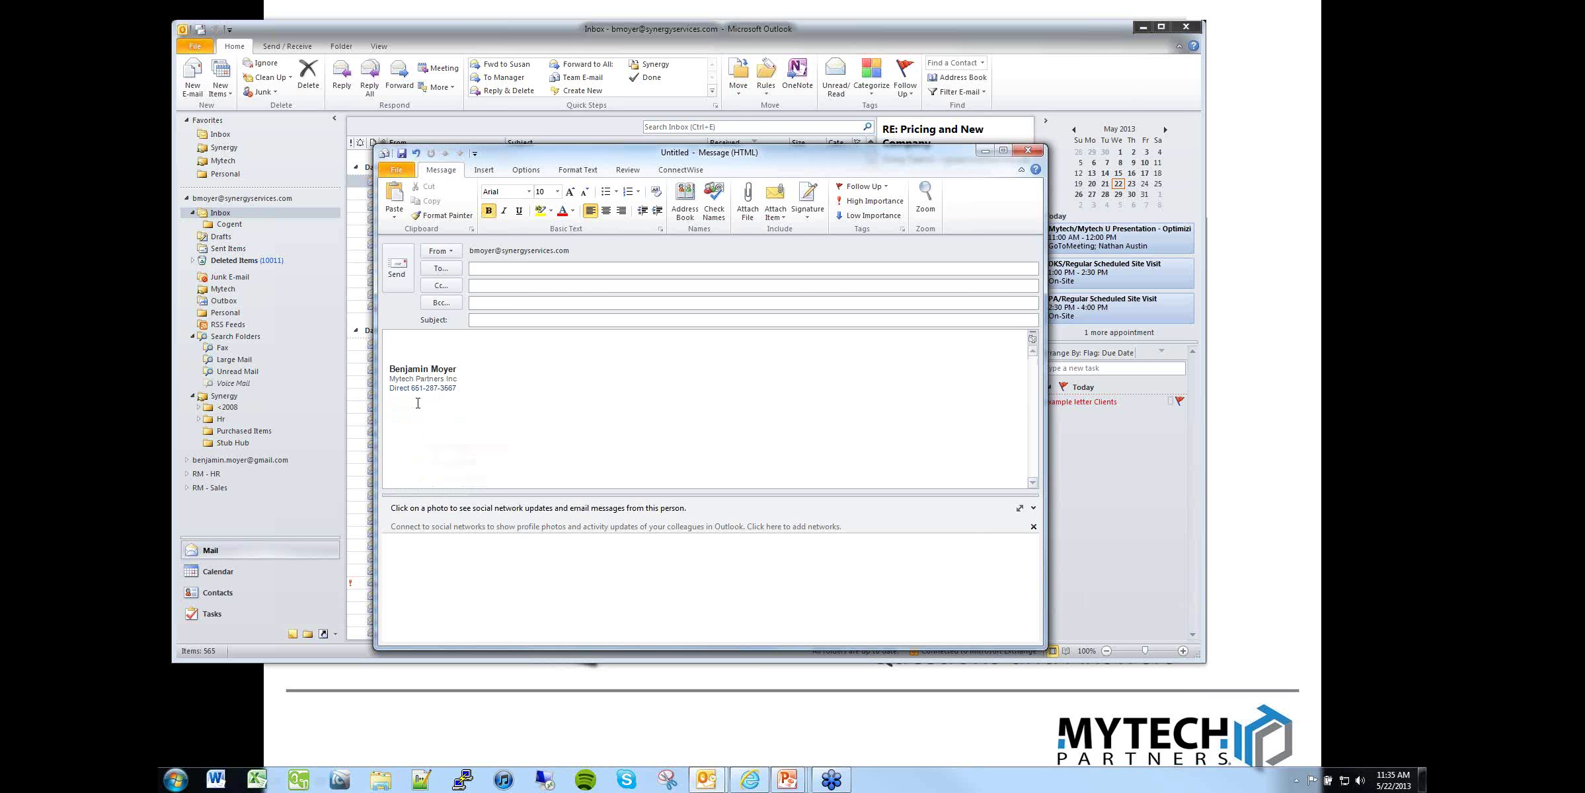
right_click(421, 373)
click(456, 380)
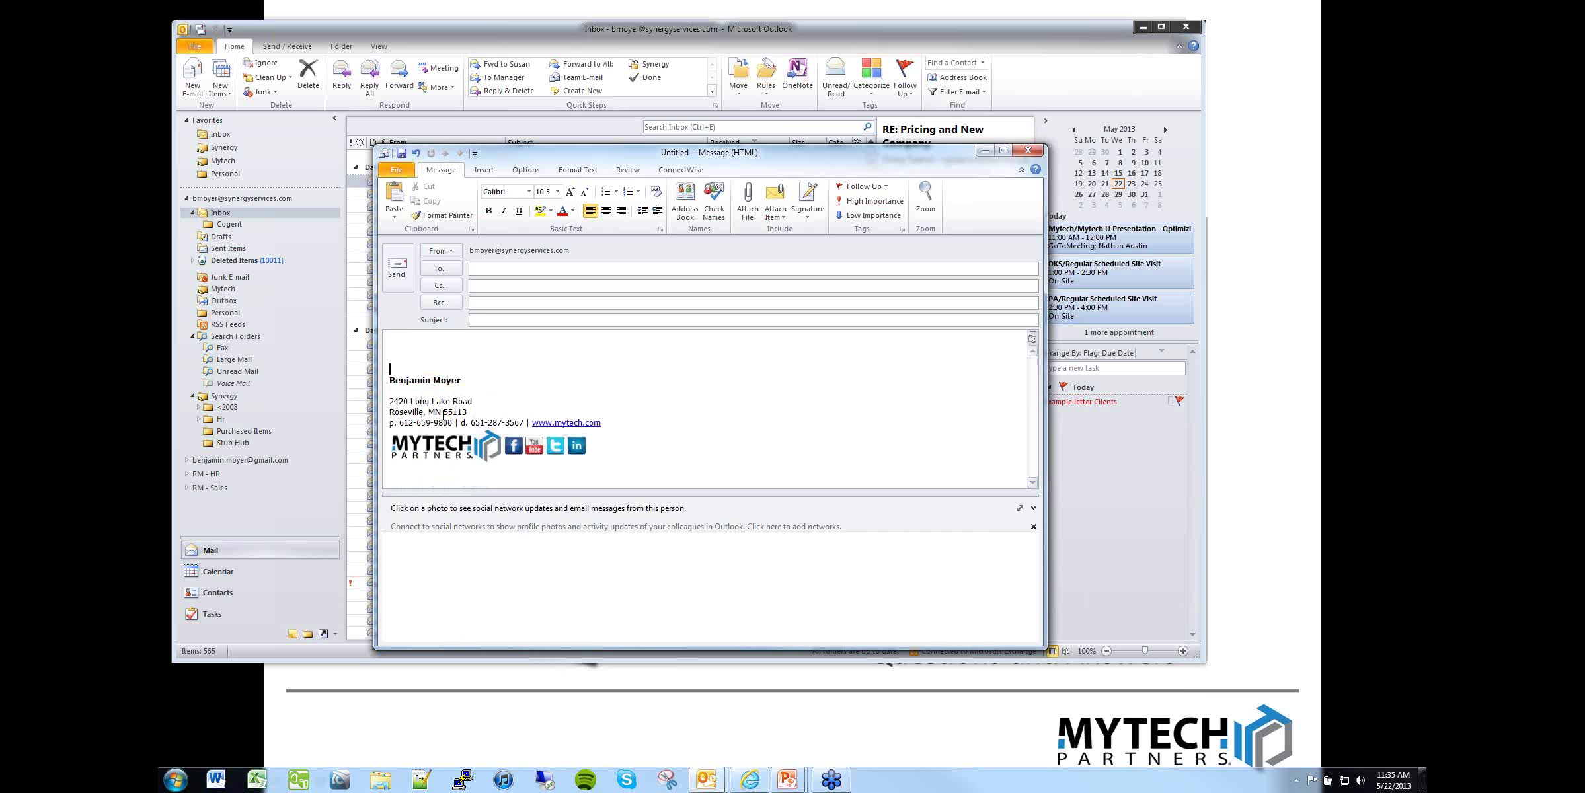
click(540, 377)
click(439, 445)
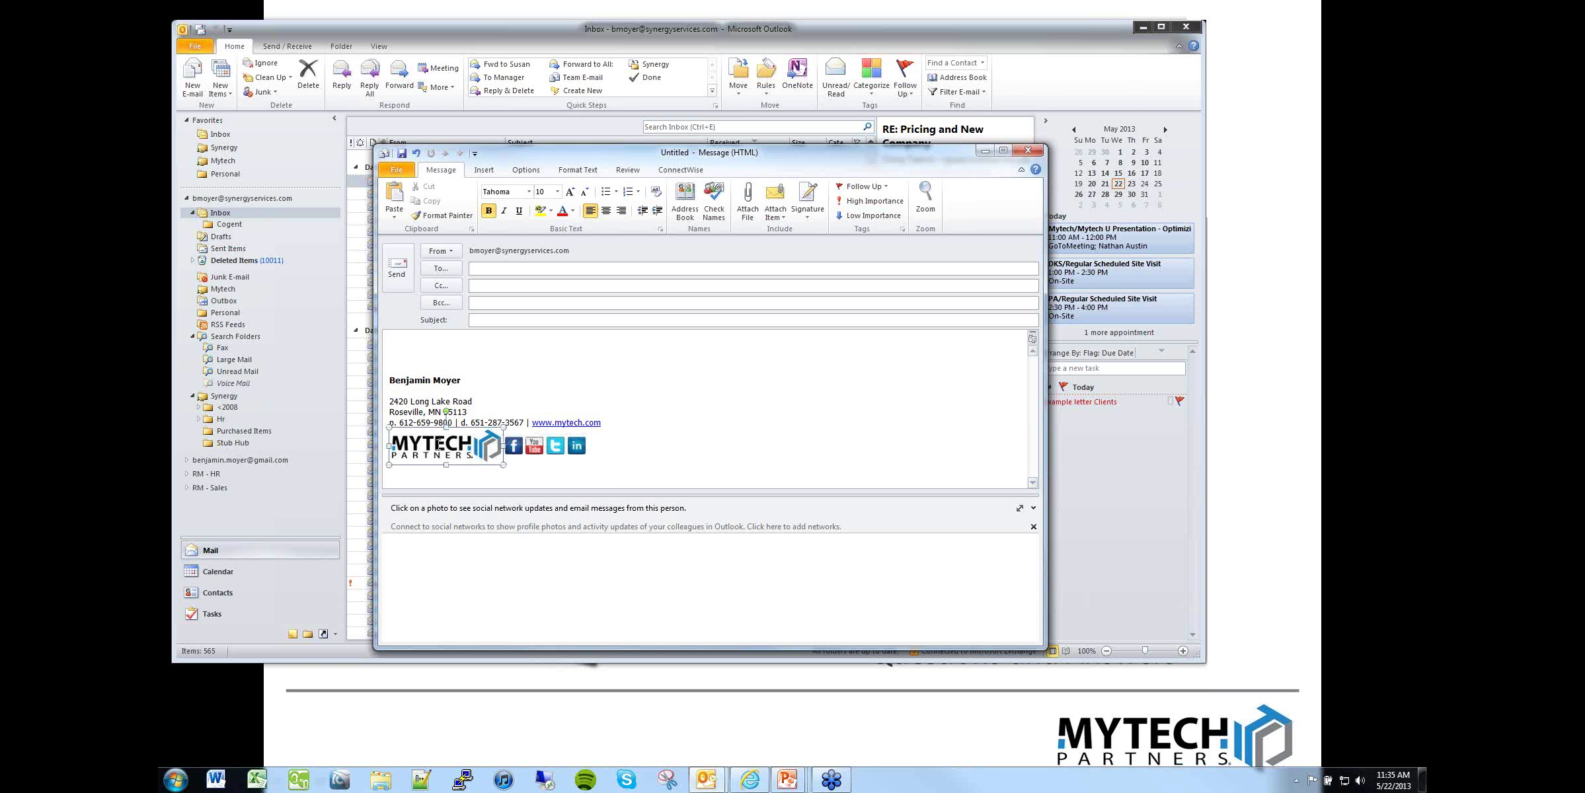
click(445, 450)
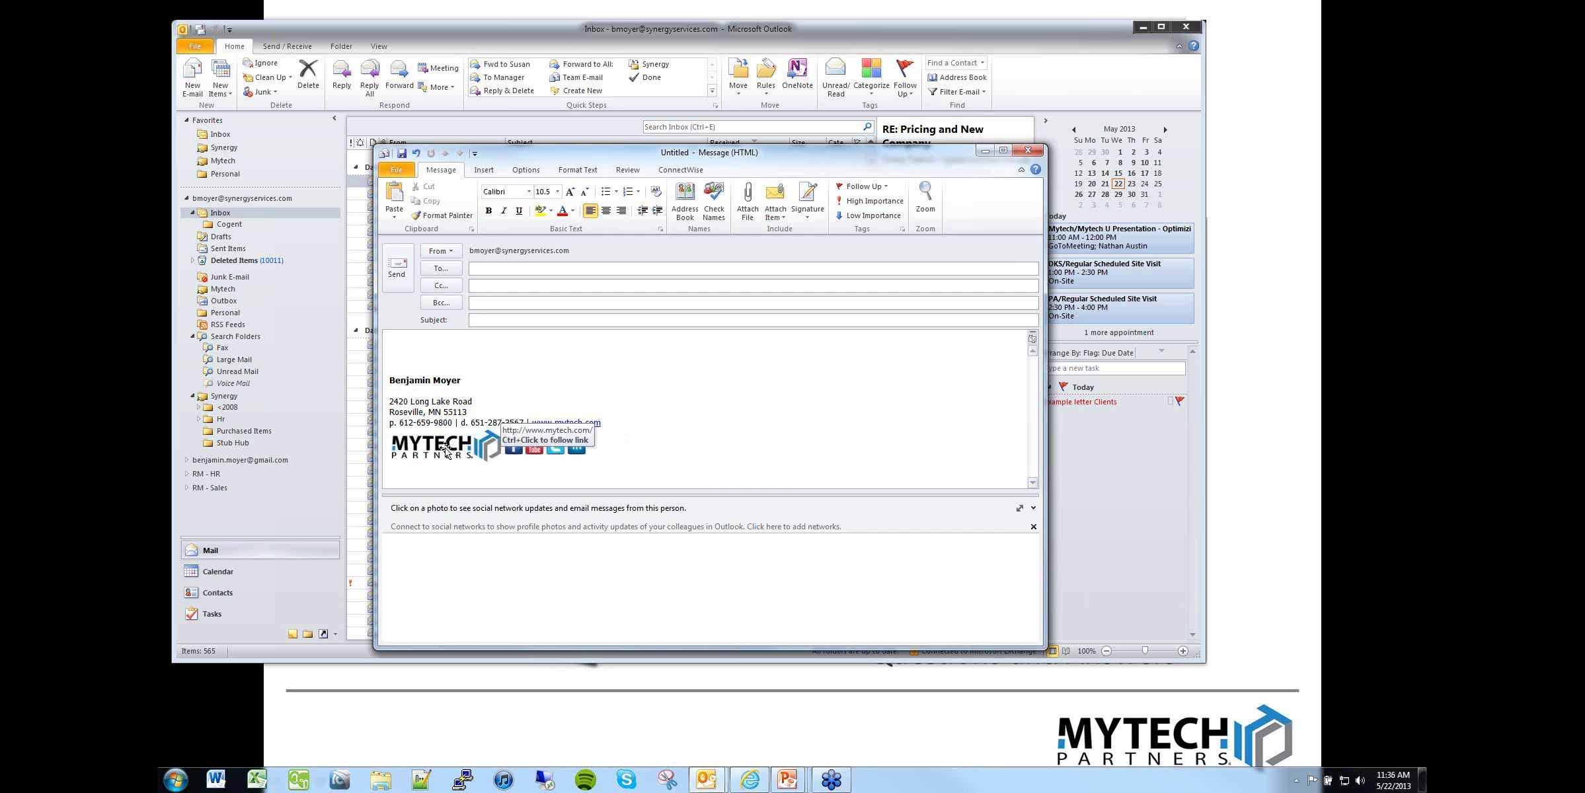
click(715, 415)
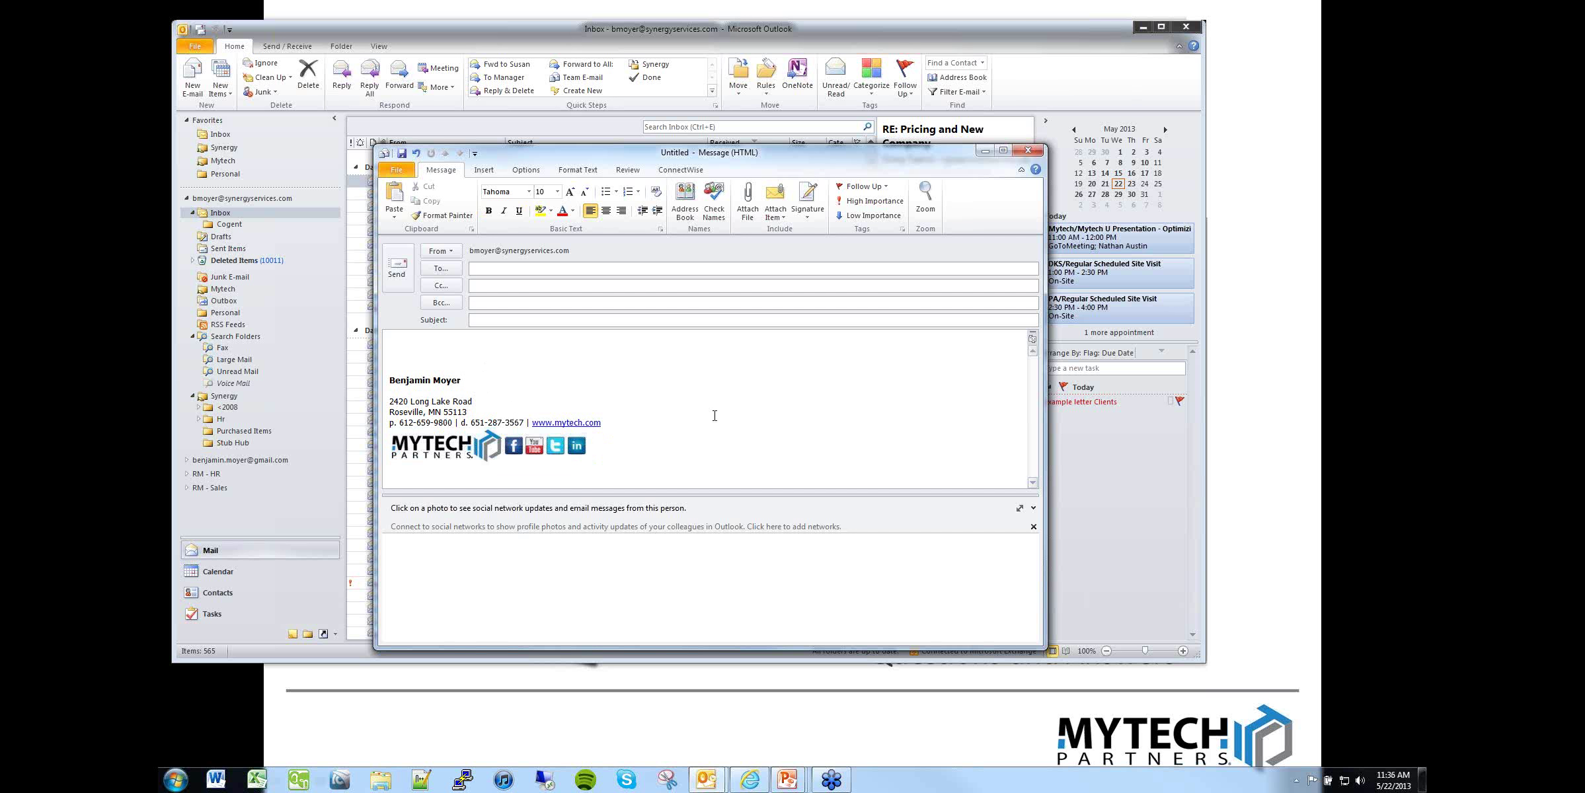
click(439, 447)
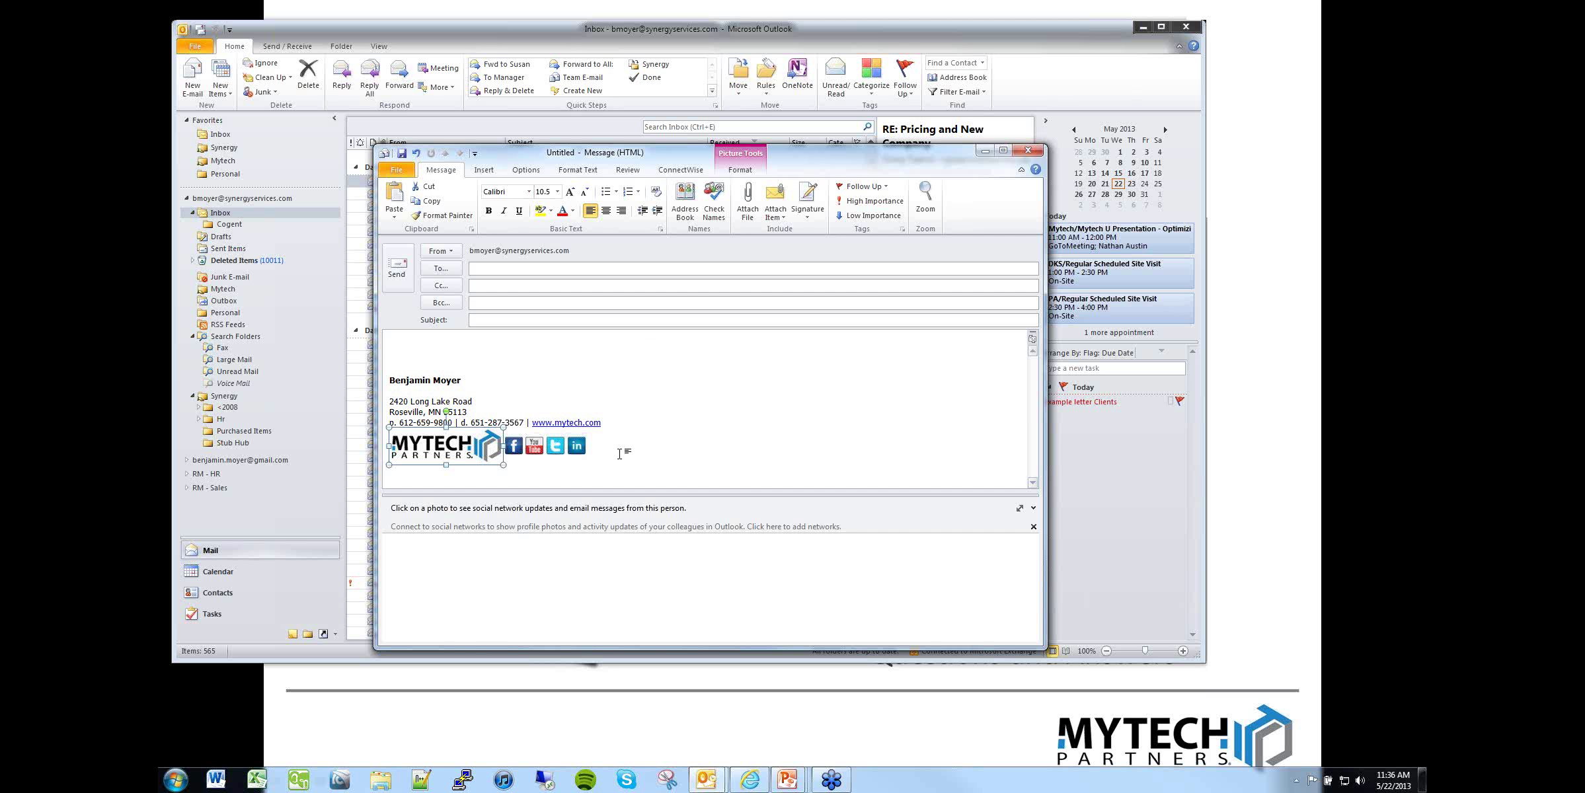
click(514, 445)
click(608, 448)
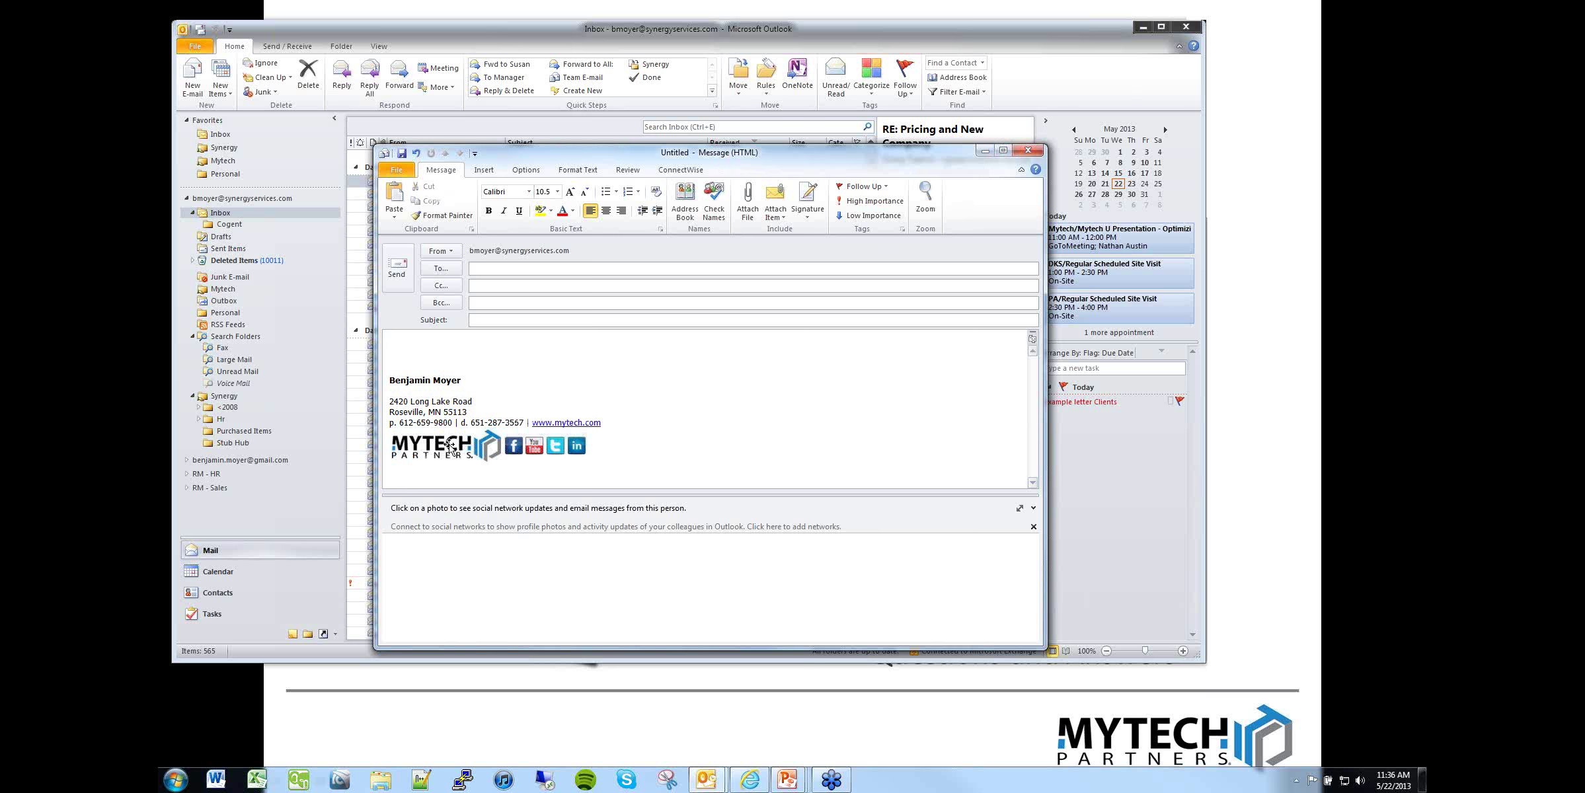
Step: Address the signed message to your own autocompleted address and send it without a subject
click(1038, 154)
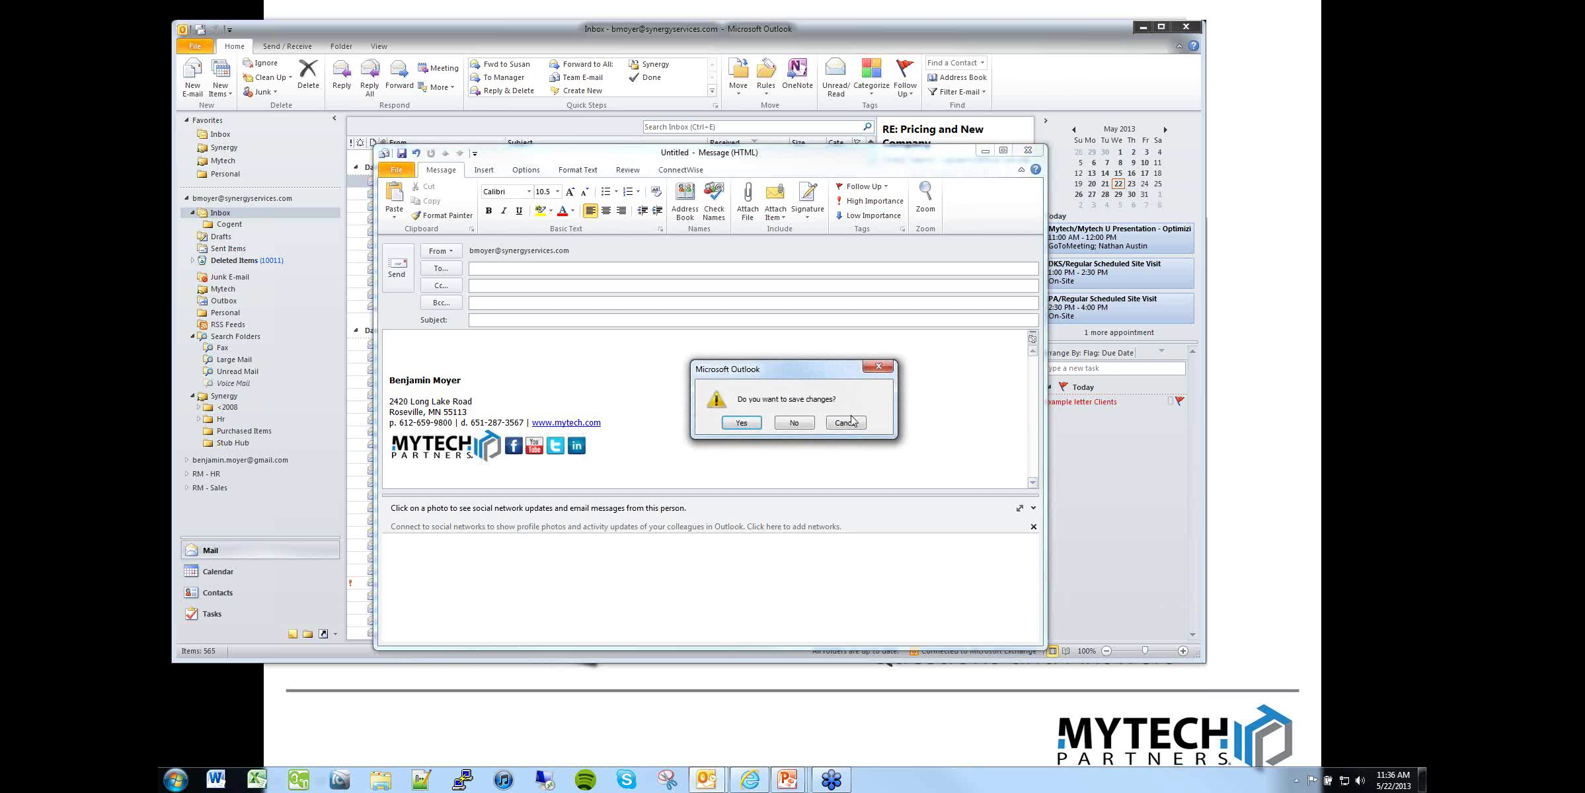
click(845, 422)
click(491, 266)
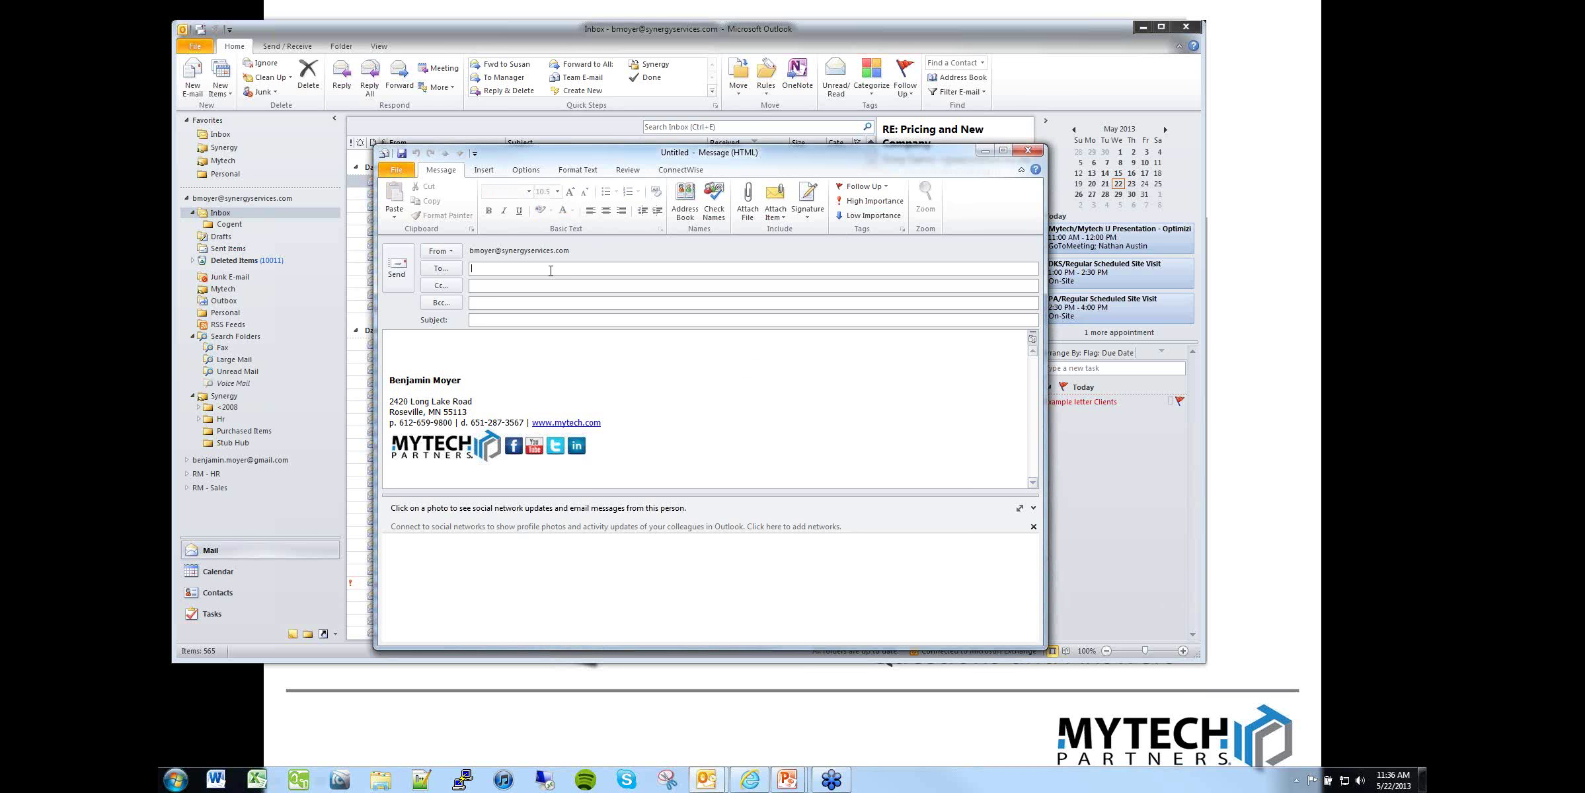
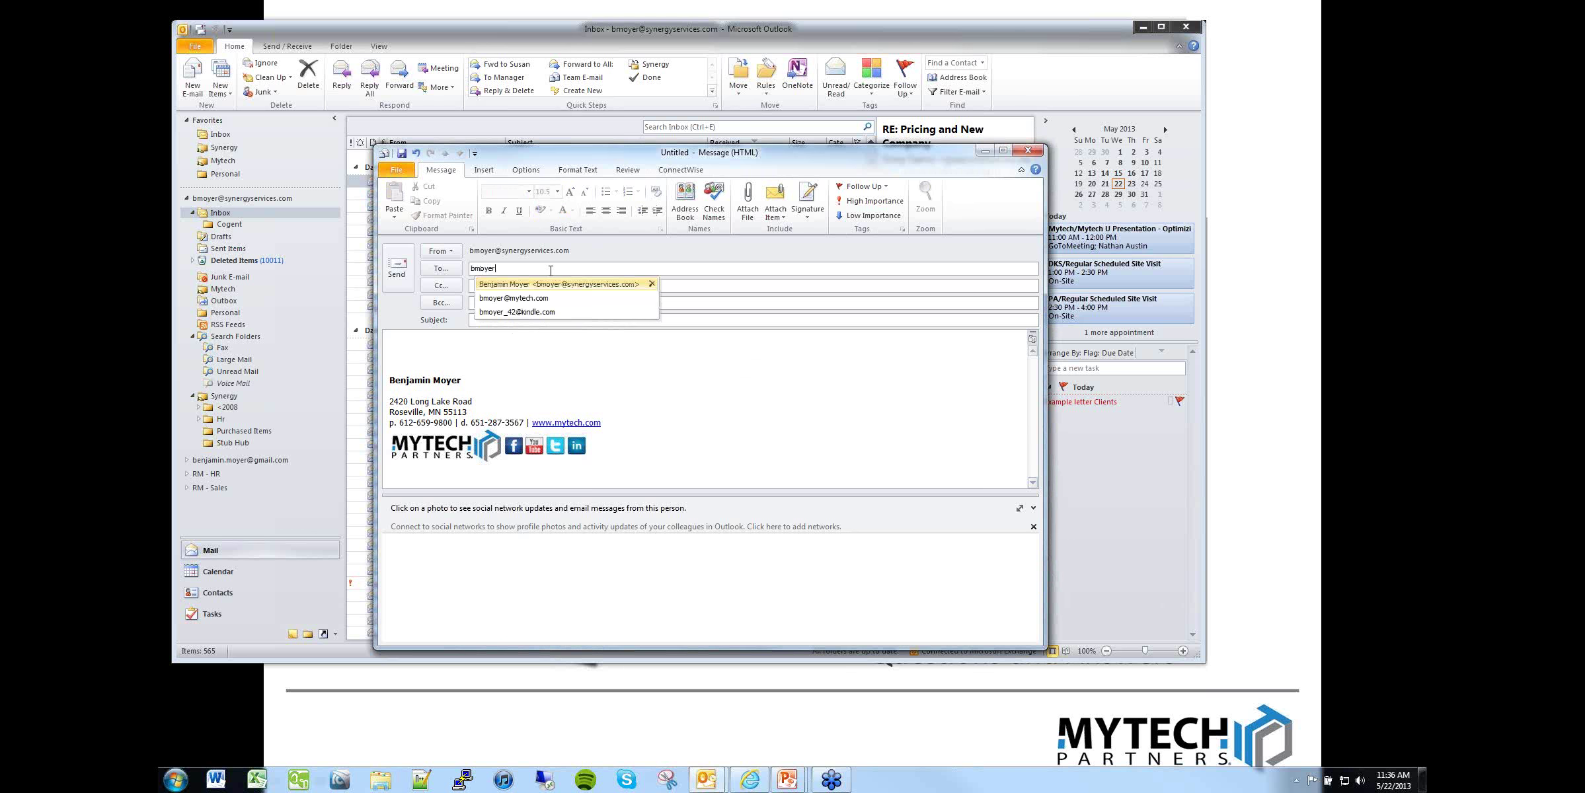
key(Return)
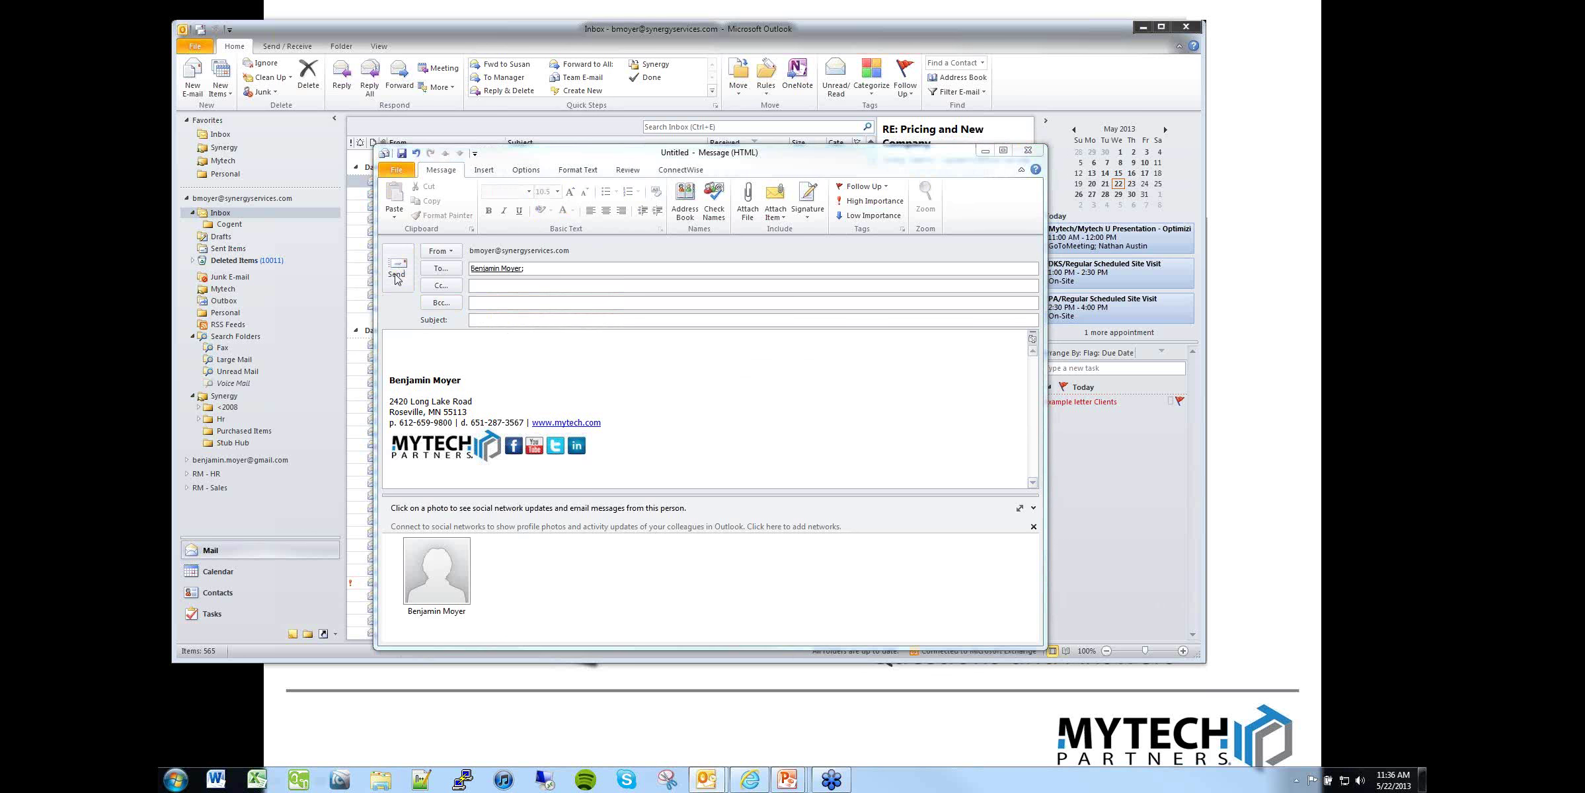
click(397, 277)
click(747, 425)
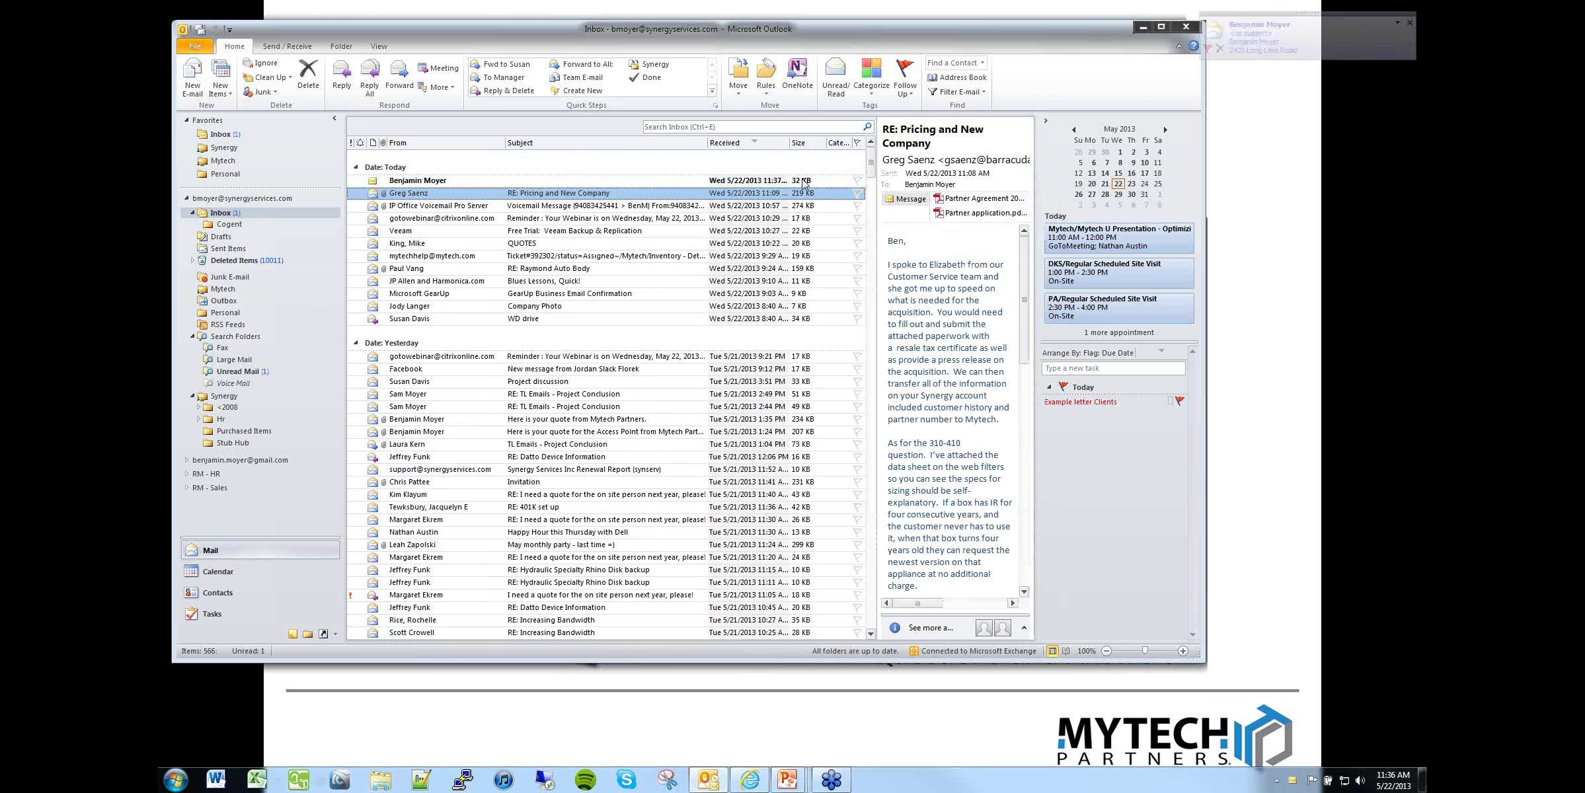
Step: Preview the self-sent test message's signature, then delete that message from the Inbox
click(803, 184)
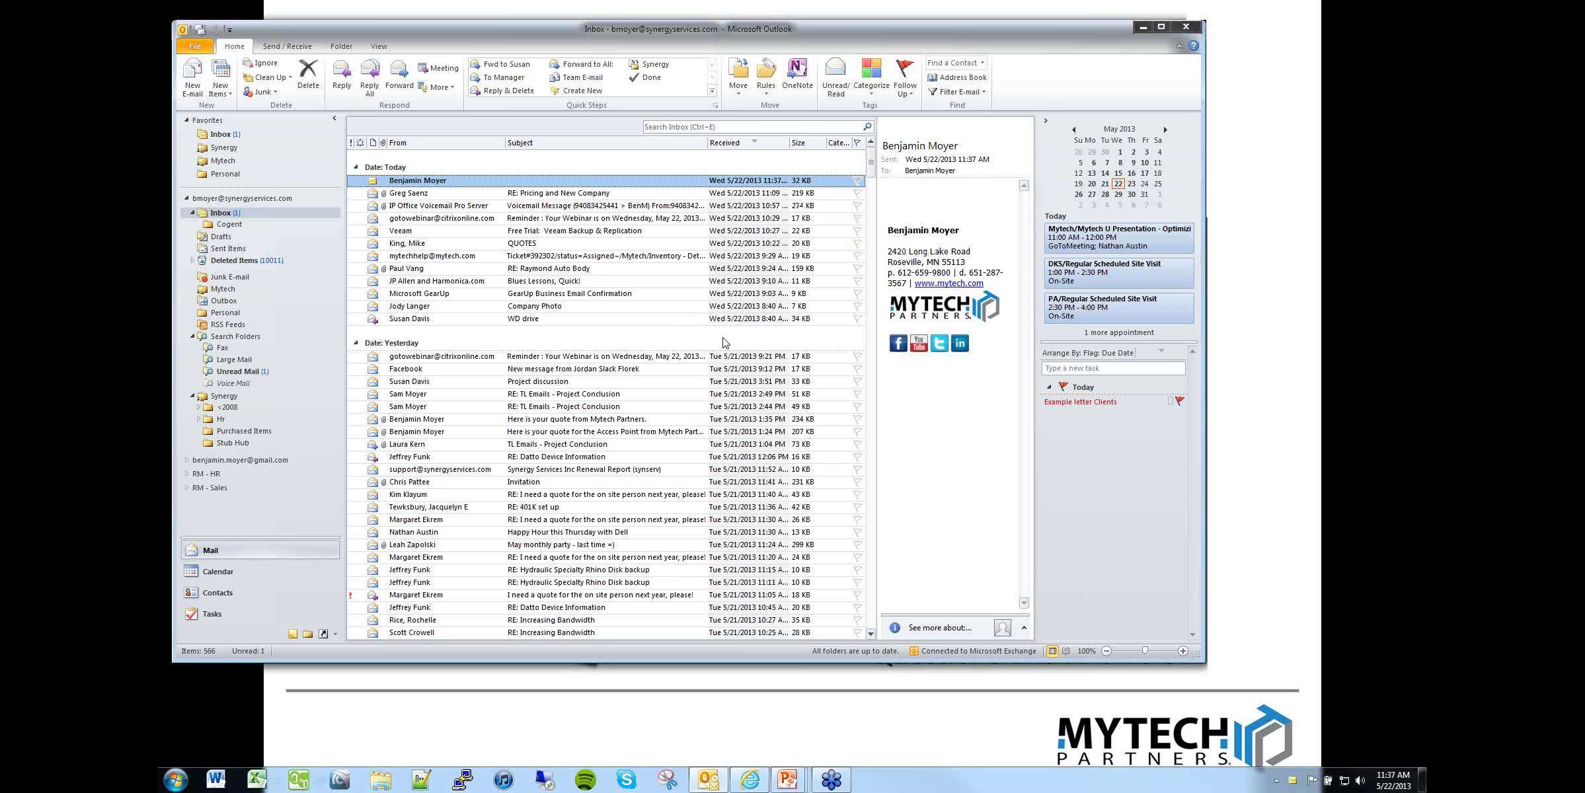
scroll(725, 343, down, 7)
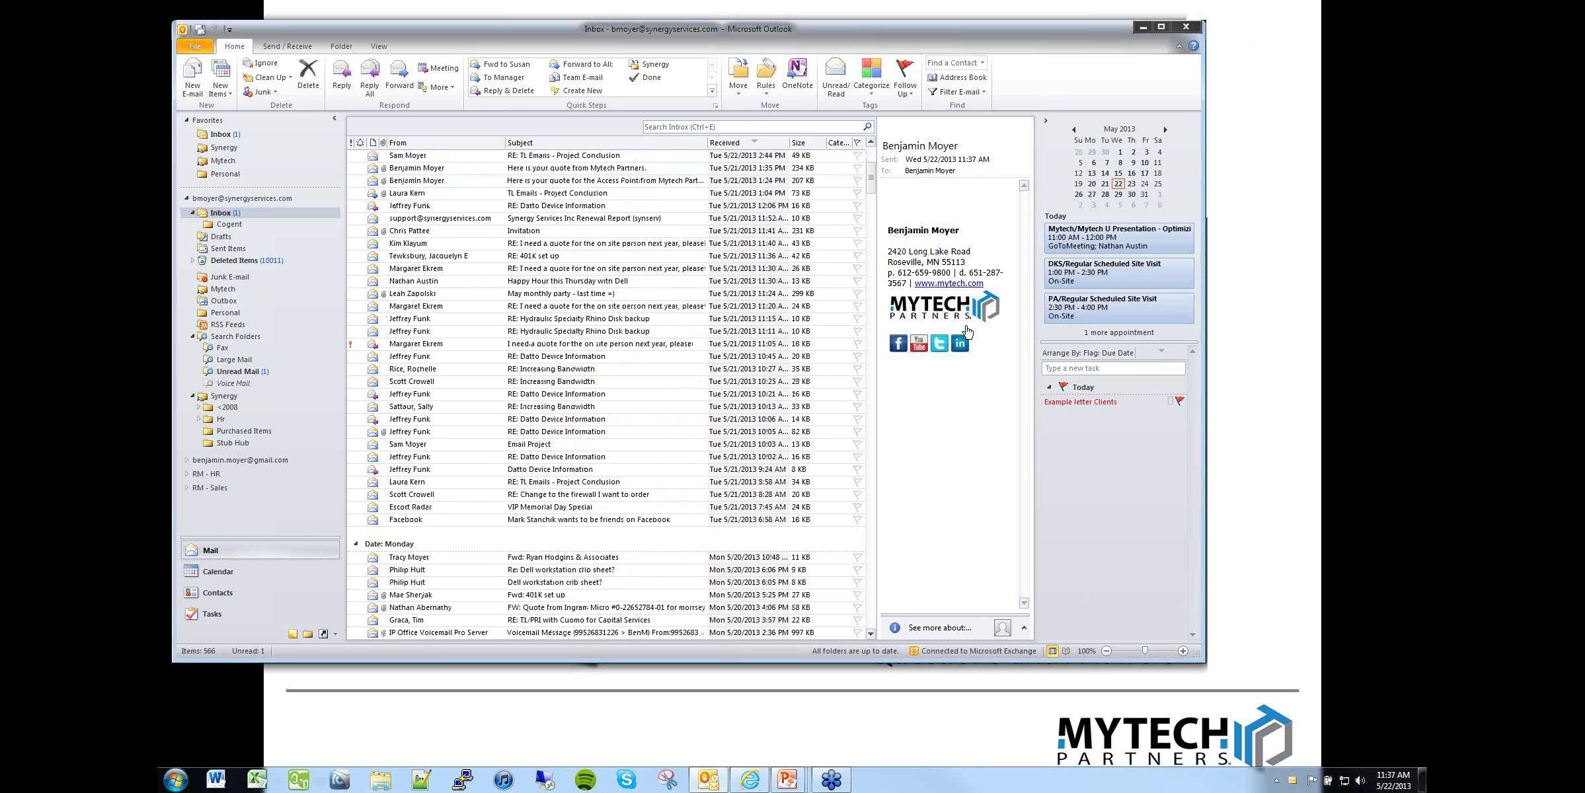
scroll(637, 310, down, 2)
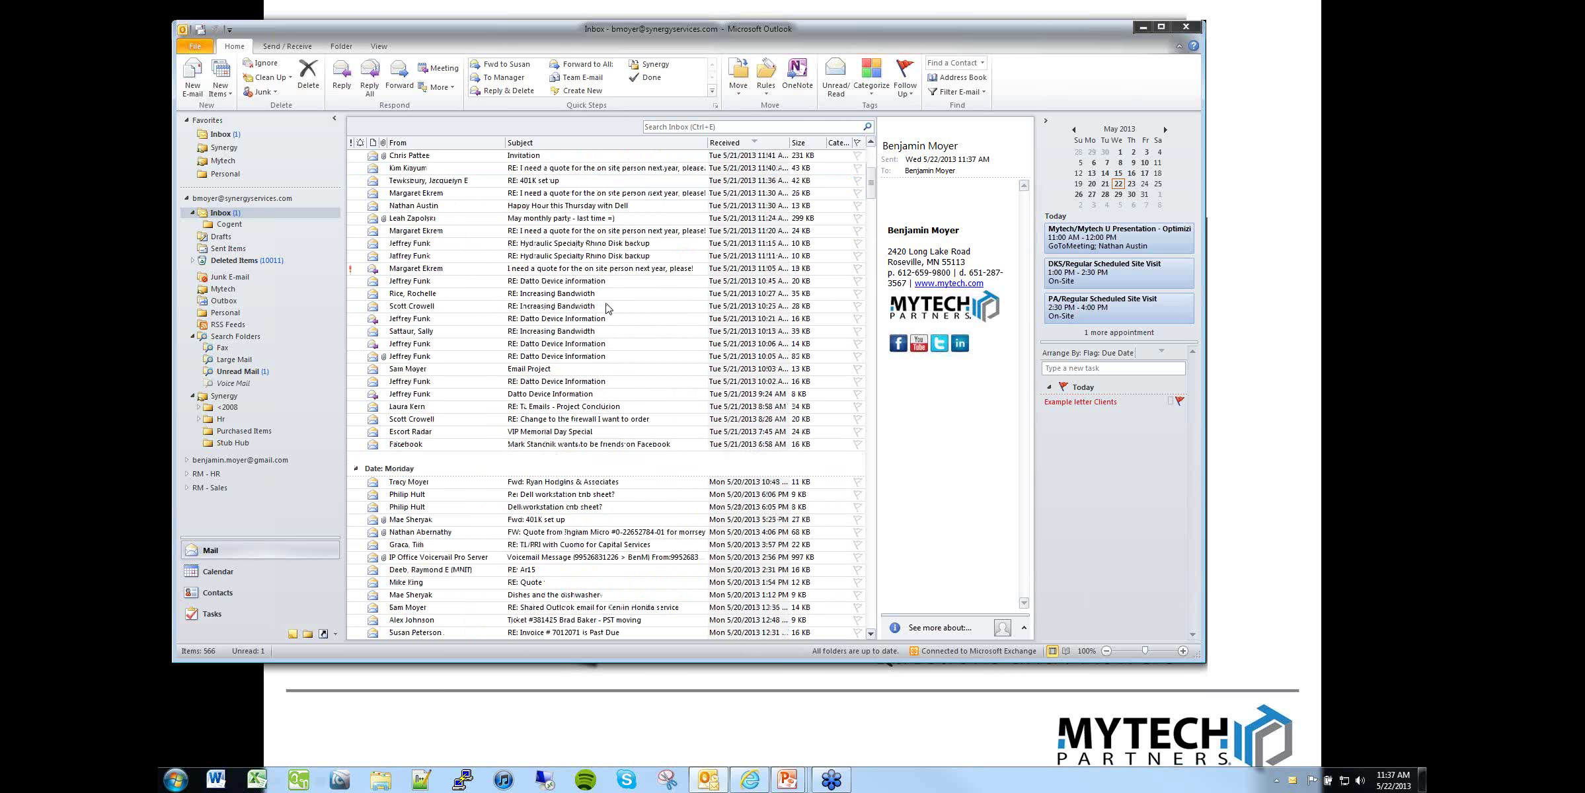
scroll(608, 308, up, 8)
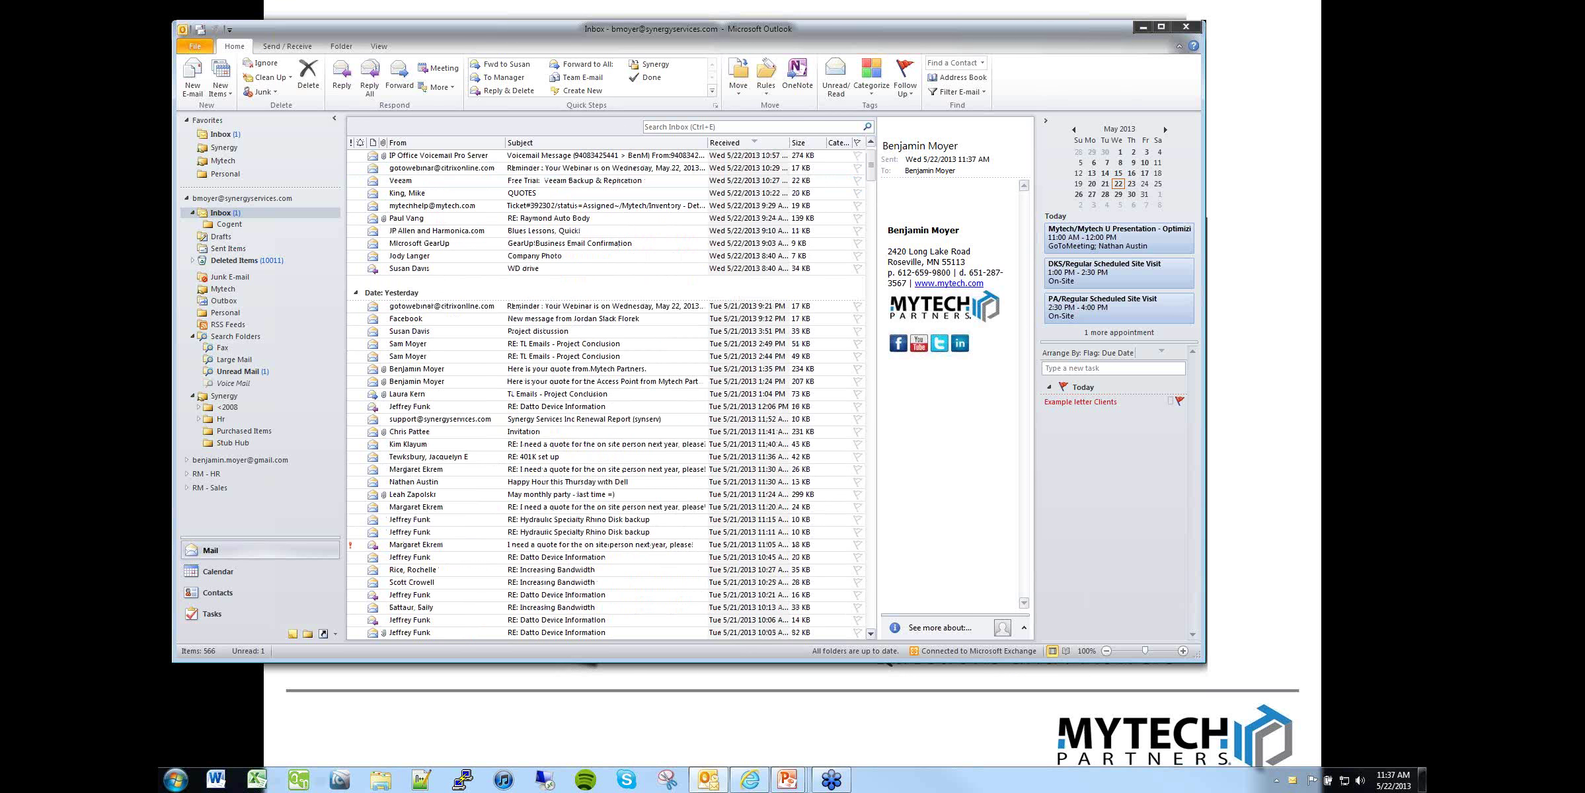
click(213, 136)
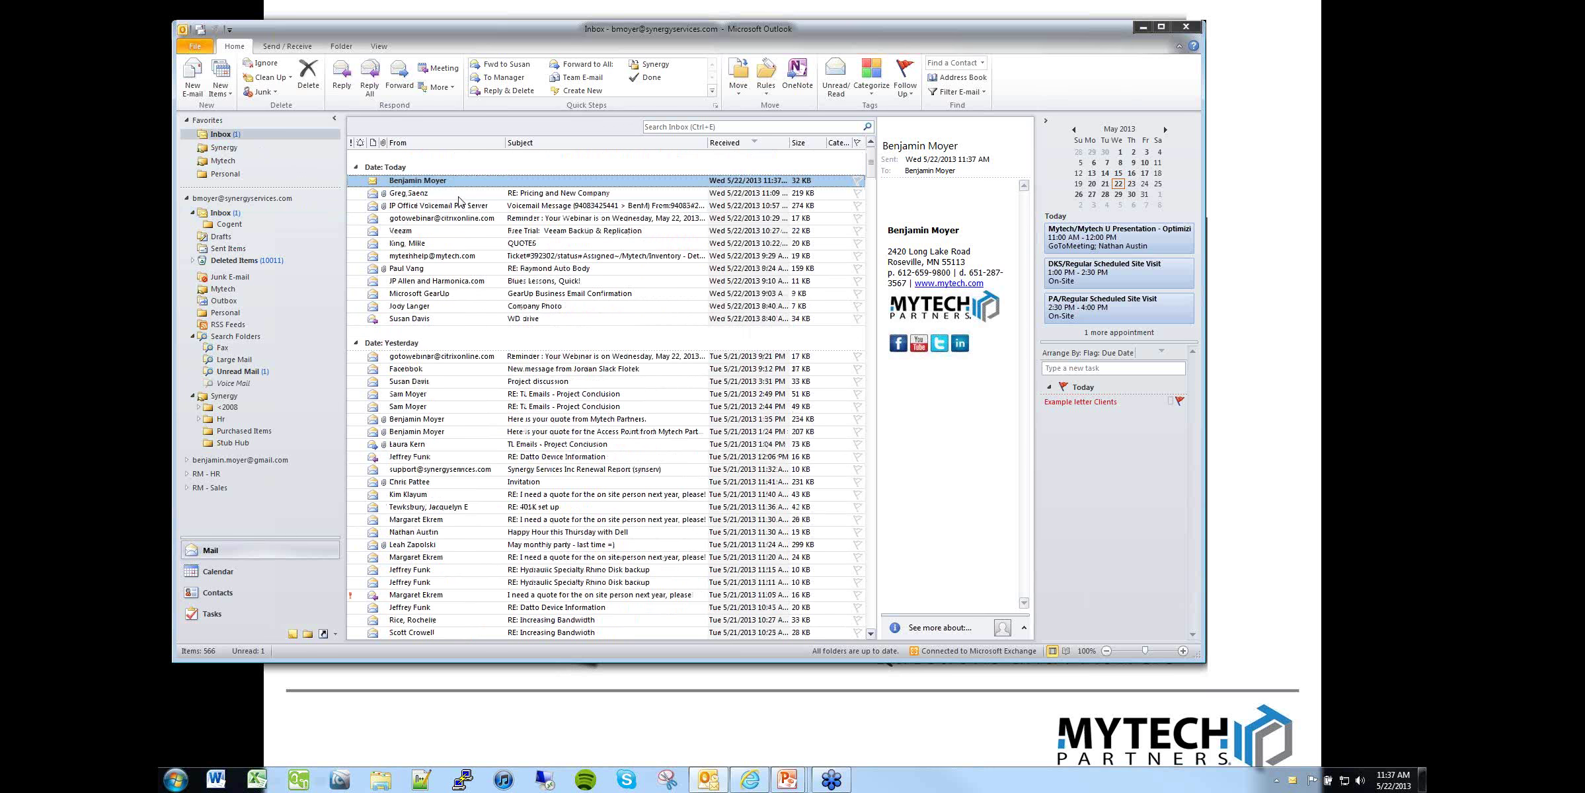
right_click(423, 185)
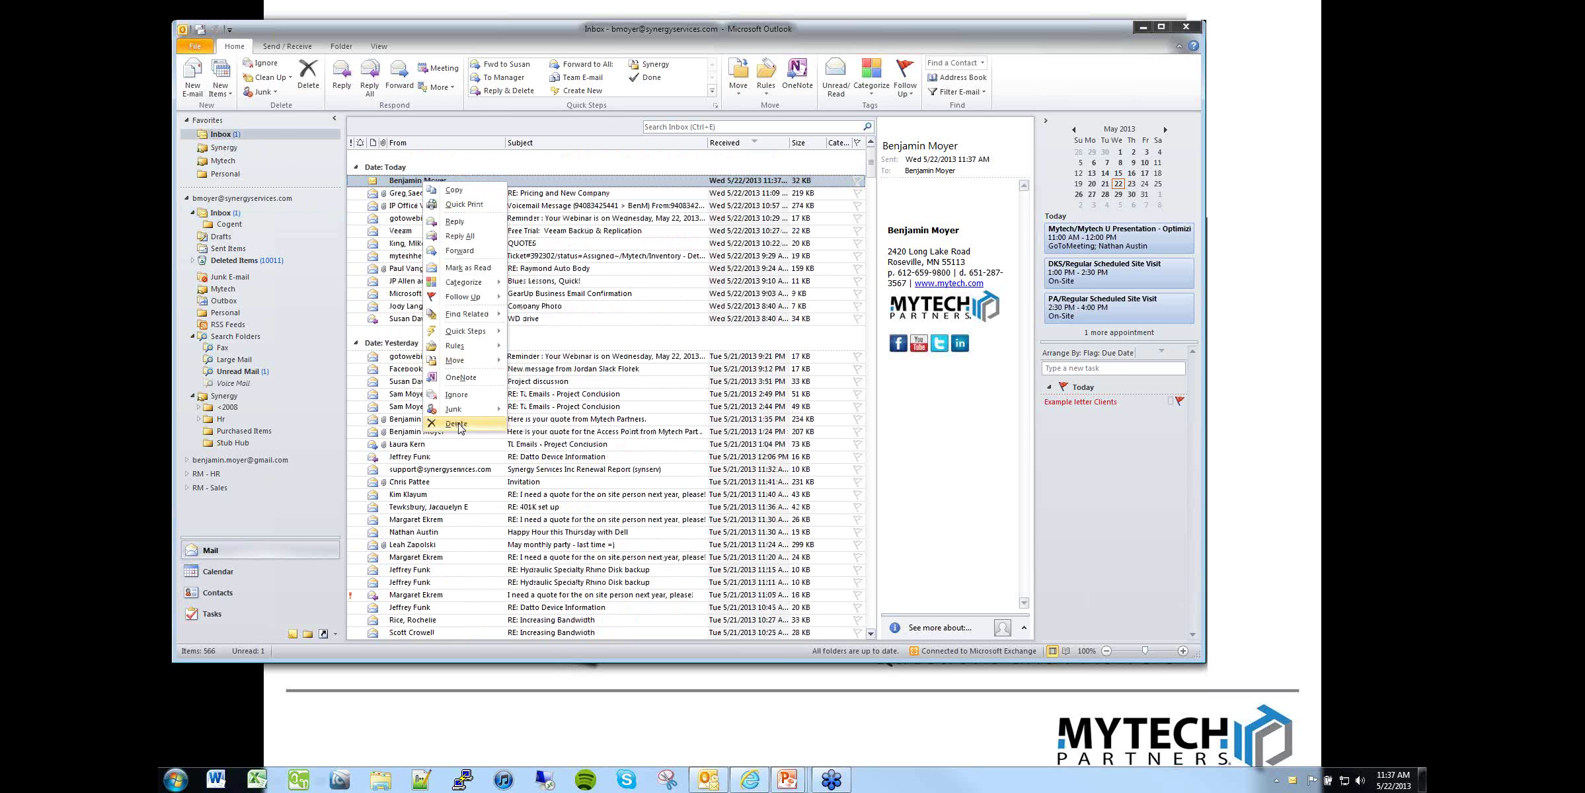
click(461, 426)
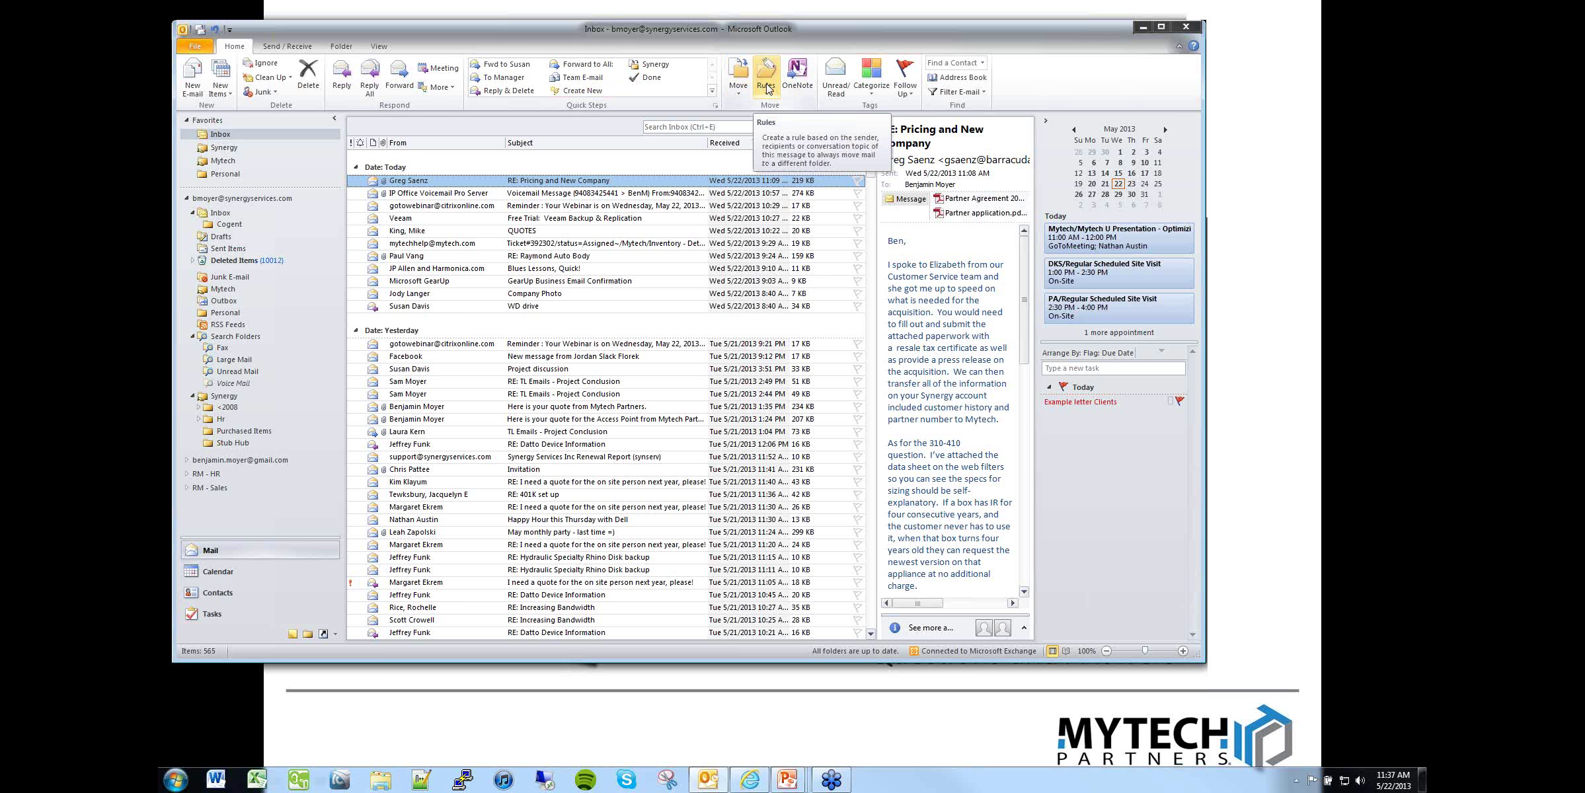
Step: Open the Rules and Alerts manager from Home > Rules > Manage Rules & Alerts
click(766, 88)
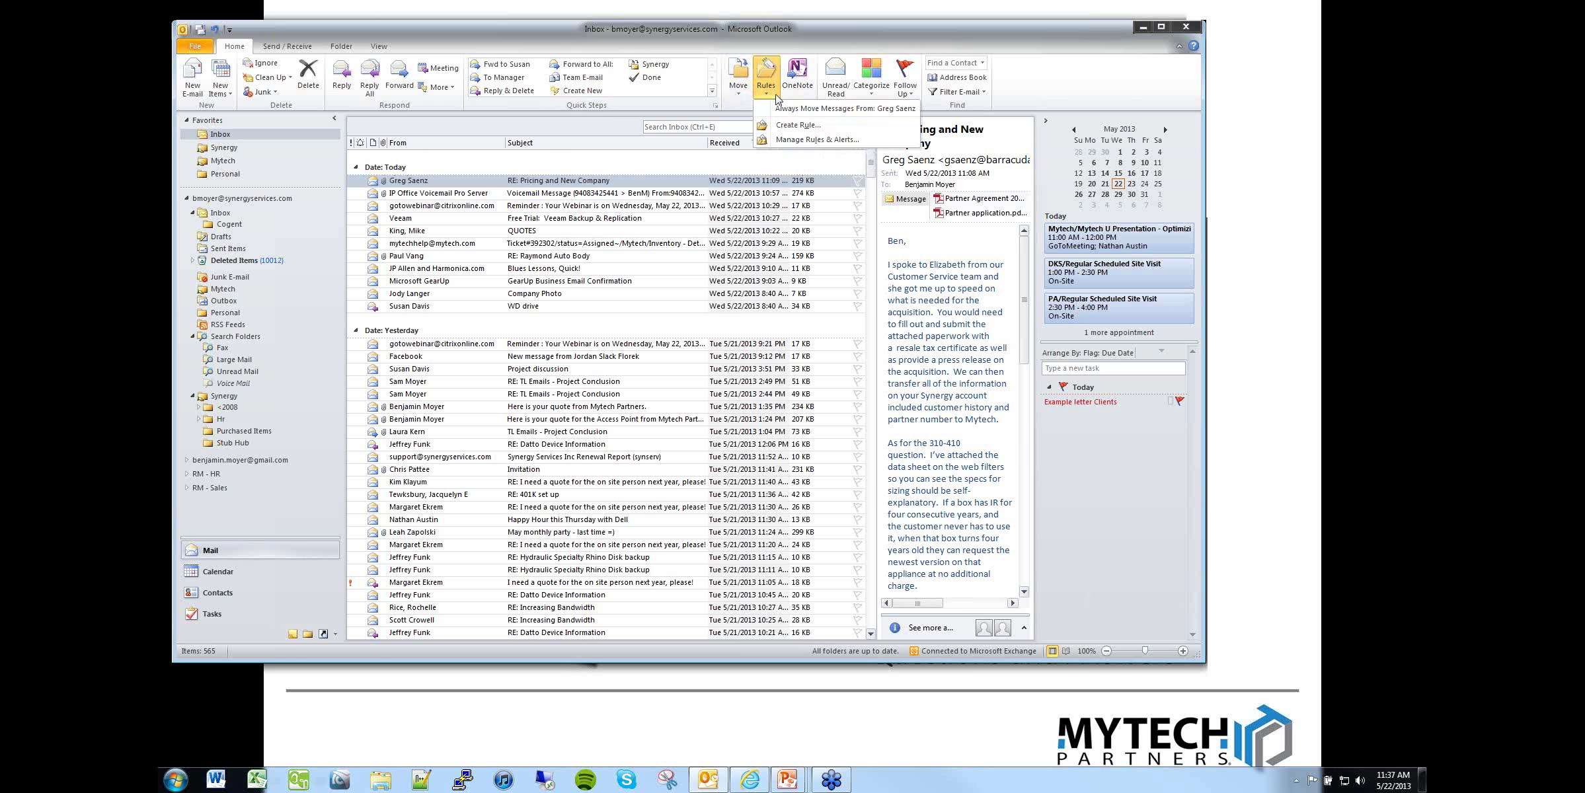
click(797, 140)
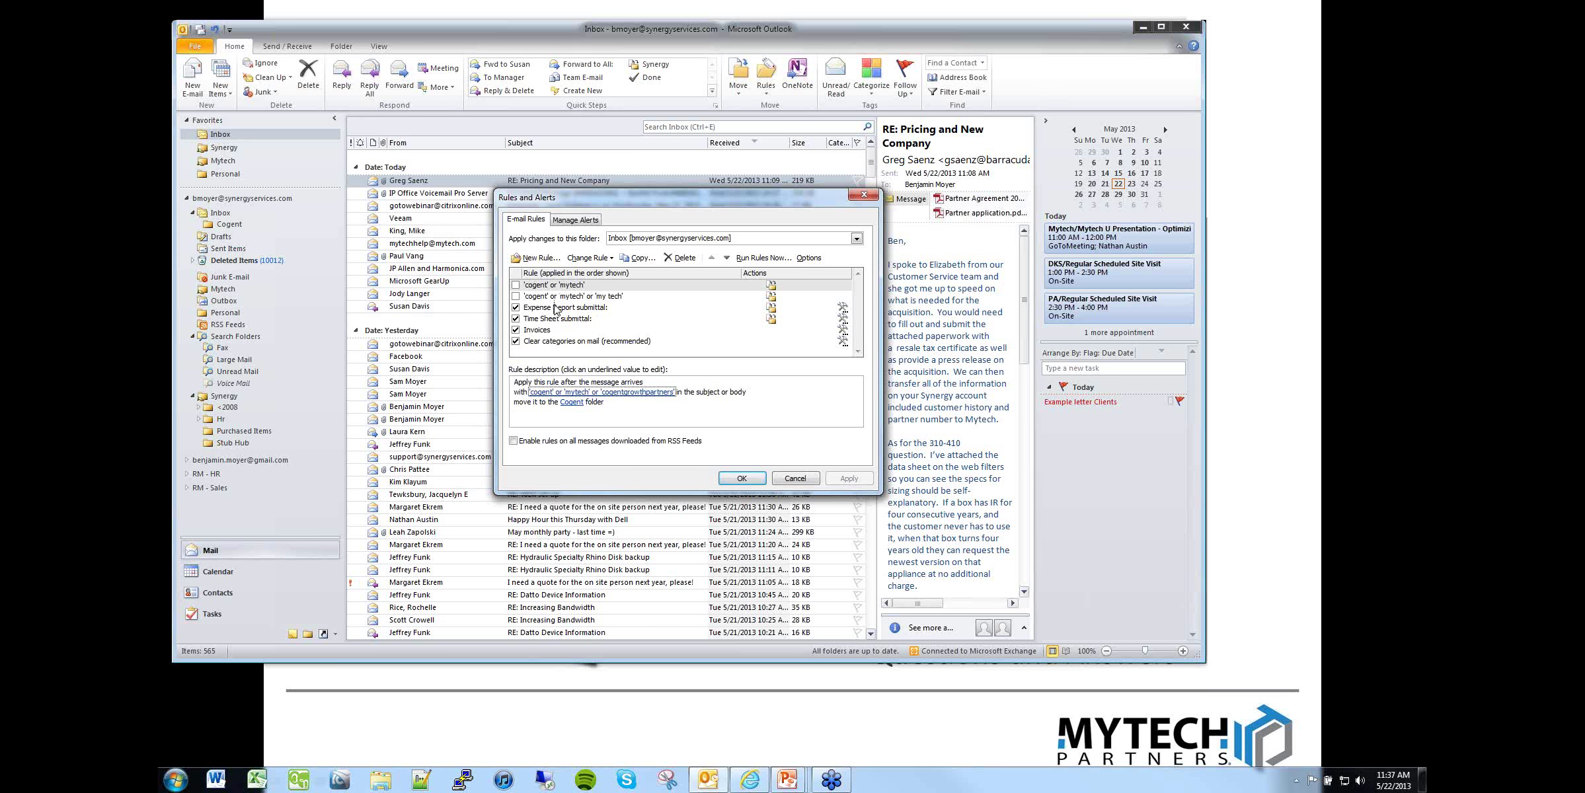
drag(685, 197, 642, 113)
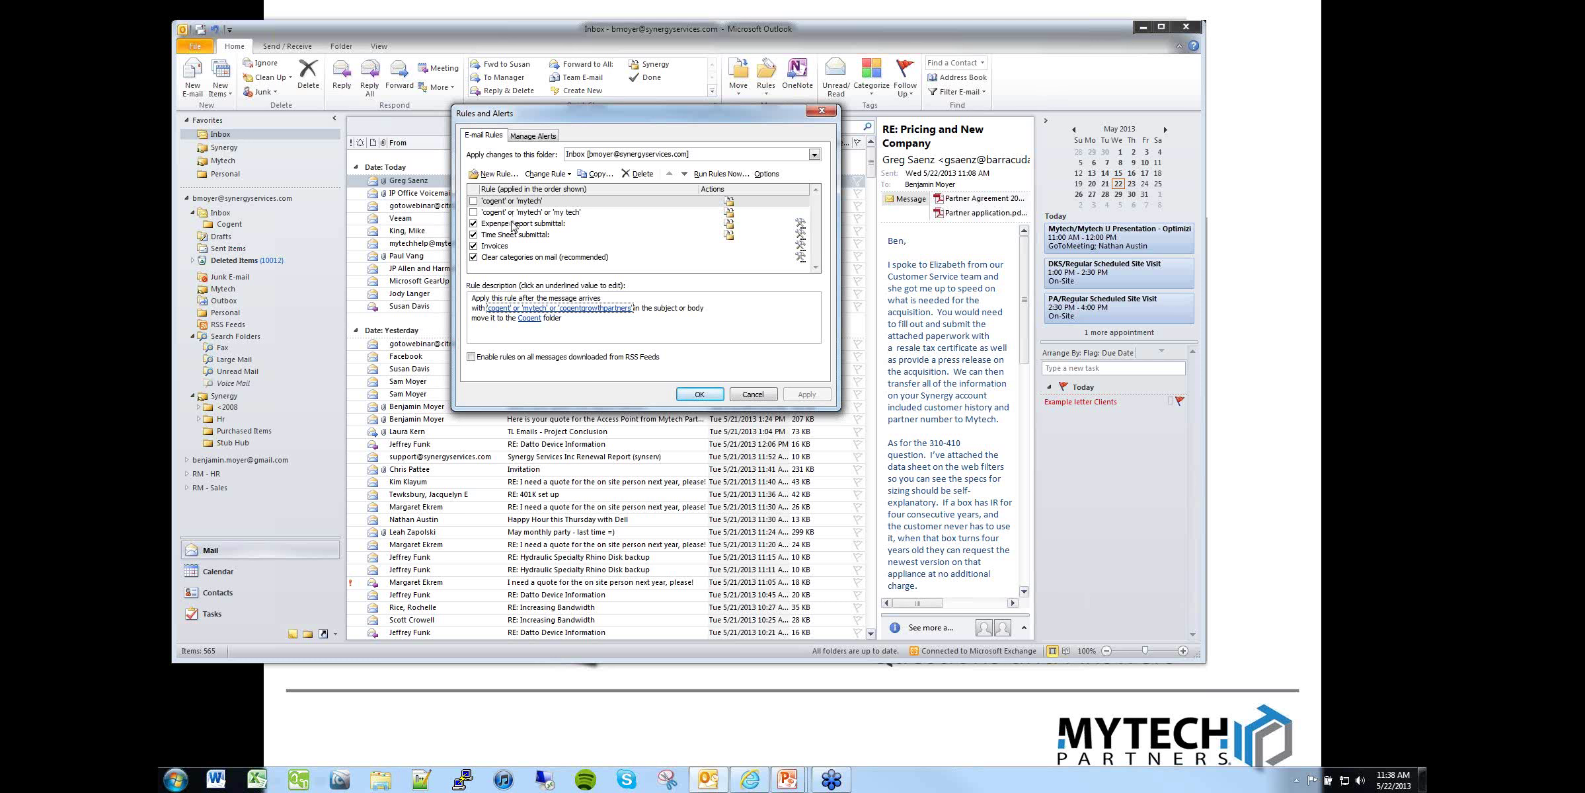
Step: Read the cogent-or-mytech rule's Cogent destination, cancel, and open the Cogent folder
click(527, 203)
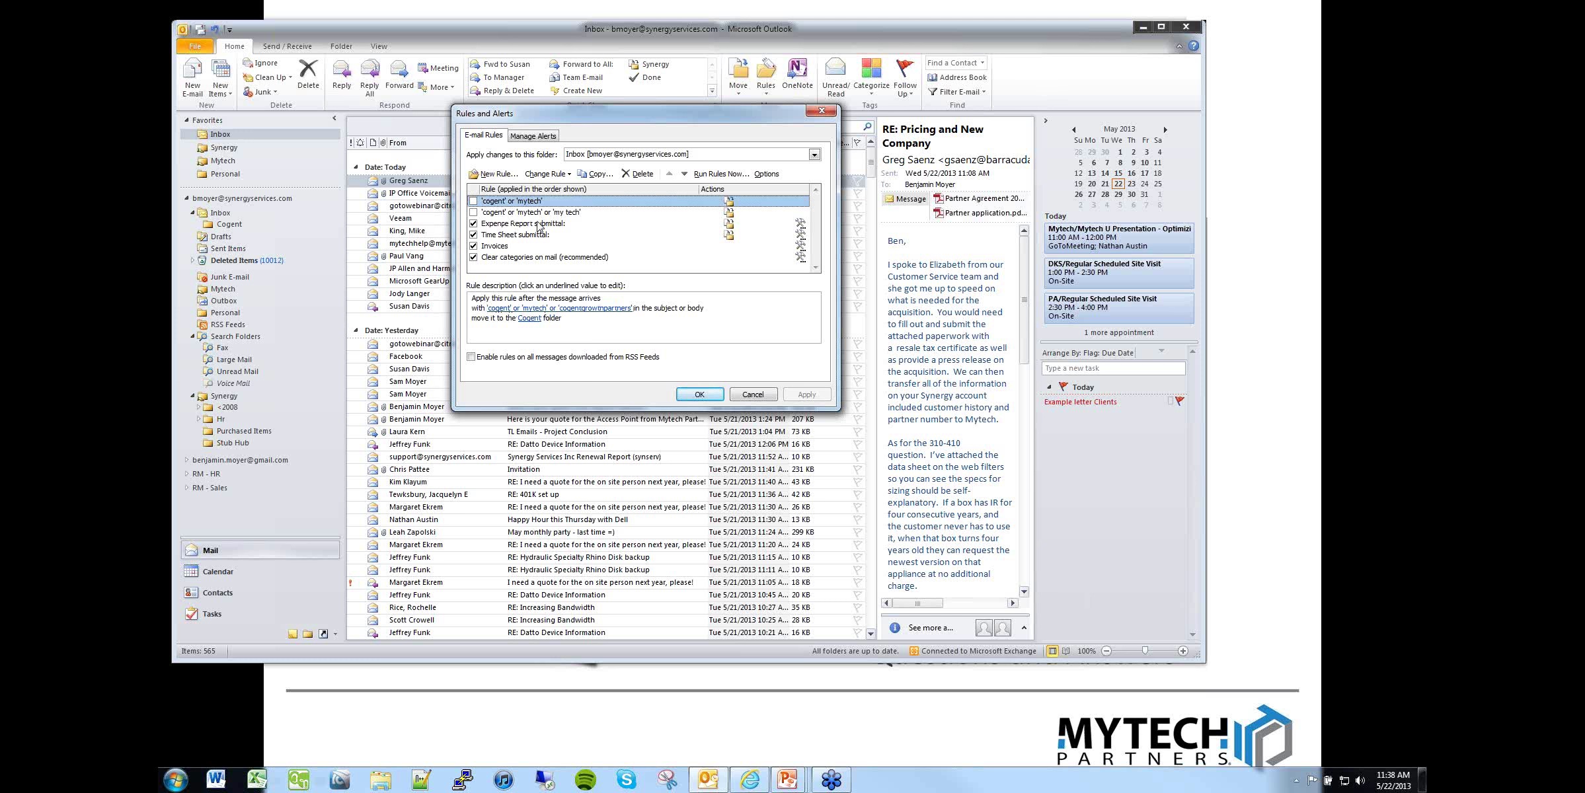
click(579, 299)
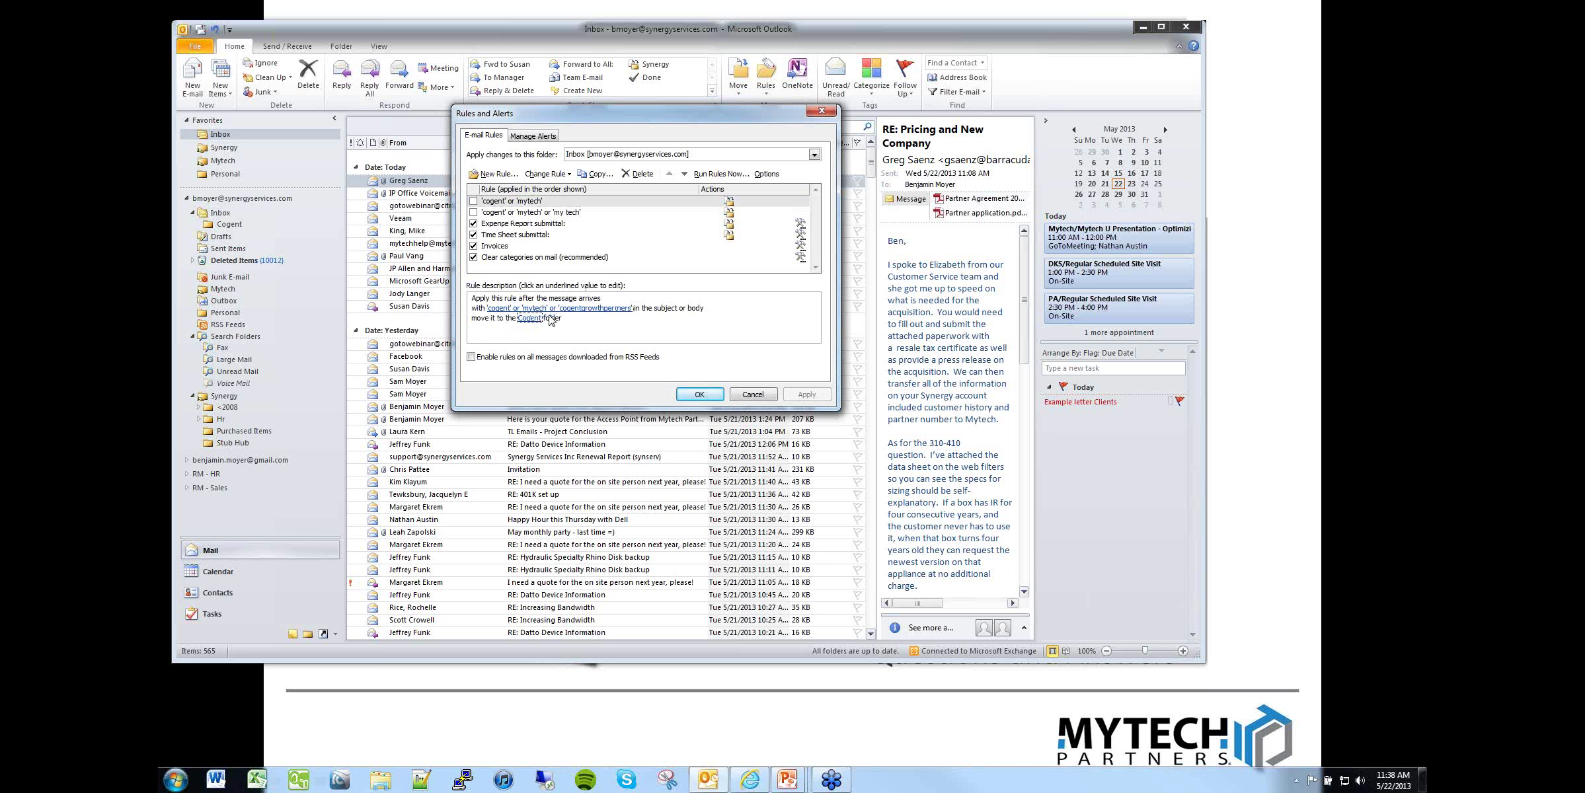
click(529, 319)
click(753, 395)
click(230, 224)
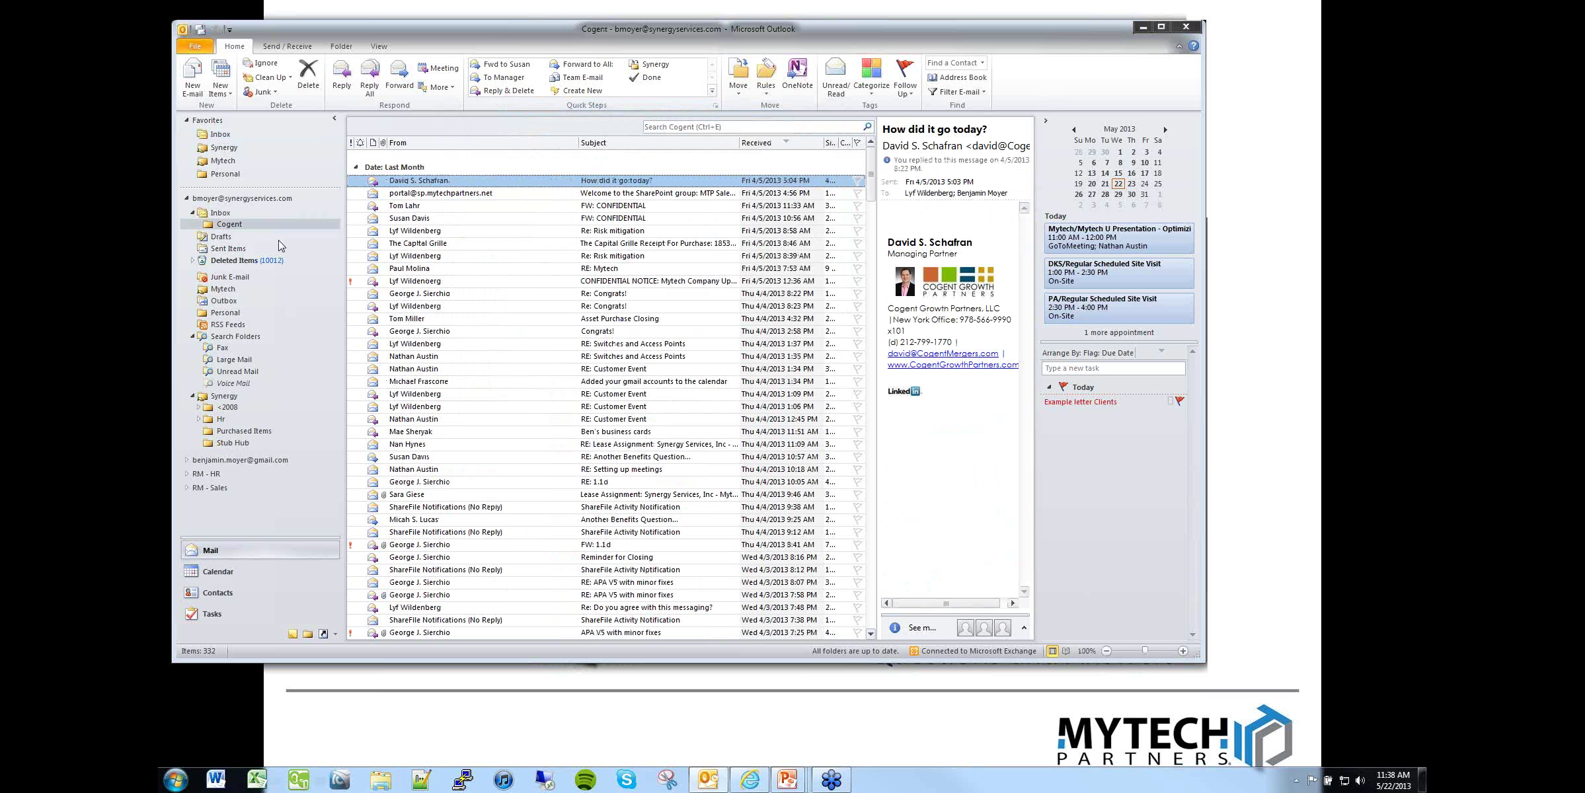
Step: Inspect the Cogent folder's Permissions tab, cancel unchanged, and return to the Inbox
right_click(232, 228)
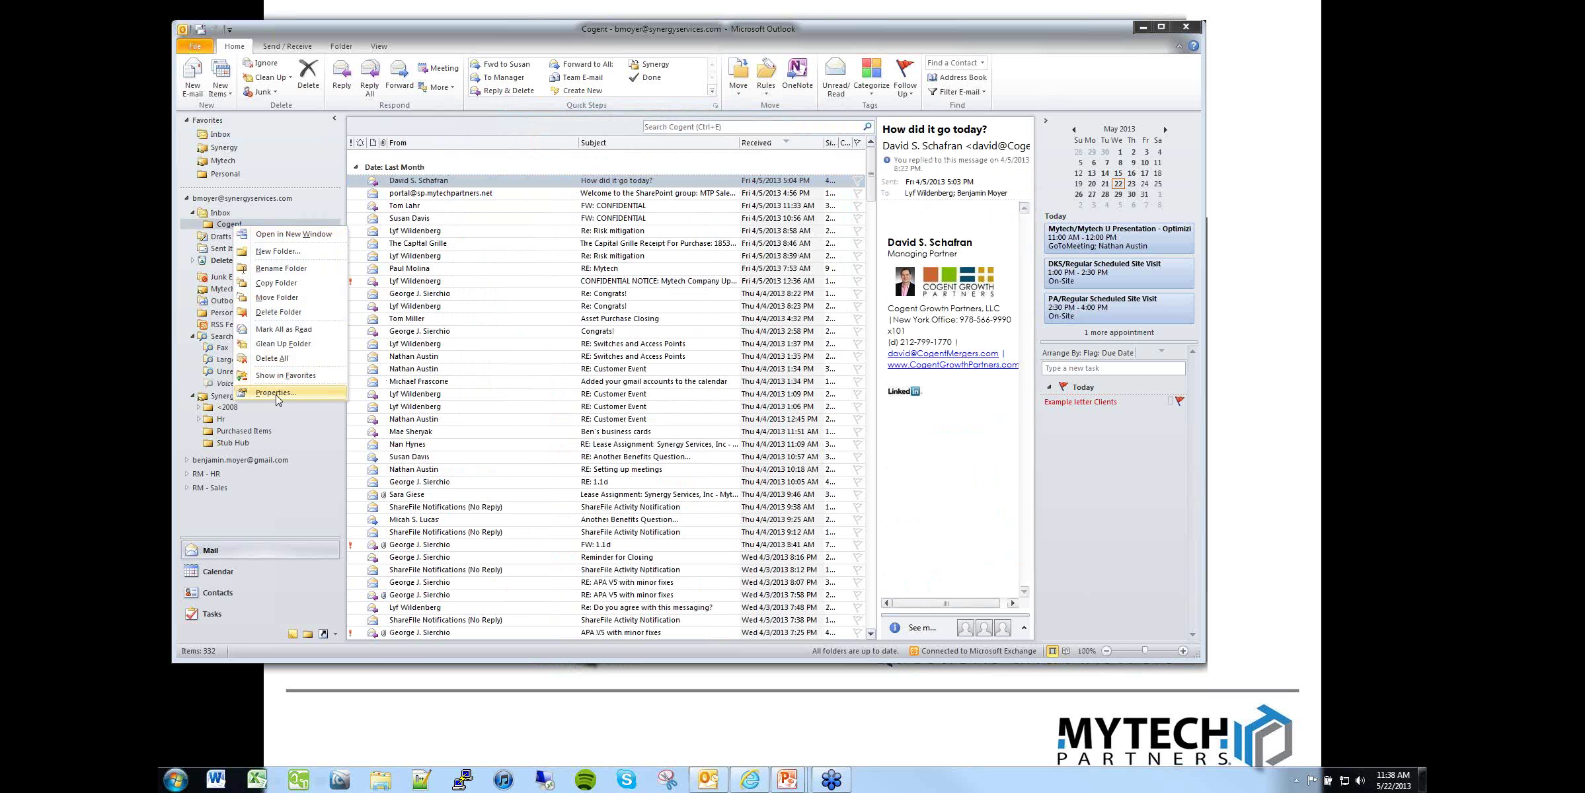
click(276, 395)
click(708, 196)
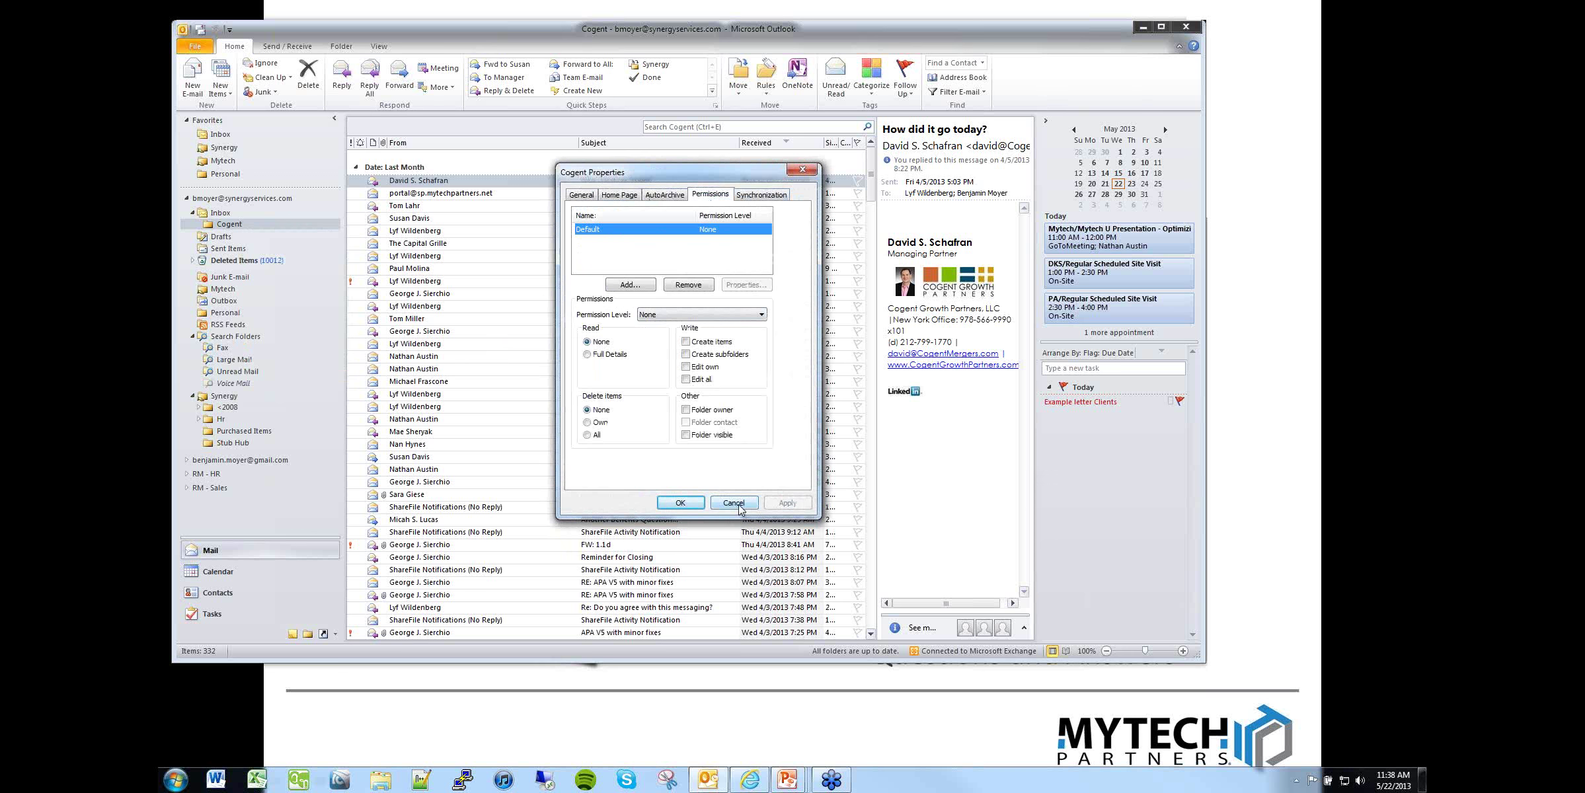
click(733, 503)
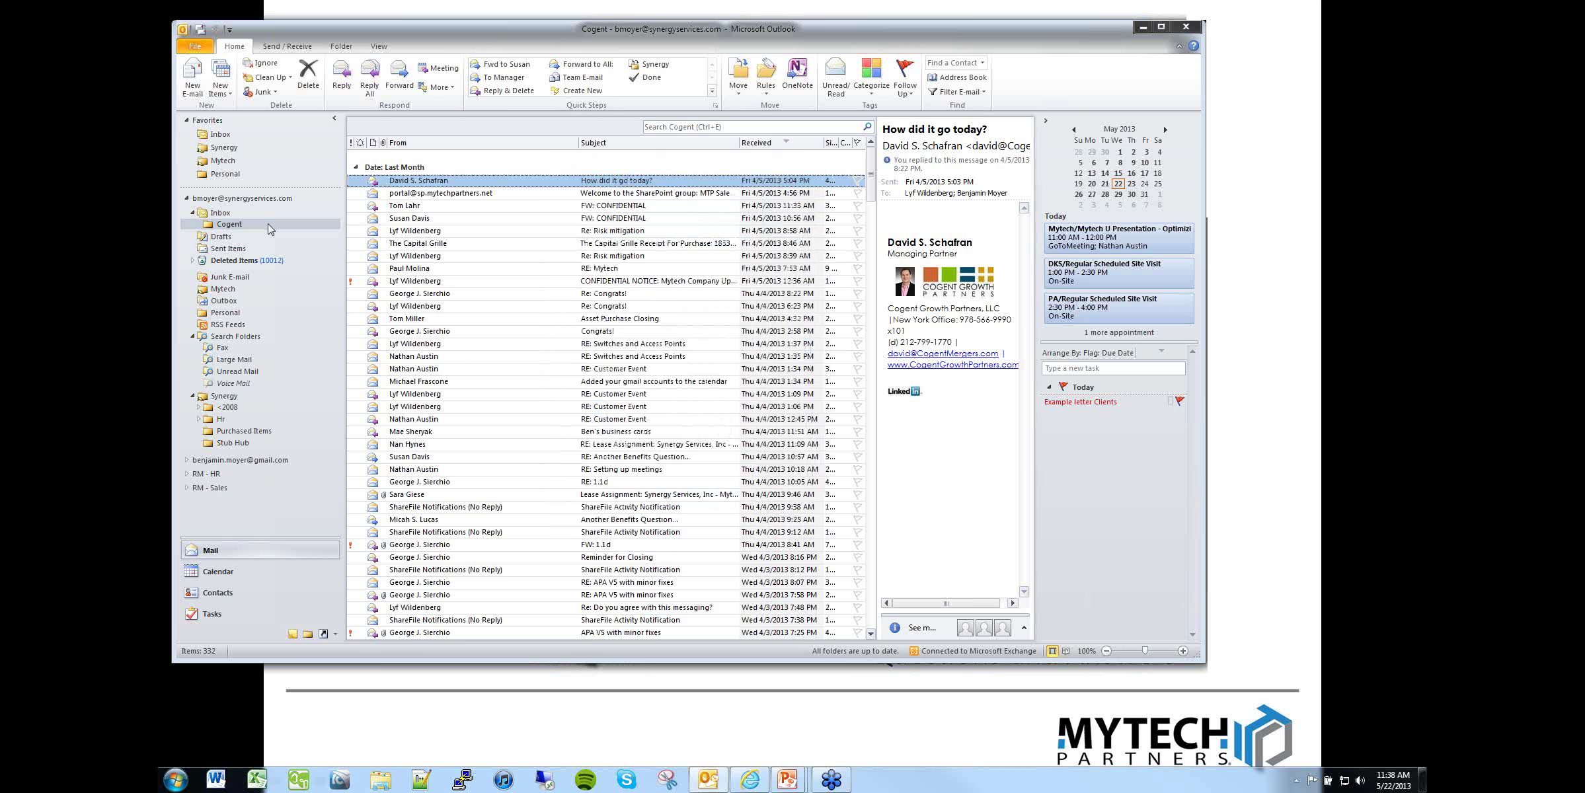
click(220, 214)
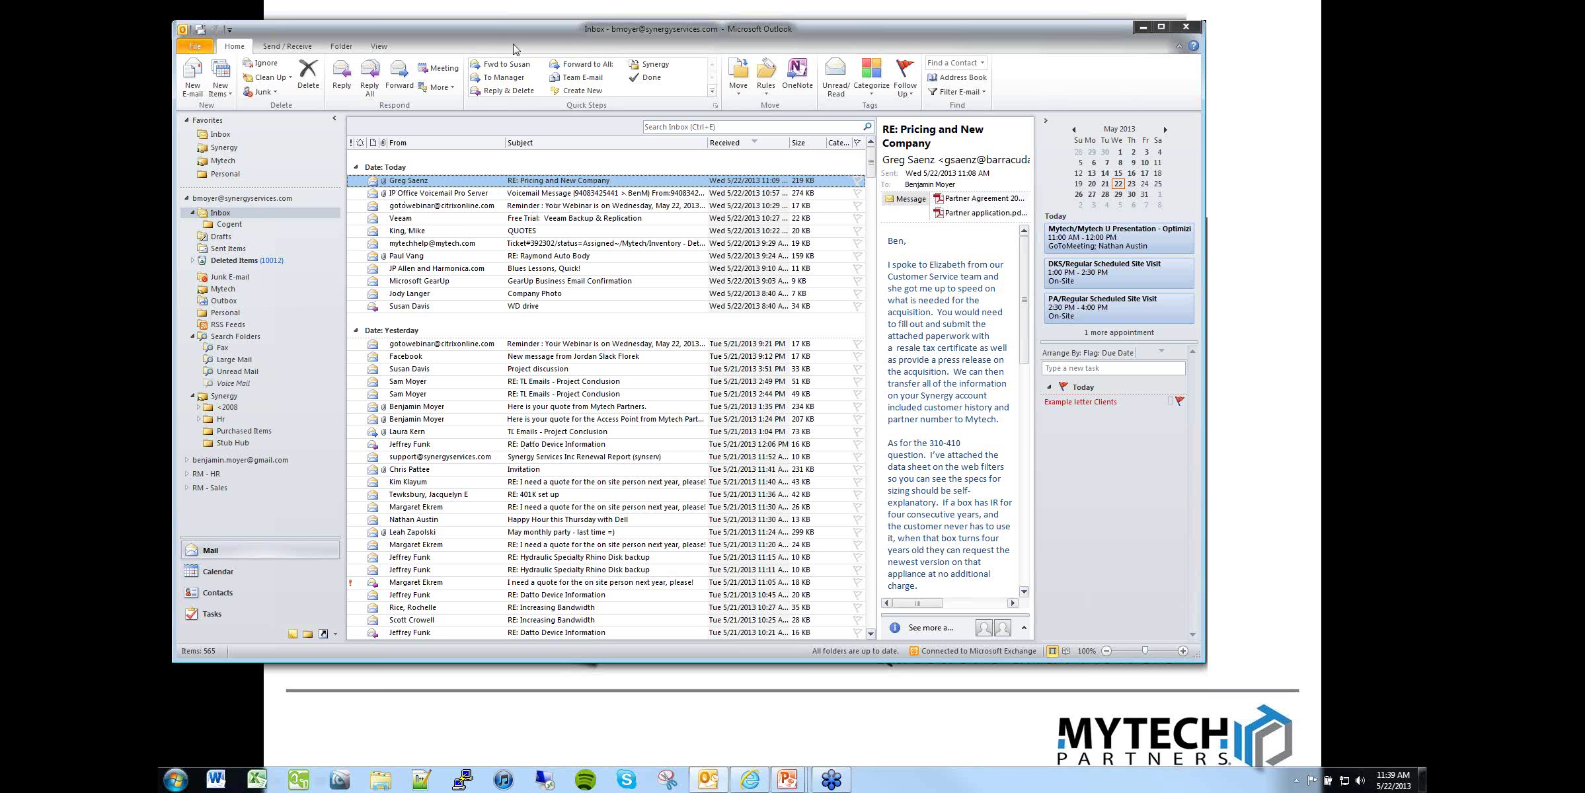
Step: Reopen the Rules and Alerts manager from the Home ribbon
drag(526, 30, 550, 24)
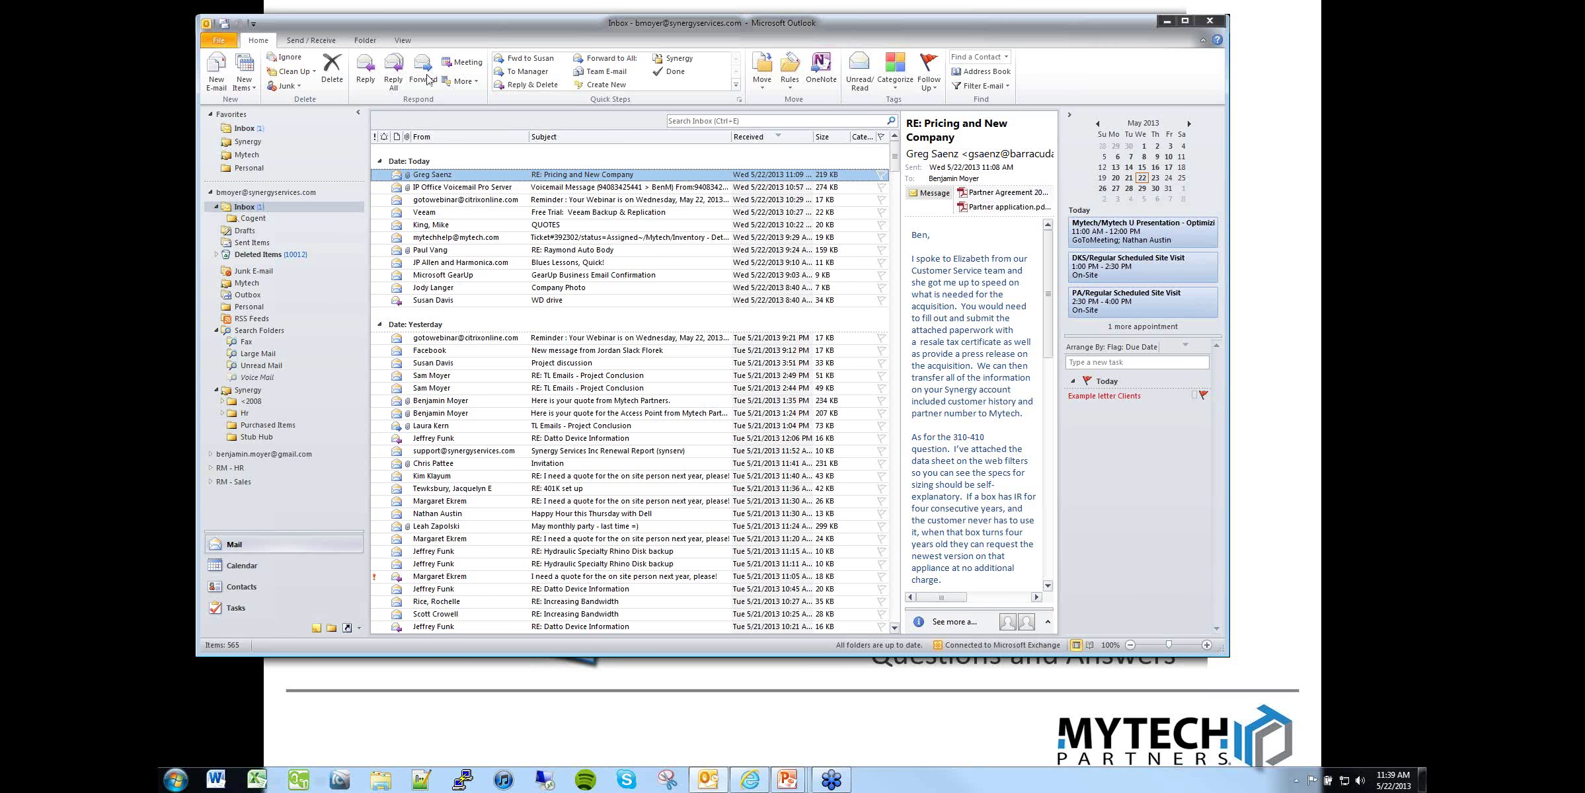
click(789, 73)
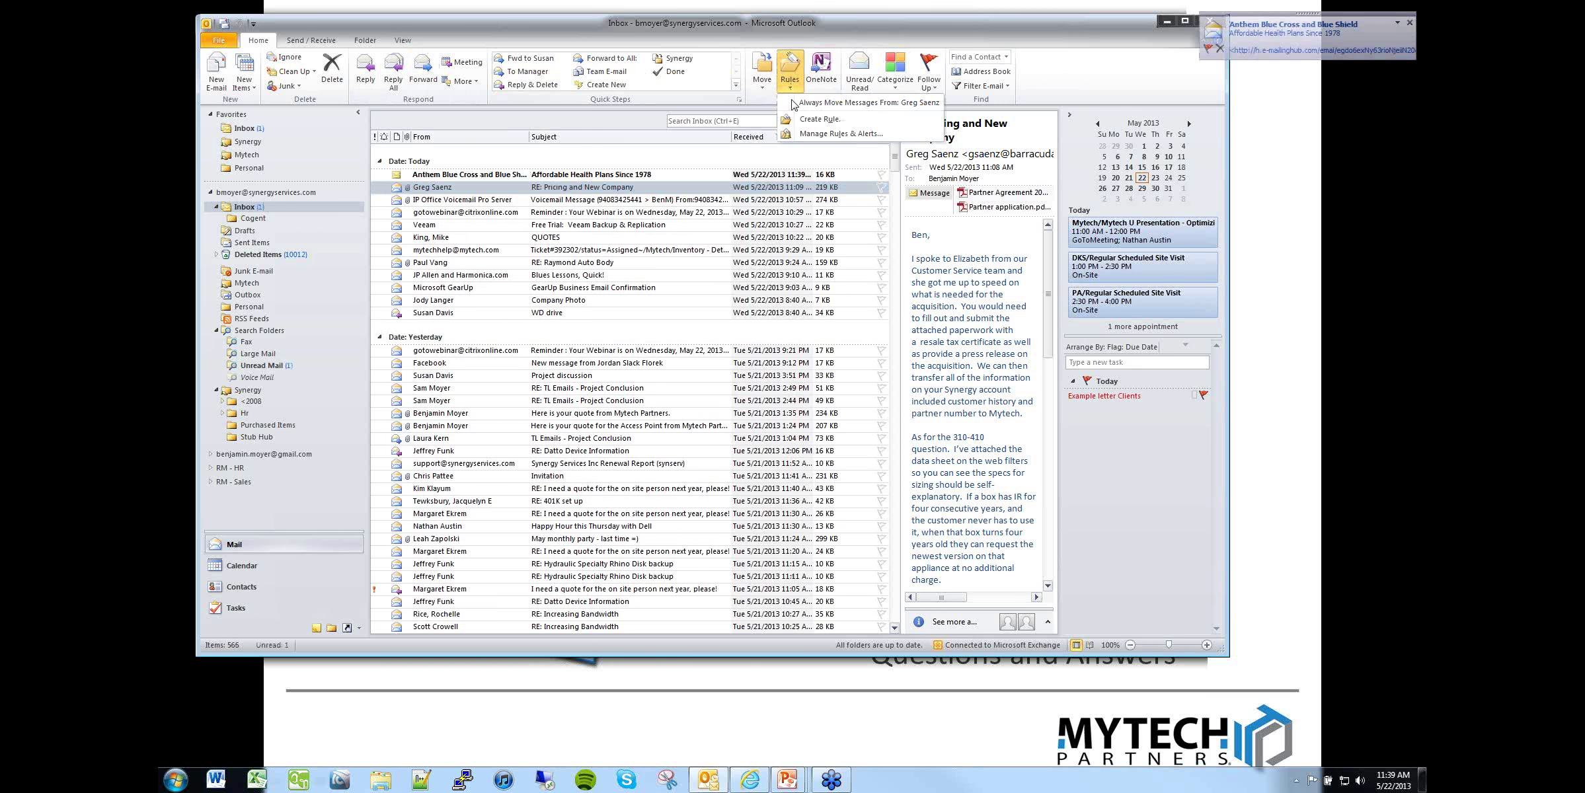
click(805, 133)
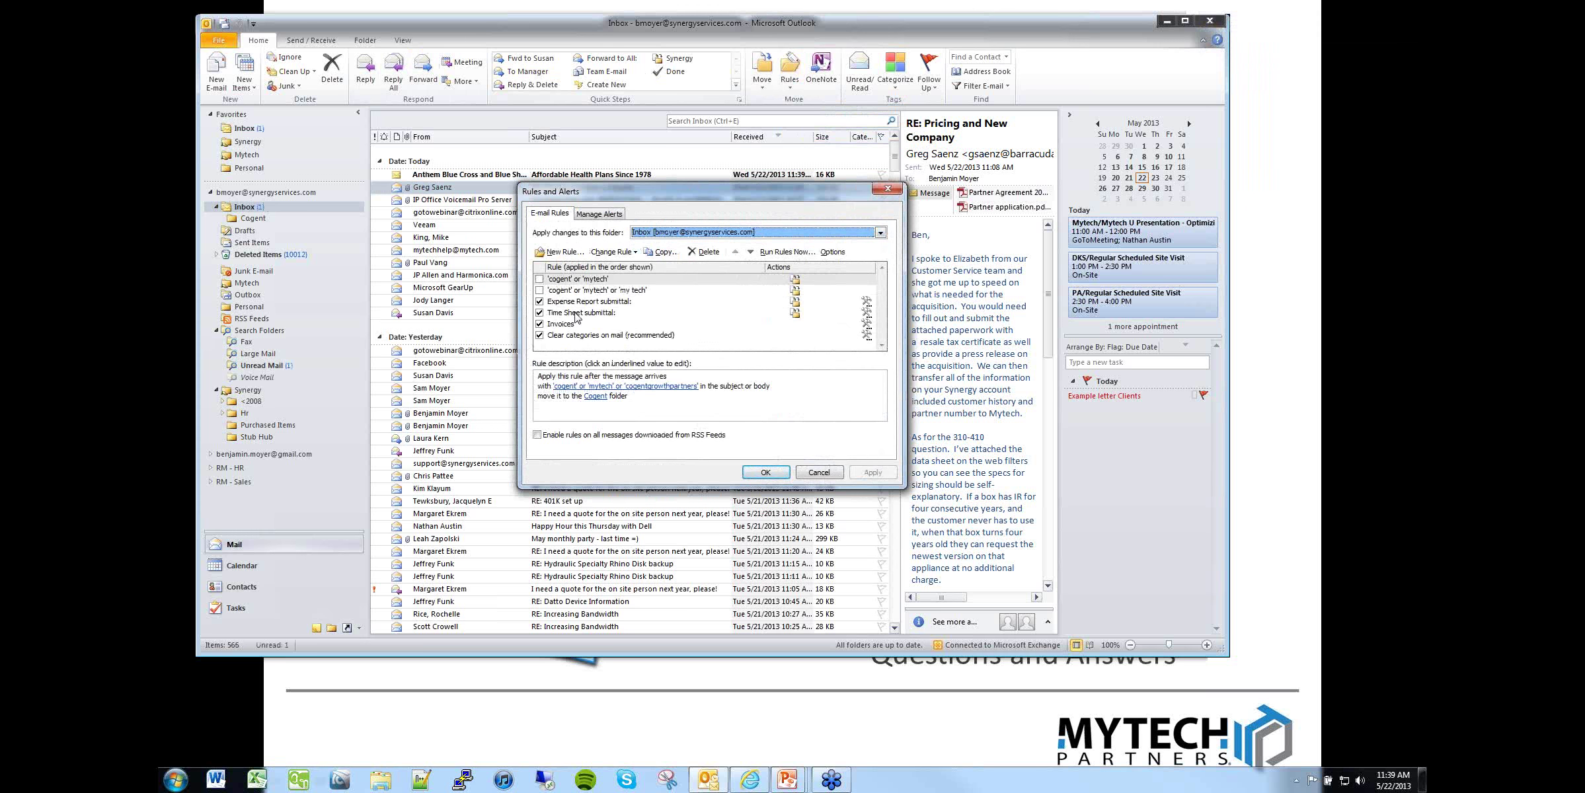
Step: Review the Time Sheet submittal rule's condition and its Deleted Items destination
click(577, 316)
click(579, 394)
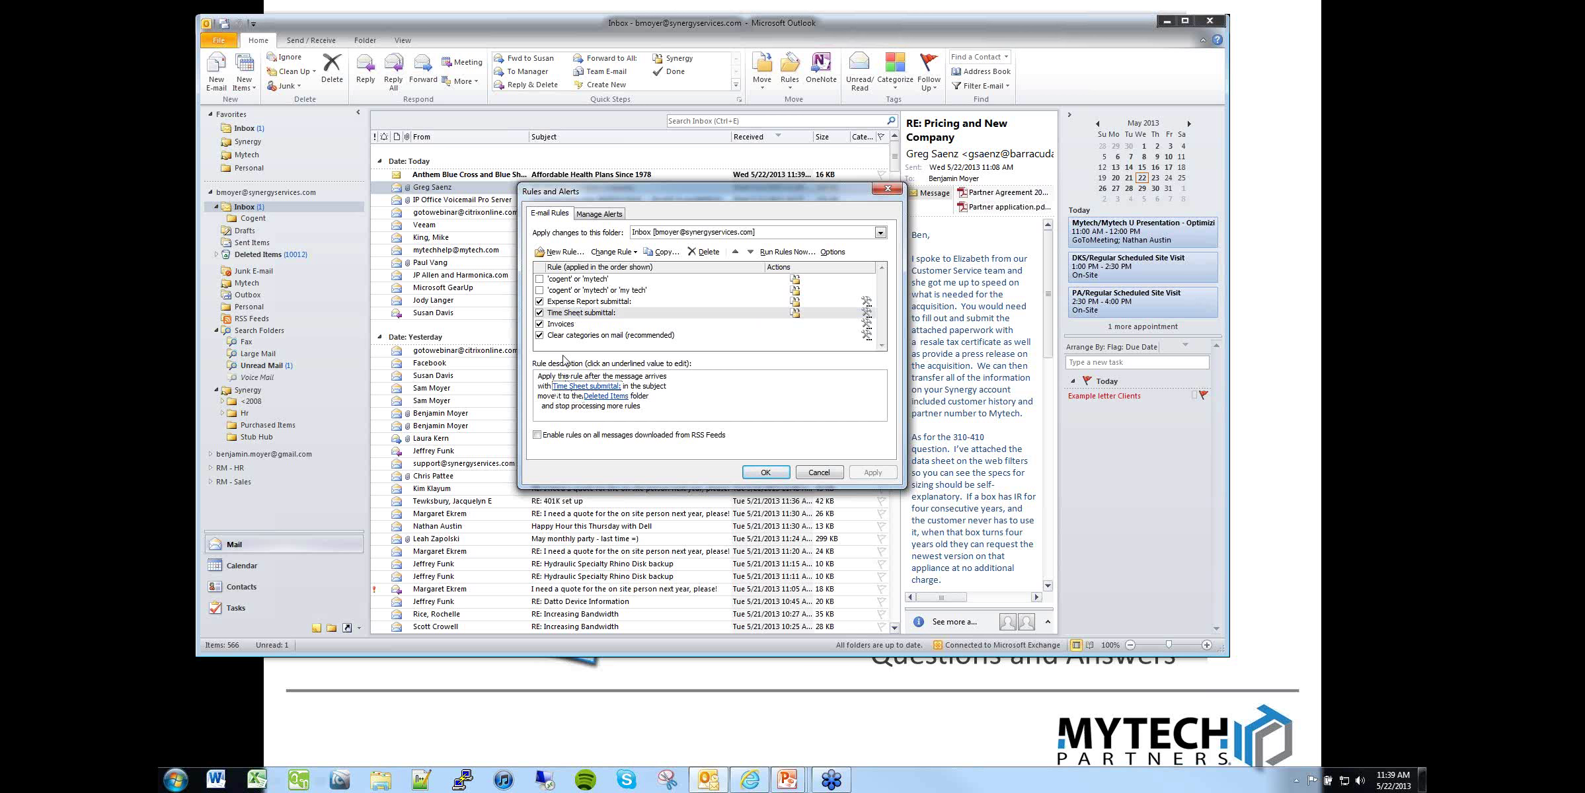
click(605, 397)
click(570, 386)
Step: Review the Invoices rule's sender condition and redirect recipient, then the cogent rule, and start a New Rule
click(582, 324)
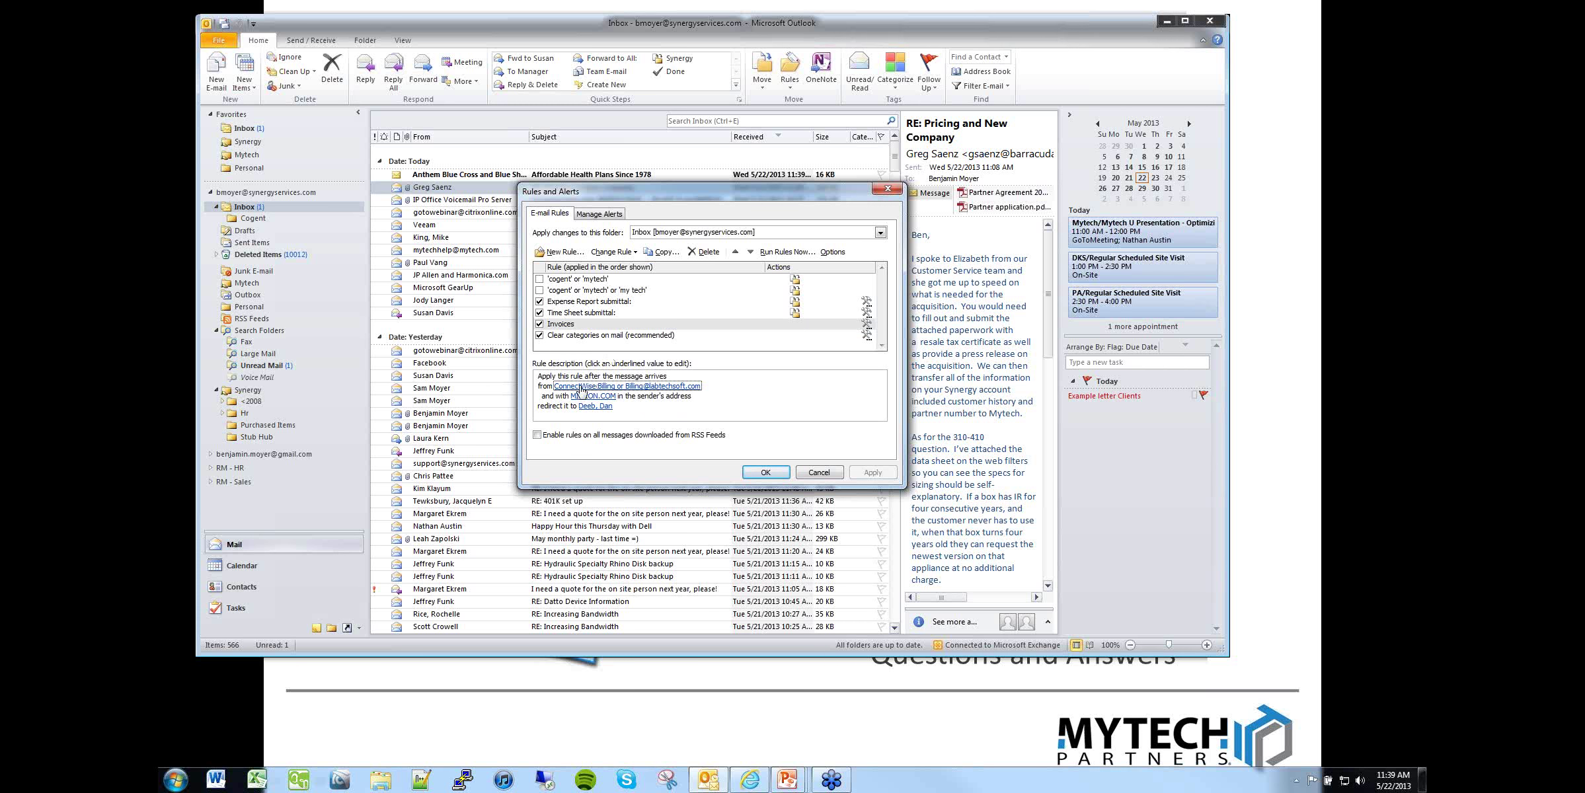
click(595, 406)
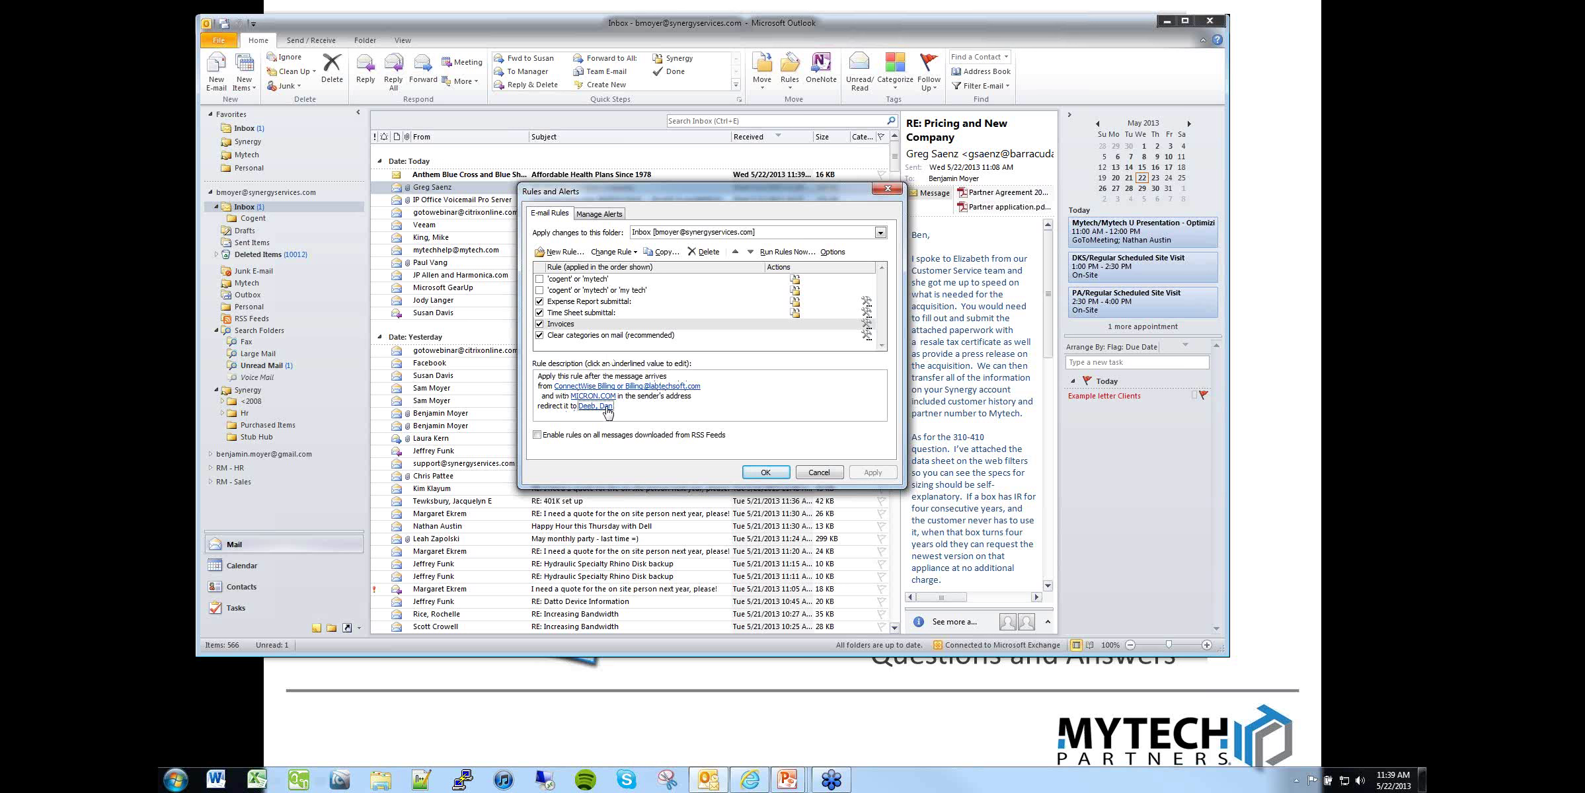
click(615, 389)
click(587, 290)
click(560, 252)
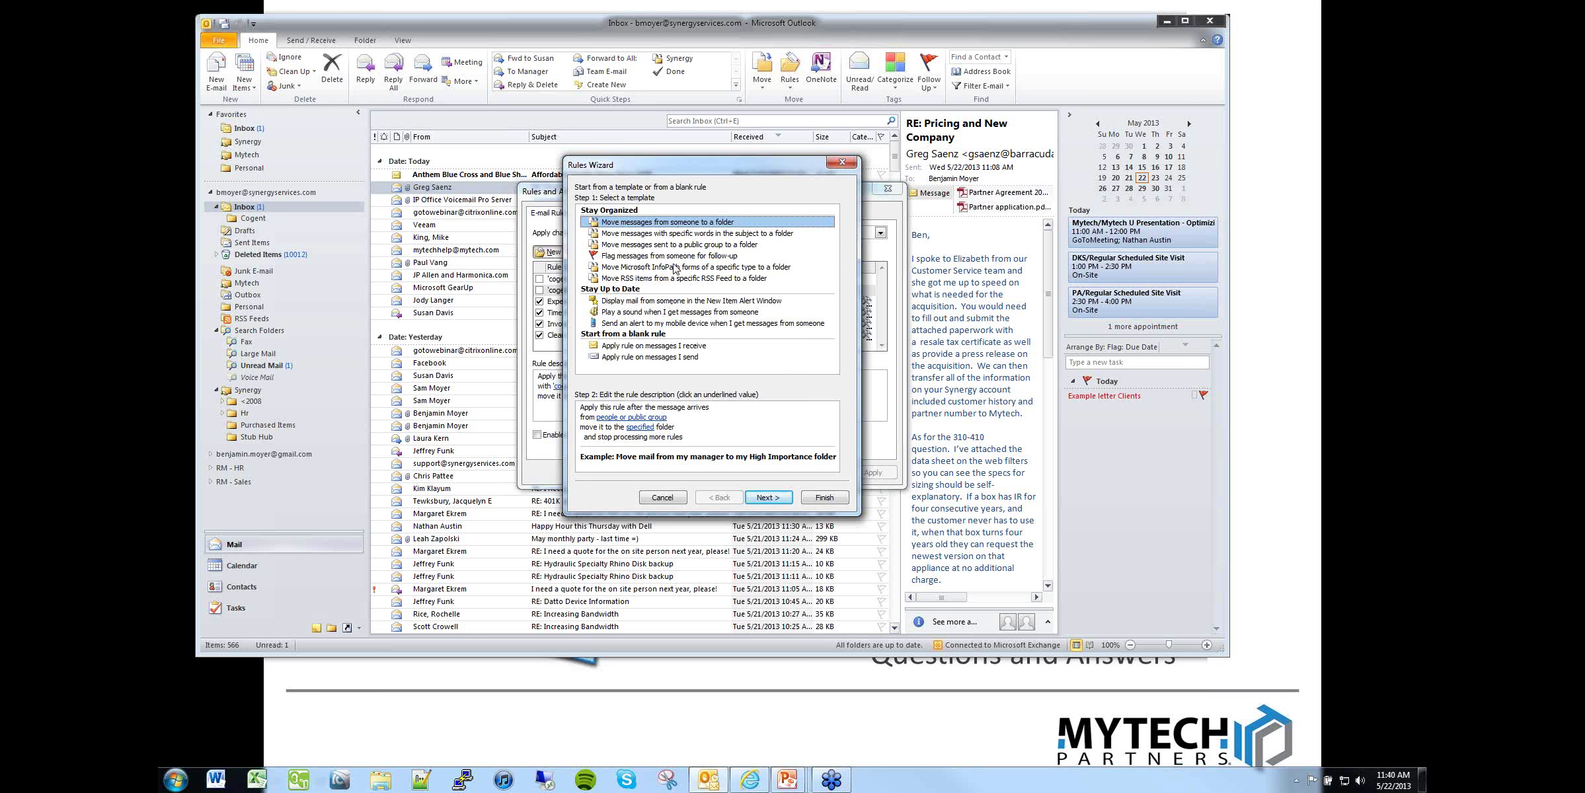
Step: Start a blank received-message rule that matches the account e-mail address in the message header
click(629, 347)
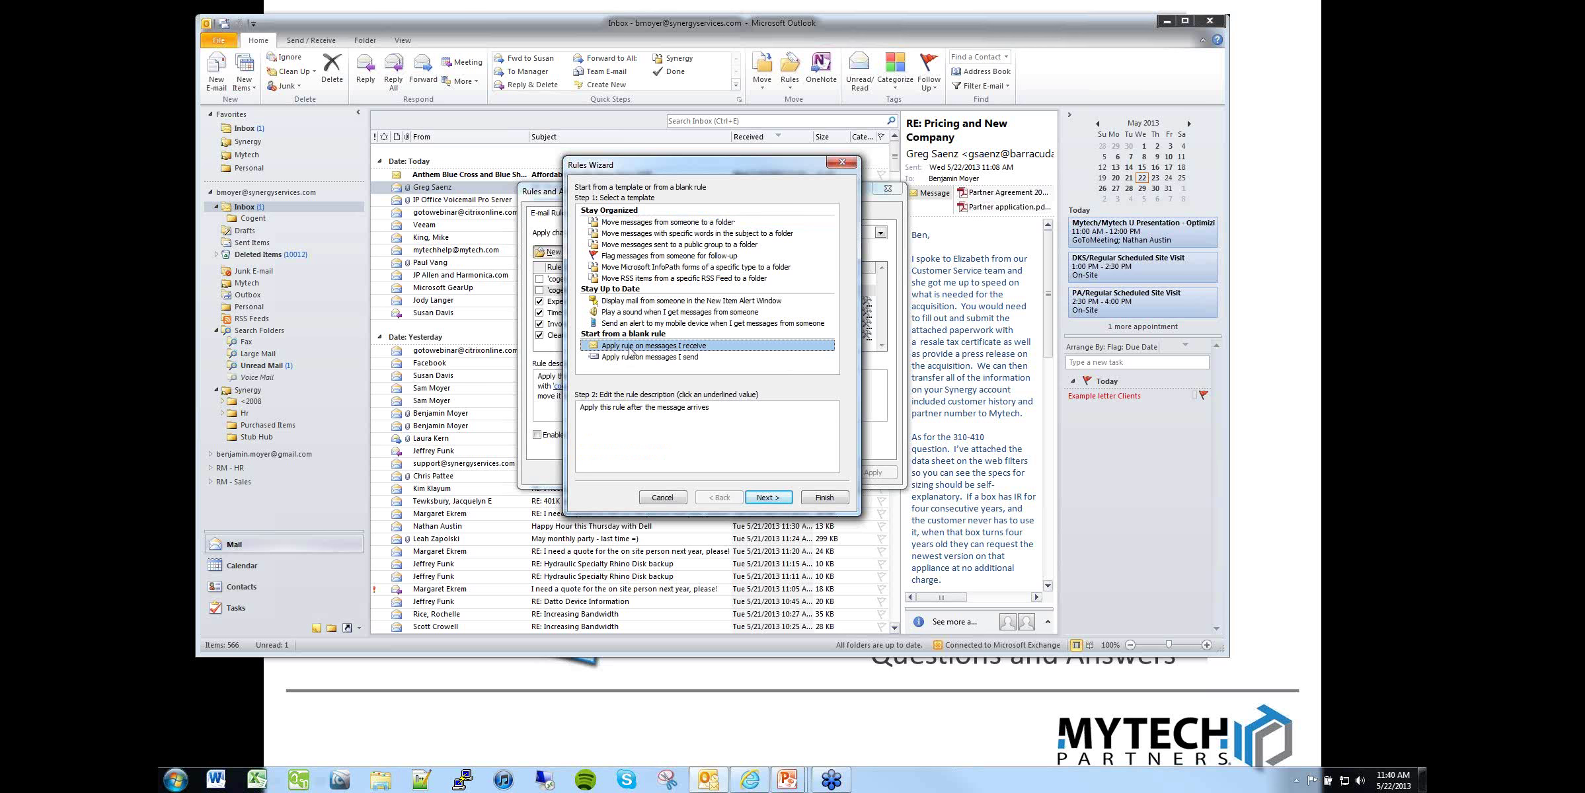
click(766, 497)
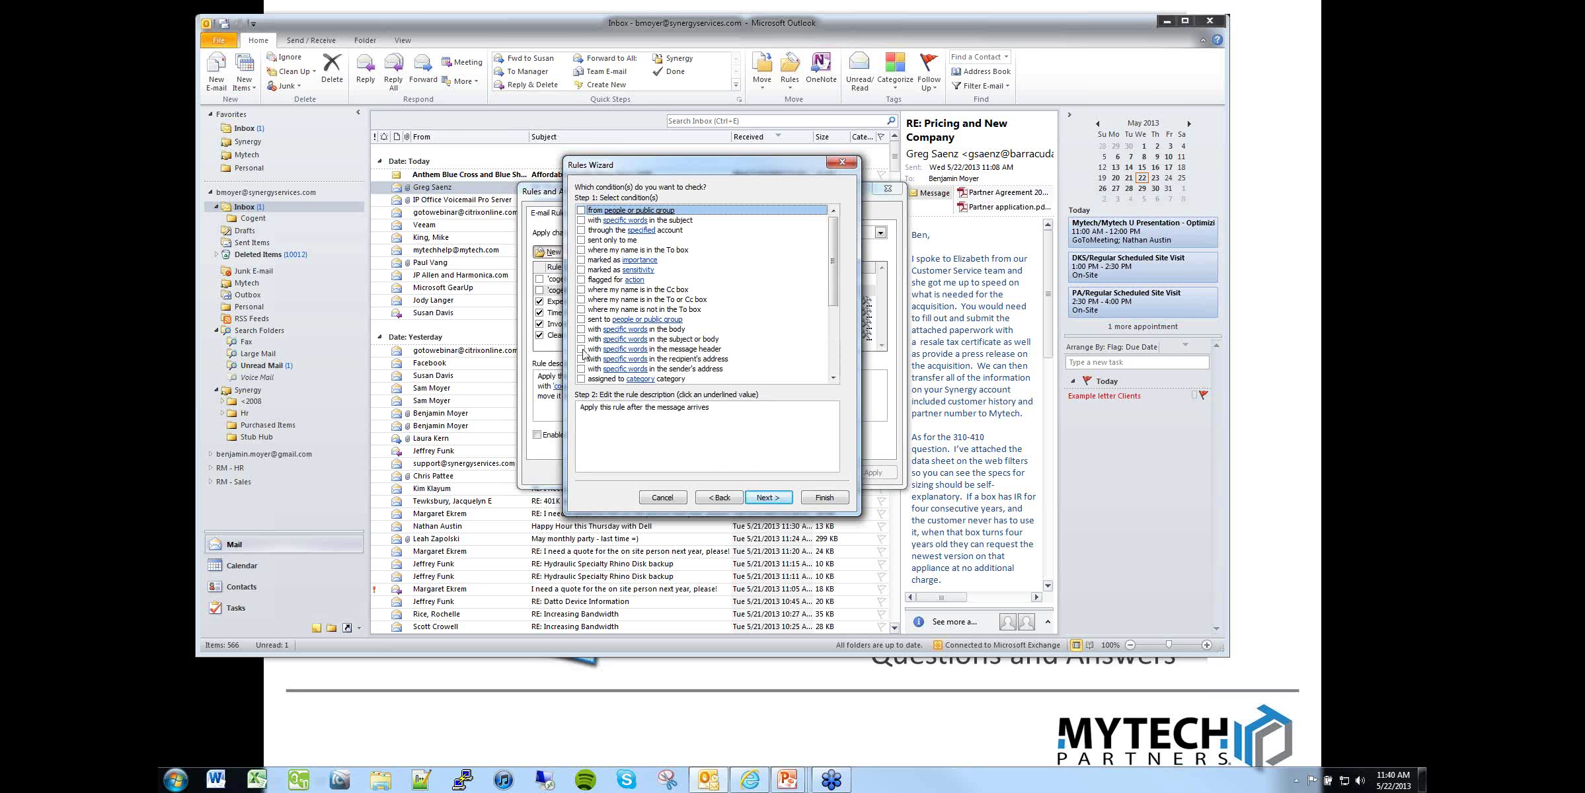
click(581, 349)
click(613, 419)
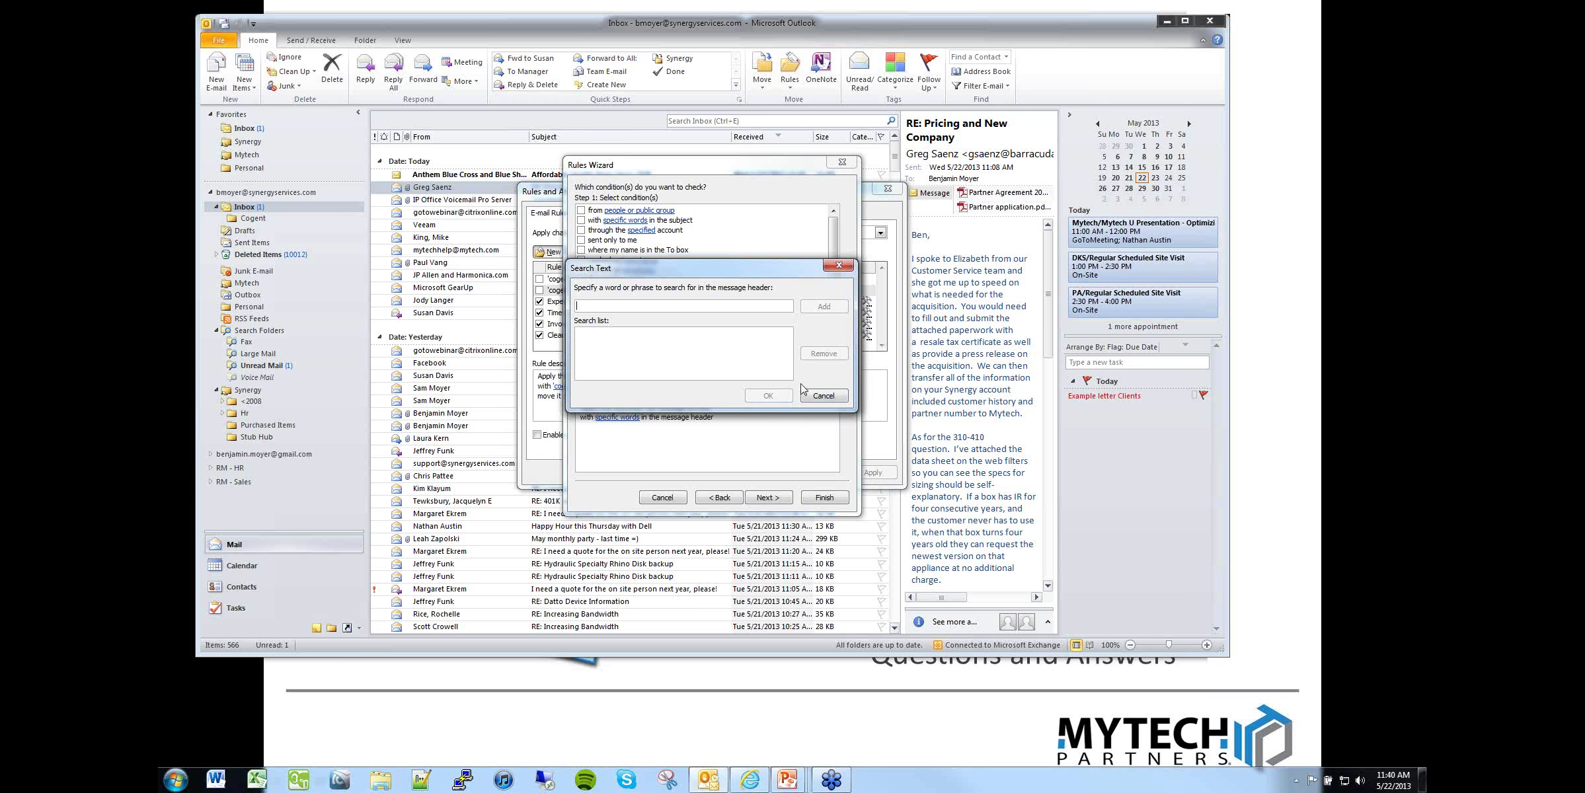
click(823, 396)
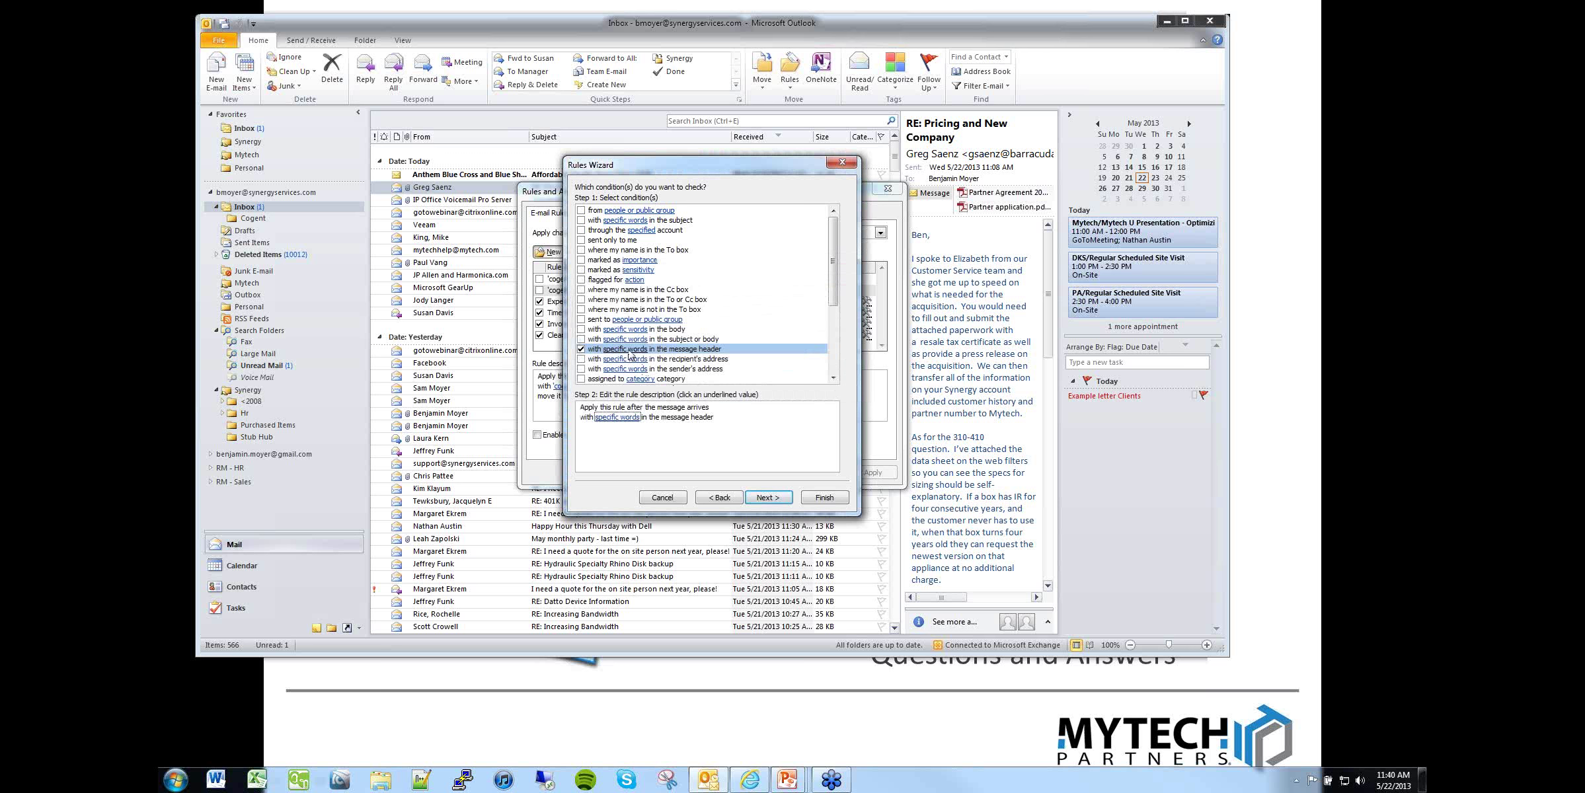
click(621, 417)
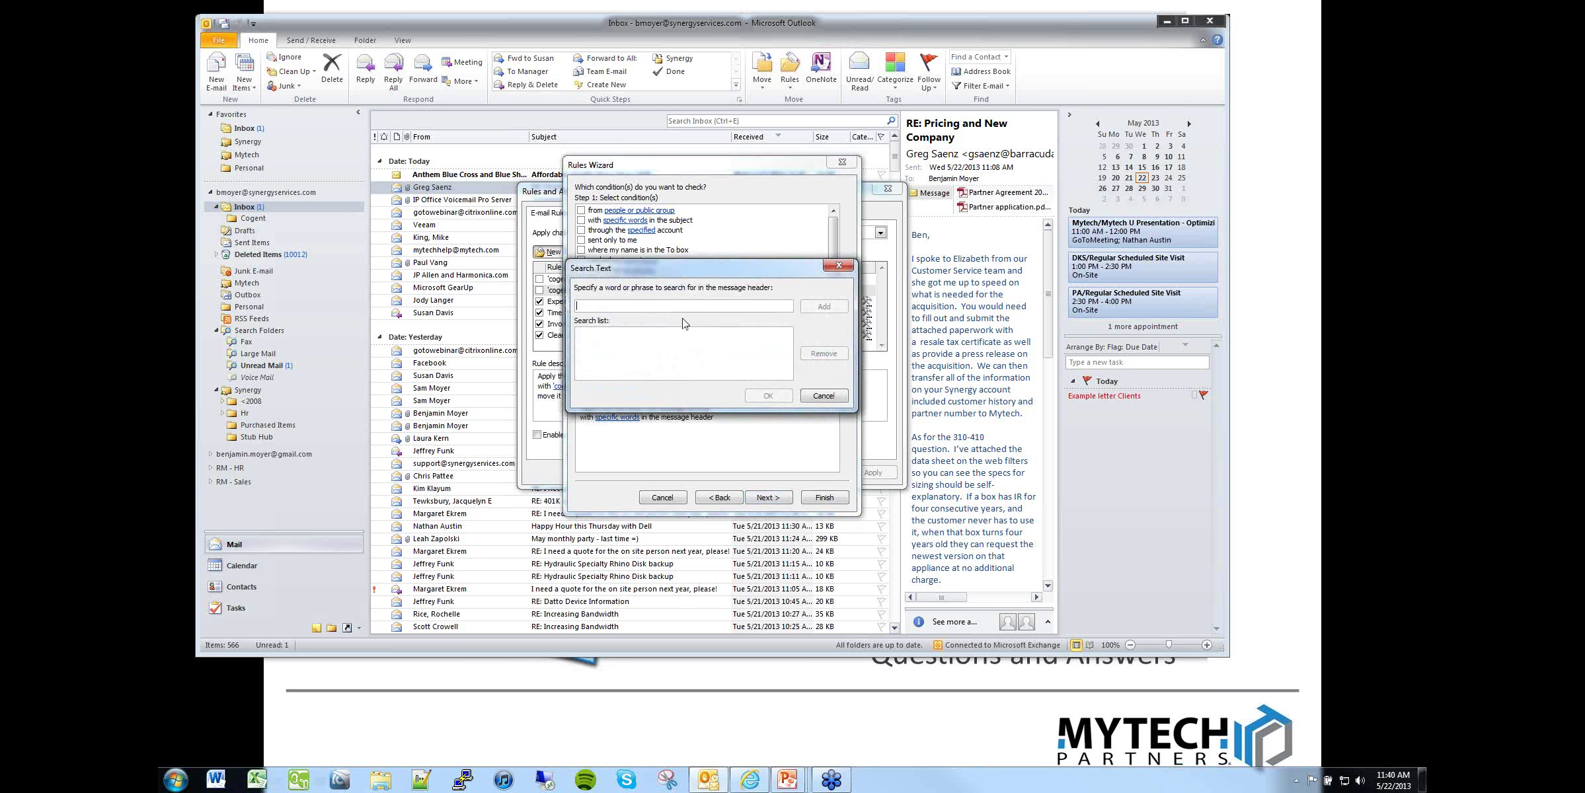
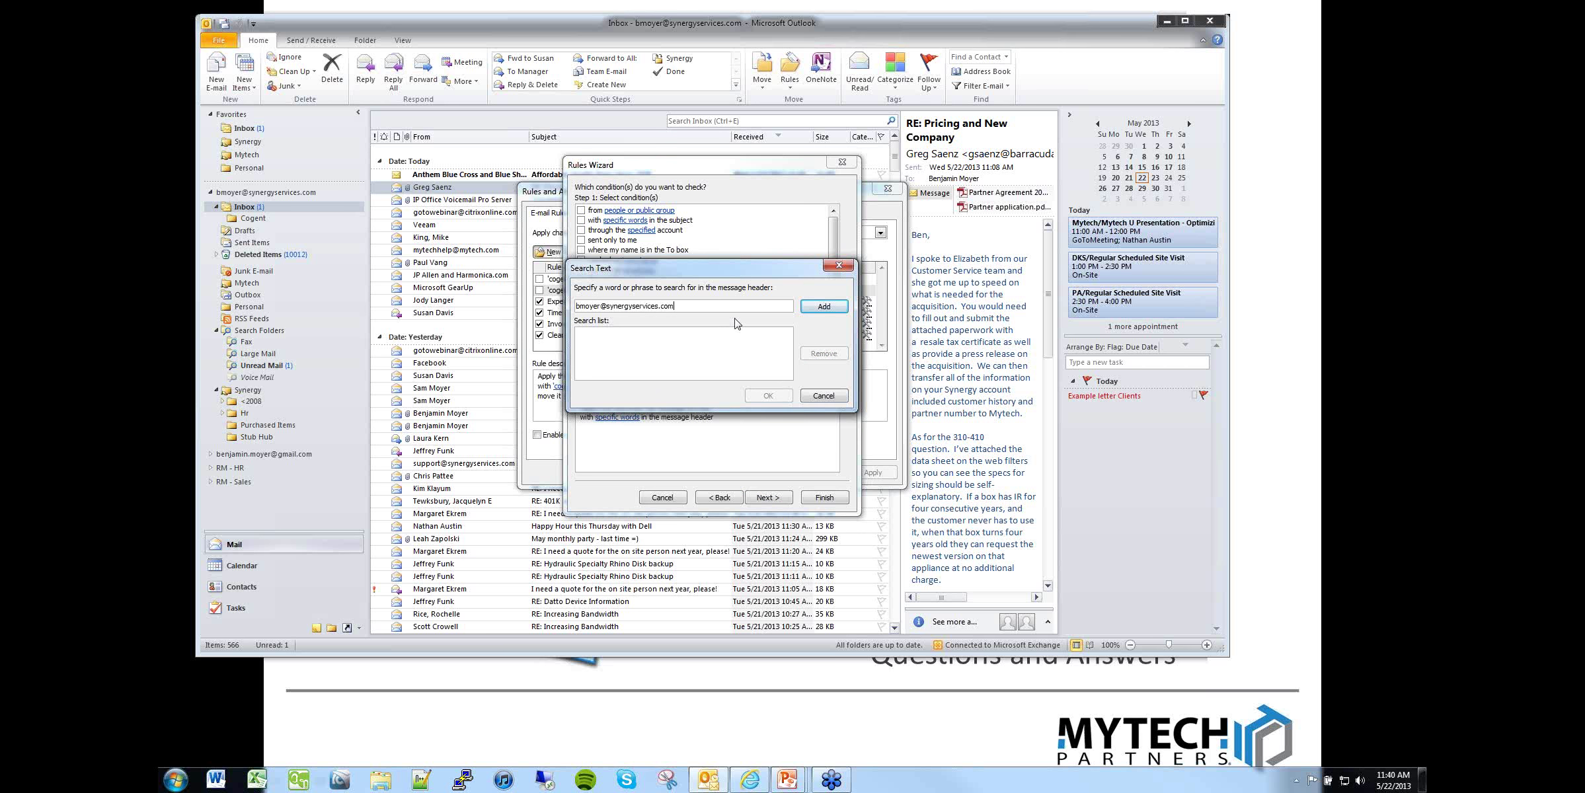
click(825, 306)
click(774, 397)
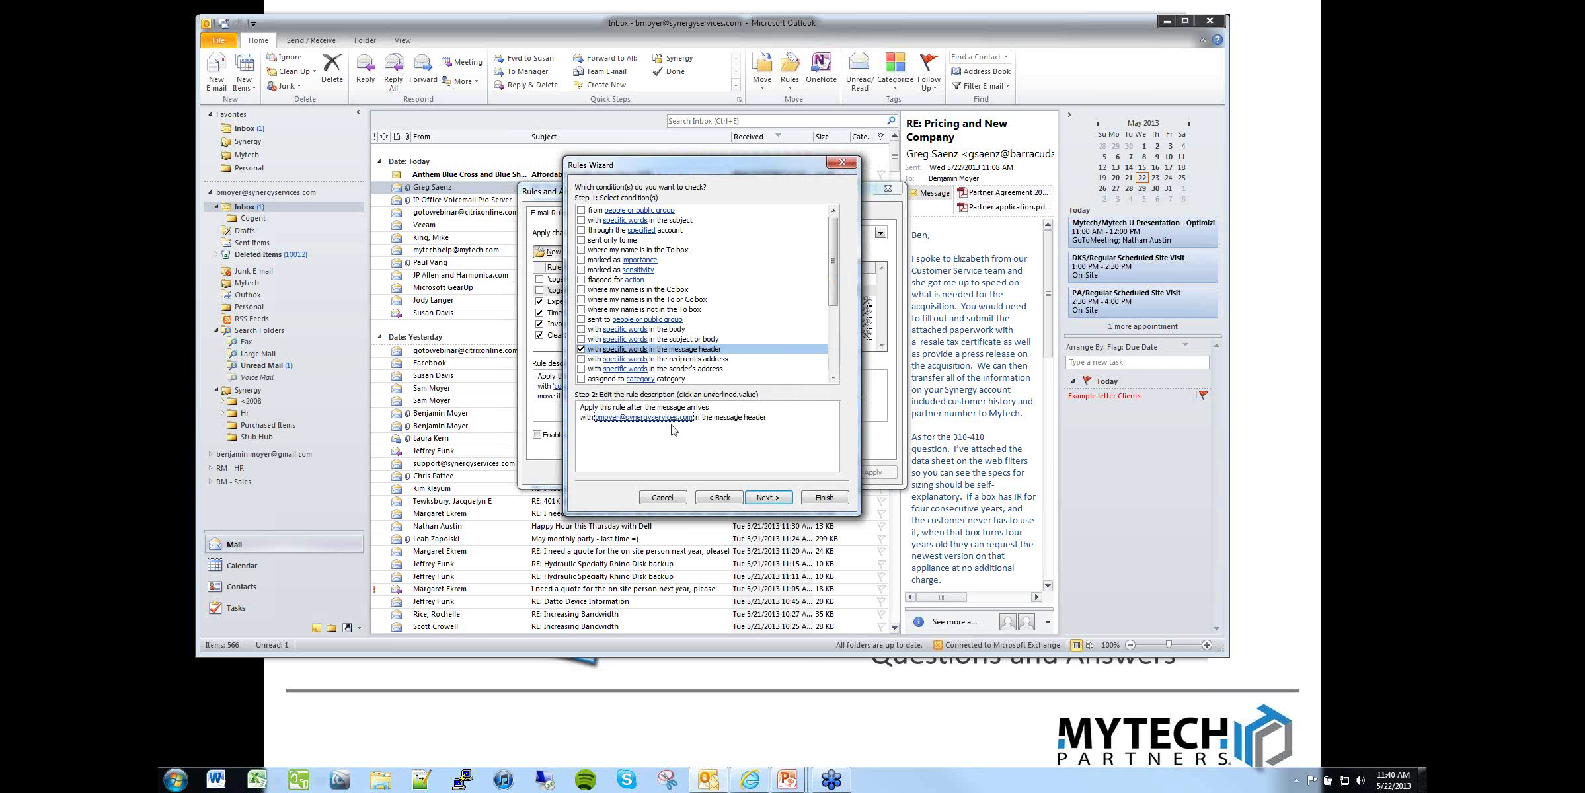
click(769, 497)
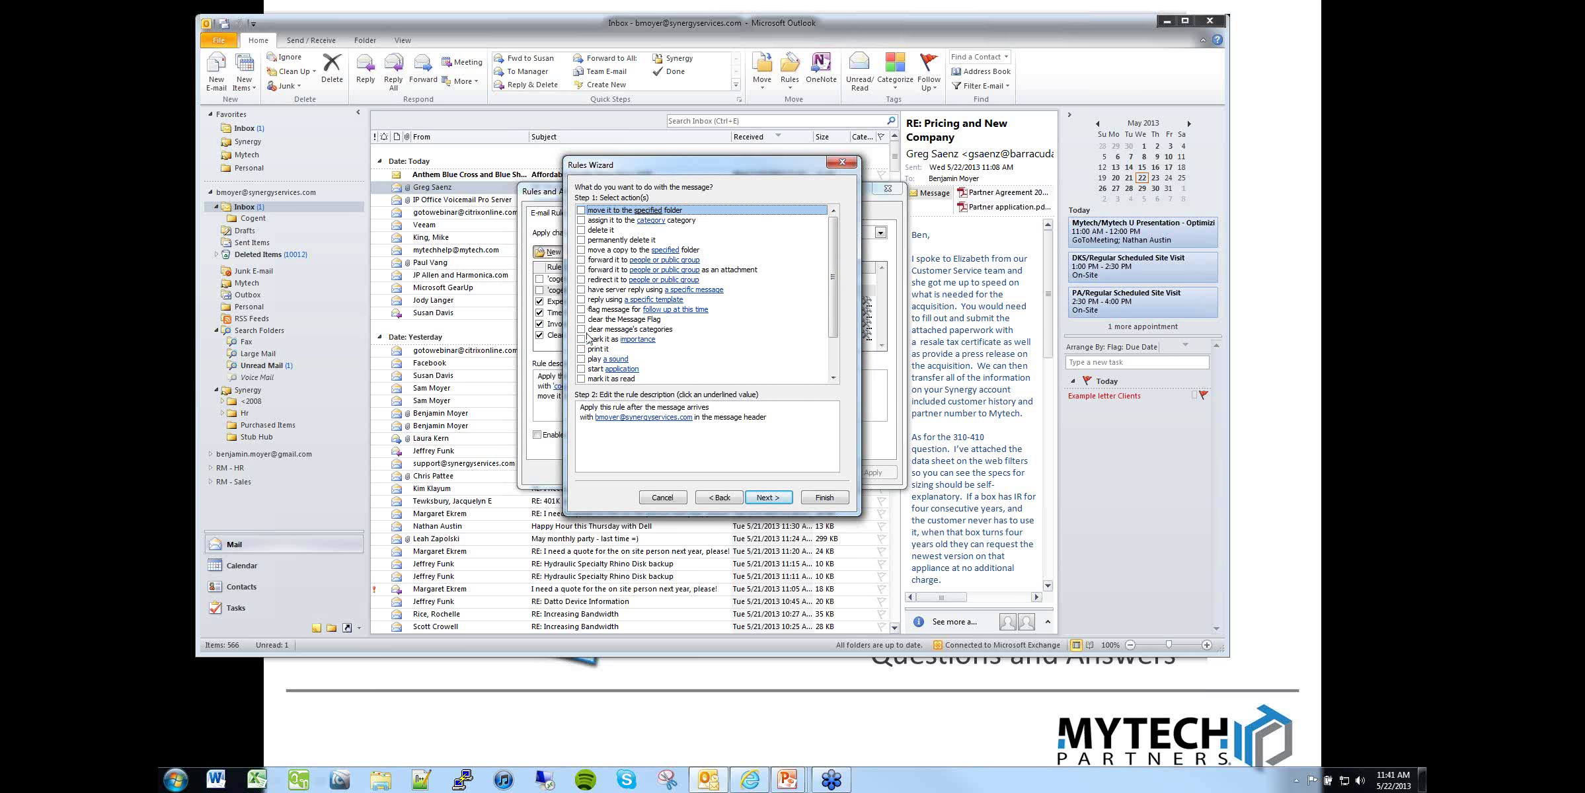
Step: Add a follow-up flag action, trying No Response Necessary, then close the flag settings unsaved
click(581, 310)
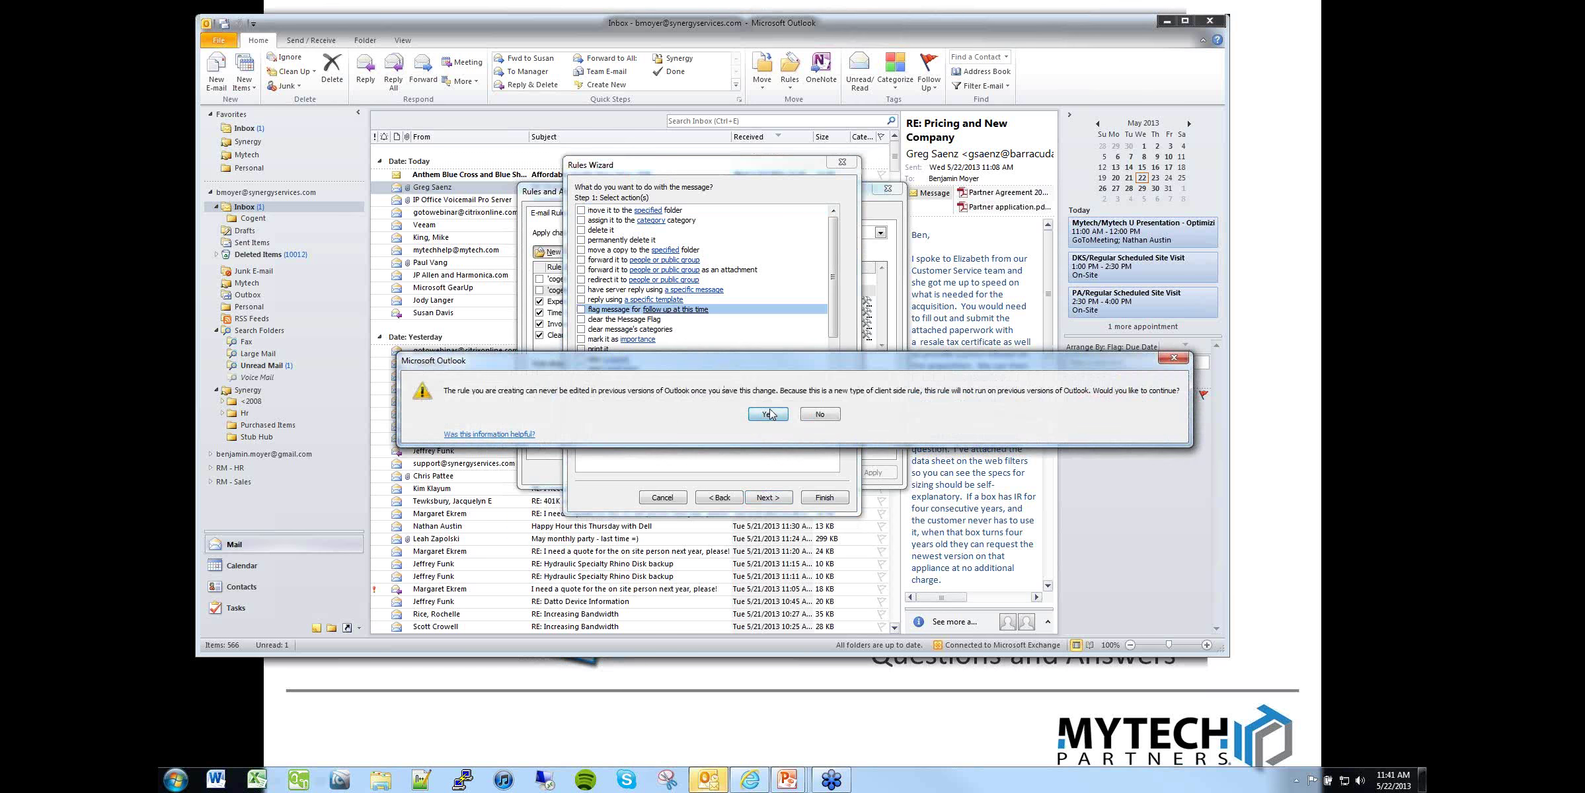
click(768, 414)
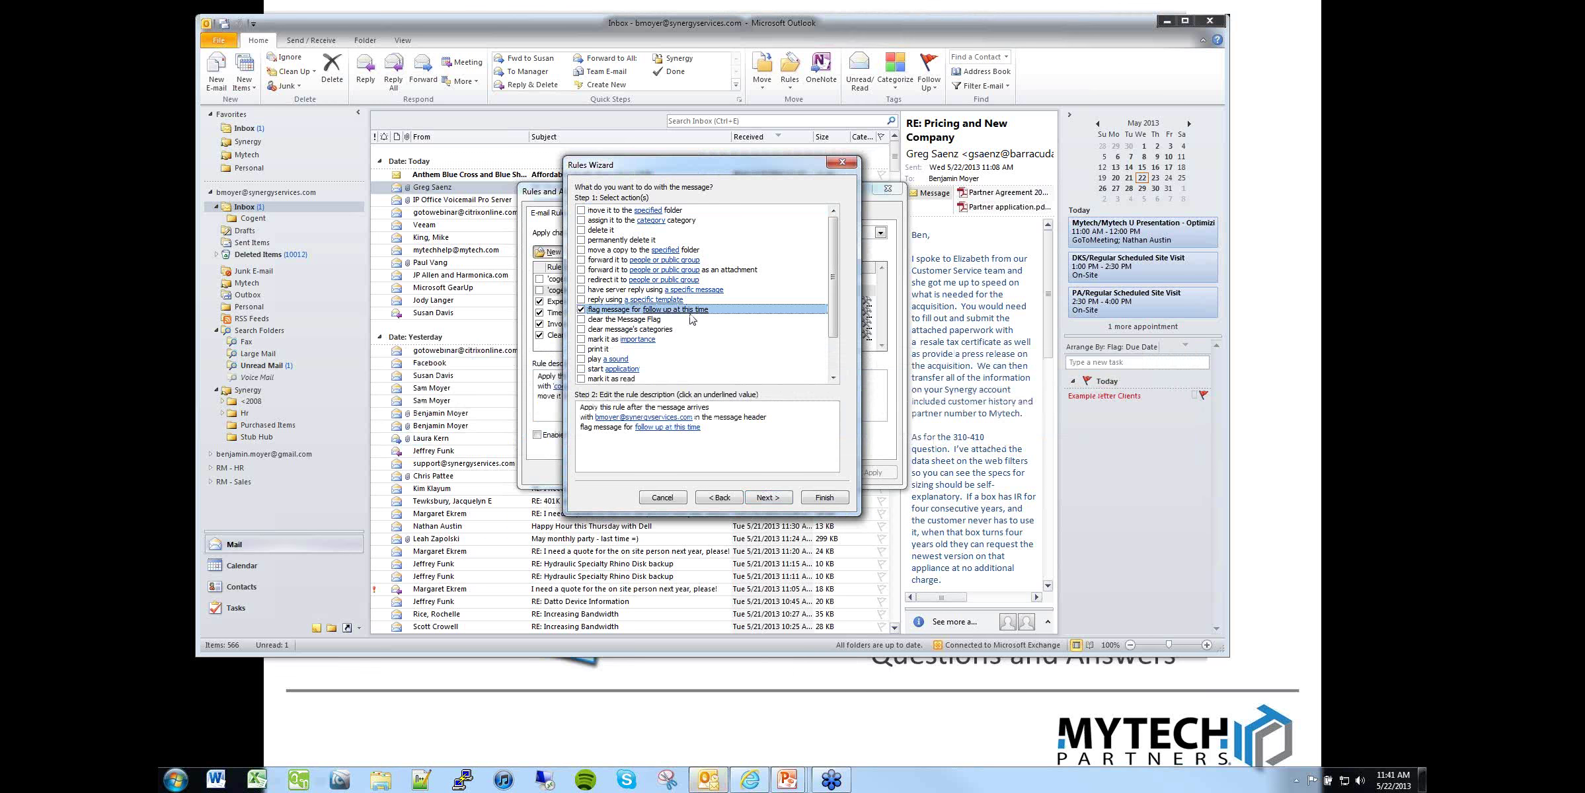
click(679, 429)
click(701, 352)
click(756, 351)
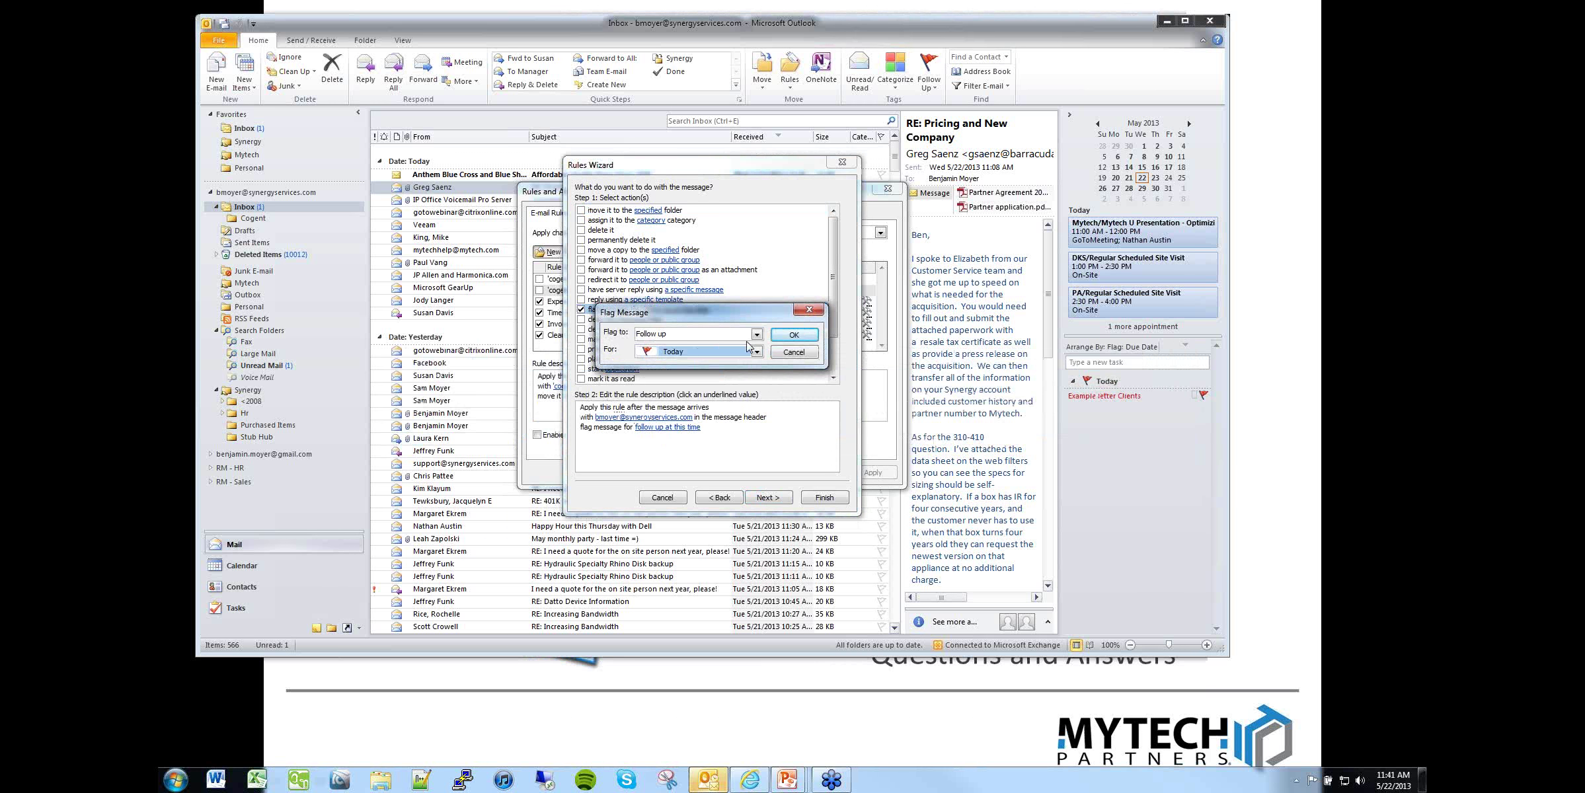
click(755, 334)
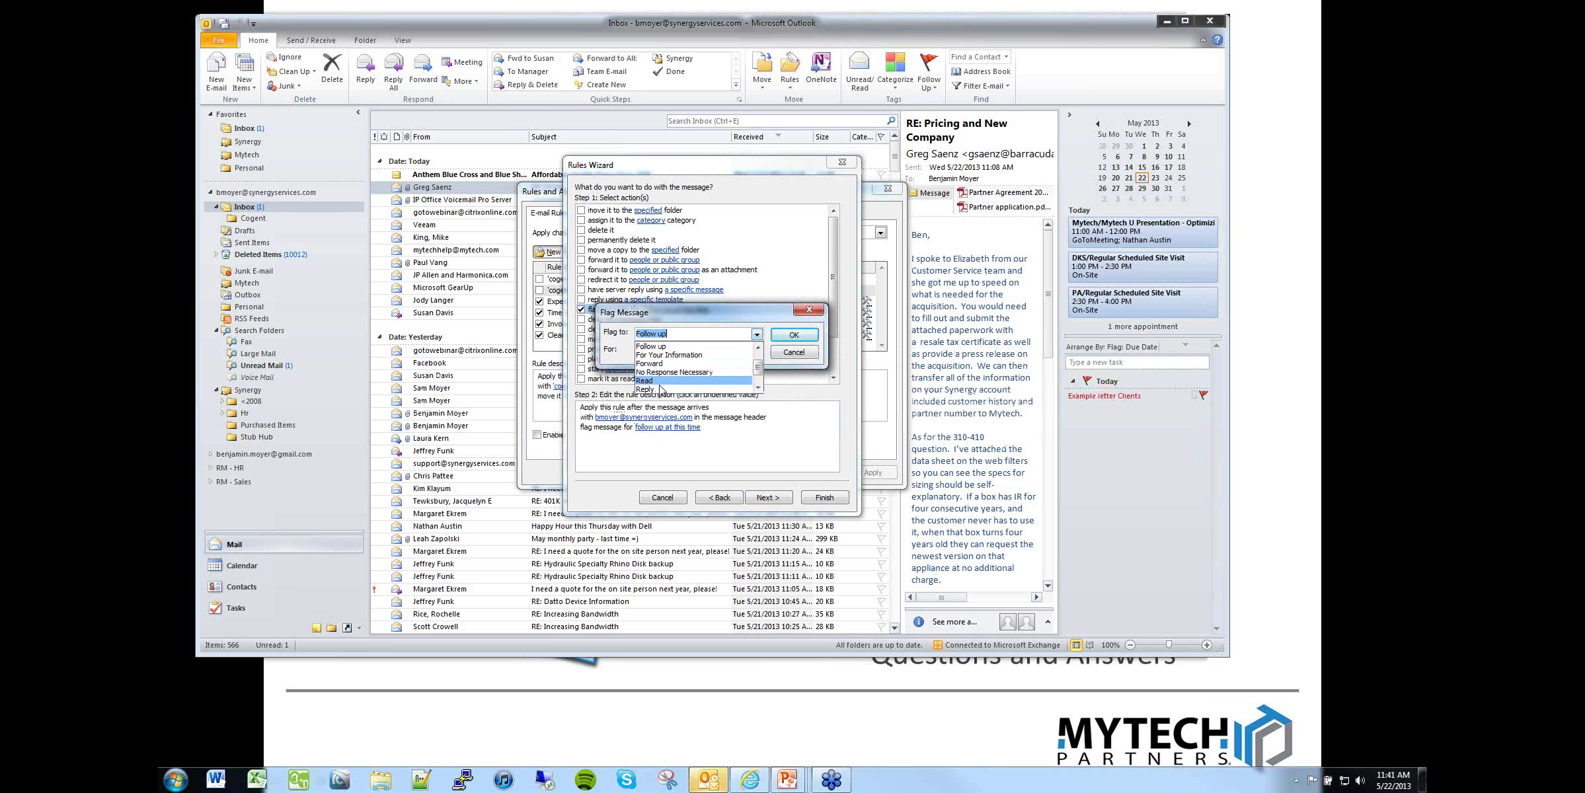
click(667, 372)
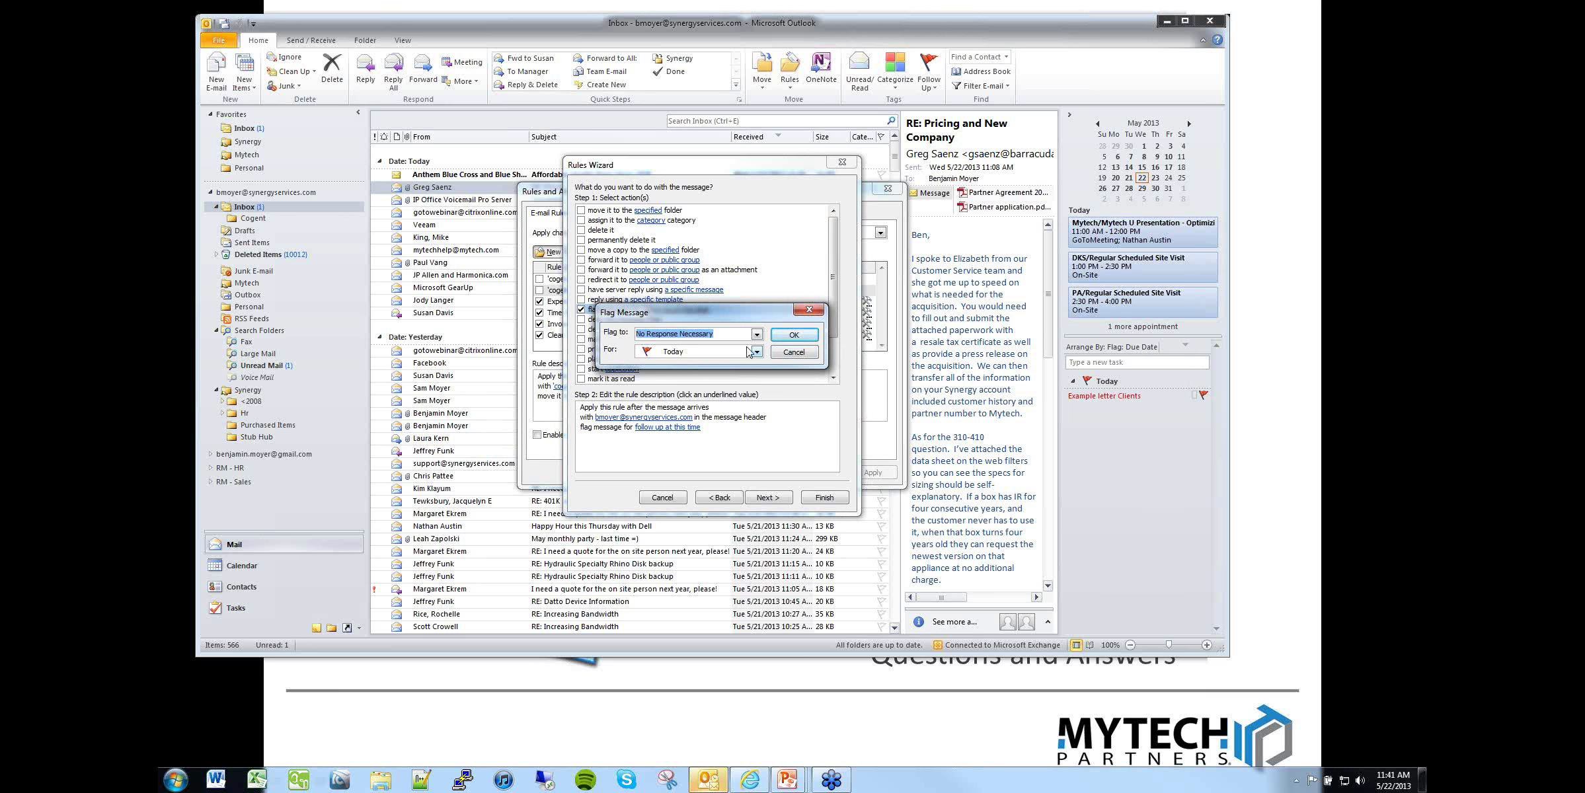
click(797, 355)
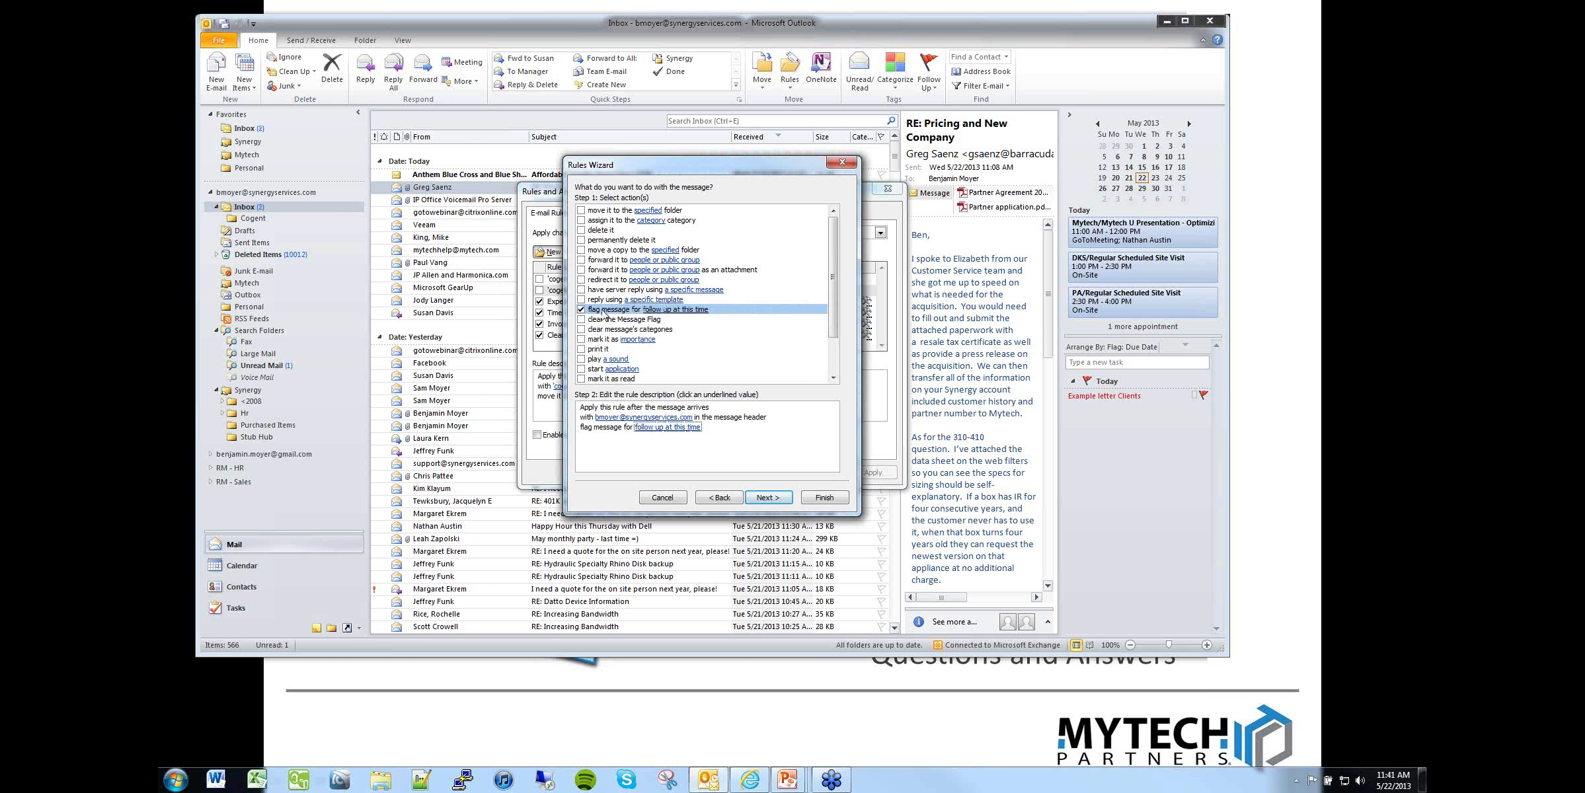
Step: Discard the new rule and close Rules and Alerts without saving
click(669, 502)
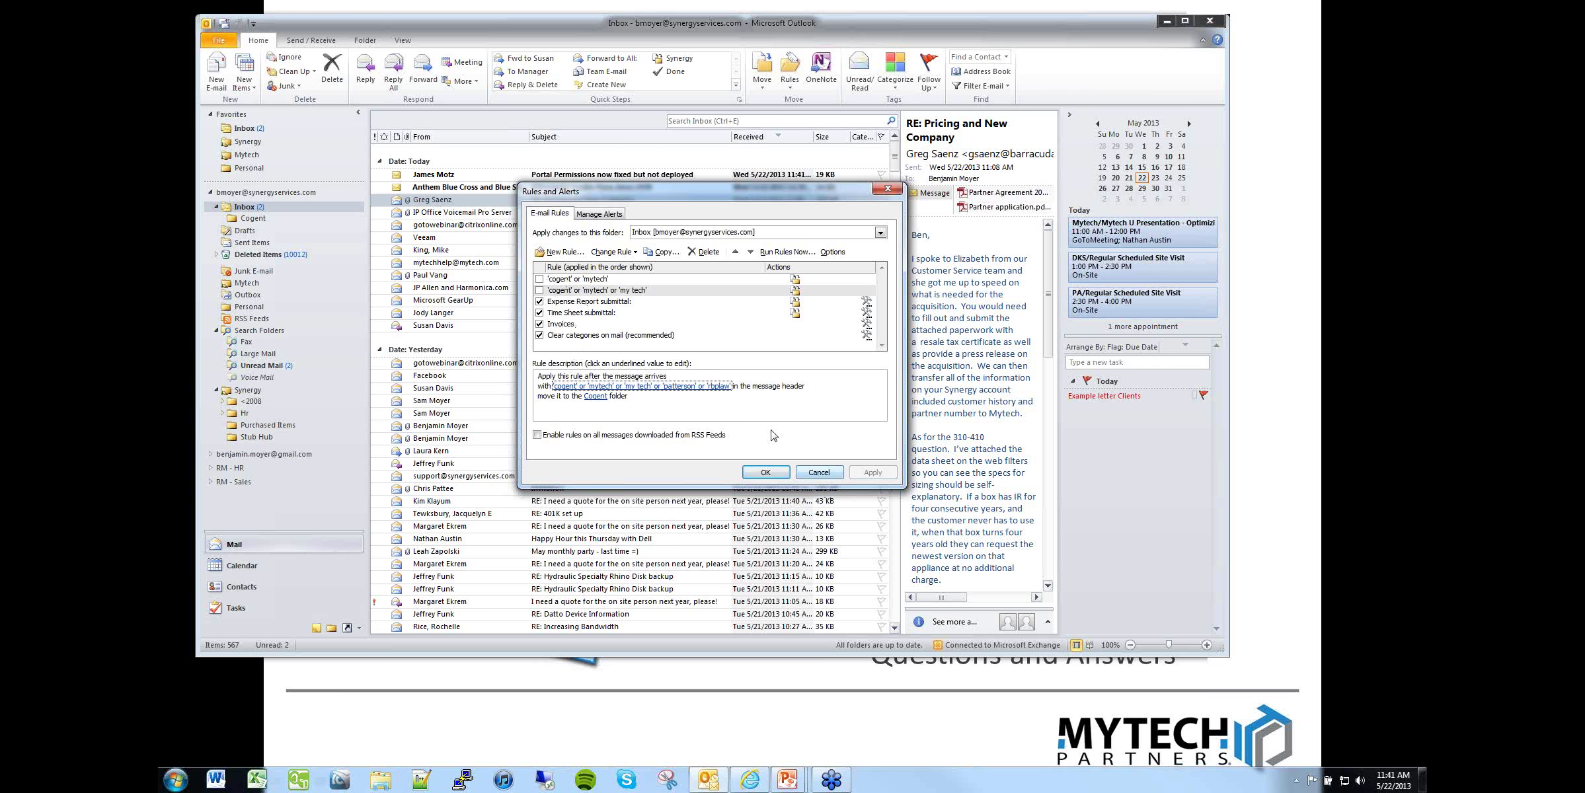
click(541, 280)
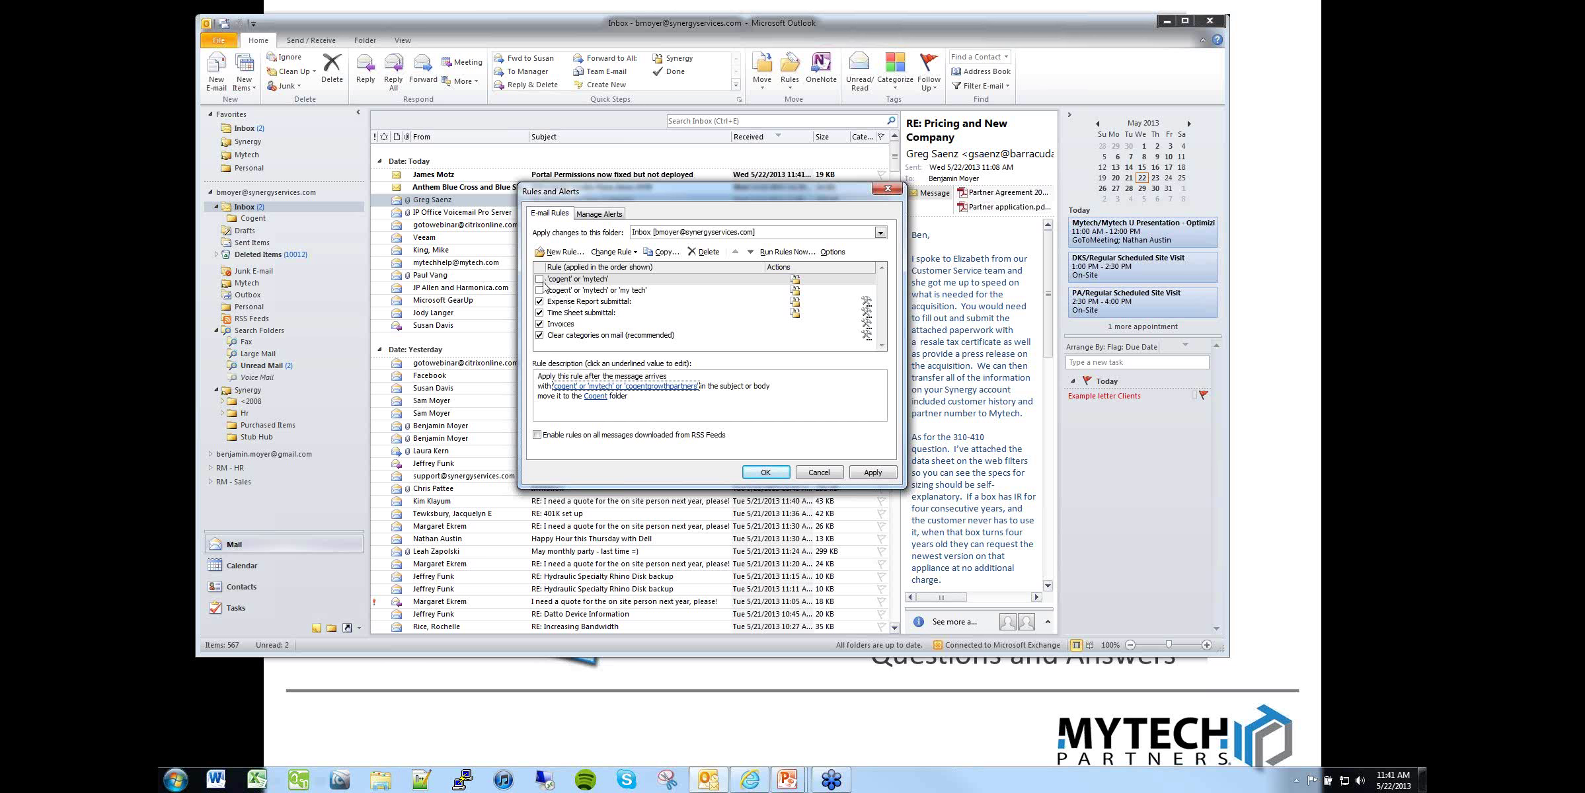
click(819, 472)
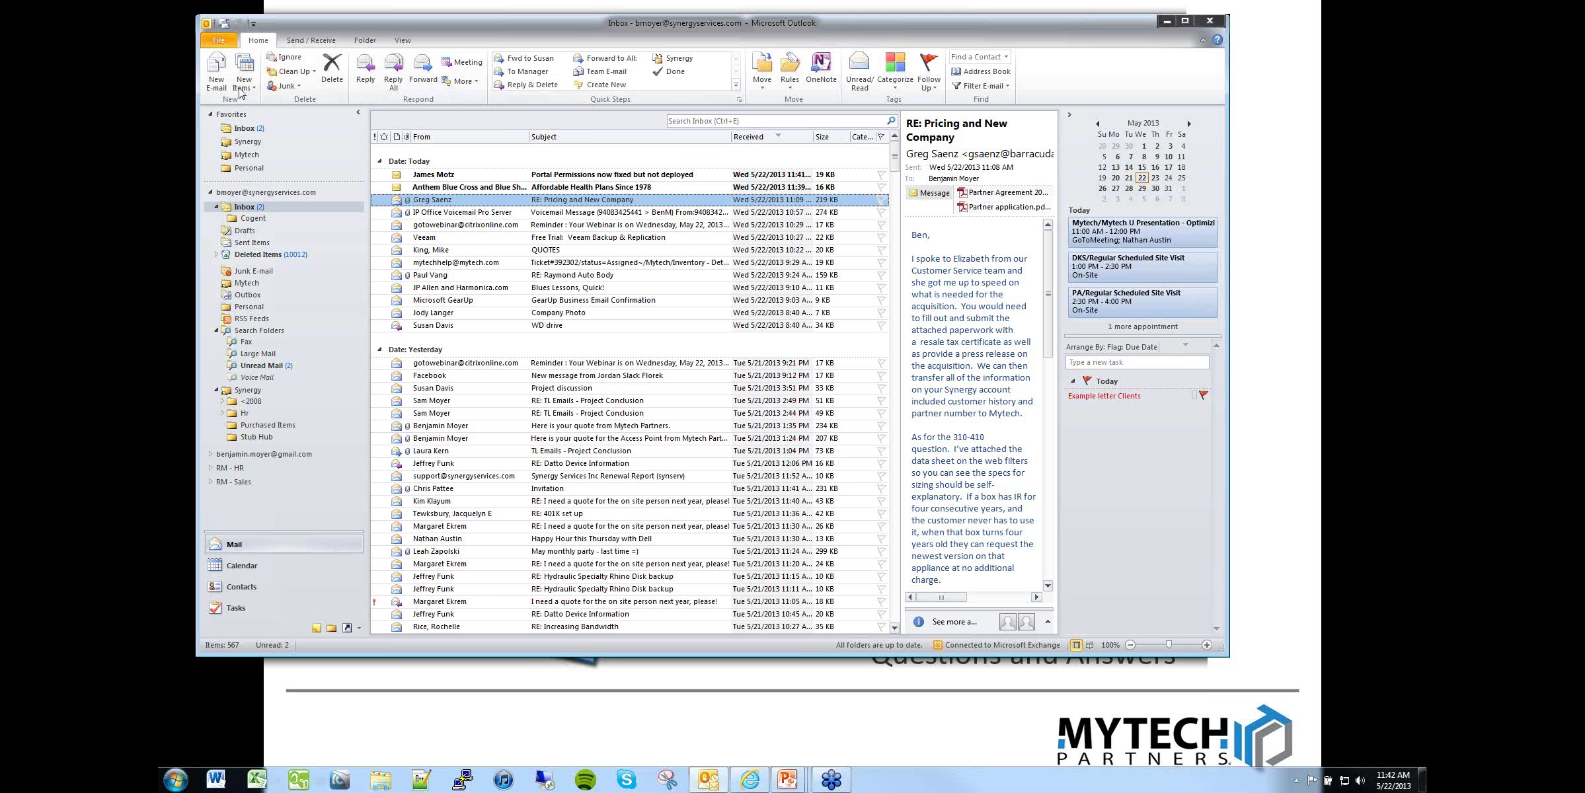
Step: Turn on Send automatic replies via File > Info and review the existing out-of-office text
click(218, 47)
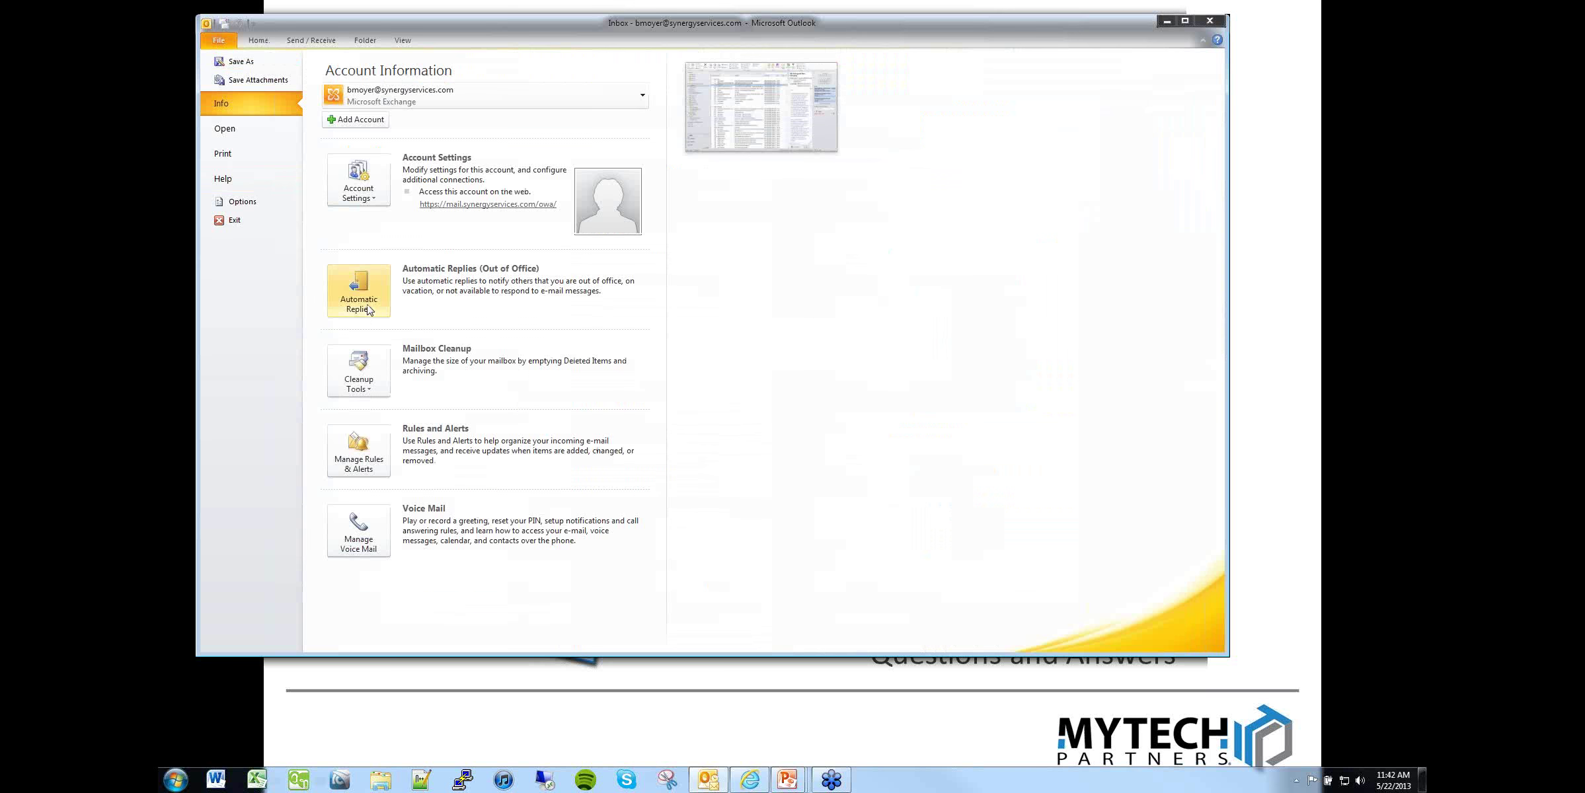
click(367, 307)
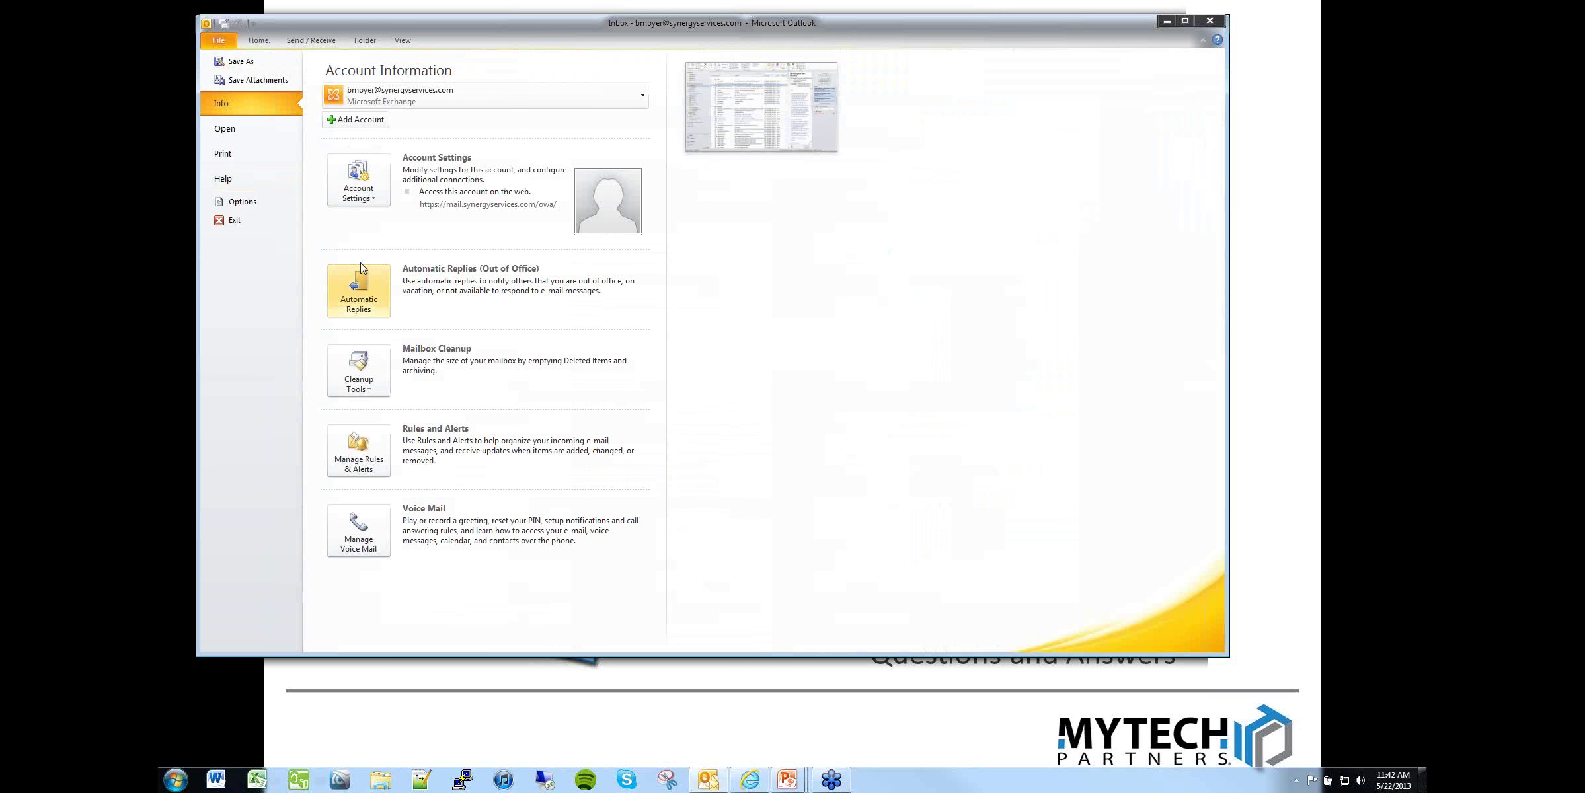
click(370, 306)
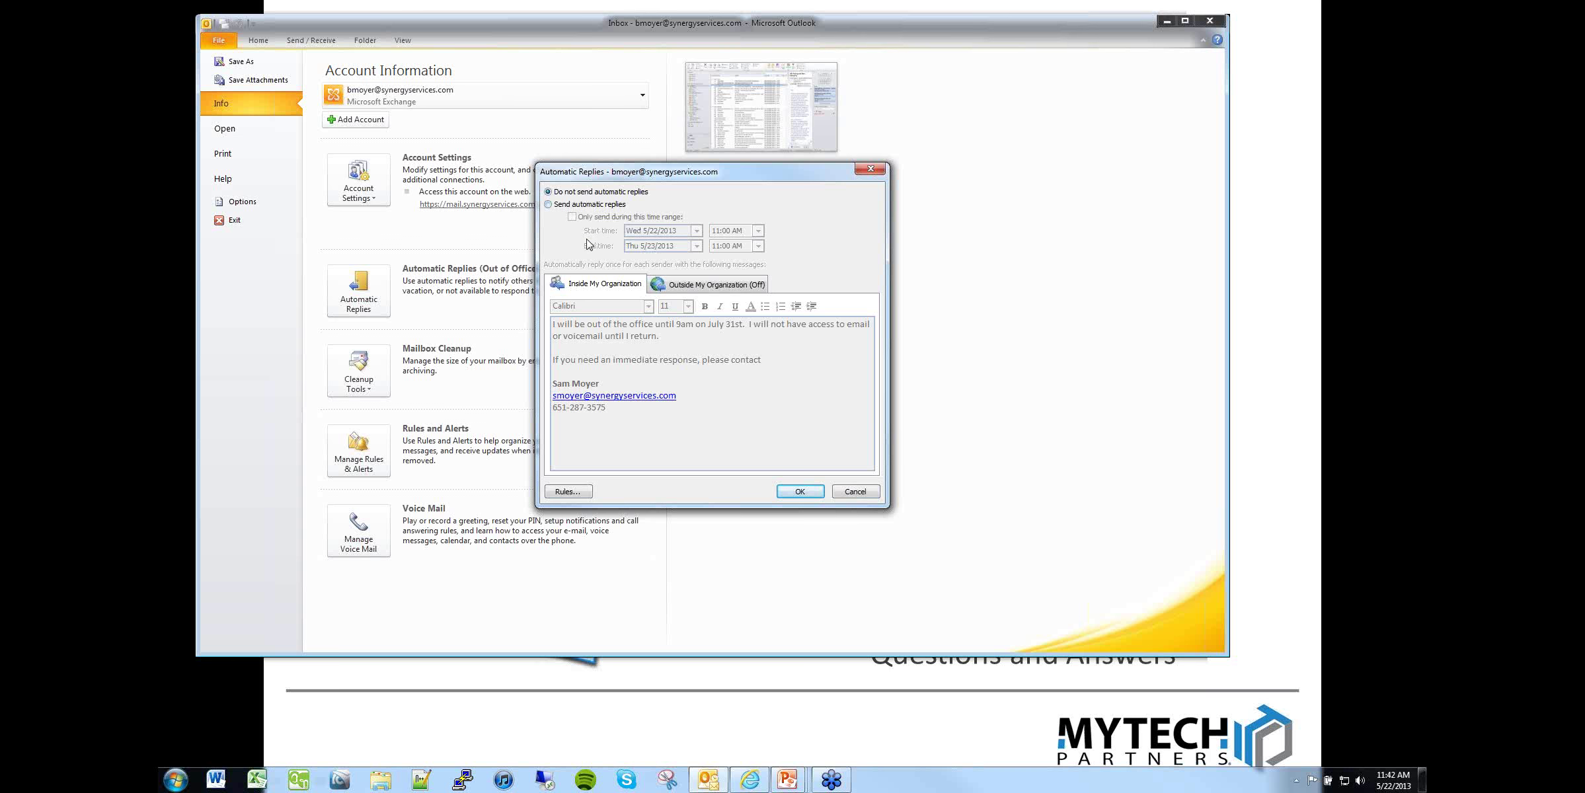
click(566, 205)
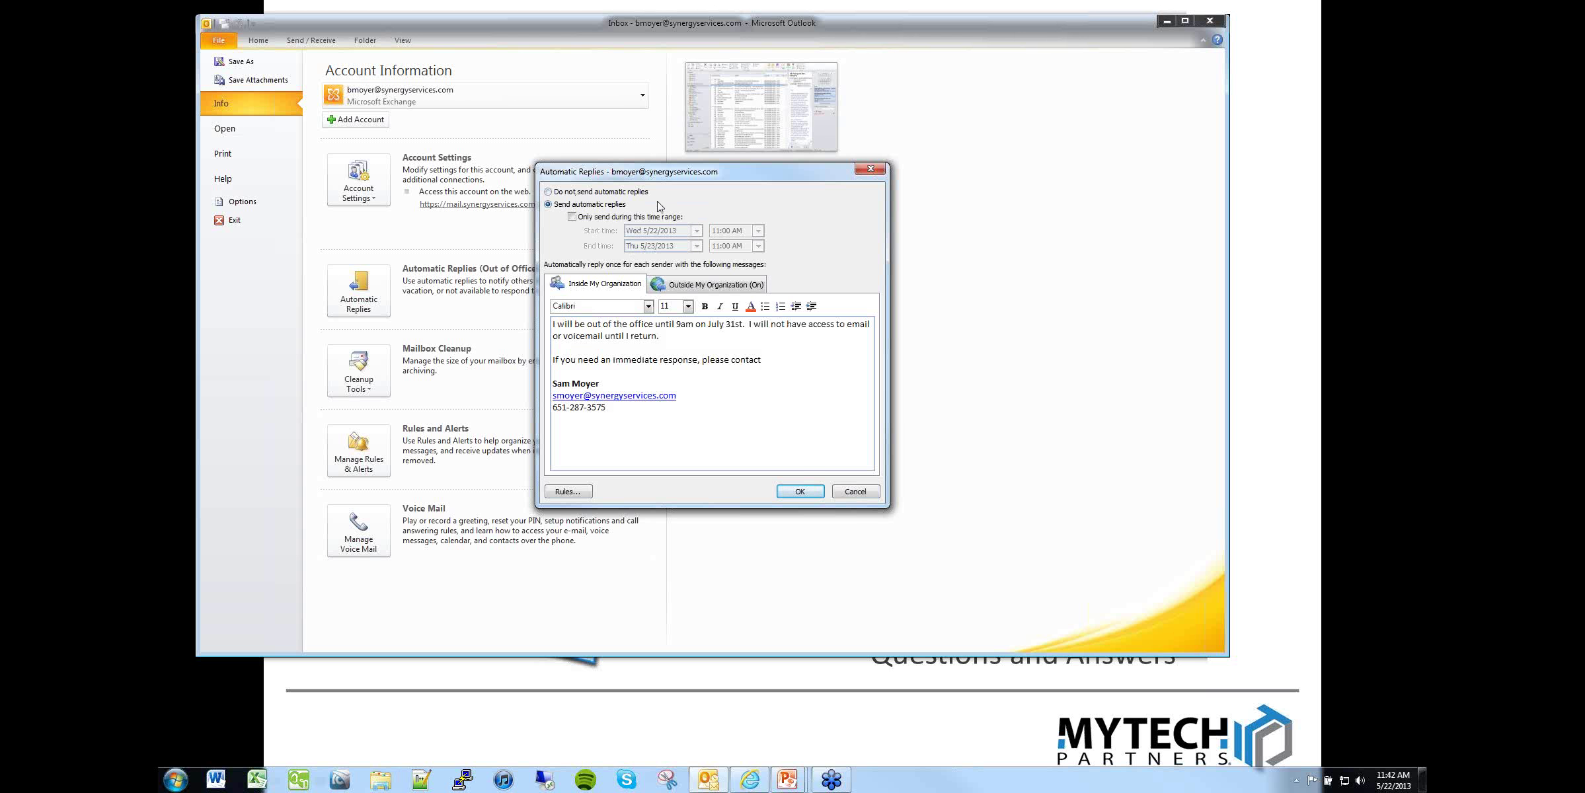
drag(563, 326, 739, 378)
click(739, 399)
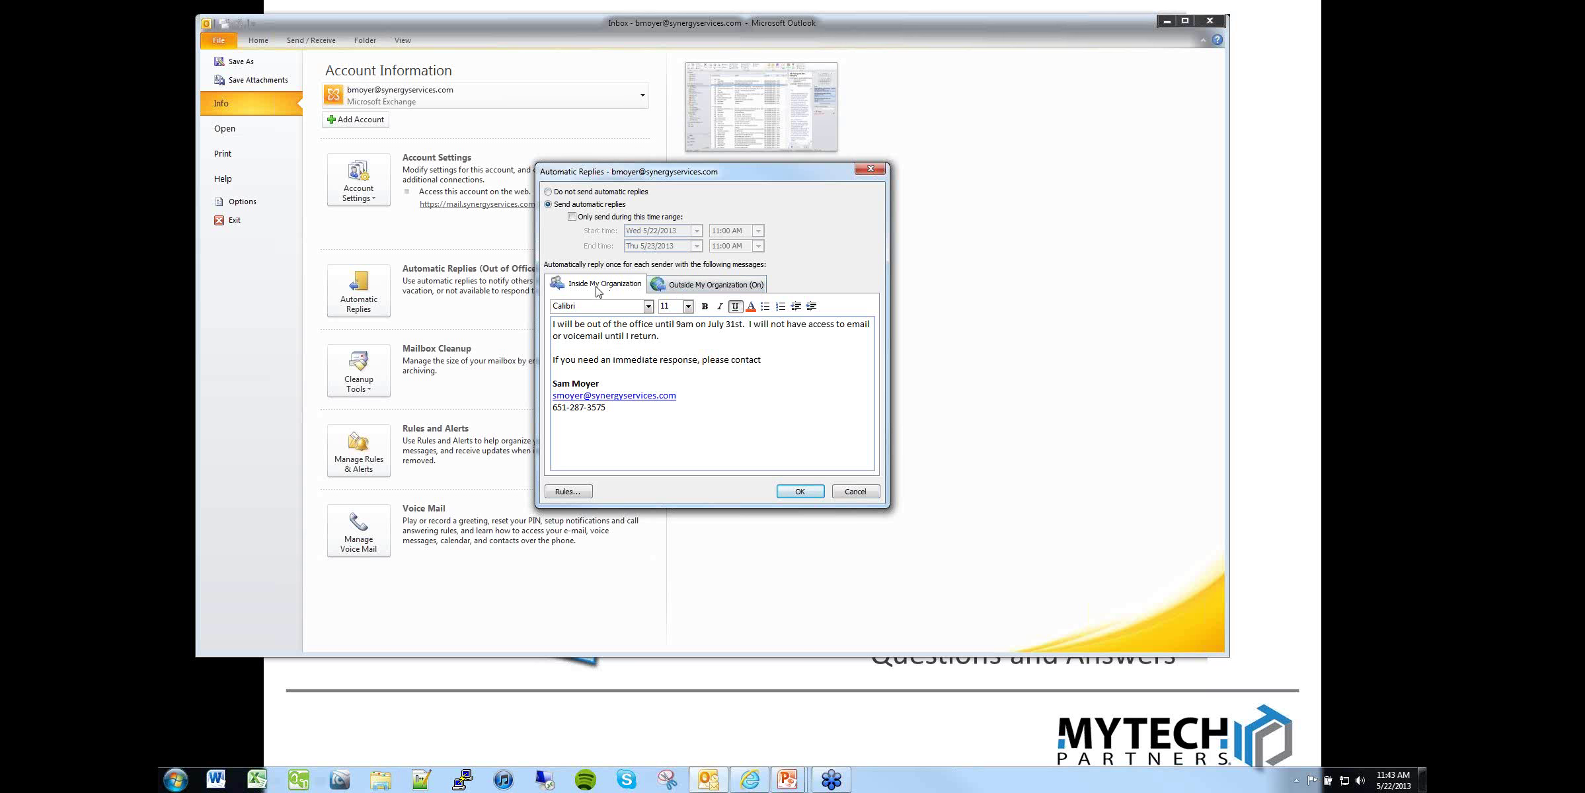
Step: Check the outside-organization reply, enable the time range, and set dates 5/27/2013 to 5/29/2013
click(700, 286)
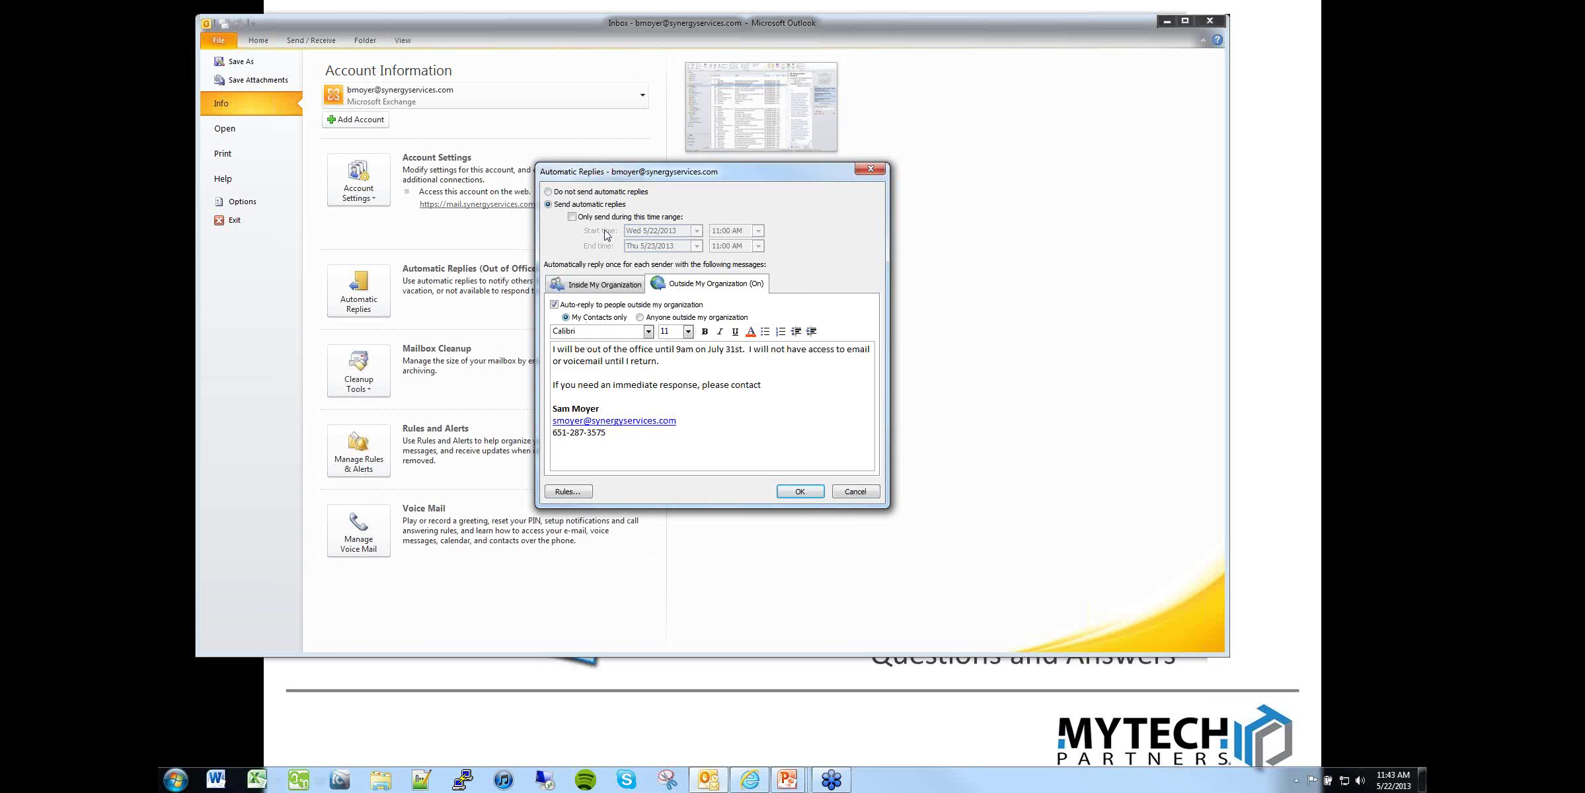
click(612, 287)
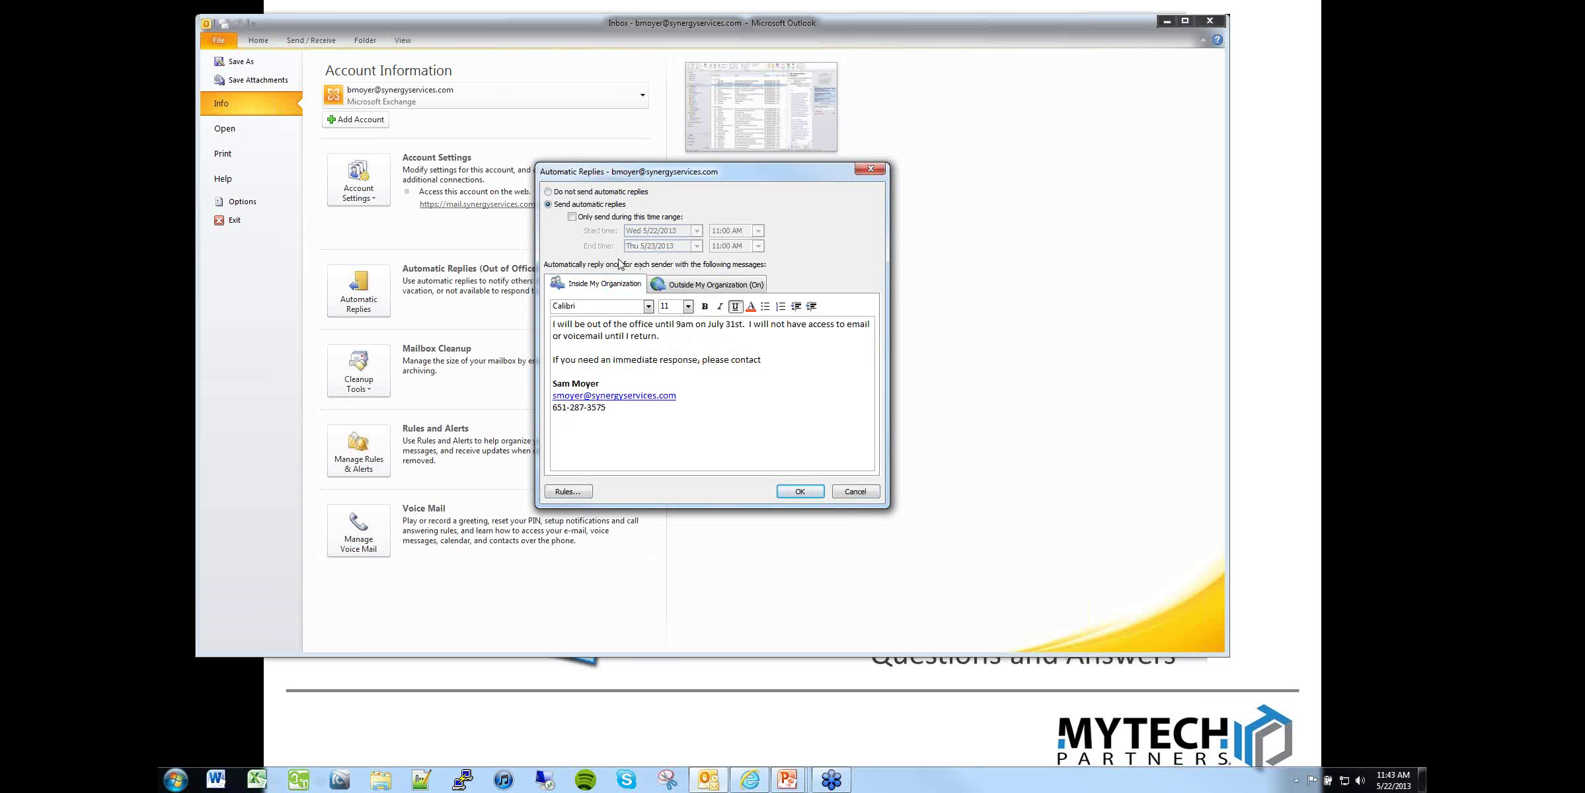
click(572, 217)
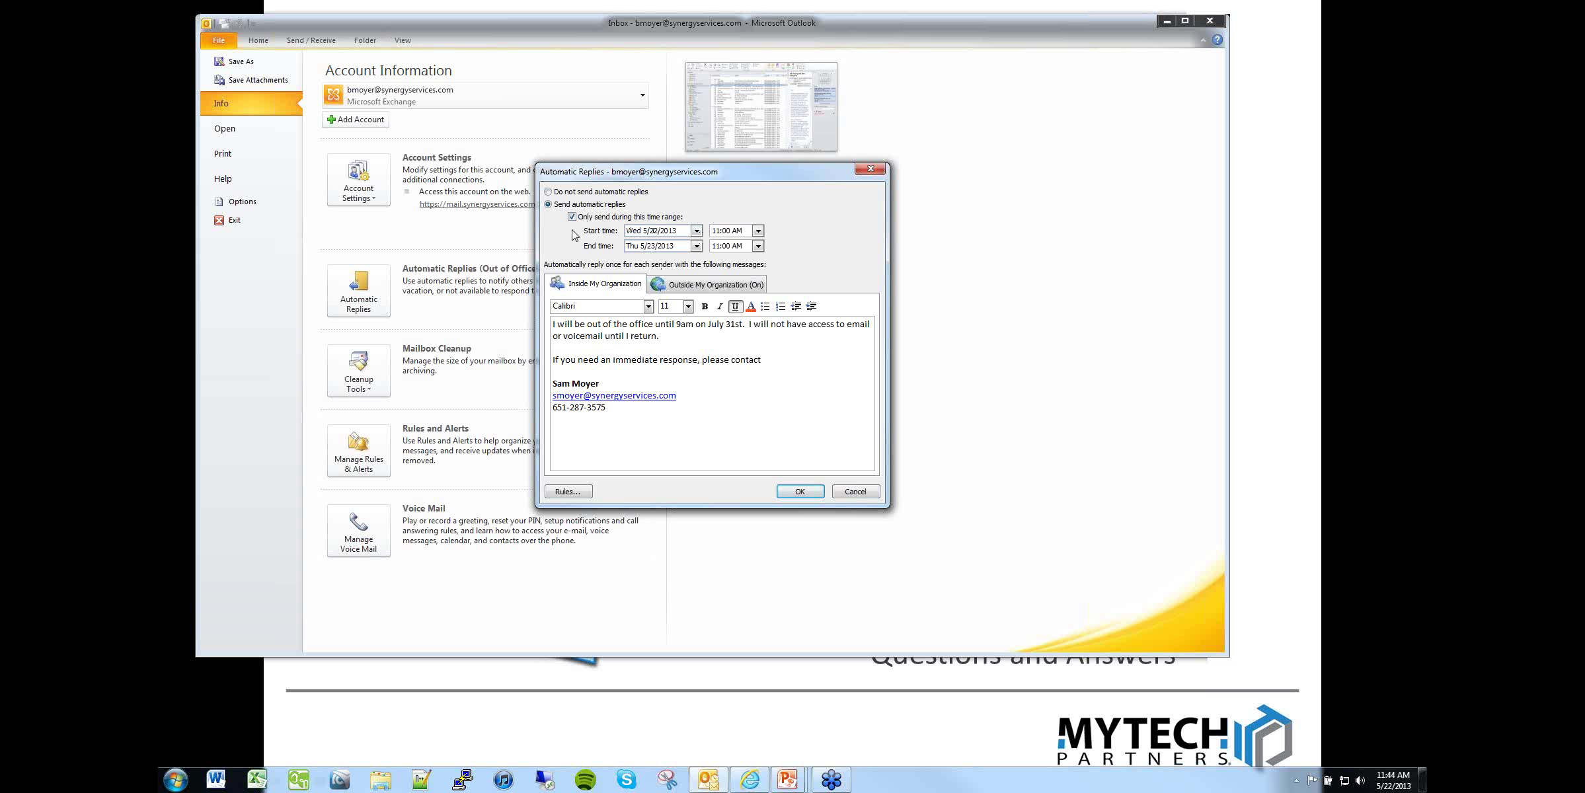
click(696, 231)
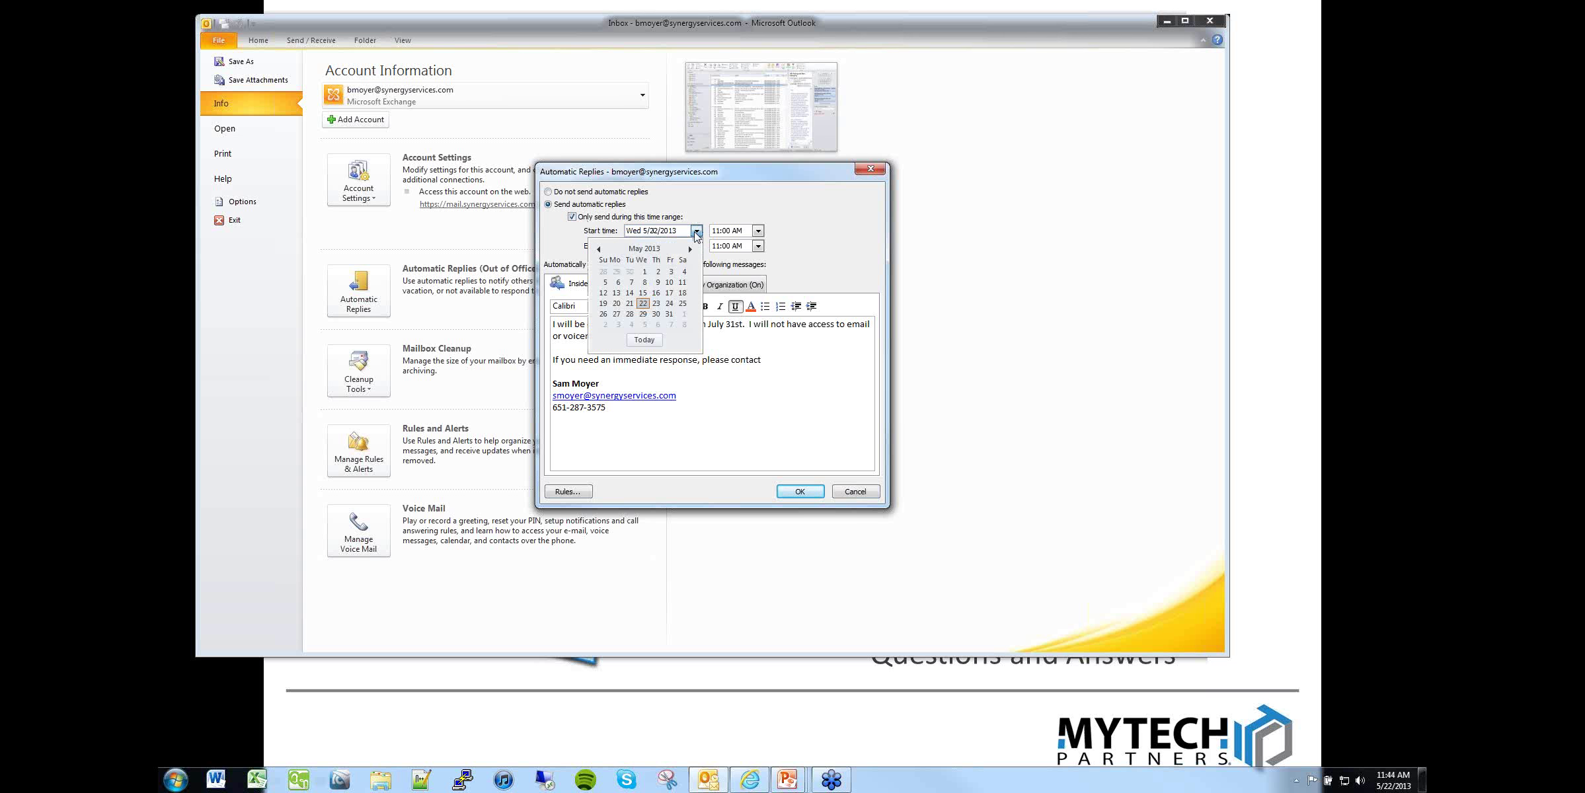
click(616, 314)
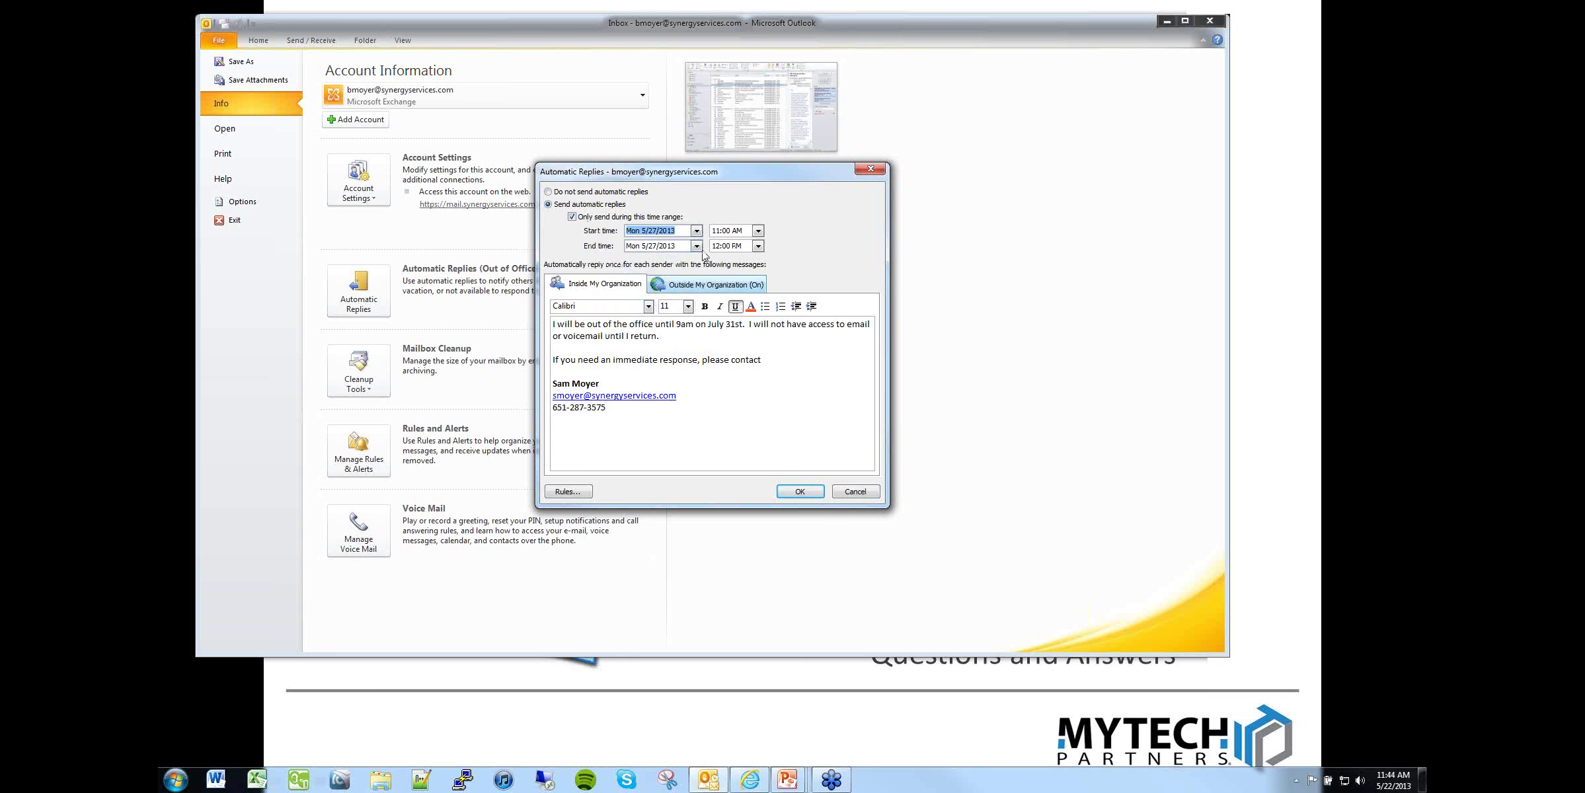
click(696, 246)
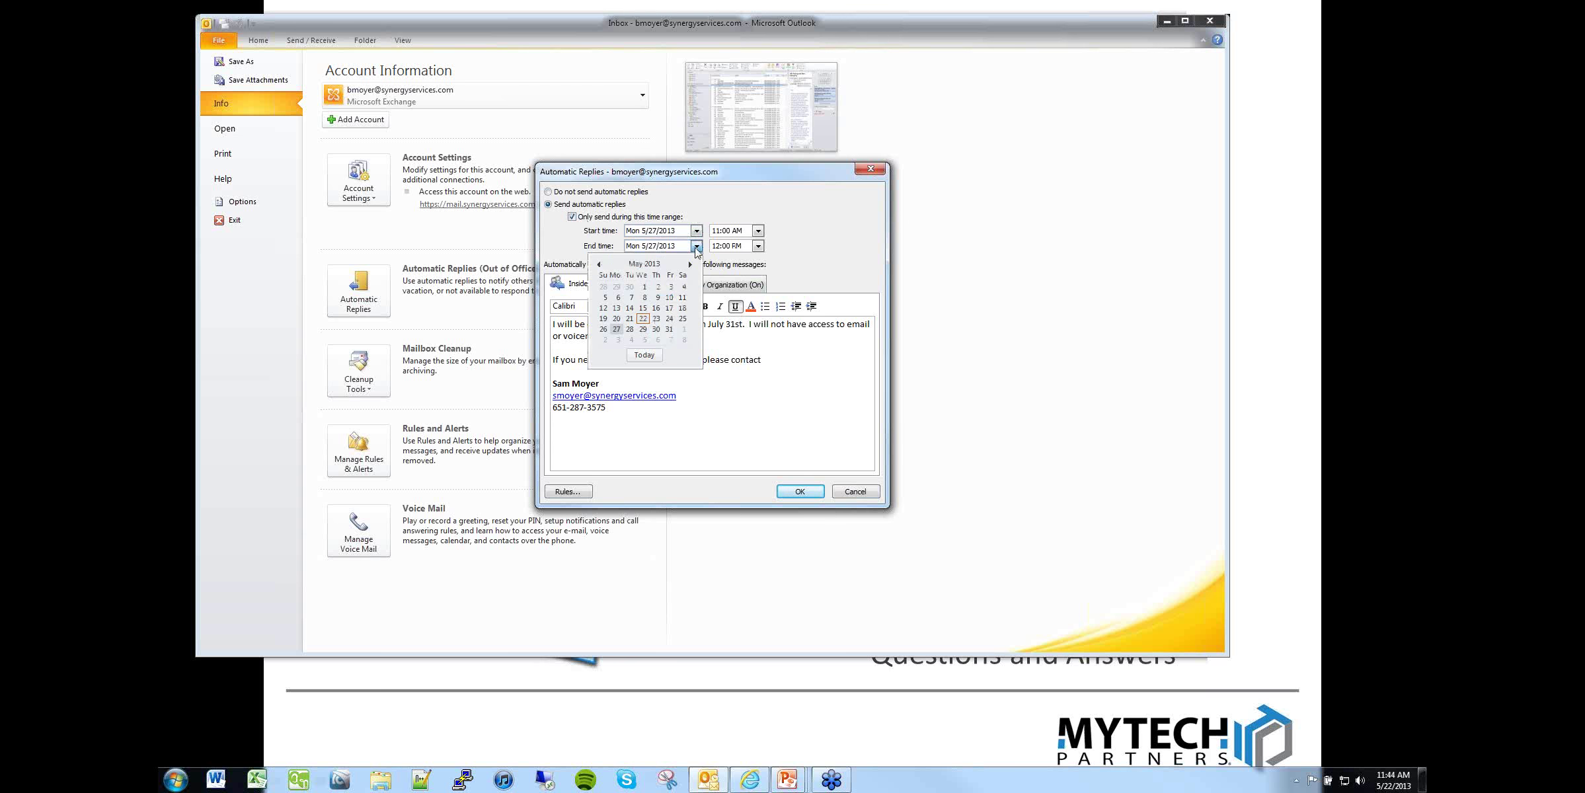
click(655, 328)
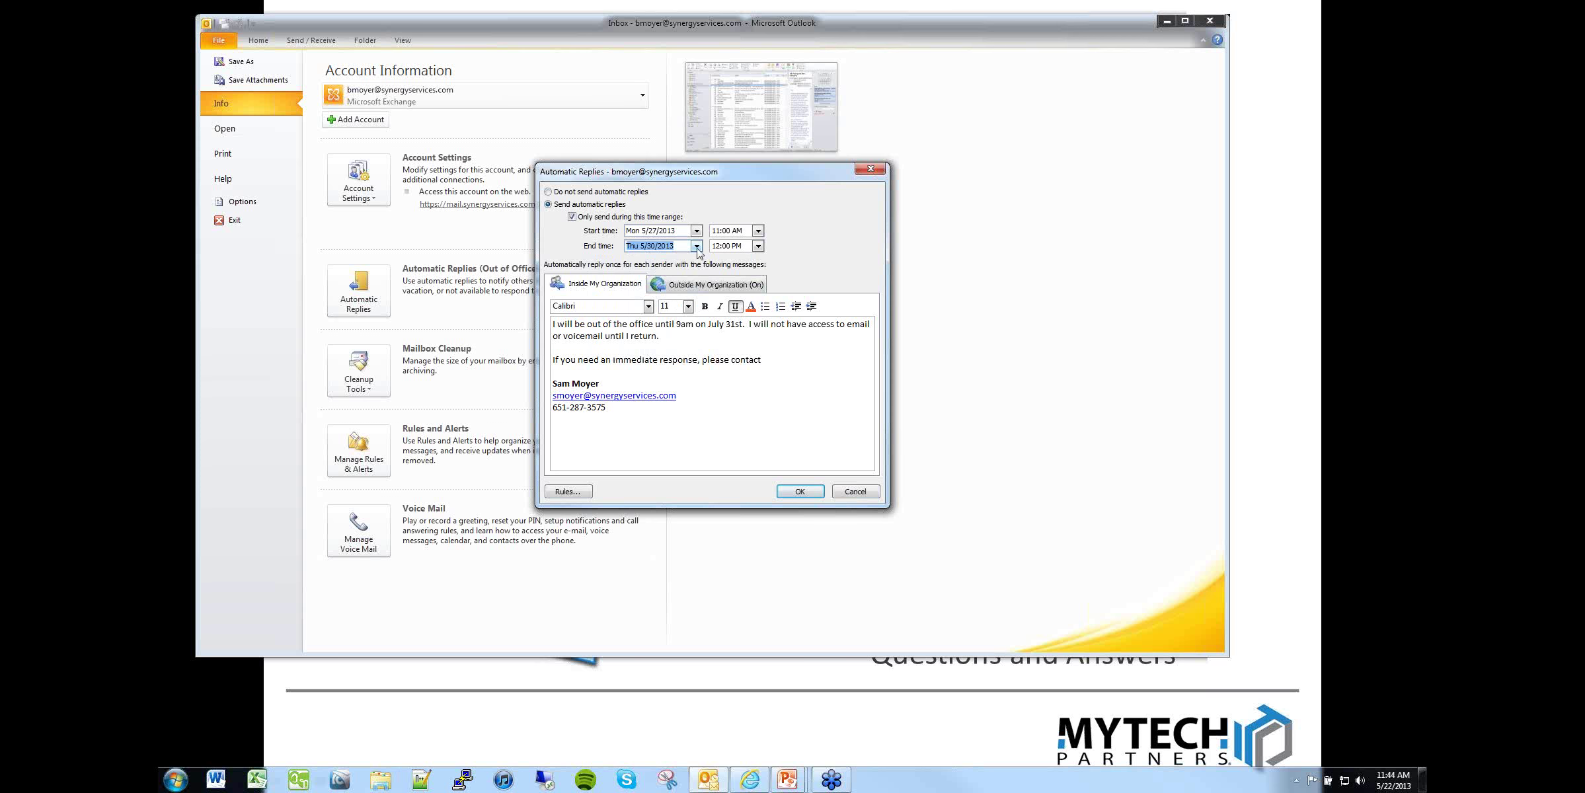
click(696, 246)
click(640, 327)
Step: Set the end time to 5:00 PM and the start time to 8:00 AM
click(758, 246)
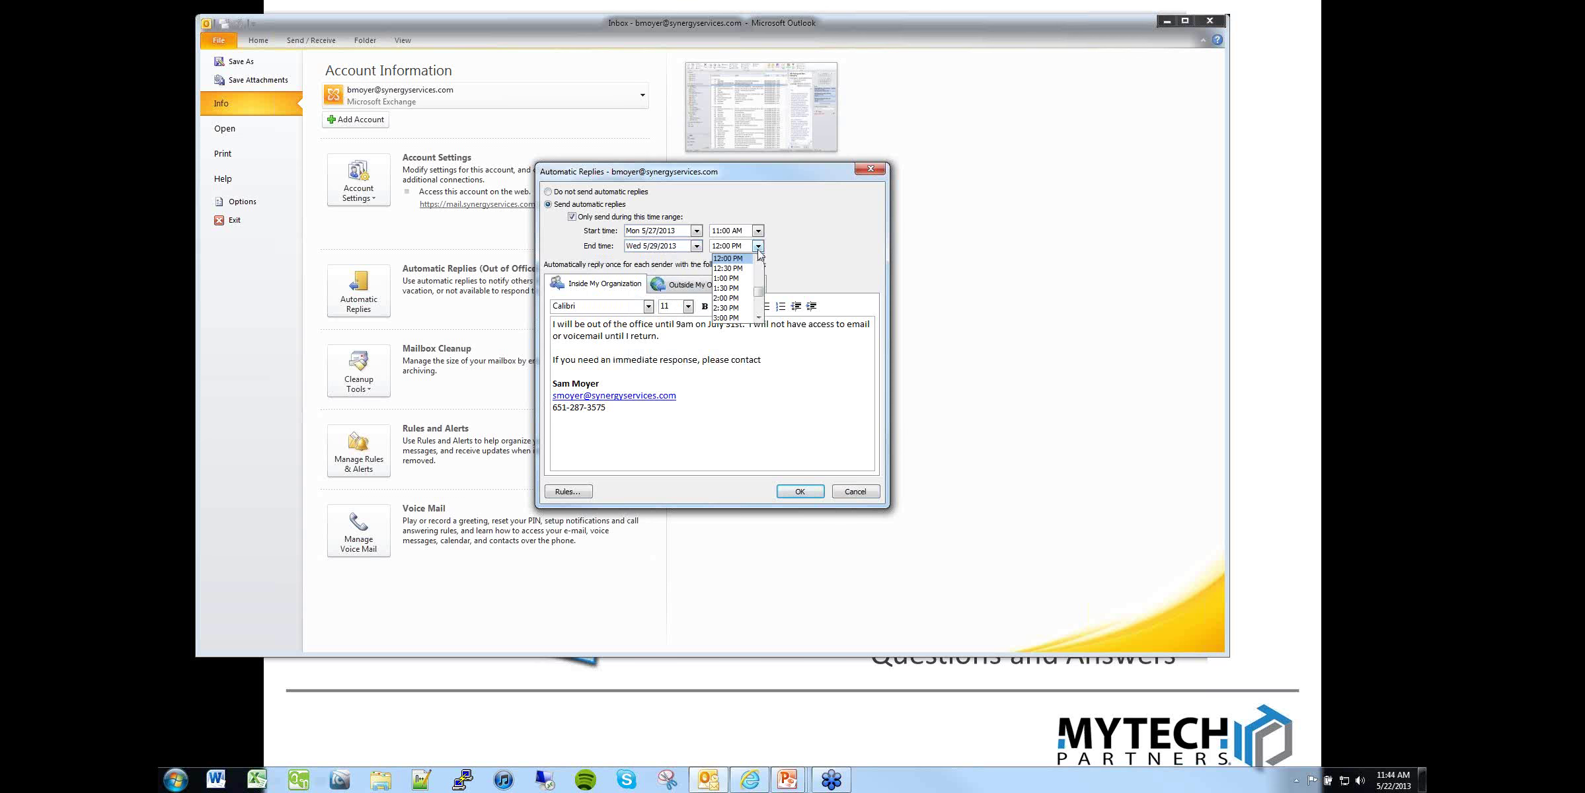
scroll(737, 295, down, 3)
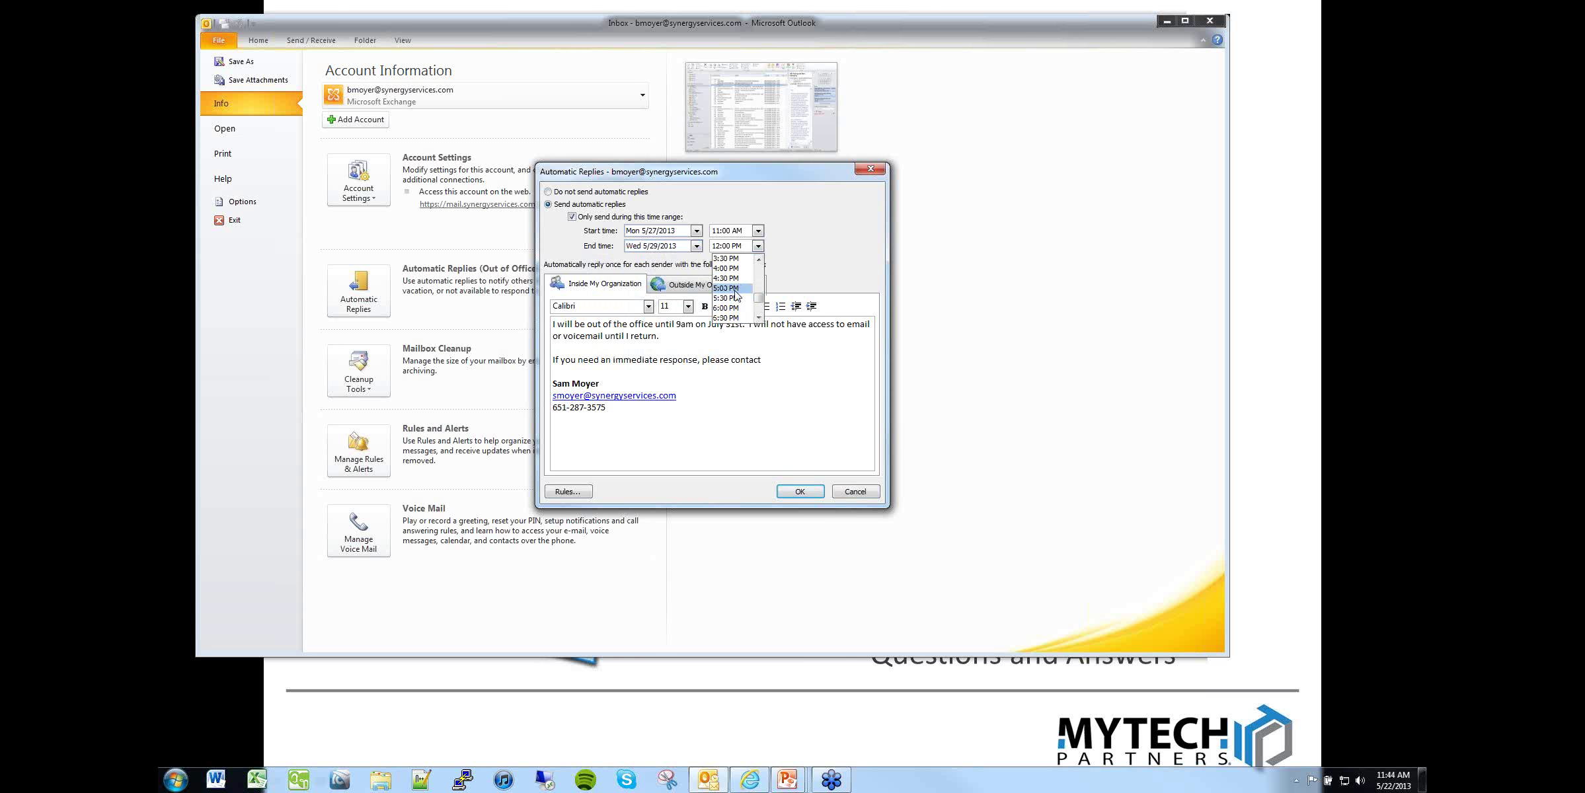
click(735, 288)
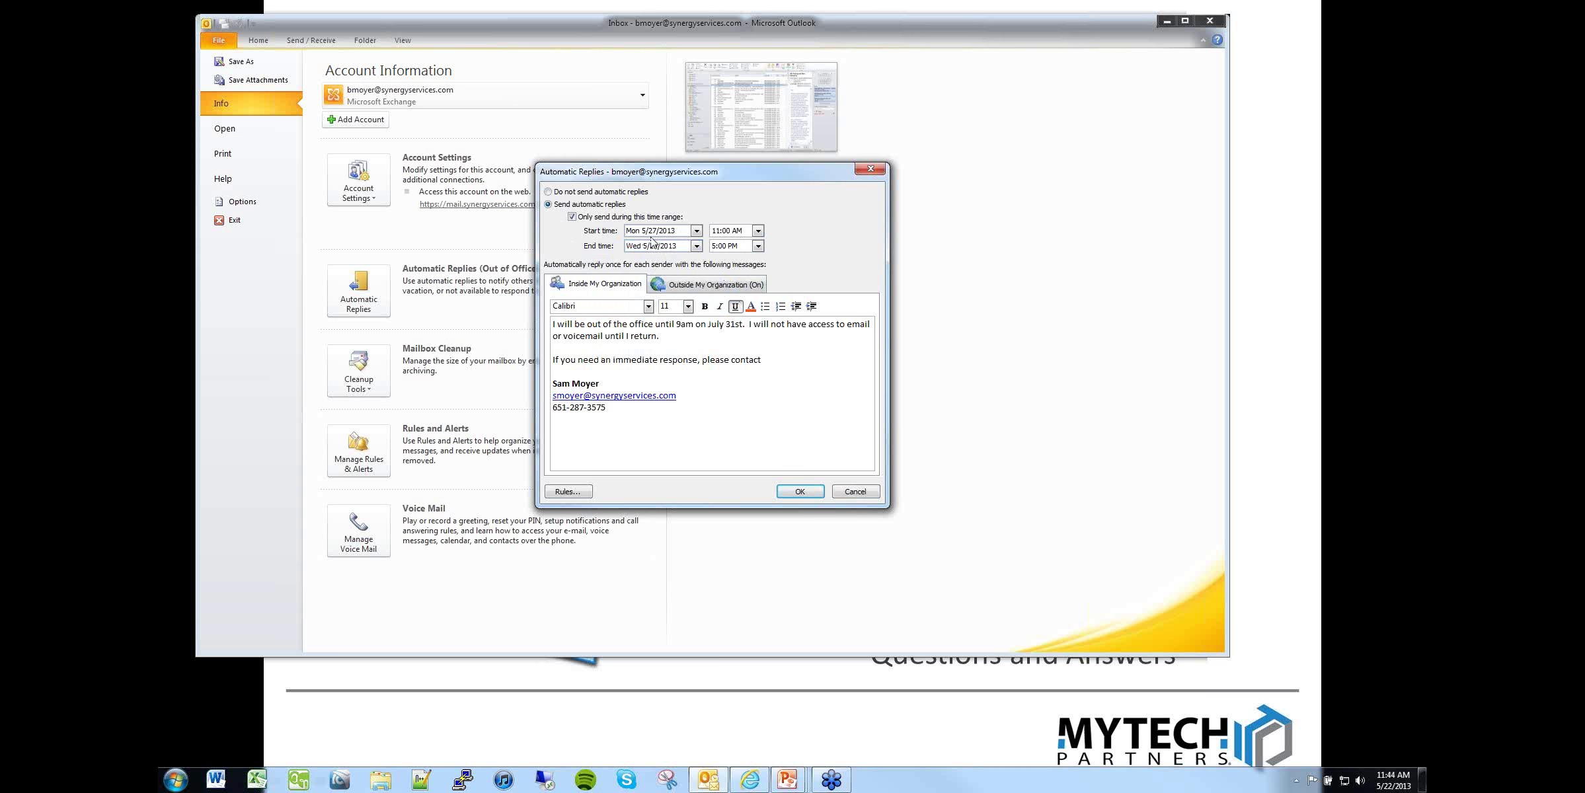
click(758, 231)
scroll(762, 257, up, 2)
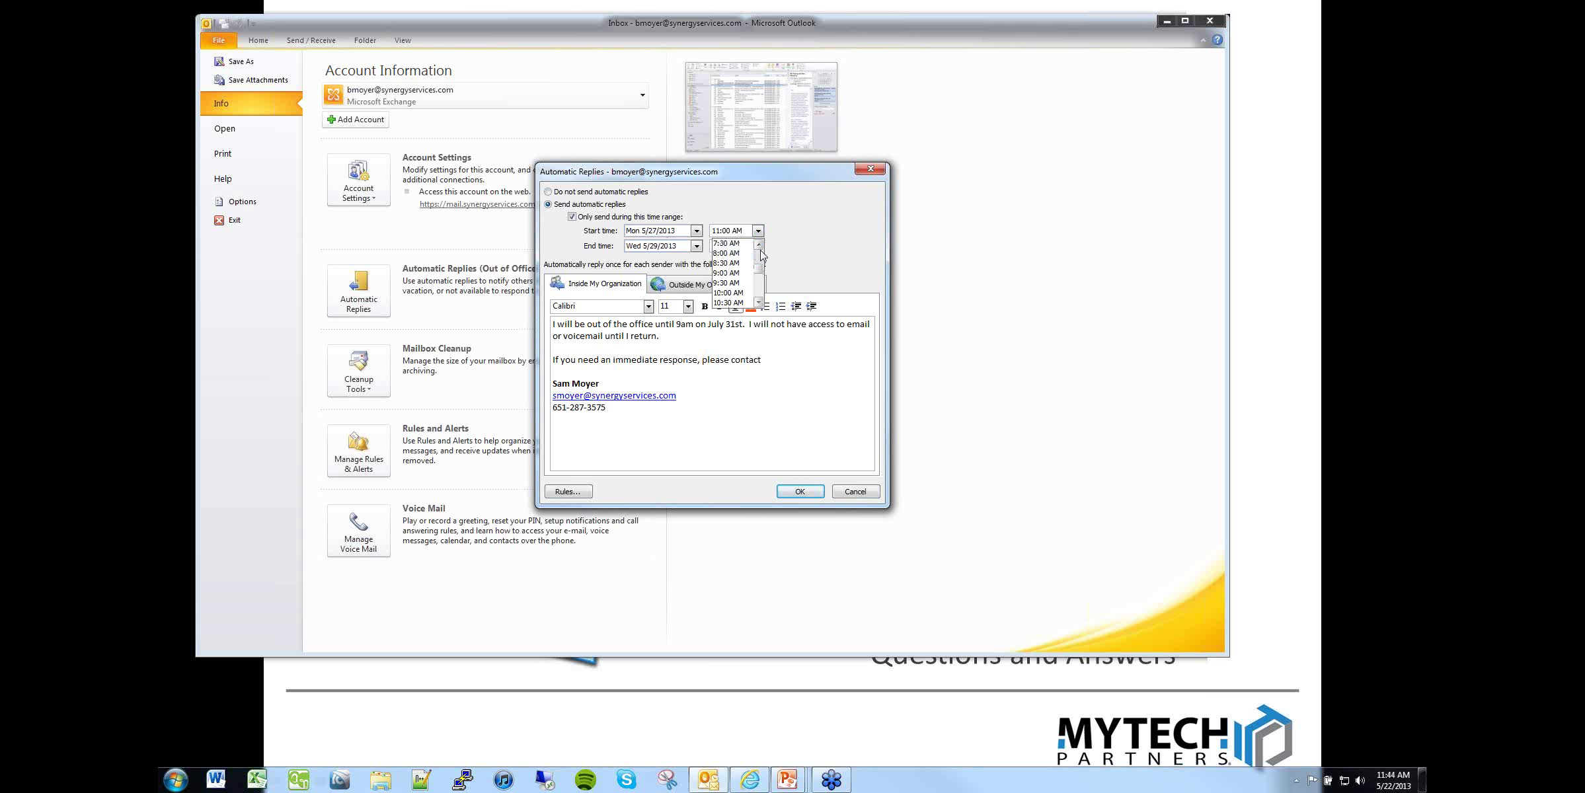
click(740, 258)
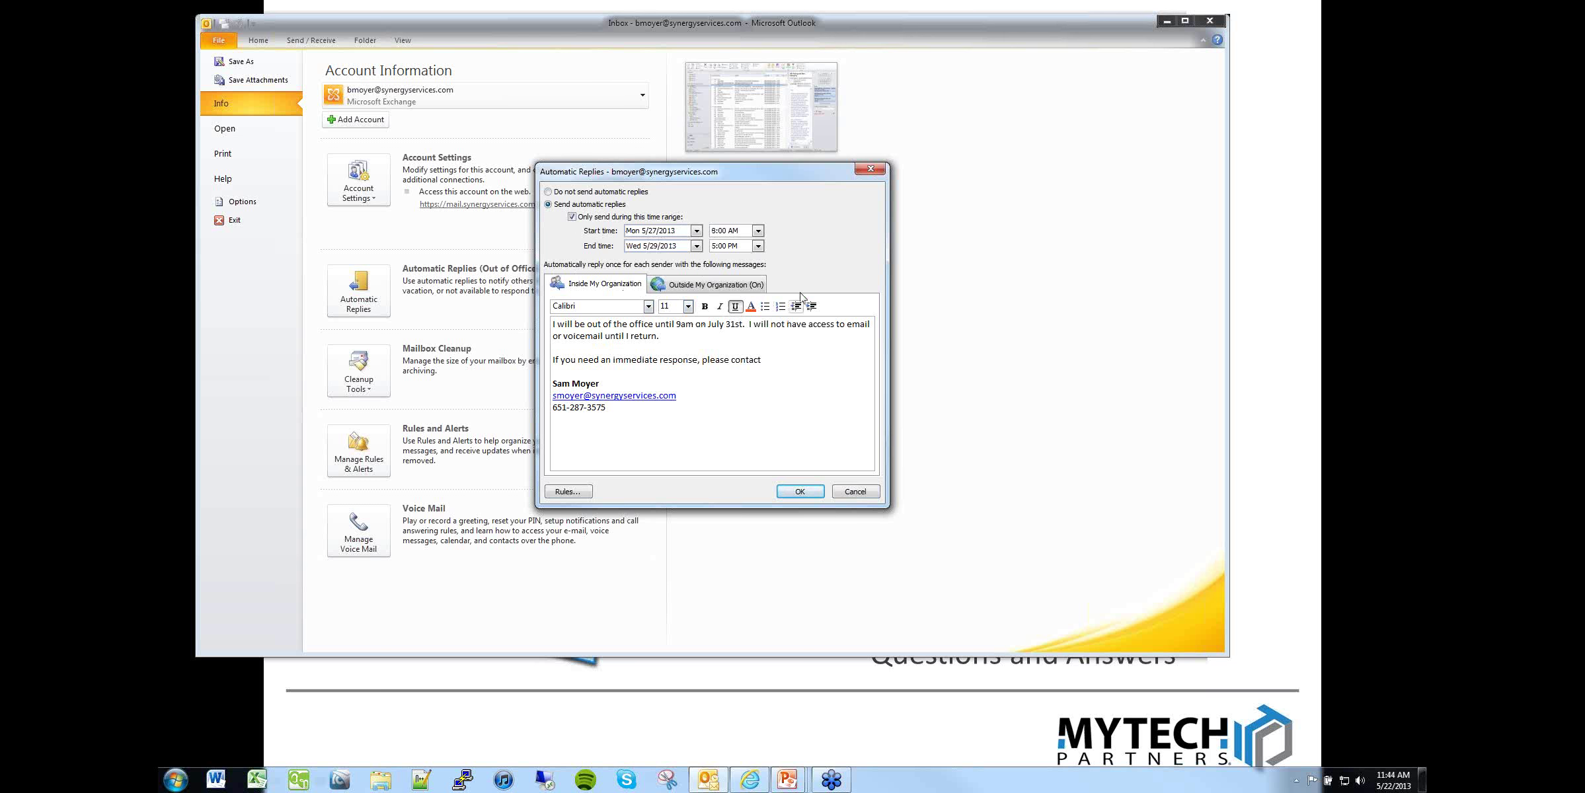
Step: Add an out-of-office rule forwarding all messages to a chosen colleague
click(568, 492)
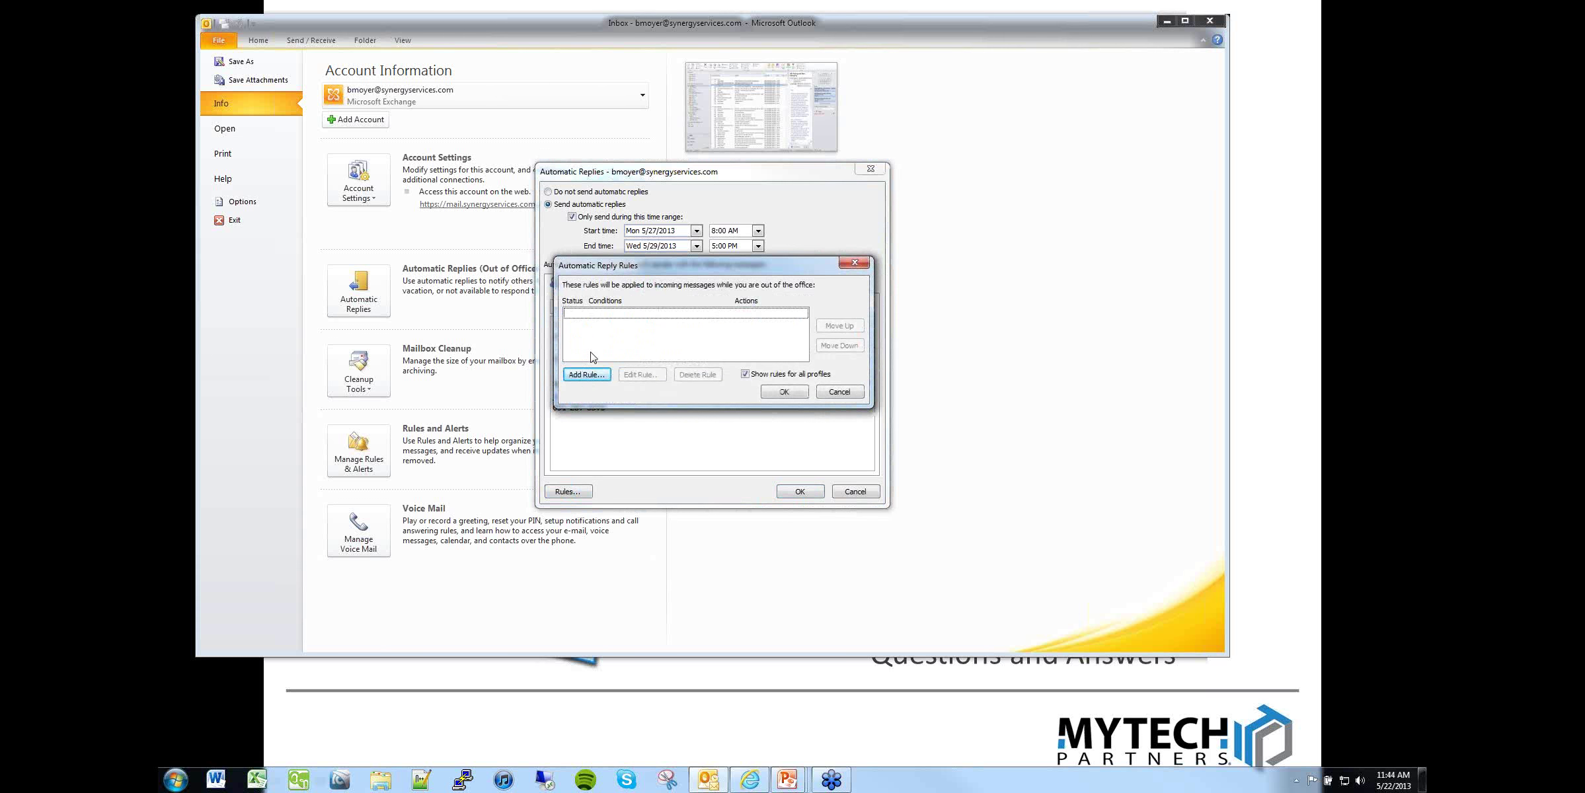
click(587, 375)
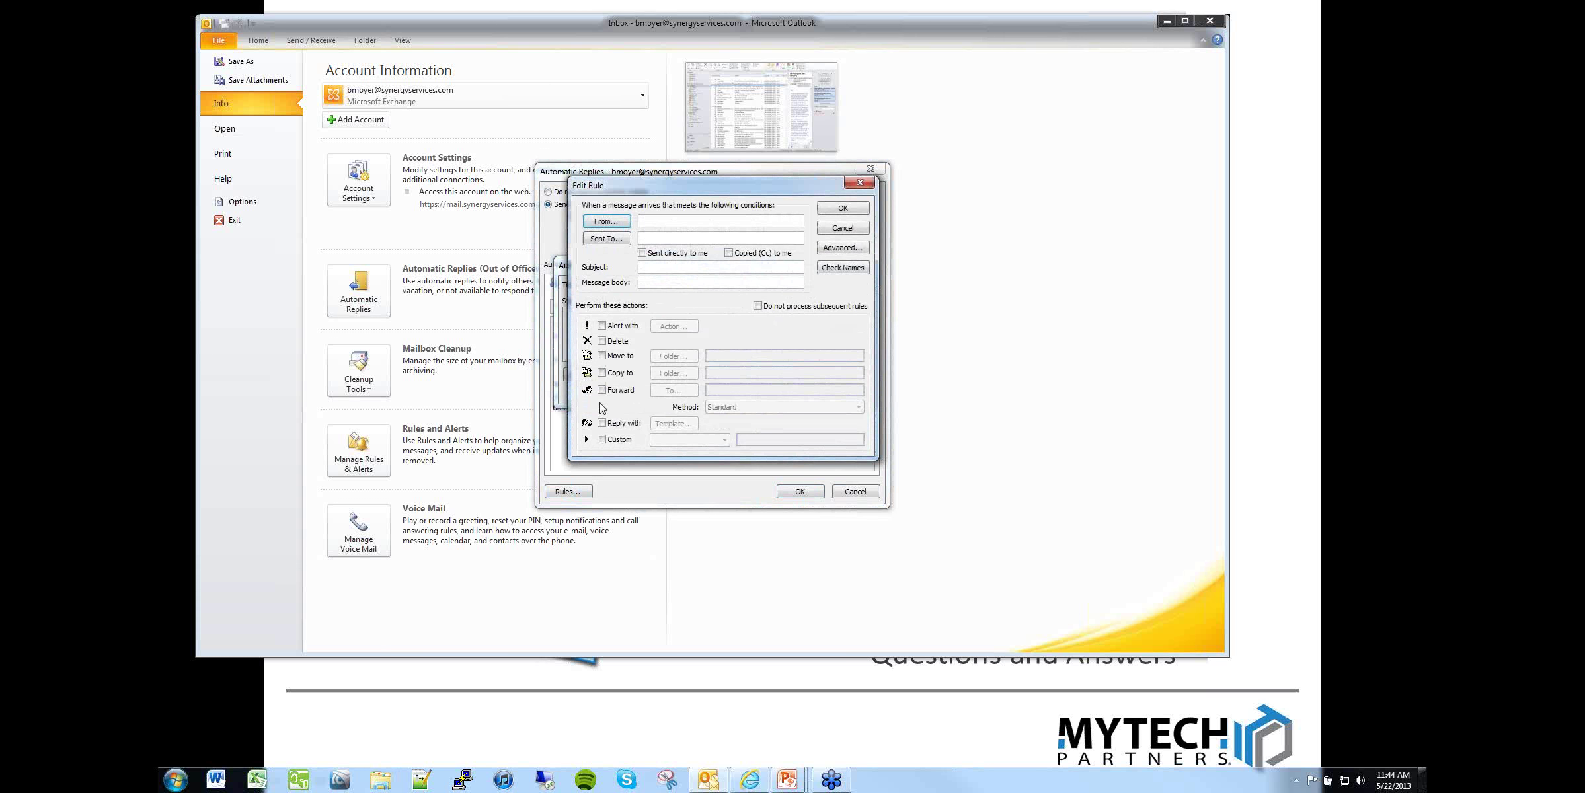
click(602, 390)
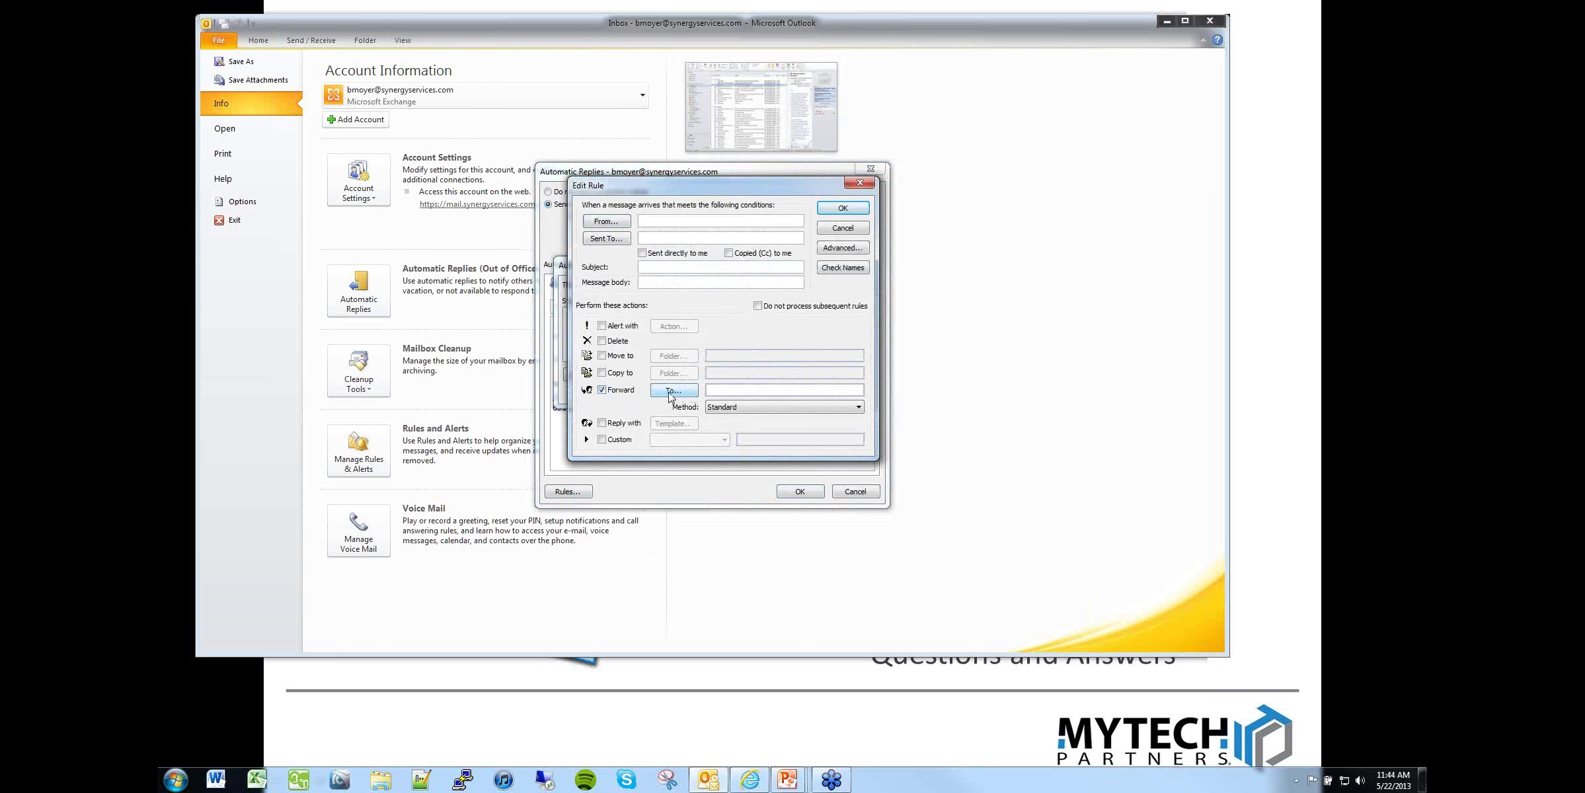
click(691, 394)
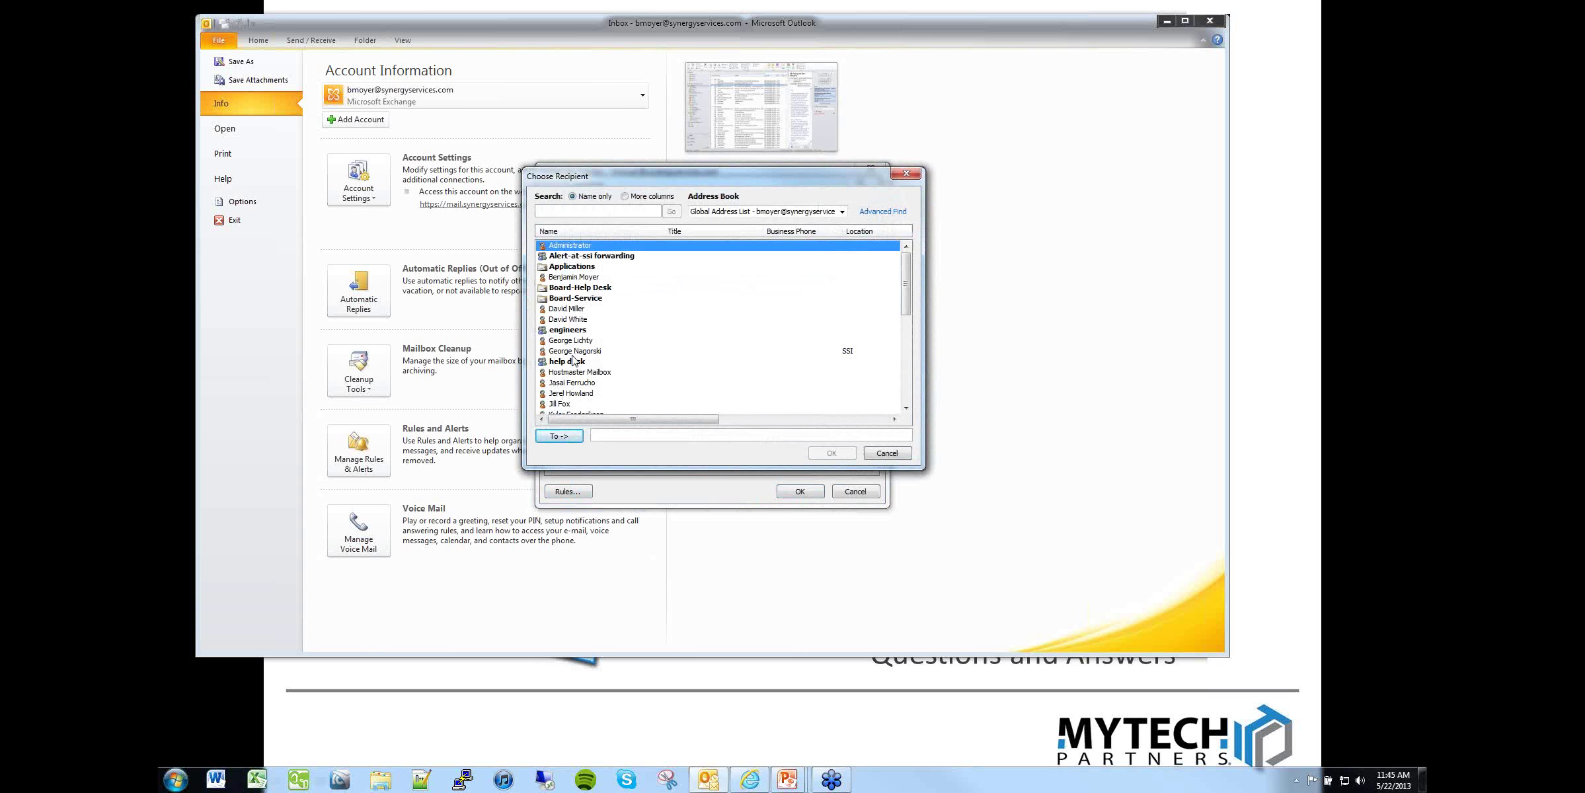
double_click(573, 393)
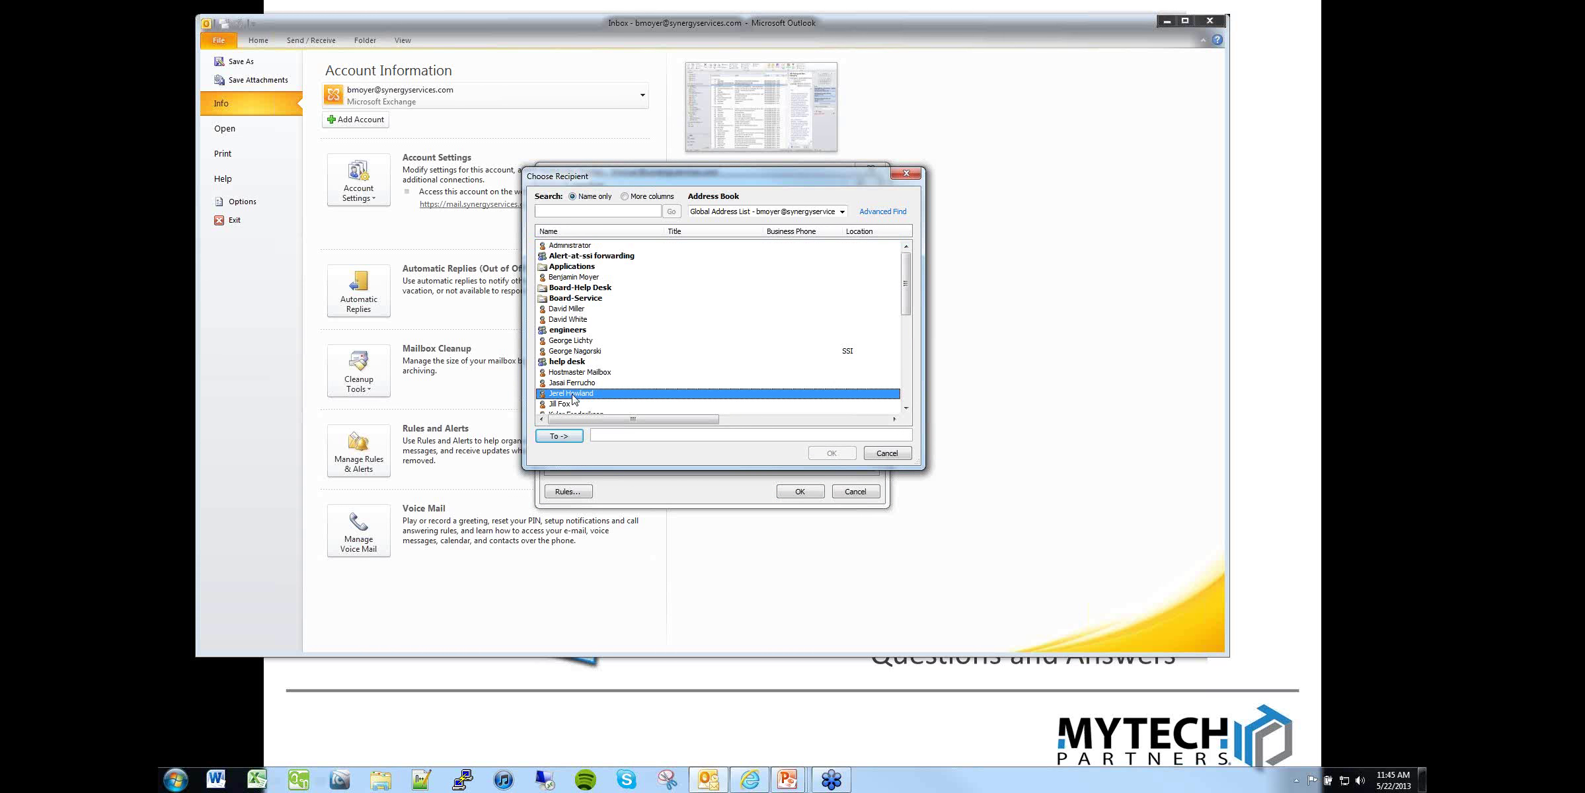
click(822, 455)
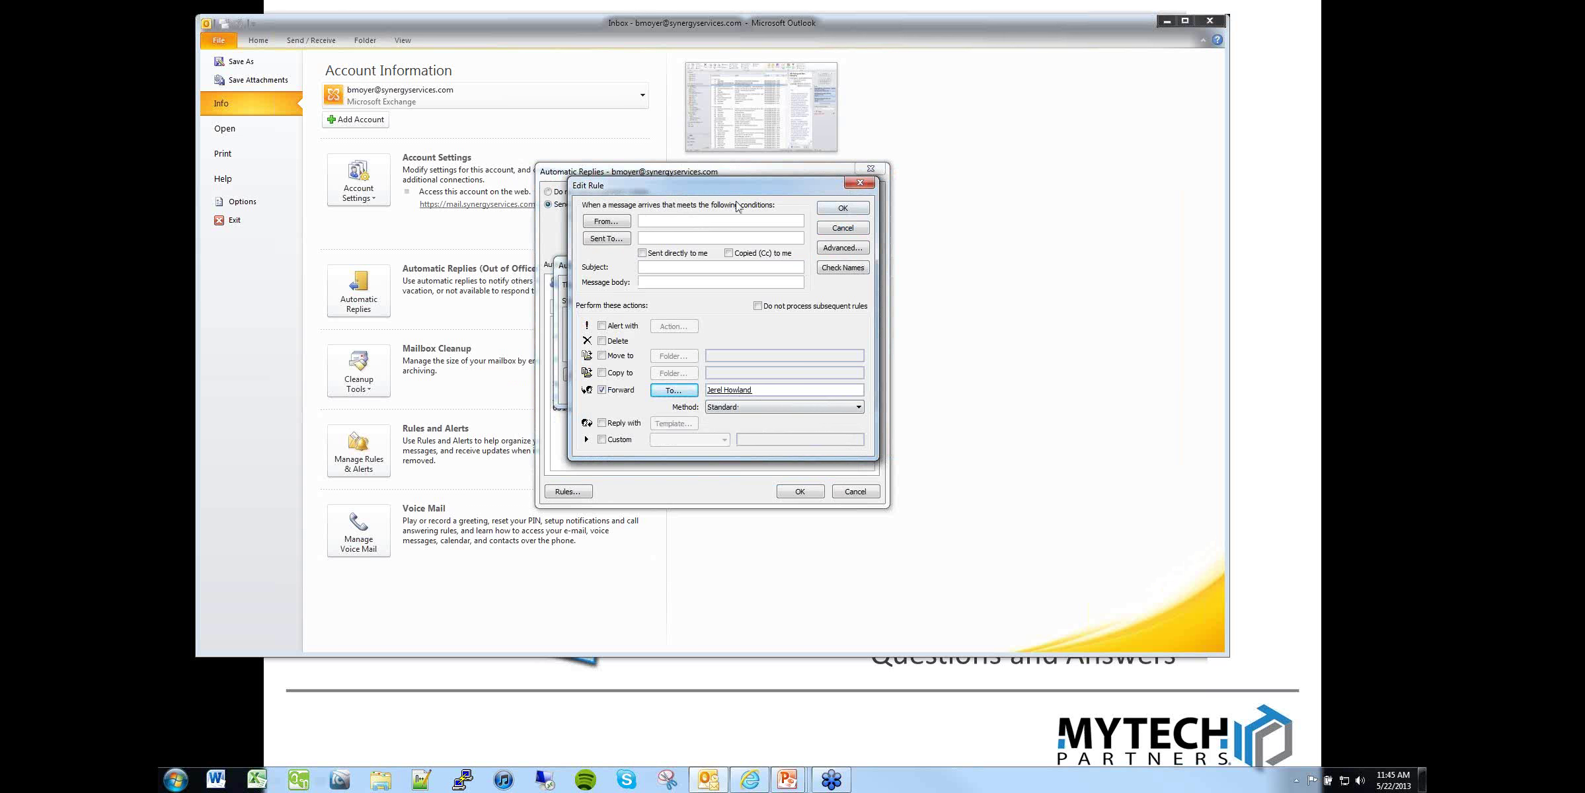
click(856, 208)
click(835, 435)
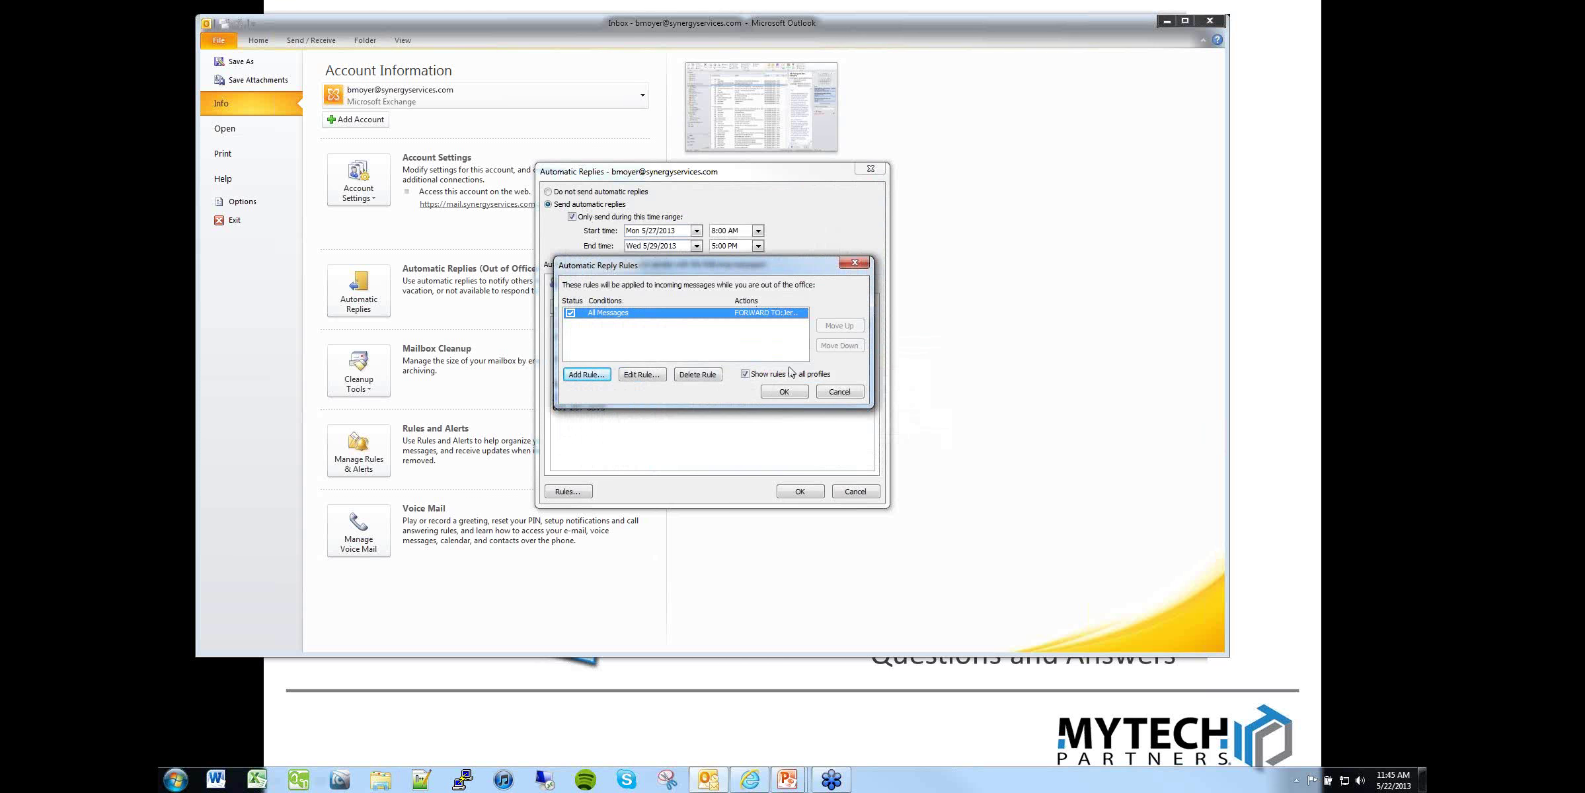
click(784, 391)
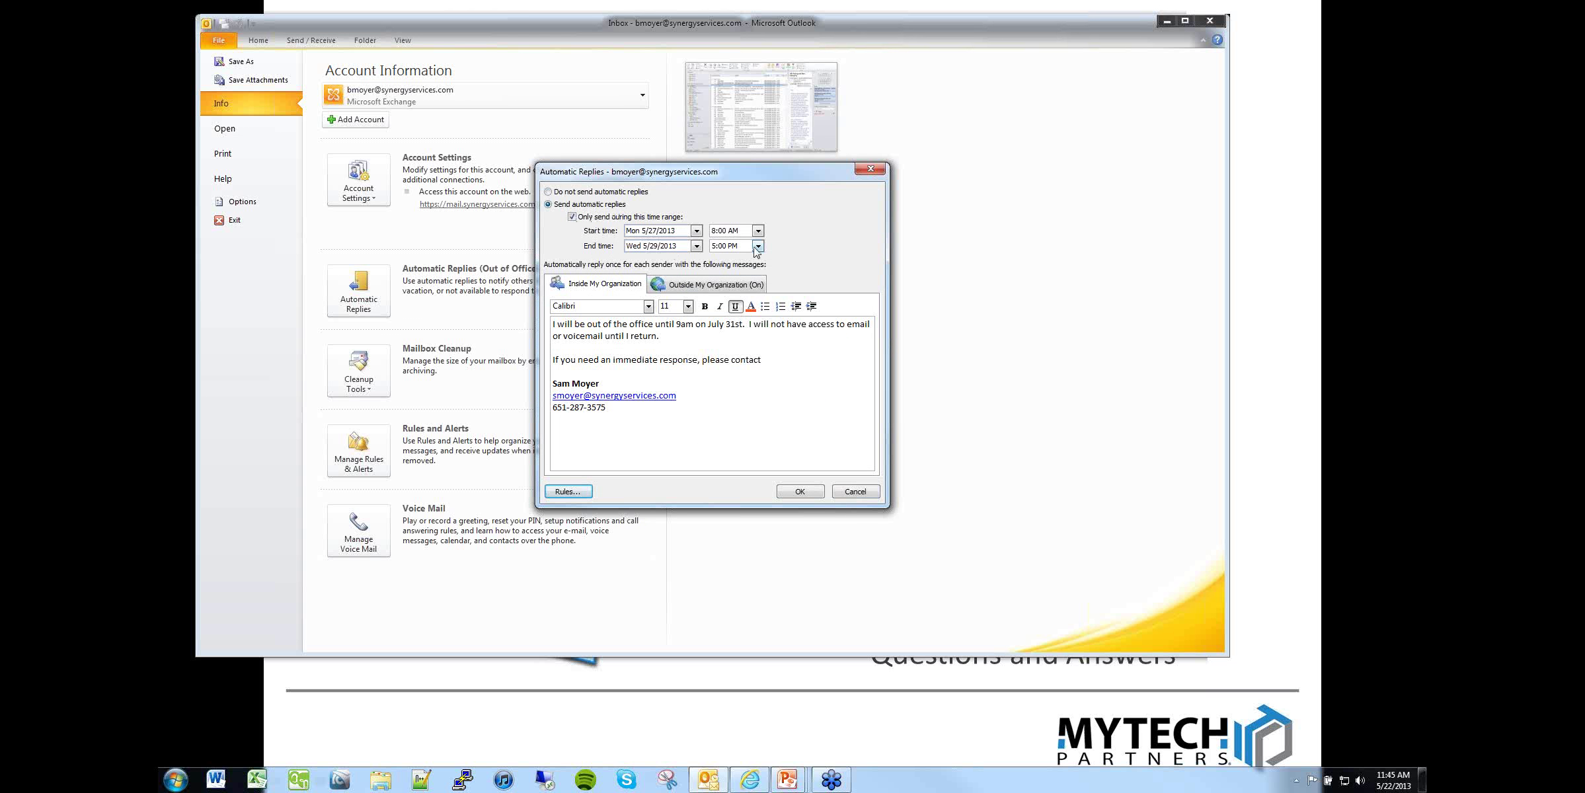
Step: Delete the All Messages forwarding rule and save the automatic replies settings
click(570, 493)
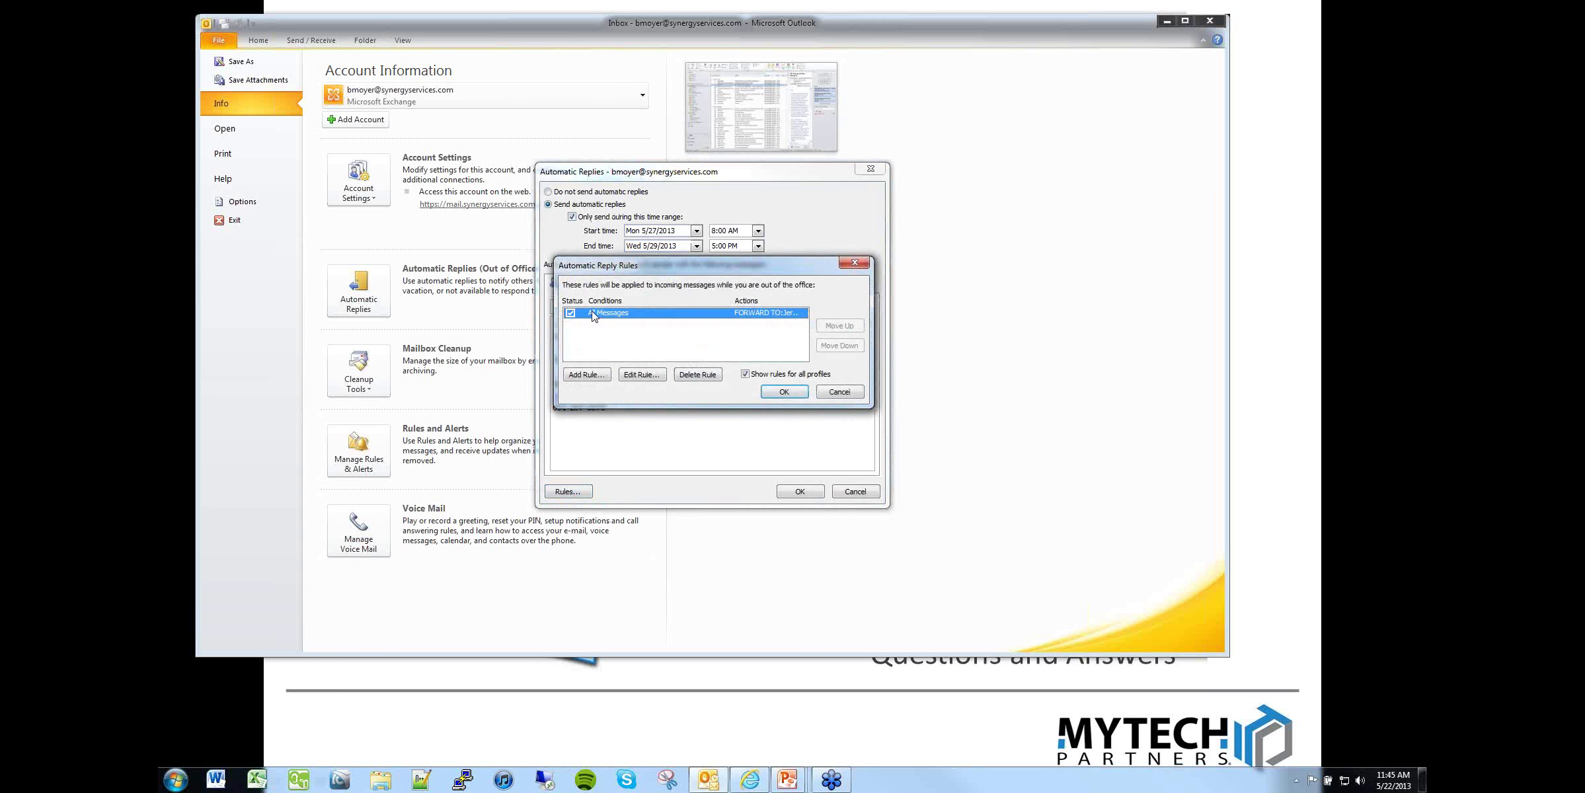
click(697, 375)
click(801, 435)
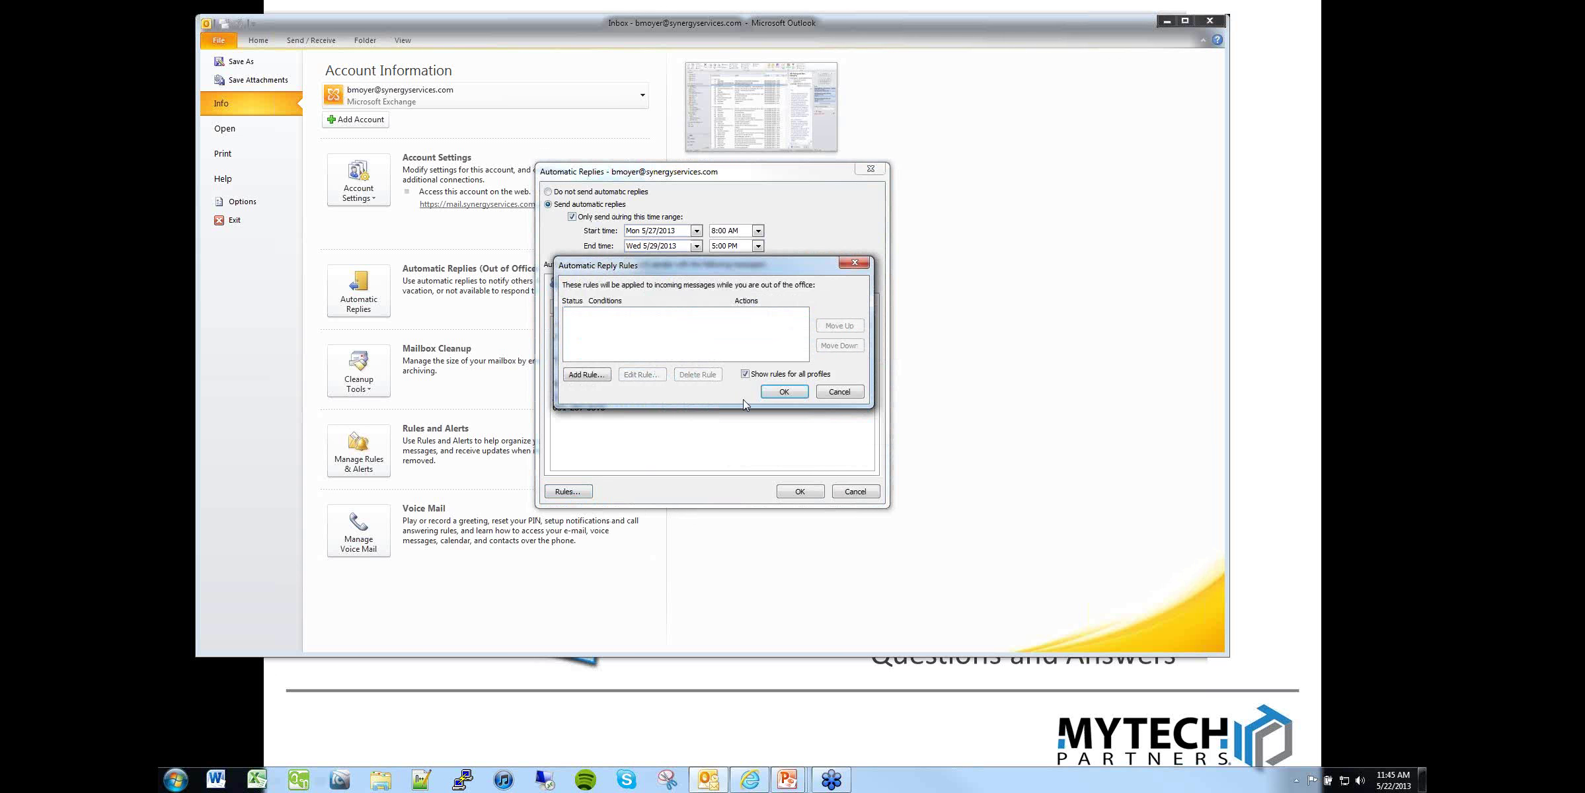
click(796, 394)
click(814, 495)
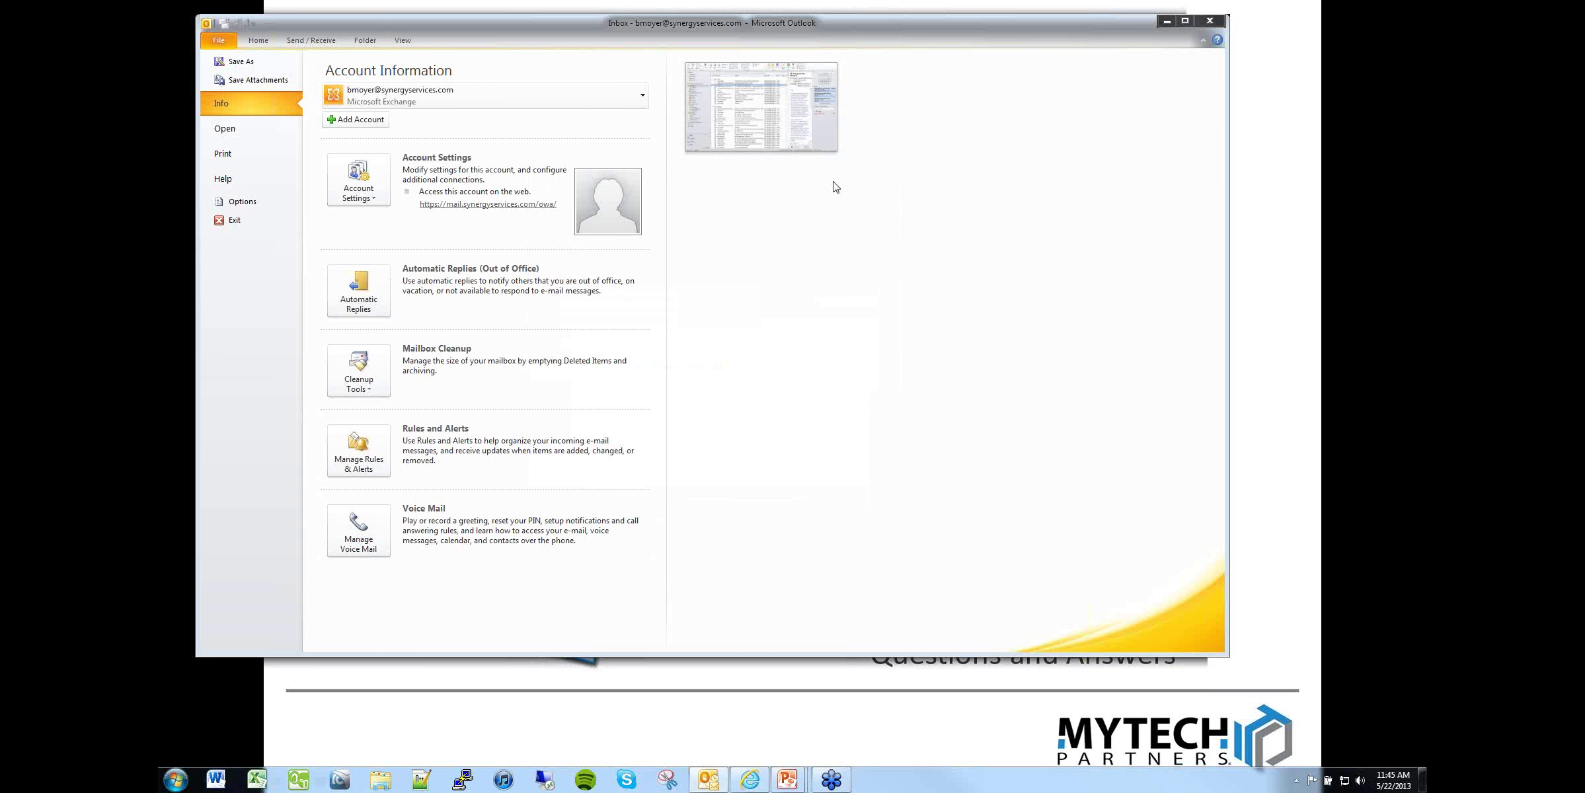
Step: Leave Backstage and apply the custom single-colleague view to the Inbox from Change View
click(261, 41)
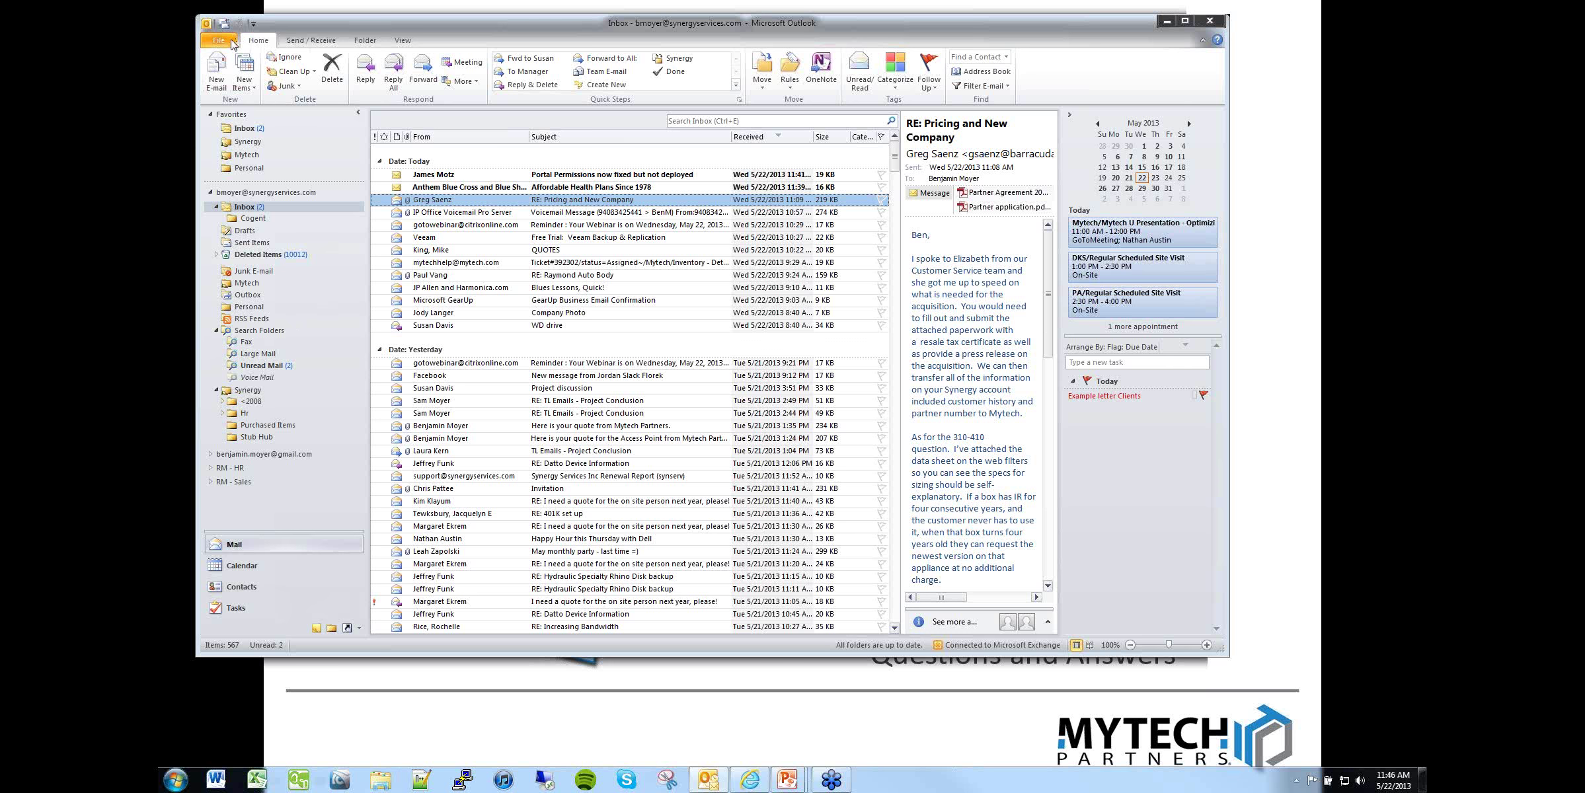
click(404, 41)
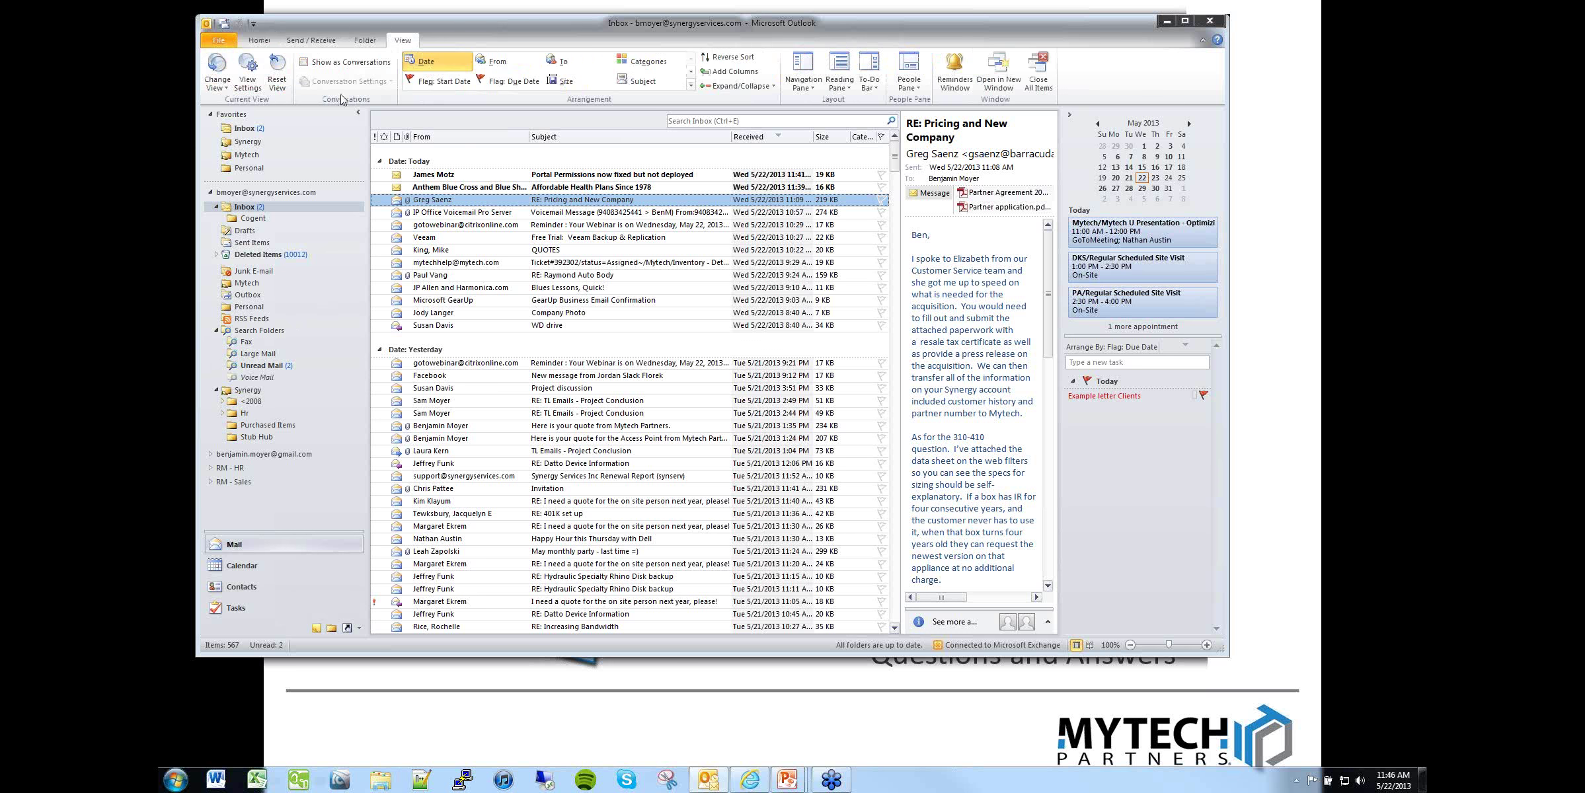
click(222, 82)
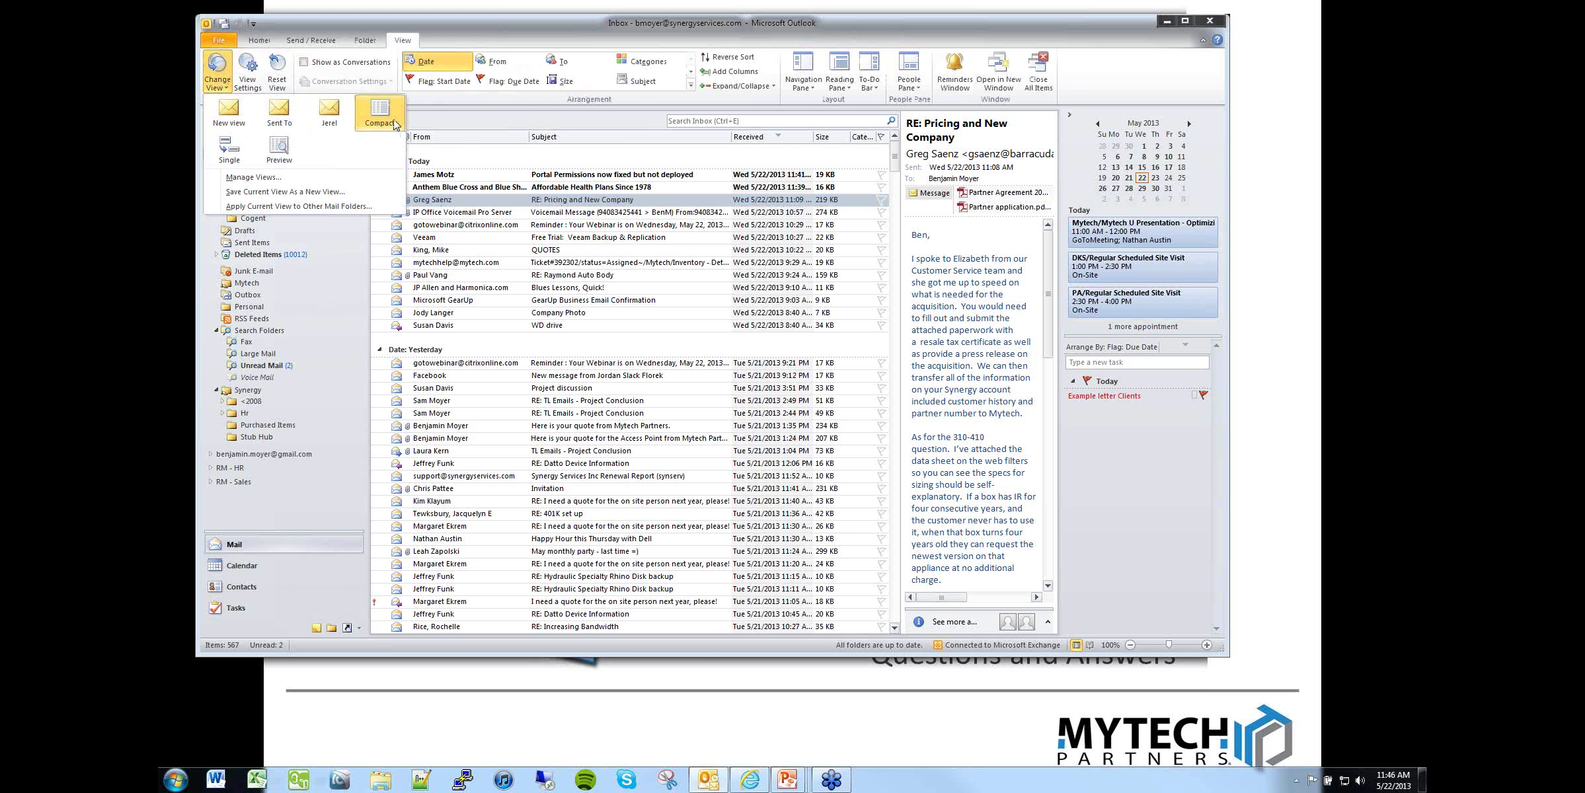
click(332, 117)
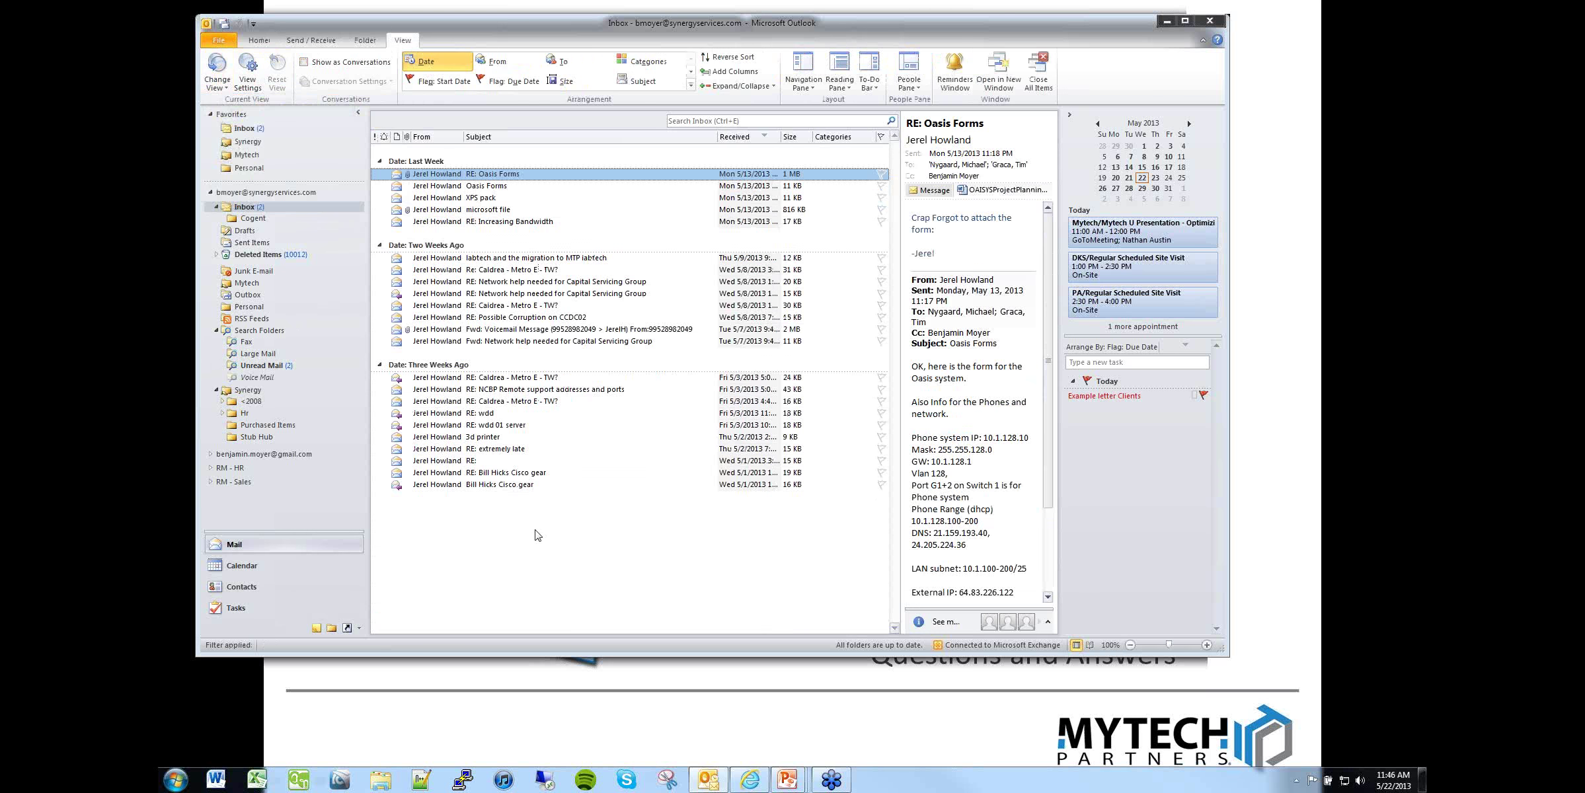
click(220, 78)
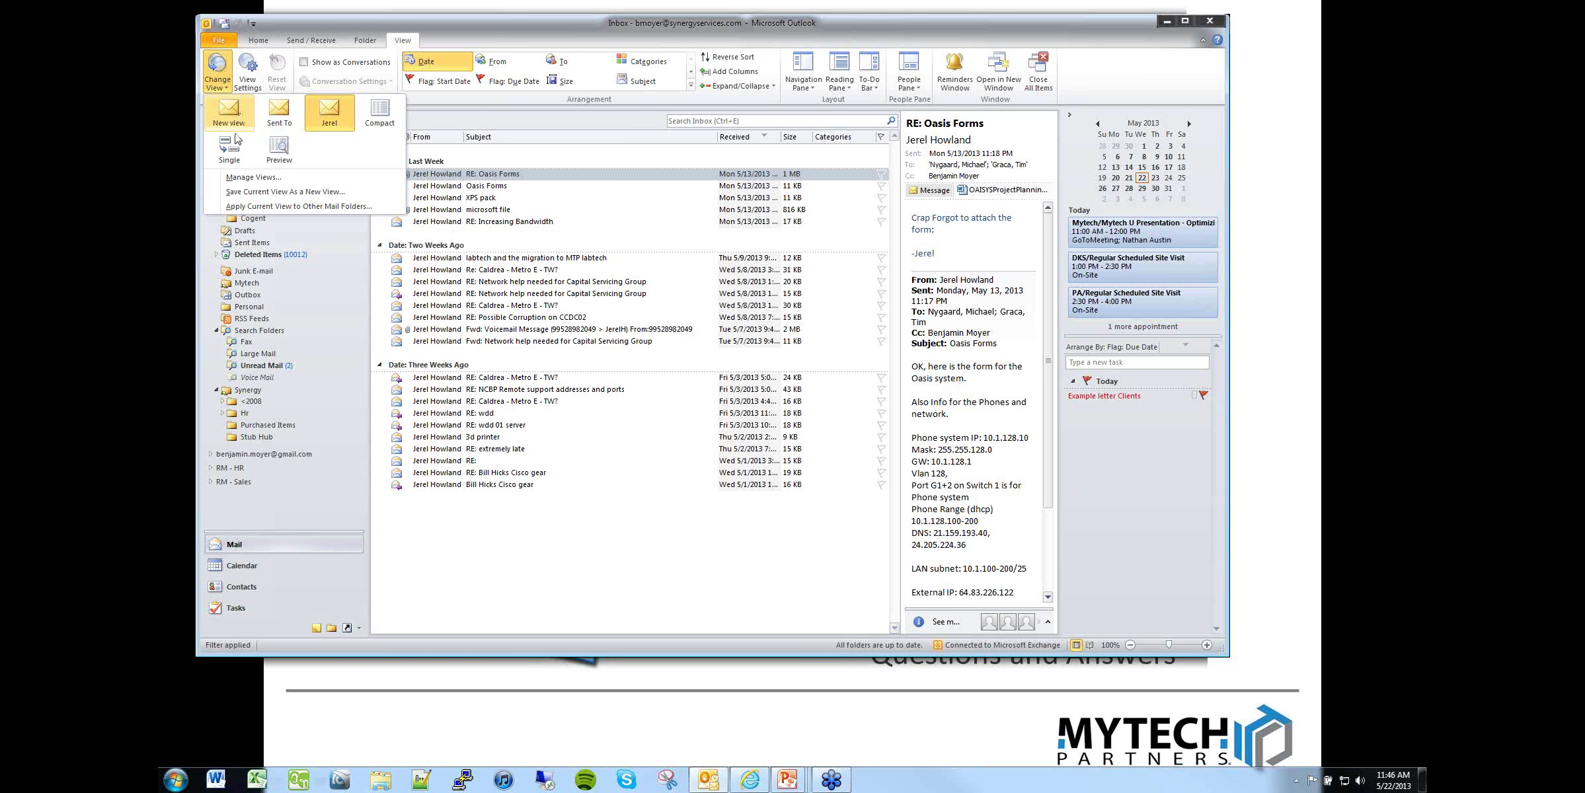
Step: Apply the Sent To view to the inbox and scroll up through the list
click(280, 115)
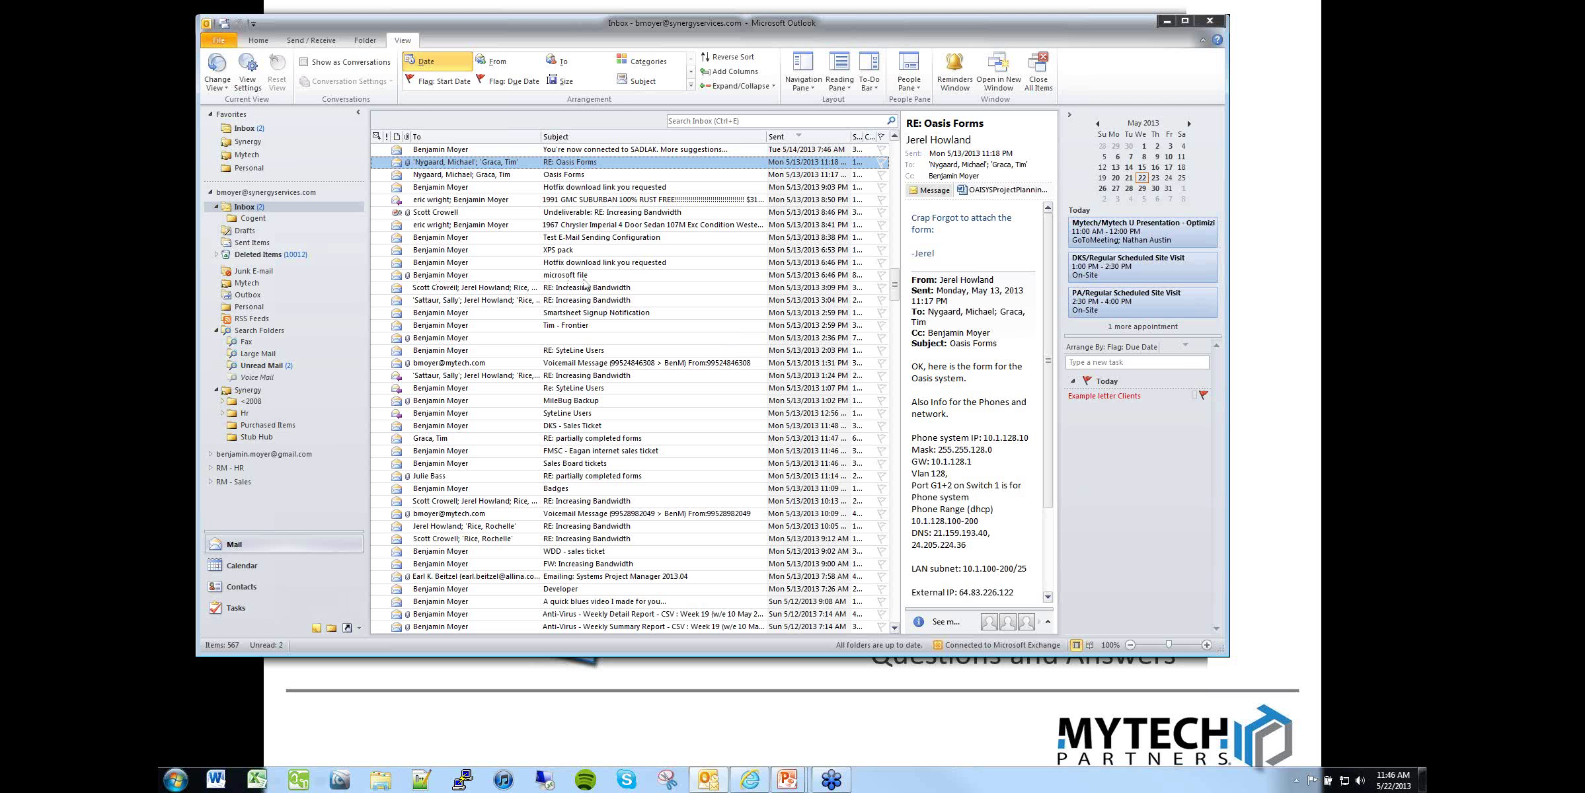
scroll(588, 283, up, 15)
scroll(588, 283, up, 15)
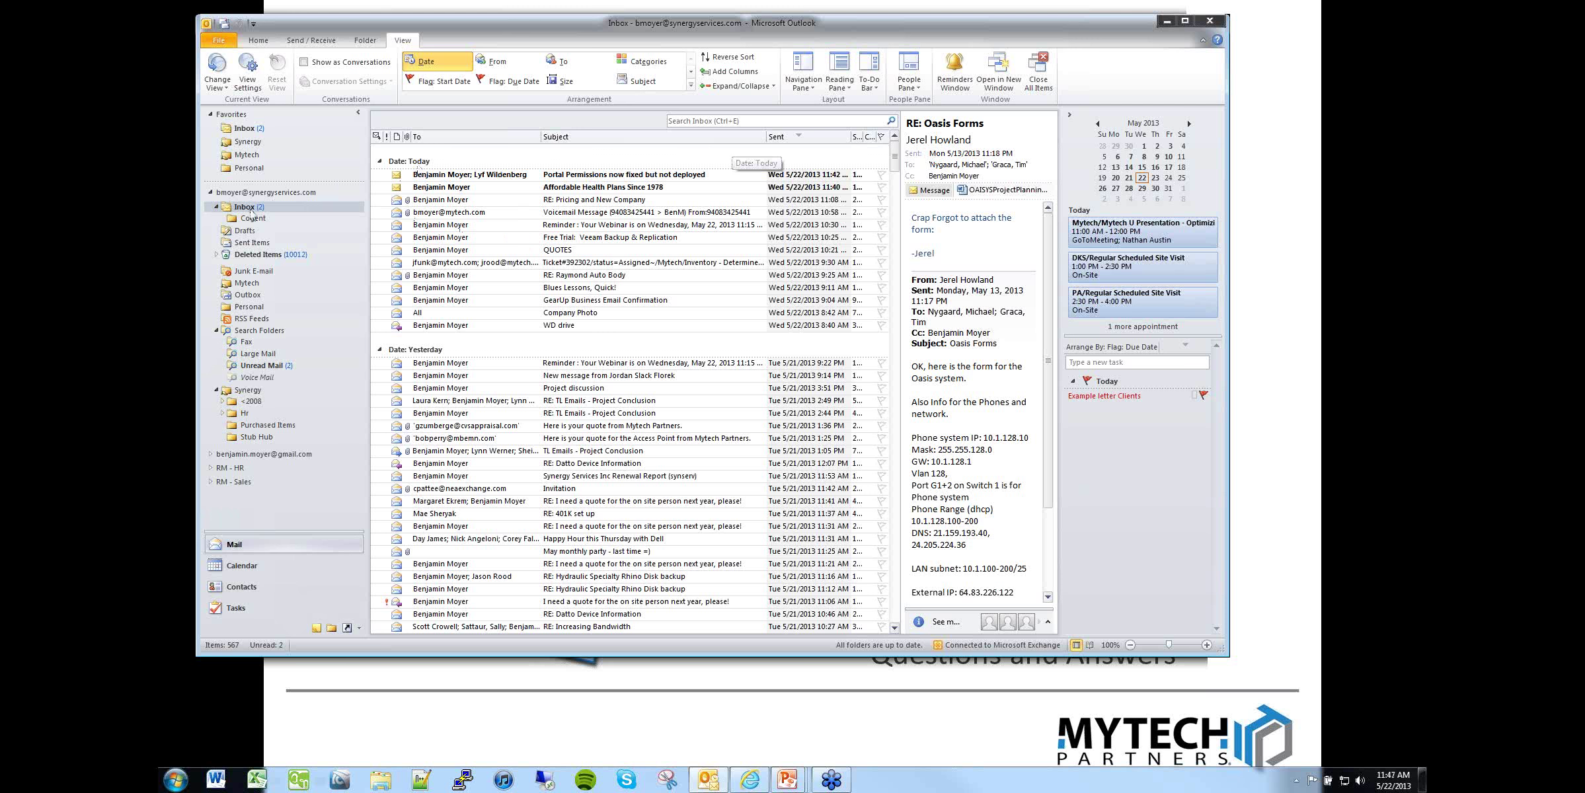
Step: Switch to the Favorites Inbox and apply the Compact view
click(248, 129)
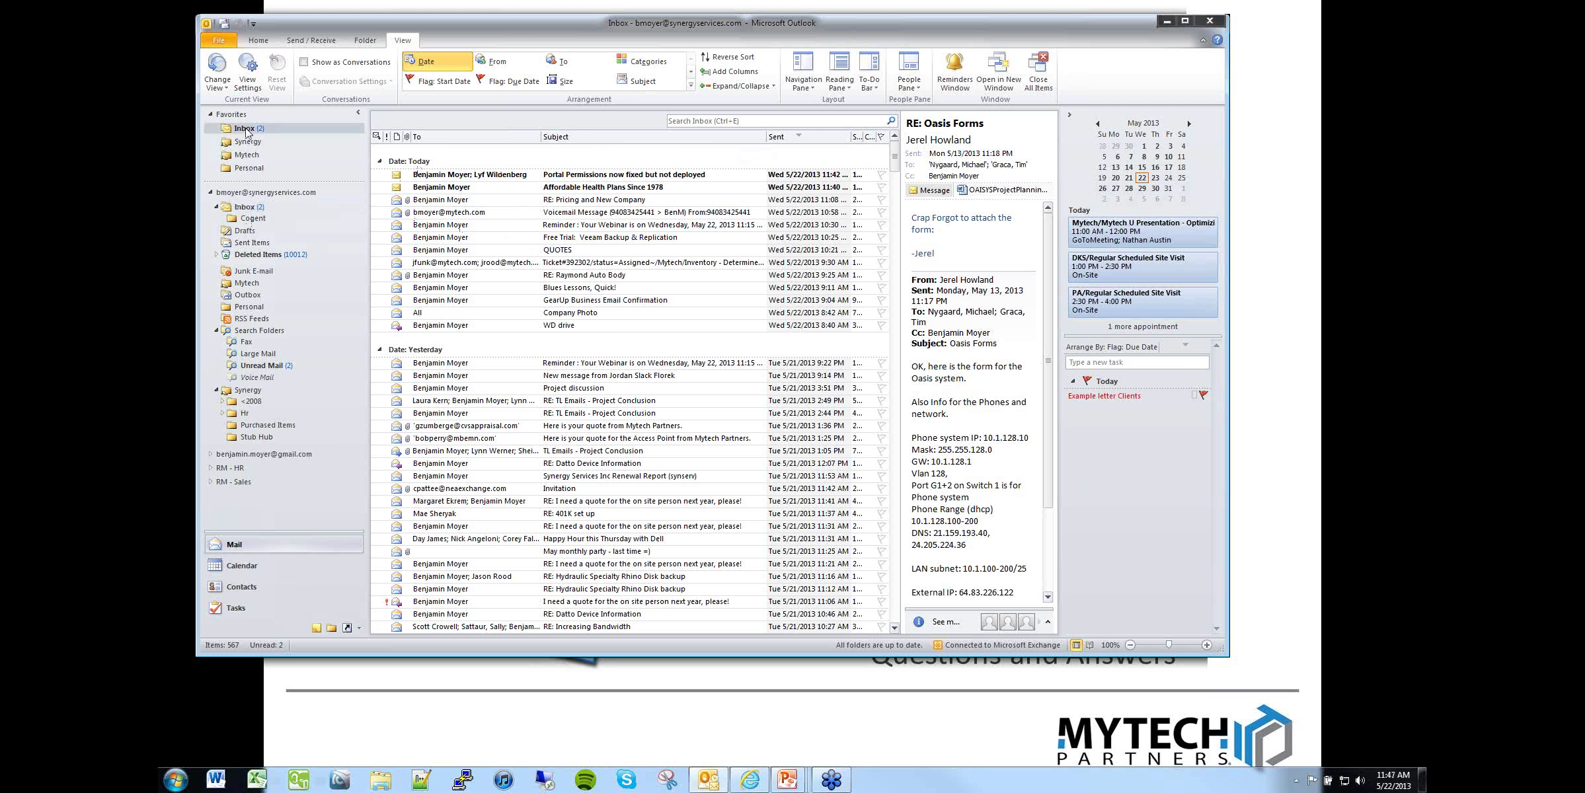
click(218, 73)
click(374, 119)
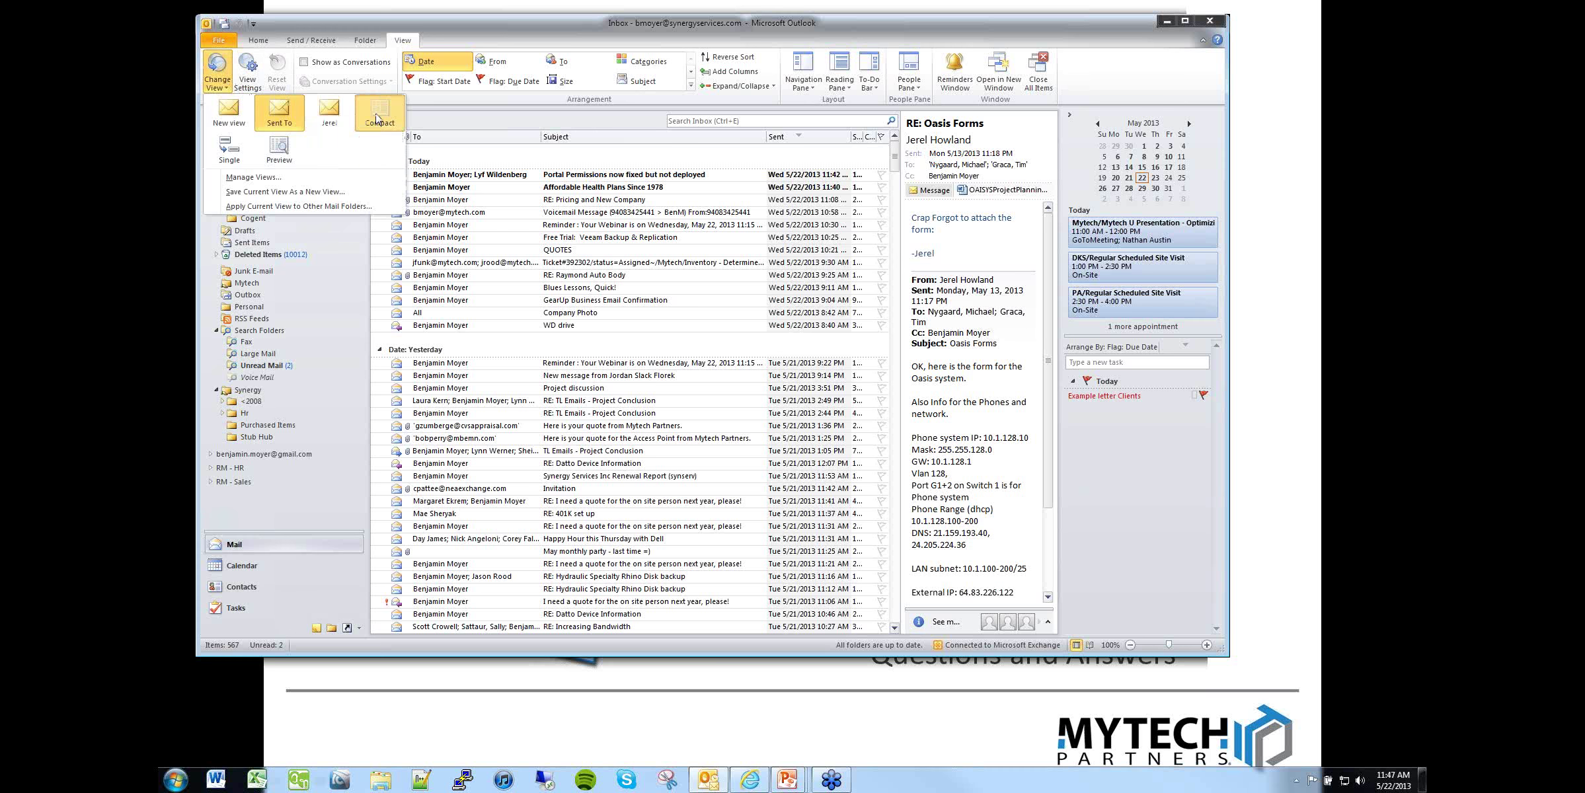
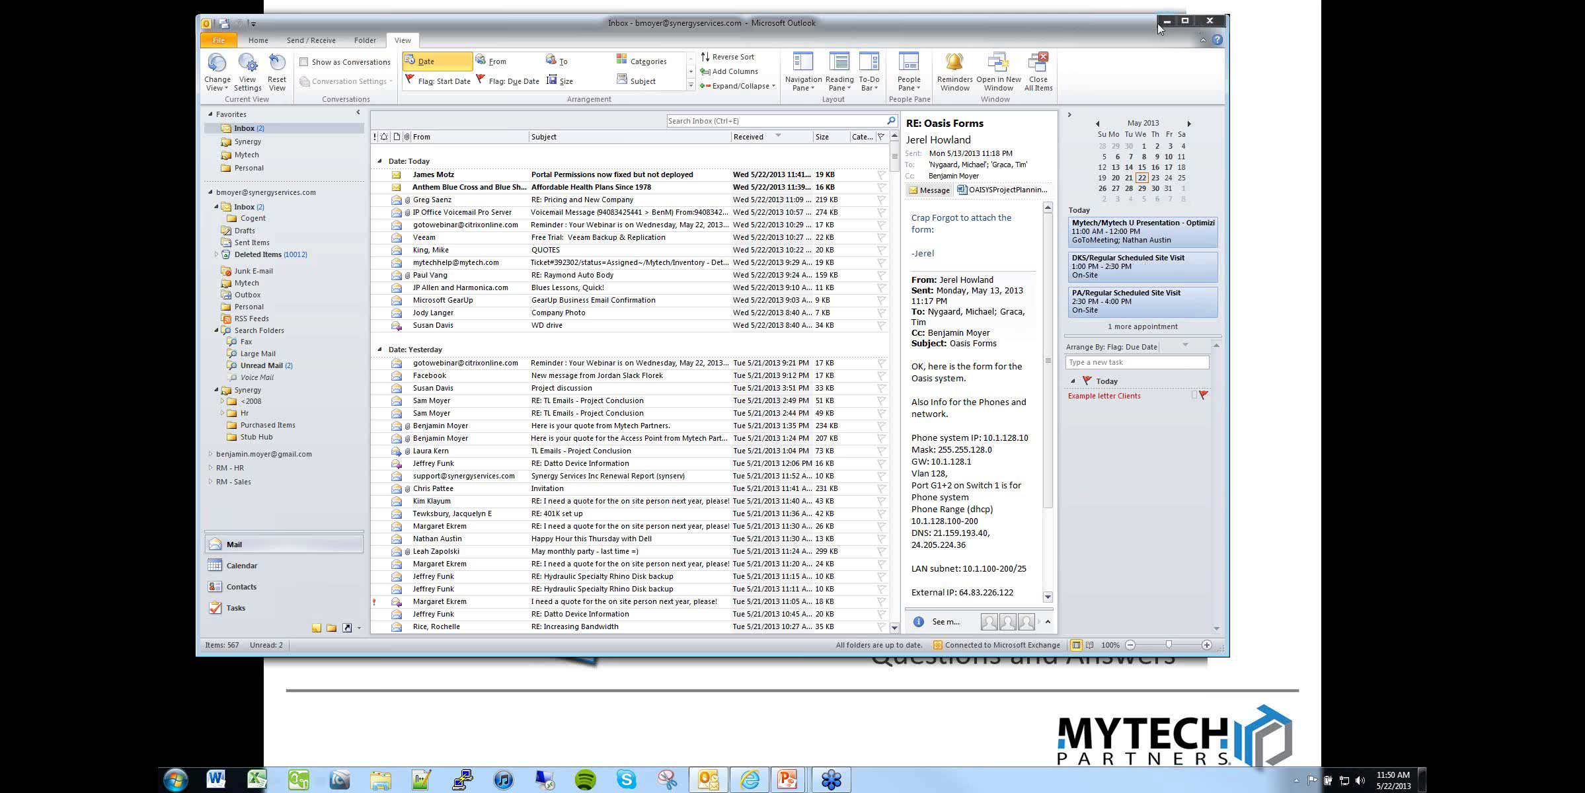
Step: Close the Outlook window and launch Word from the taskbar with a blank Document1
click(1209, 21)
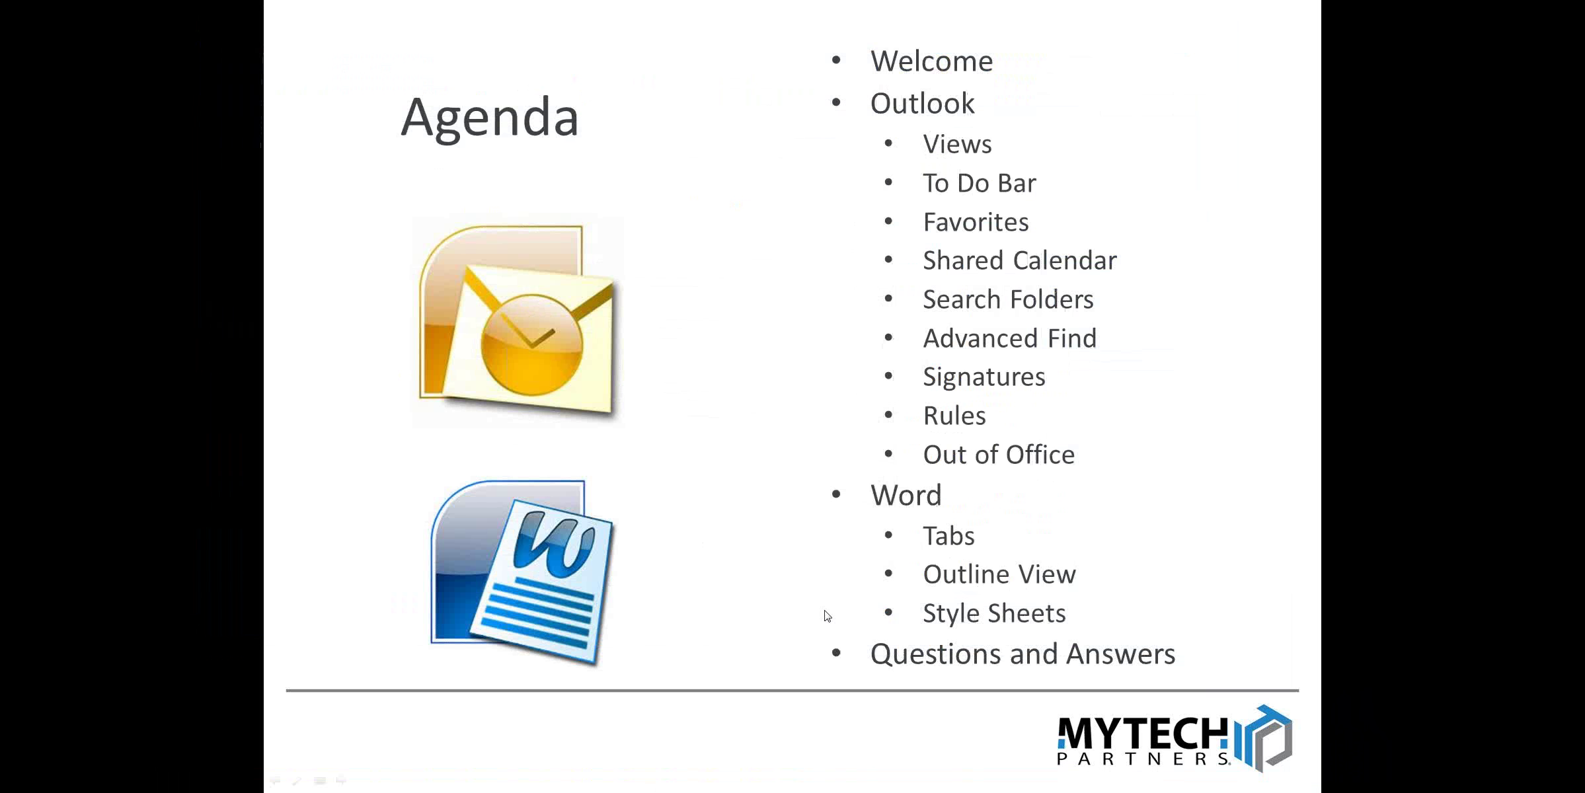
key(super+Tab)
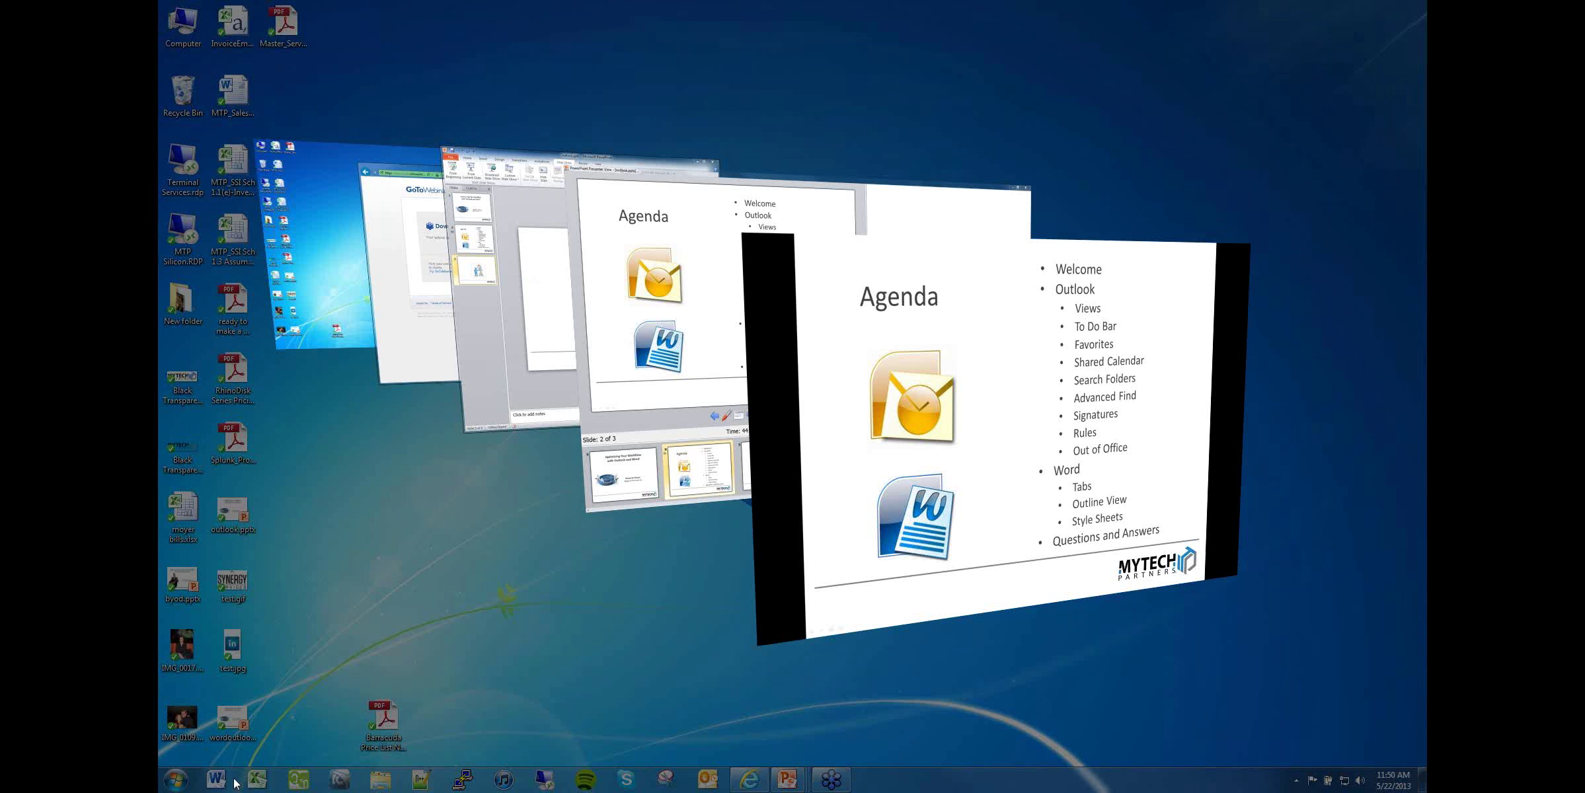
key(super)
click(228, 781)
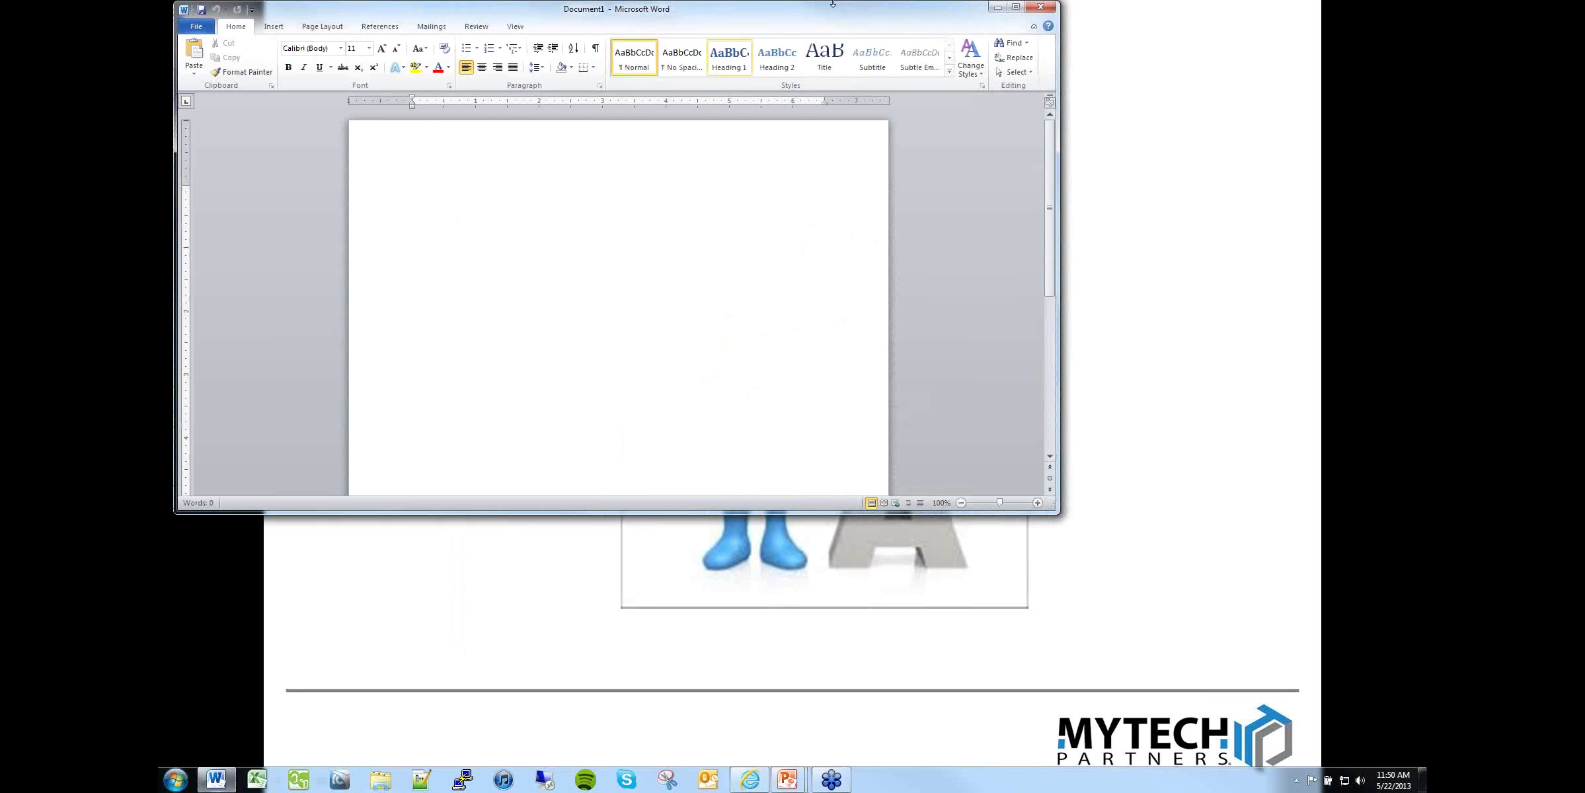
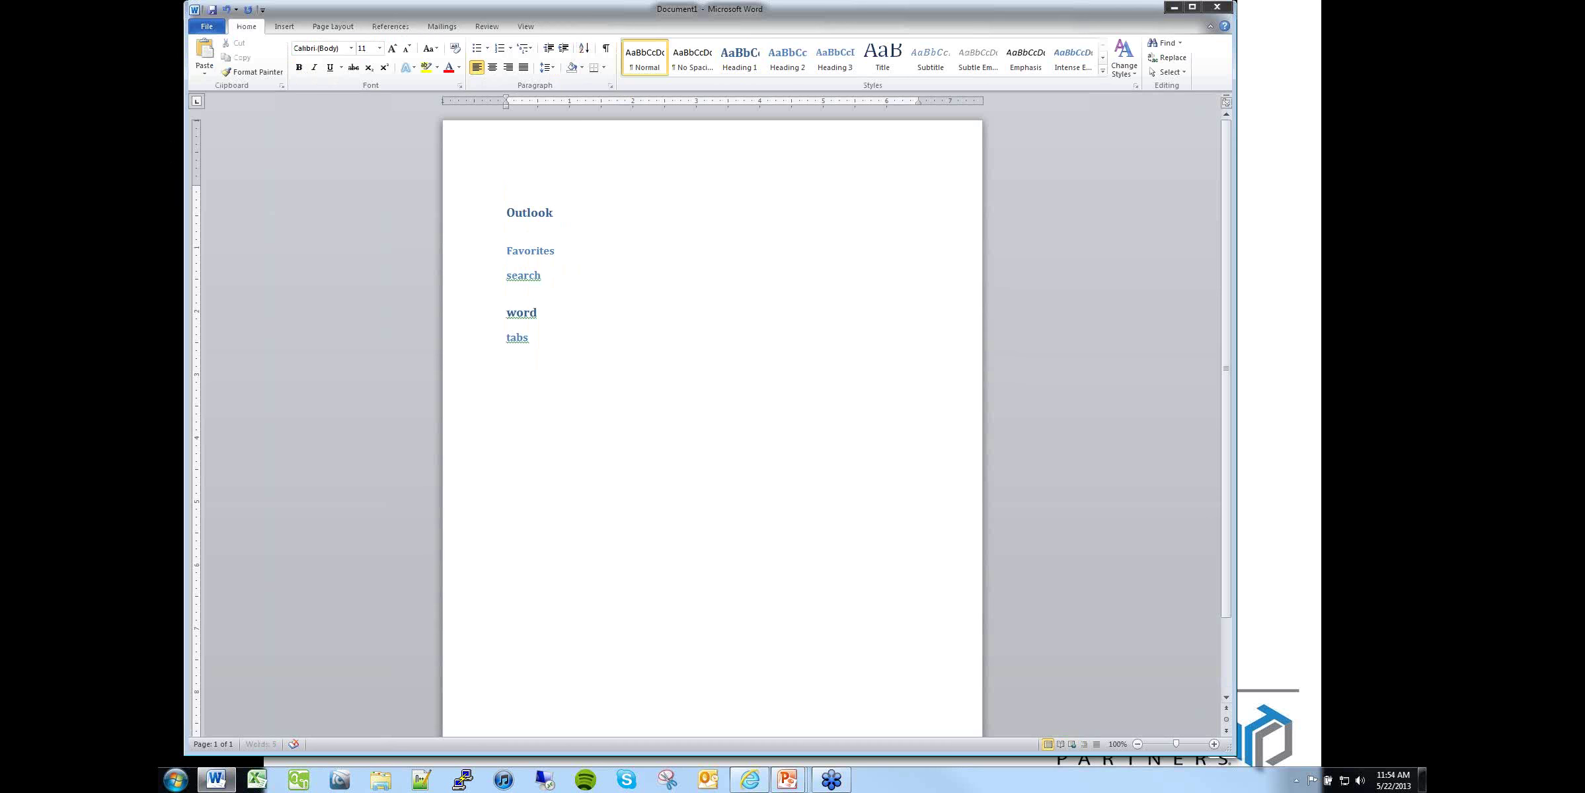
Step: Type filler body lines under the Outlook and Favorites headings
text(dlskfjdskfsdlfkjsdklfjsdfkljsdf)
click(563, 251)
key(Return)
text(fsdljkfsdkifjsdlkfjsdjki)
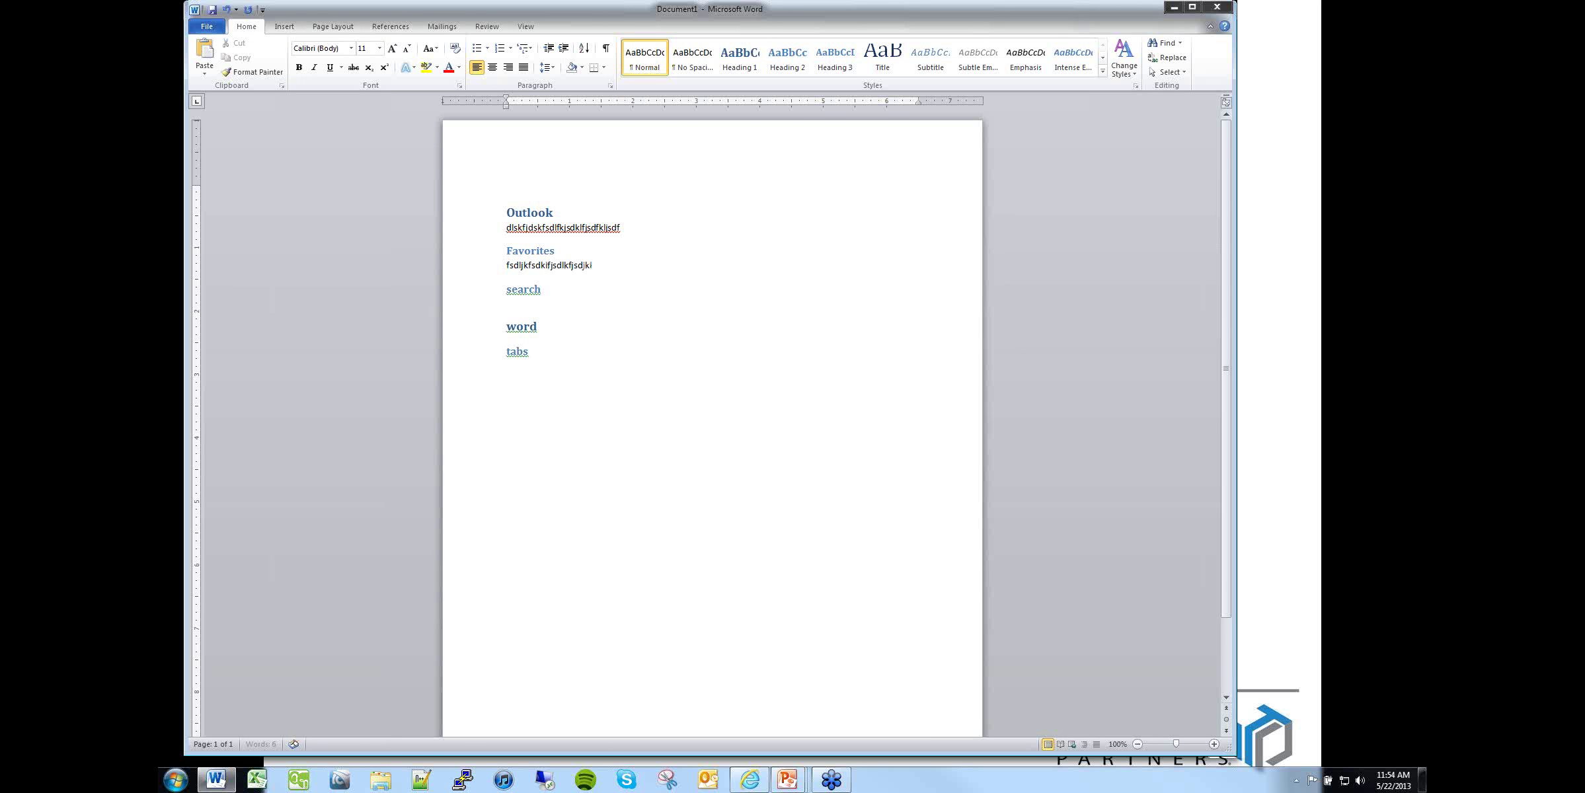
Step: Add a filler body line under the search heading, removing the mistyped heading-style line
click(553, 291)
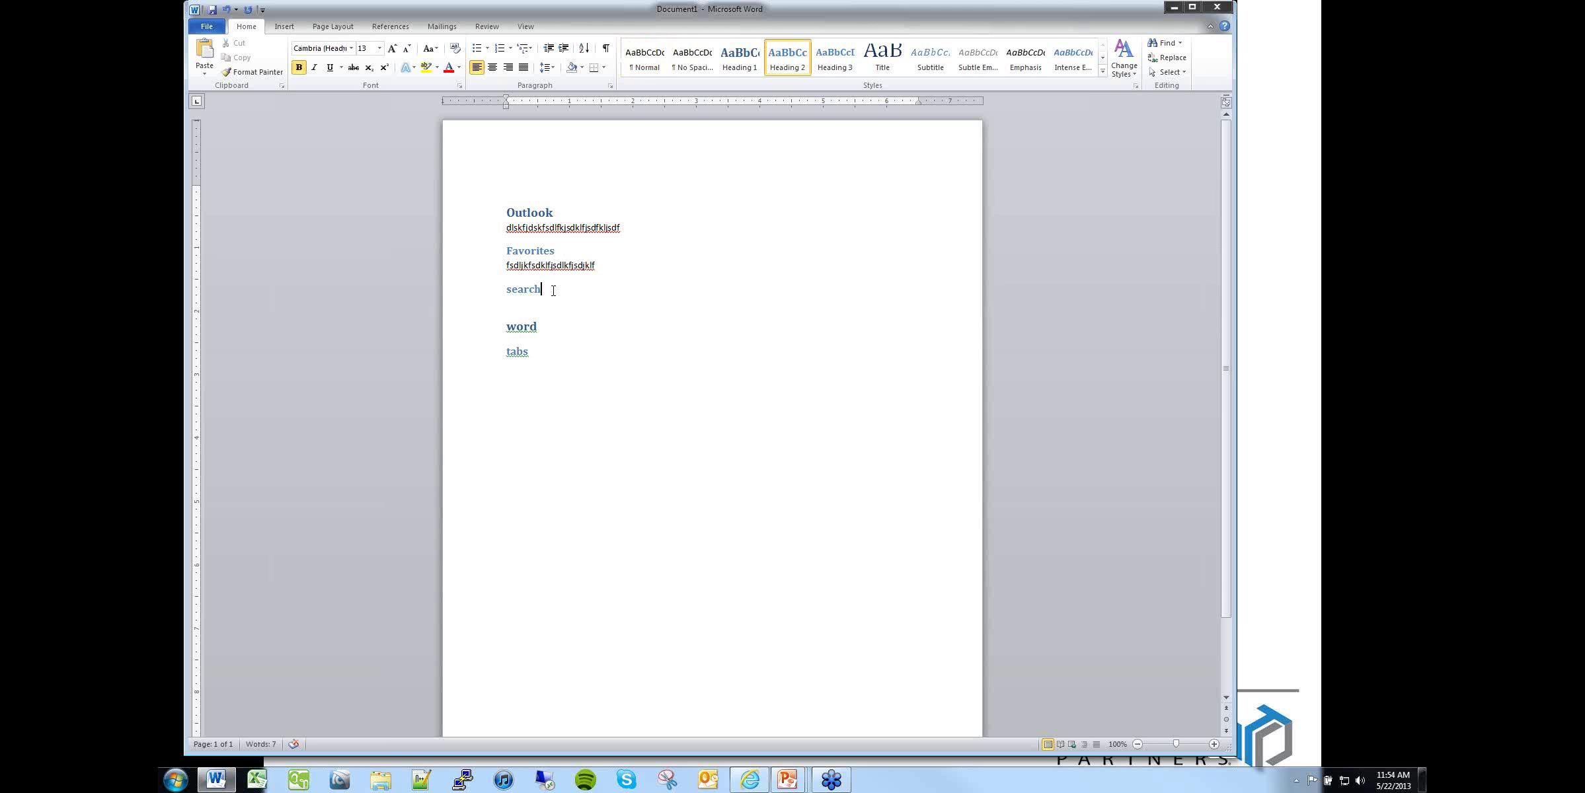
key(Return)
text(dksfjlsdkjfls)
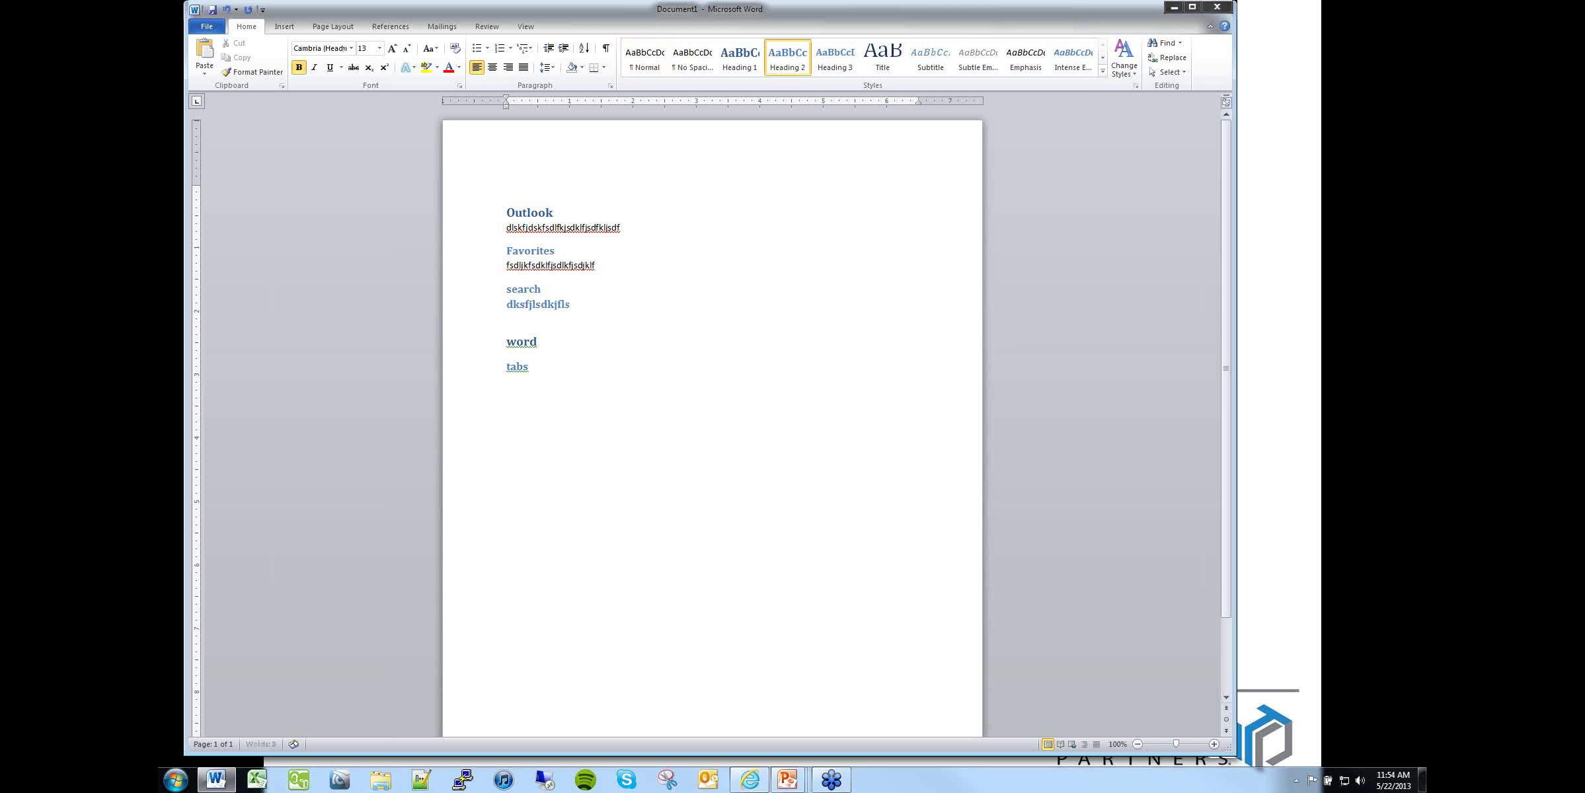
key(BackSpace)
key(BackSpace)
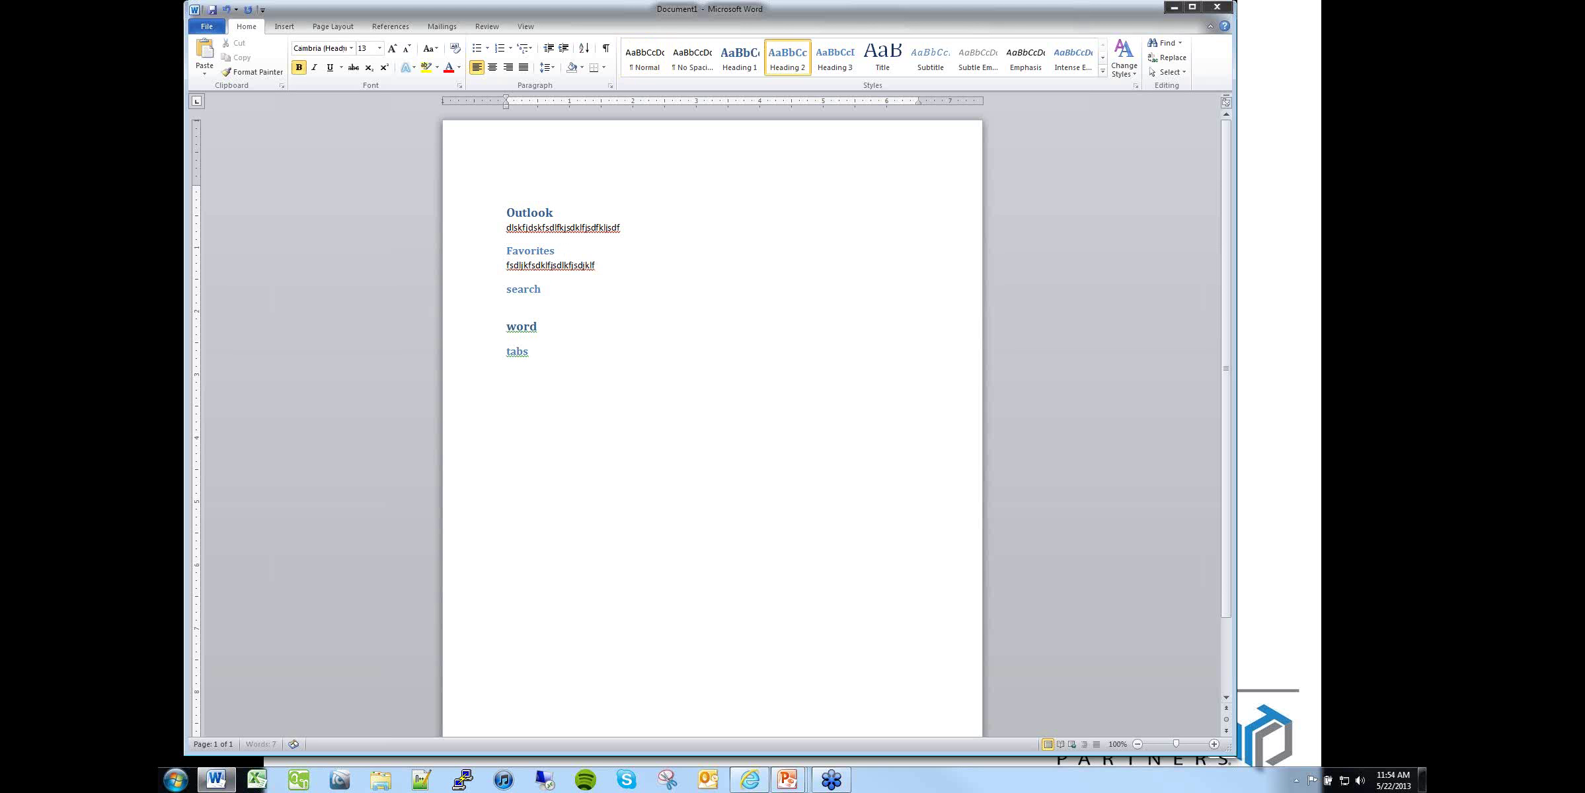
key(Return)
text(dksjfsdklfjsdlkfjsdlkfjsdflk)
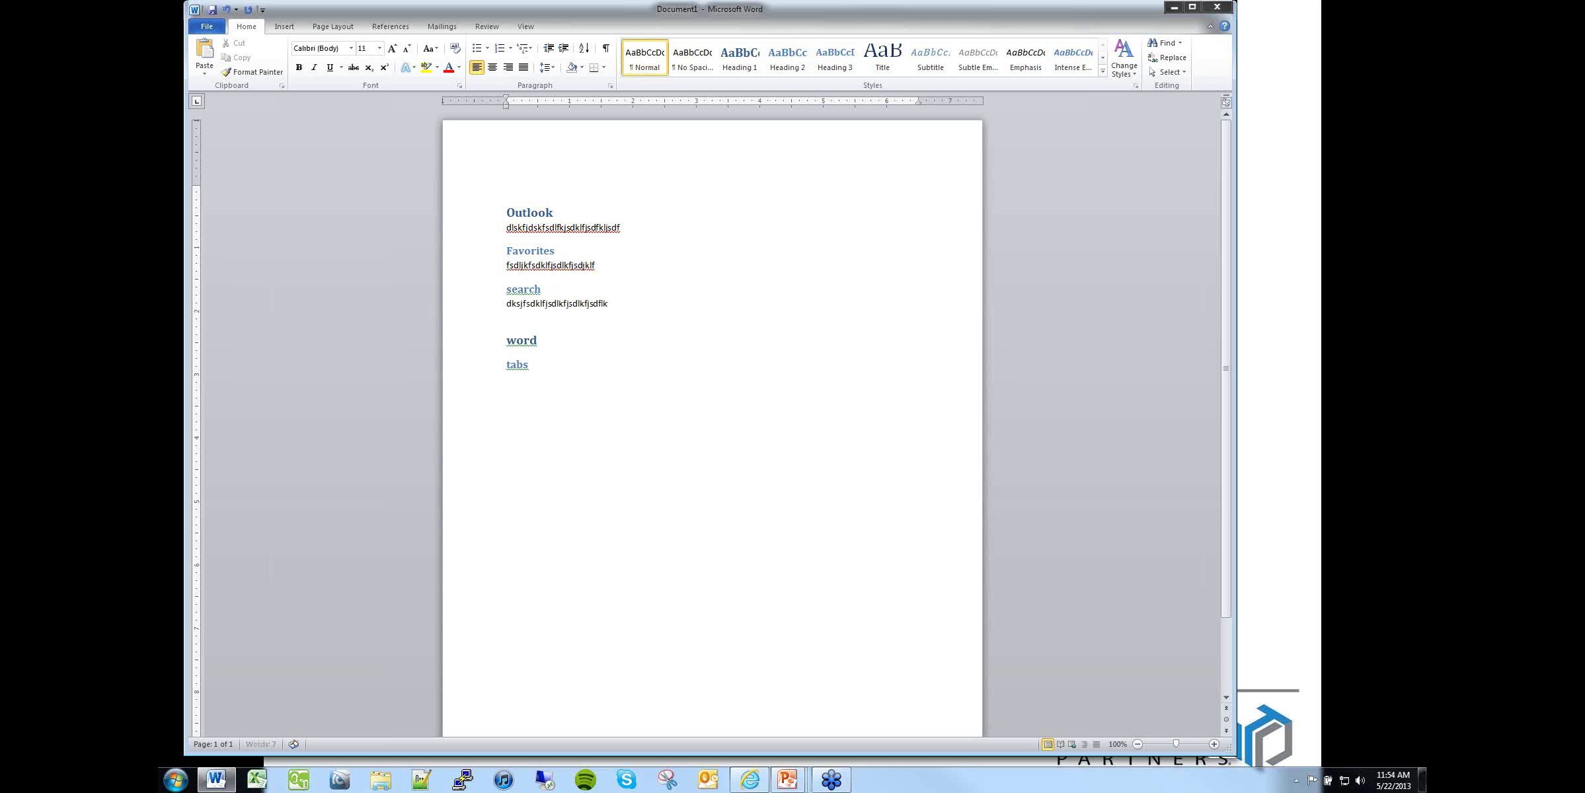
Step: Add a filler body line under the word heading and place the cursor before that heading
click(541, 340)
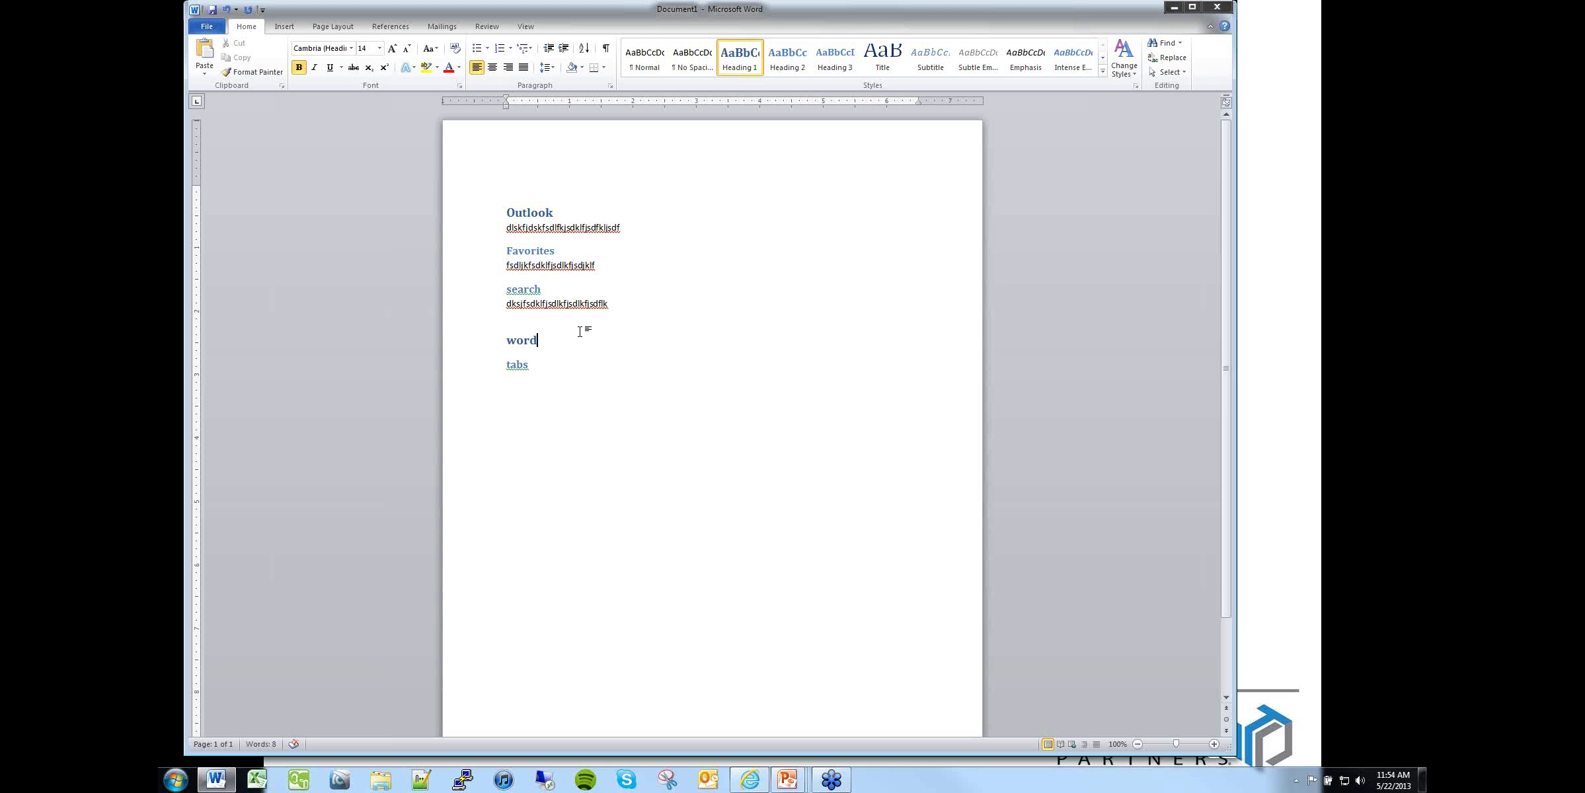
key(Return)
text(dfjkhsdkjfhksdjfhf)
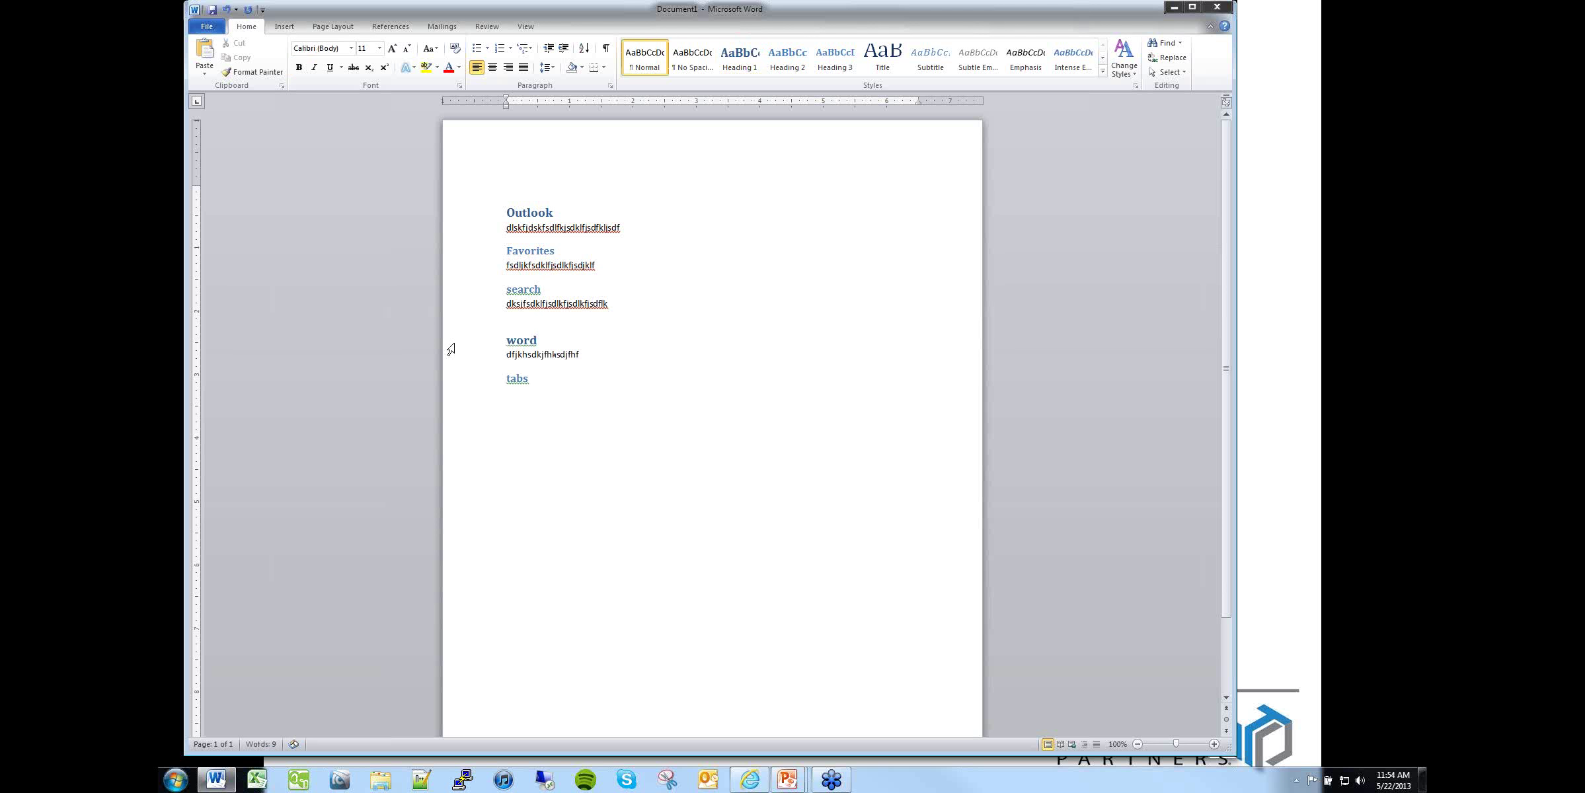
click(585, 294)
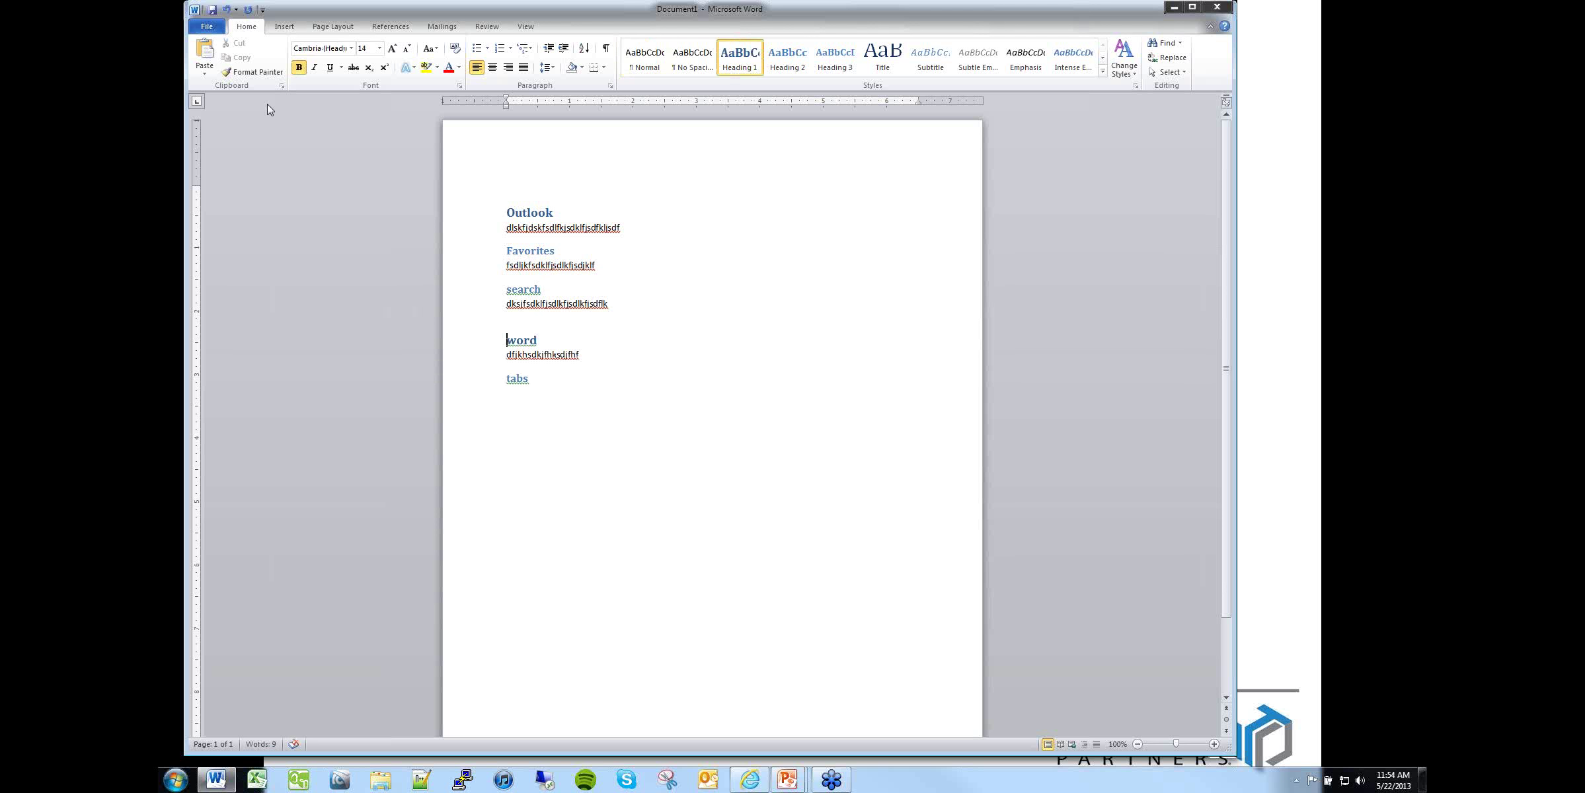
click(285, 26)
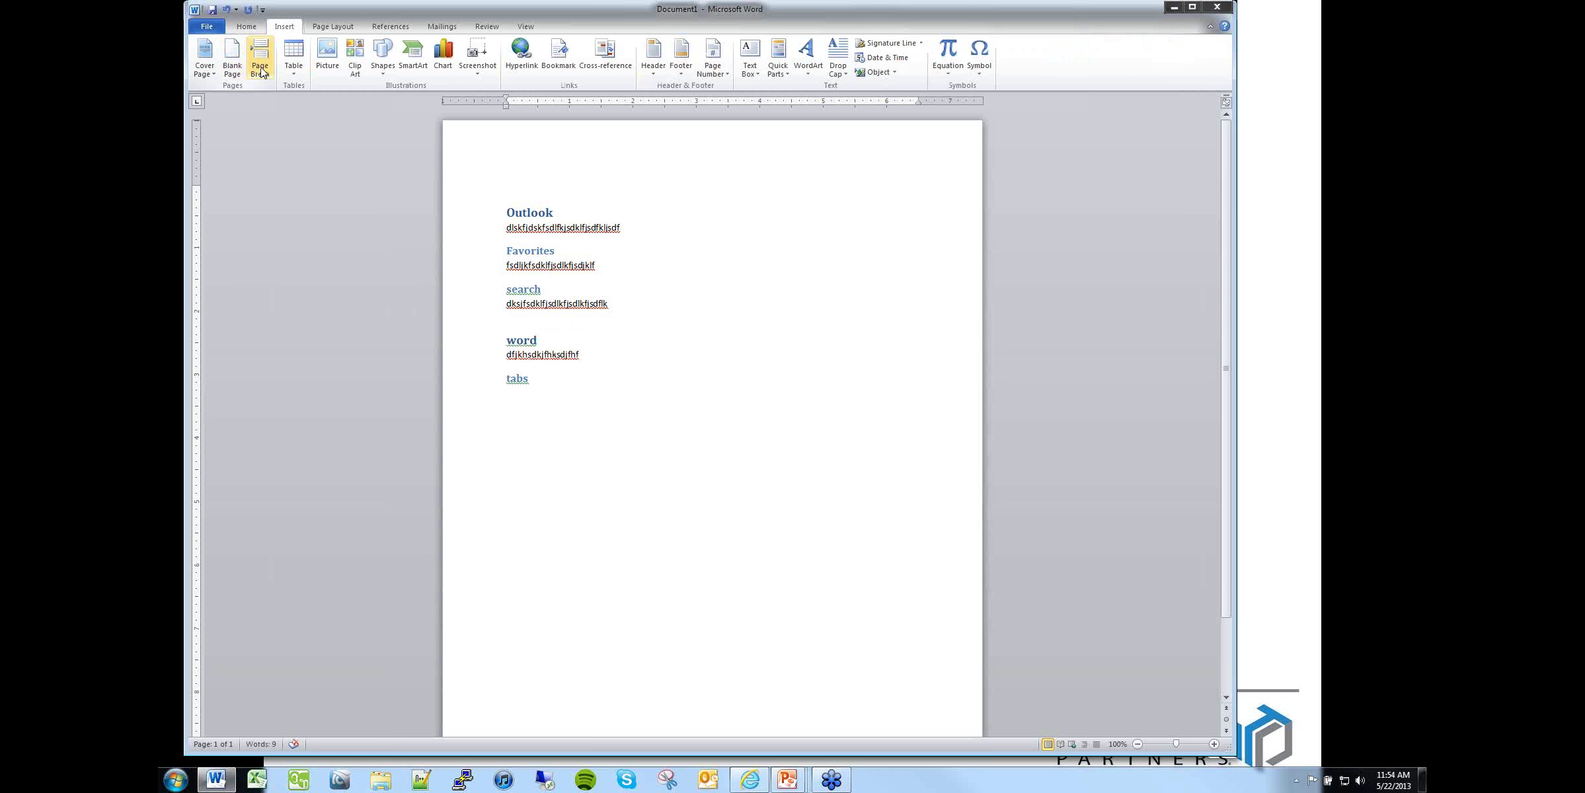
Step: Insert a page break before the word section and switch to Outline view
click(260, 69)
scroll(585, 351, up, 3)
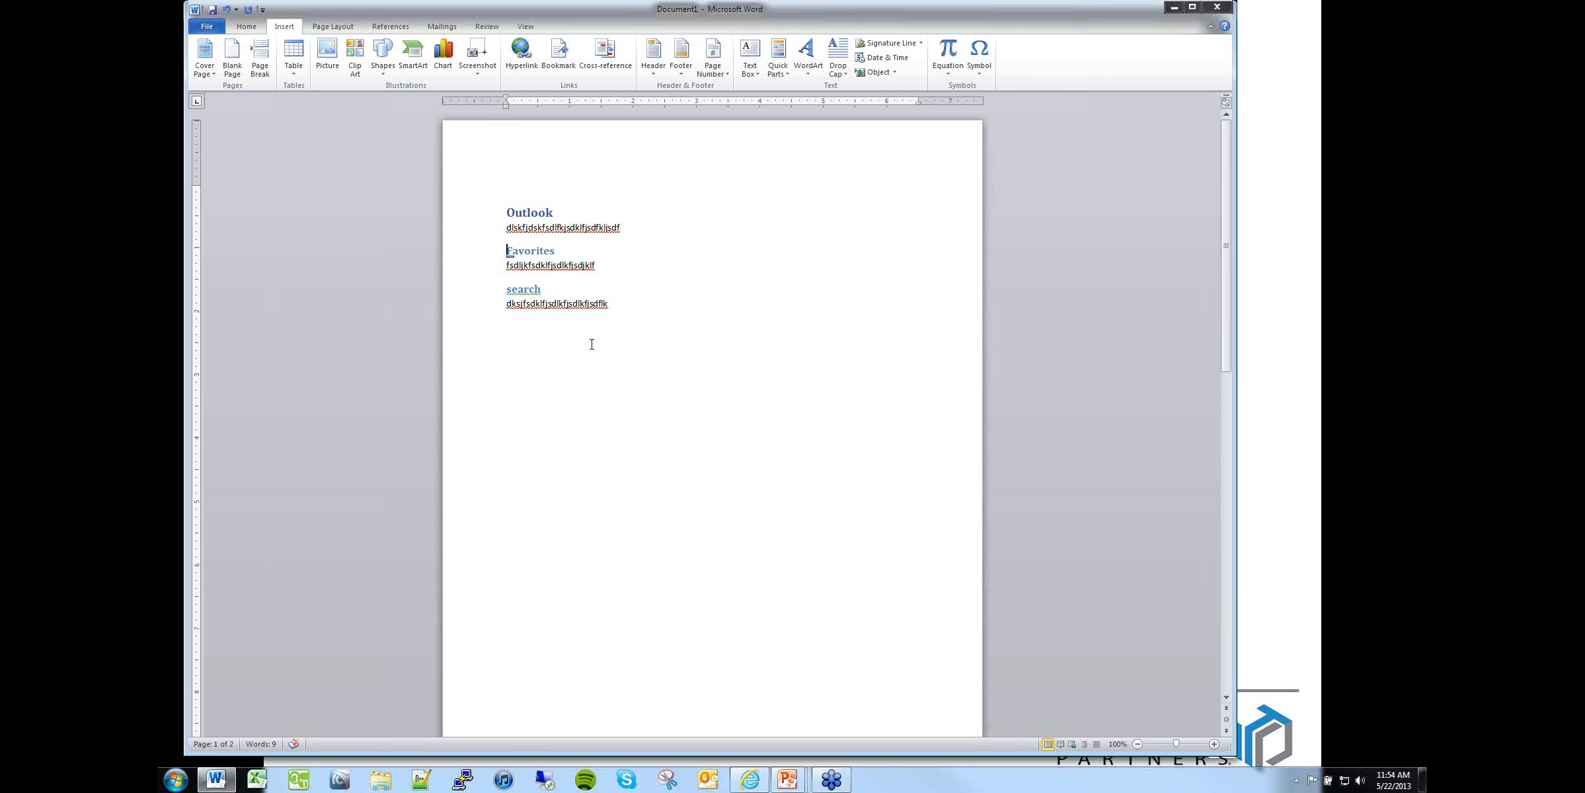
click(525, 26)
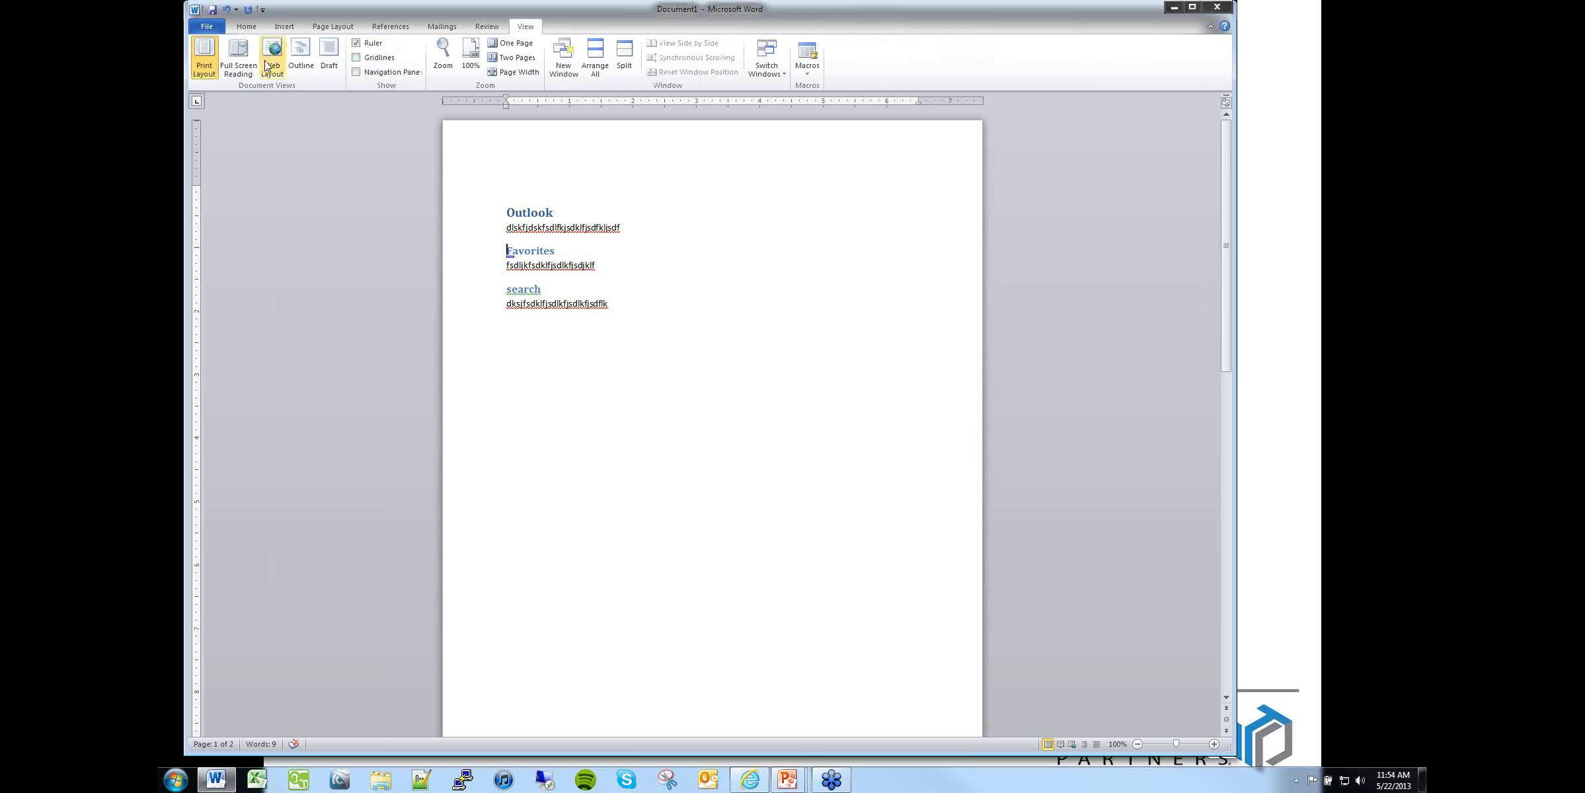
click(310, 59)
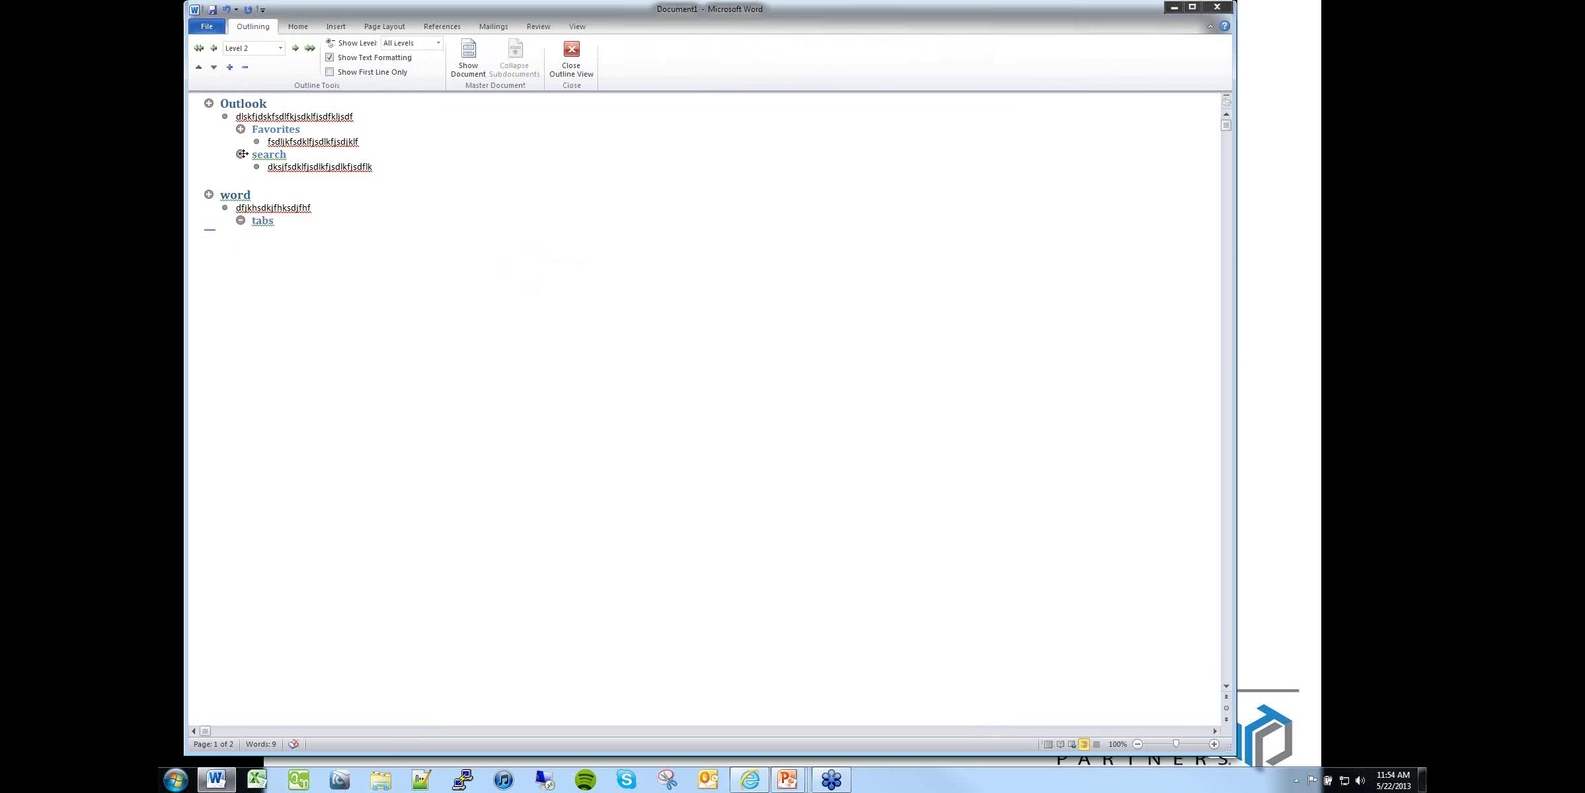
Step: Drag the search section above Favorites, then close Outline view
drag(240, 154, 240, 126)
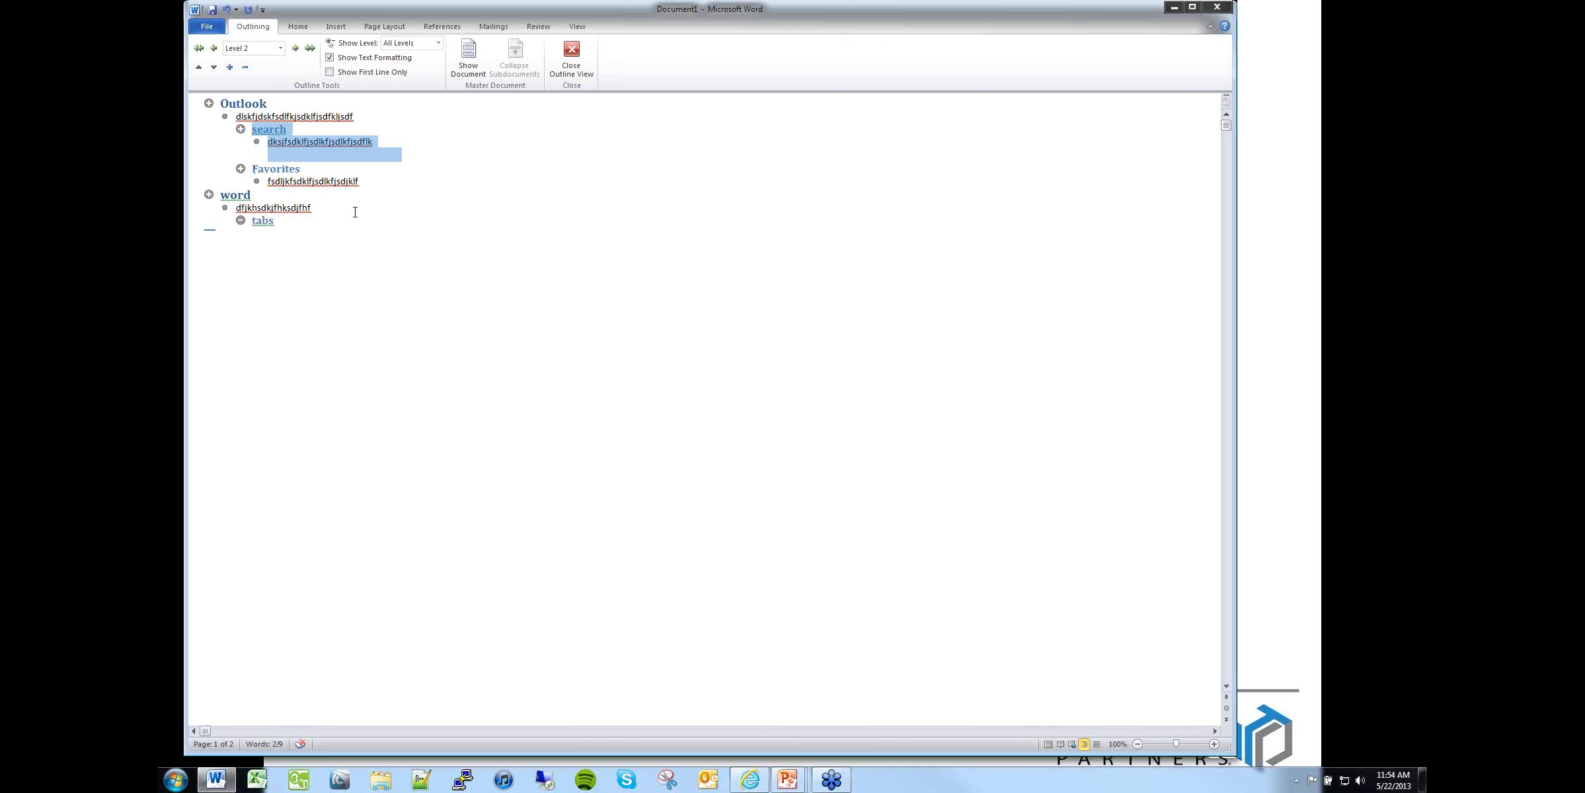
click(410, 218)
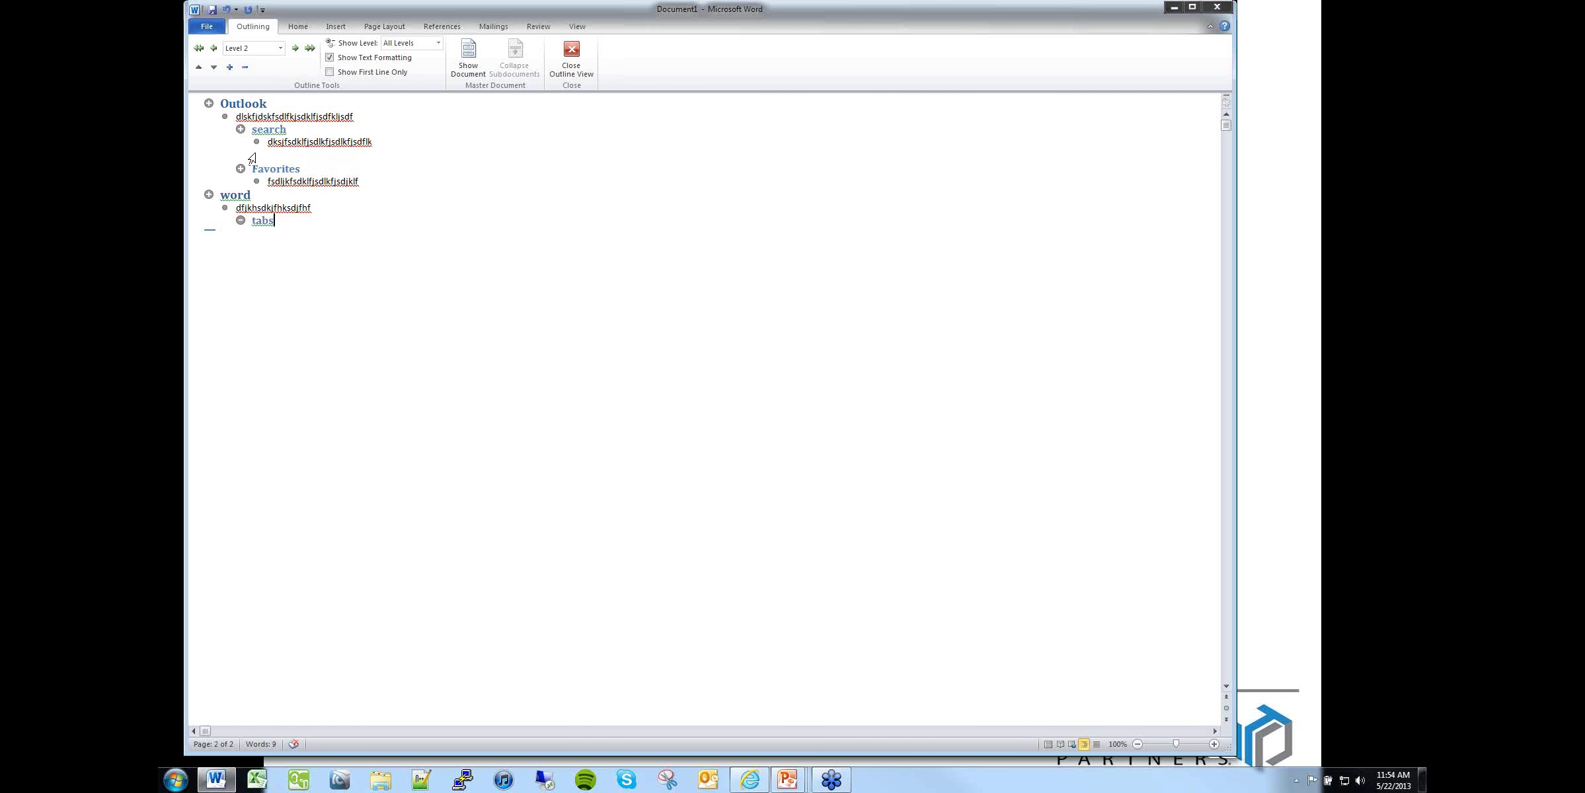
click(567, 56)
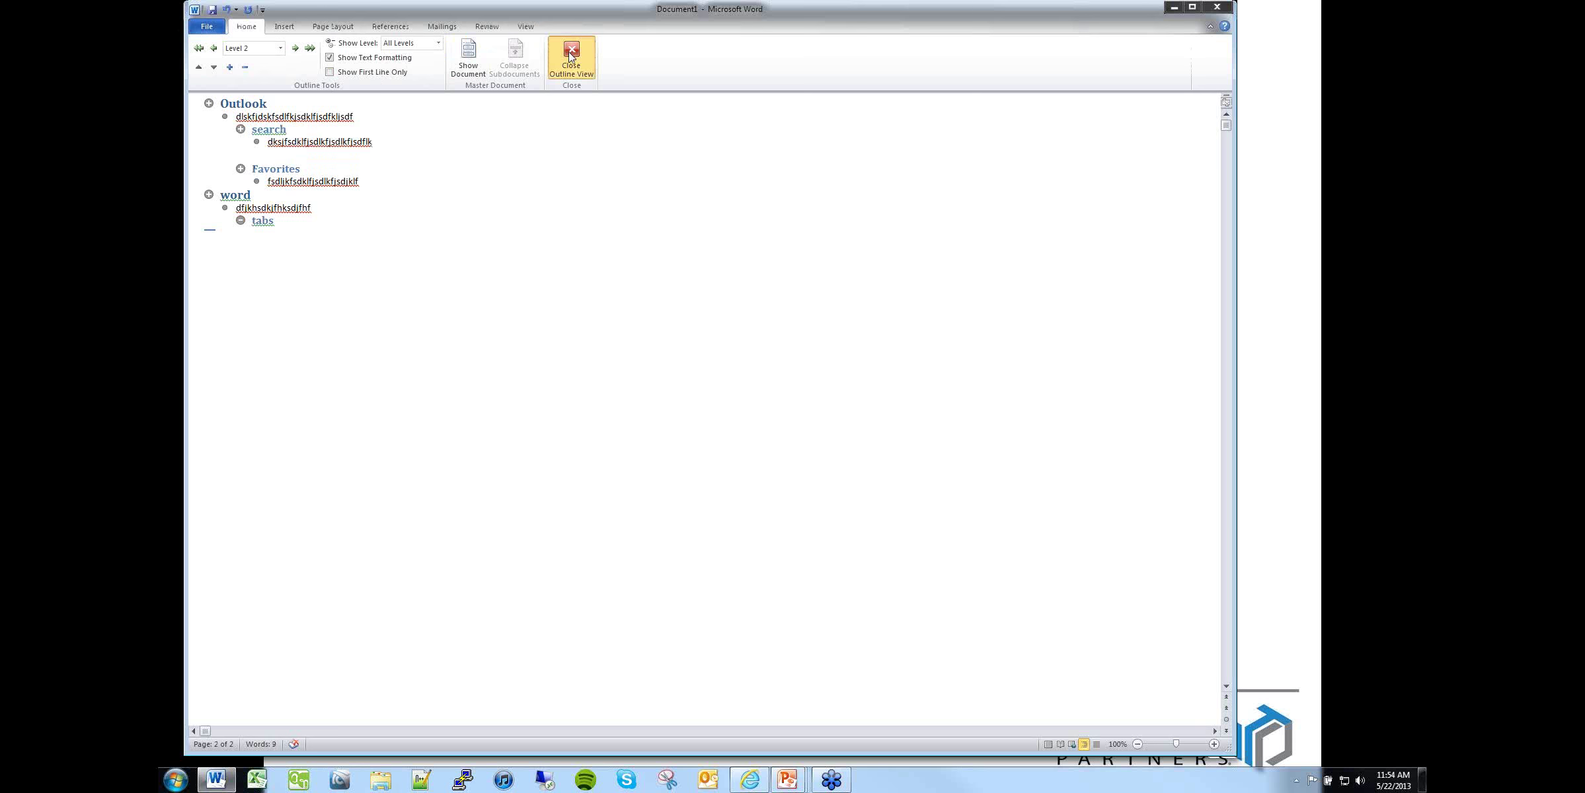
scroll(549, 206, up, 10)
scroll(549, 207, down, 13)
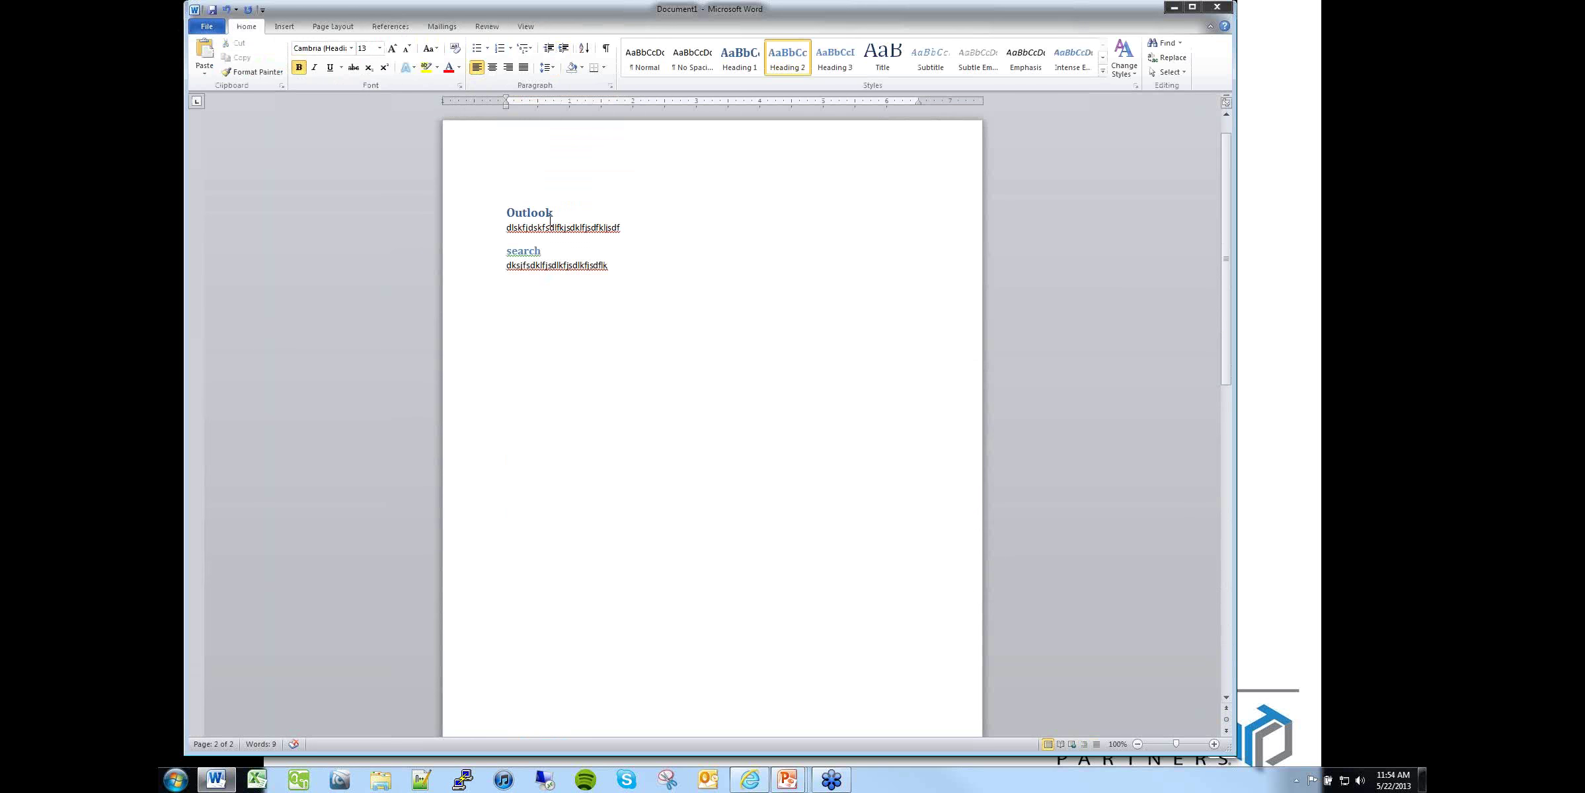
Step: Scroll through the document and select, then deselect, the body line under Outlook
scroll(548, 219, up, 5)
scroll(550, 222, down, 2)
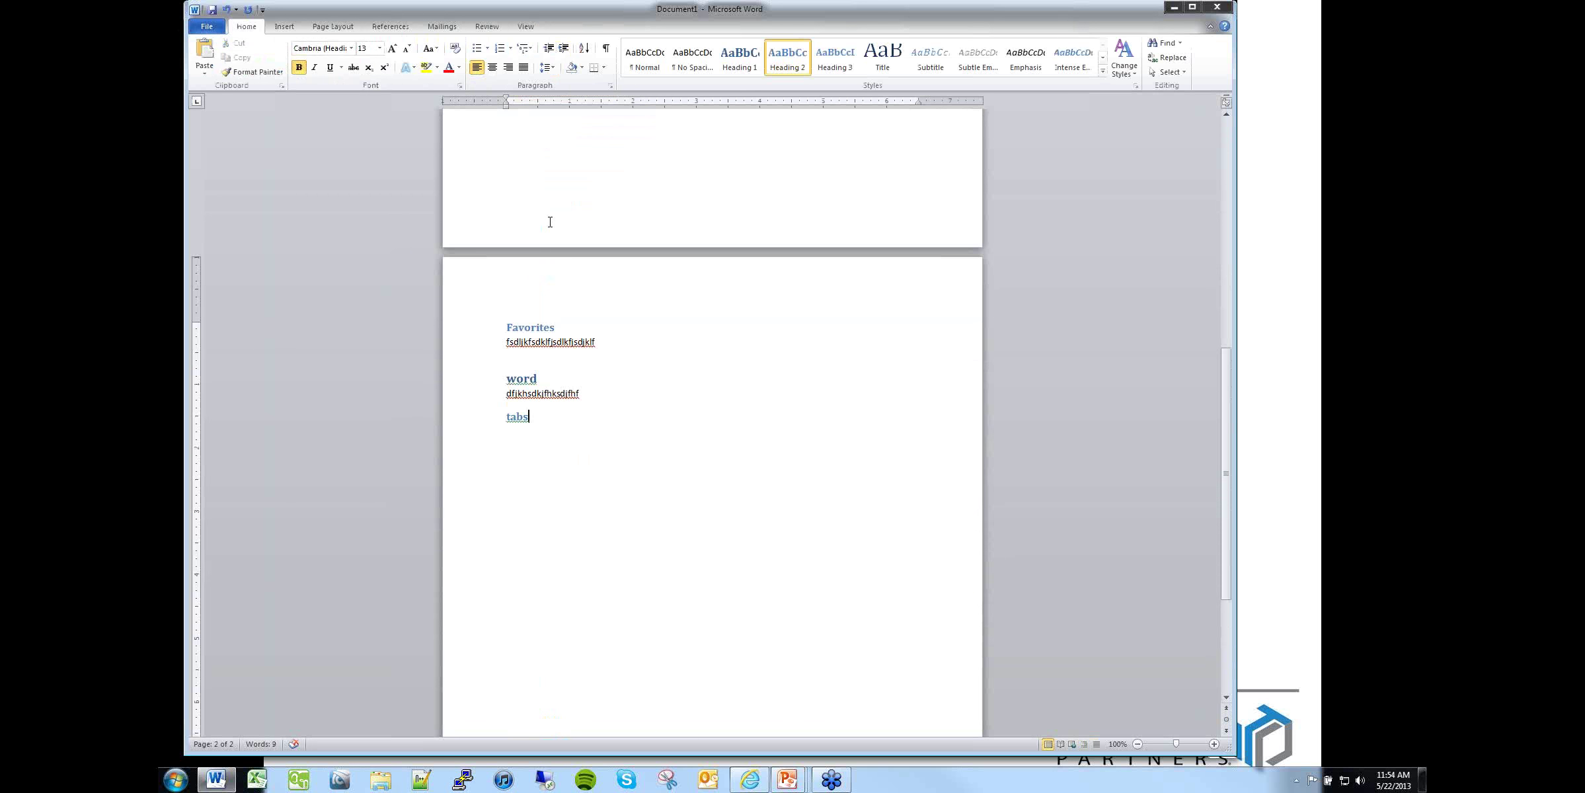
scroll(549, 222, up, 8)
scroll(548, 222, up, 6)
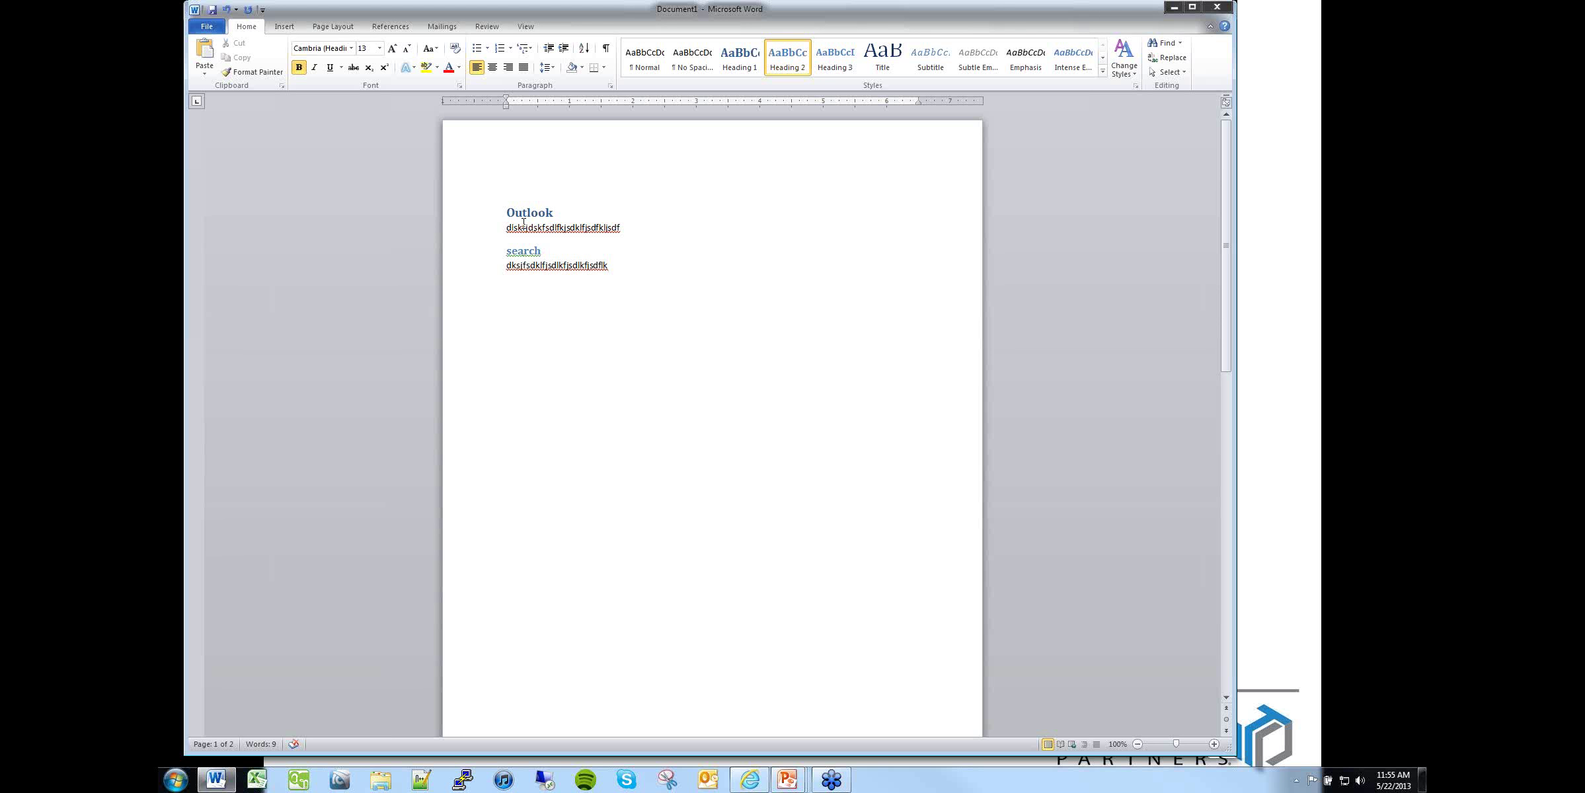
drag(510, 229, 651, 231)
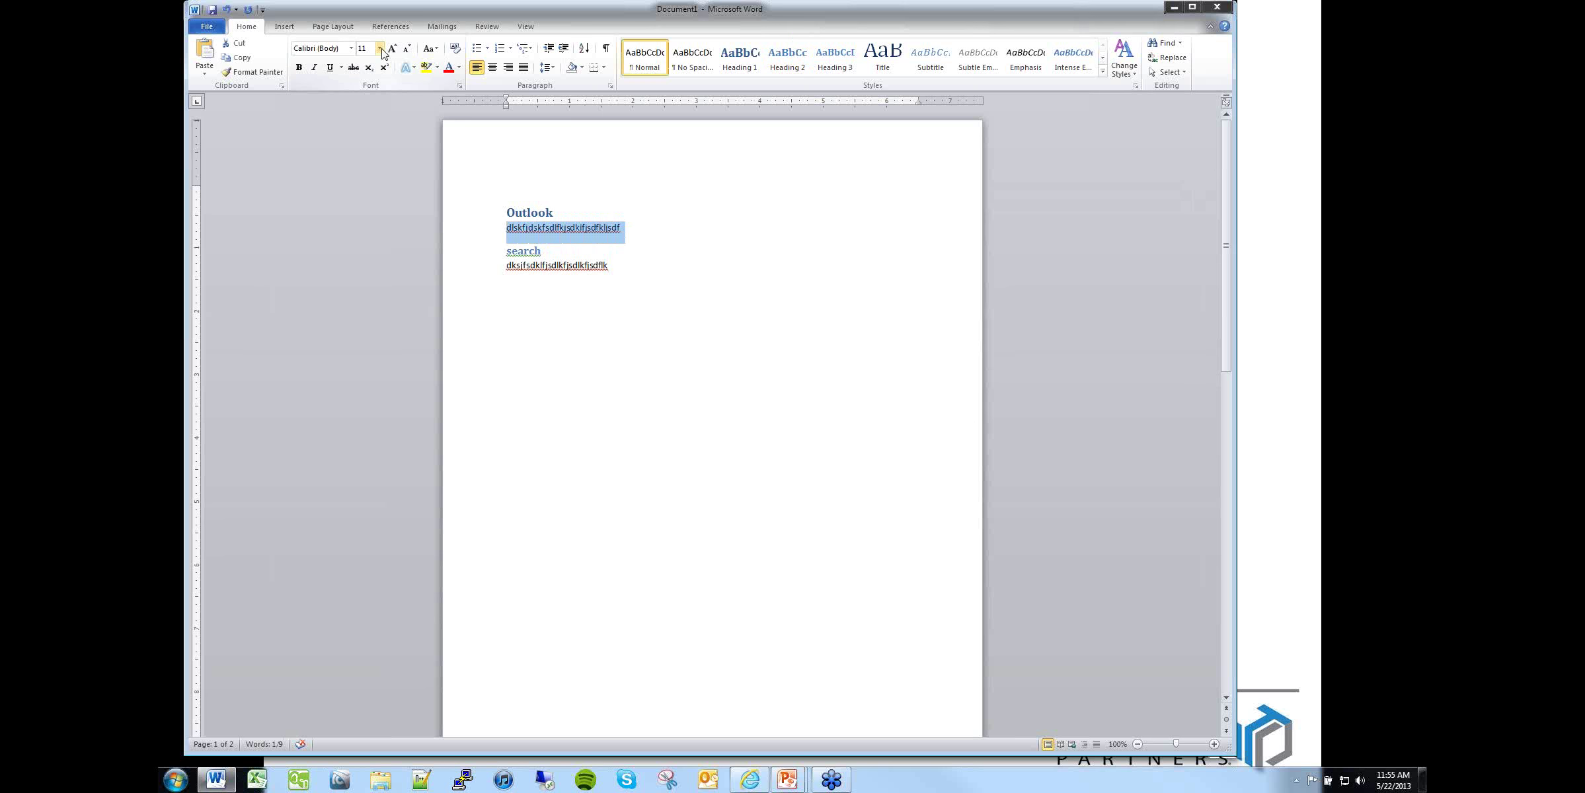
click(633, 290)
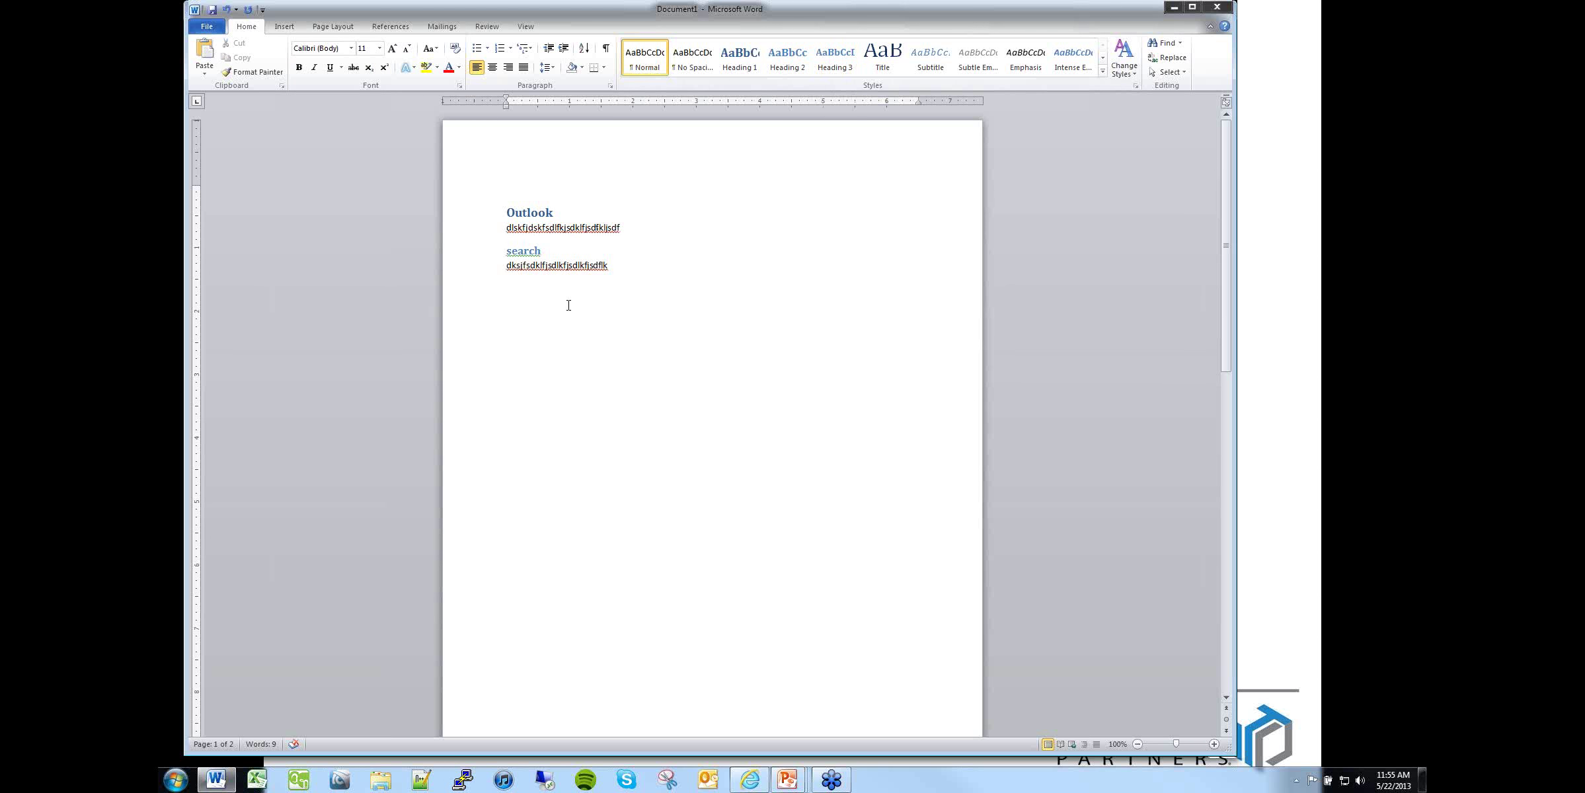
Step: Apply the Modern style set from Change Styles and check the shaded headings
click(1125, 77)
mouse_move(1141, 89)
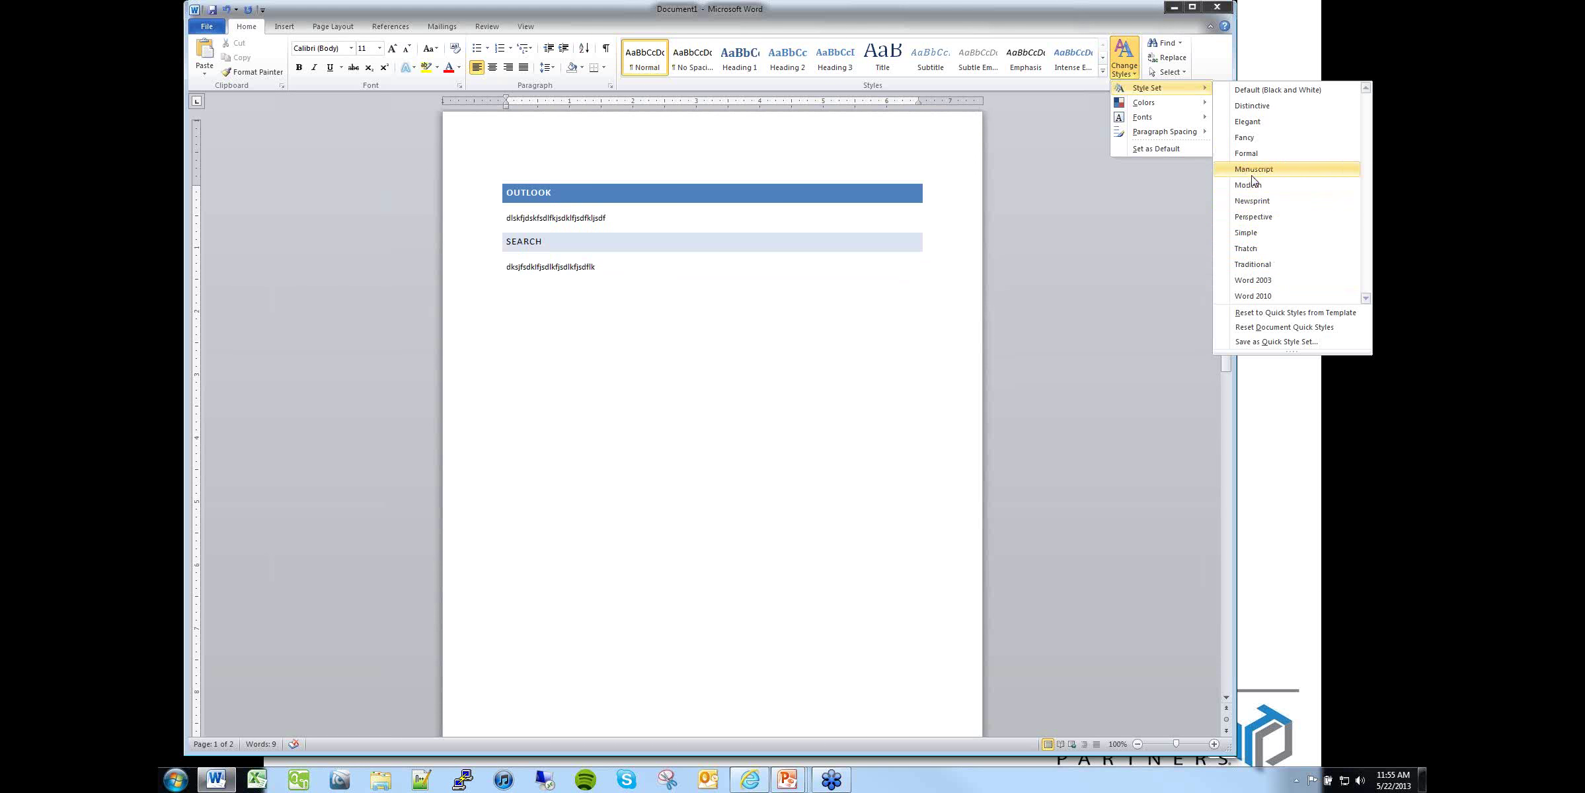
click(1254, 187)
scroll(769, 353, down, 13)
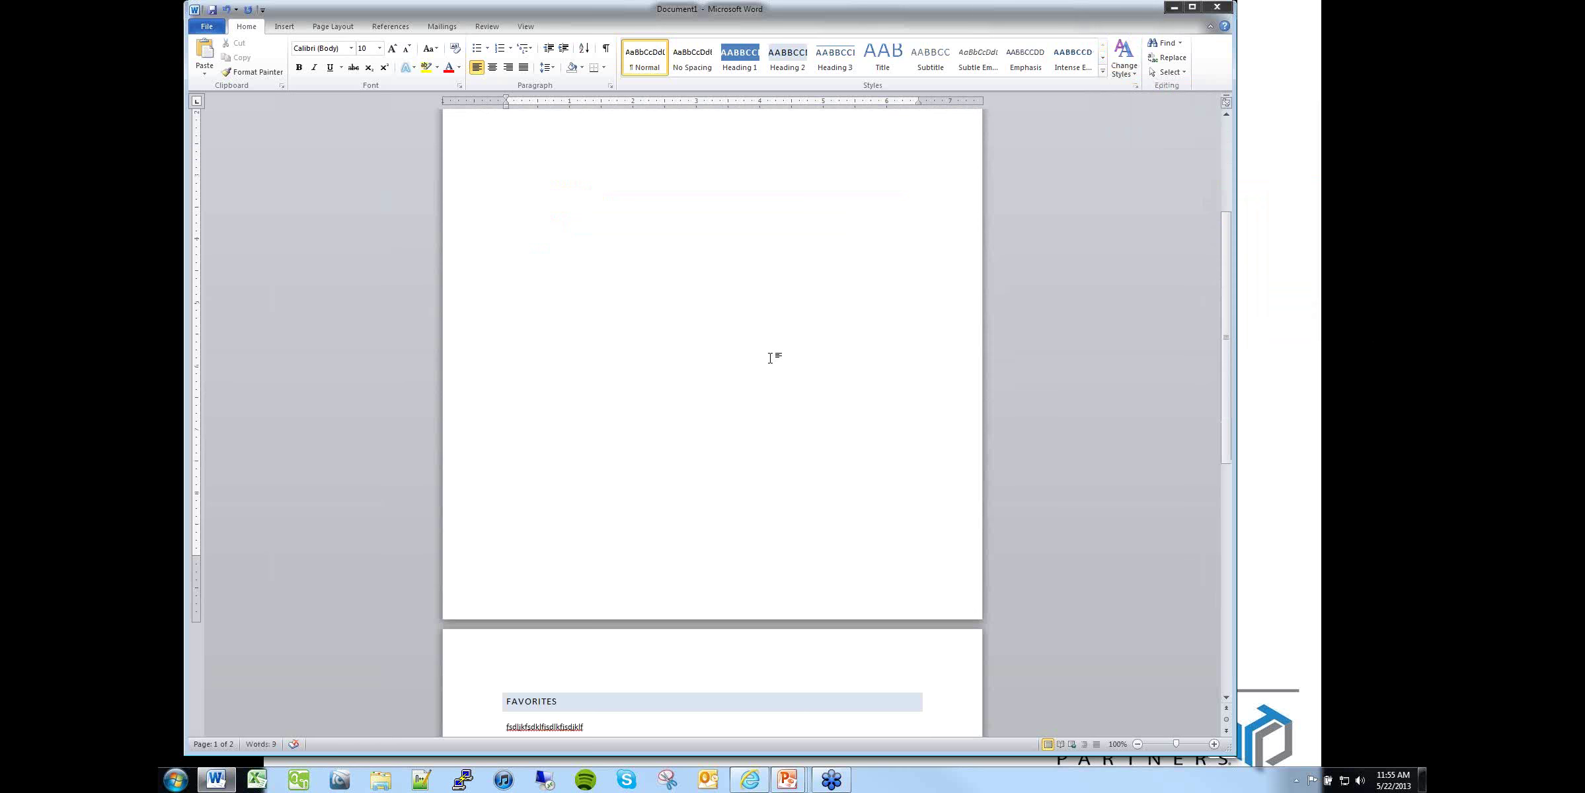
scroll(770, 357, up, 8)
scroll(766, 354, down, 7)
scroll(760, 347, up, 5)
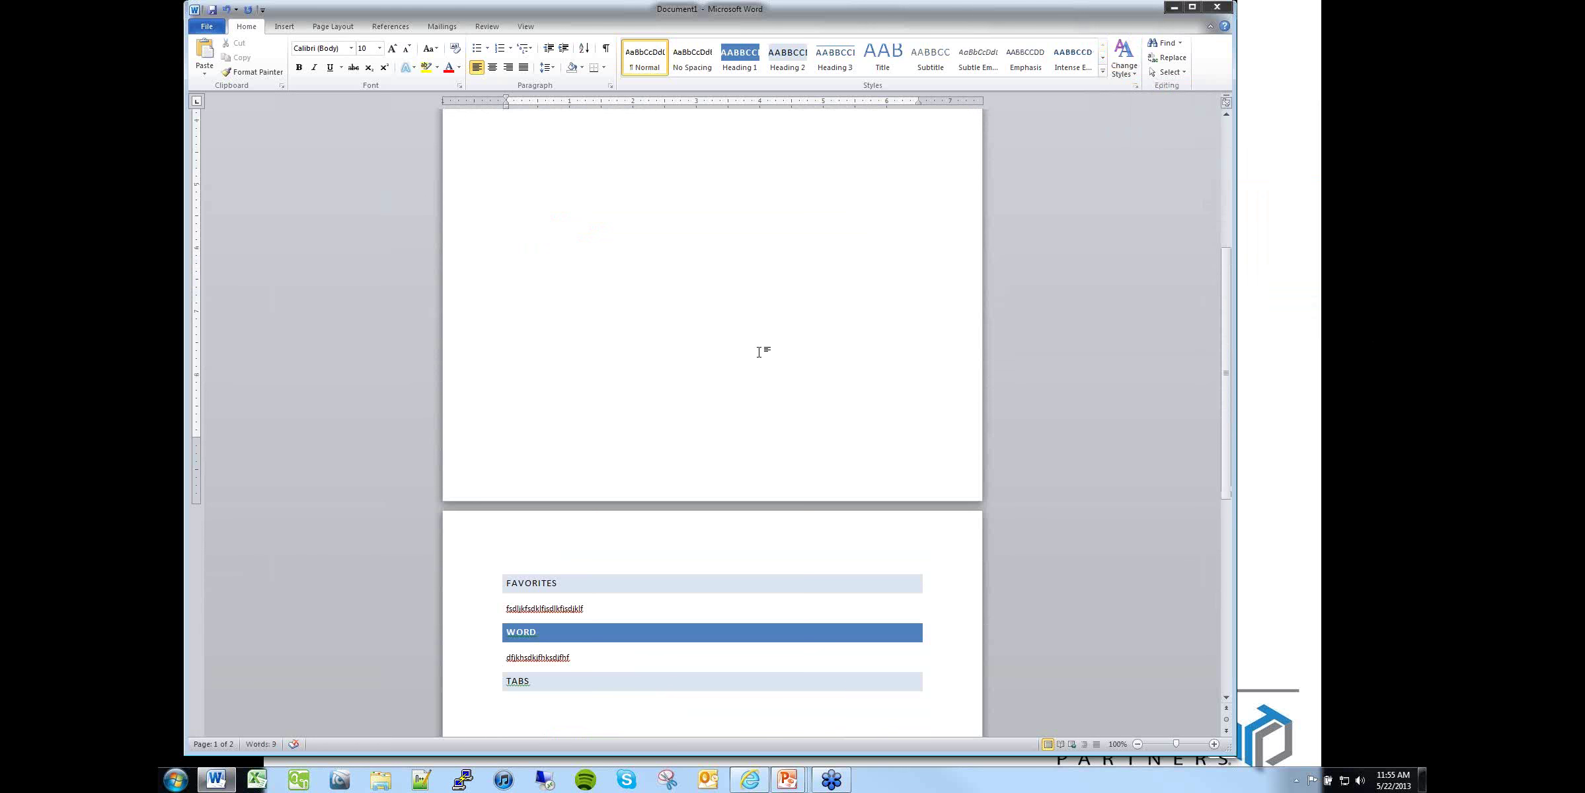
scroll(758, 352, down, 8)
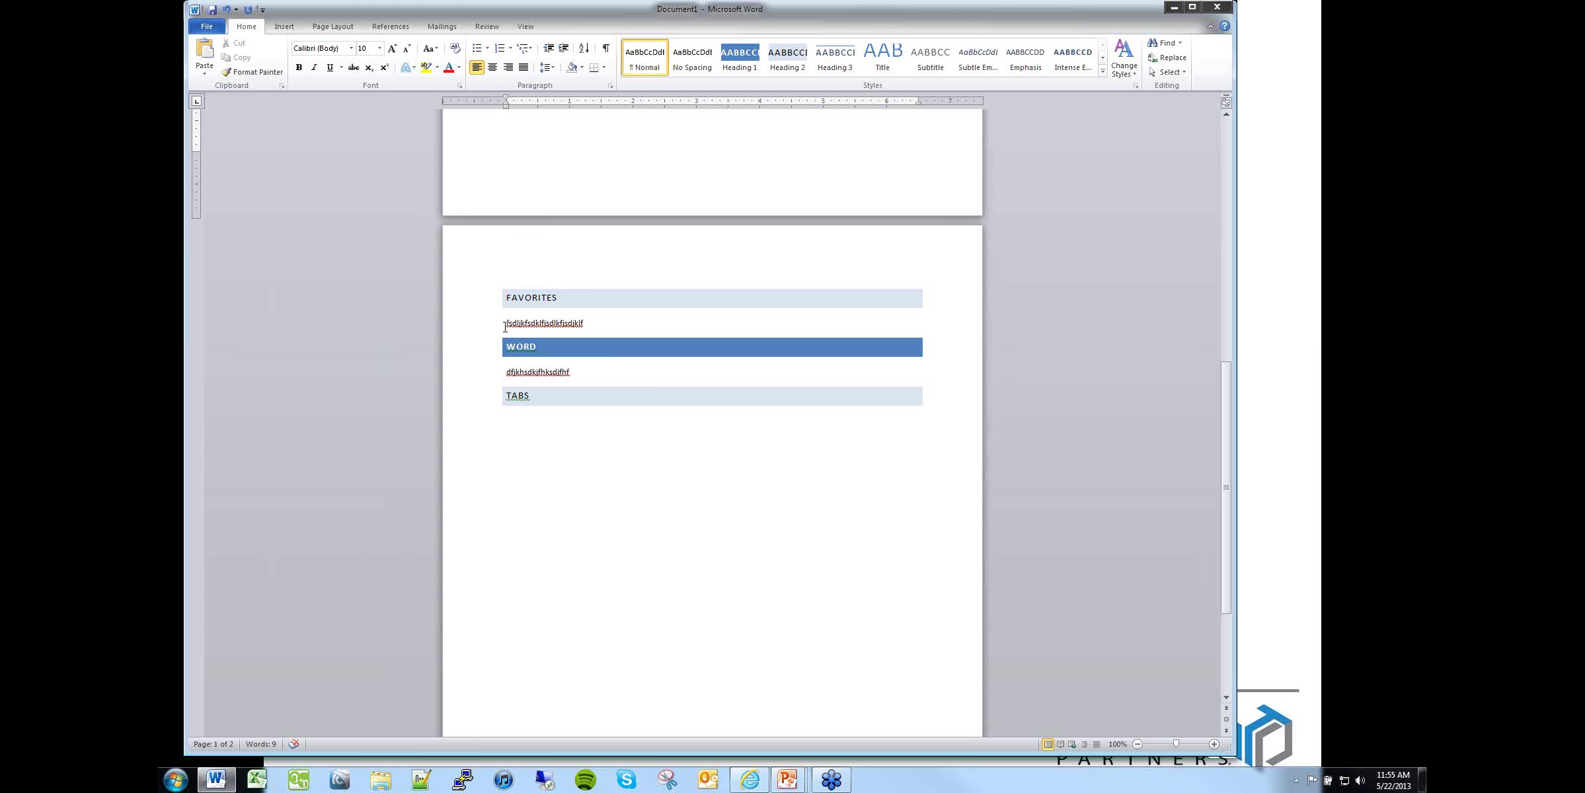
Step: Place the insertion point before the OUTLOOK heading on the References tab
click(505, 326)
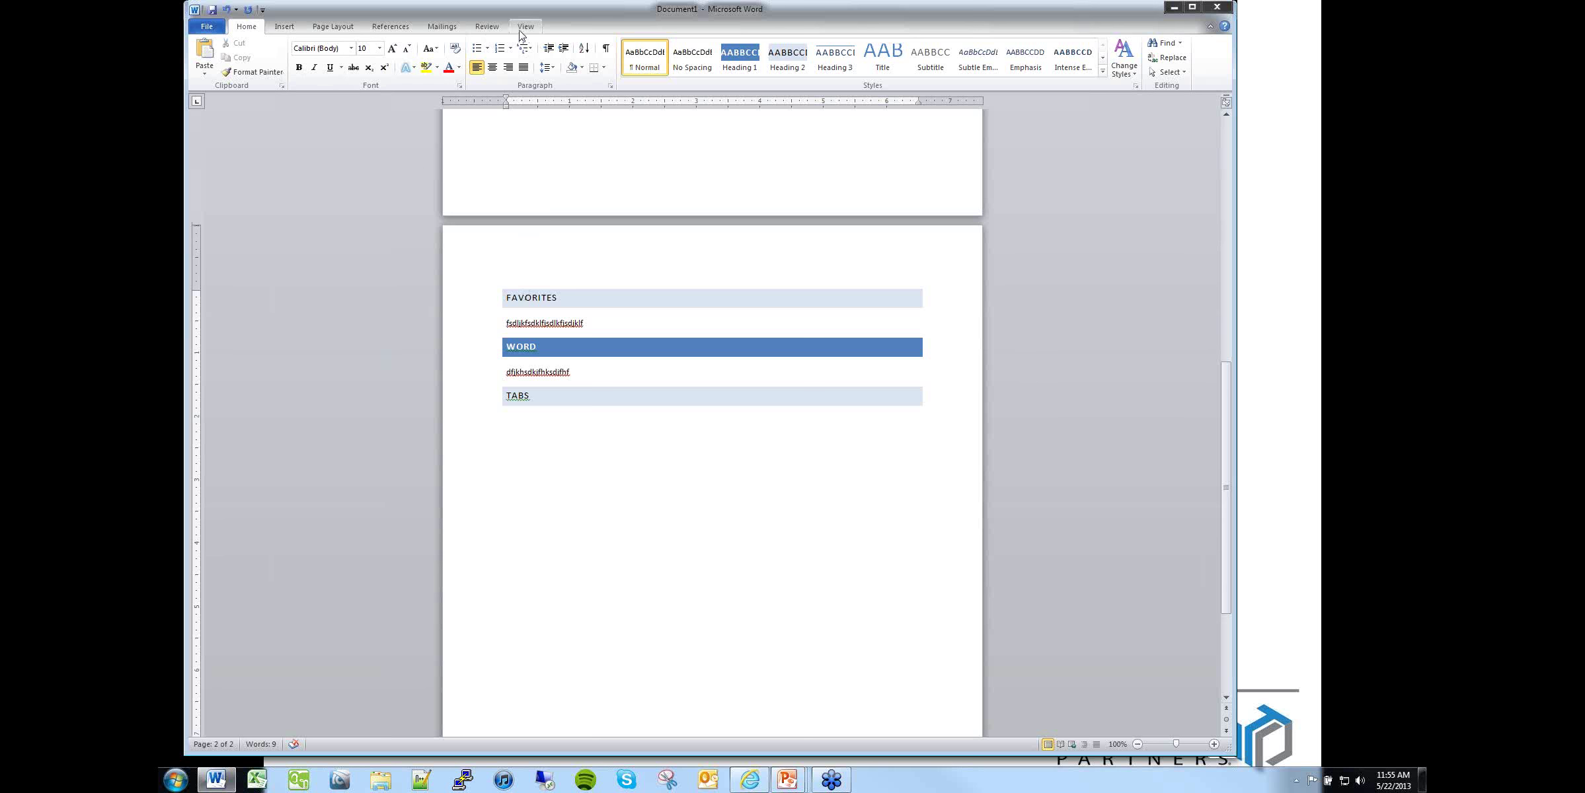
click(490, 28)
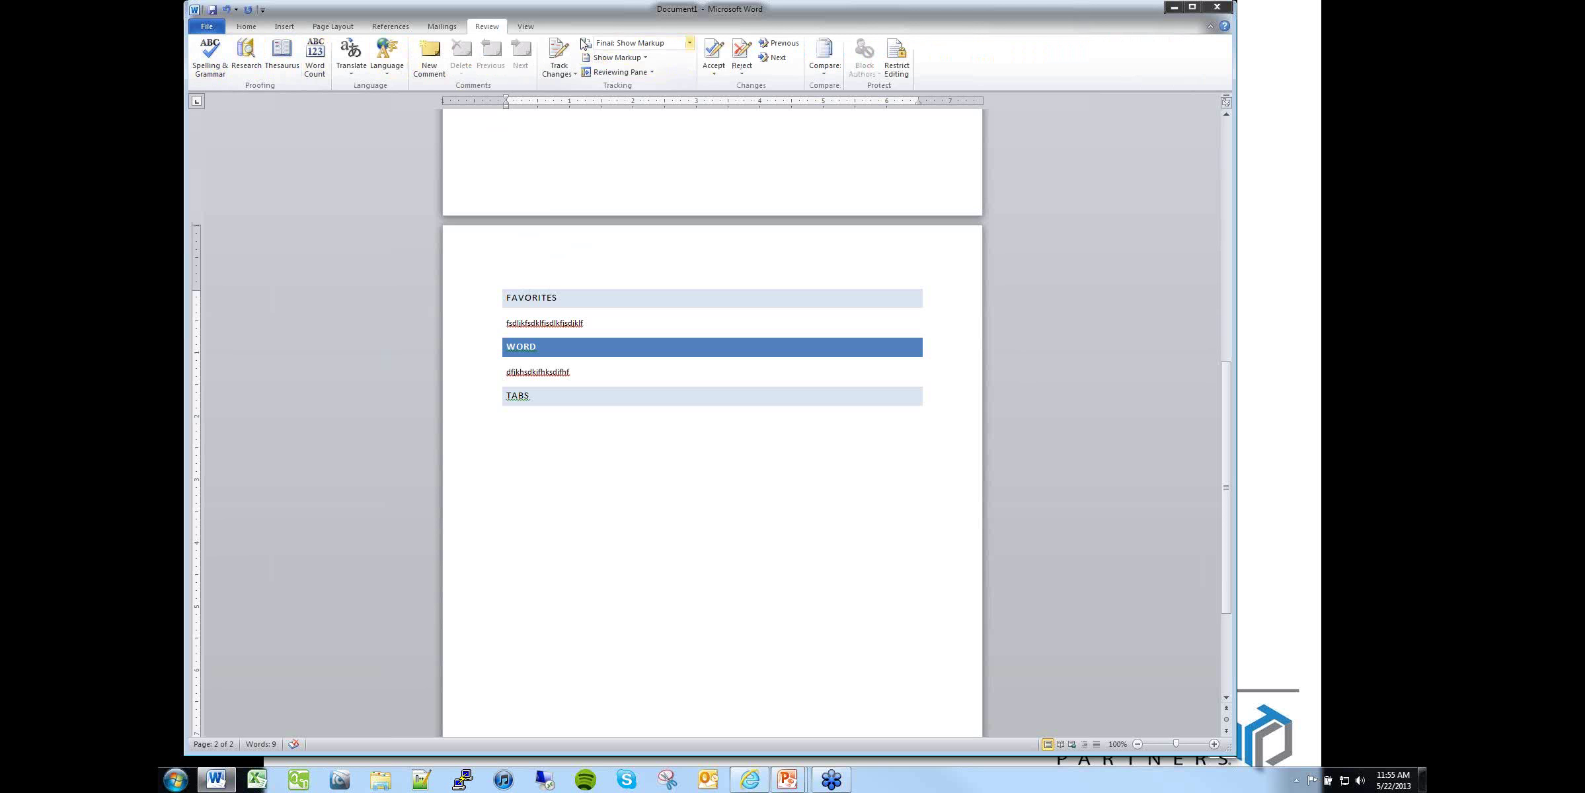
click(390, 27)
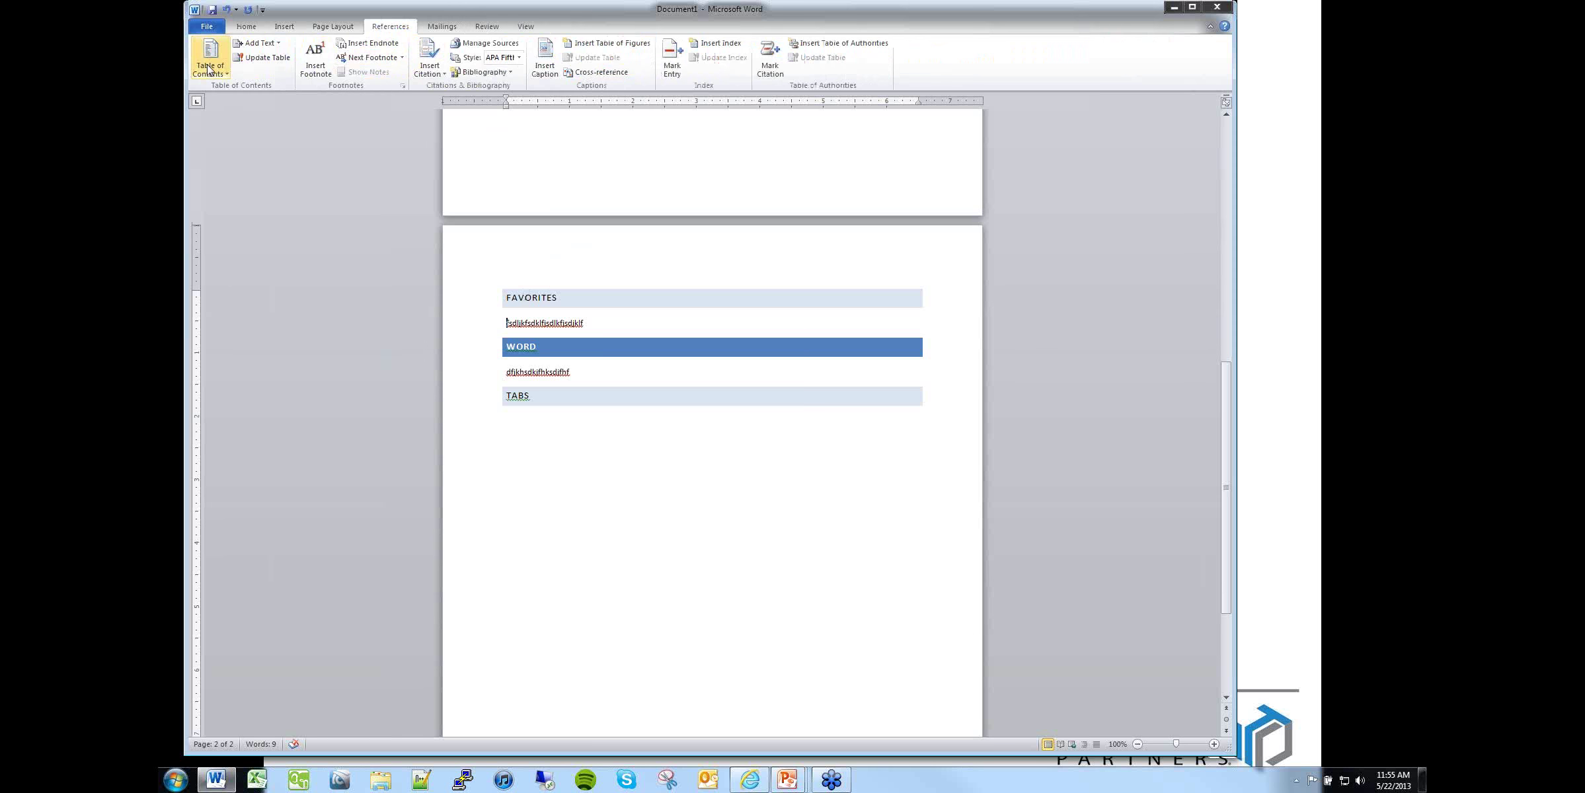
scroll(764, 297, up, 15)
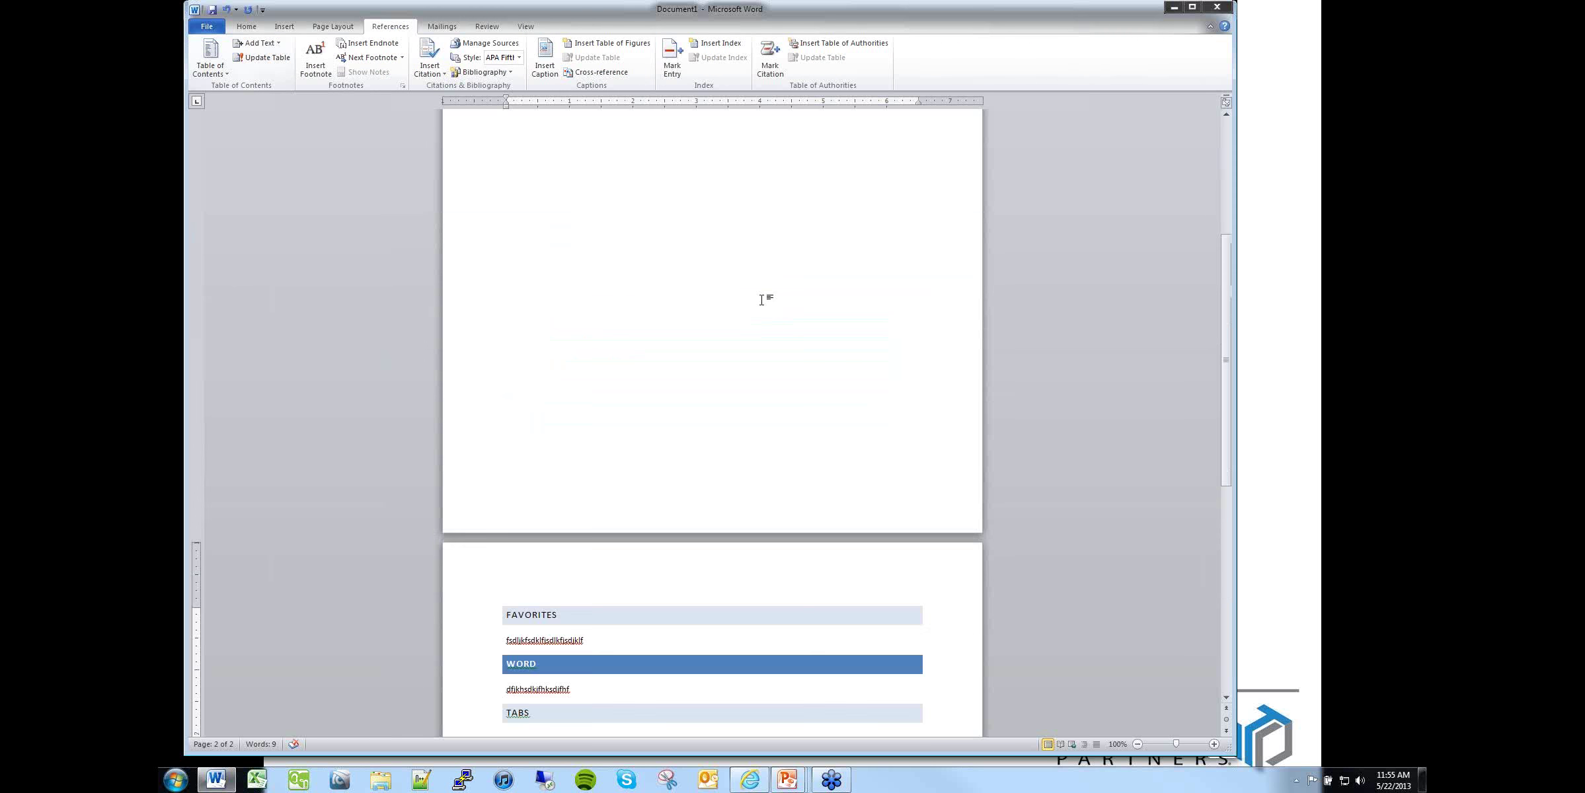
click(502, 187)
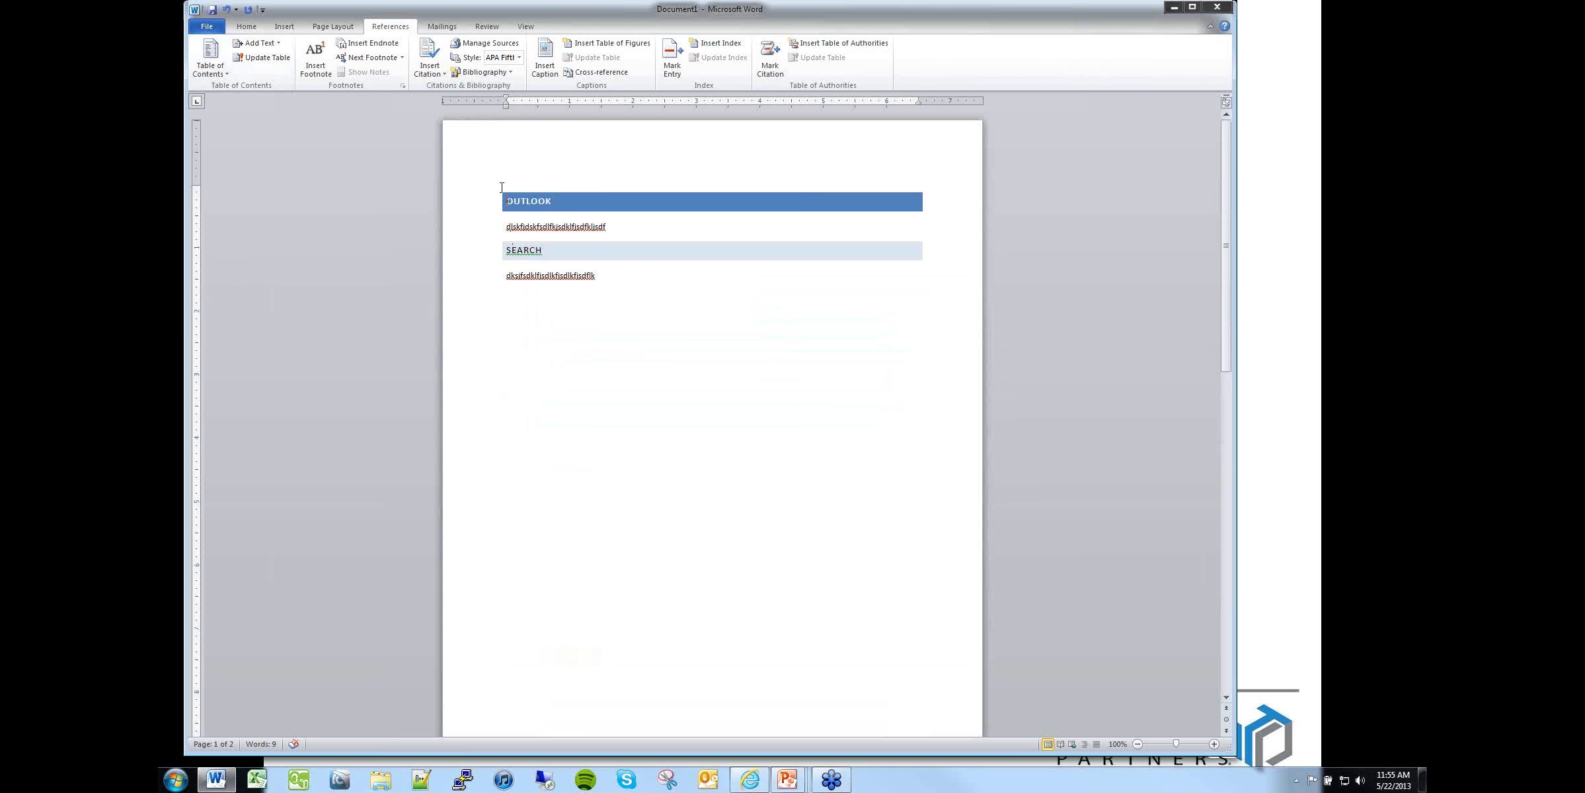
Step: Insert a table of contents with the default settings from Insert Table of Contents
click(211, 63)
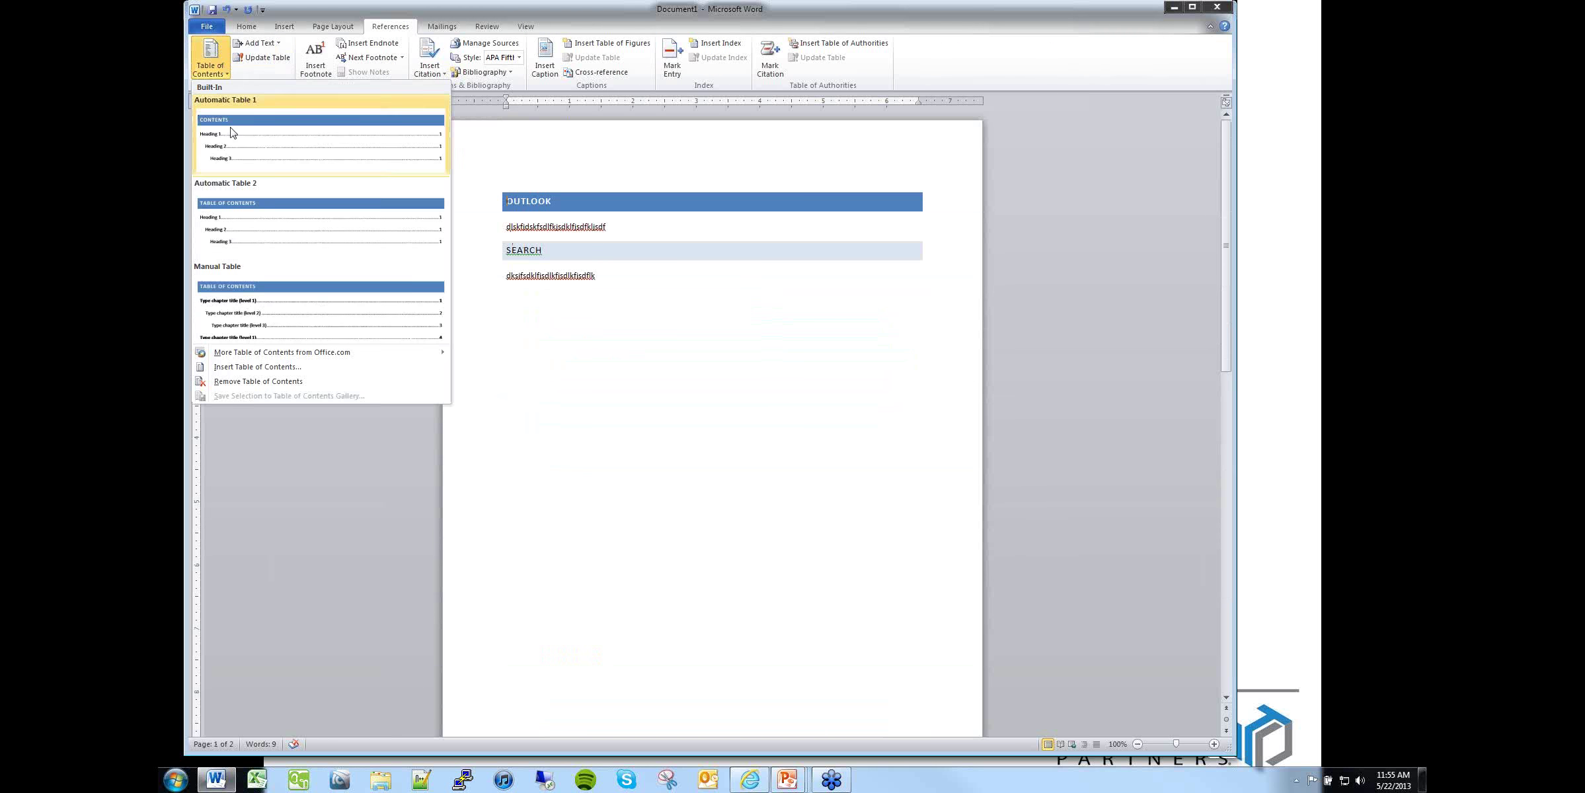
click(239, 369)
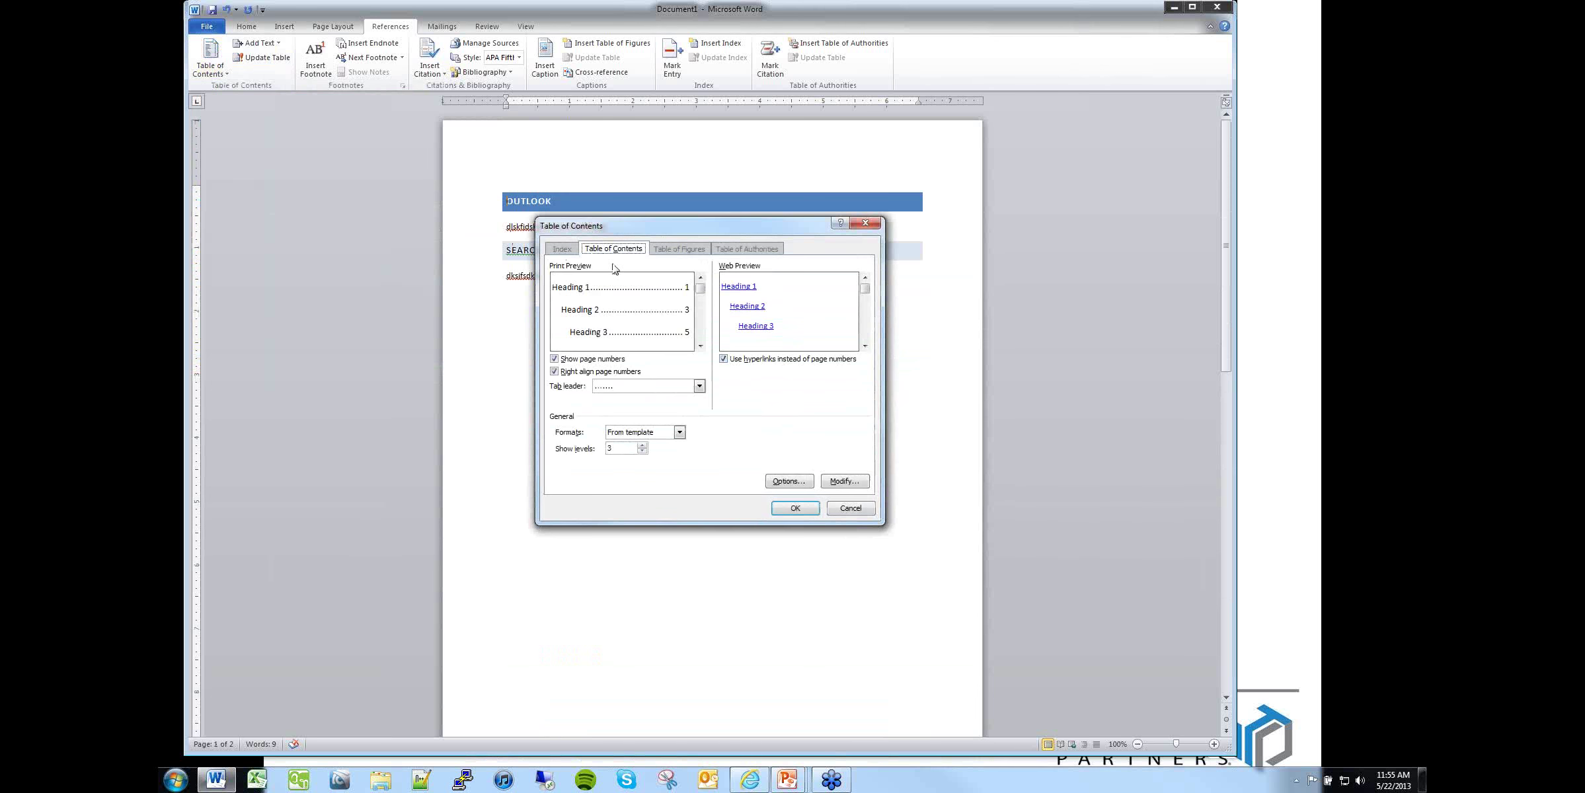
click(795, 509)
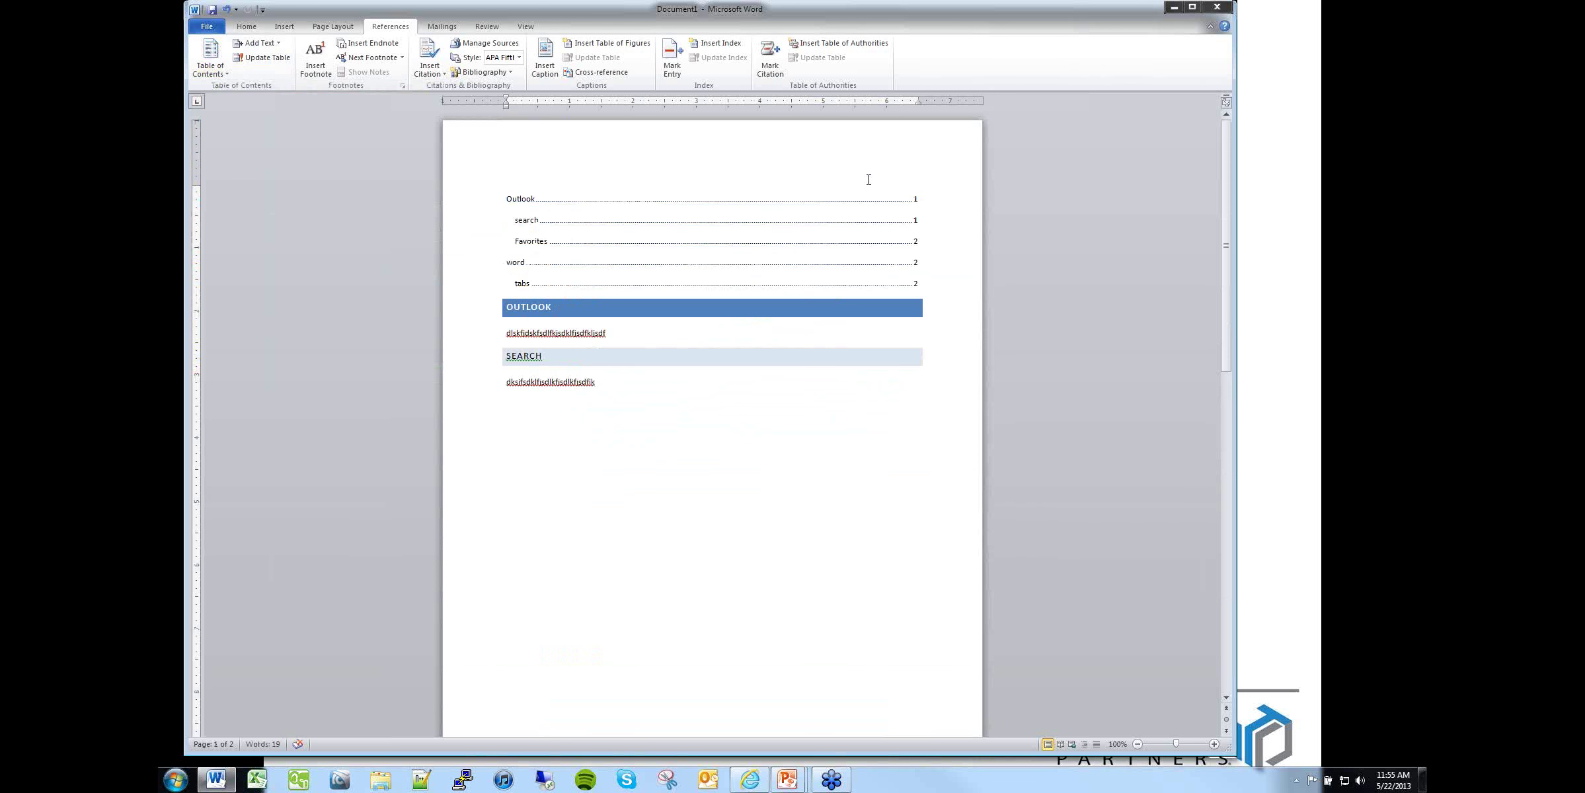
drag(555, 199, 911, 269)
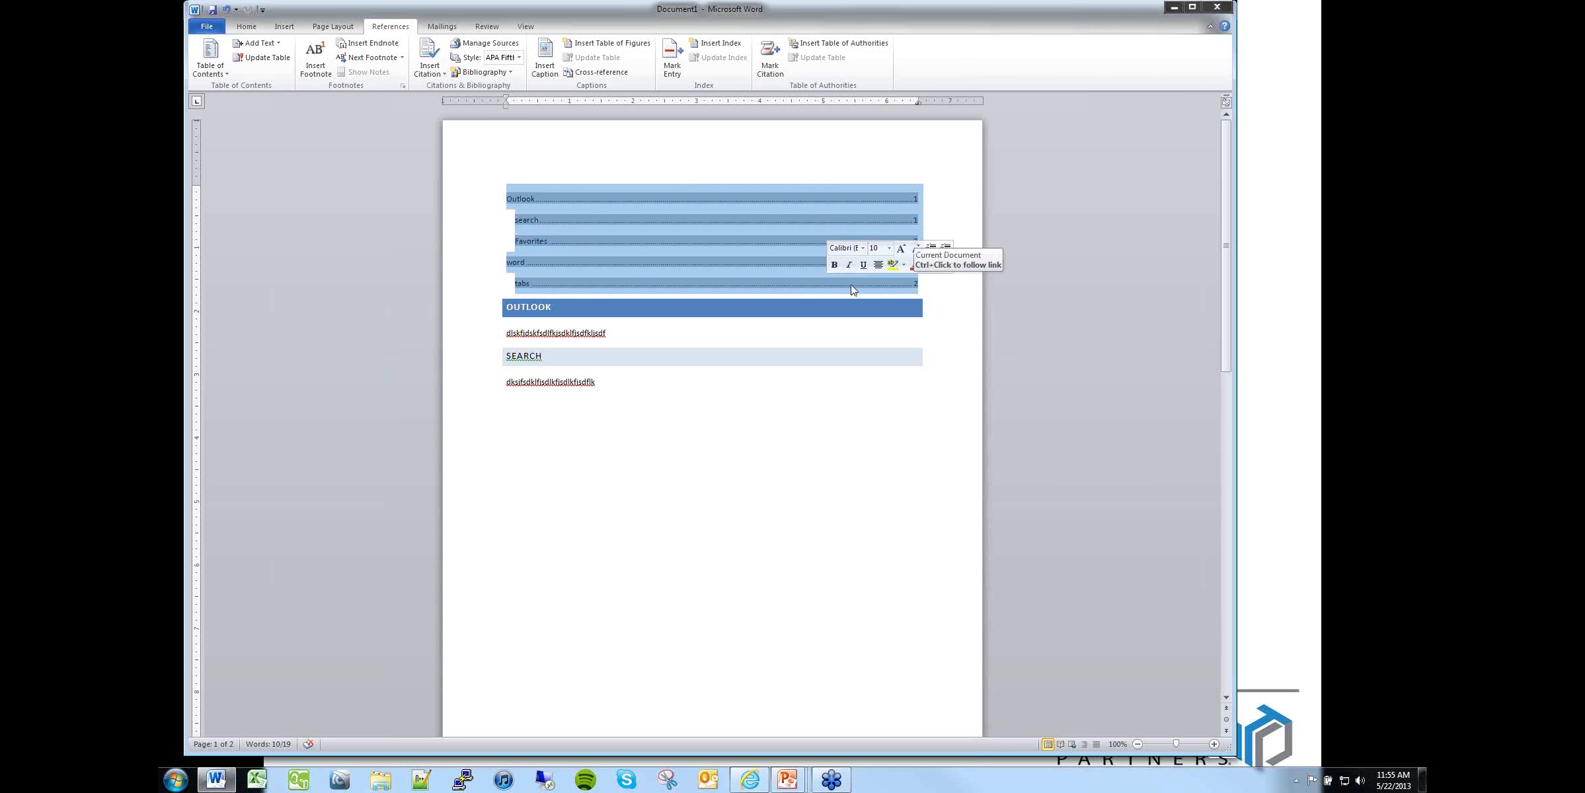
click(718, 404)
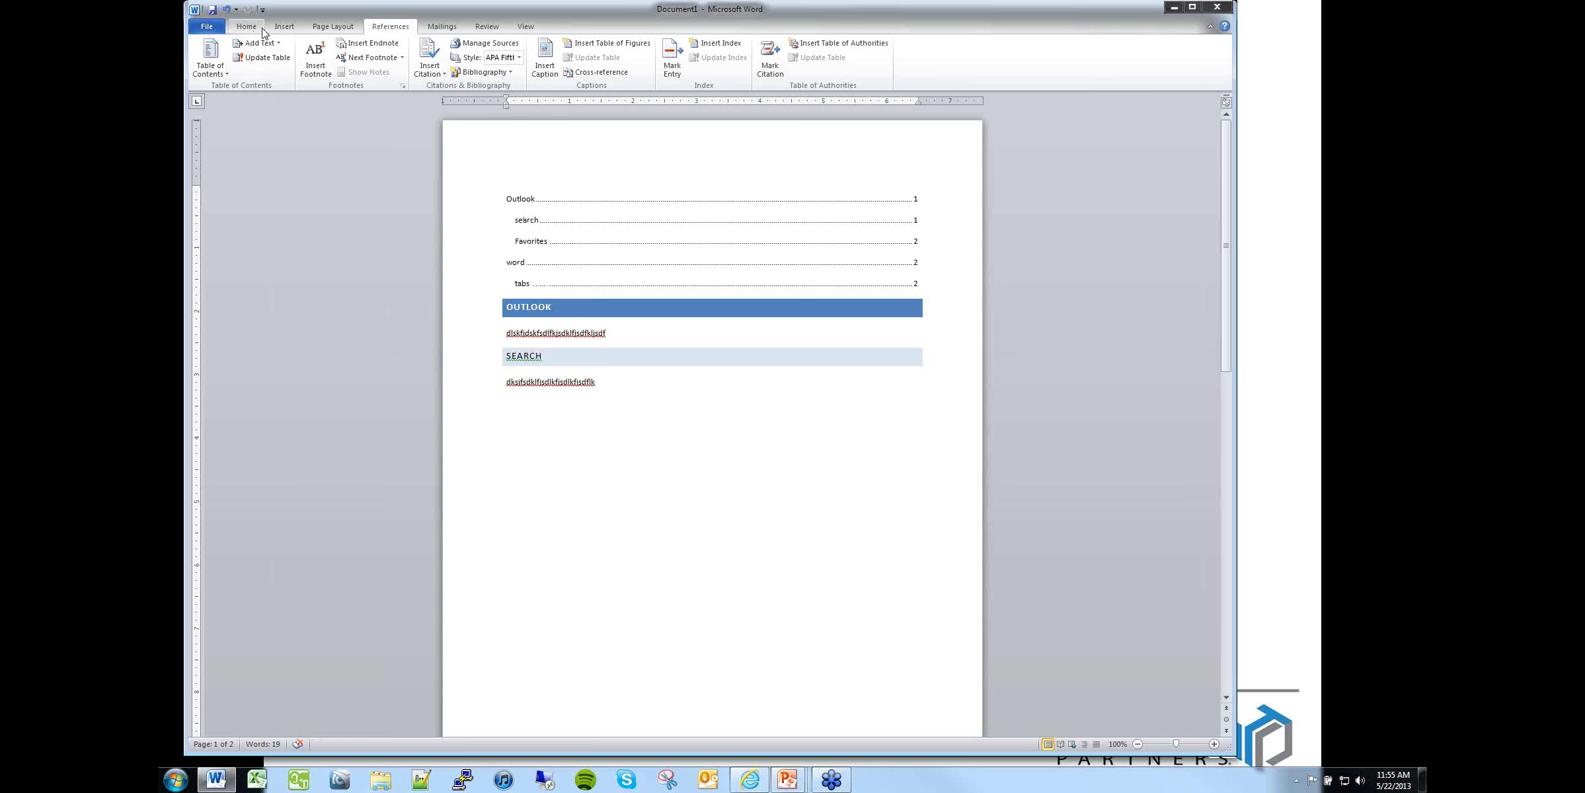
click(283, 27)
Step: Add a page break after the table of contents and update its page numbers to 2, 2, 3, 3, 3
click(260, 66)
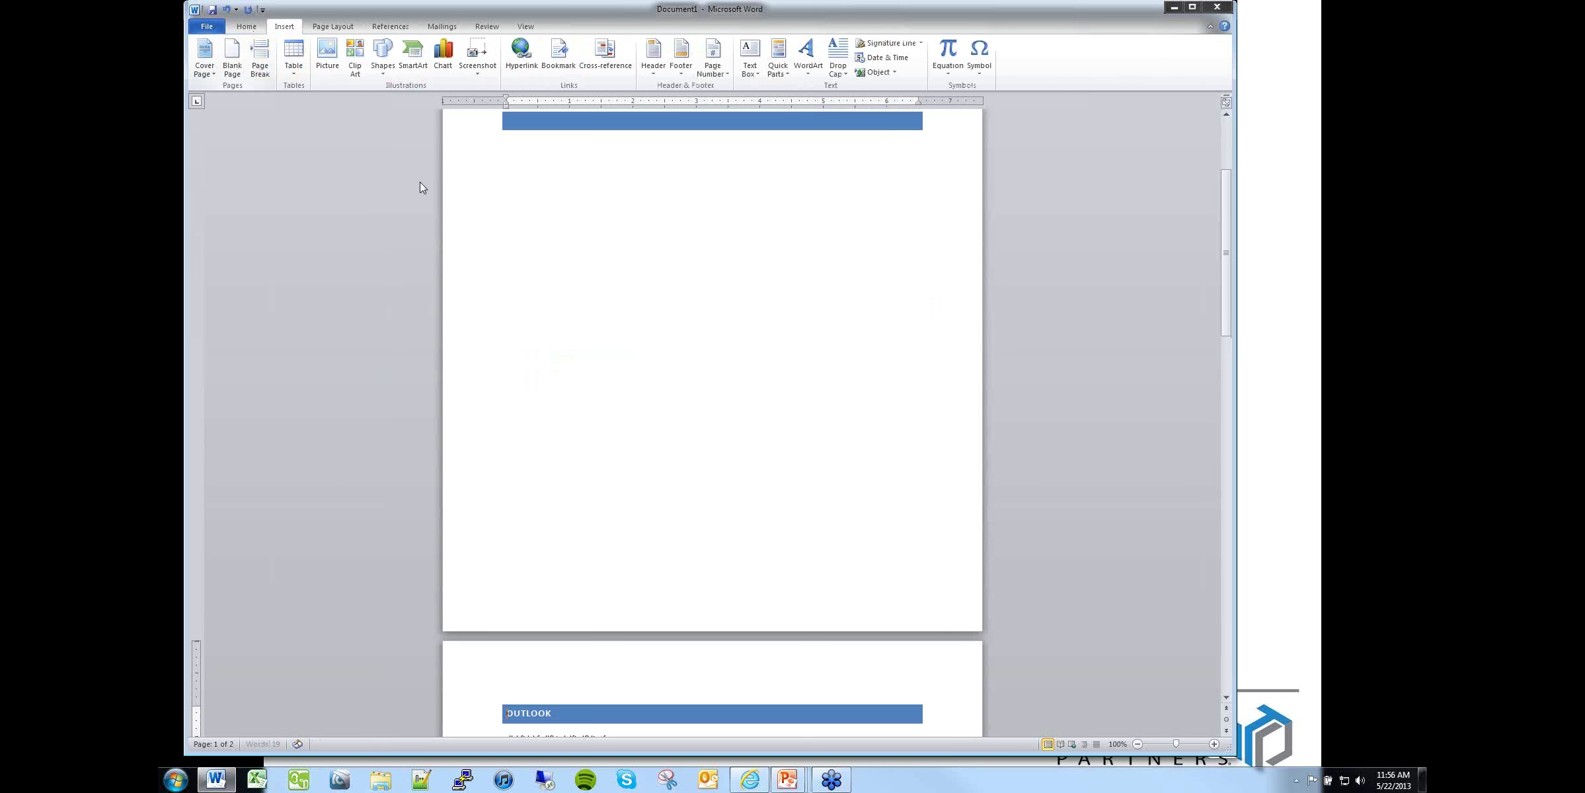
scroll(661, 368, up, 10)
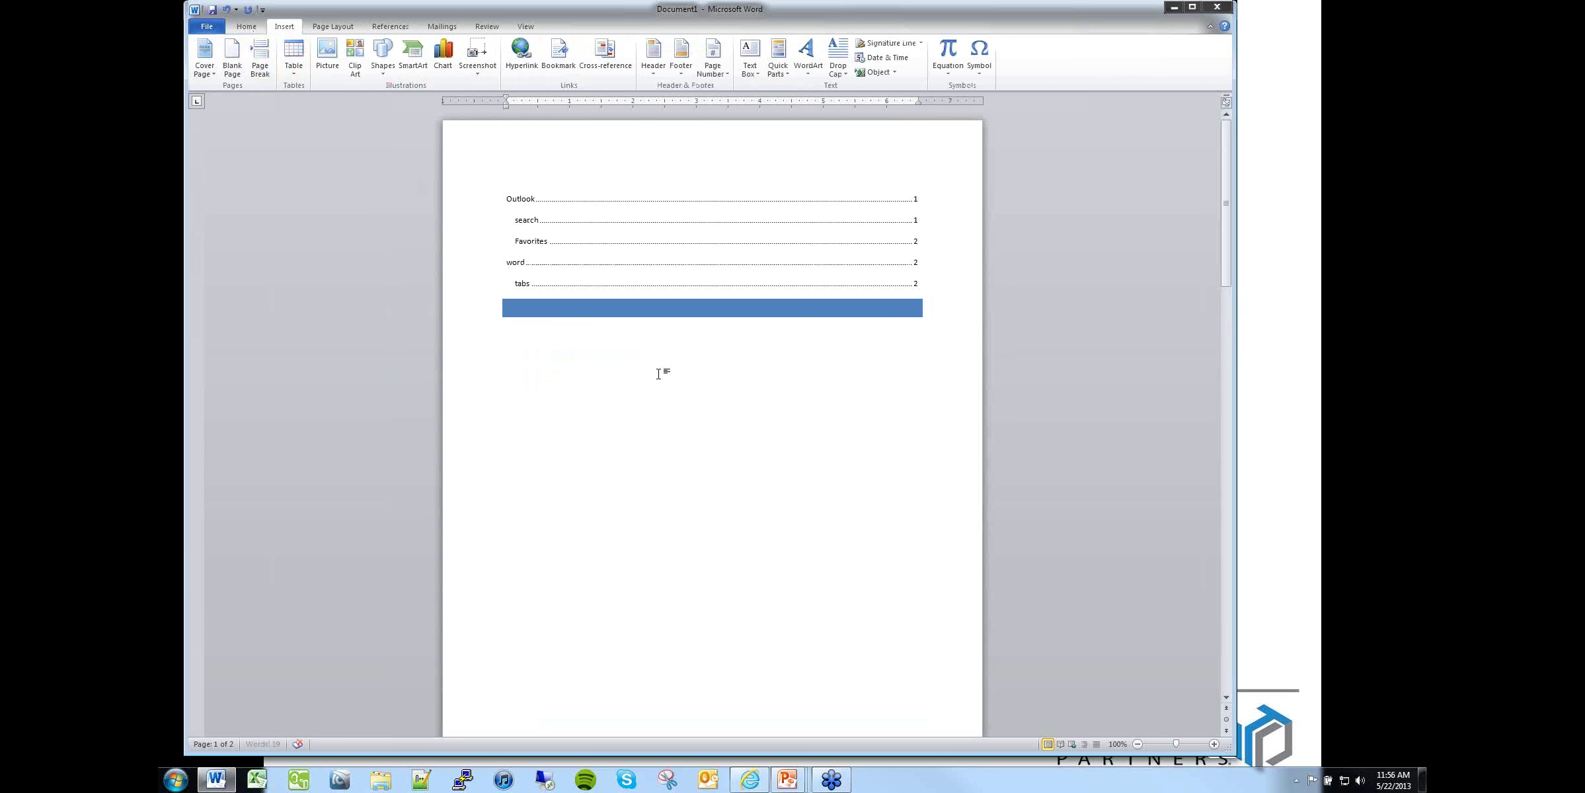
click(674, 210)
right_click(670, 210)
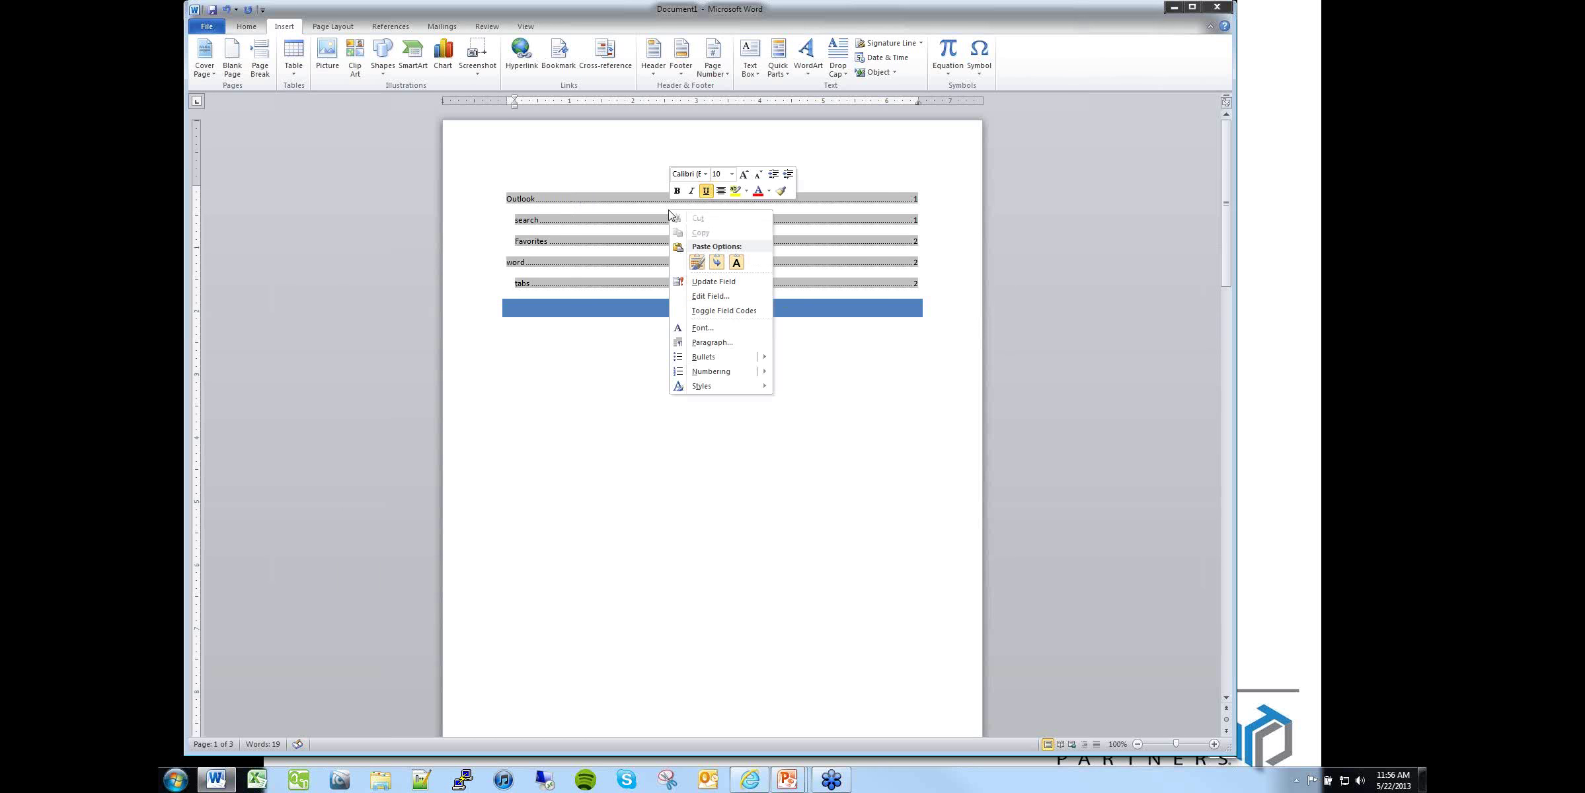
click(702, 281)
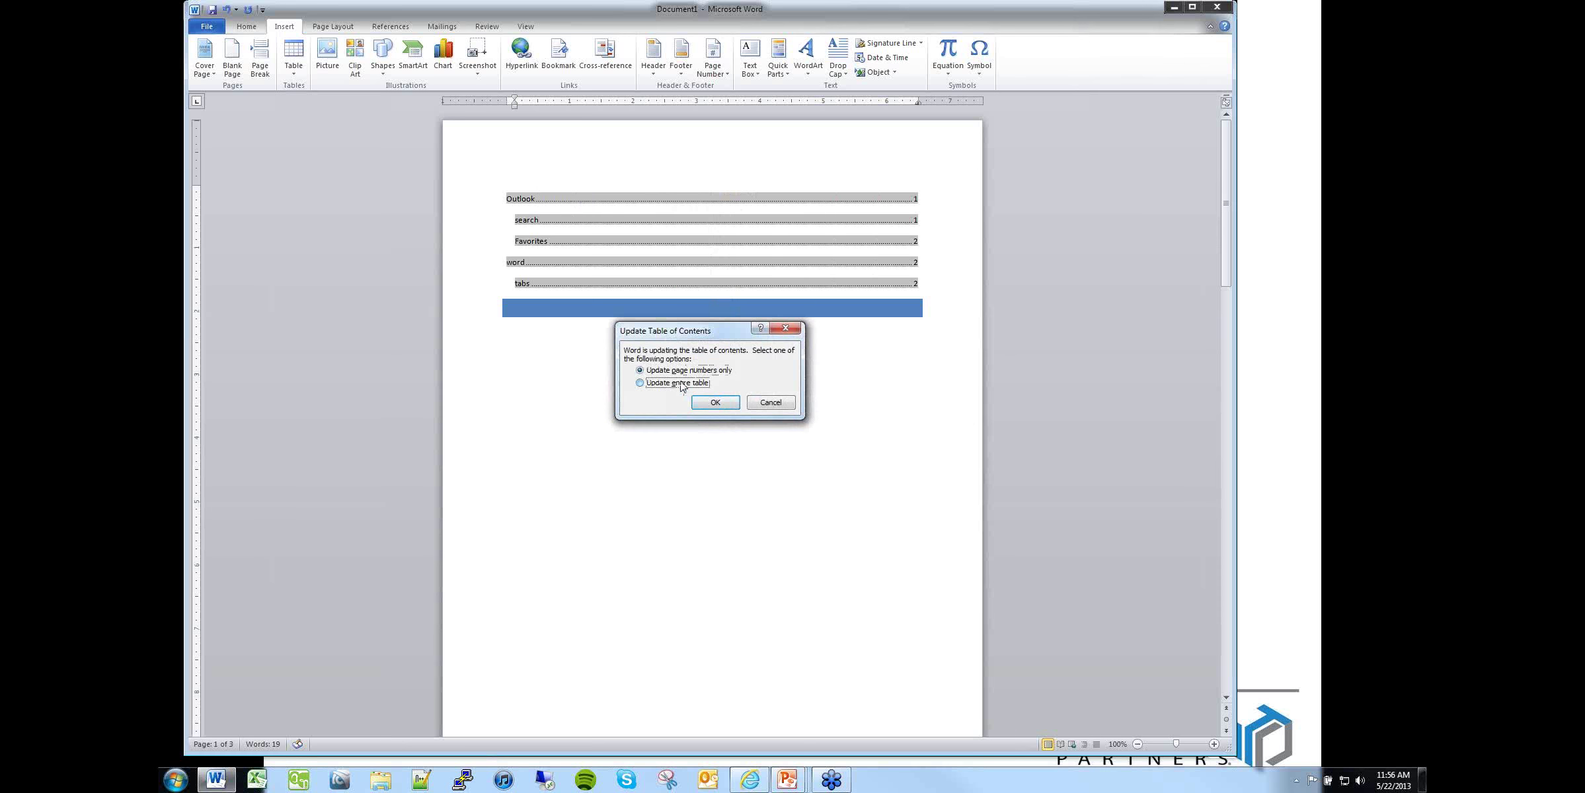
click(715, 402)
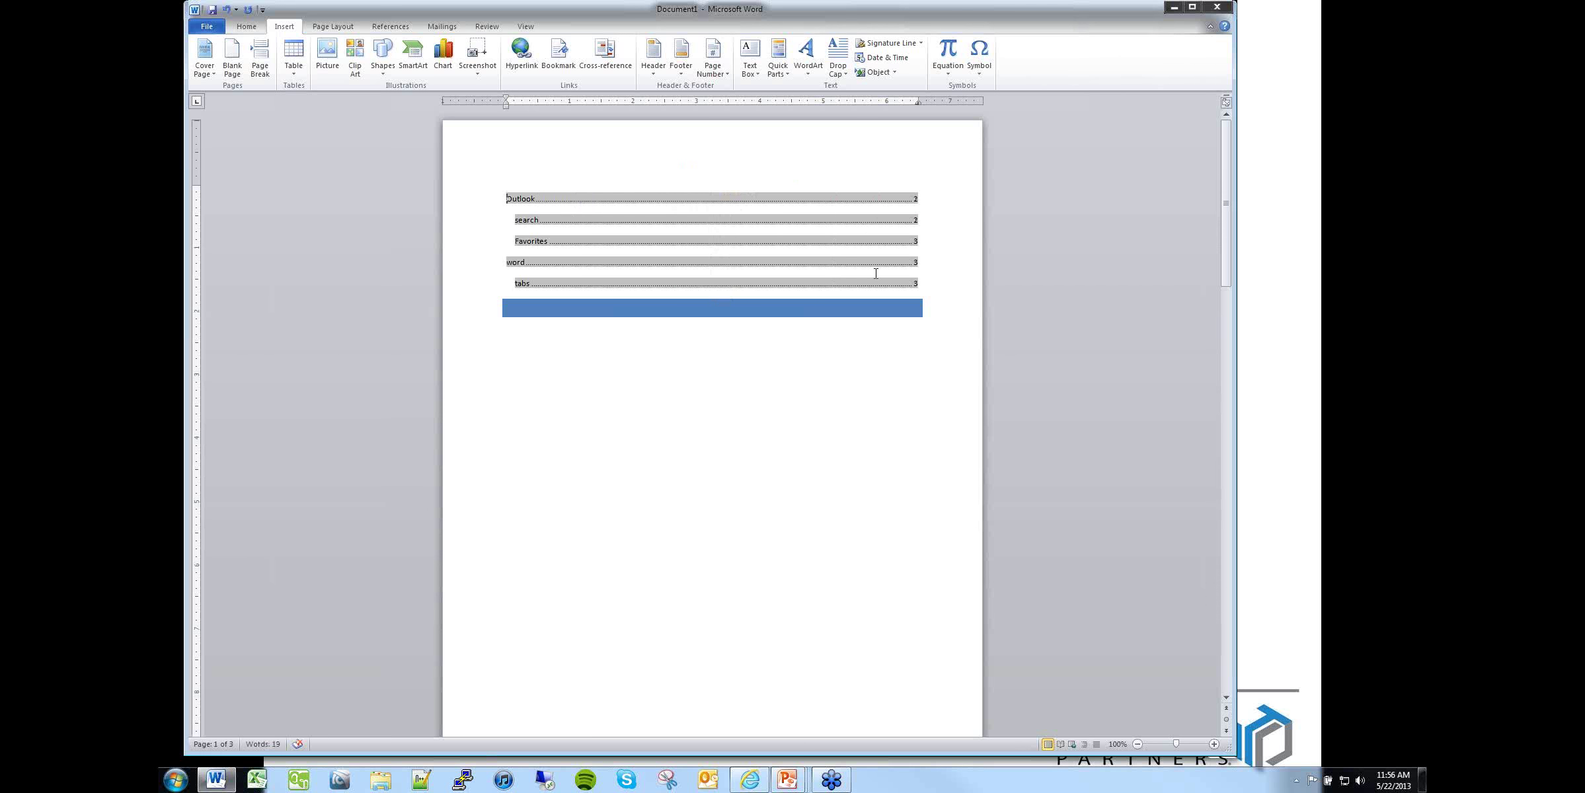
scroll(816, 477, down, 12)
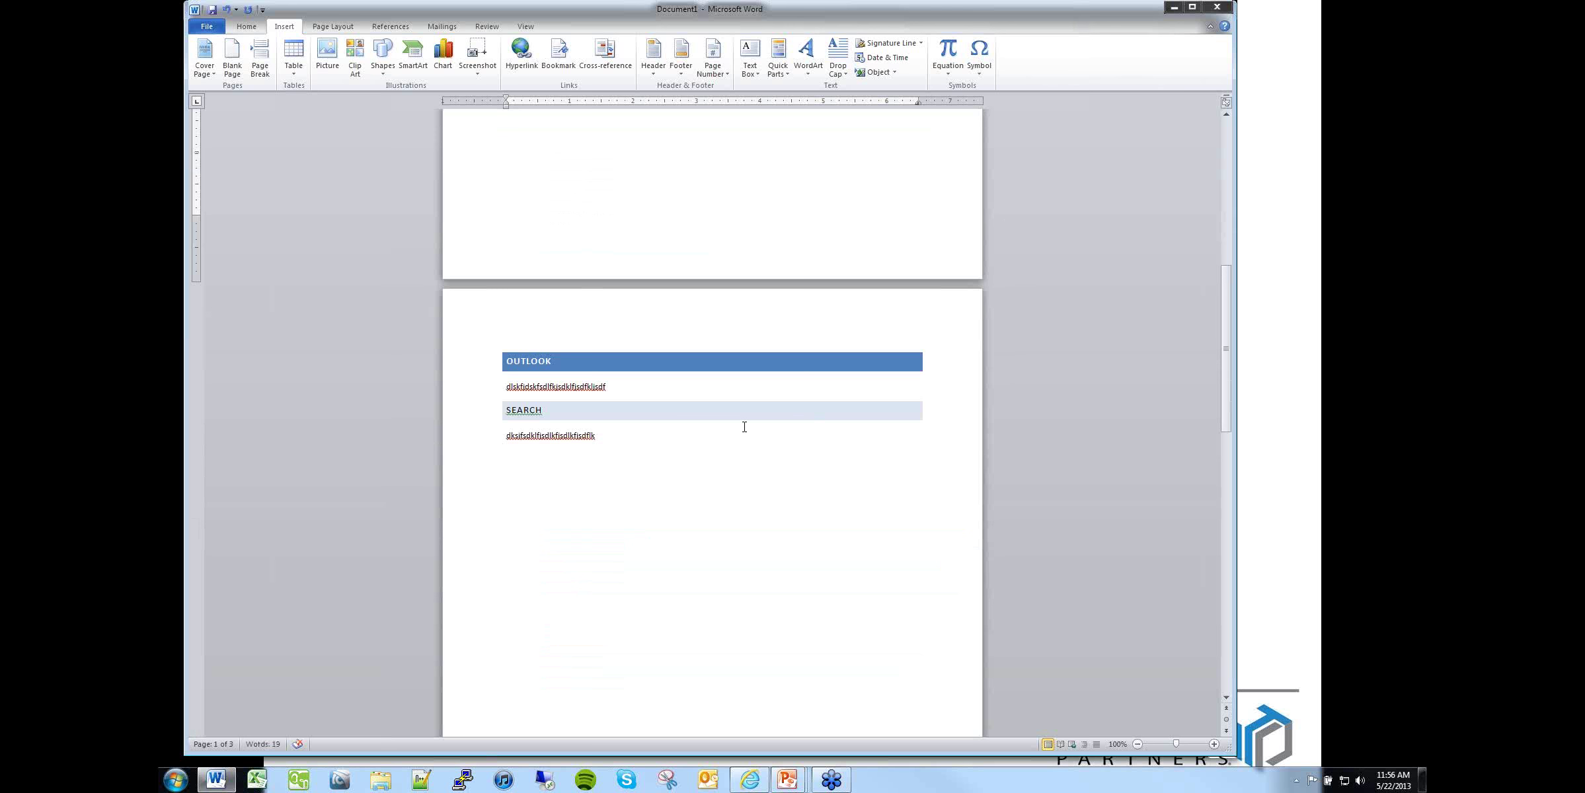
scroll(743, 423, up, 8)
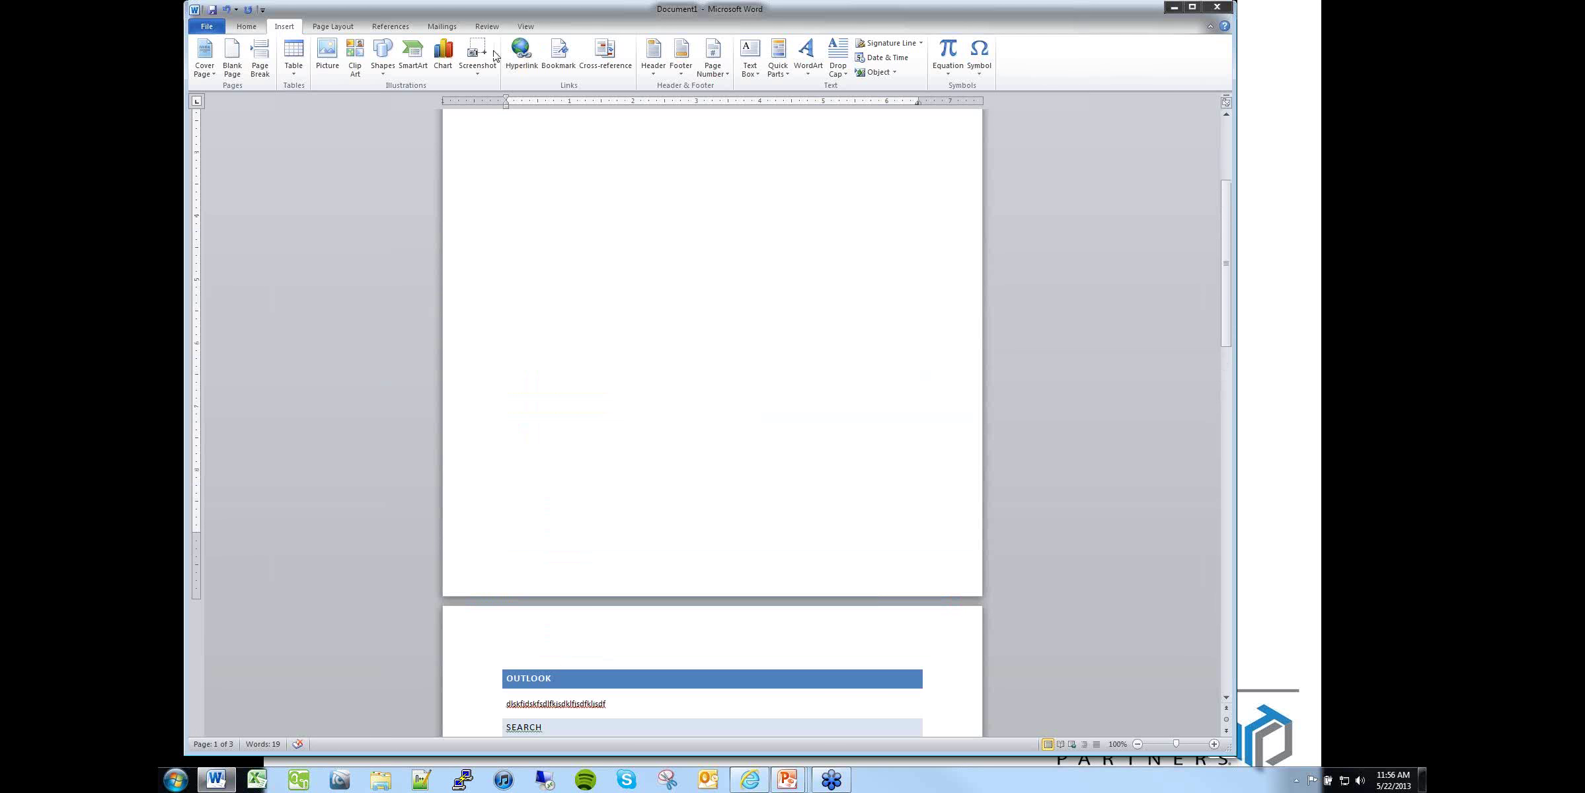
click(526, 27)
click(302, 56)
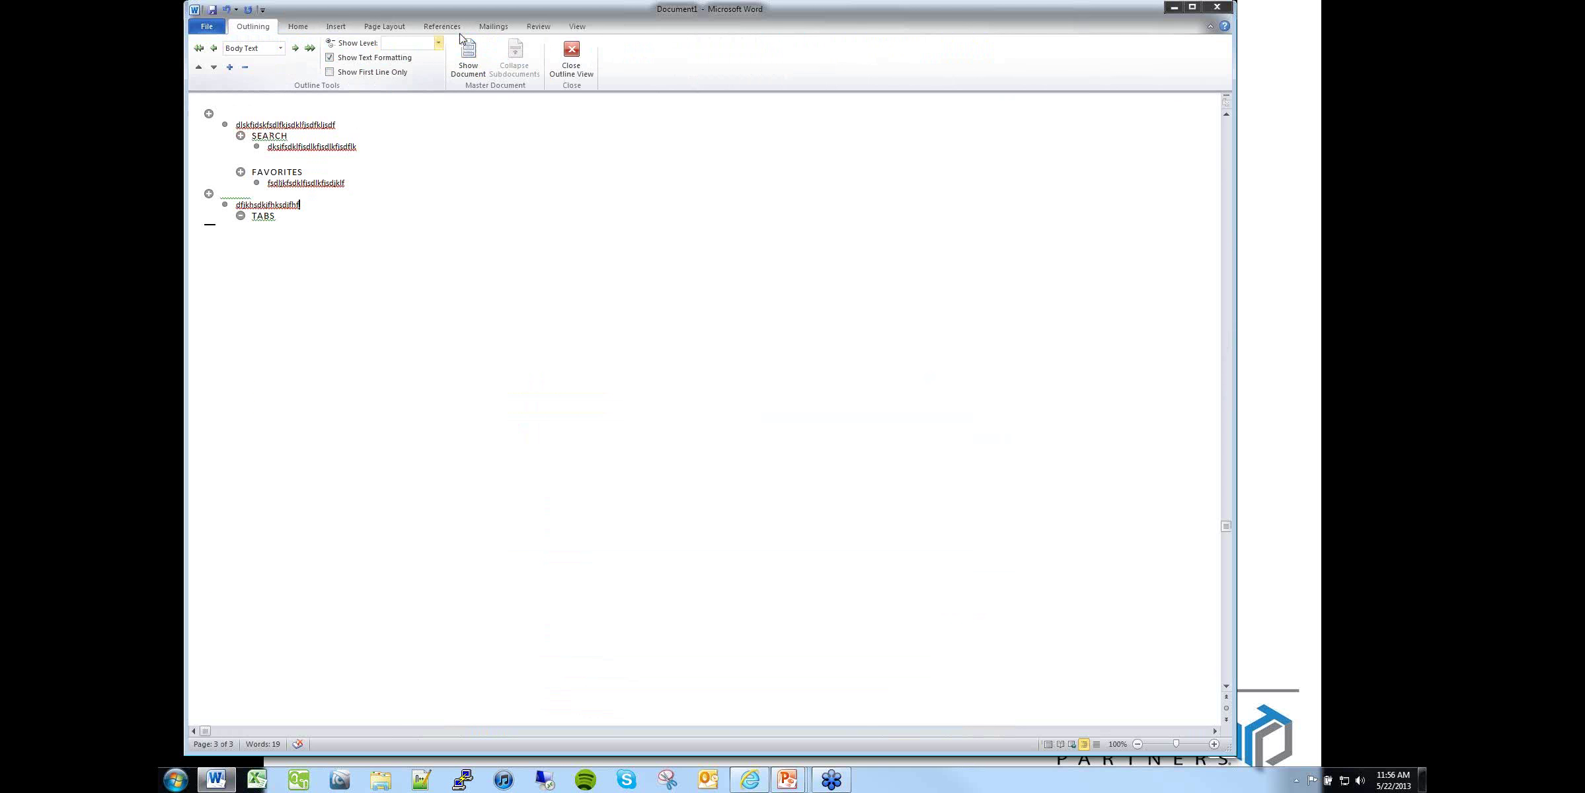
click(206, 26)
click(296, 30)
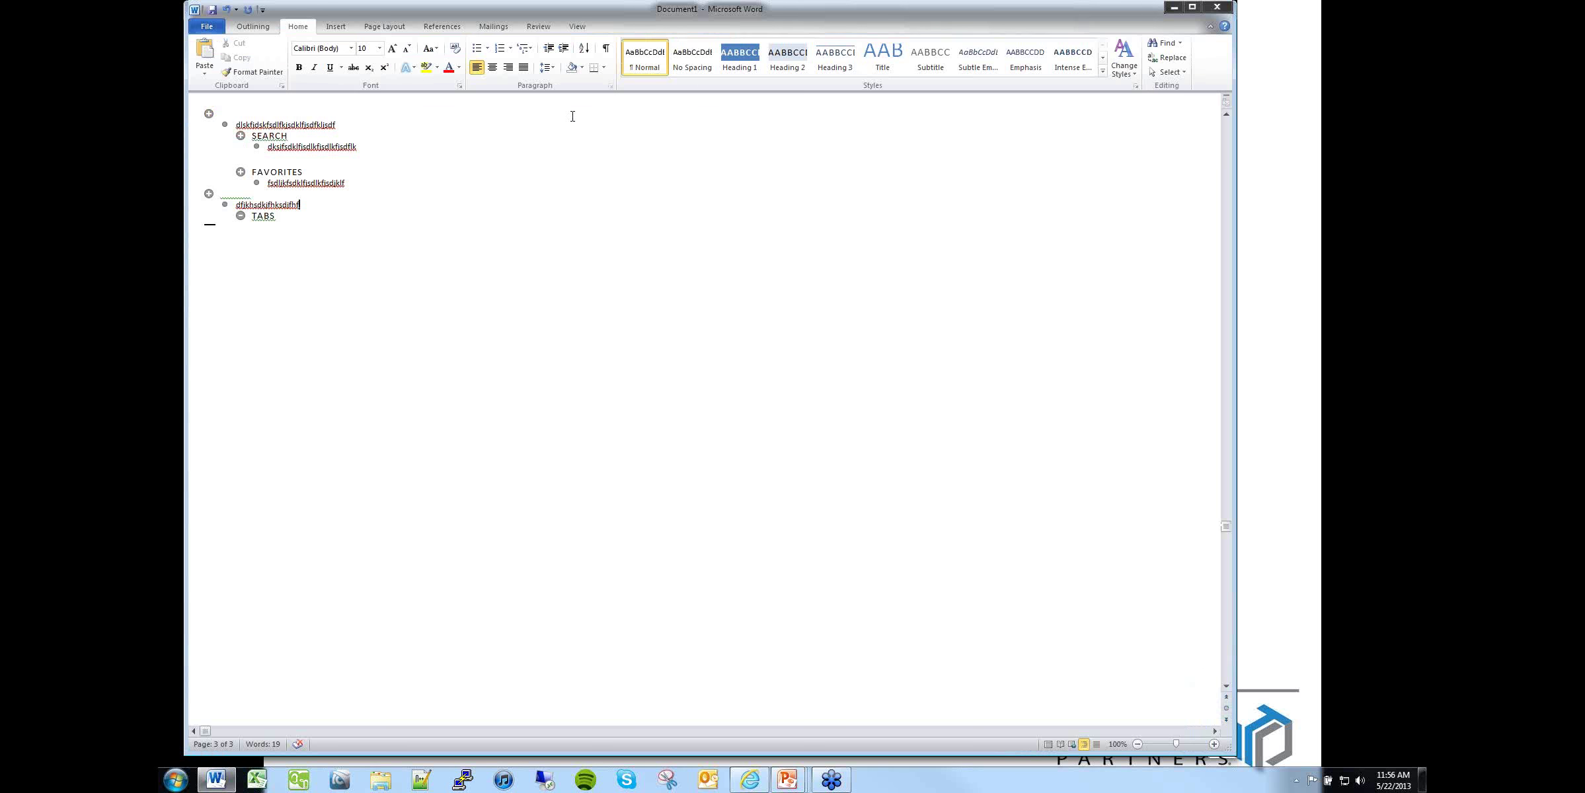
click(577, 26)
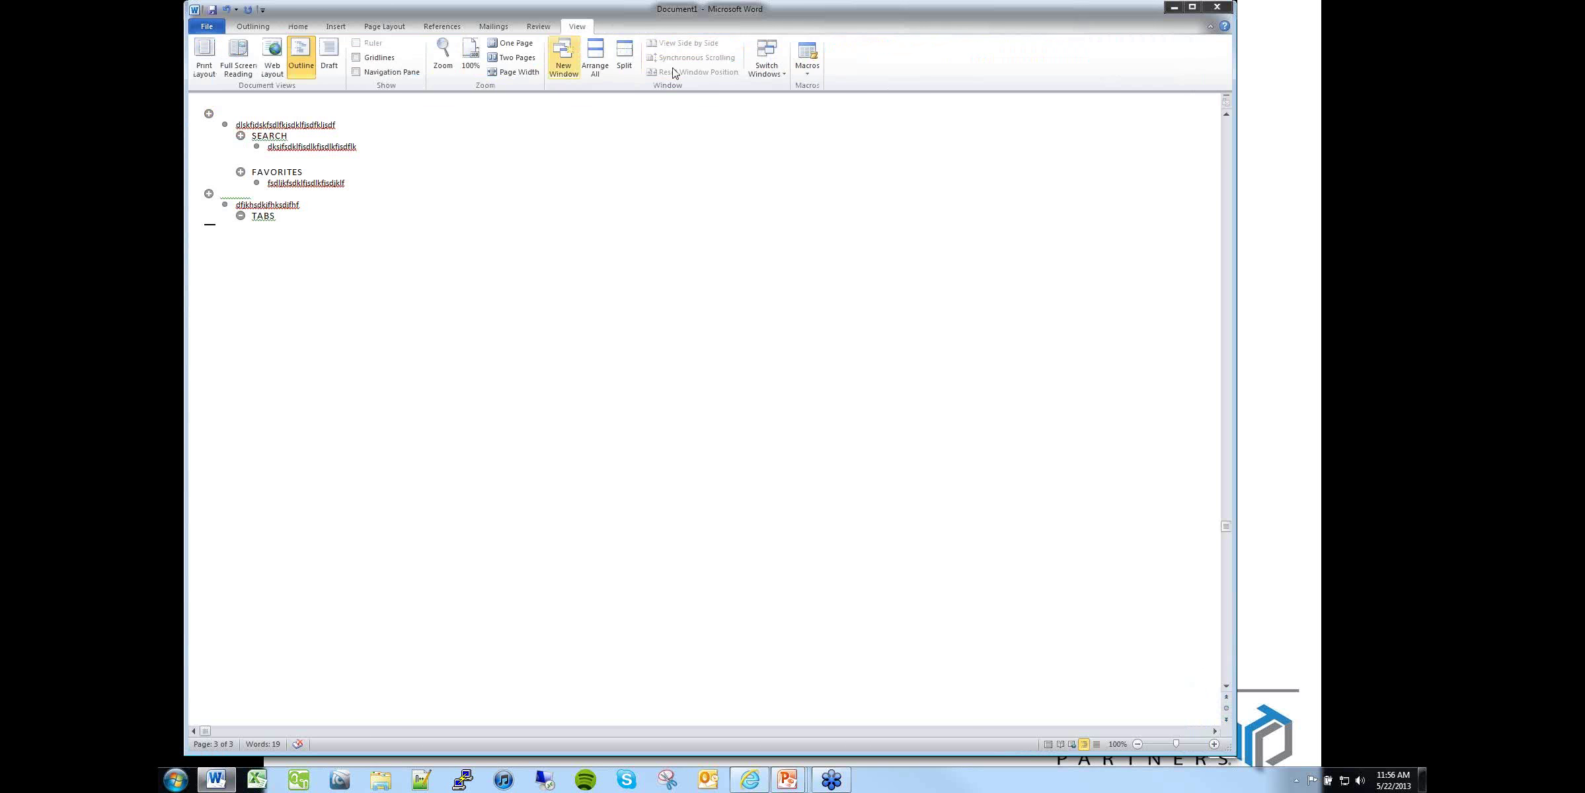
click(204, 59)
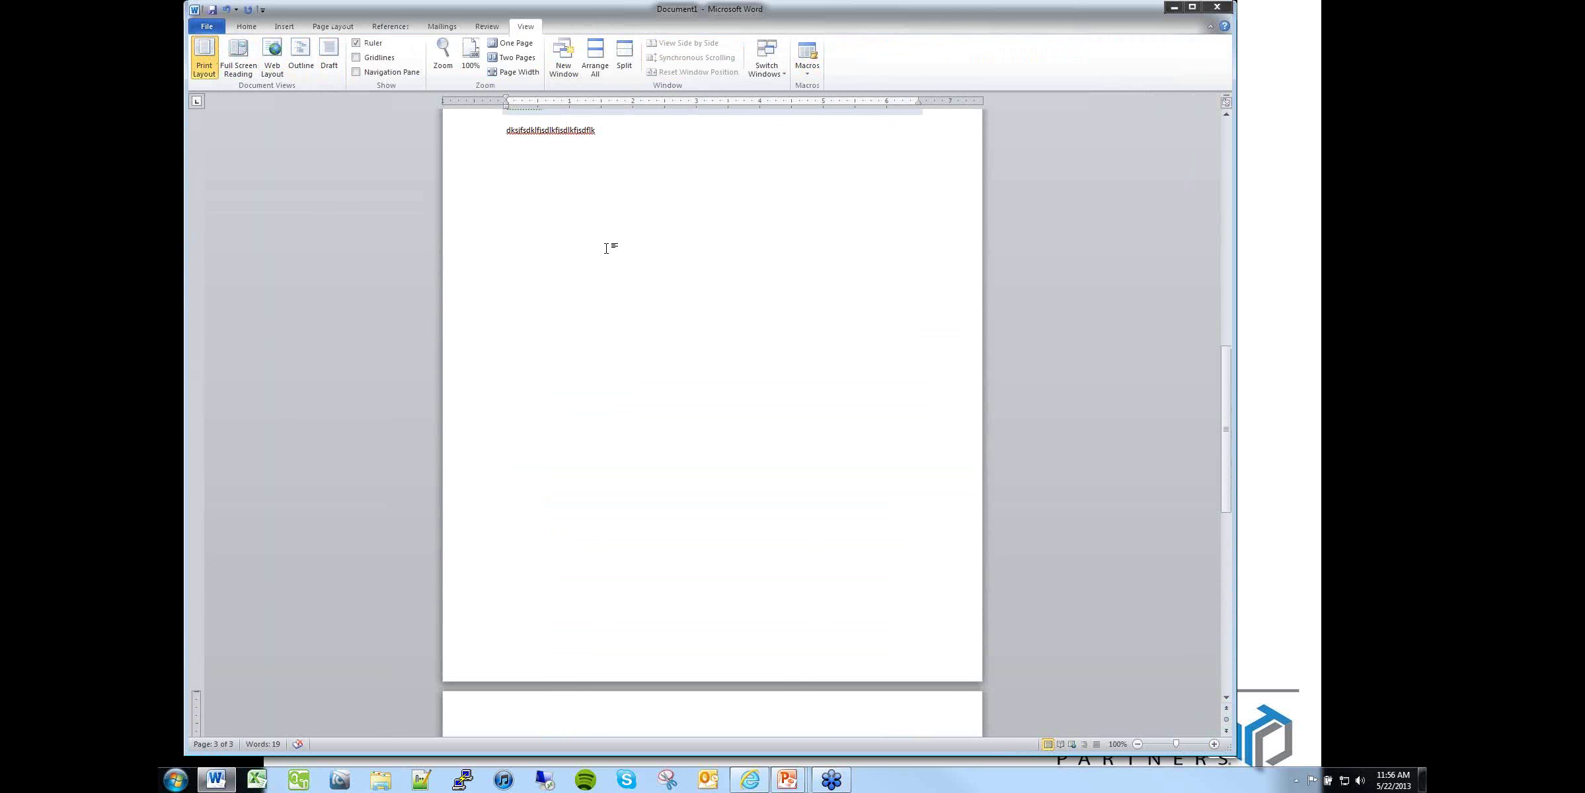
Step: Apply Heading 1 to the DFJKHSDKJFHKSDJFHF line
click(246, 27)
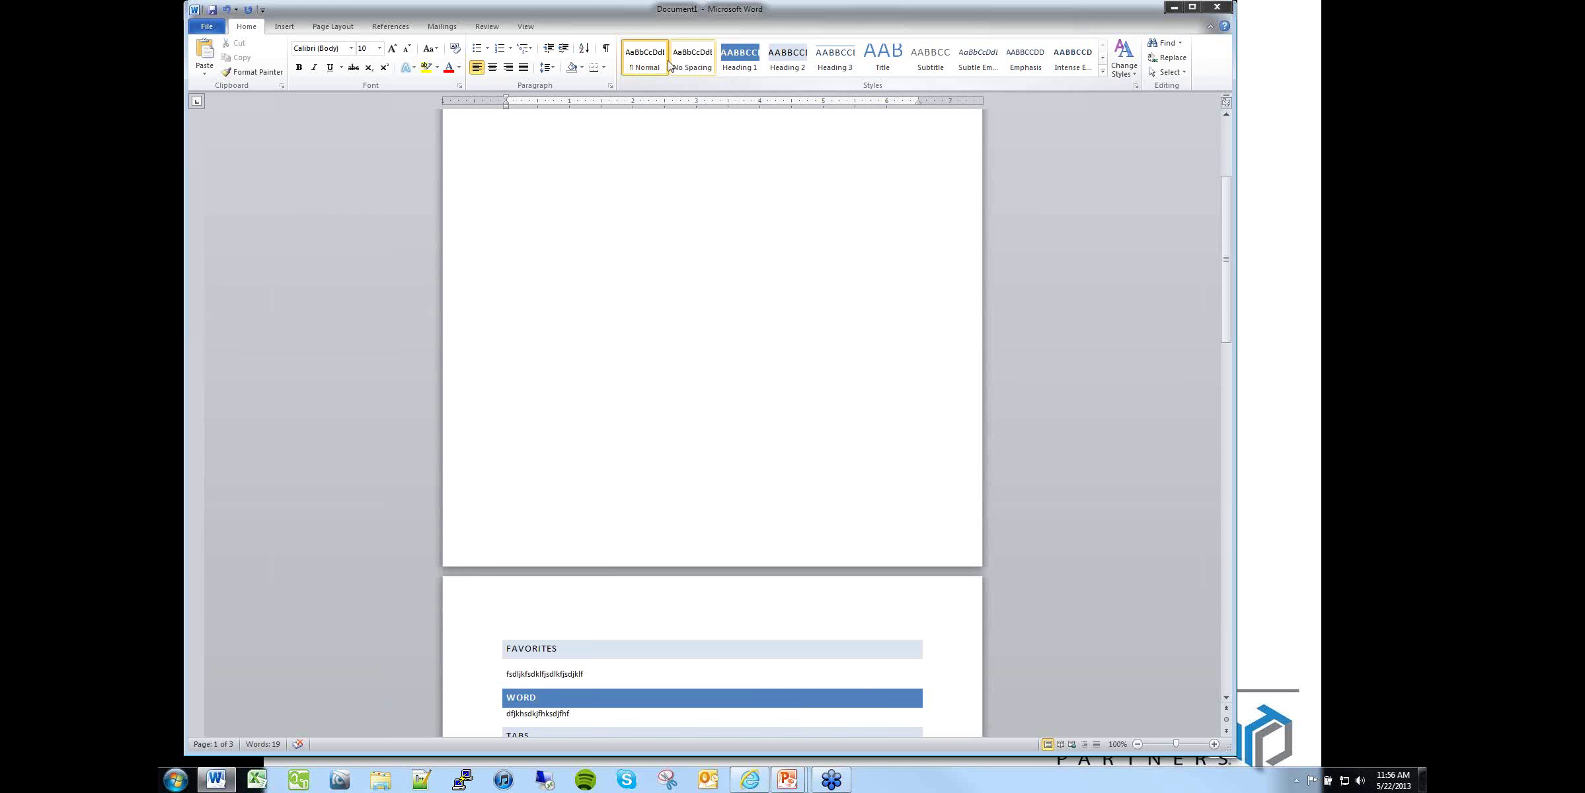
click(1121, 68)
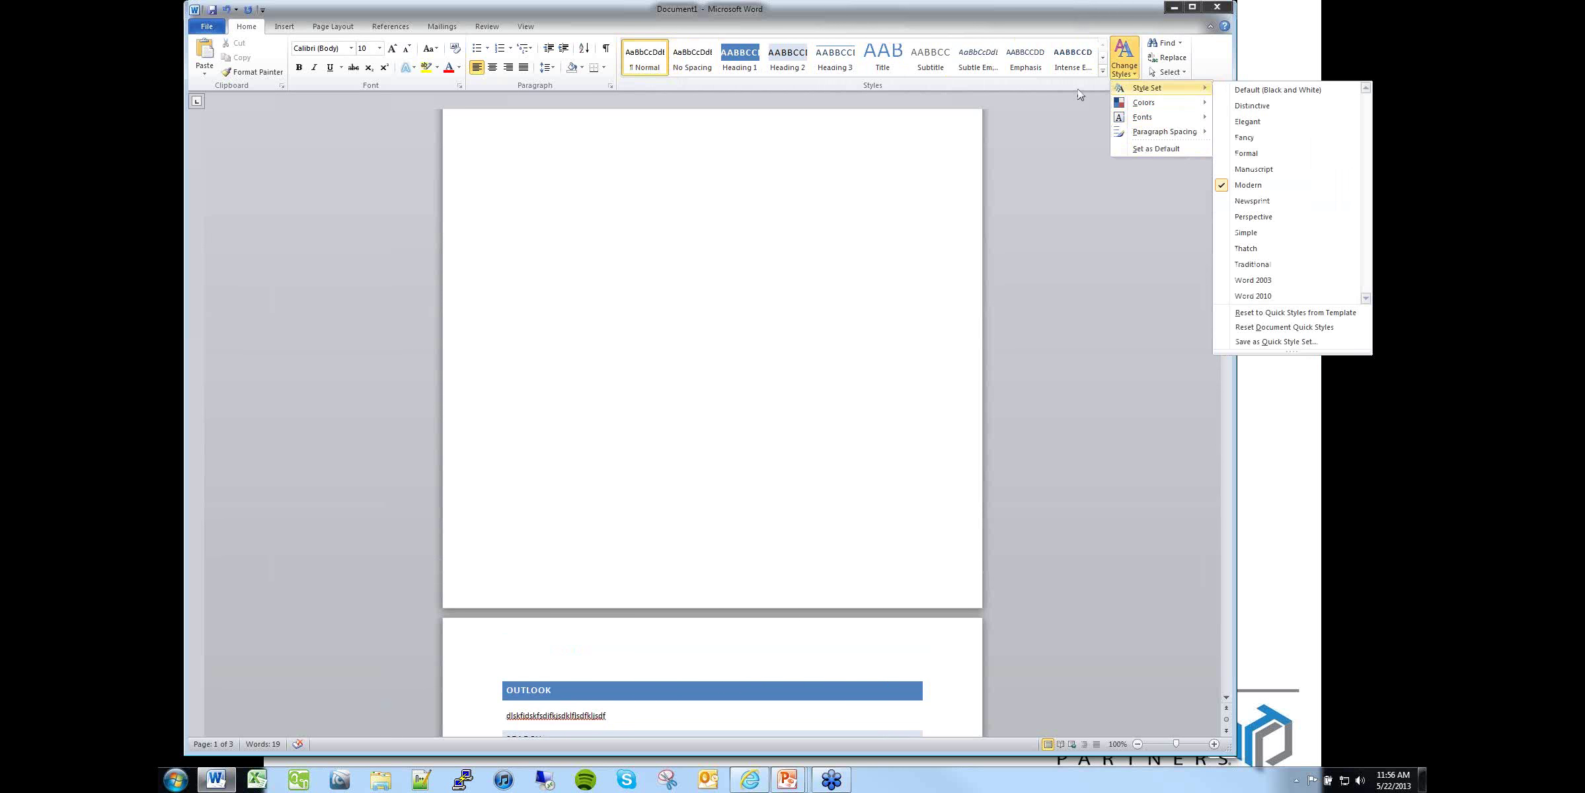
click(720, 66)
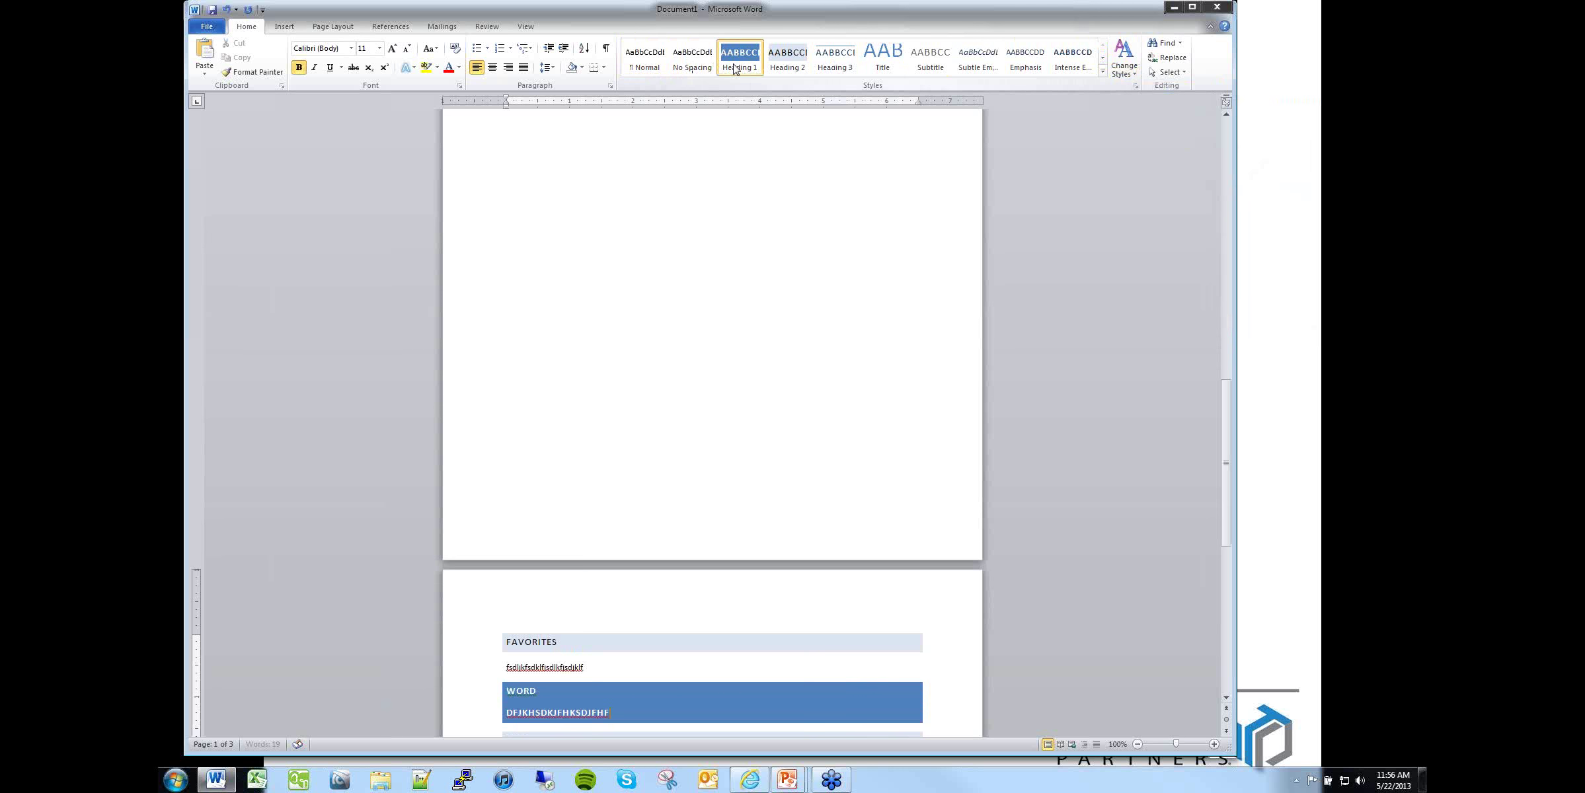
Step: Modify the Heading 1 style to a 20 pt font size
right_click(734, 61)
click(762, 84)
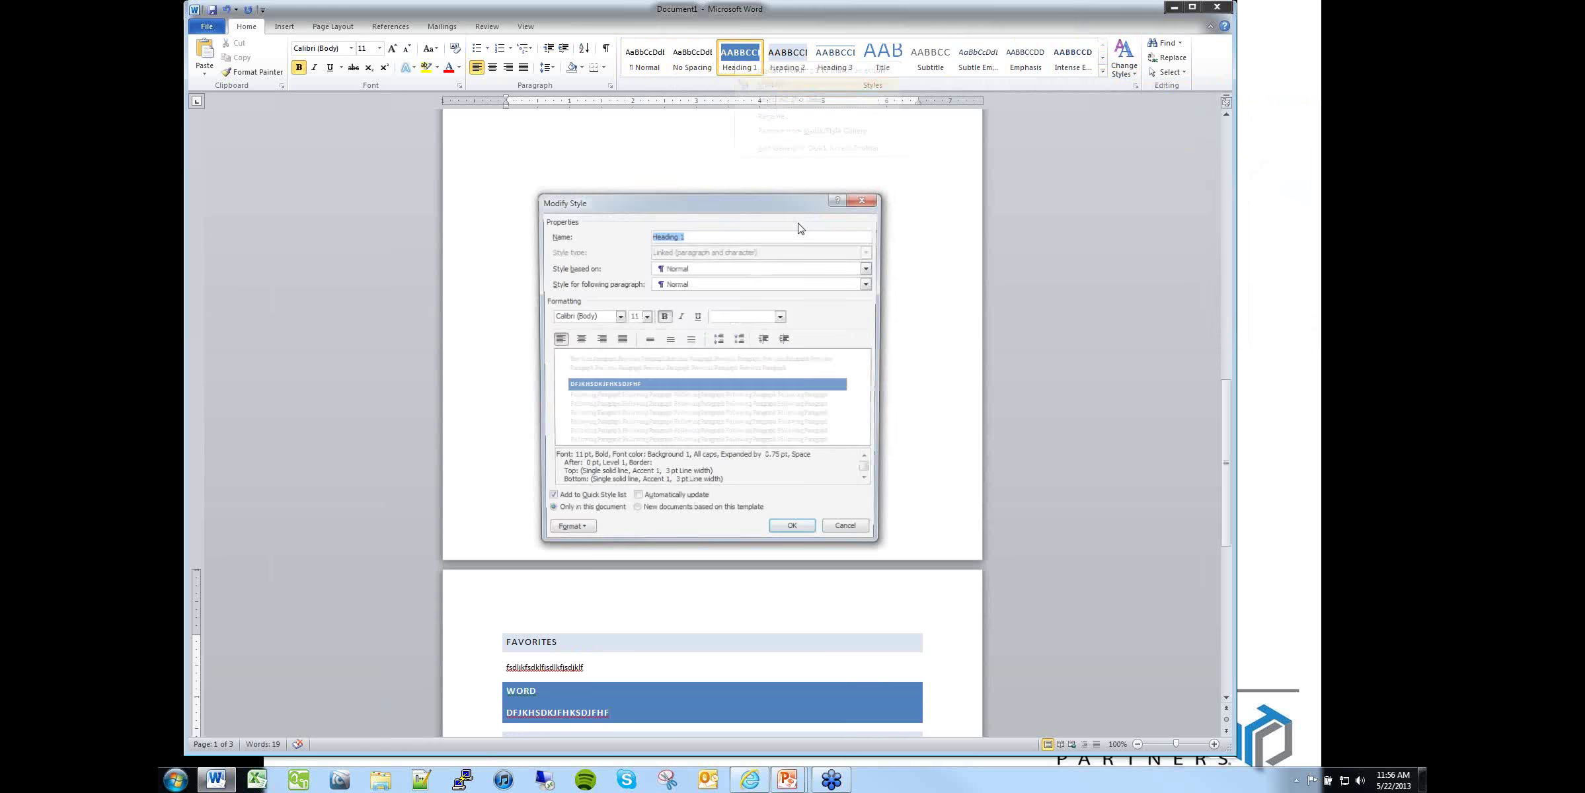
click(645, 316)
click(636, 398)
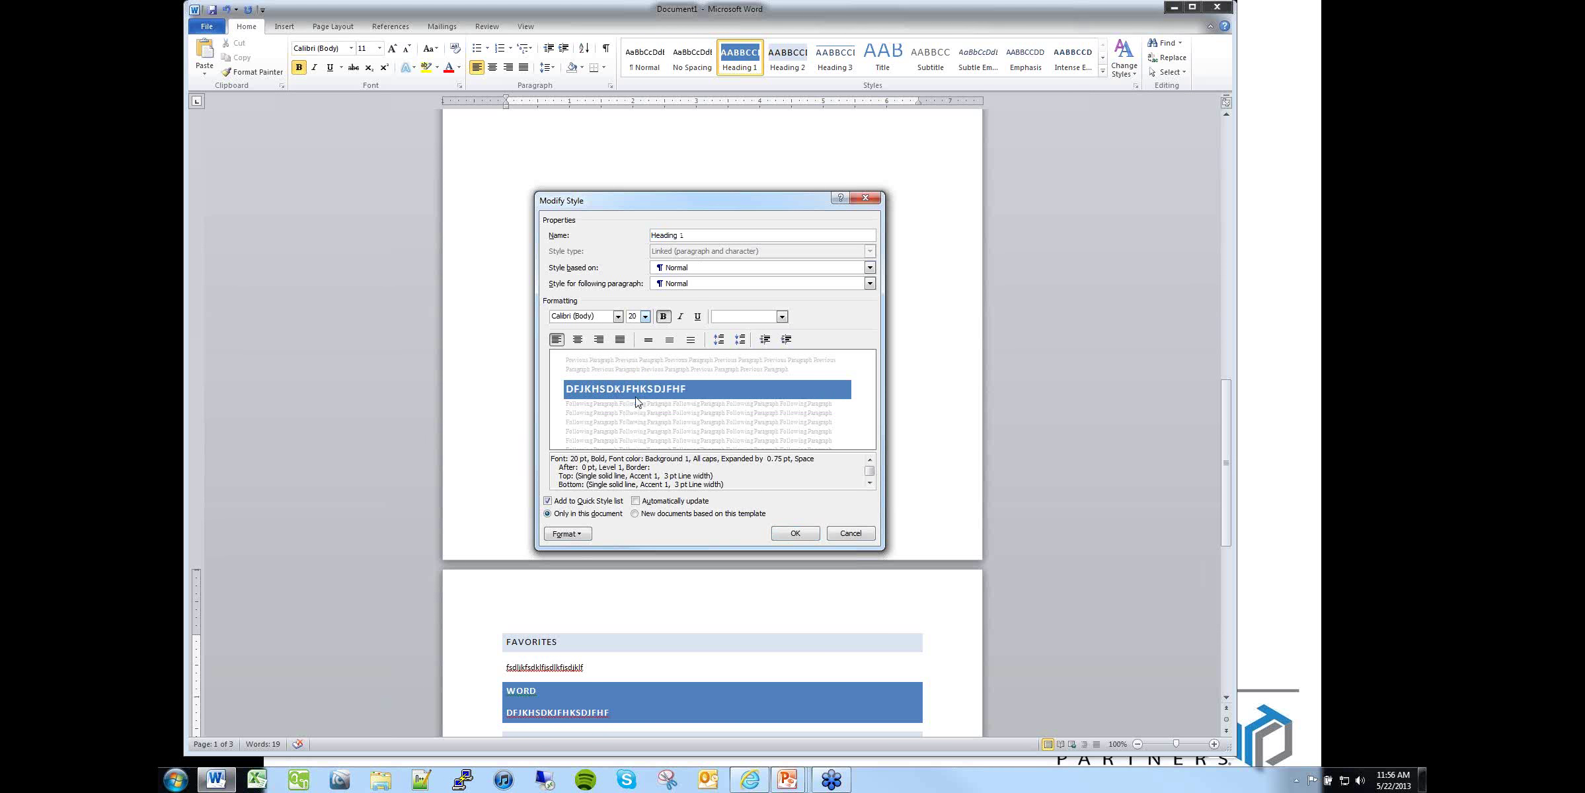
click(807, 534)
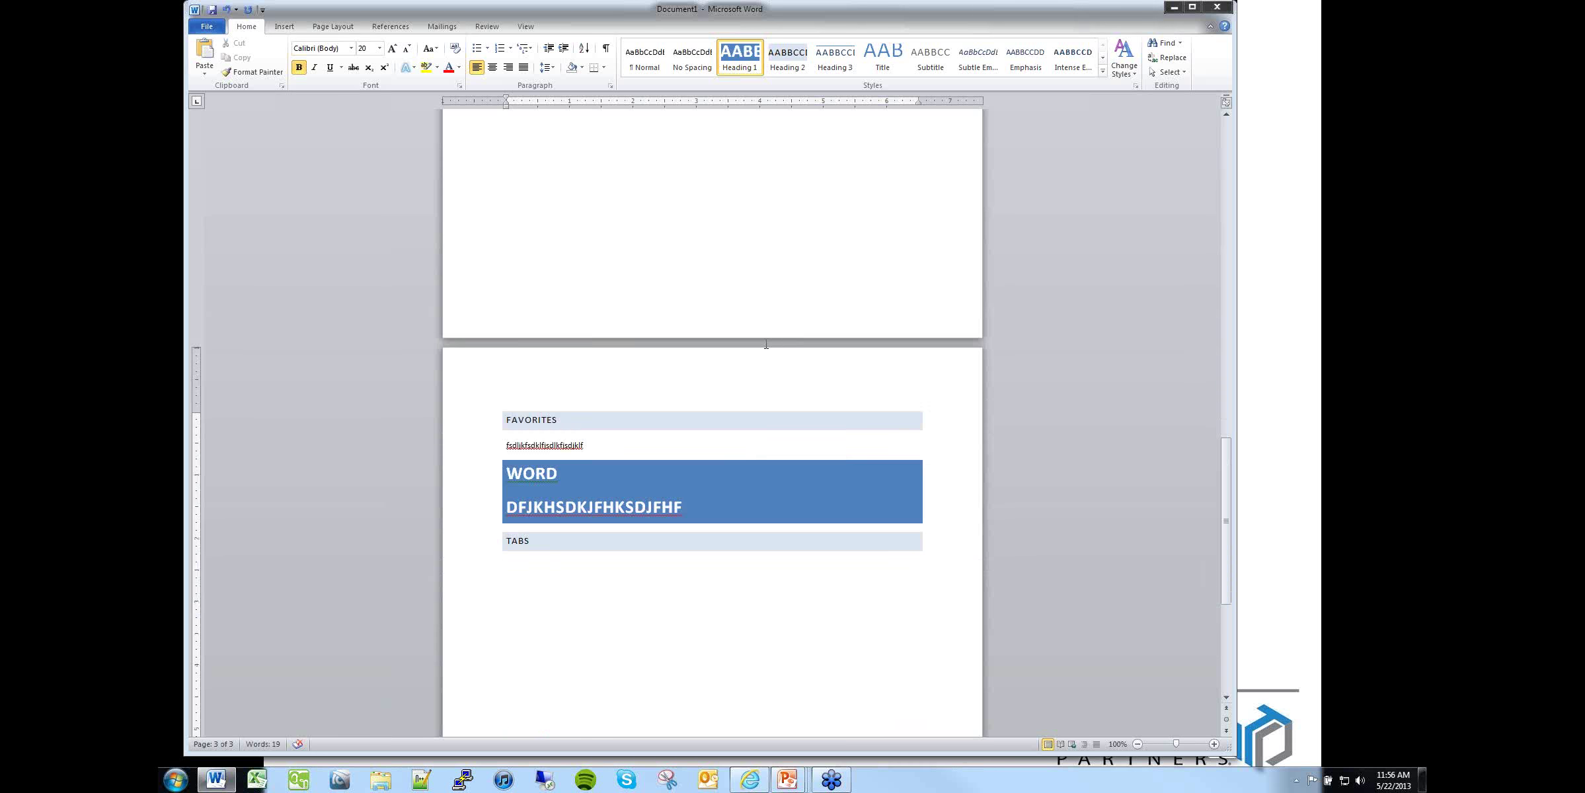
scroll(754, 330, up, 10)
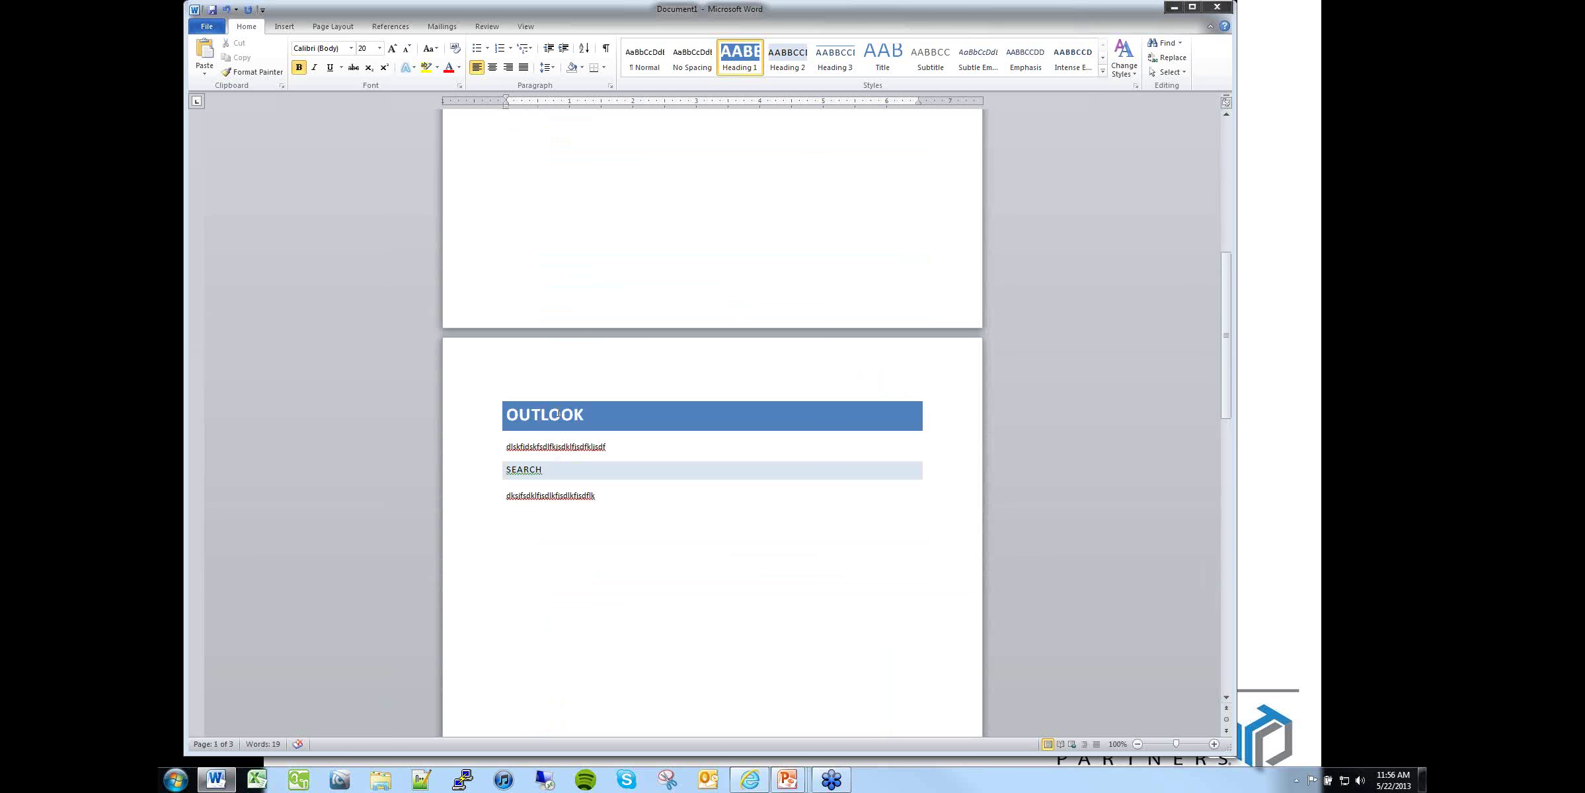
Step: Apply Heading 3 to the DFJKHSDKJFHKSDJFHF line and modify the style to 24 pt light pink Accent 2
click(836, 60)
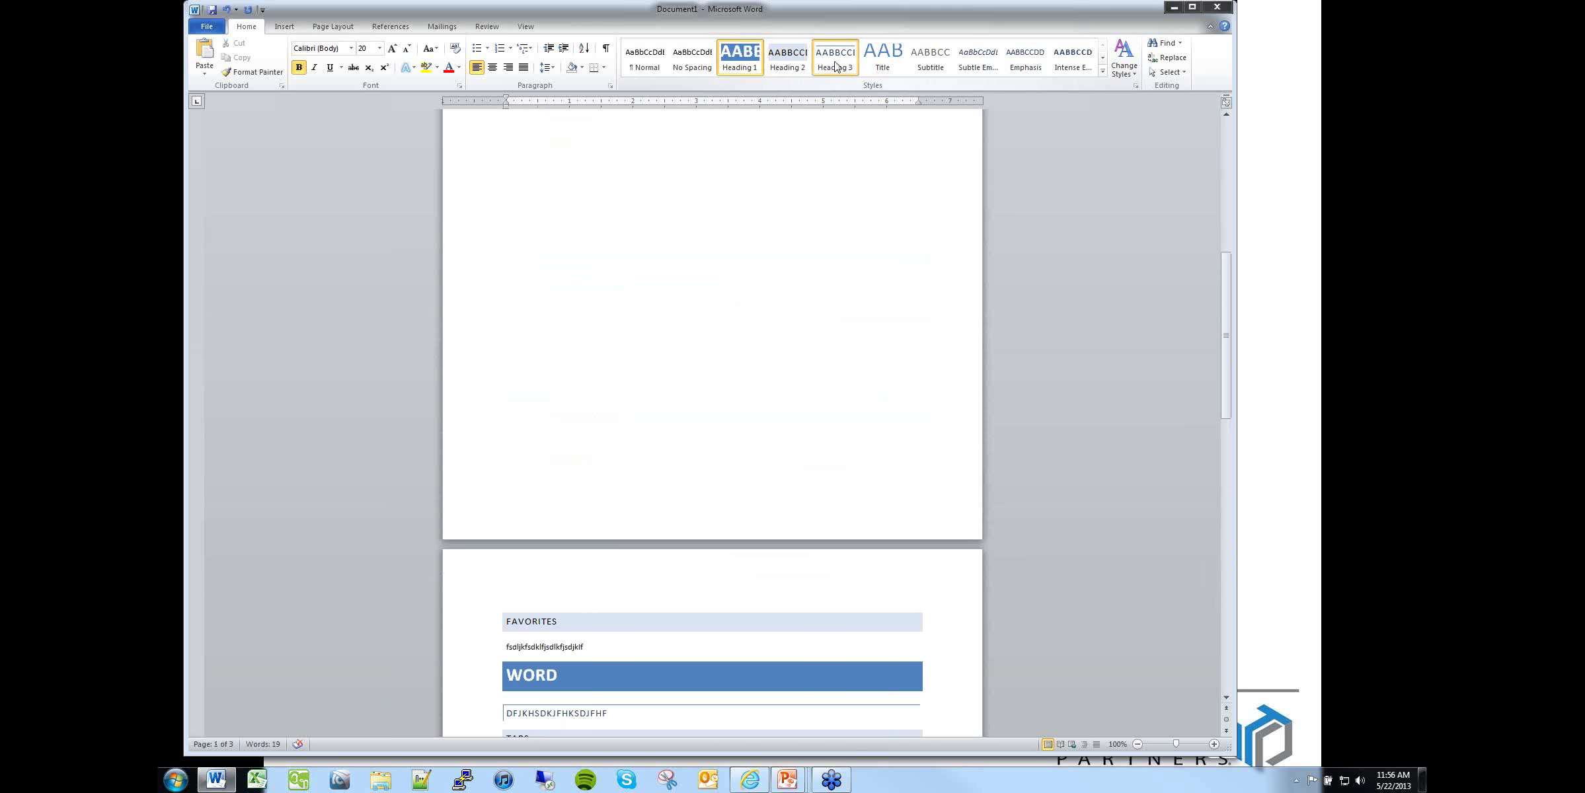
right_click(847, 68)
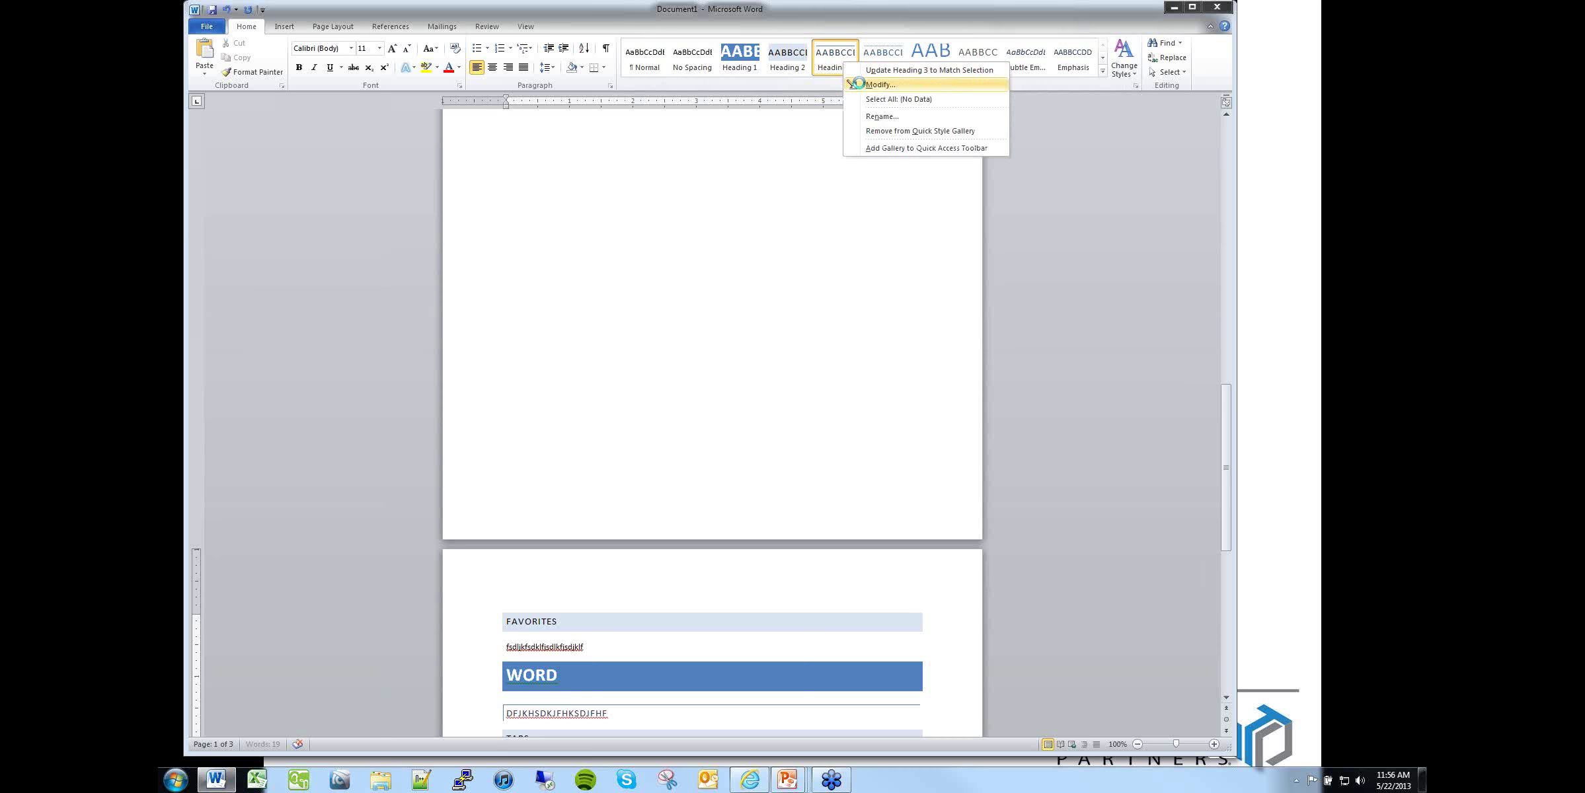
click(859, 99)
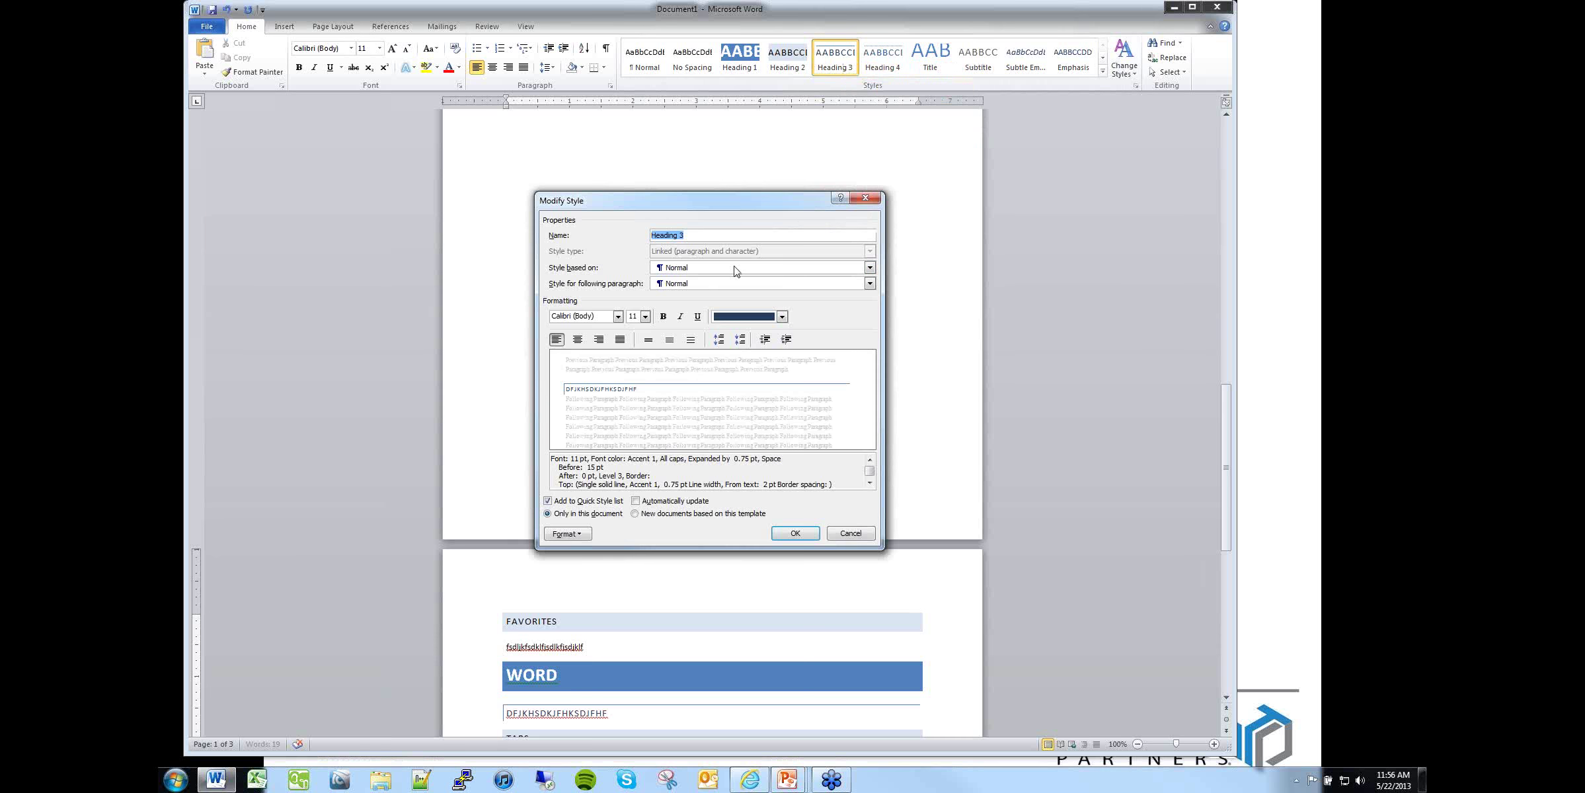
click(645, 316)
click(632, 415)
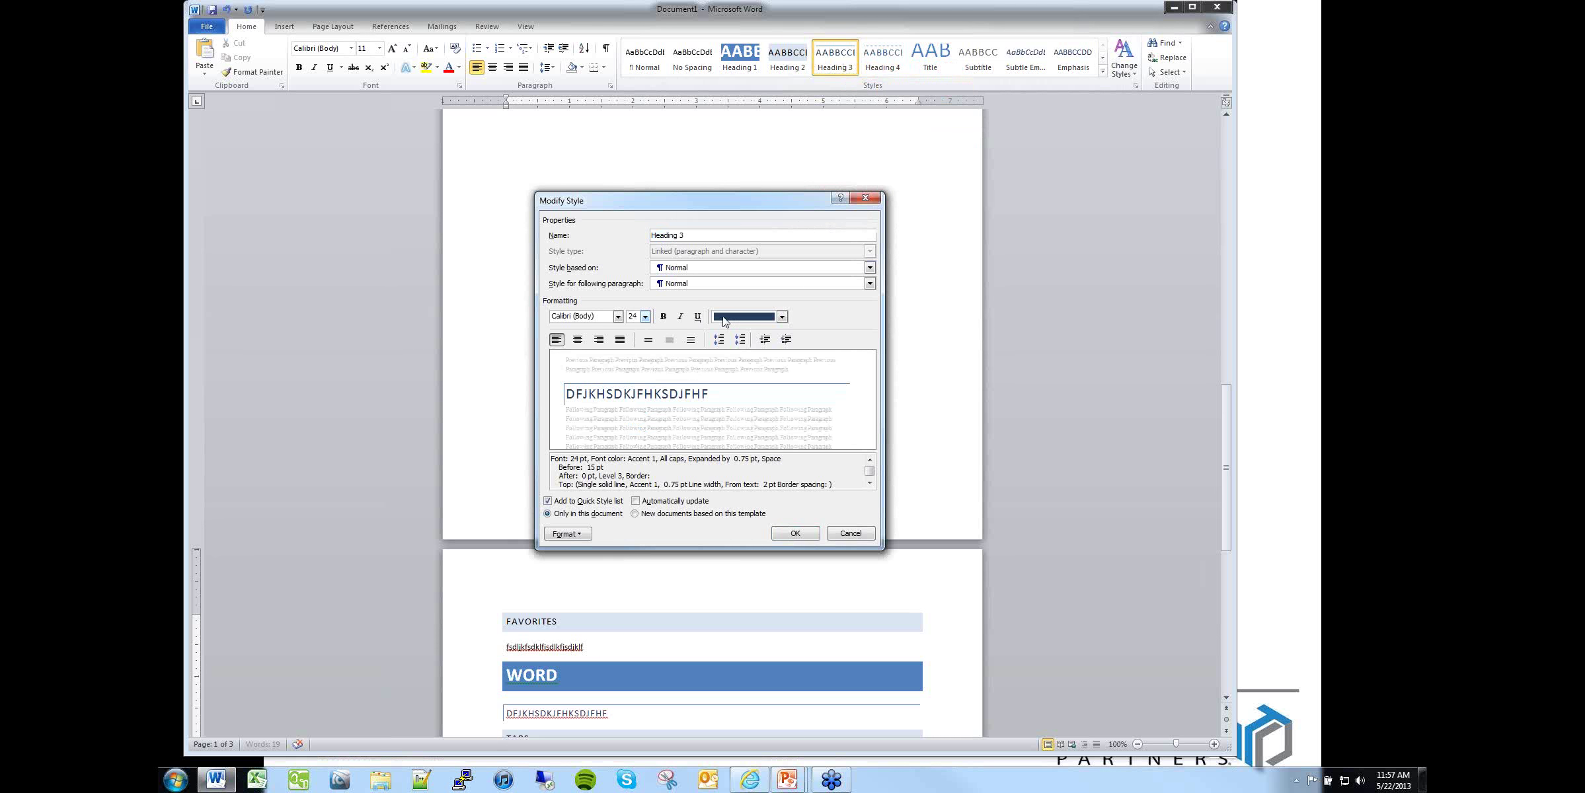
click(754, 318)
click(775, 380)
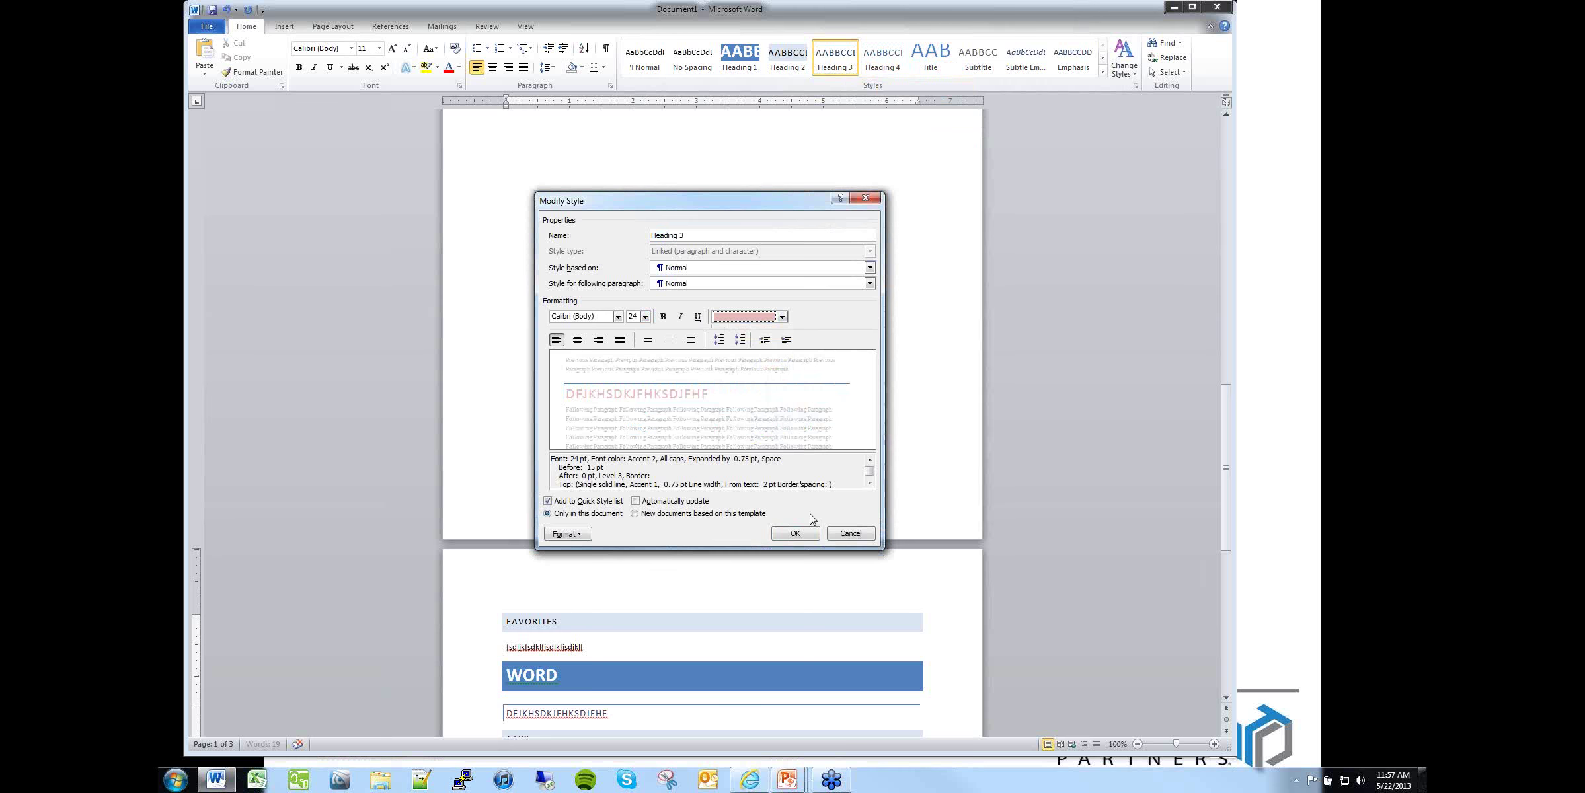
click(802, 530)
scroll(800, 282, down, 20)
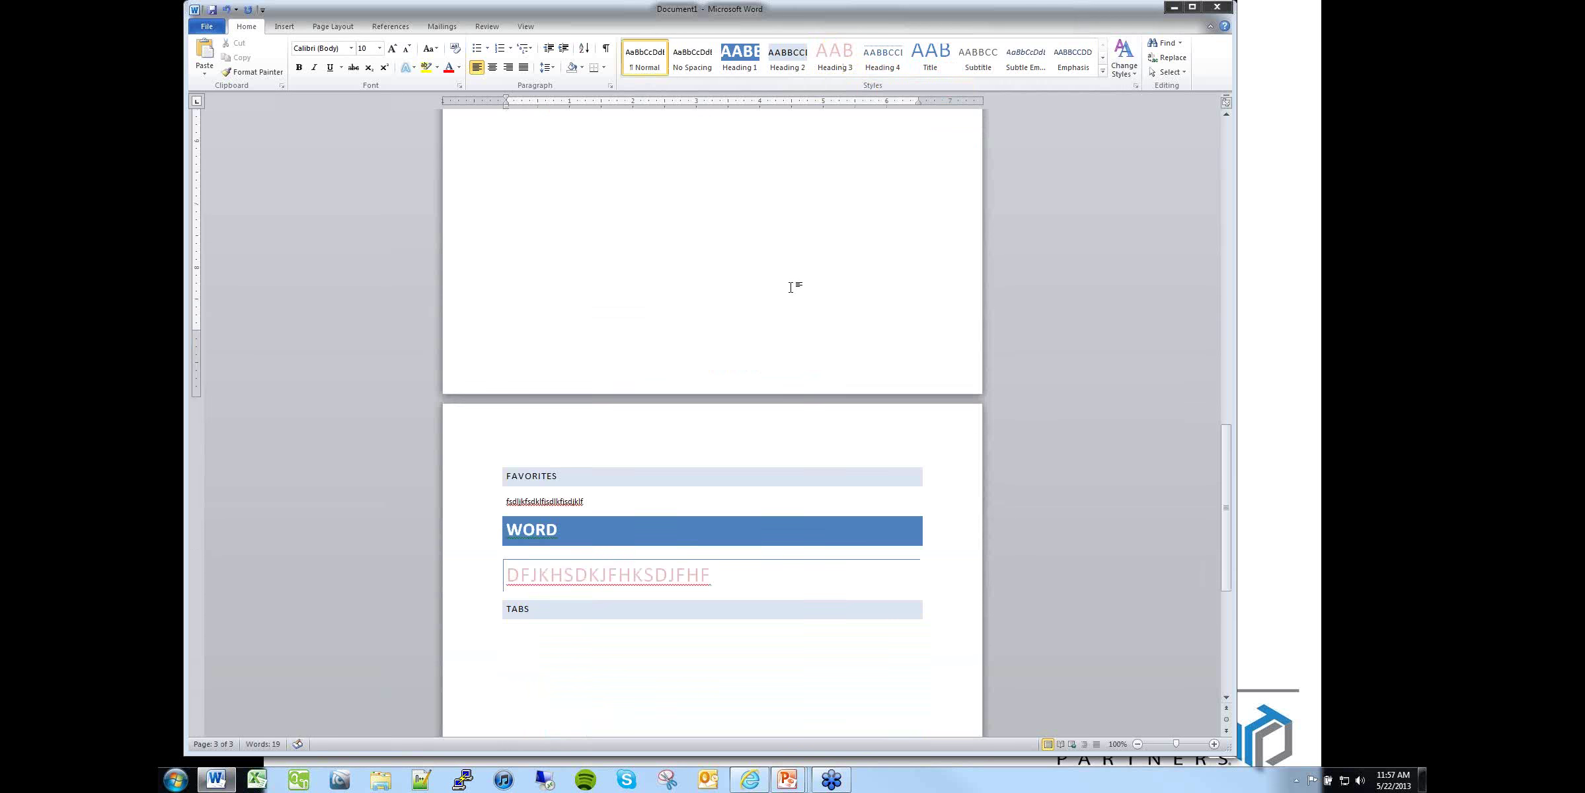
scroll(772, 255, up, 4)
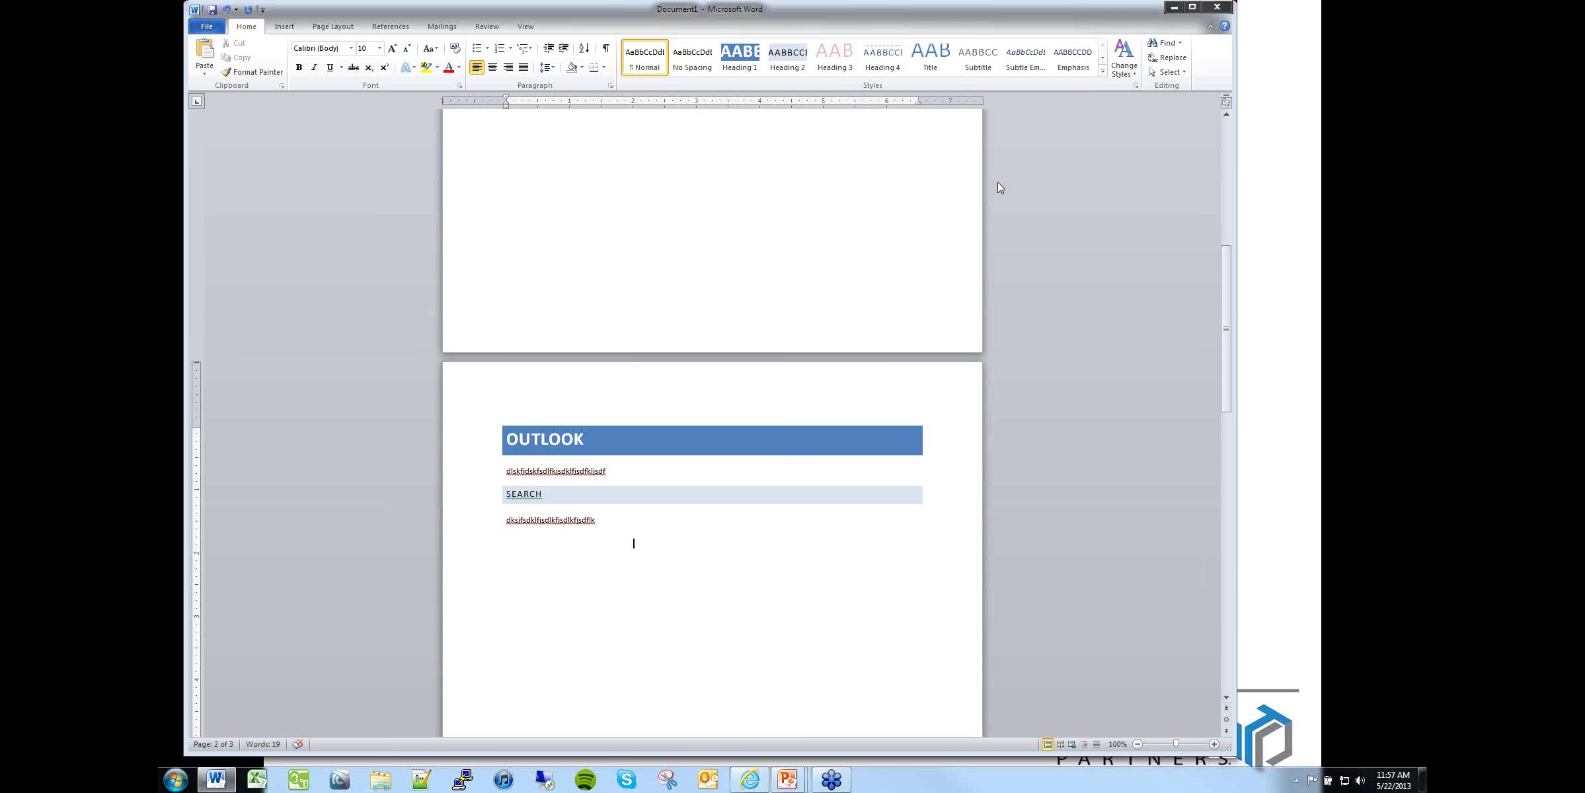
click(1123, 63)
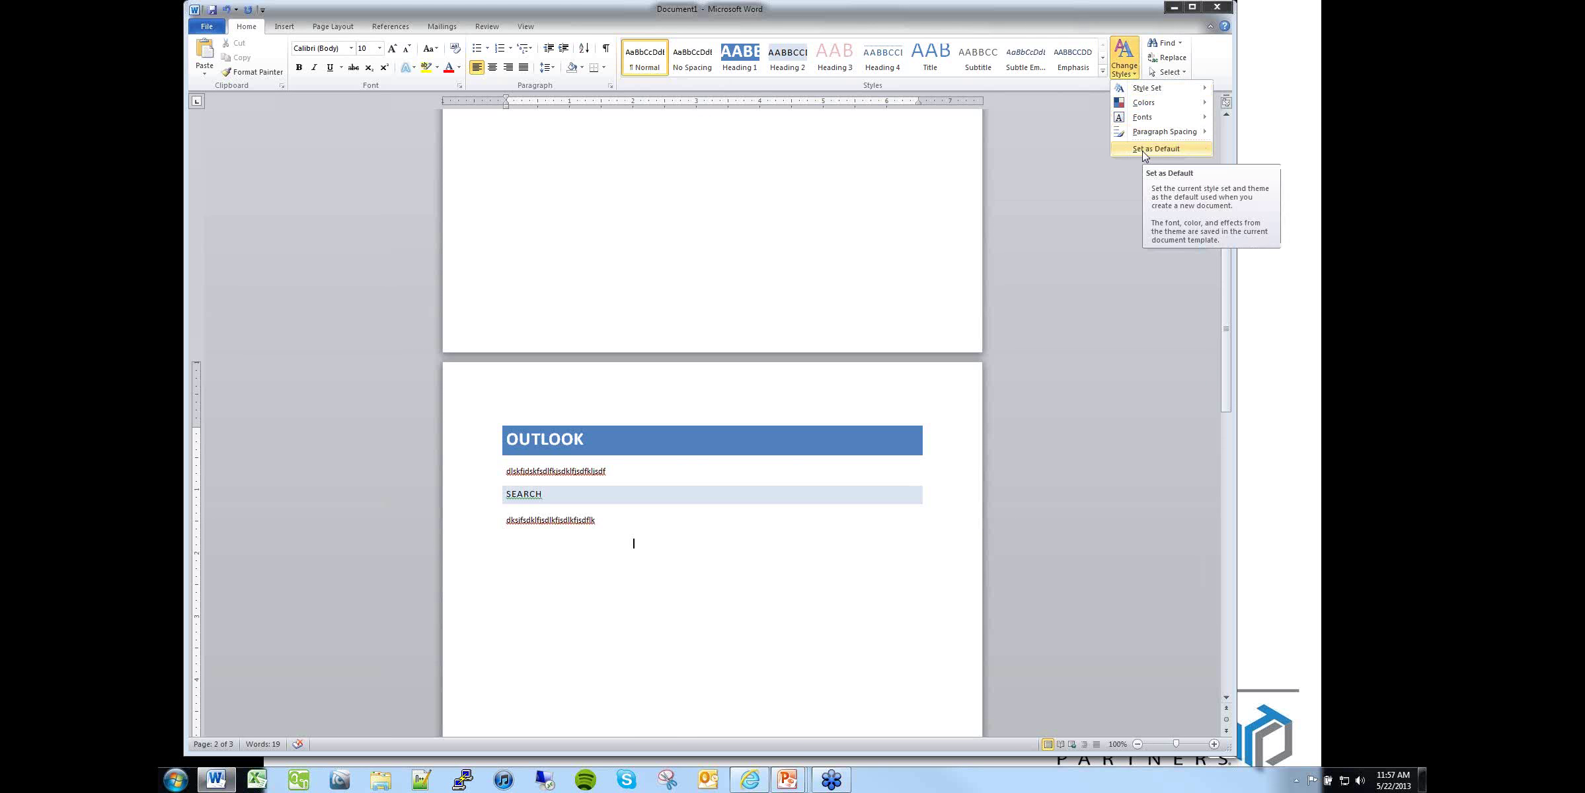
mouse_move(1138, 90)
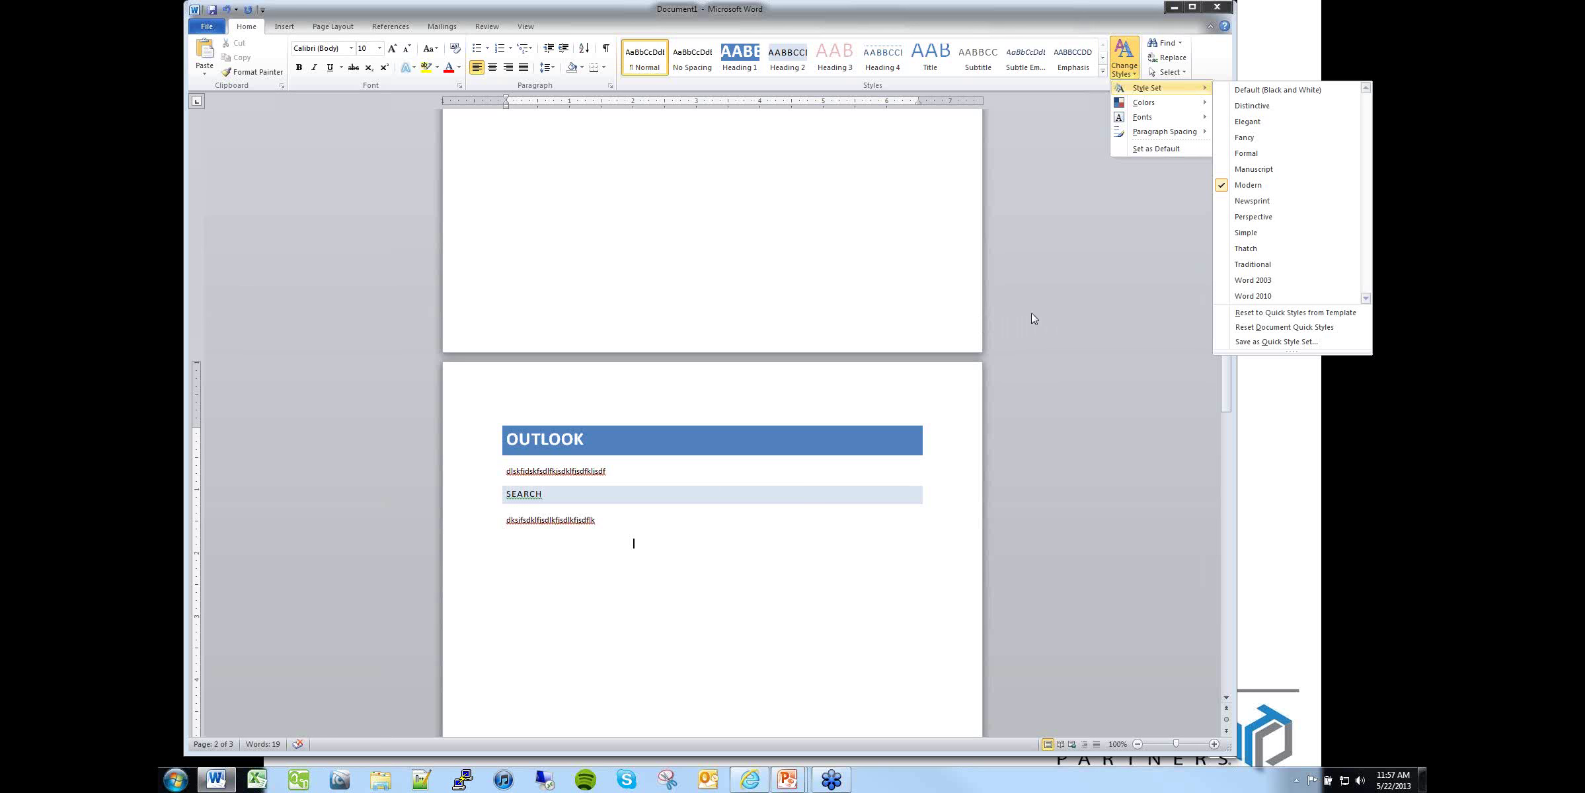
click(1047, 240)
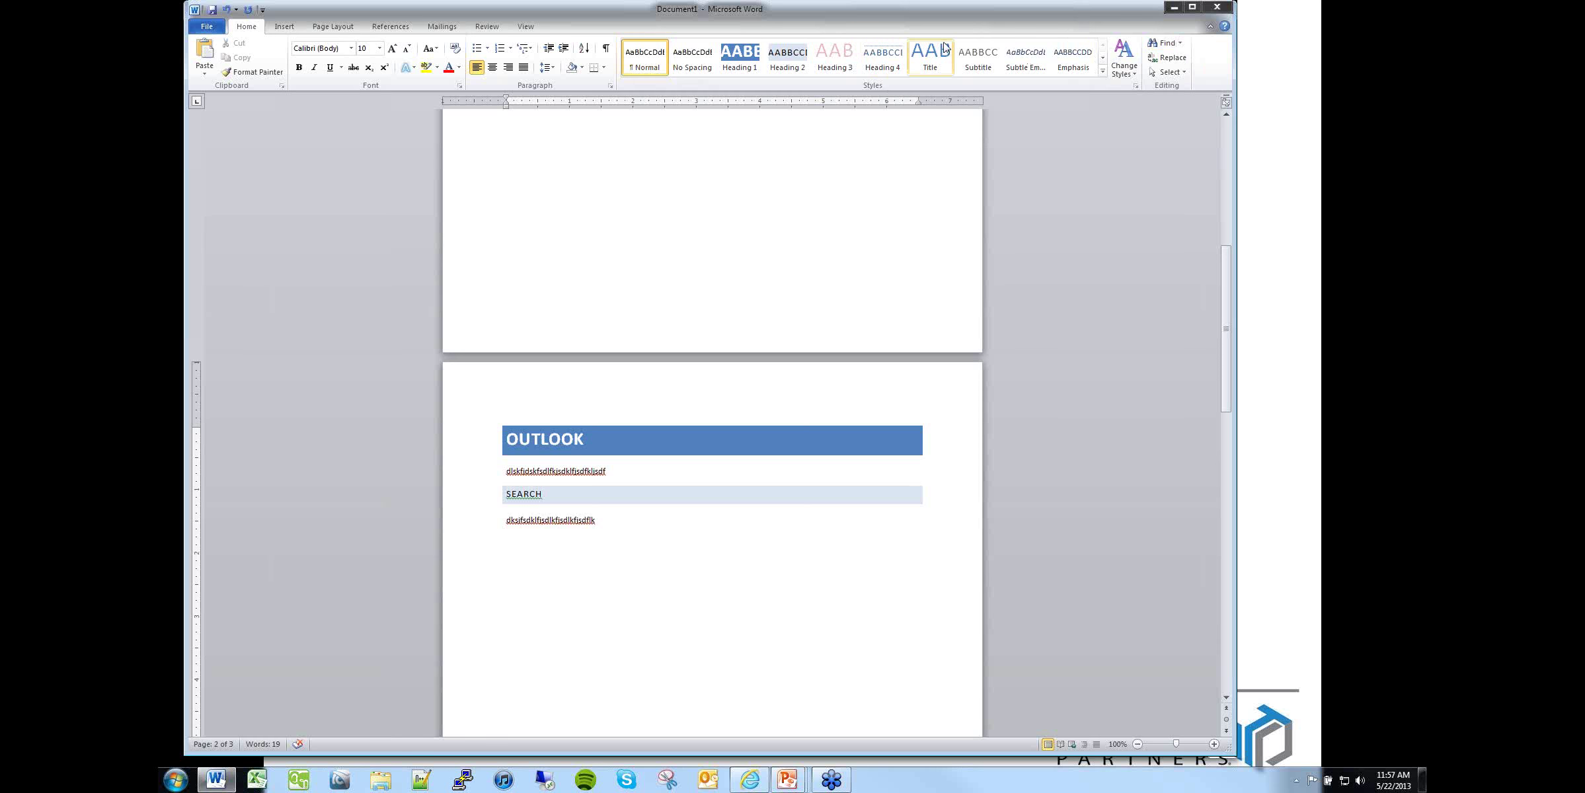
key(F1)
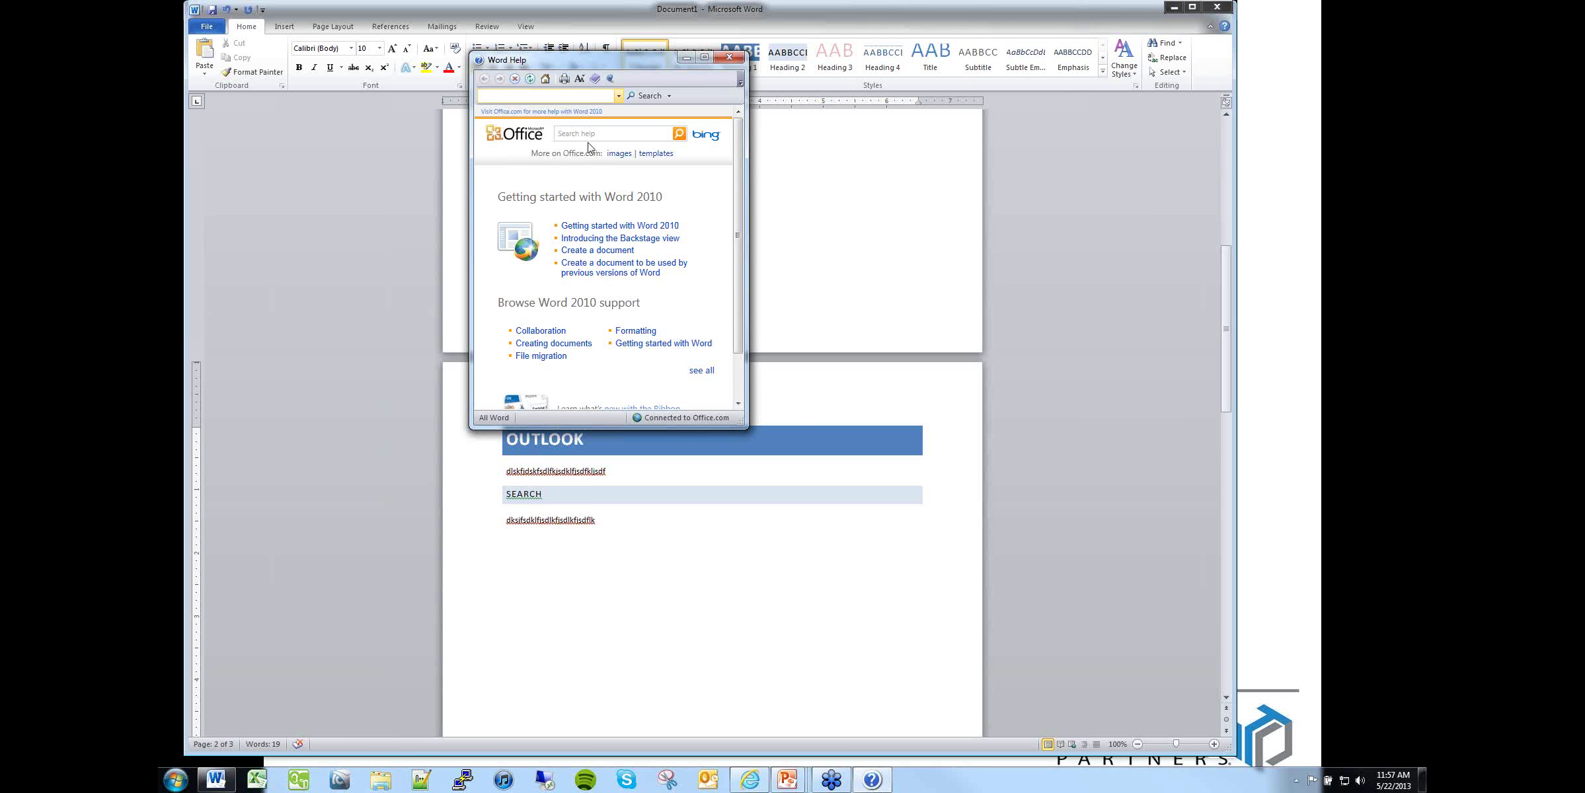
Step: Search Word Help for "how to mail merge" and browse the results
click(590, 137)
text(how to mail merge)
key(Return)
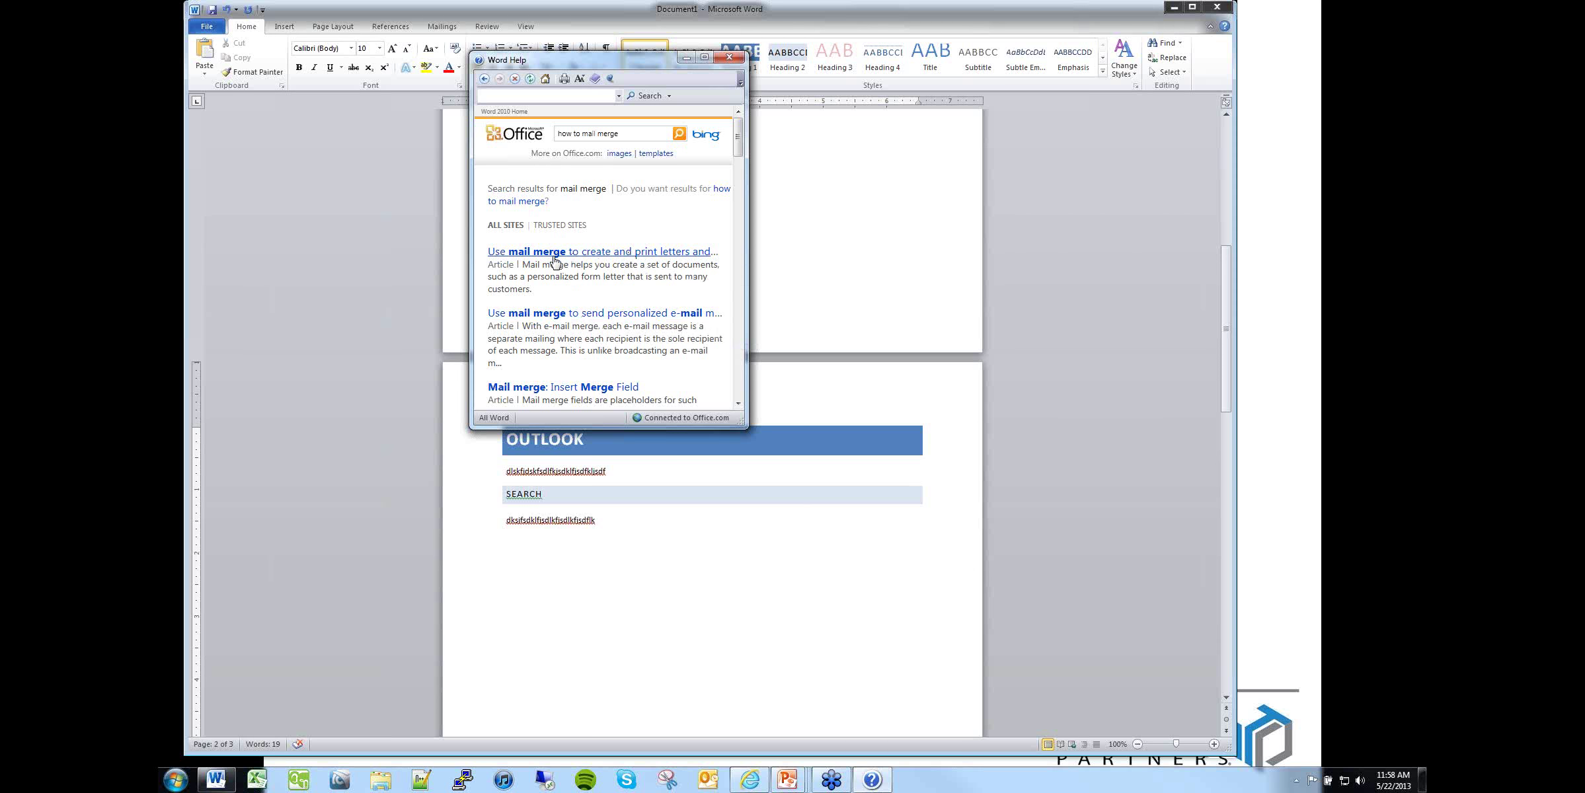
scroll(581, 310, down, 3)
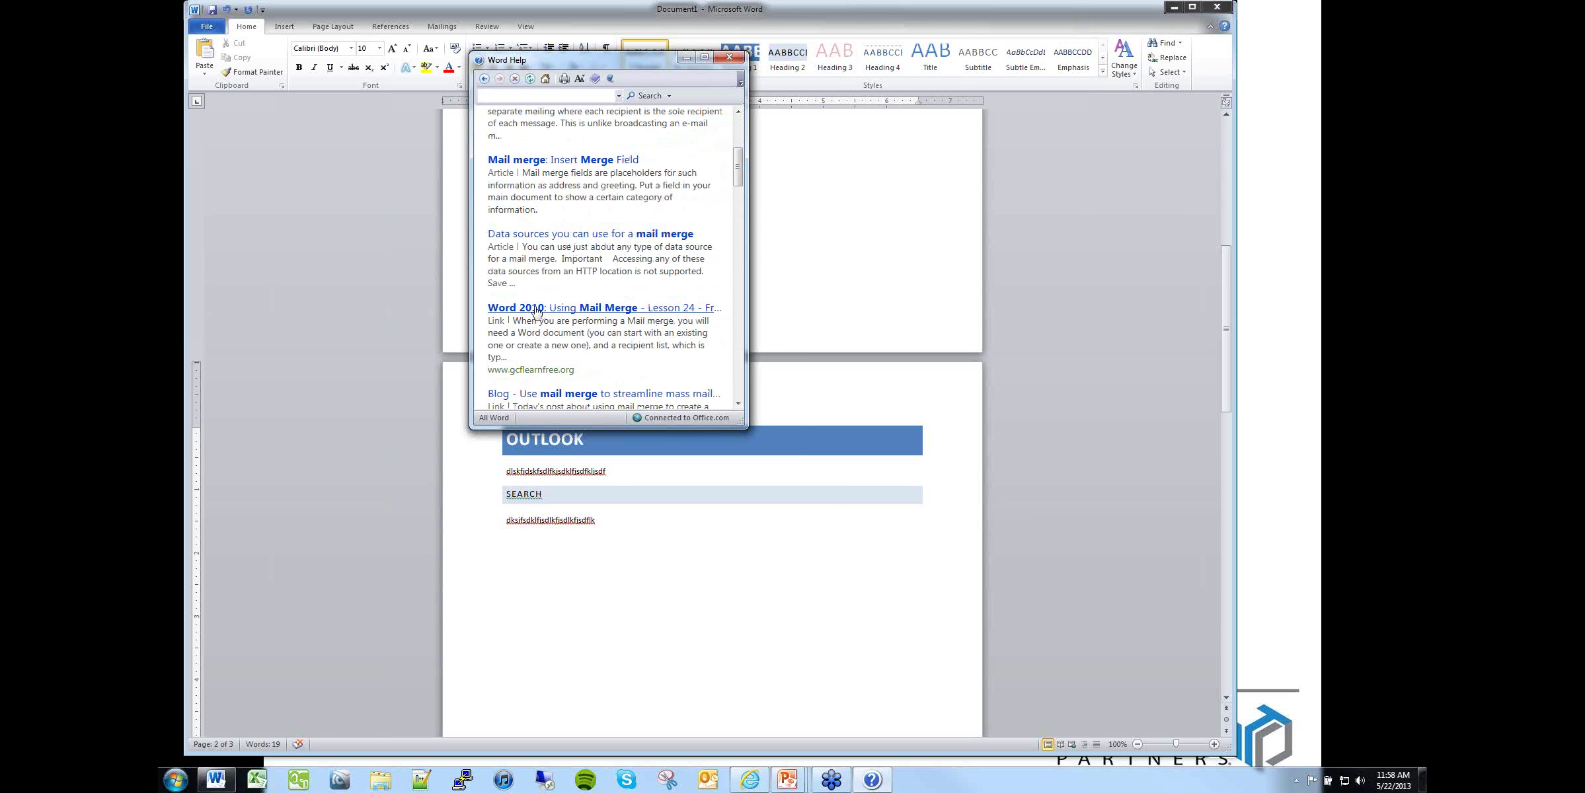
scroll(552, 278, up, 3)
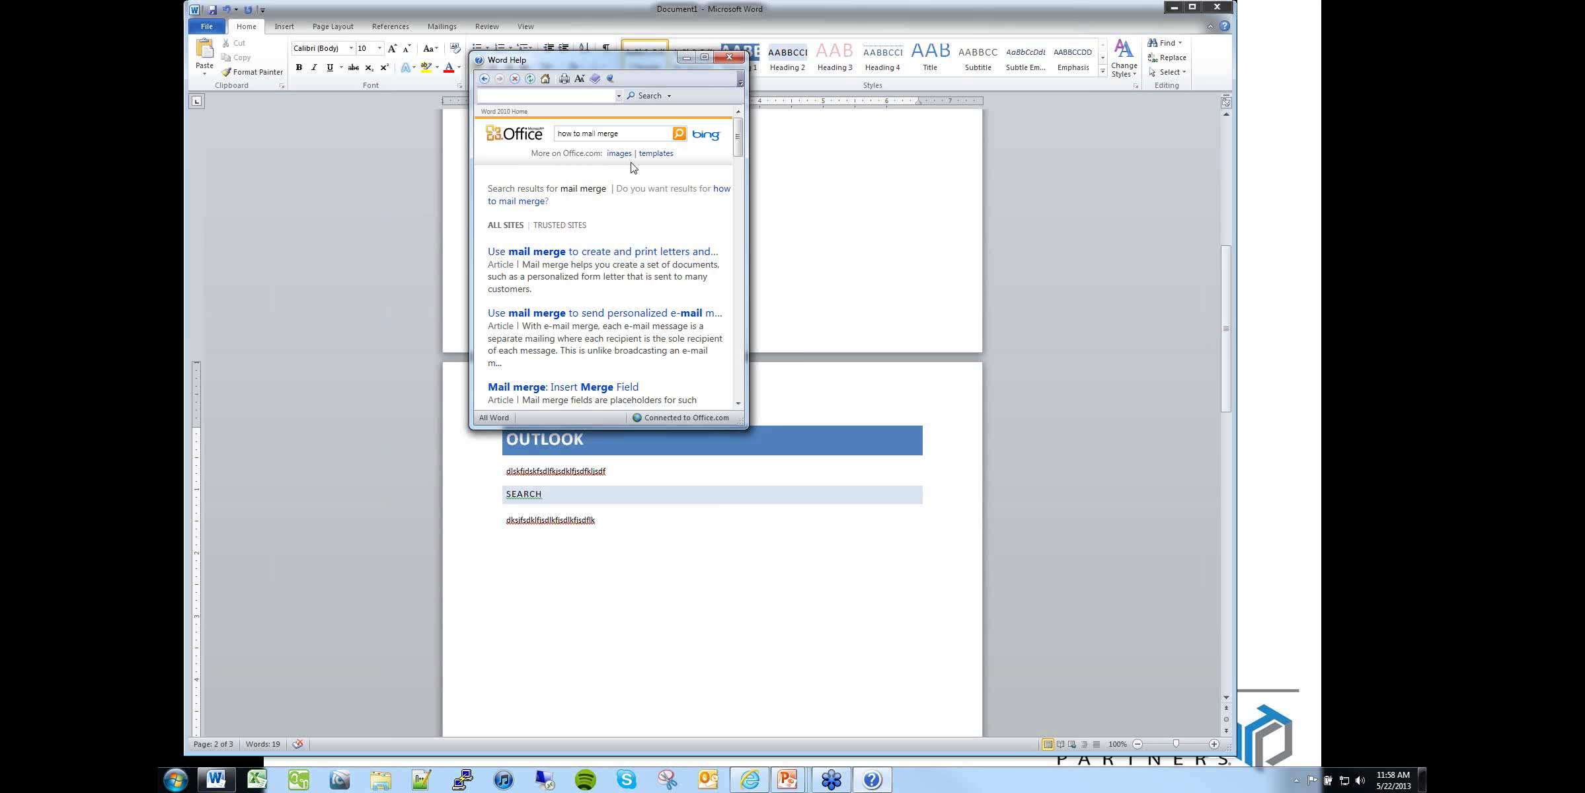
Step: Close Word Help and scroll back to the table of contents page
triple_click(626, 135)
click(731, 58)
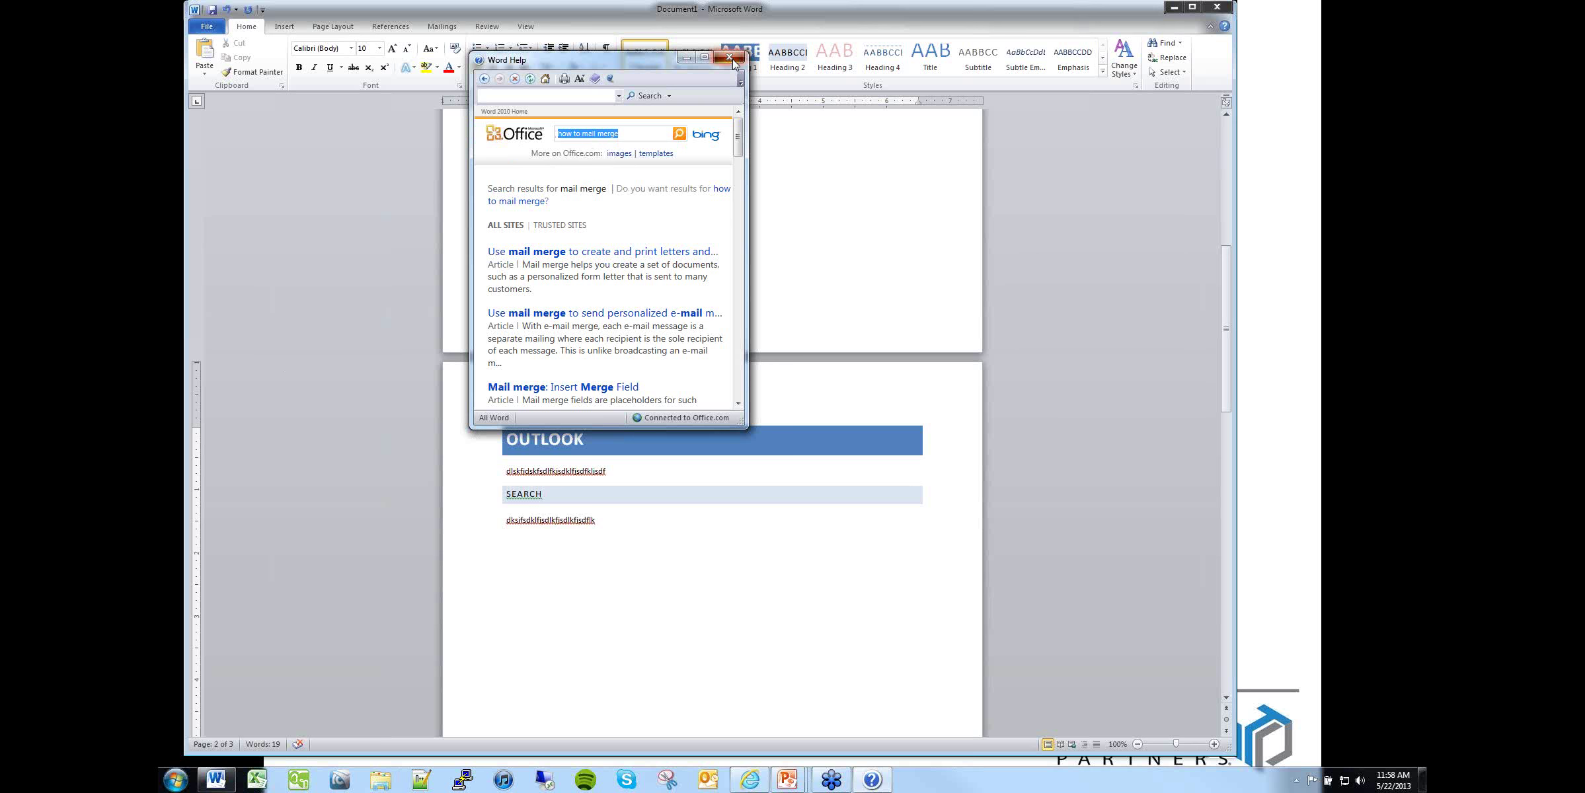
scroll(917, 324, up, 10)
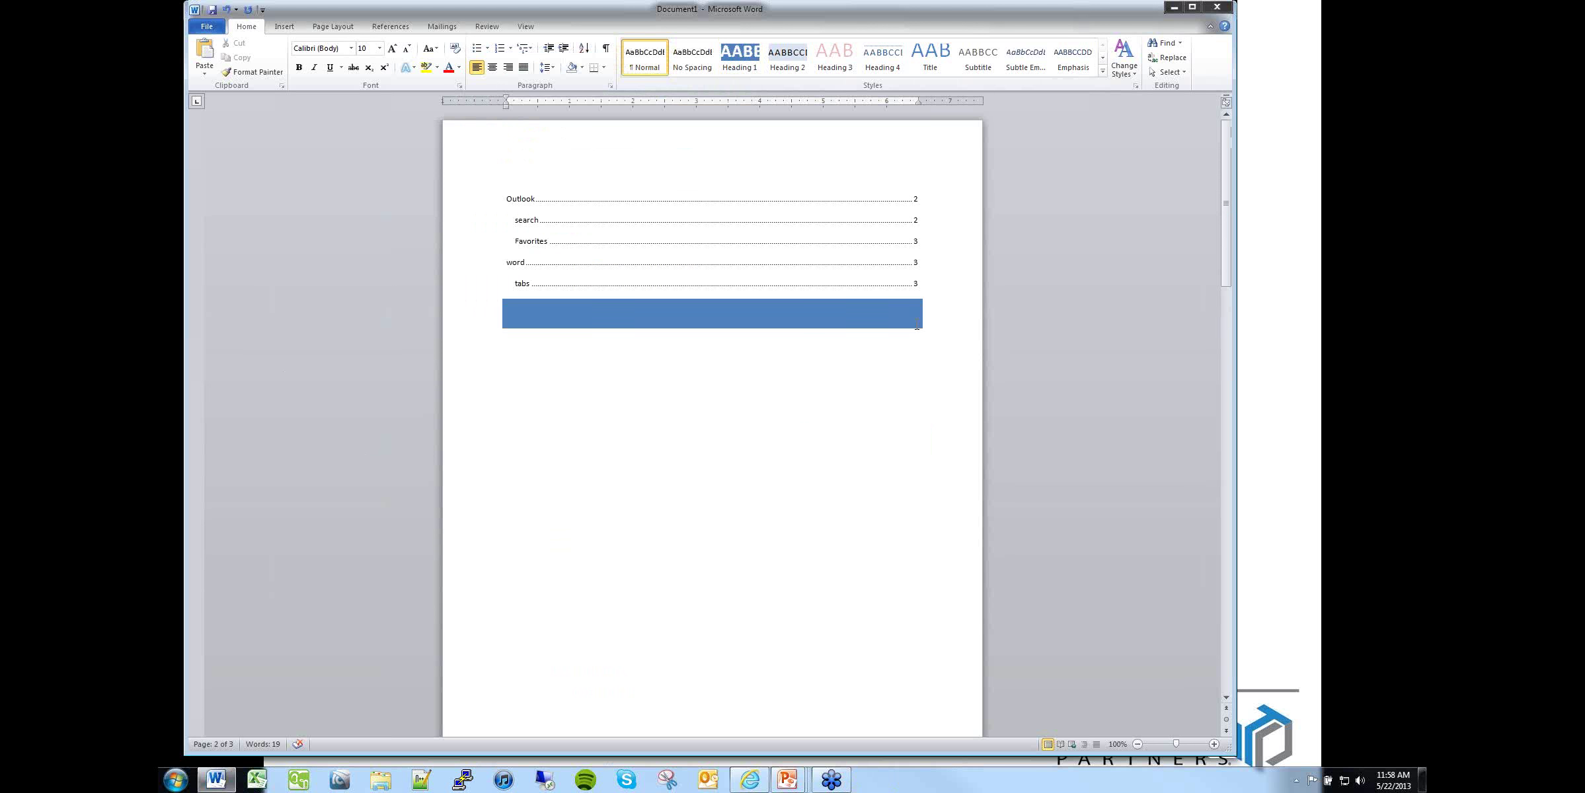